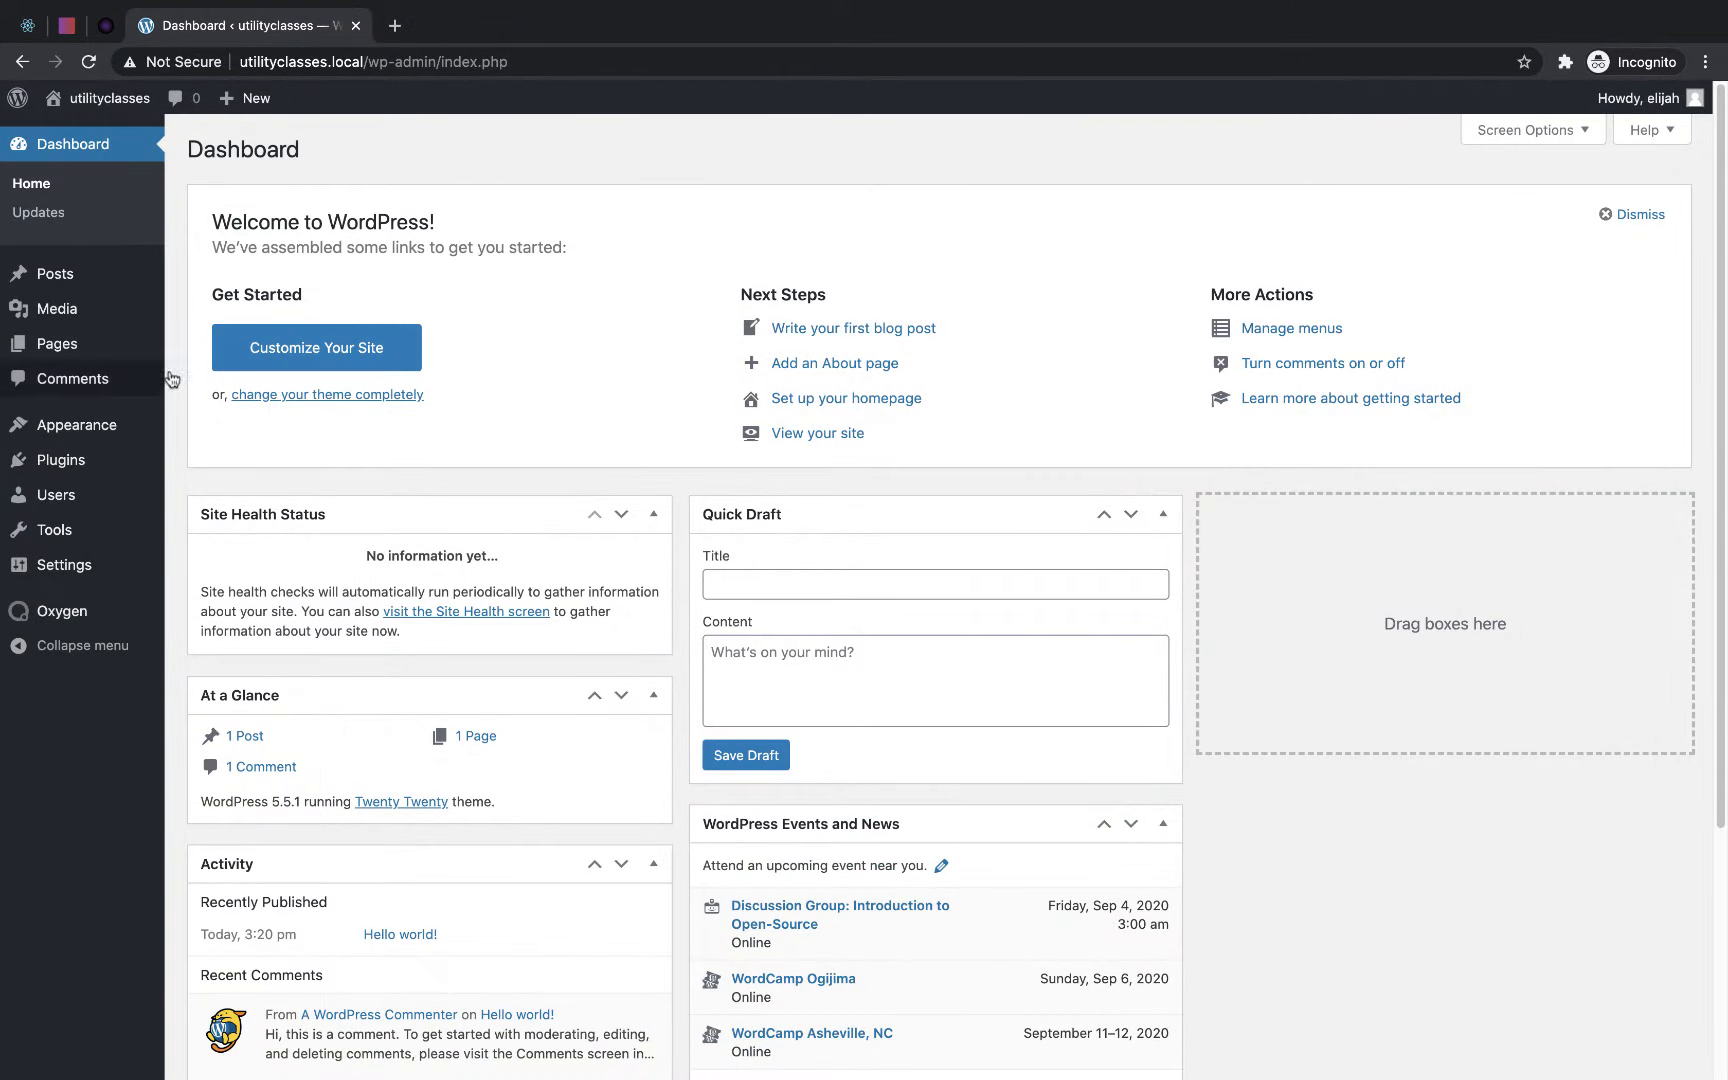
# - Open the Sample Page in the Oxygen visual editor and add a Section to it
pyautogui.click(55, 344)
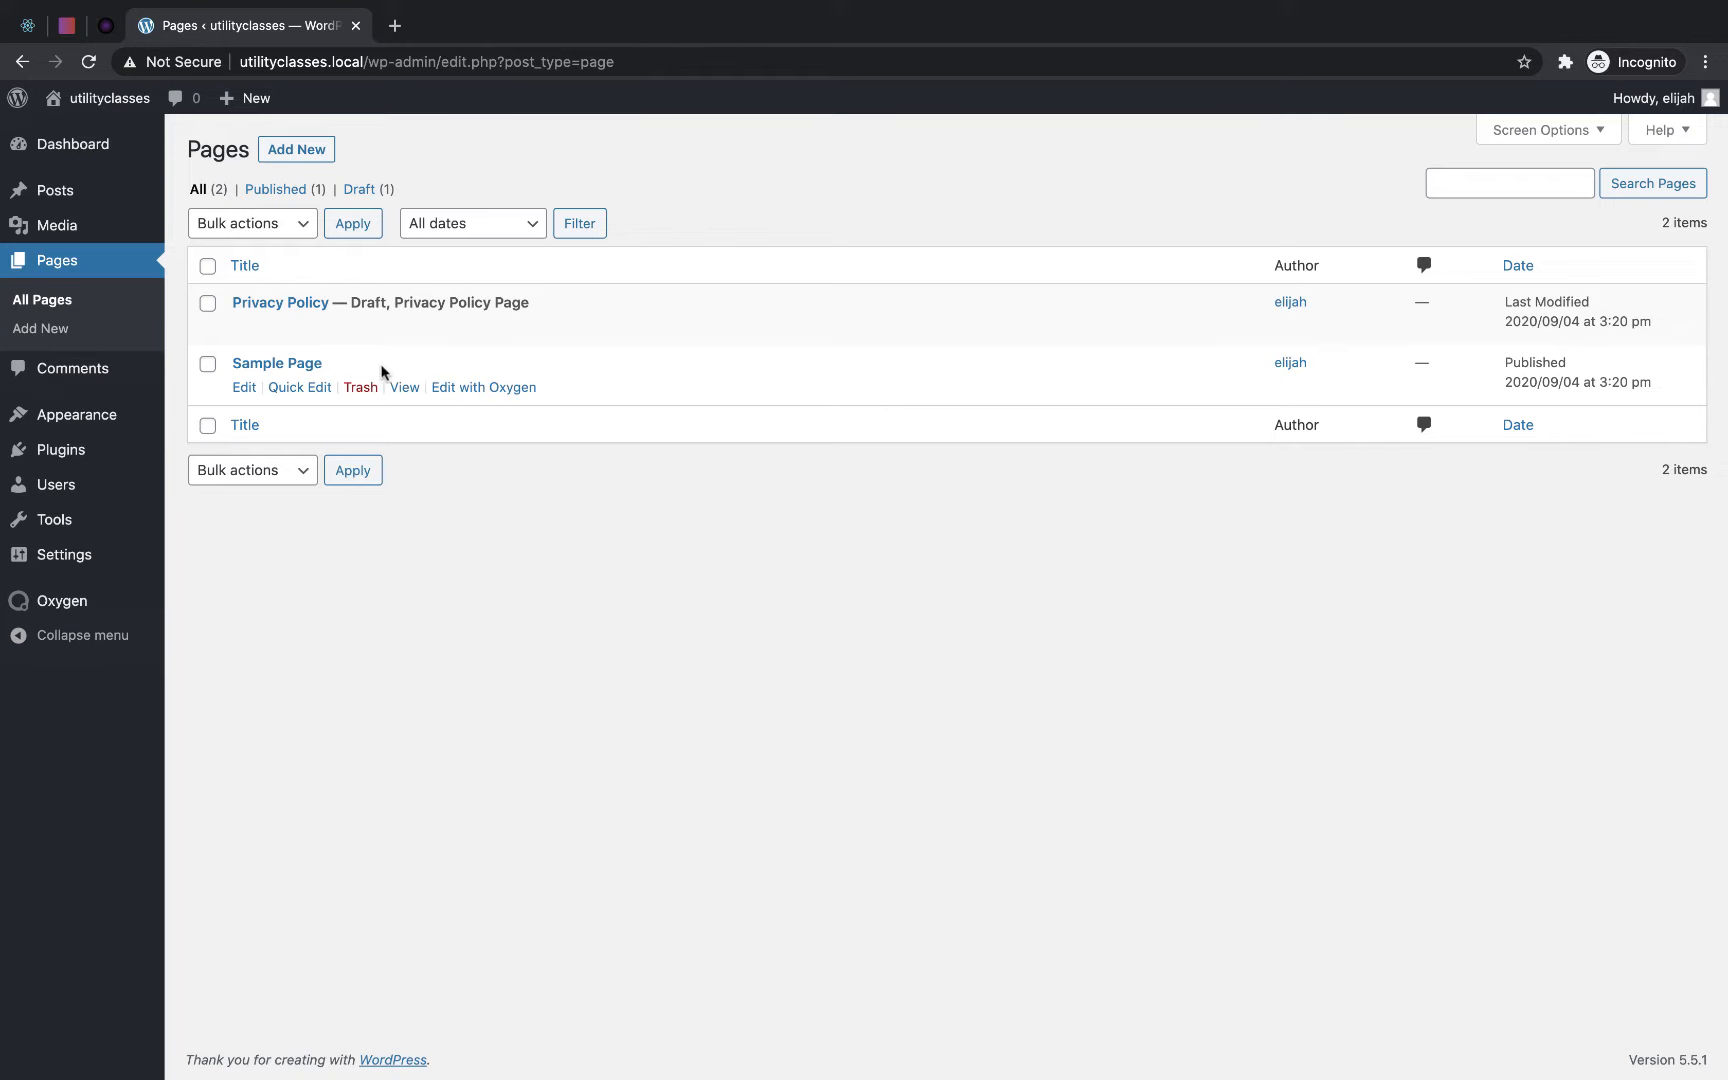
pyautogui.click(497, 389)
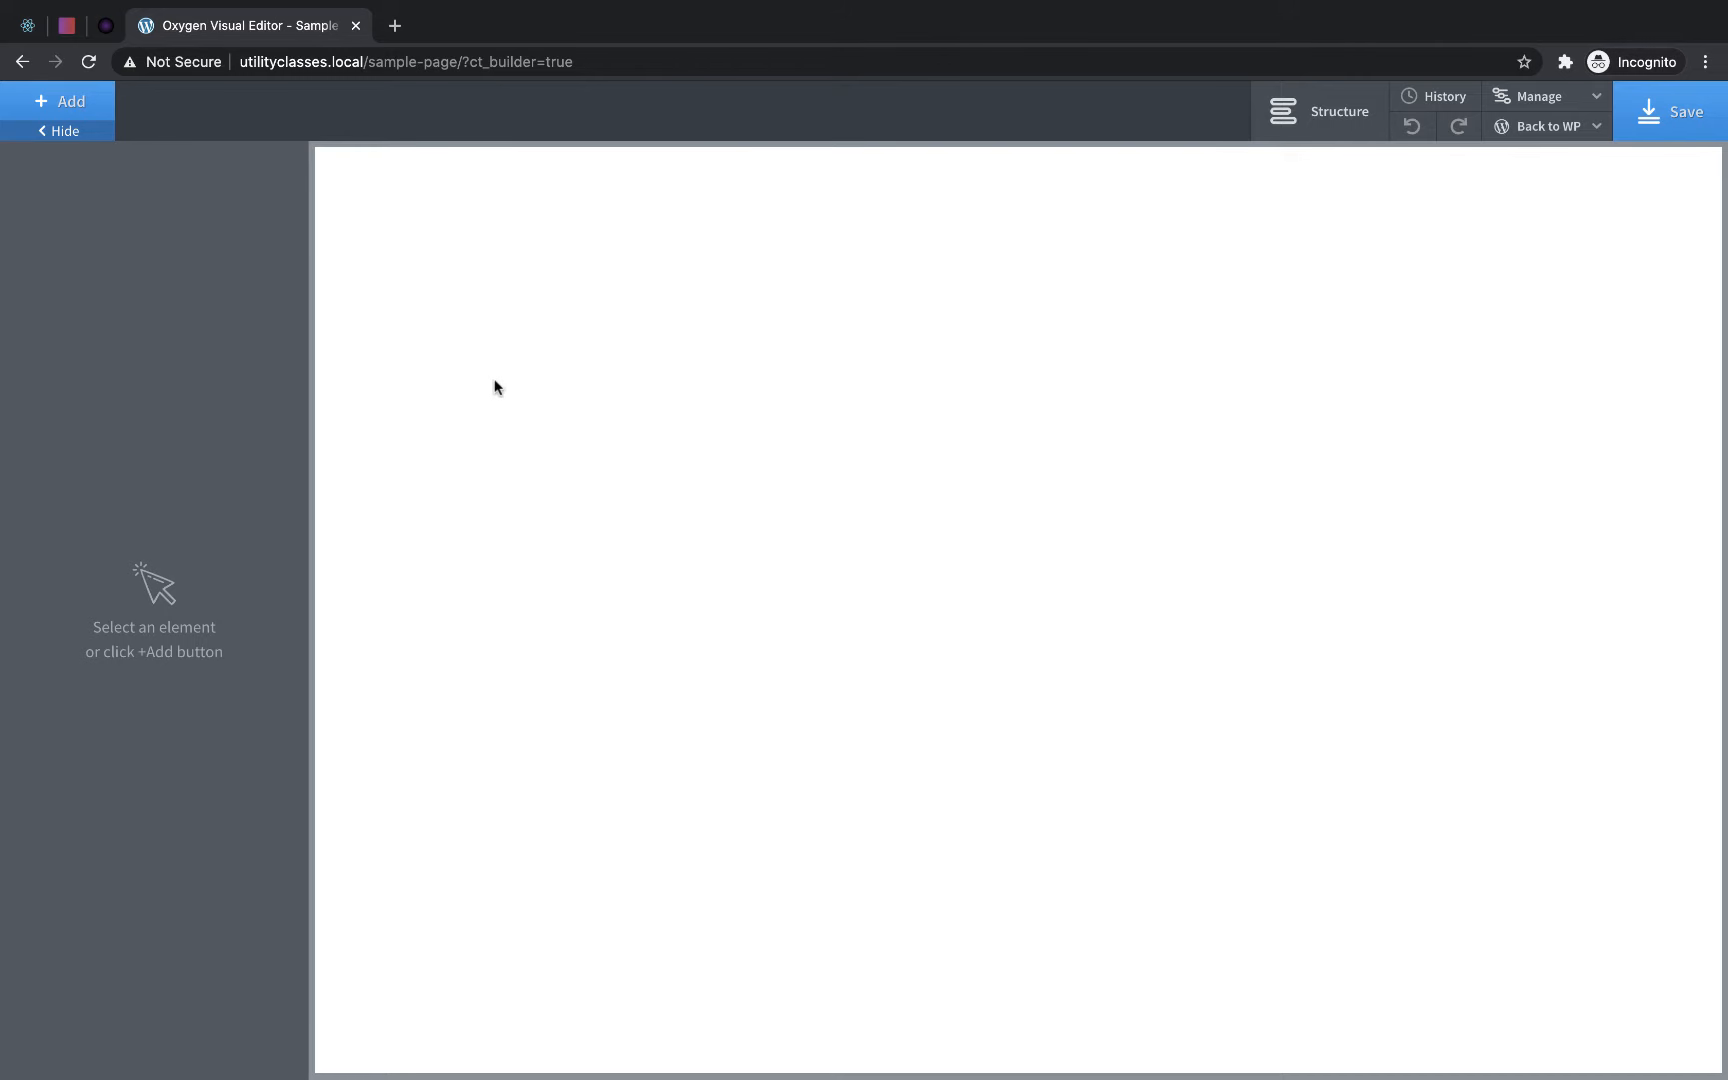
pyautogui.click(45, 112)
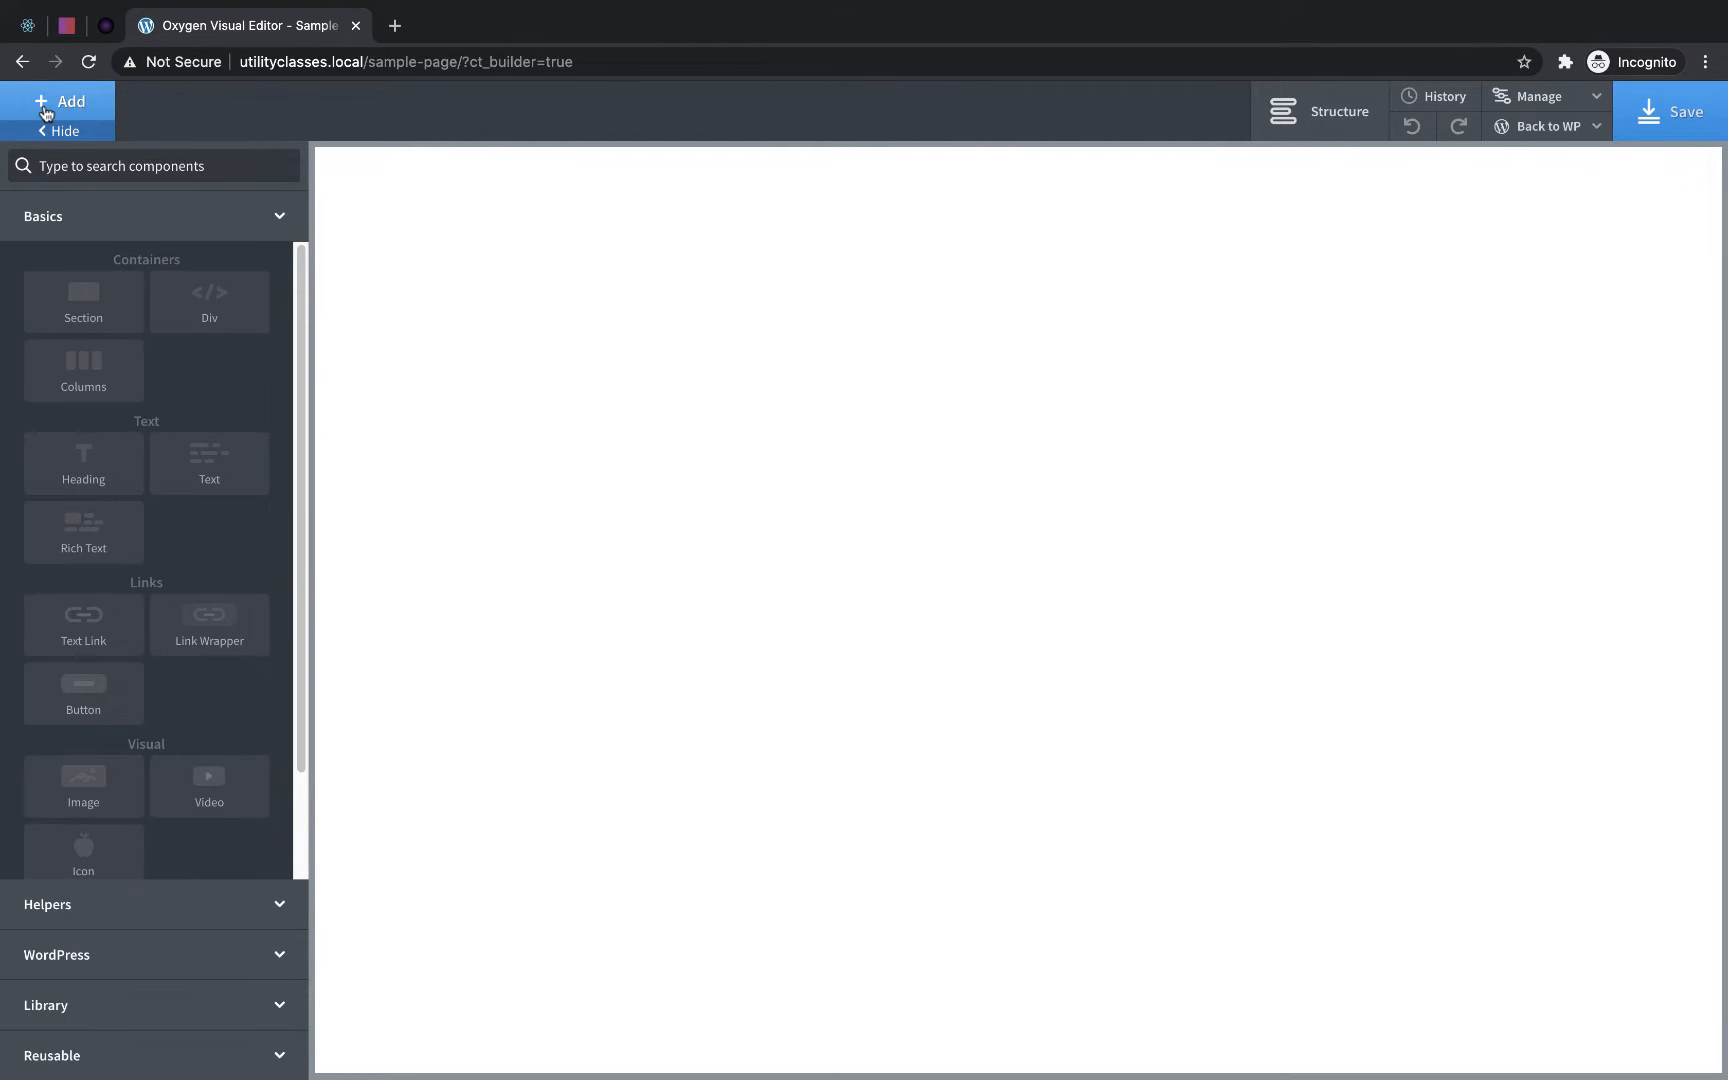
pyautogui.click(102, 305)
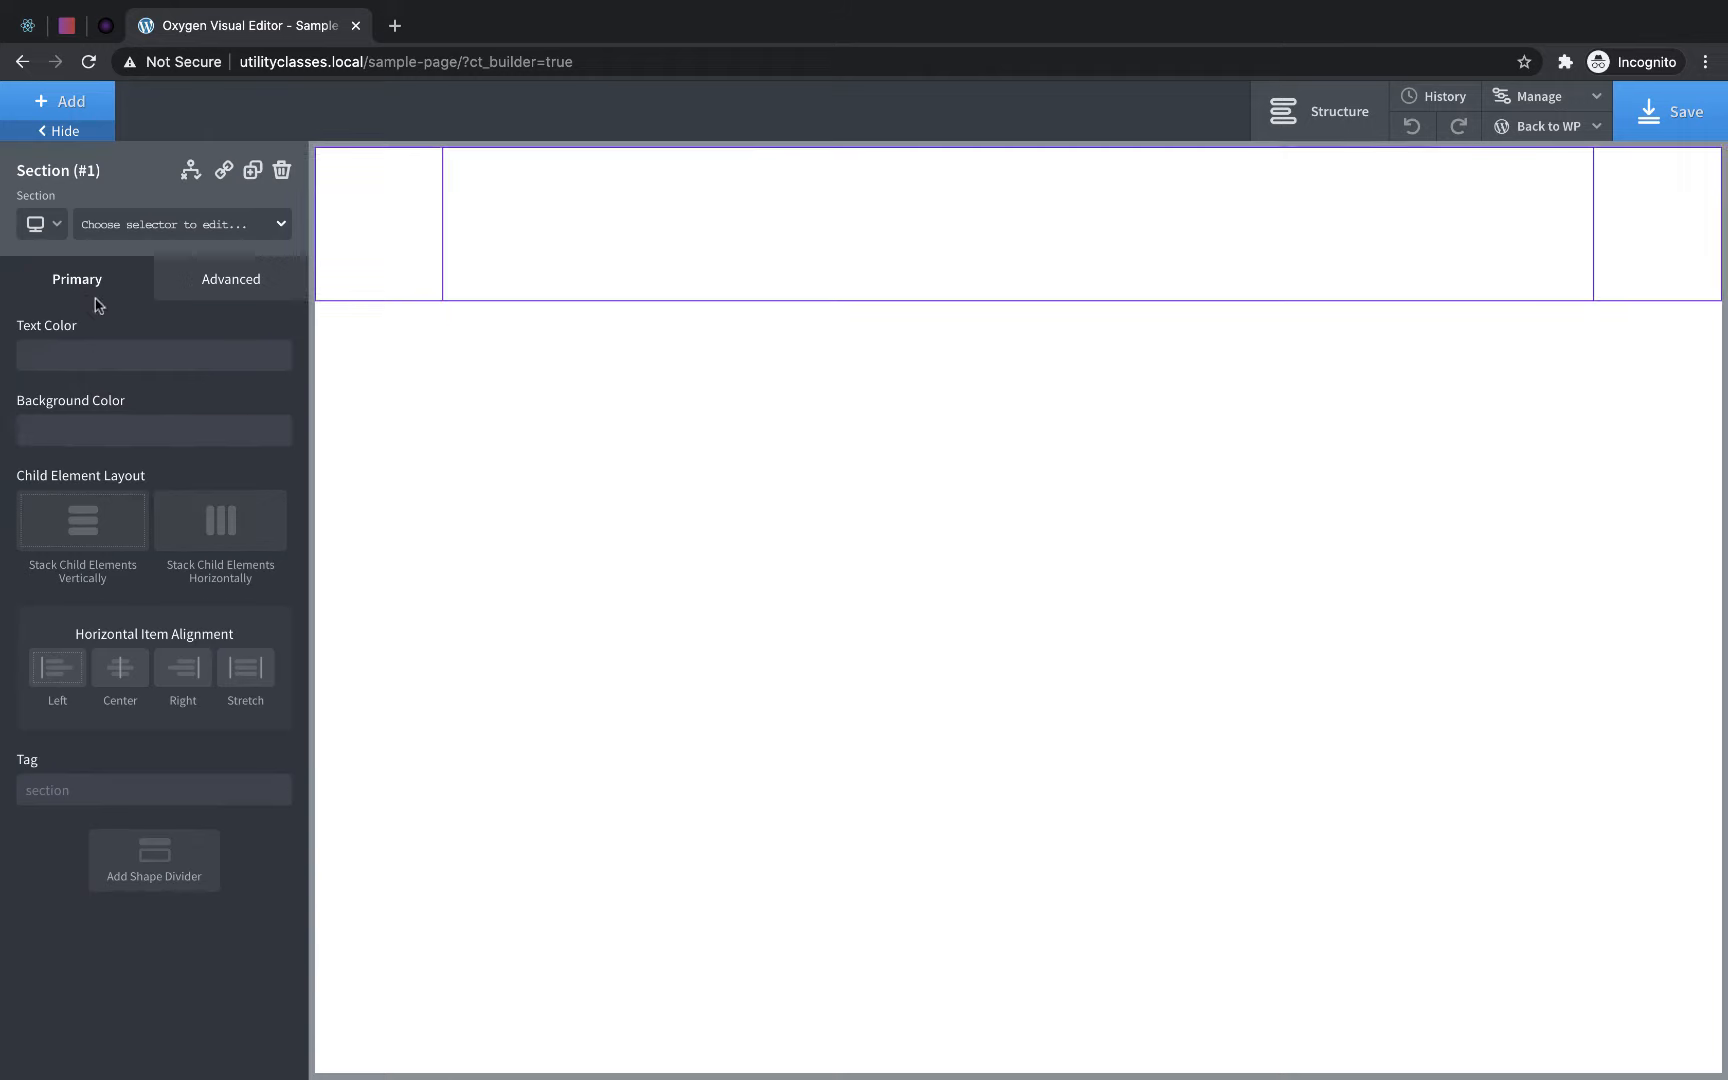
# - Insert a Link Wrapper in the section and place a Text element inside it
pyautogui.click(55, 101)
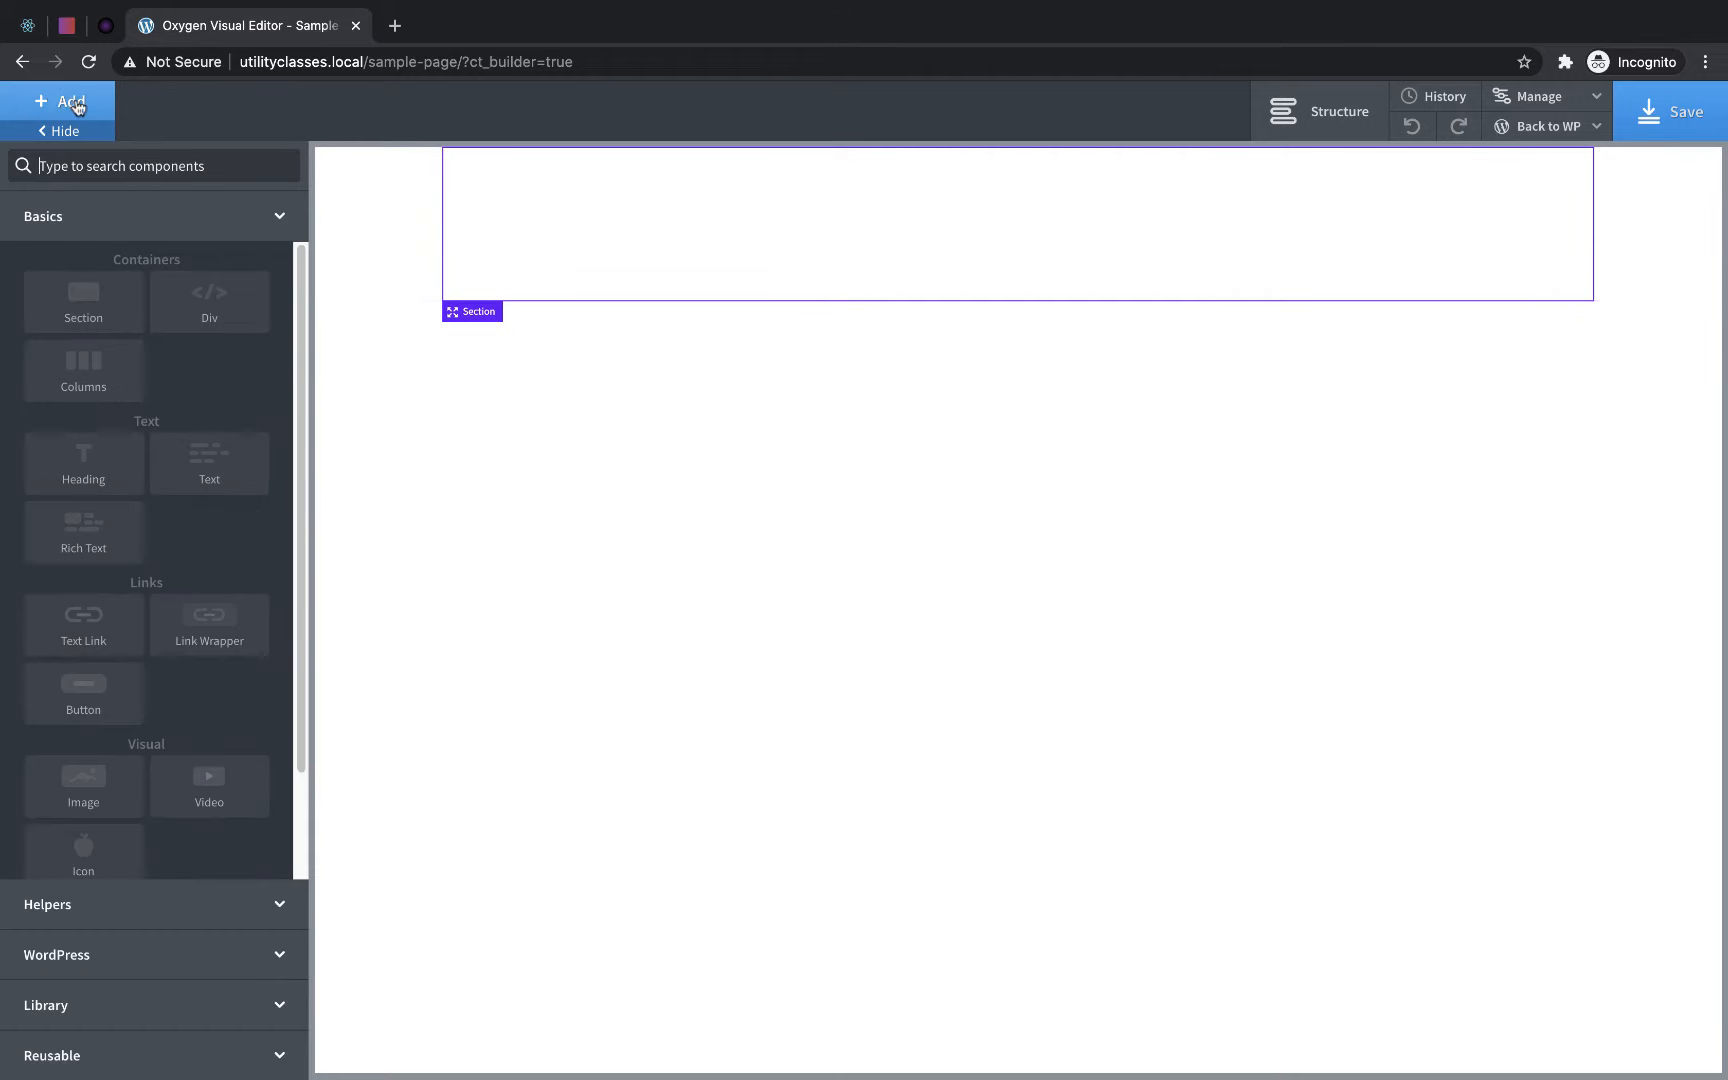
pyautogui.click(205, 625)
pyautogui.click(58, 101)
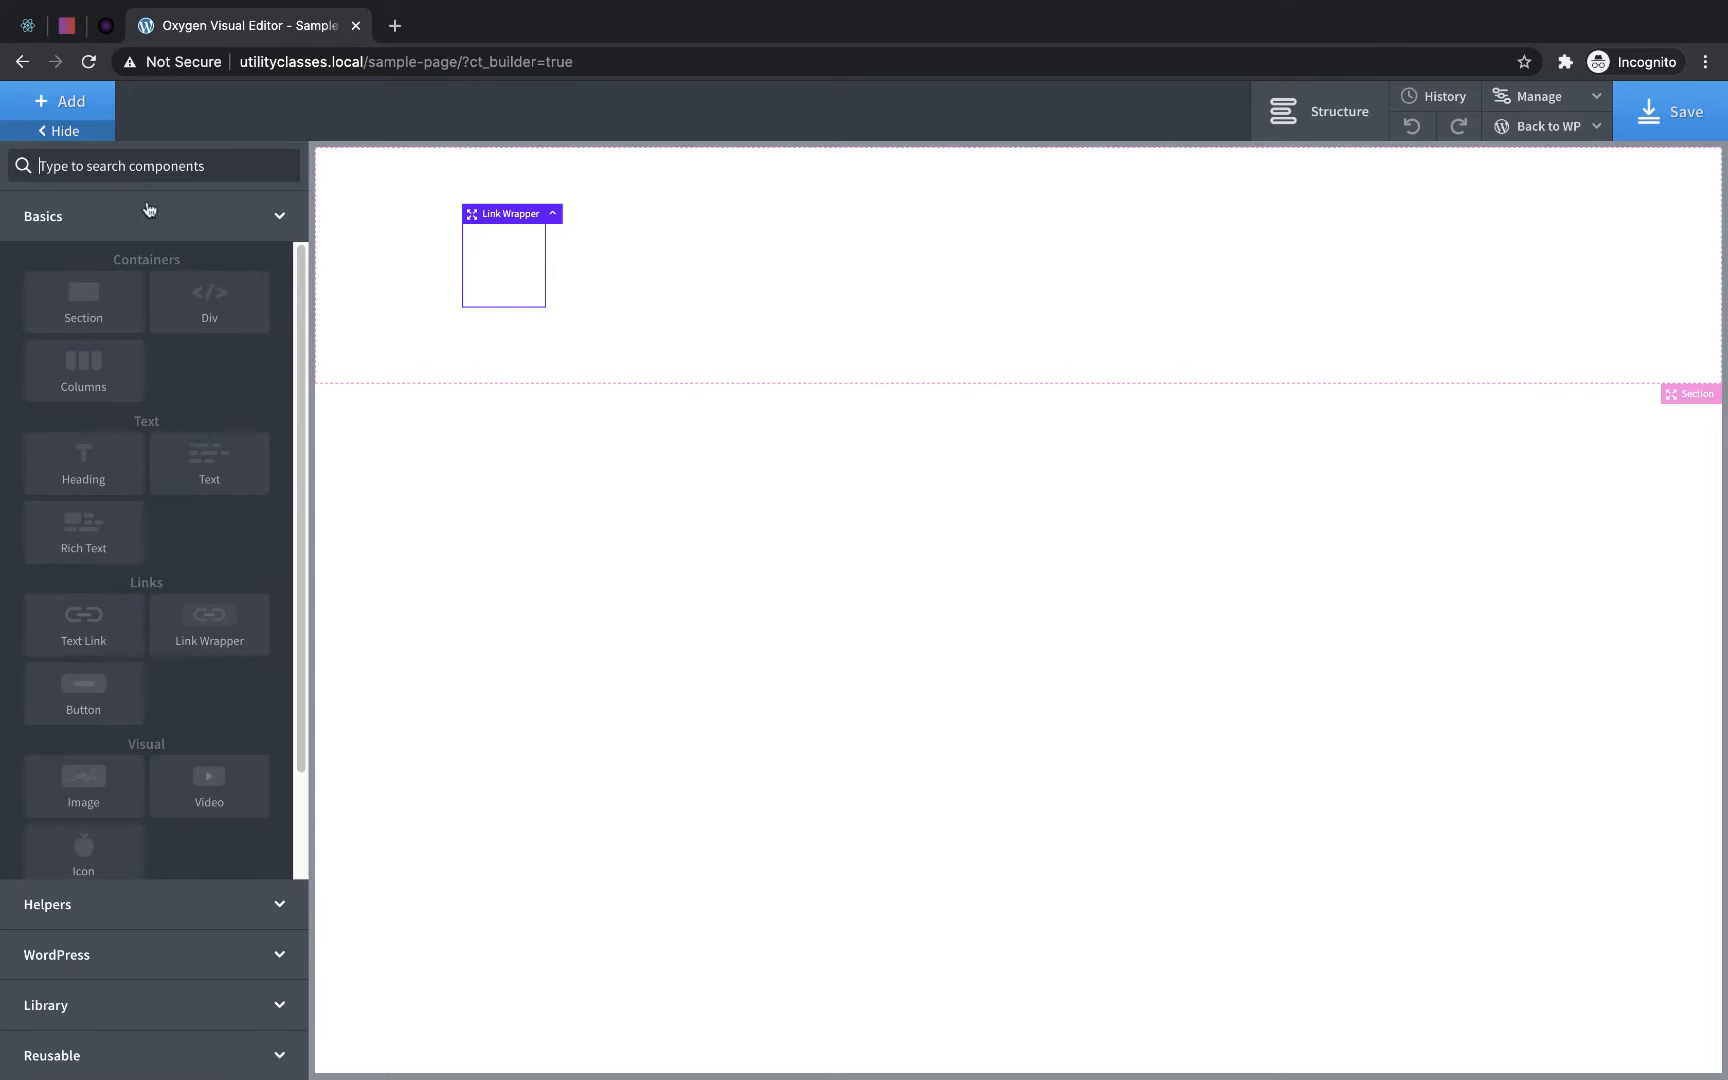
pyautogui.click(205, 488)
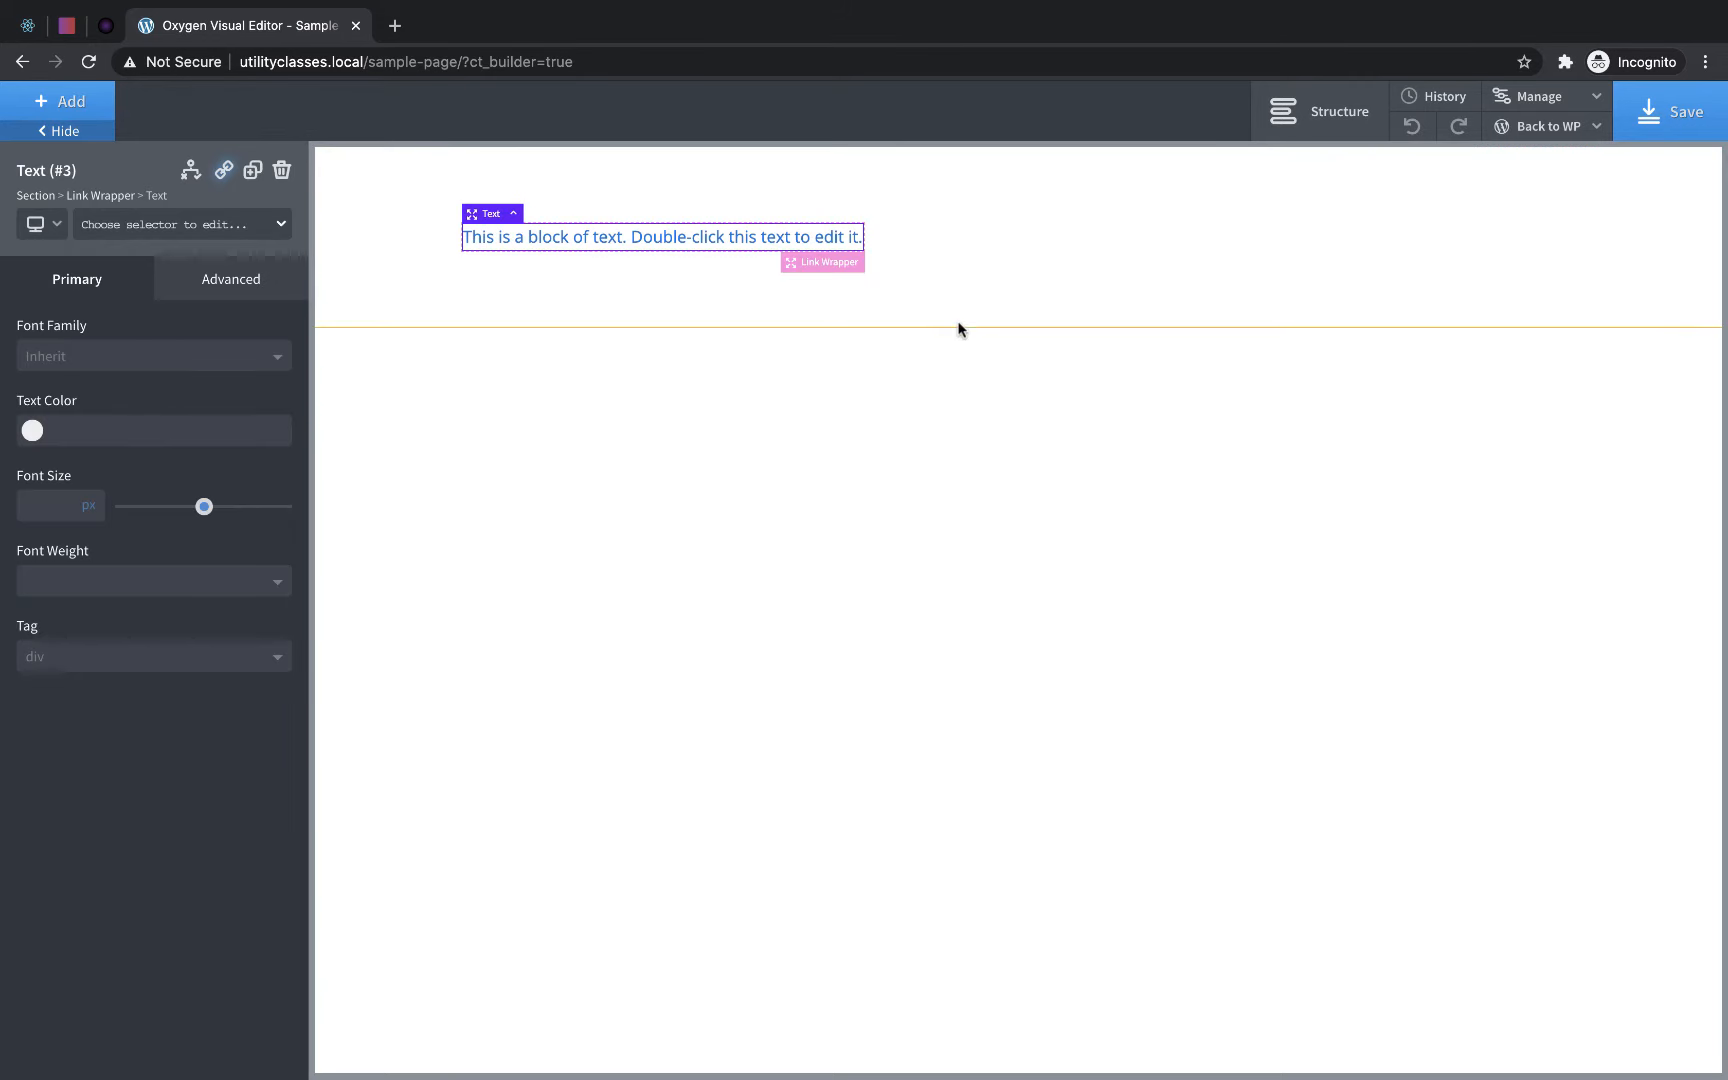
pyautogui.click(972, 257)
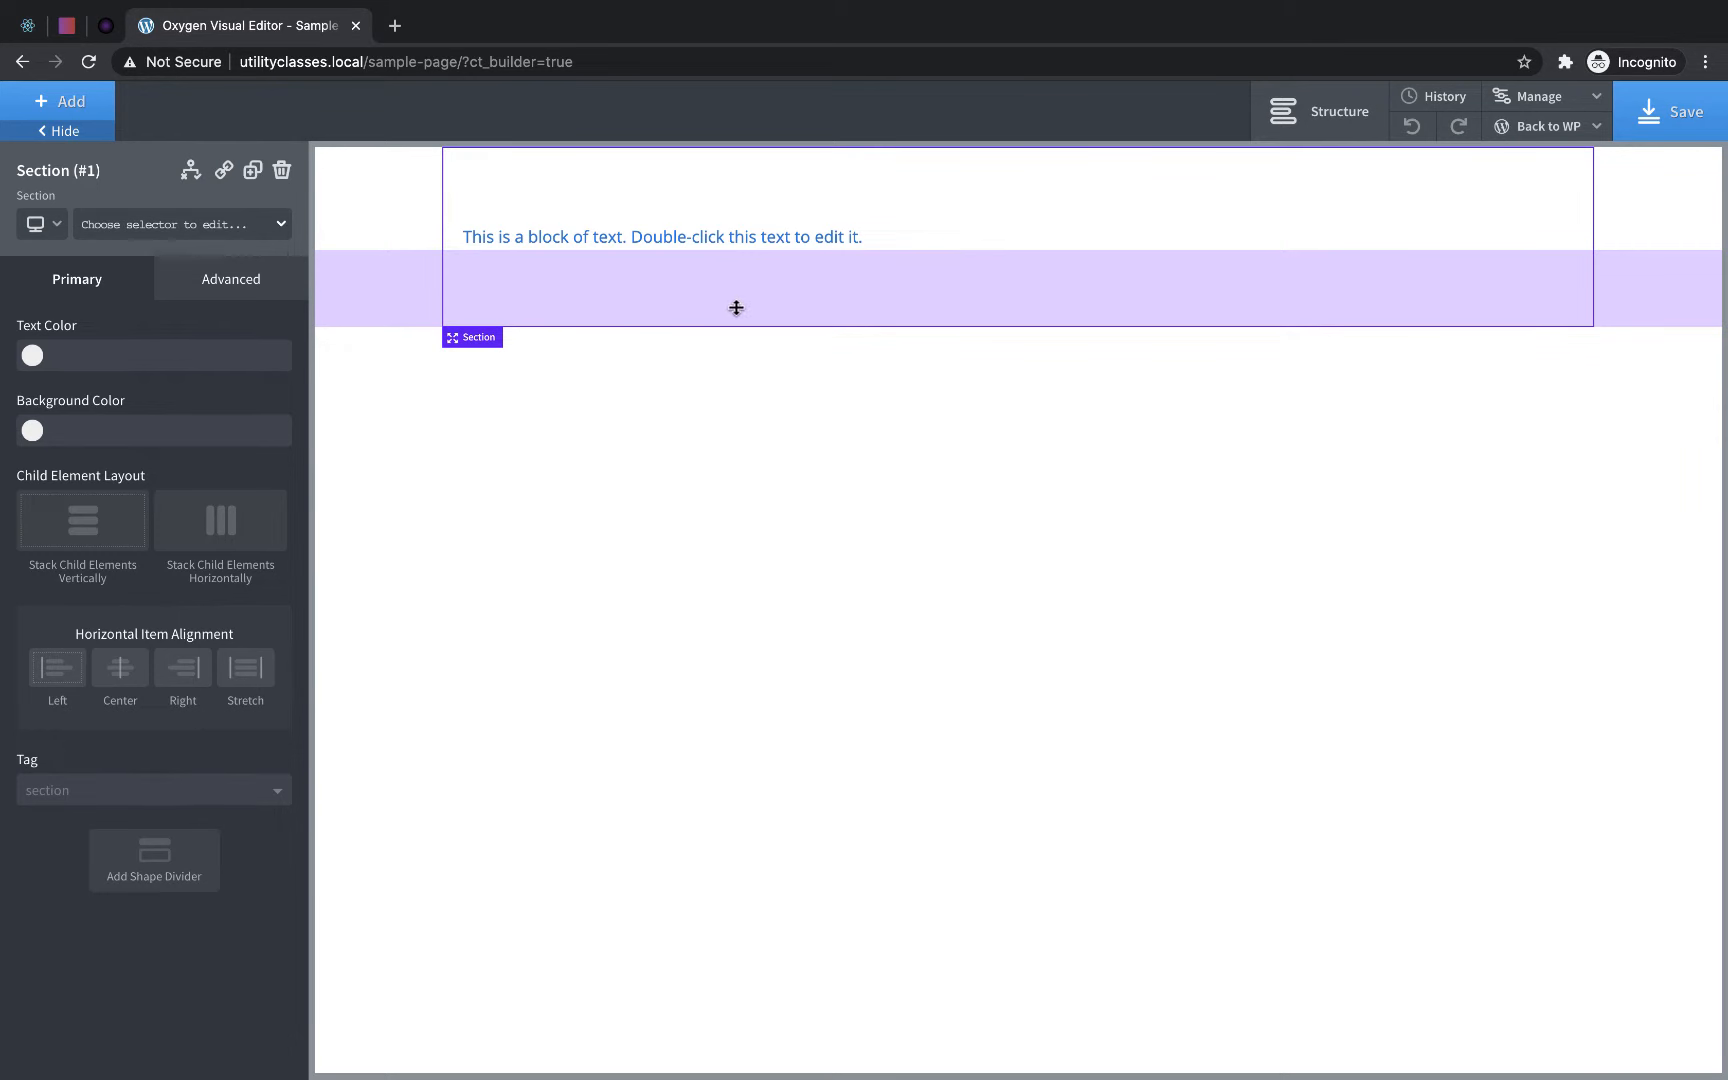
# - Copy the three-layer box-shadow CSS from the brumm.af/shadows page and return to the Oxygen editor
pyautogui.click(28, 25)
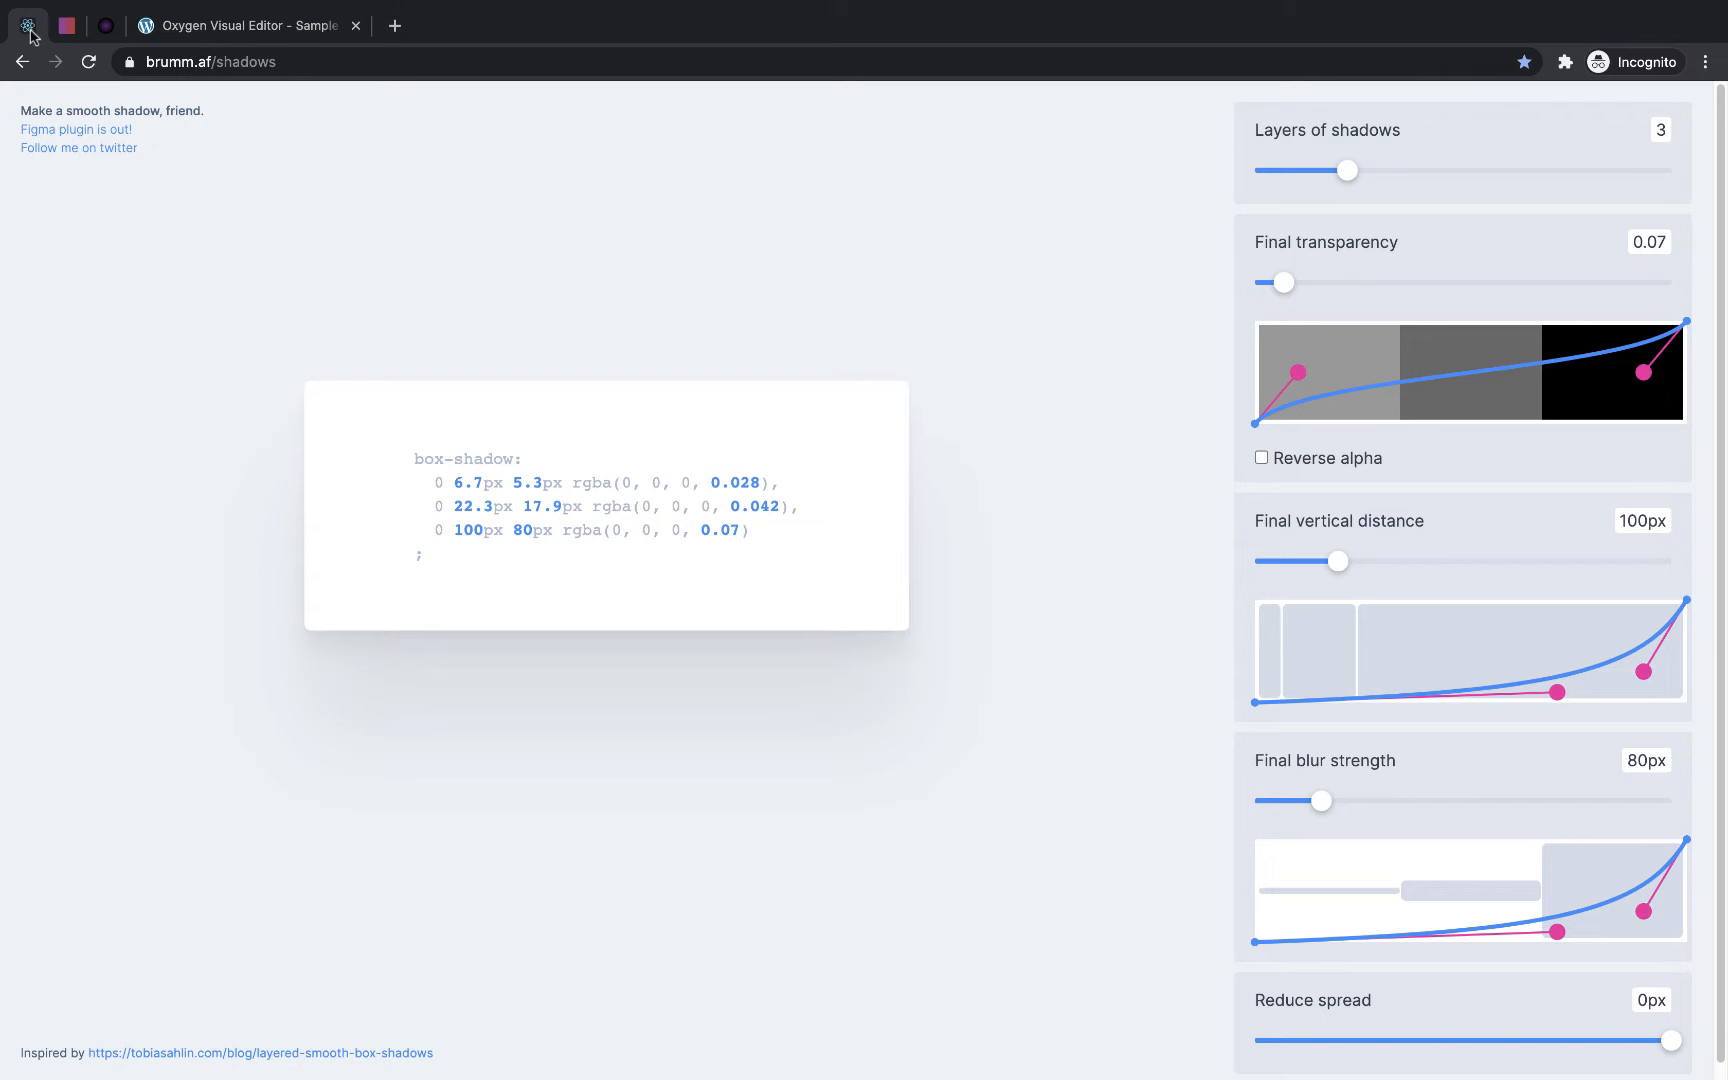
pyautogui.click(574, 529)
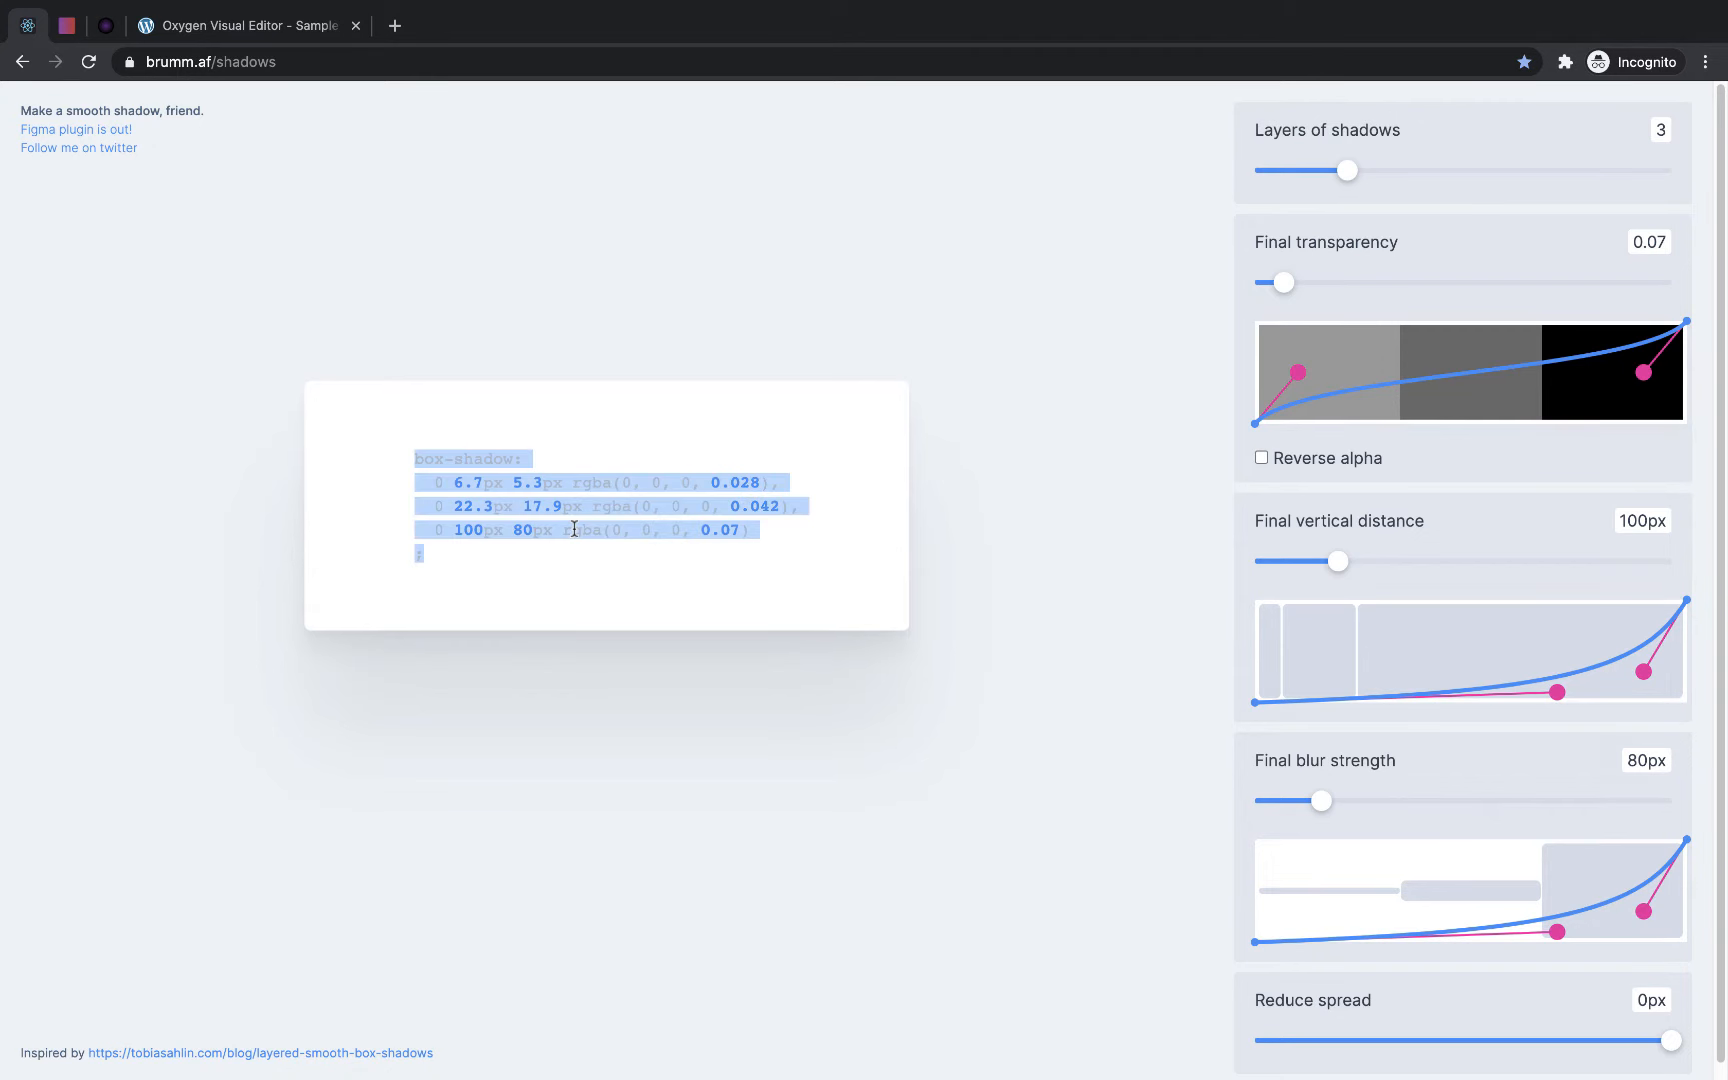
pyautogui.rightClick(576, 535)
pyautogui.click(605, 570)
pyautogui.click(323, 33)
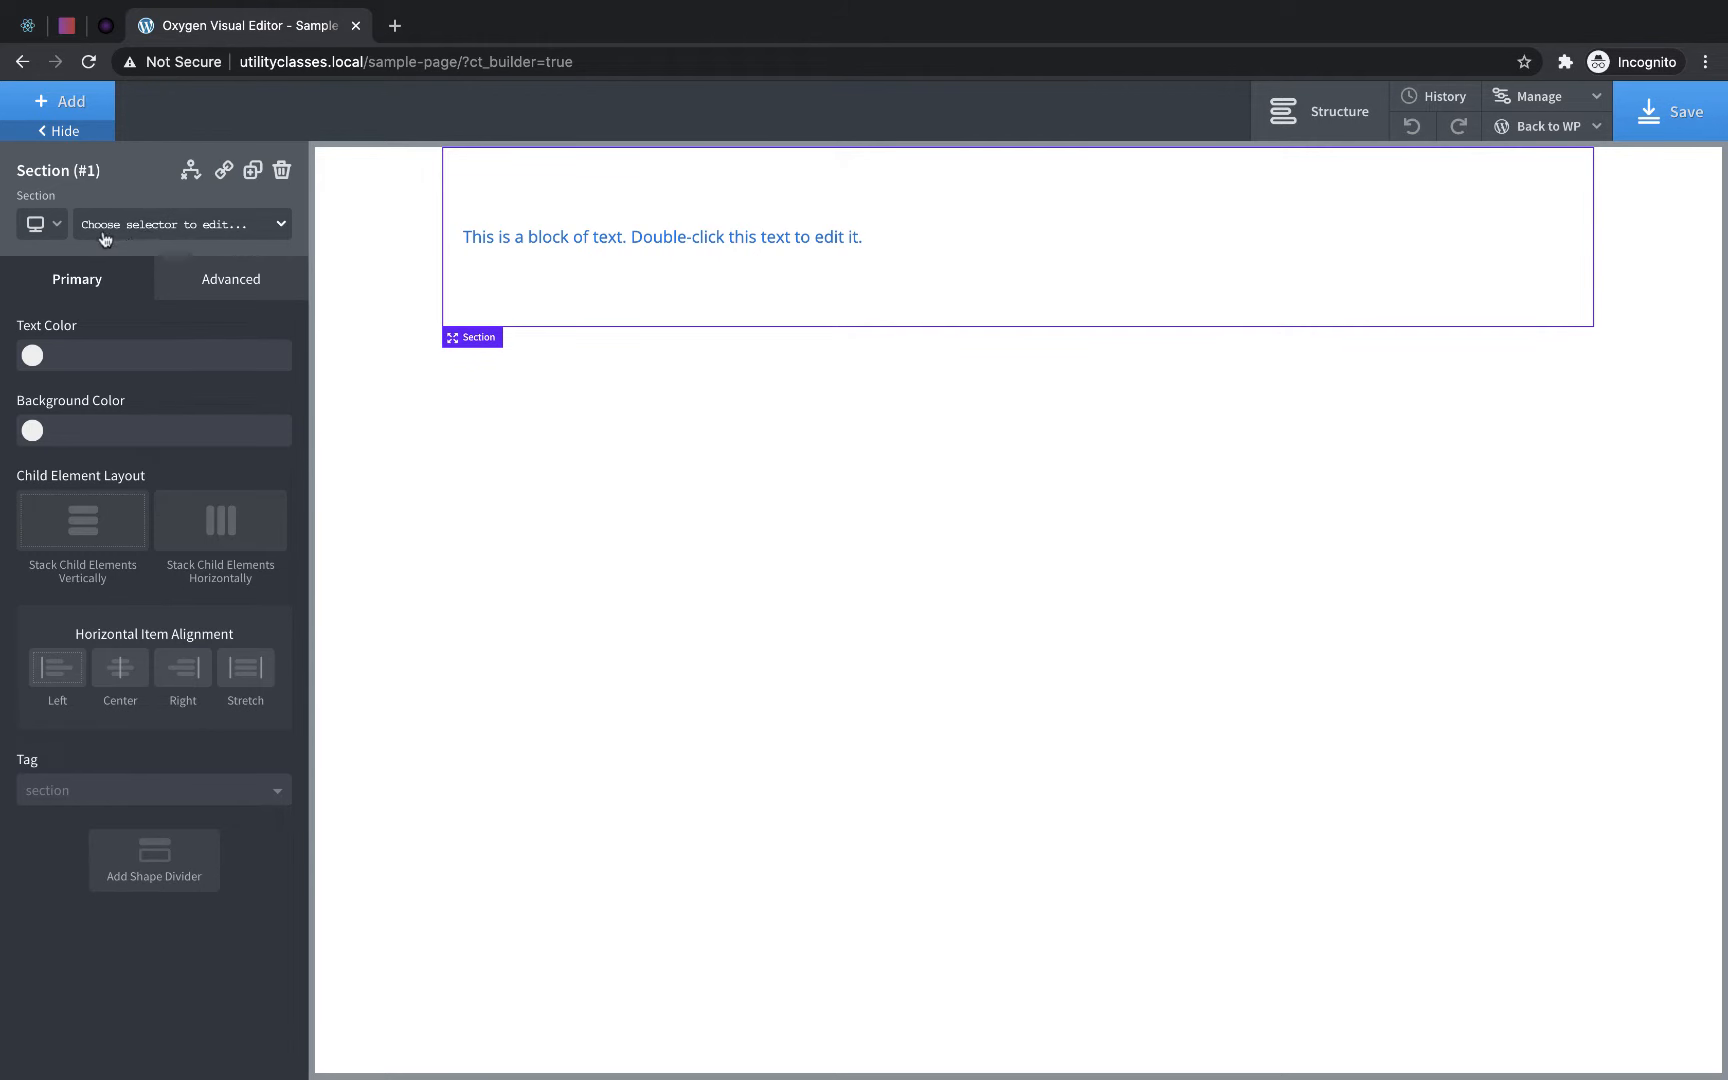
# - Add a new class named box-shadow to the section
pyautogui.click(213, 237)
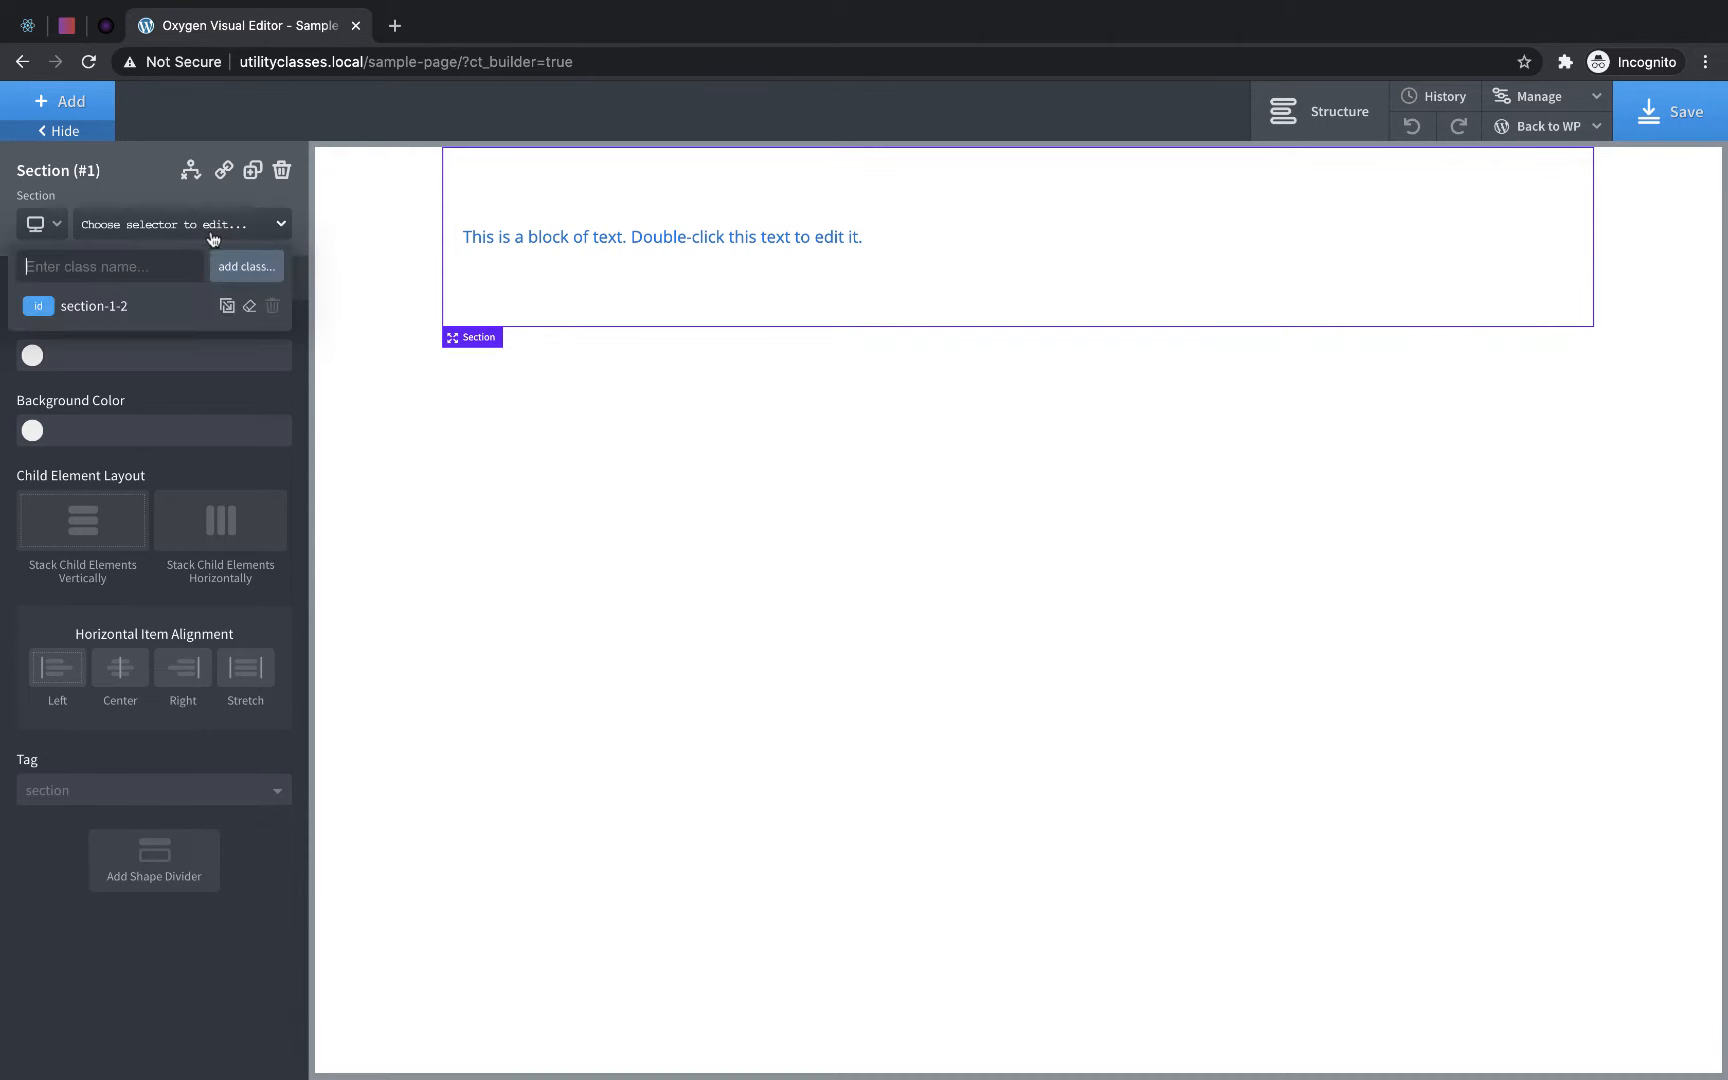
pyautogui.click(102, 304)
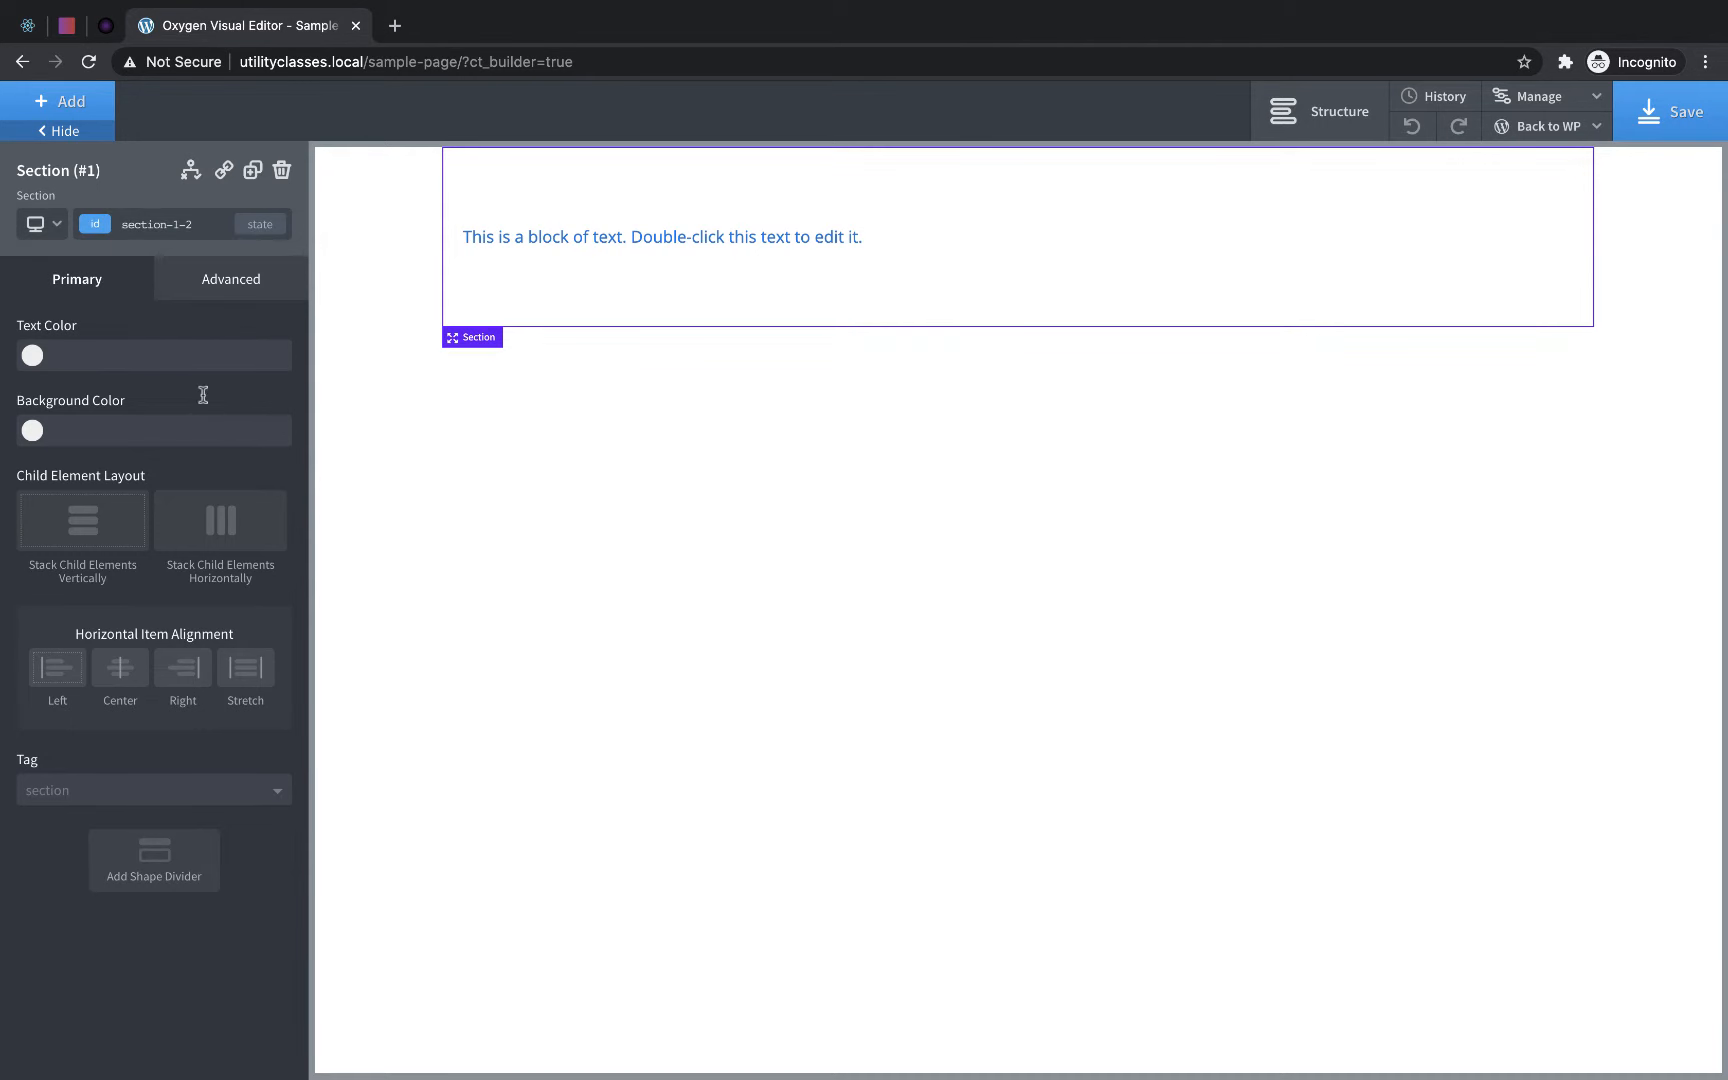
pyautogui.click(161, 224)
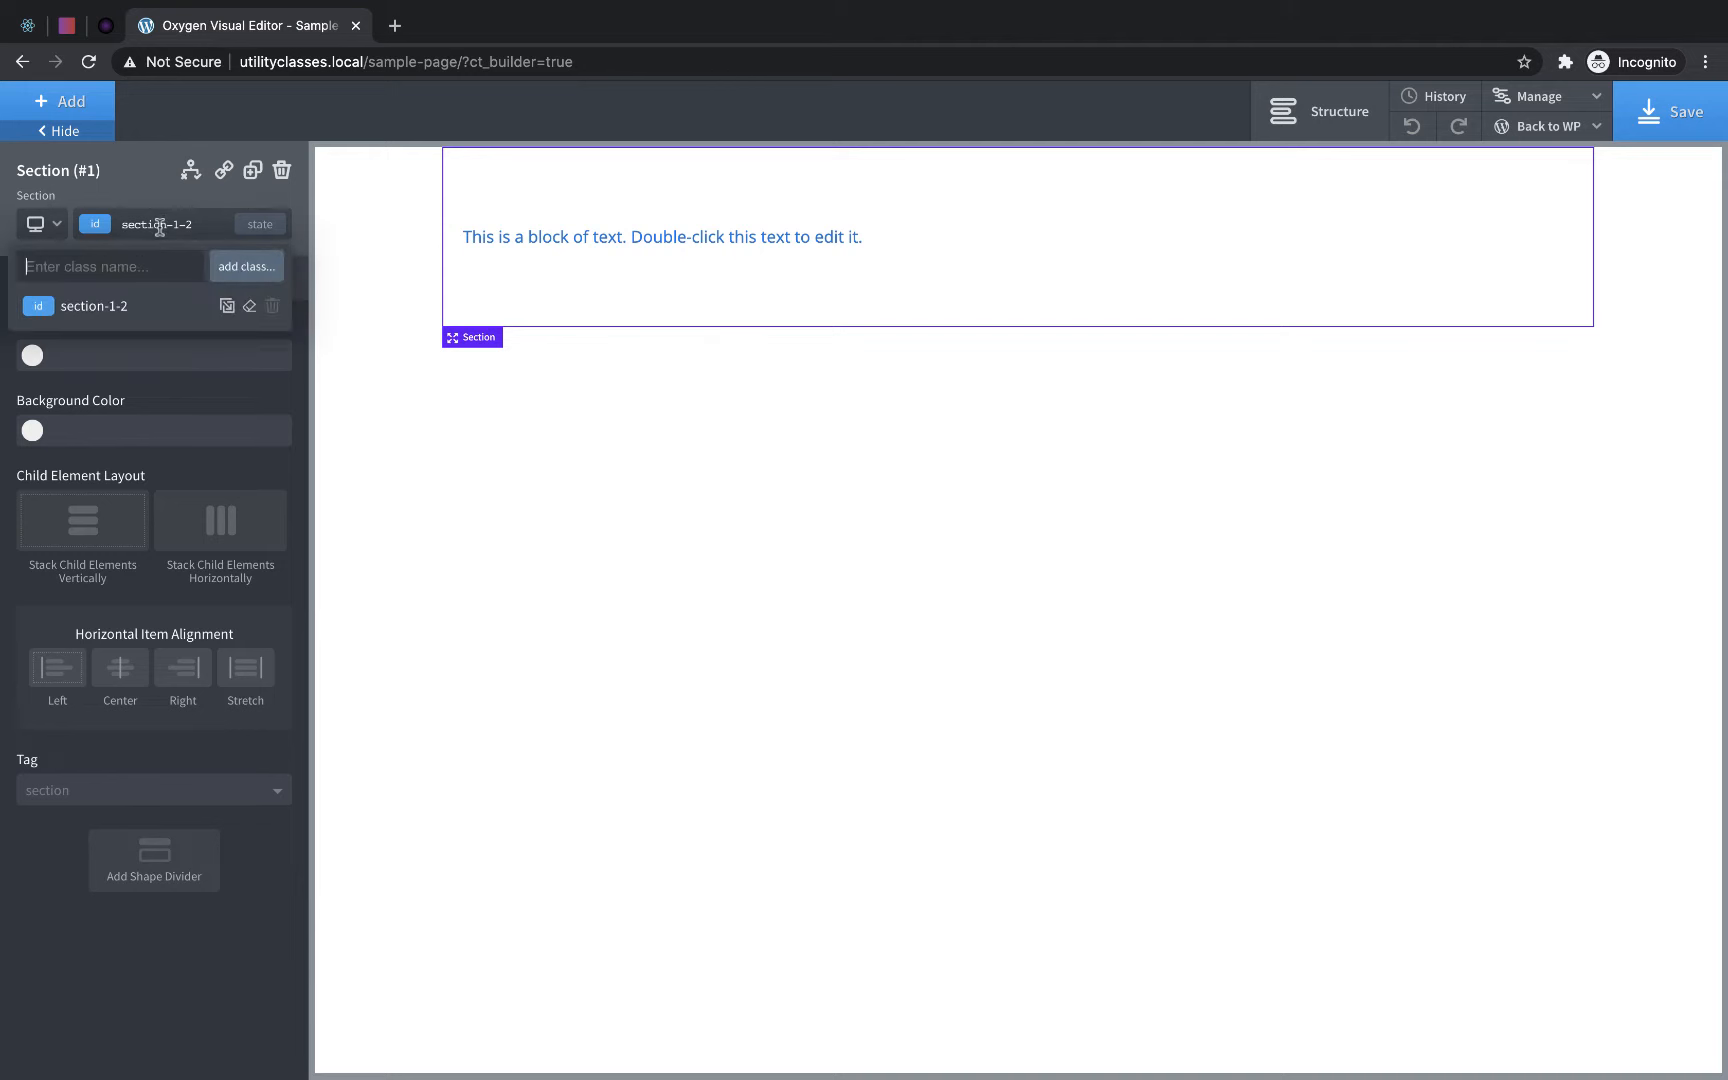
pyautogui.write('box-shadow')
pyautogui.click(236, 264)
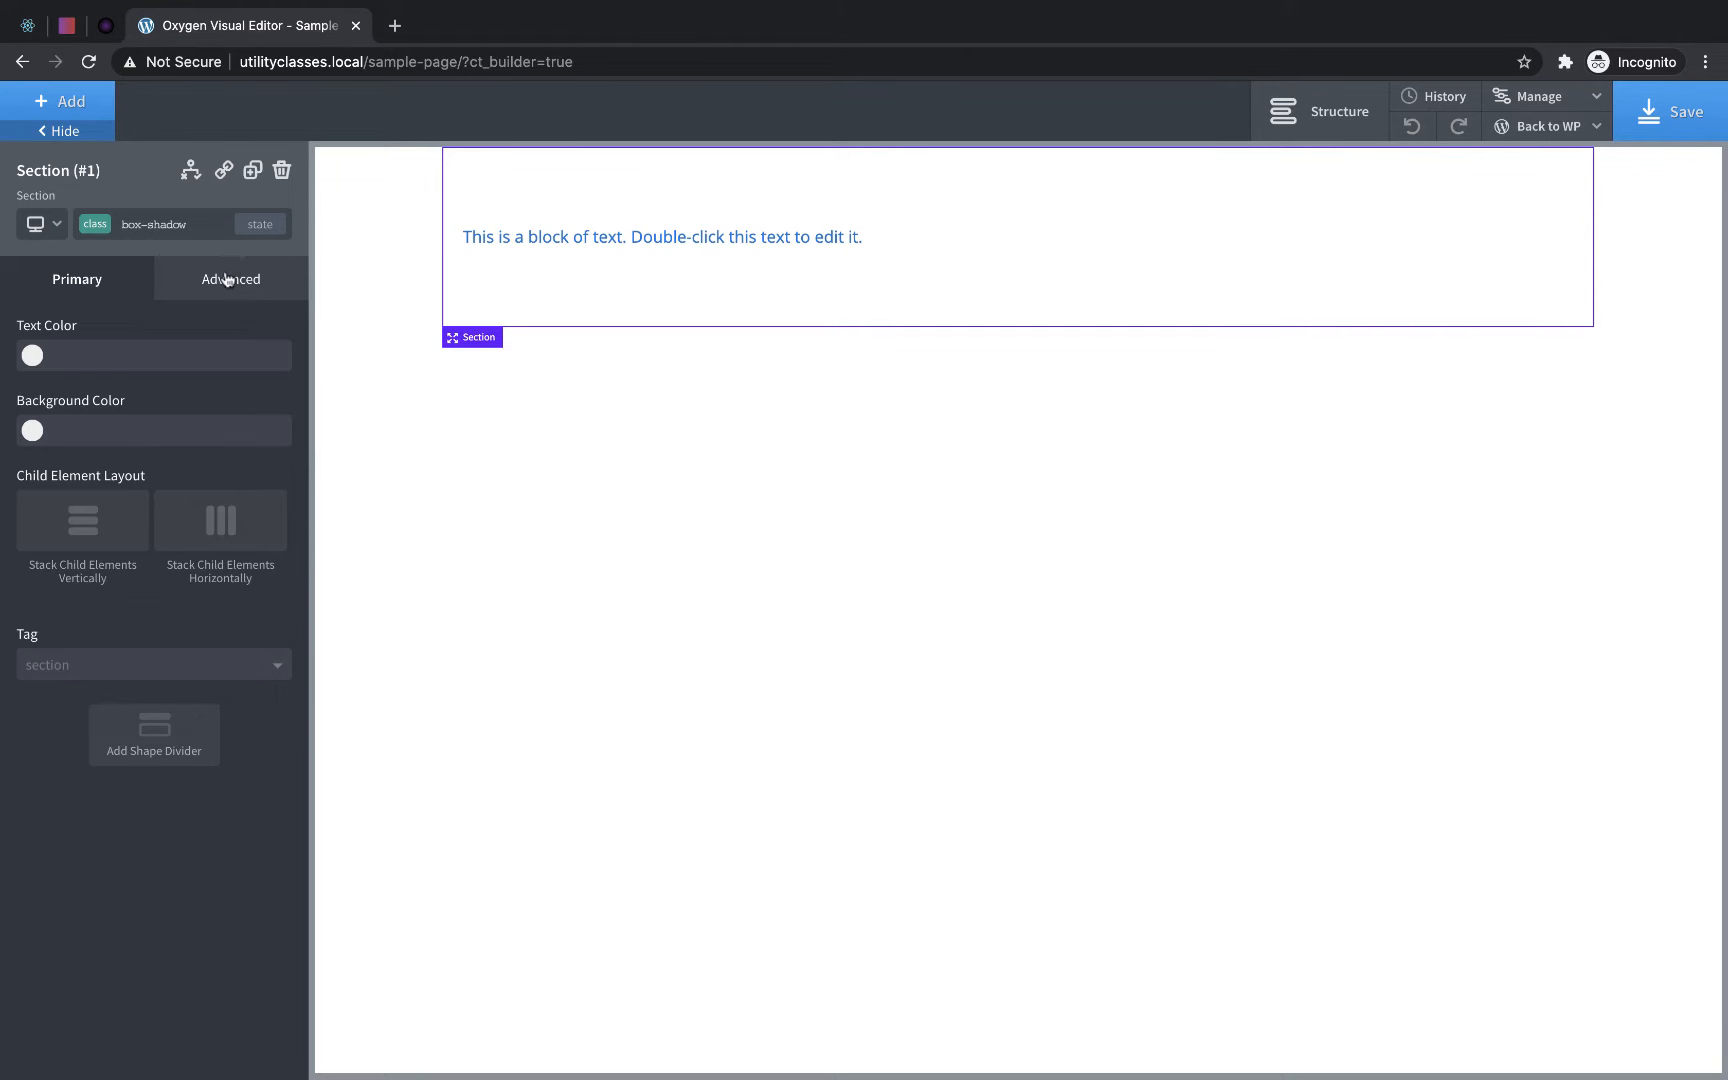
# - Paste the copied box-shadow code into the custom CSS of the section's box-shadow class
pyautogui.click(230, 278)
pyautogui.click(170, 656)
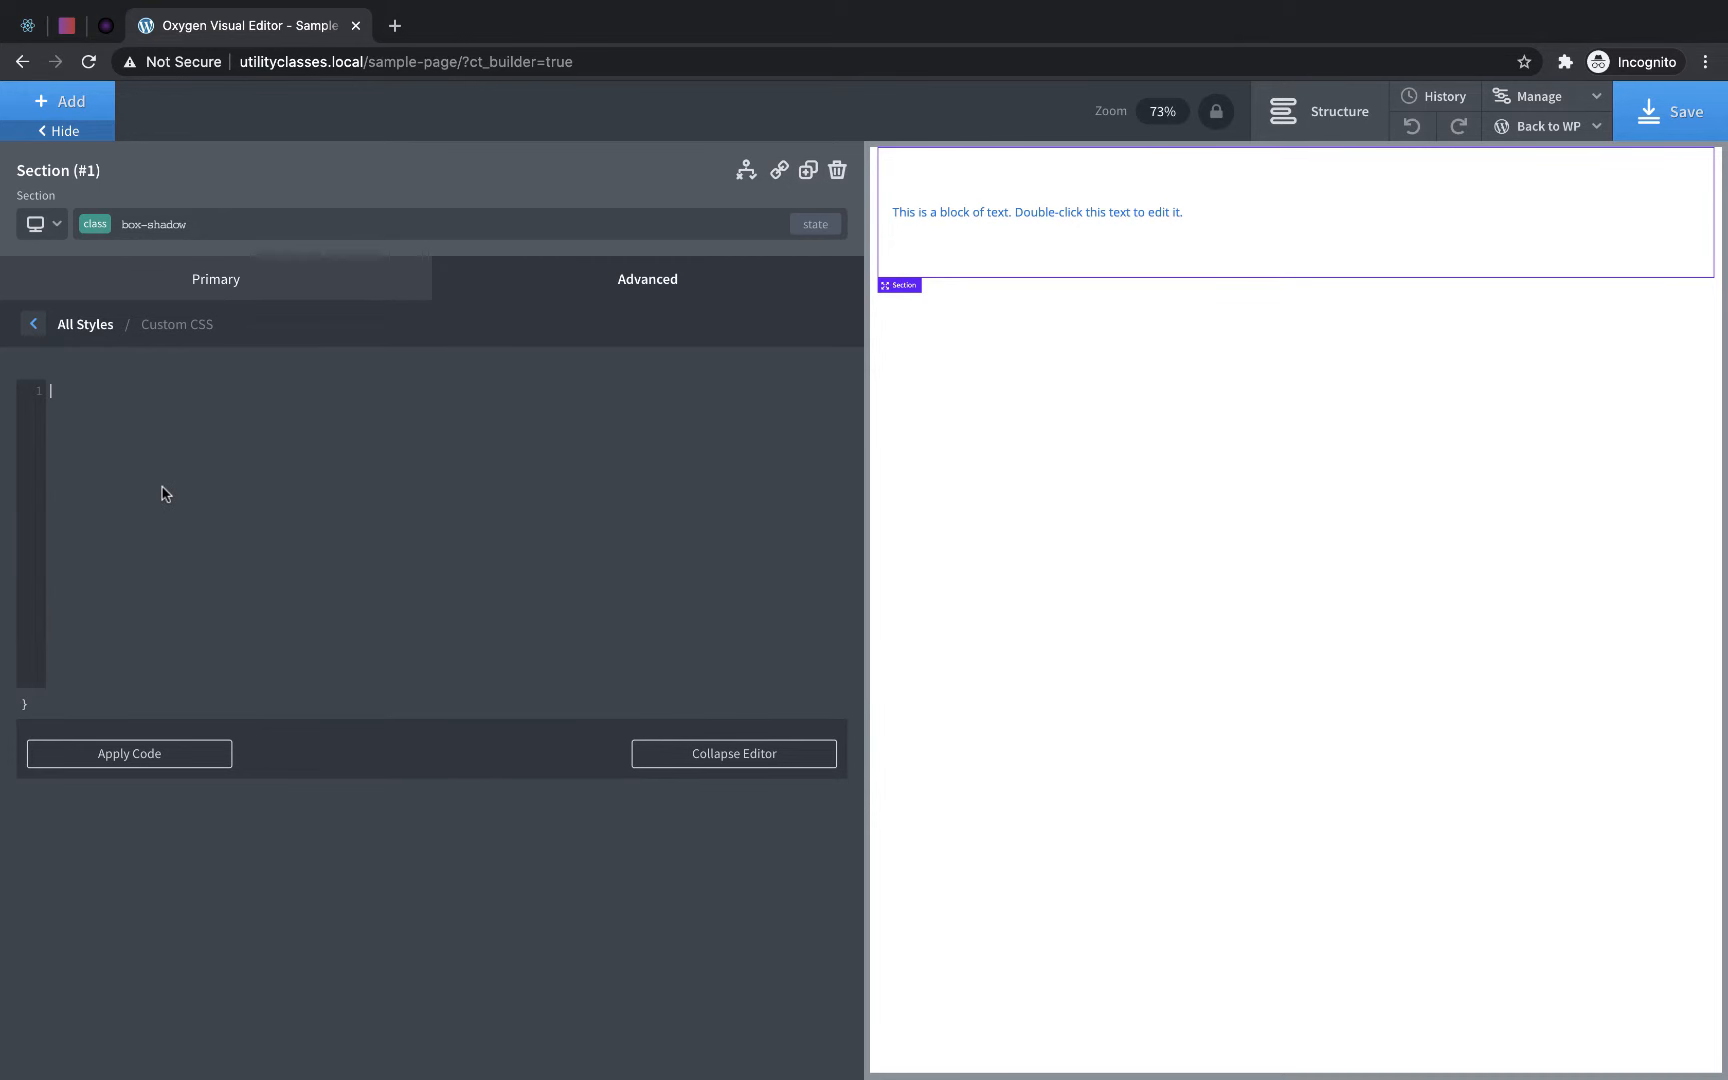
pyautogui.press('super+v')
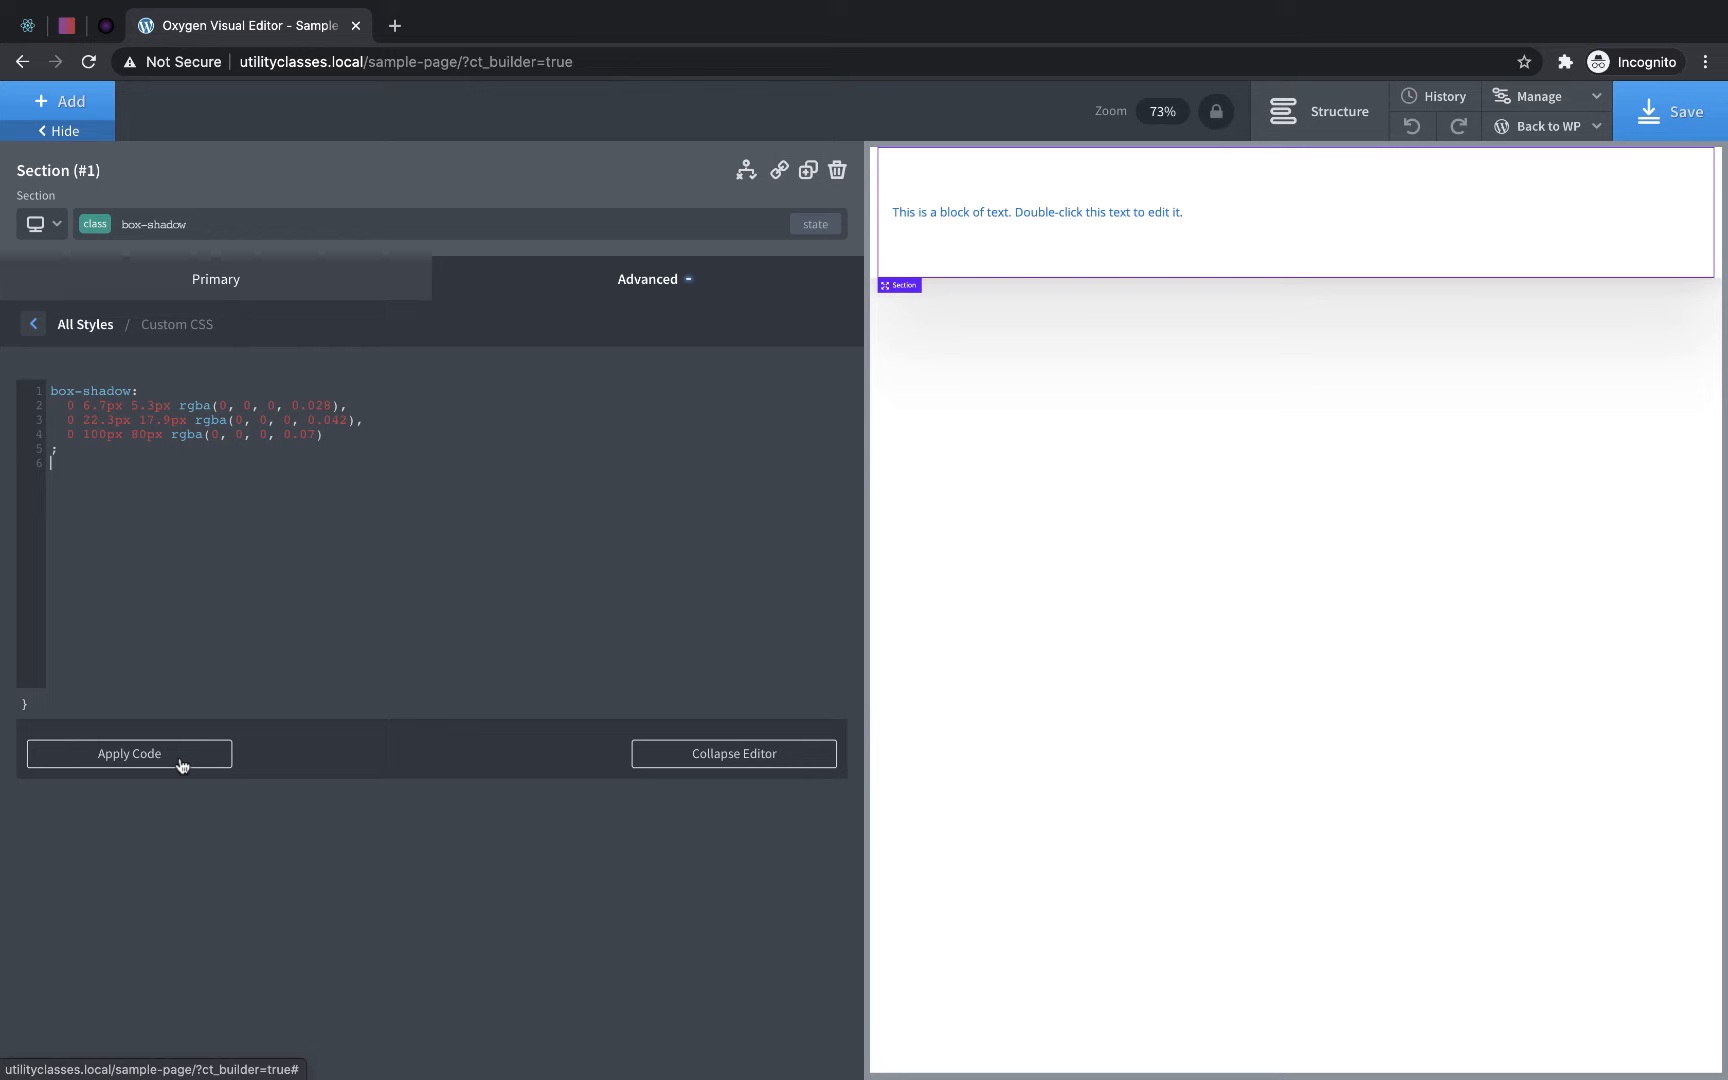
pyautogui.click(33, 324)
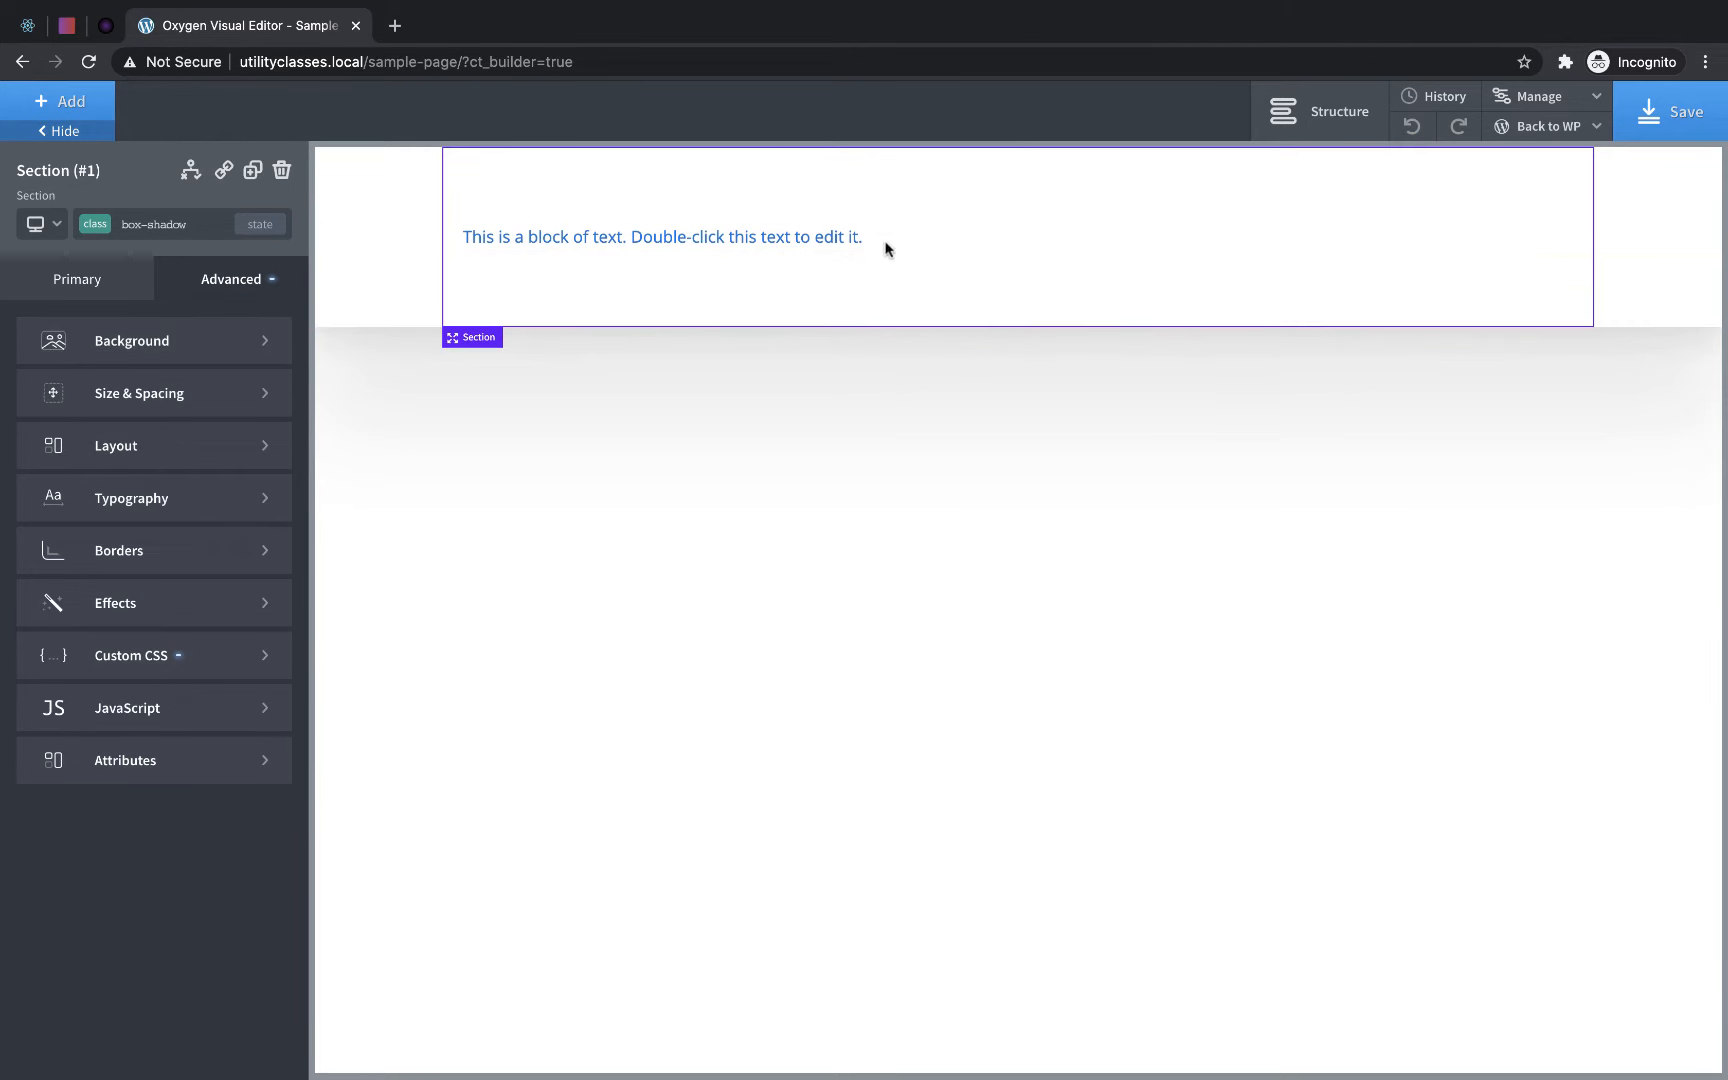
# - Assign the existing box-shadow class to the Link Wrapper around the text
pyautogui.click(854, 243)
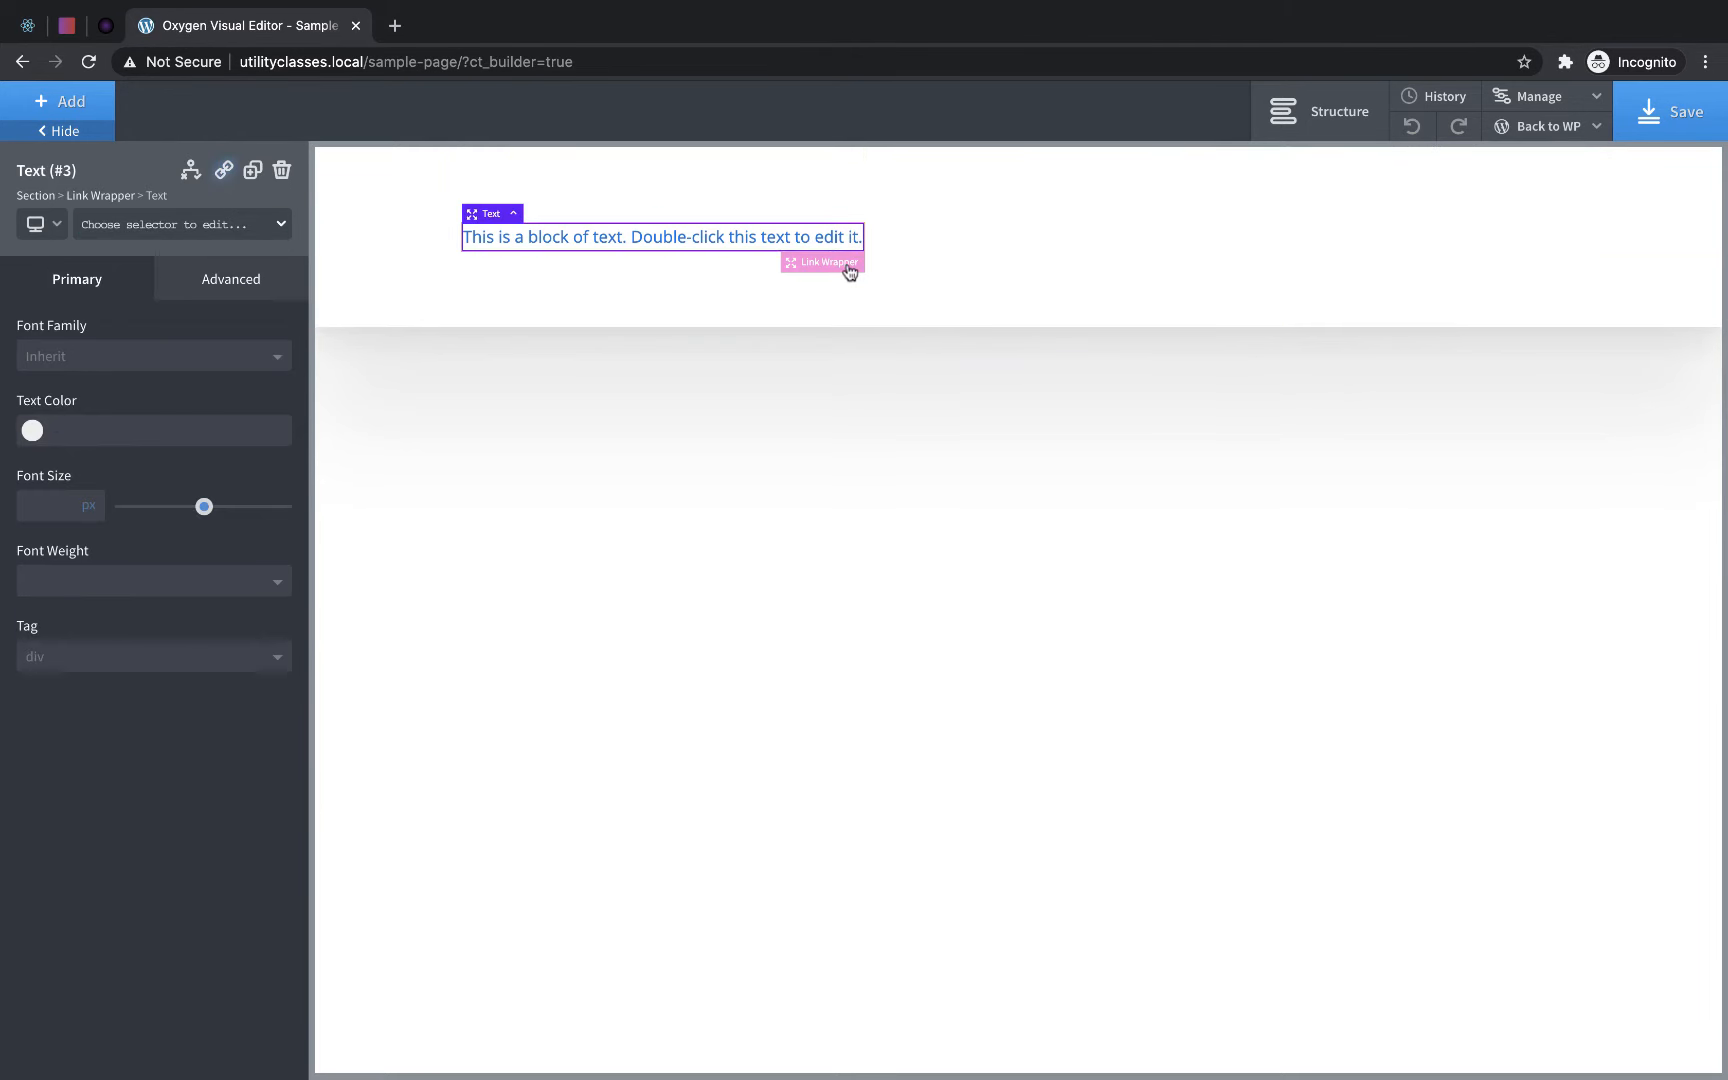
pyautogui.click(849, 265)
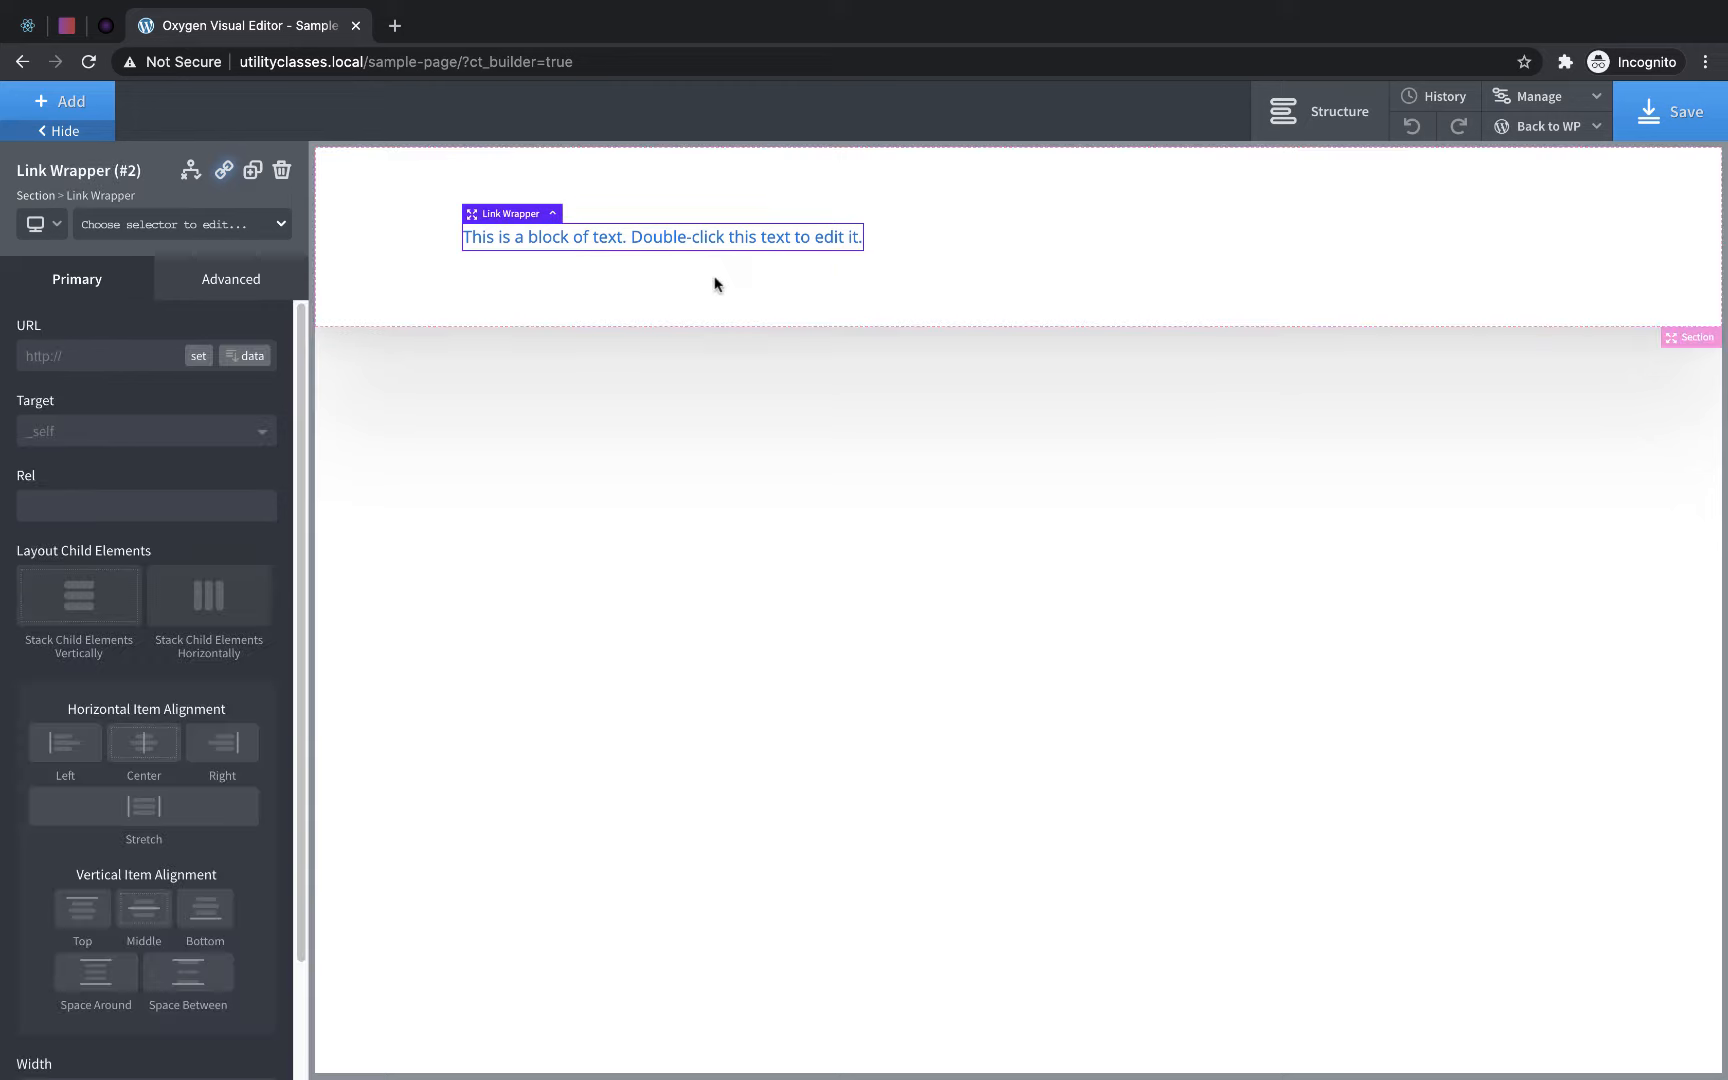
pyautogui.click(199, 236)
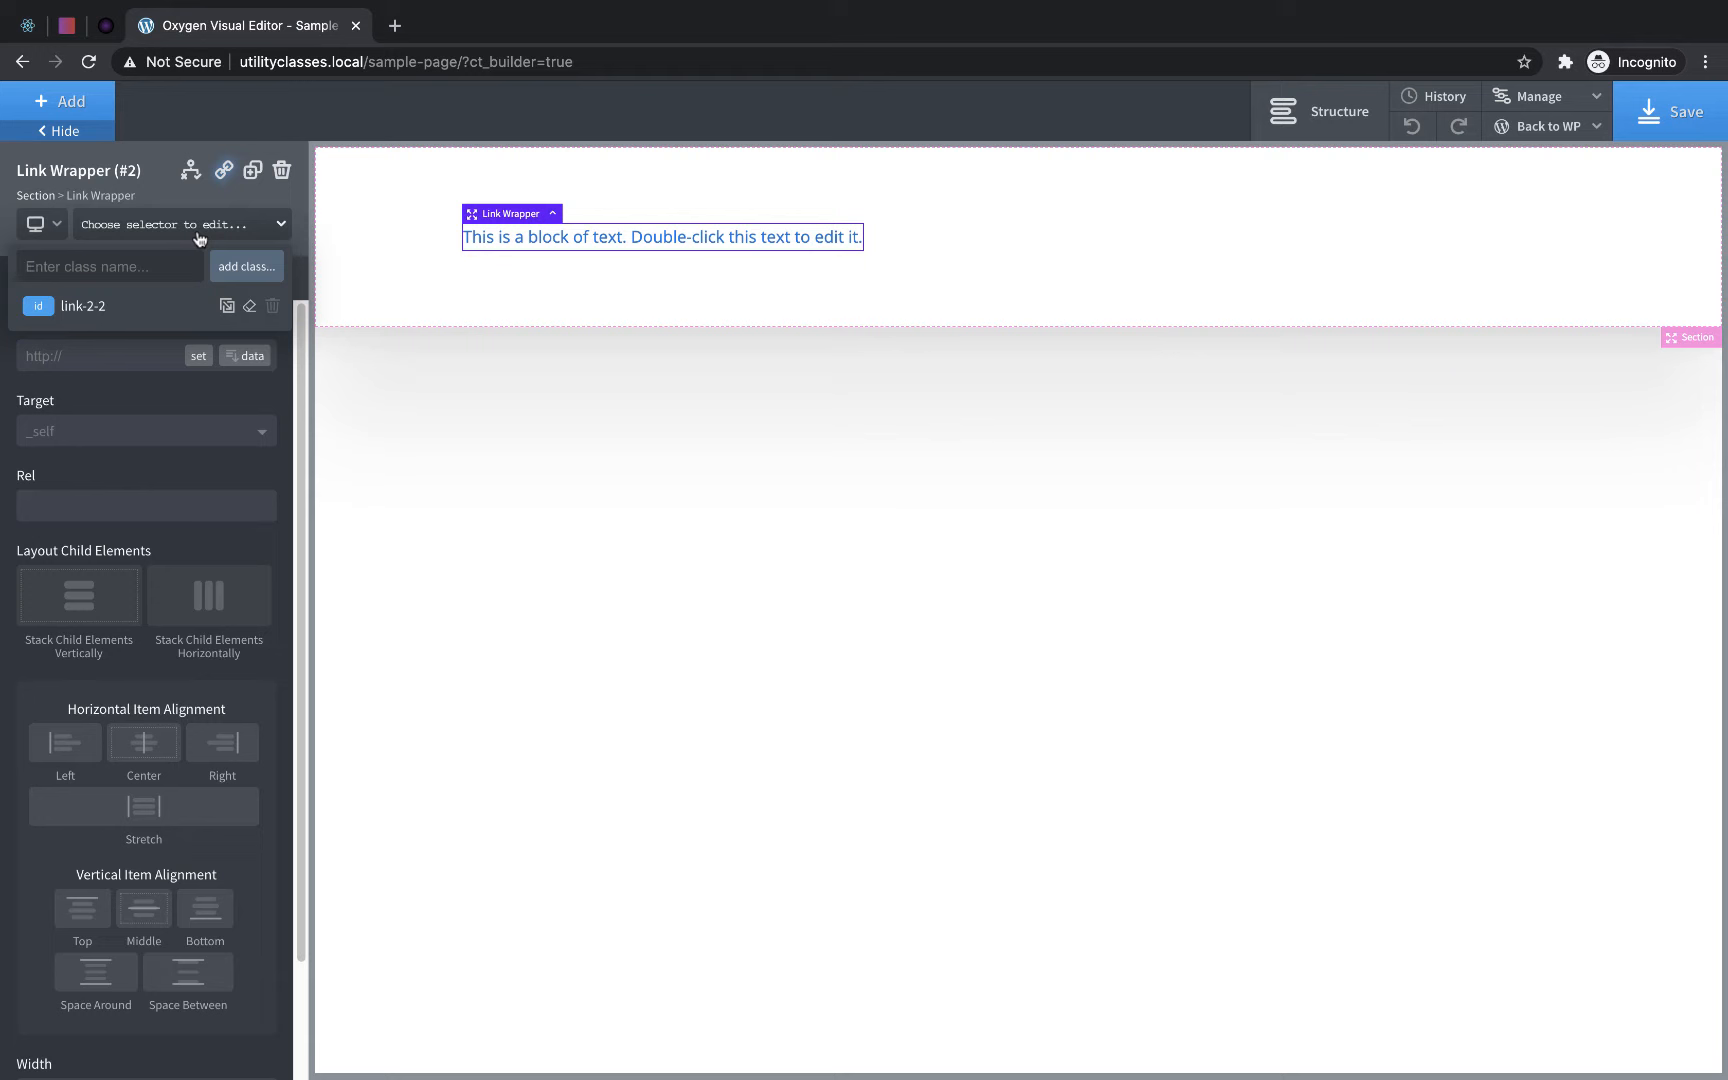
pyautogui.write('box')
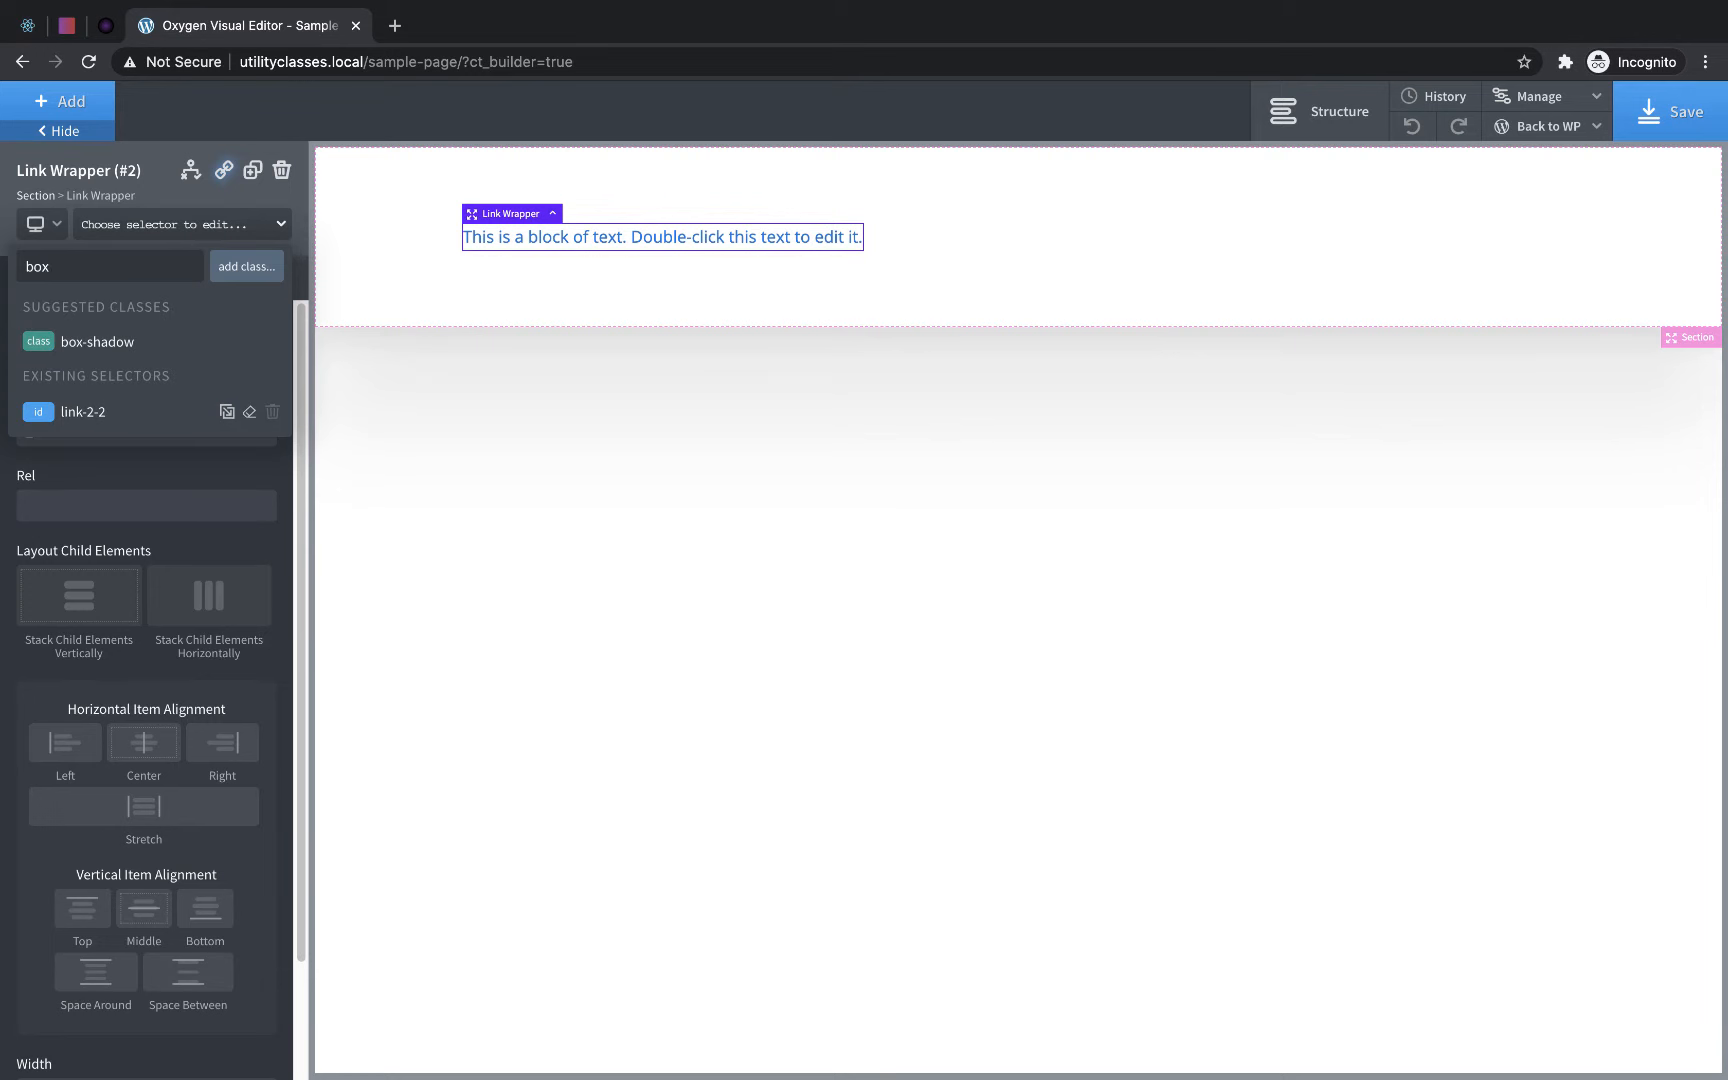
pyautogui.click(101, 345)
# - Add a new class named rounded-corners to the section
pyautogui.click(1031, 263)
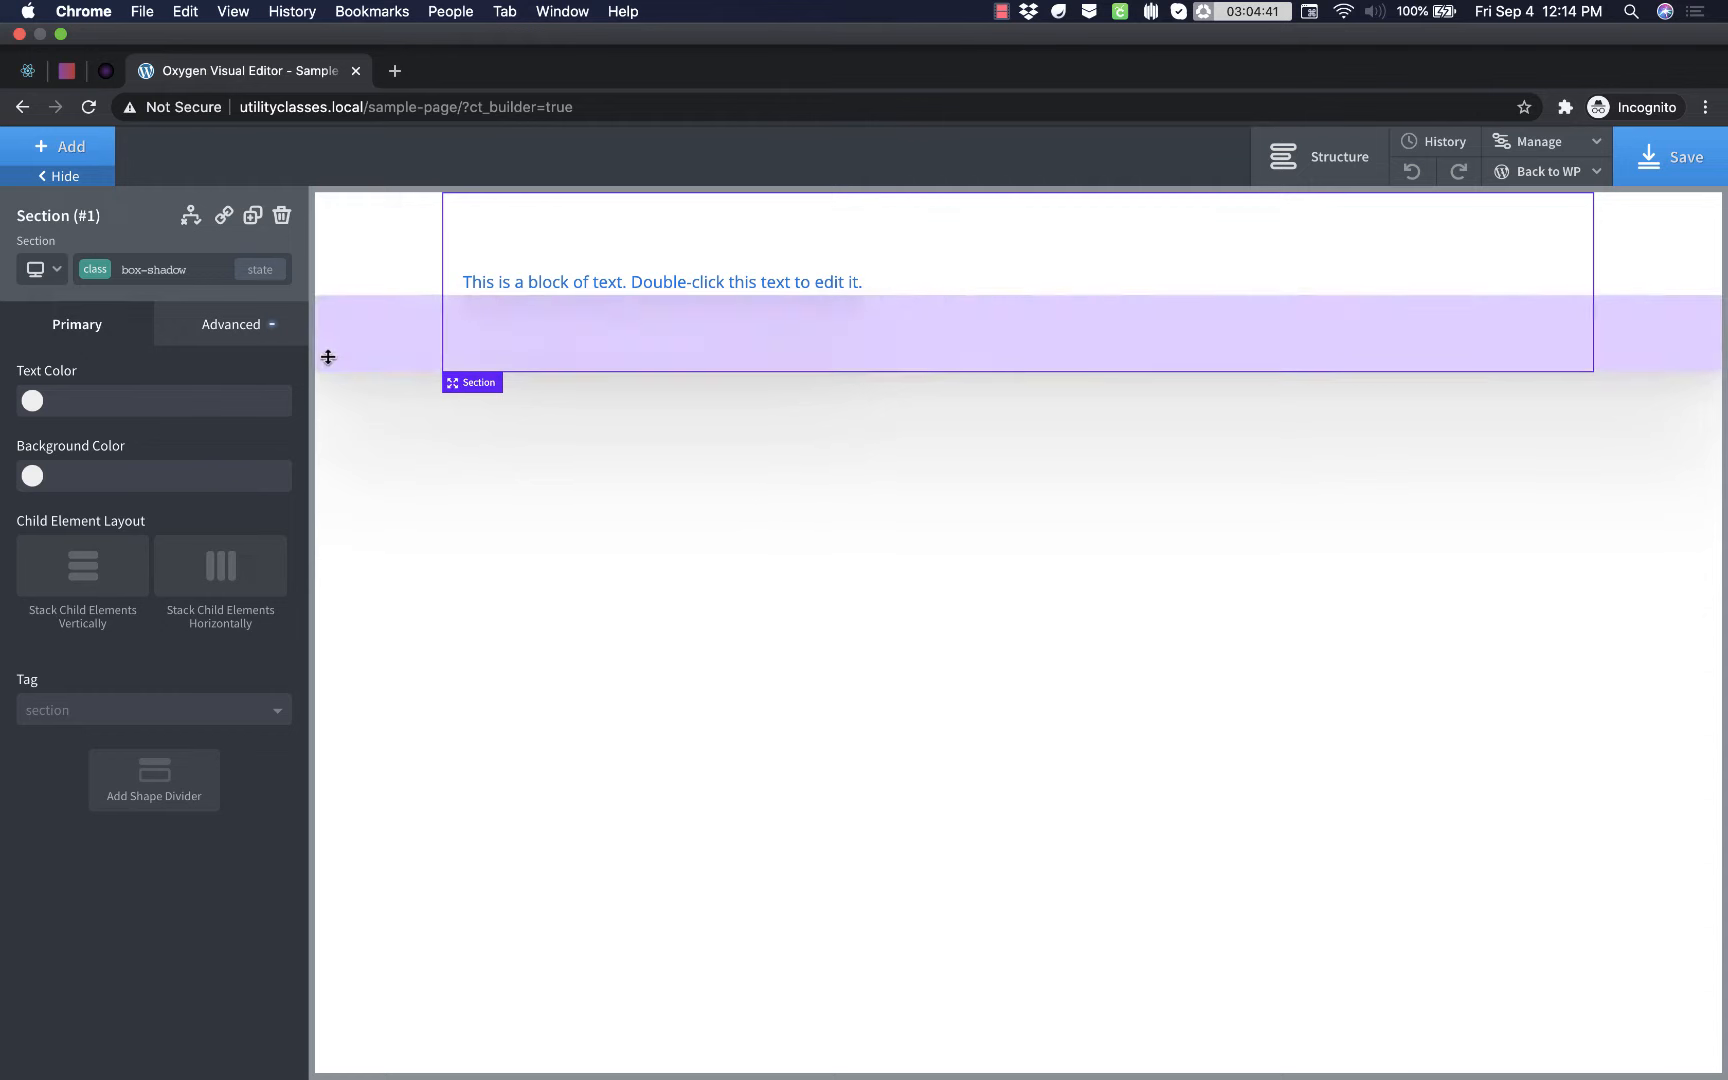
pyautogui.click(160, 272)
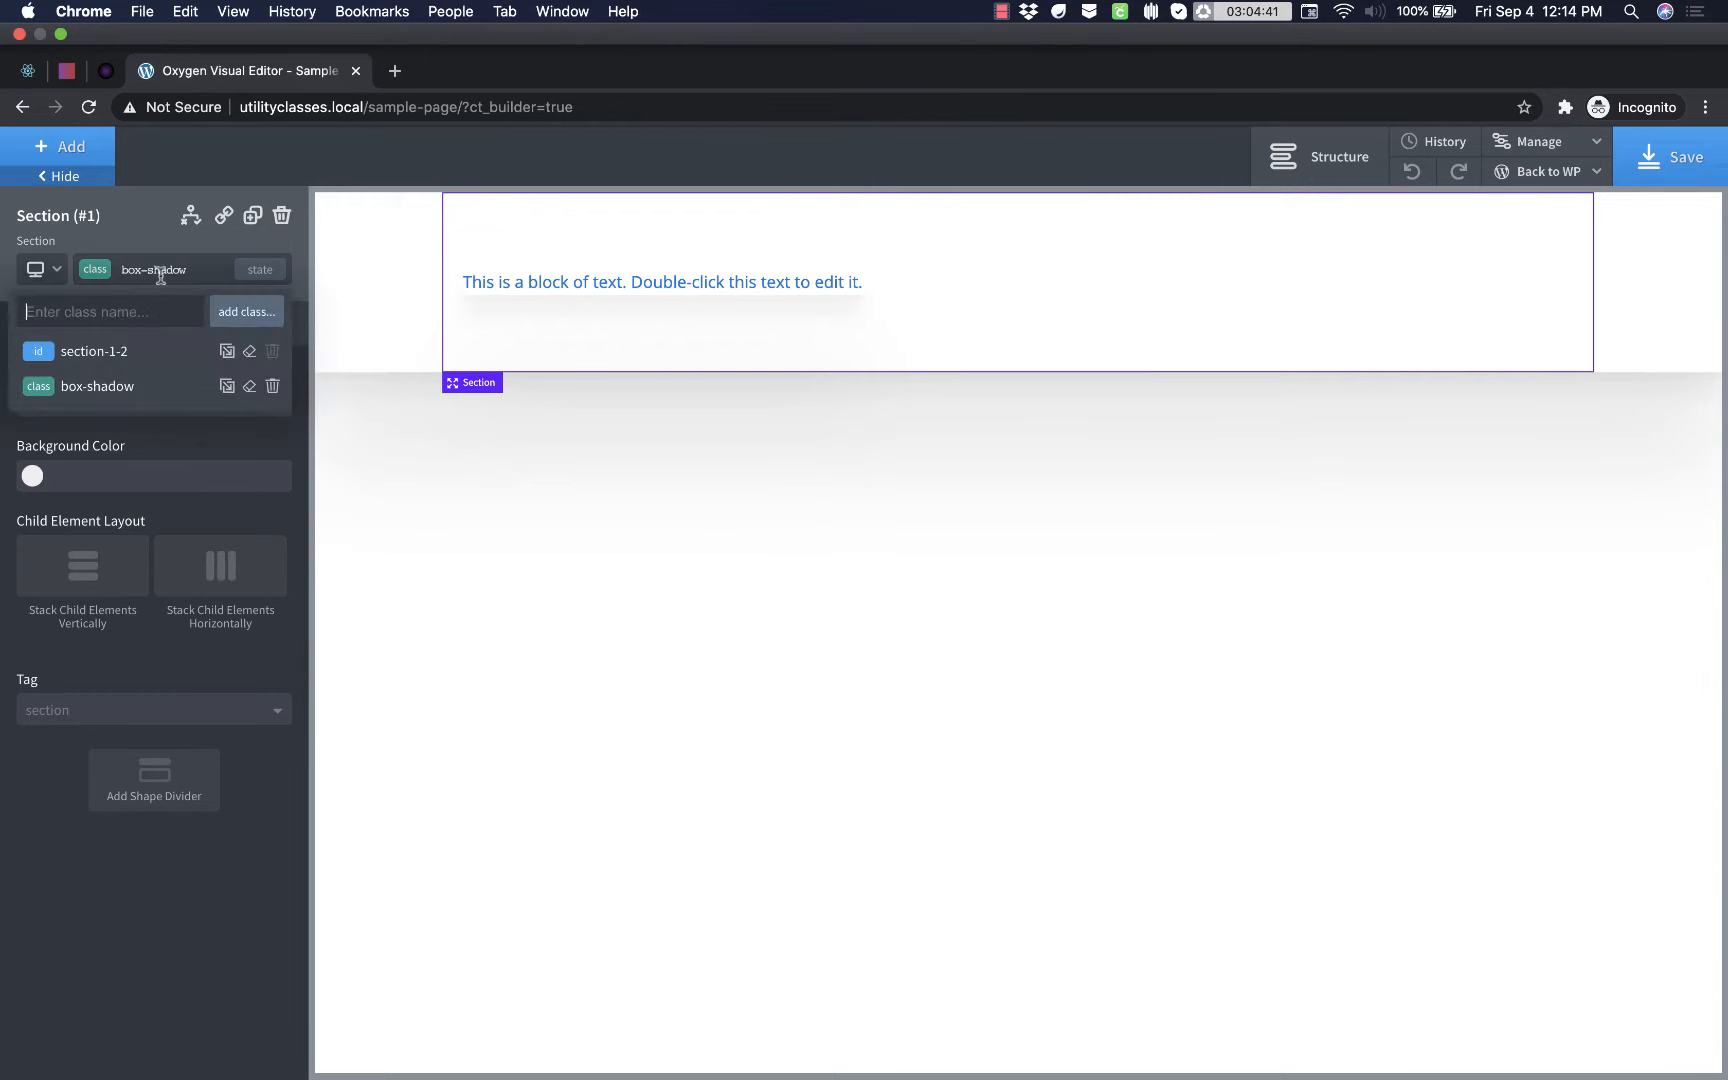
pyautogui.write('rounded-corners')
pyautogui.click(262, 313)
# - Set the border radius of the rounded-corners class to 8 px
pyautogui.click(232, 330)
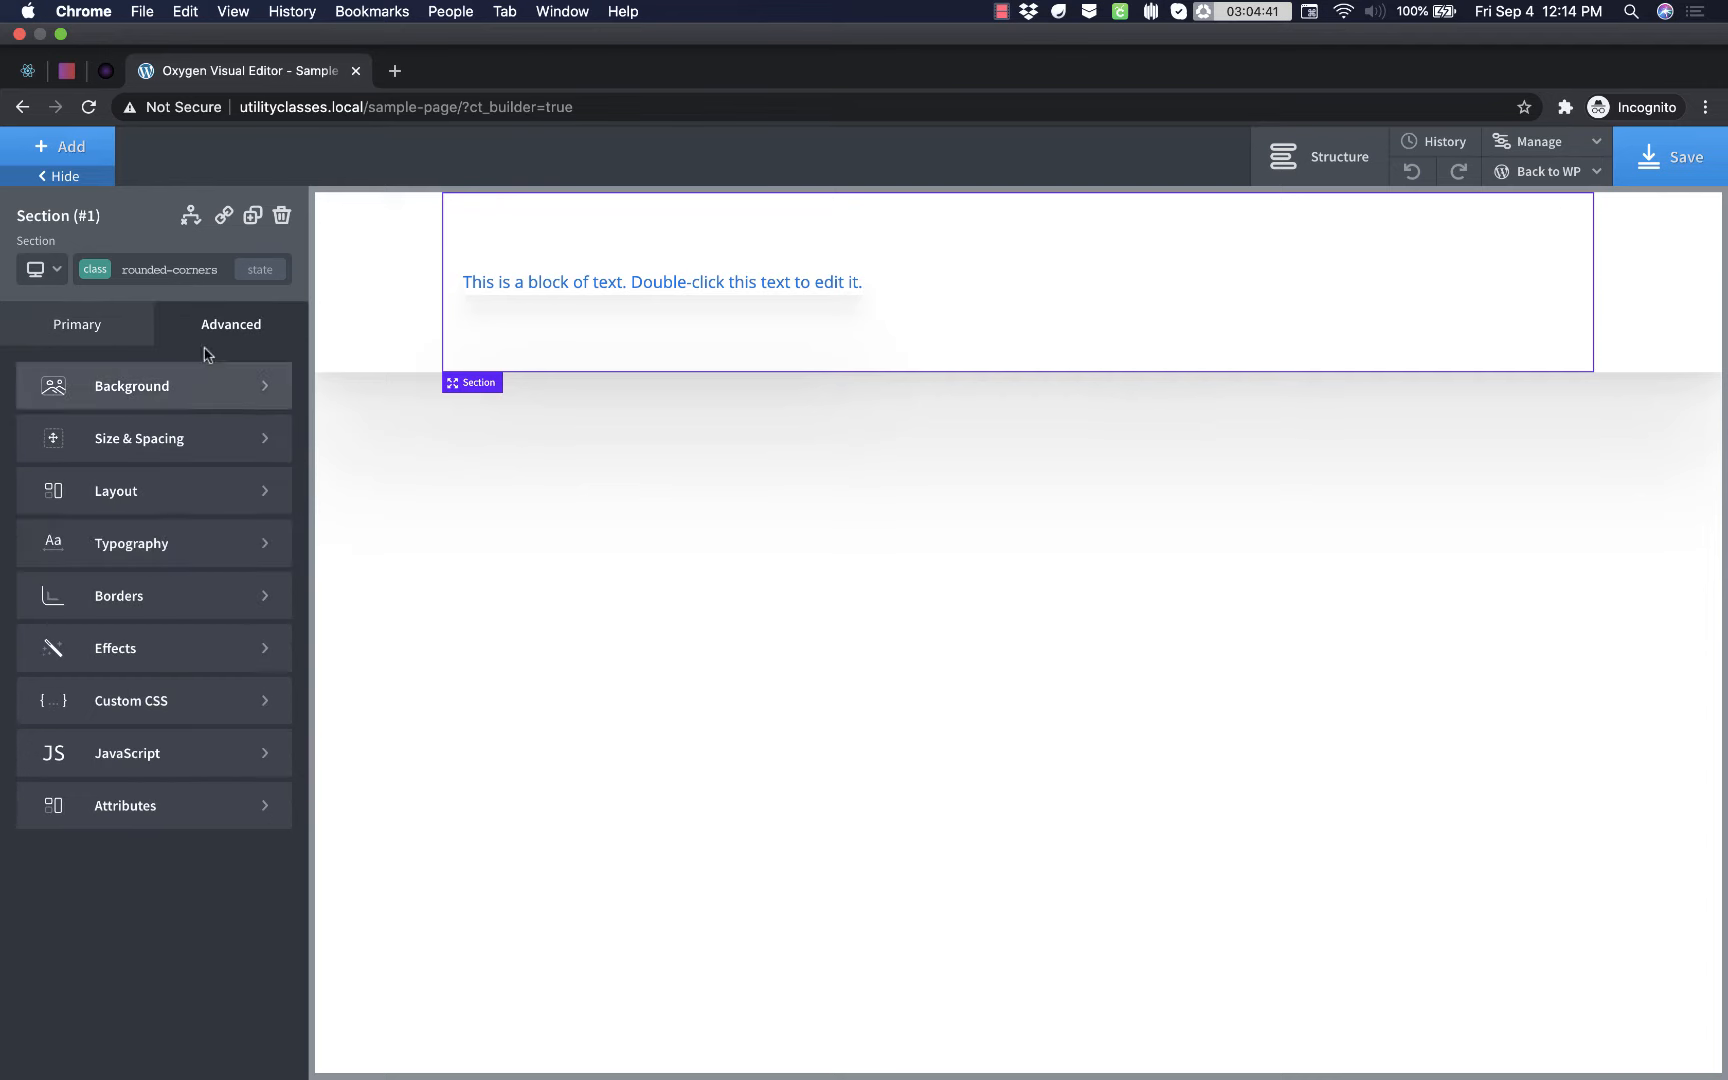
pyautogui.click(192, 490)
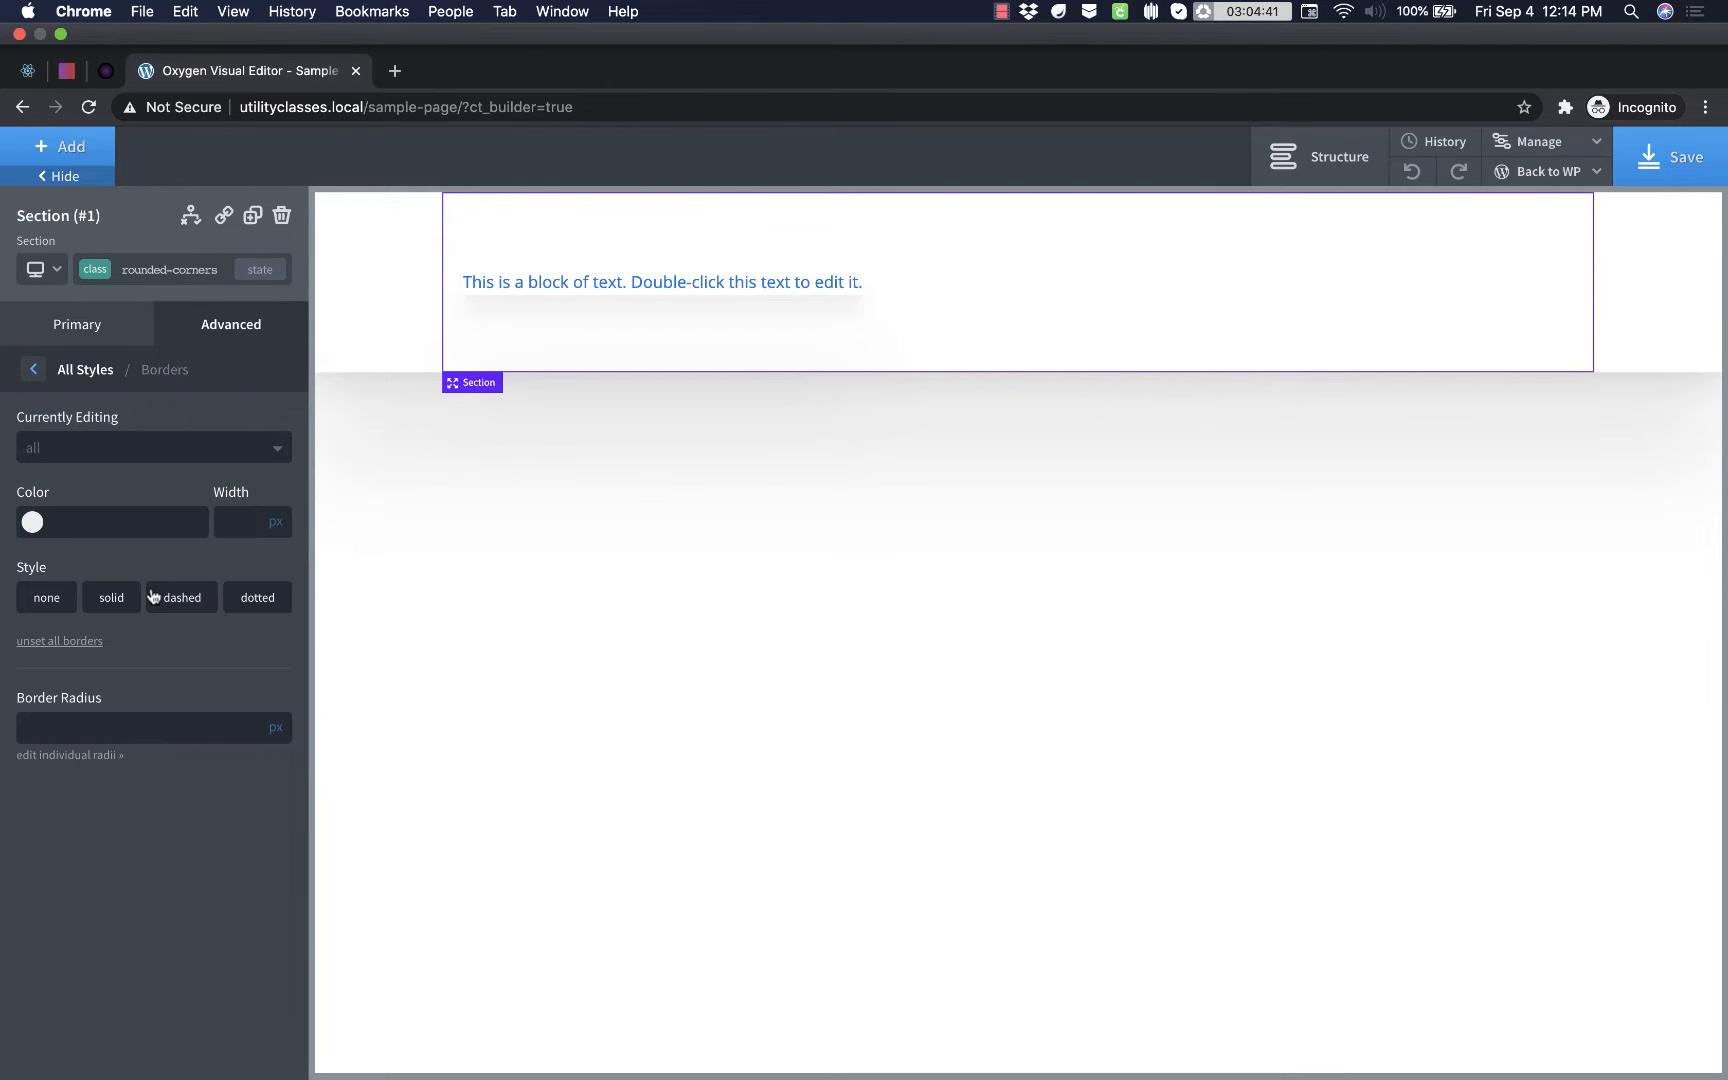
pyautogui.click(79, 723)
pyautogui.write('8')
# - Add a new class named transition to the section
pyautogui.click(178, 272)
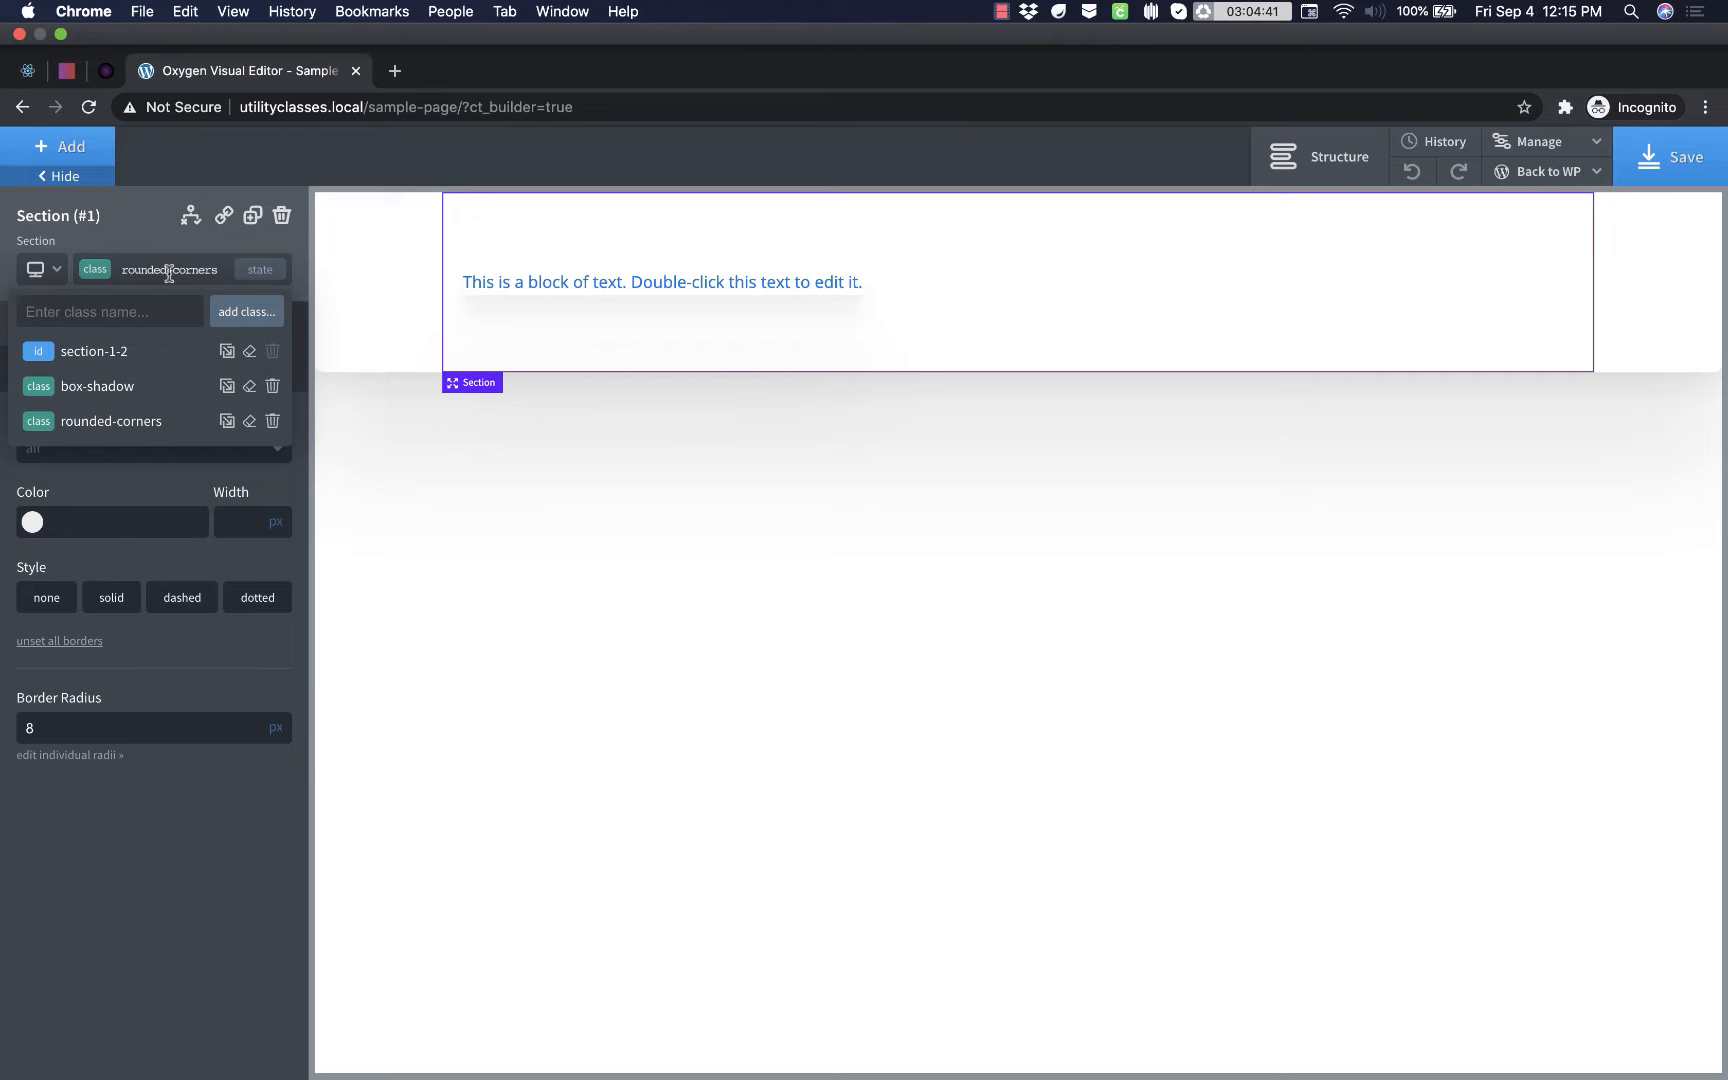
pyautogui.write('transition')
pyautogui.press('Return')
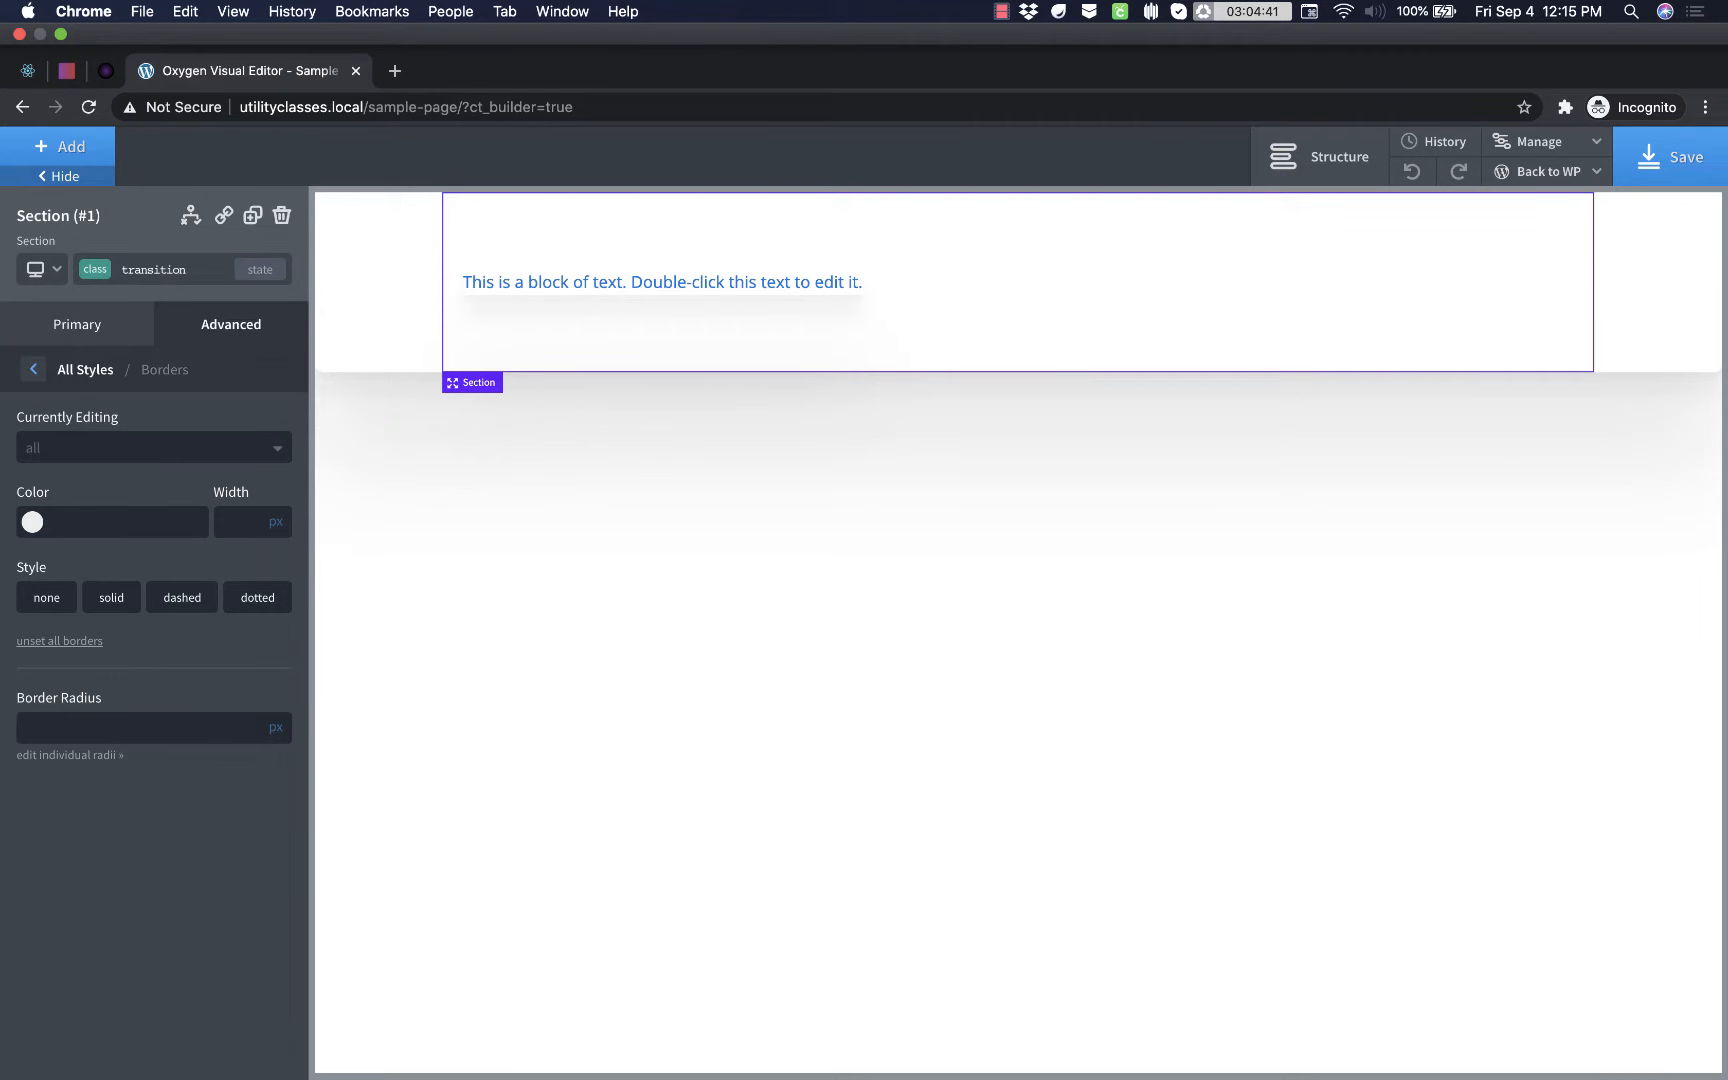
# - Set the transition class's duration to 0.3 sec and its timing function to ease-in-out
pyautogui.click(230, 340)
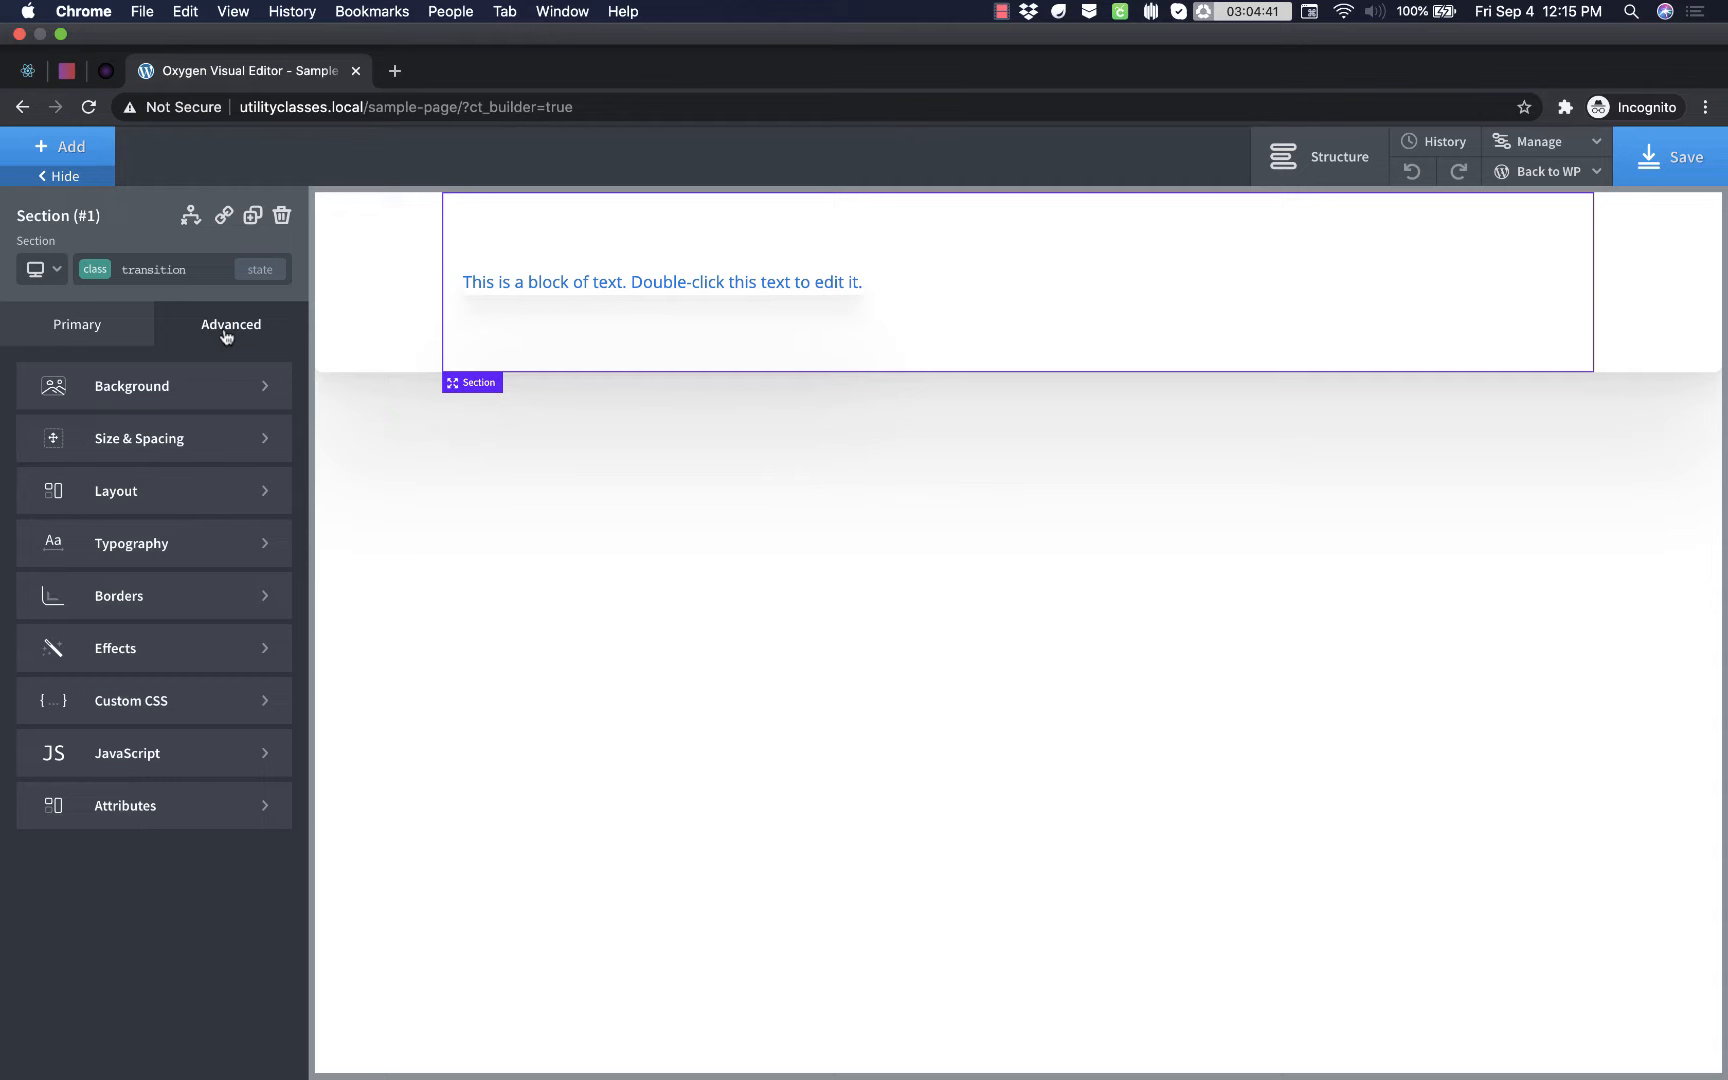
pyautogui.click(185, 650)
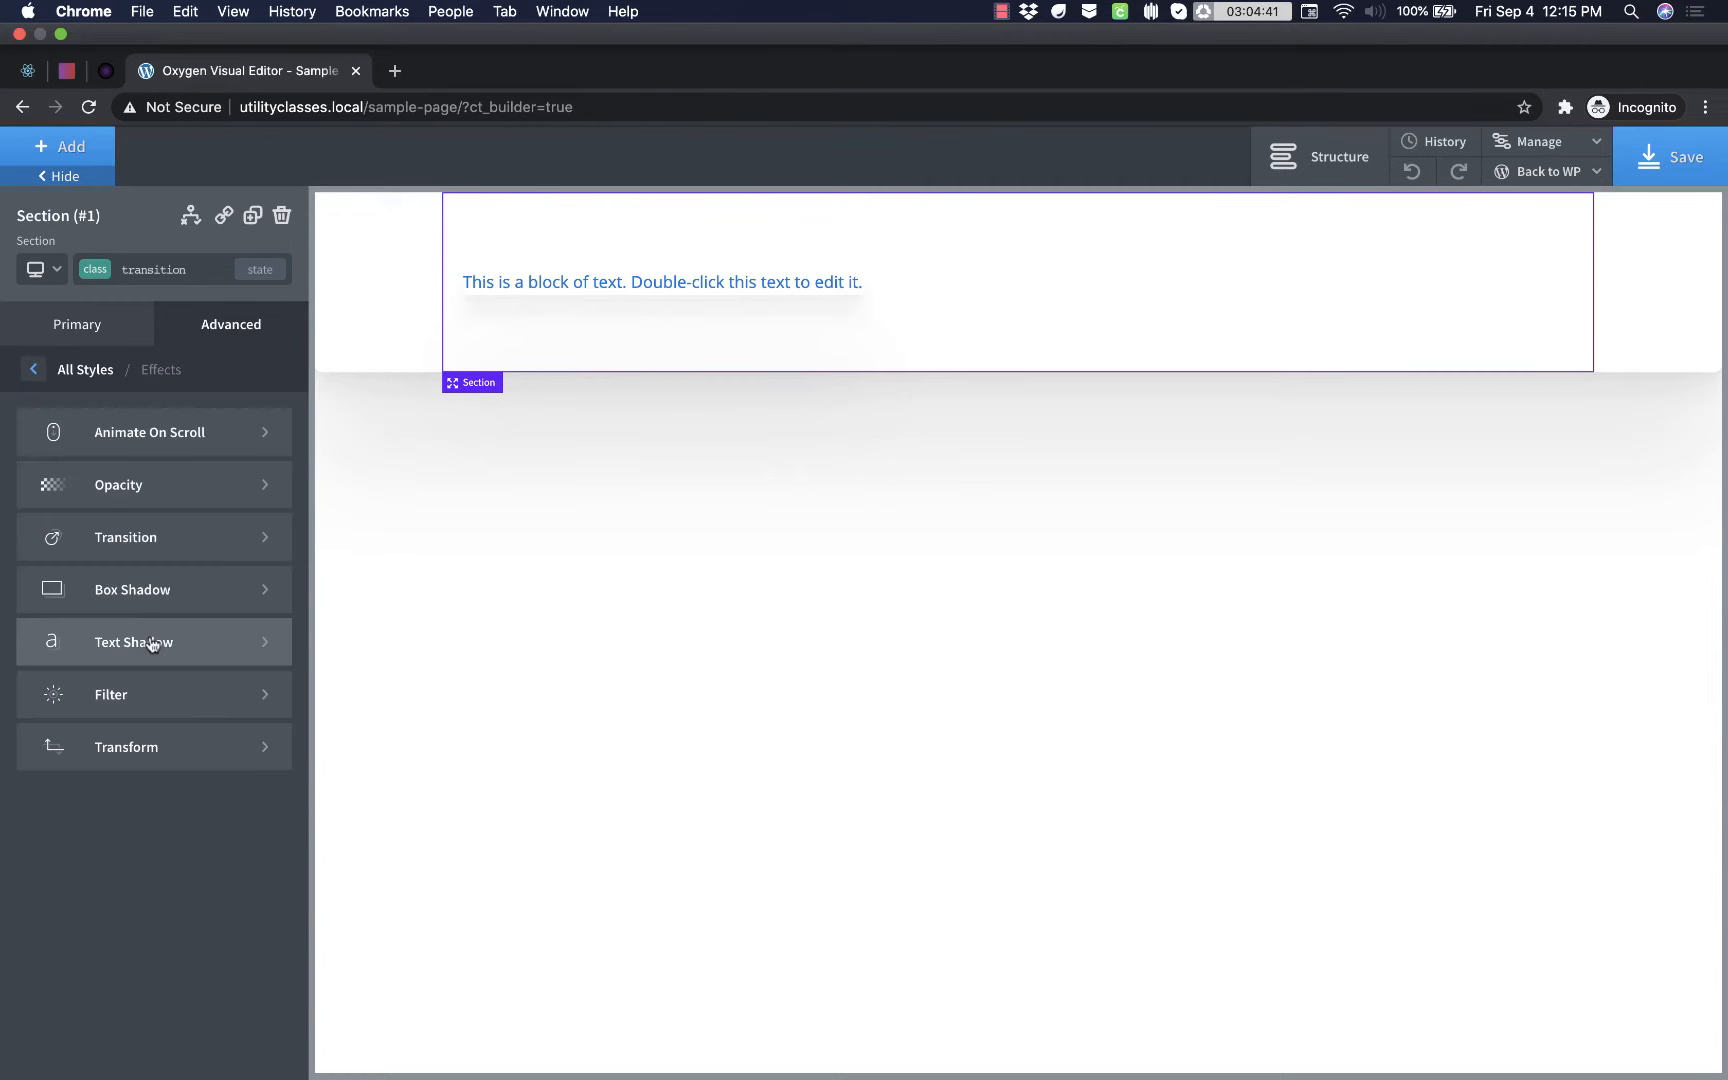
pyautogui.click(181, 525)
pyautogui.click(46, 456)
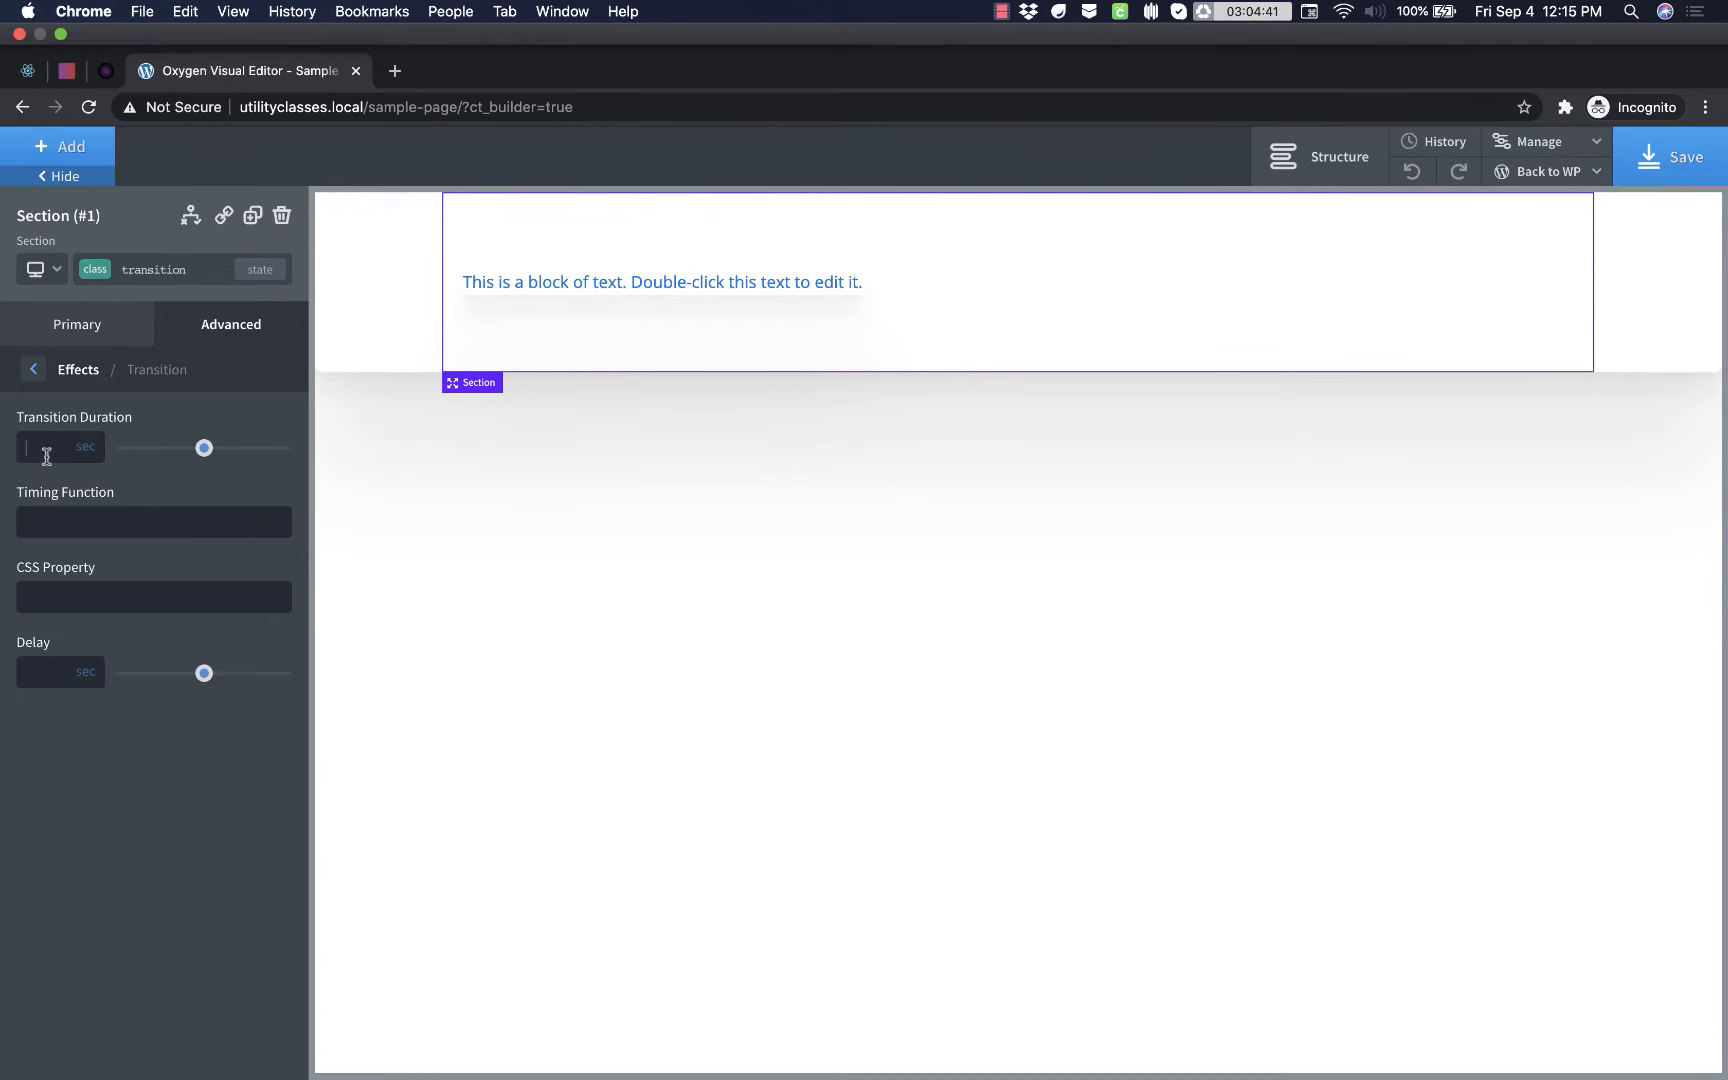
pyautogui.write('0.3')
pyautogui.click(70, 514)
pyautogui.write('ease-in-out')
pyautogui.click(162, 270)
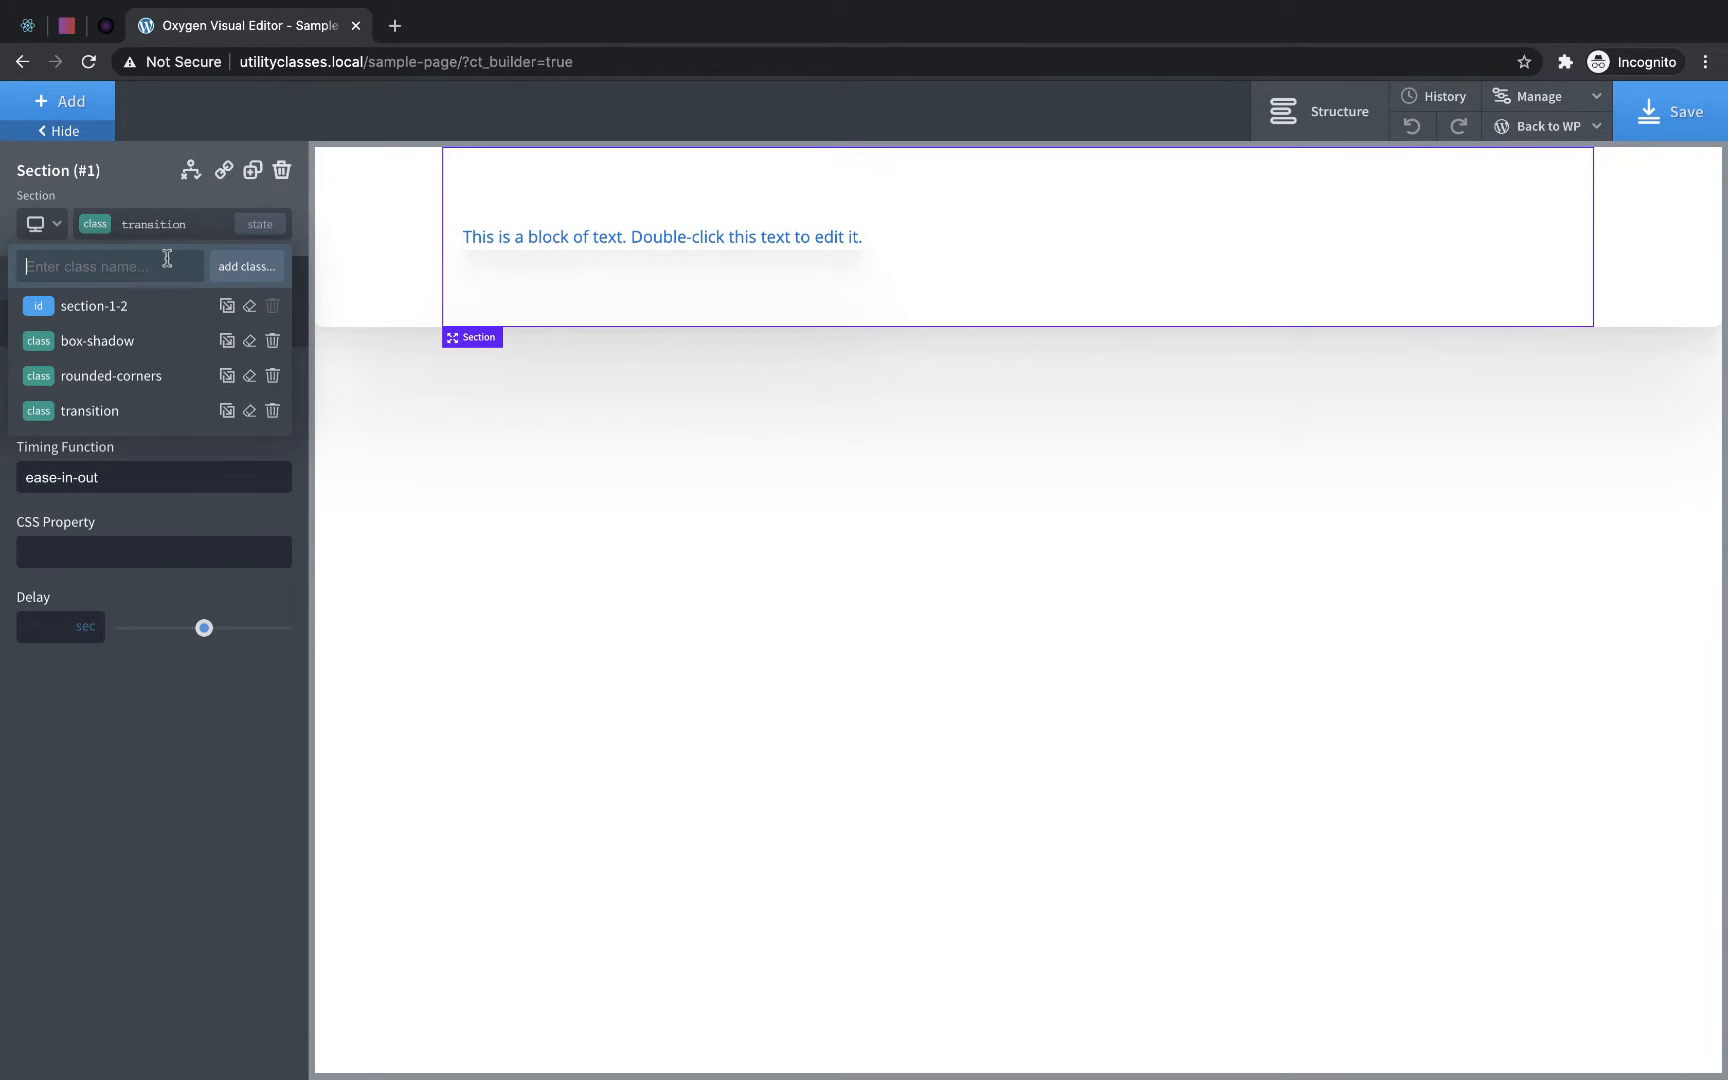
# - Add a div to the section and give it a new class named horizontal-divider
pyautogui.click(993, 238)
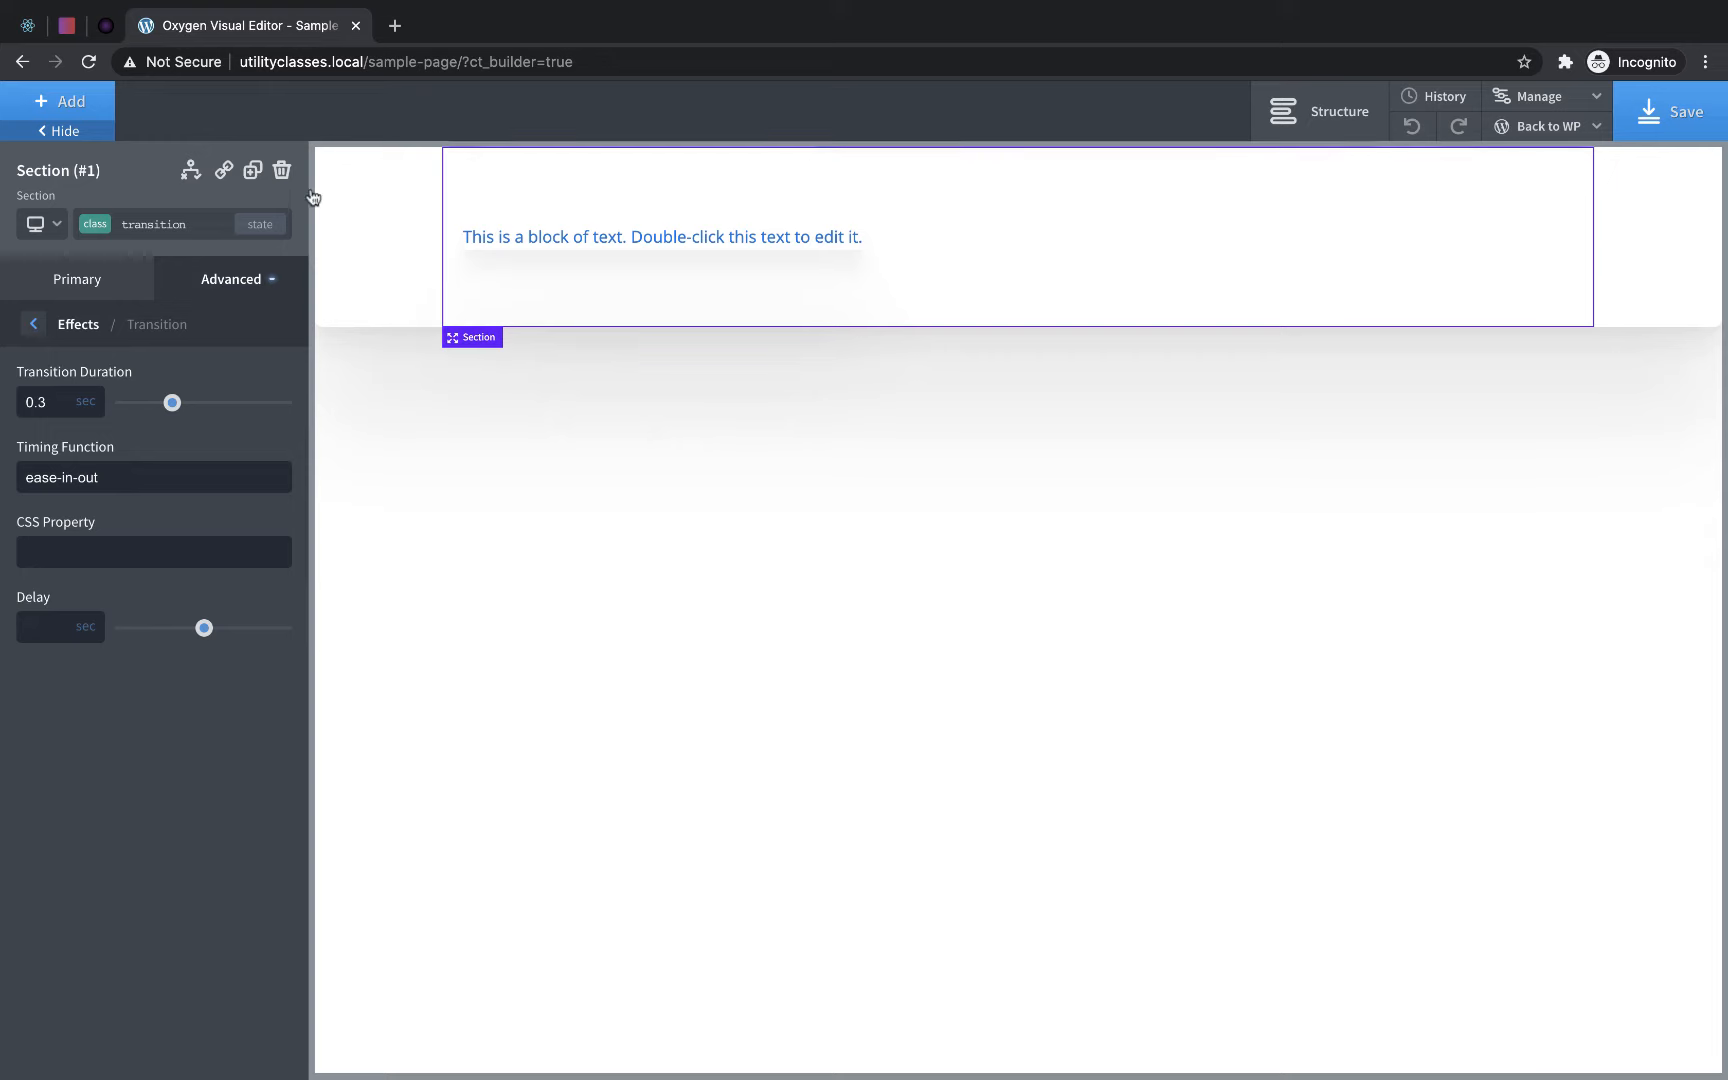
pyautogui.click(66, 103)
pyautogui.click(235, 295)
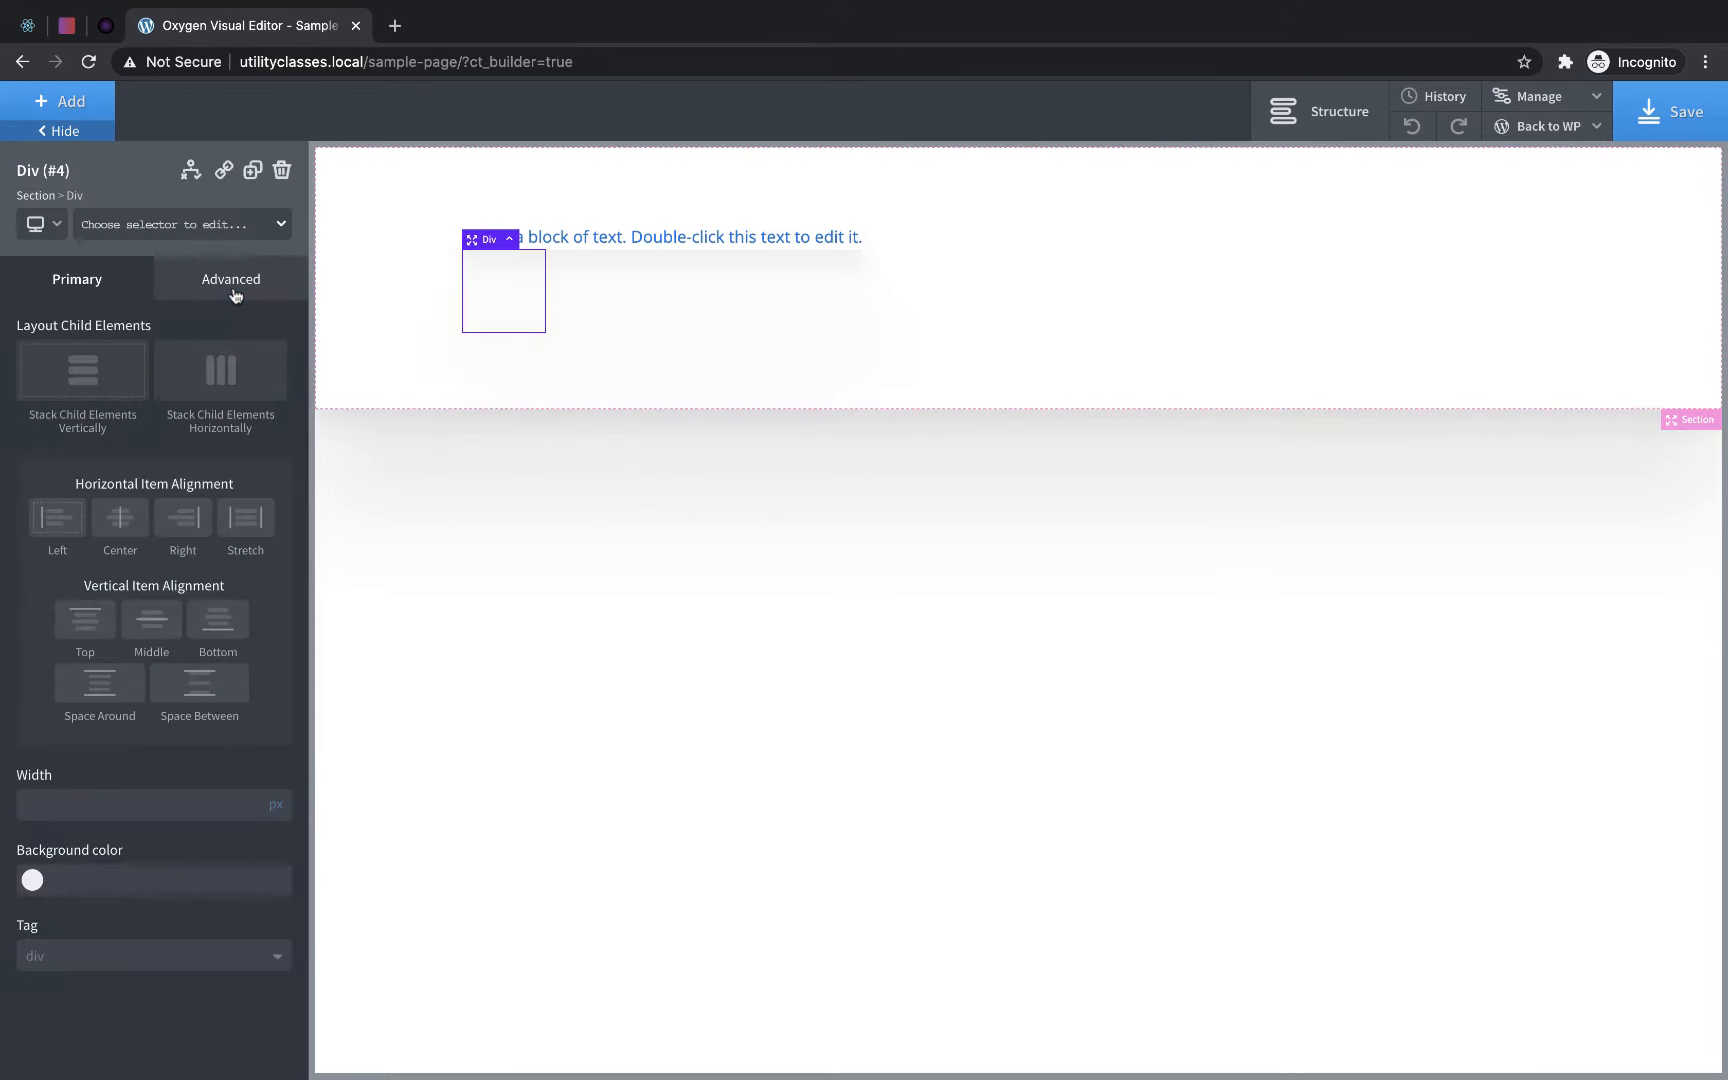
pyautogui.click(160, 227)
pyautogui.write('horizontal-divider')
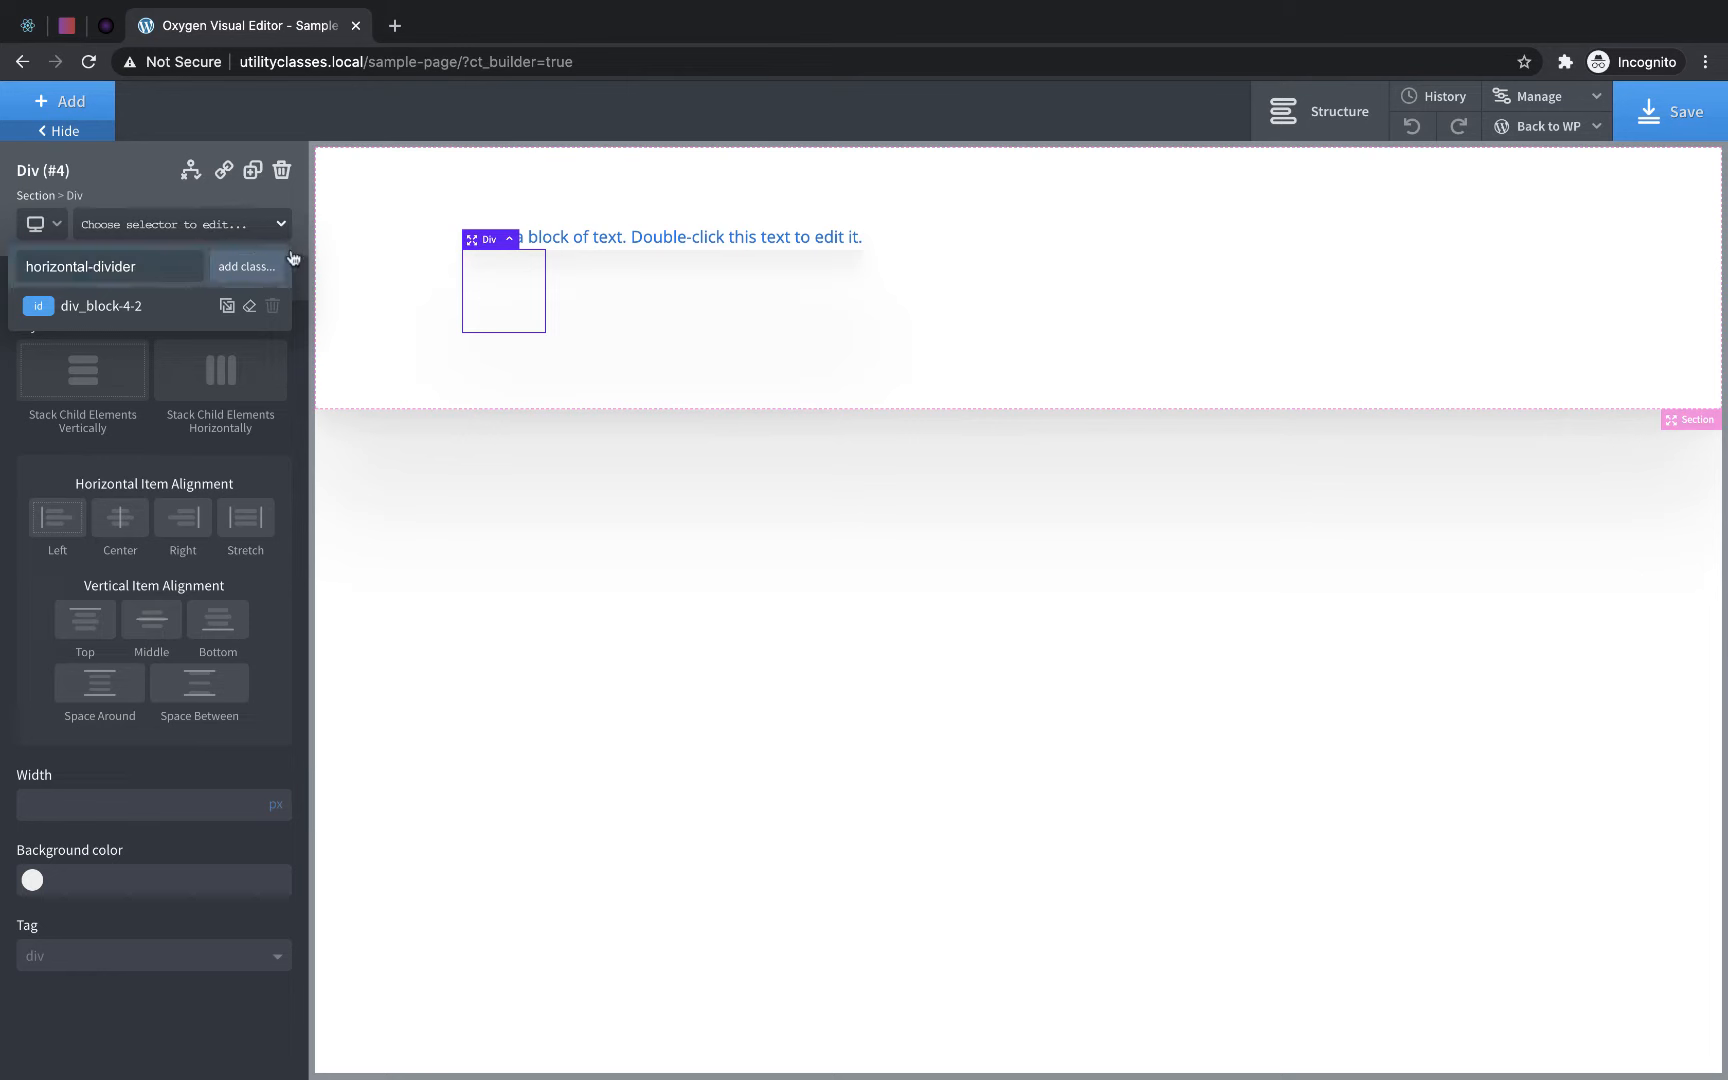
pyautogui.click(246, 267)
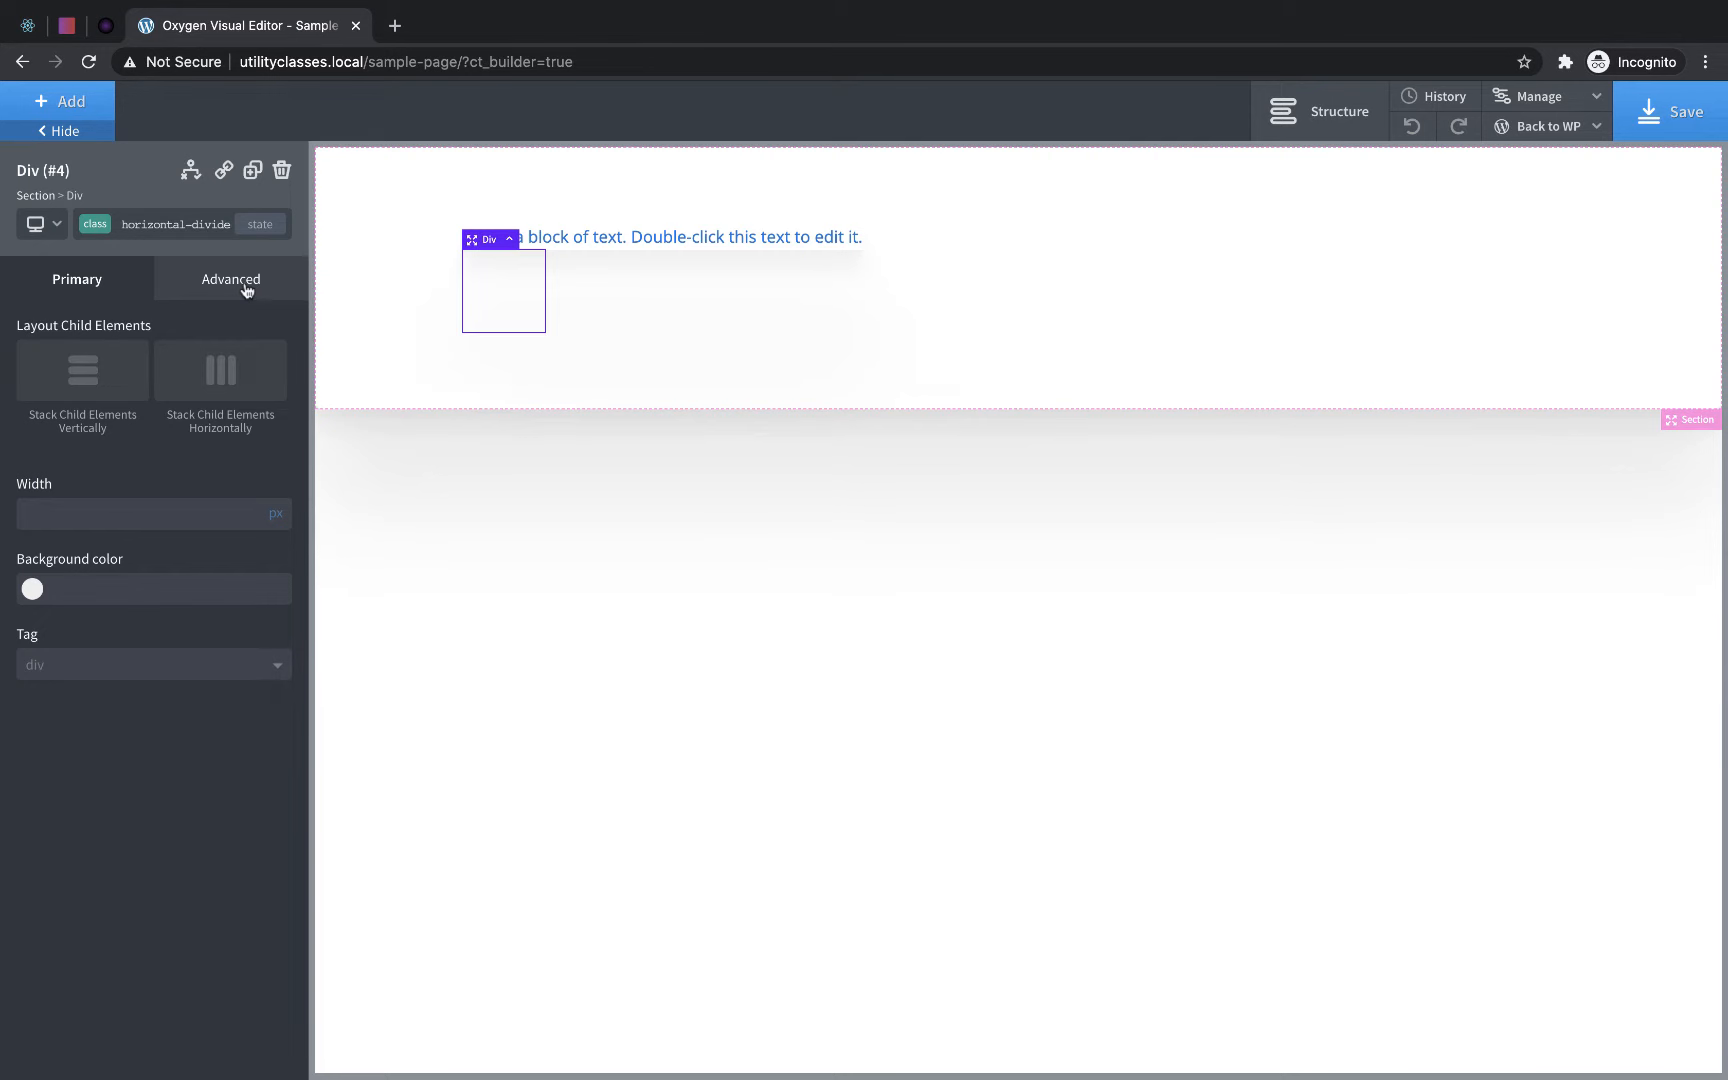
# - Add custom CSS to the horizontal-divider class that sets min-height to 0px with !important
pyautogui.click(240, 282)
pyautogui.click(168, 657)
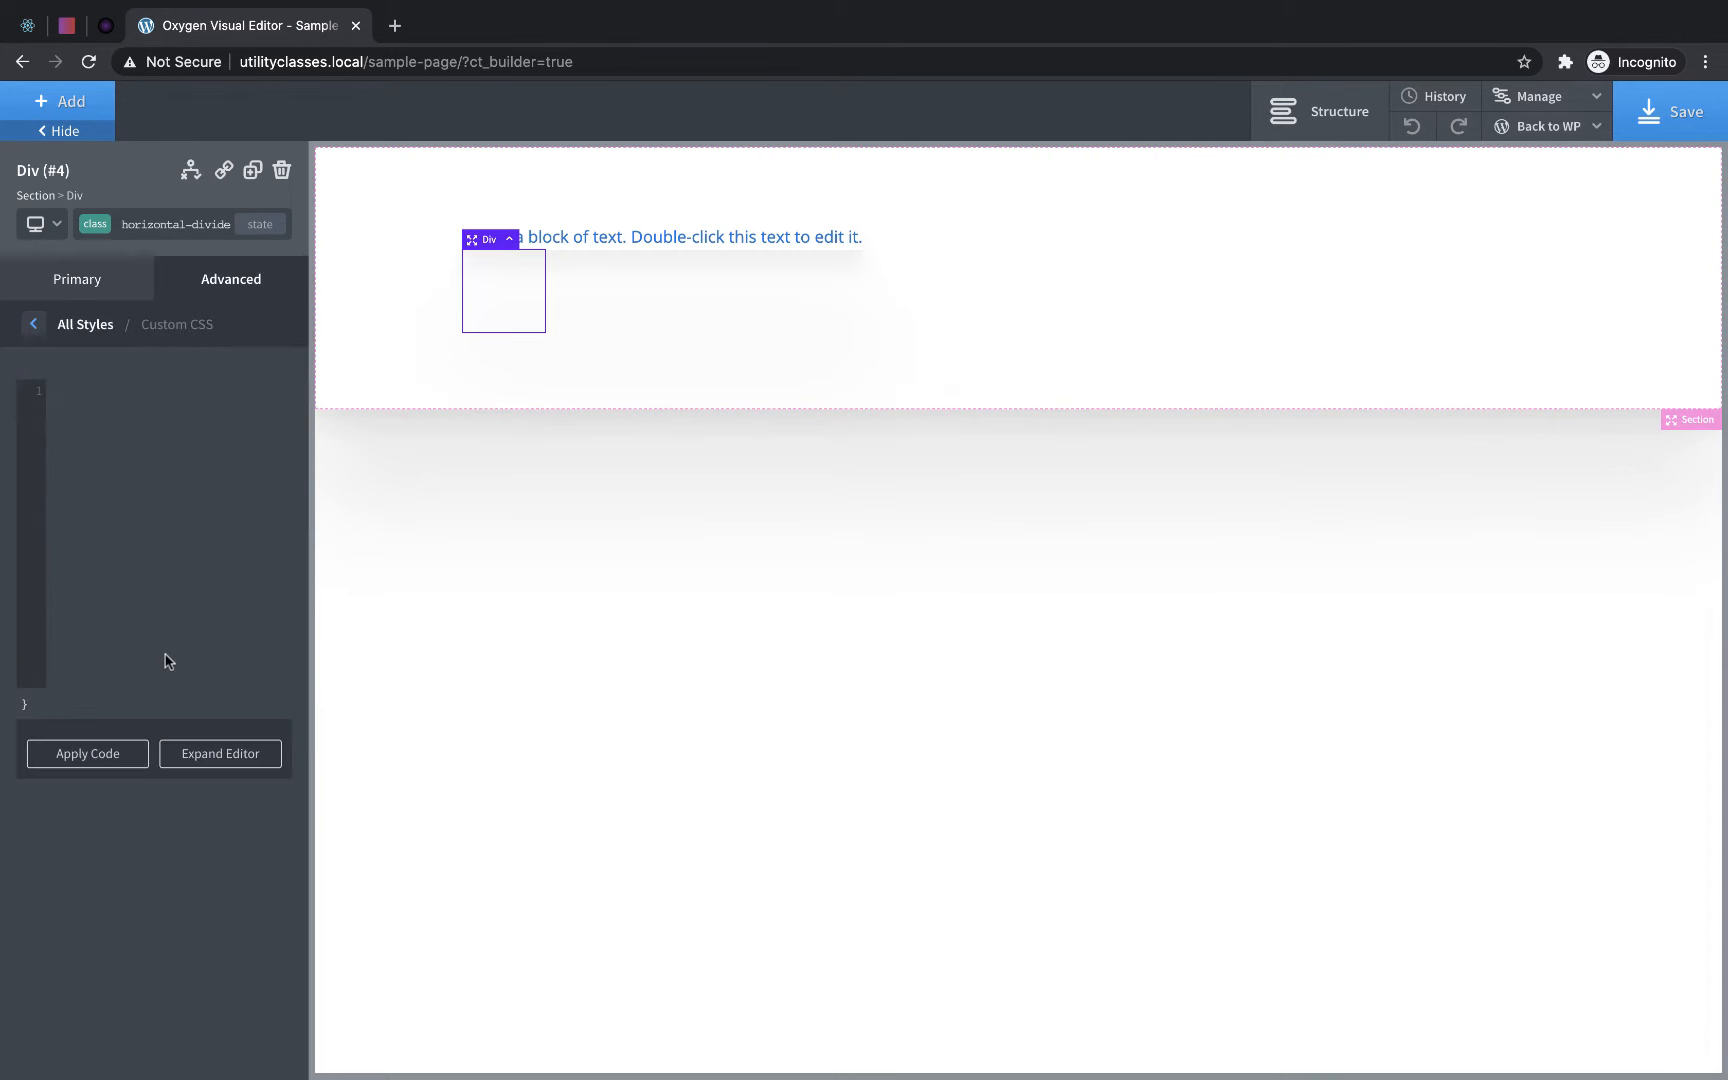
pyautogui.write('min-heigh')
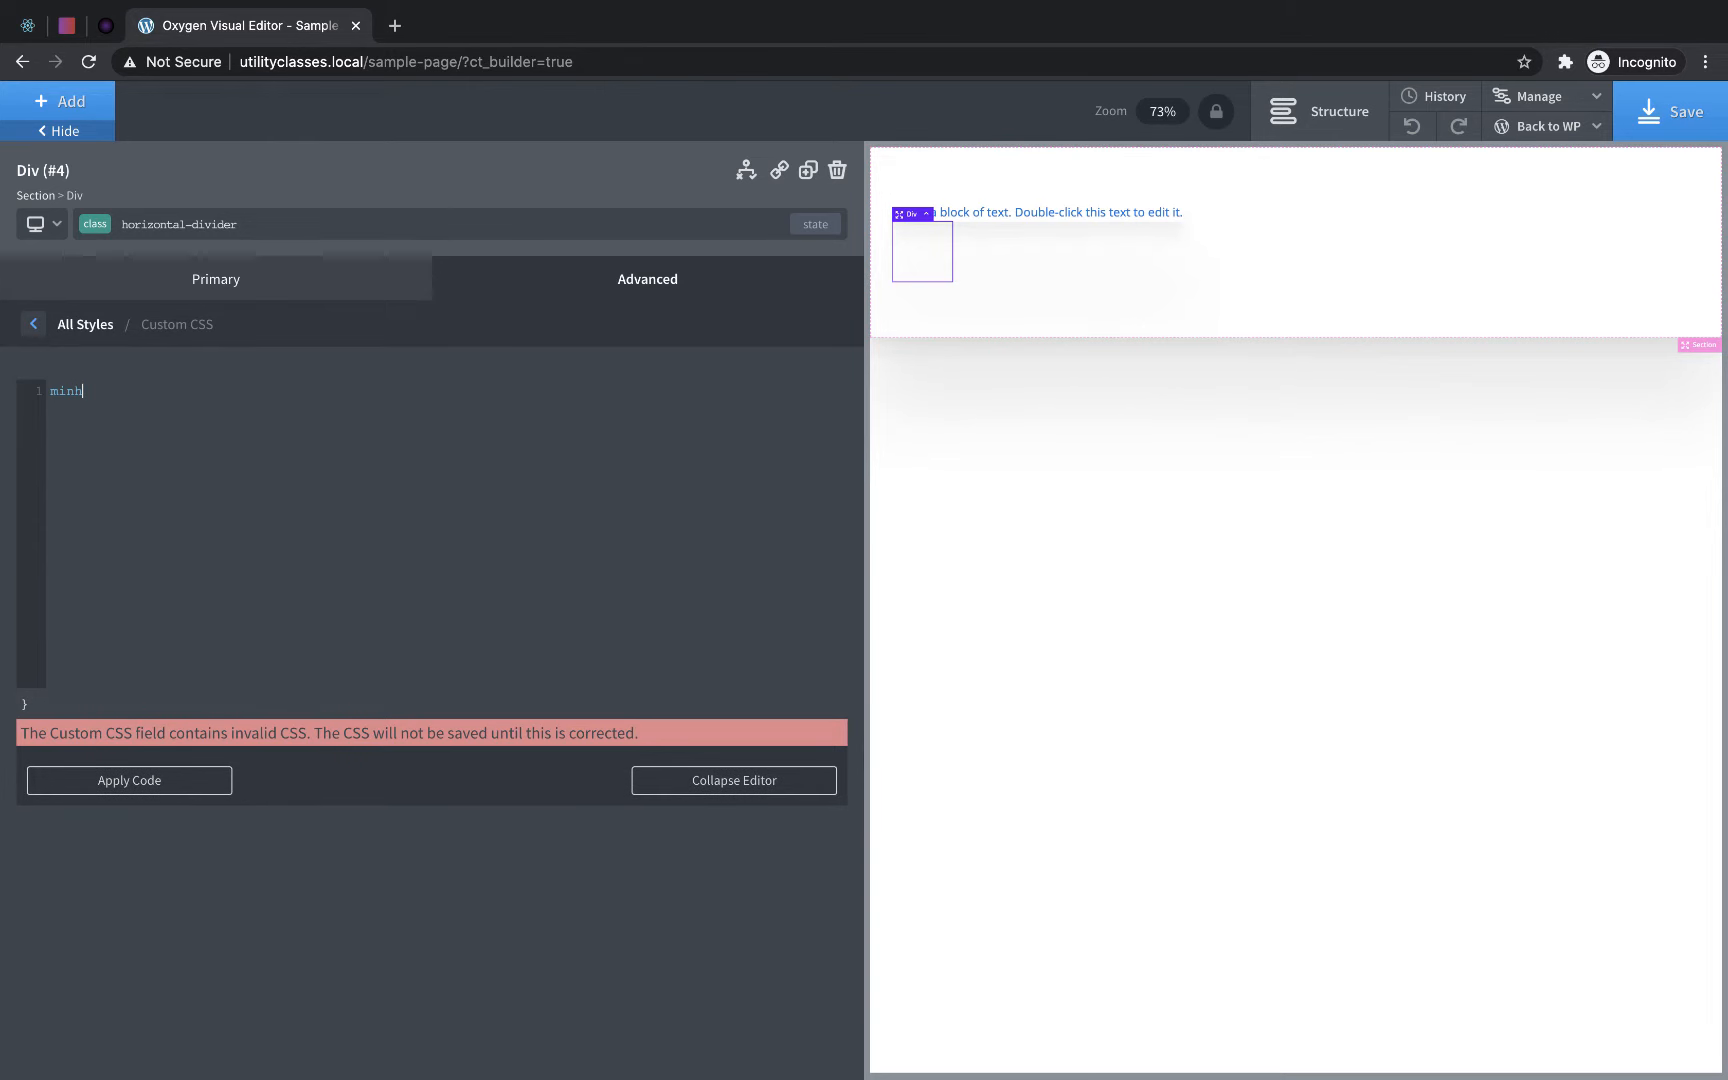
pyautogui.write('t: 0px')
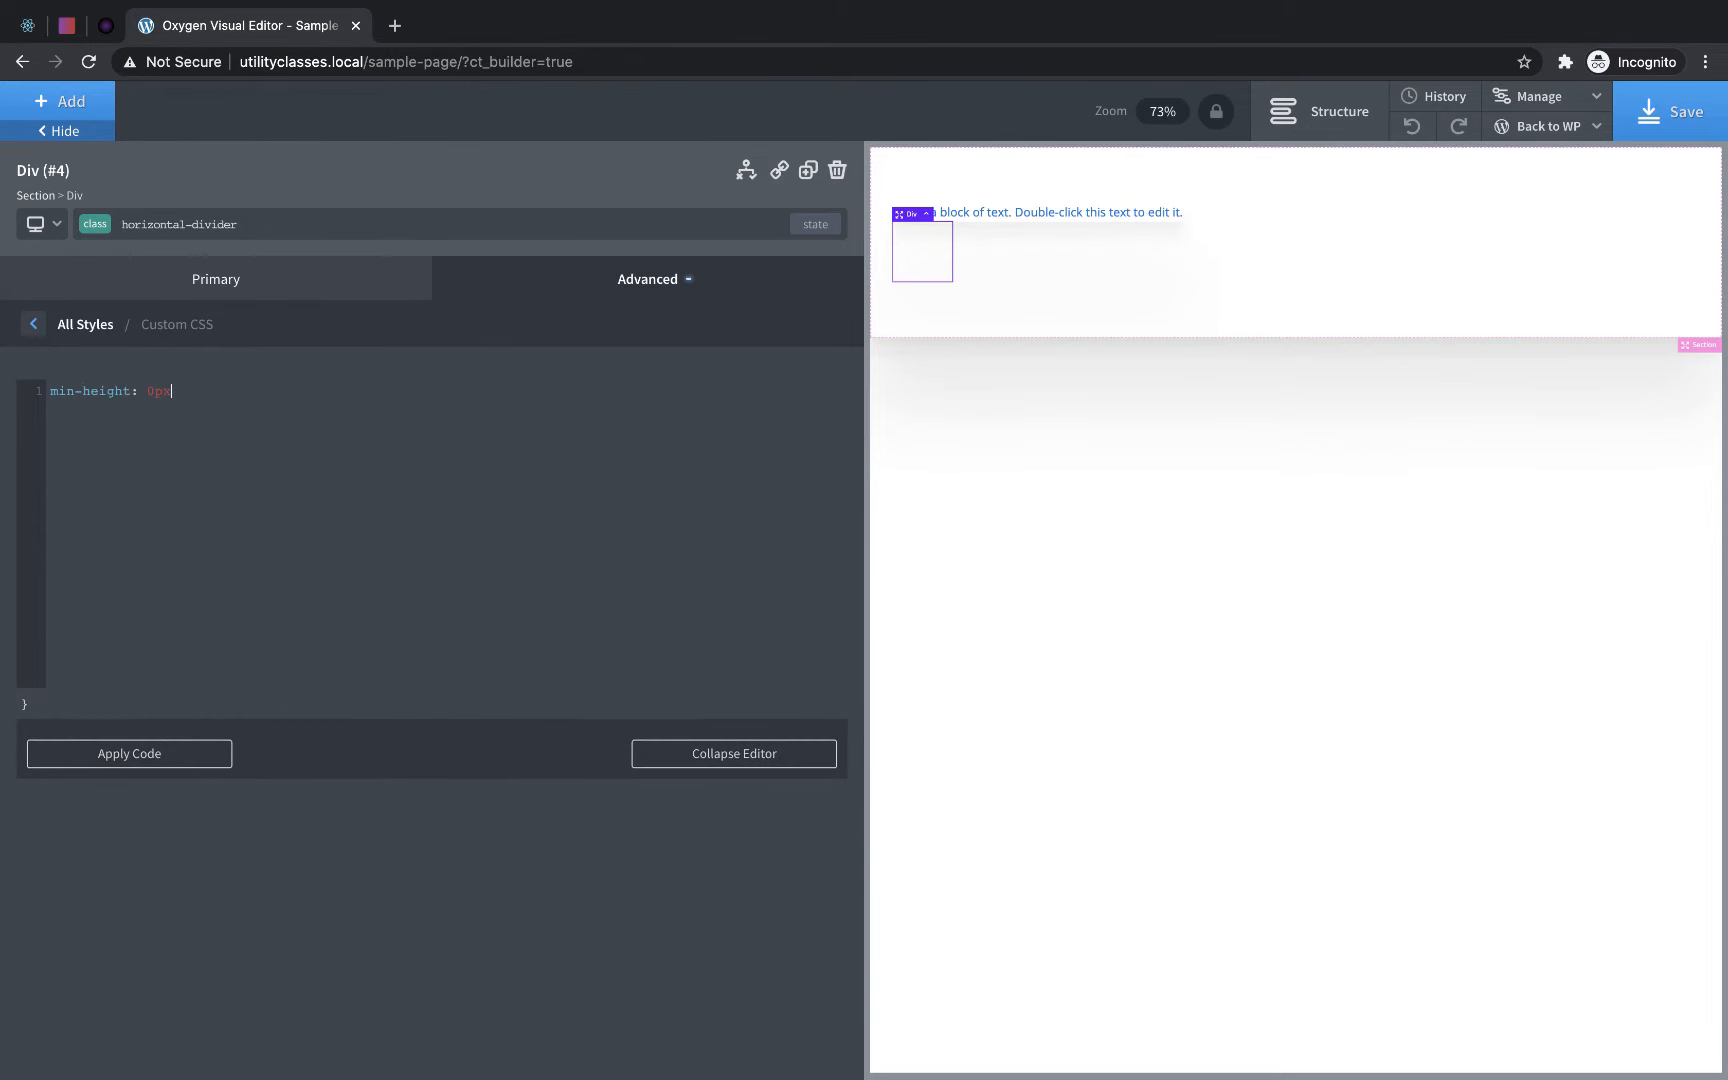
pyautogui.write(' !impor')
pyautogui.click(33, 324)
# - Set the horizontal-divider class's height to 1 px and its width to 100%
pyautogui.click(120, 395)
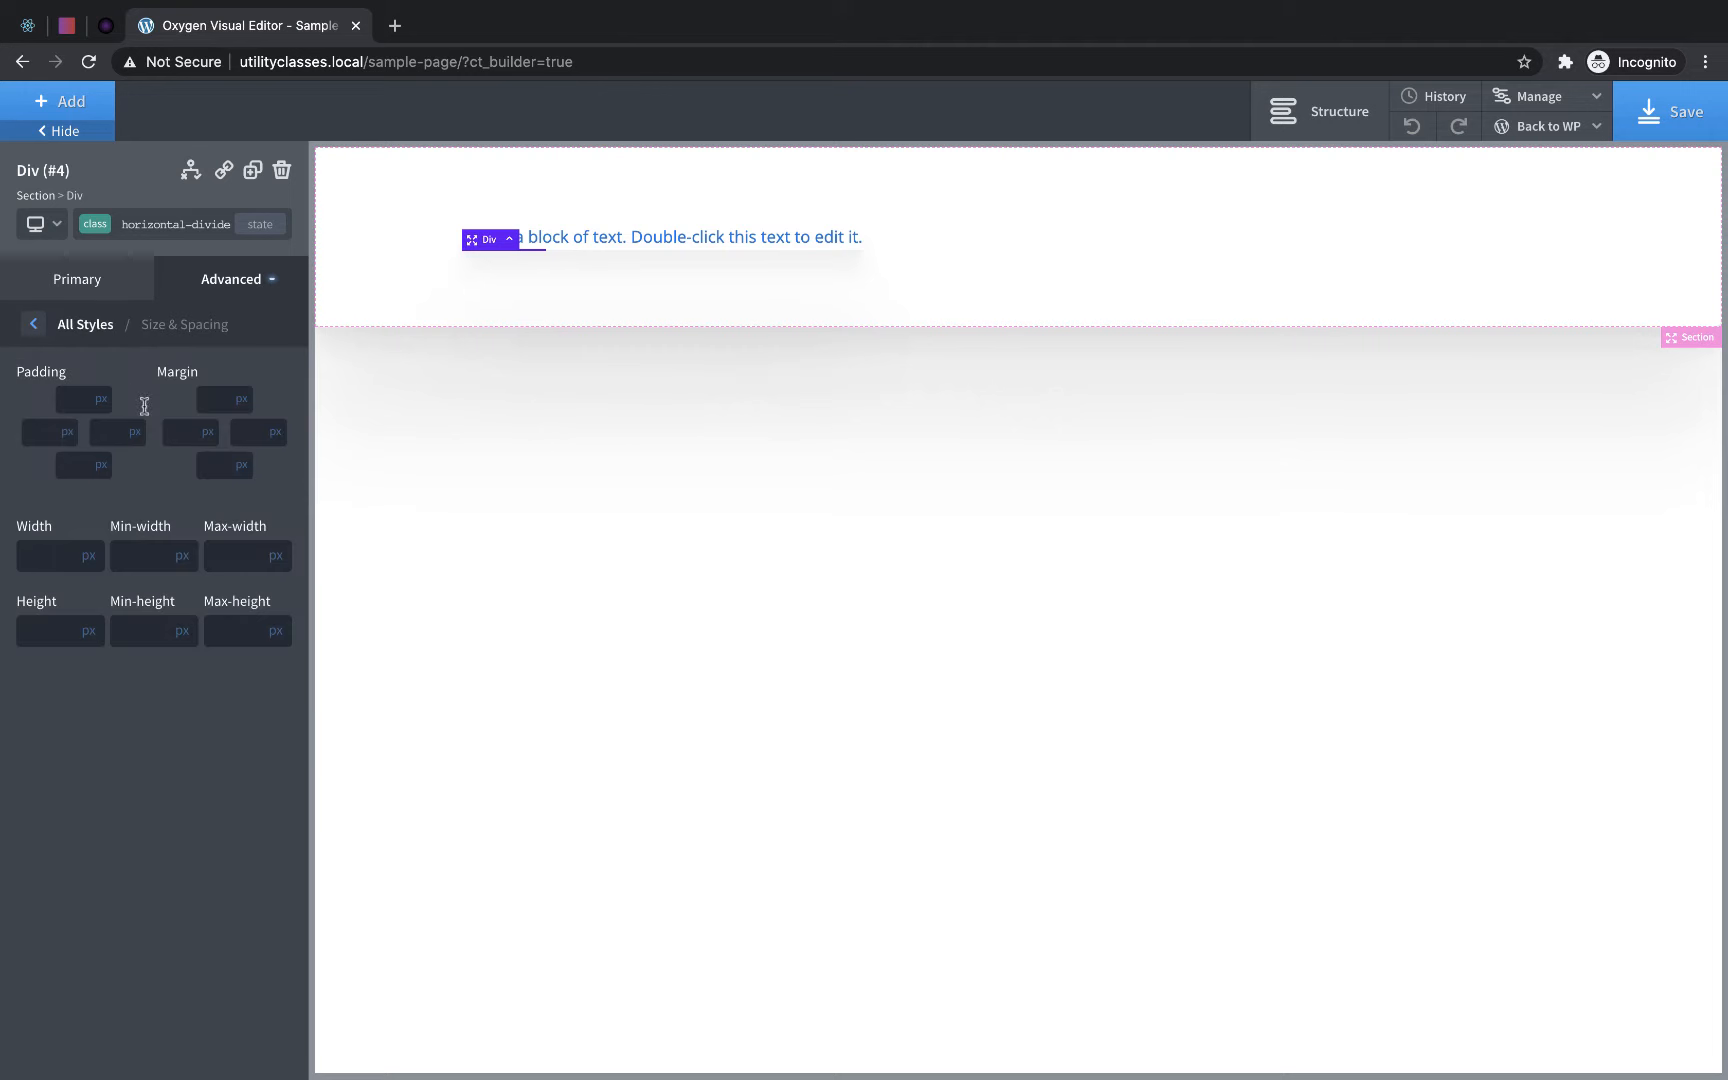
pyautogui.click(46, 620)
pyautogui.write('1')
pyautogui.click(88, 558)
pyautogui.click(96, 546)
pyautogui.click(36, 562)
pyautogui.write('100')
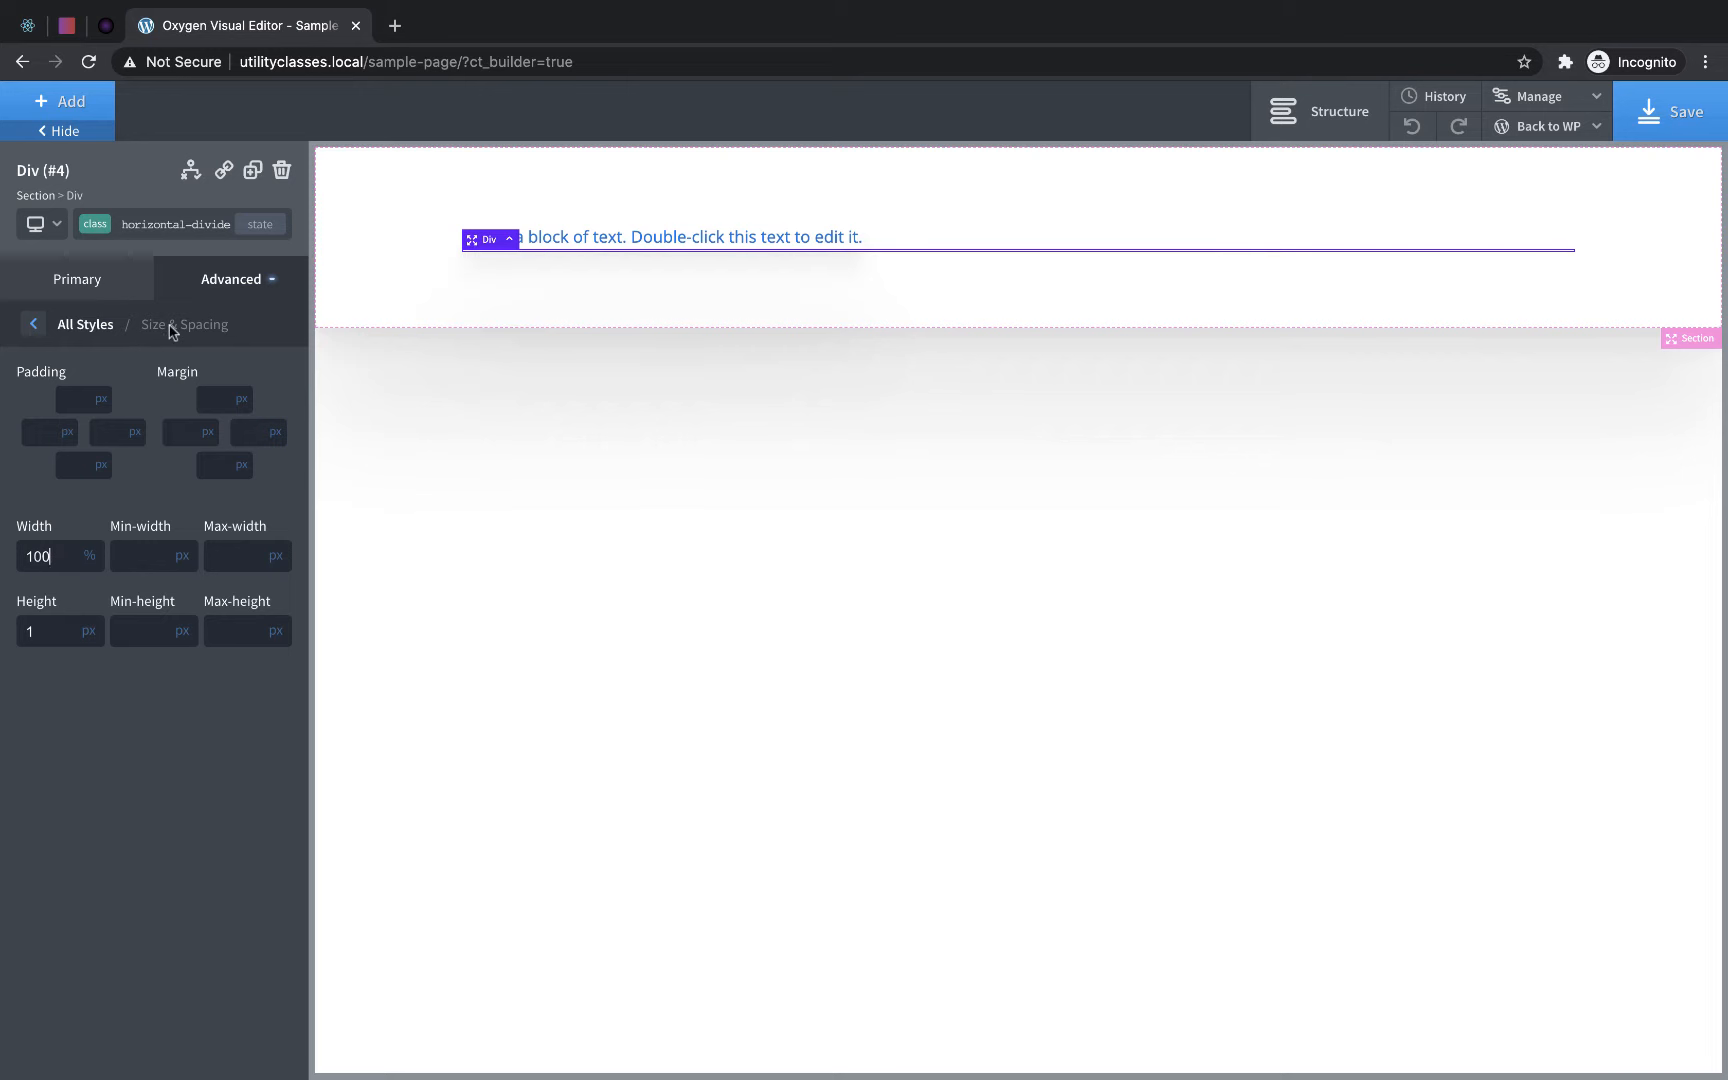
# - Give the horizontal-divider class the dark background color #191919
pyautogui.click(220, 278)
pyautogui.click(181, 342)
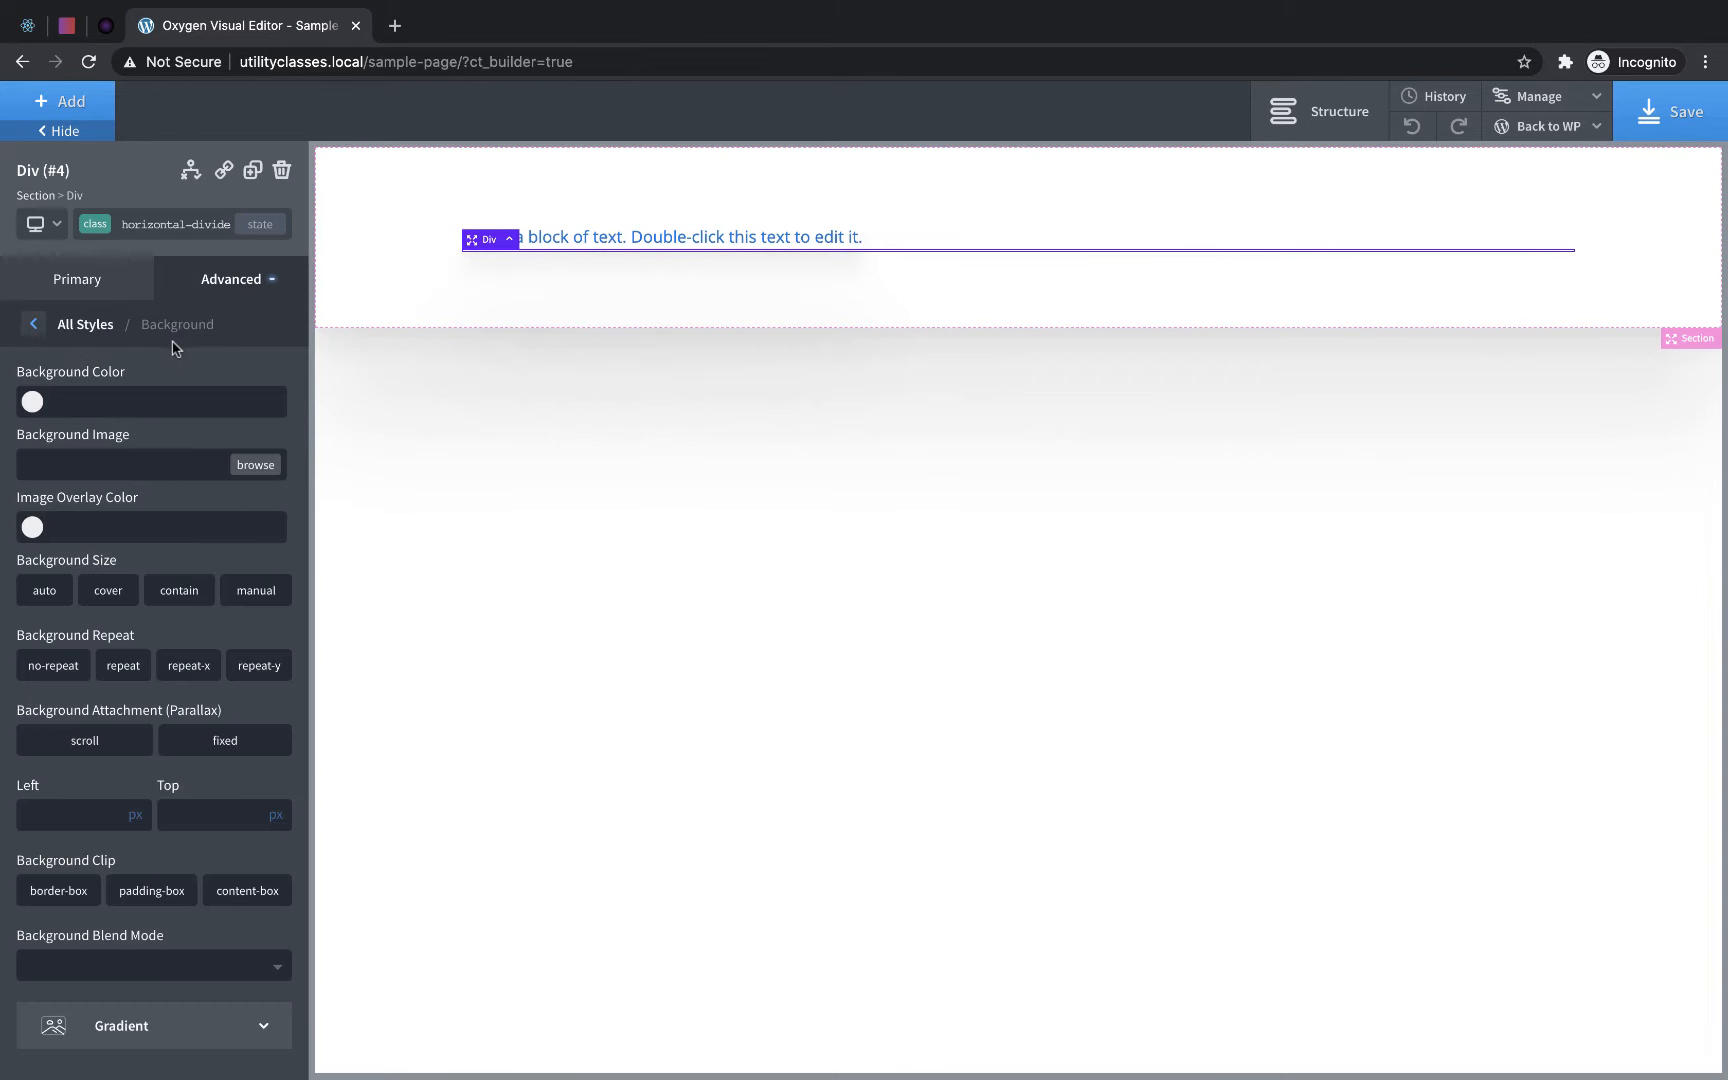
pyautogui.click(32, 403)
pyautogui.moveTo(47, 512); pyautogui.dragTo(5, 560)
pyautogui.moveTo(143, 403); pyautogui.dragTo(55, 398)
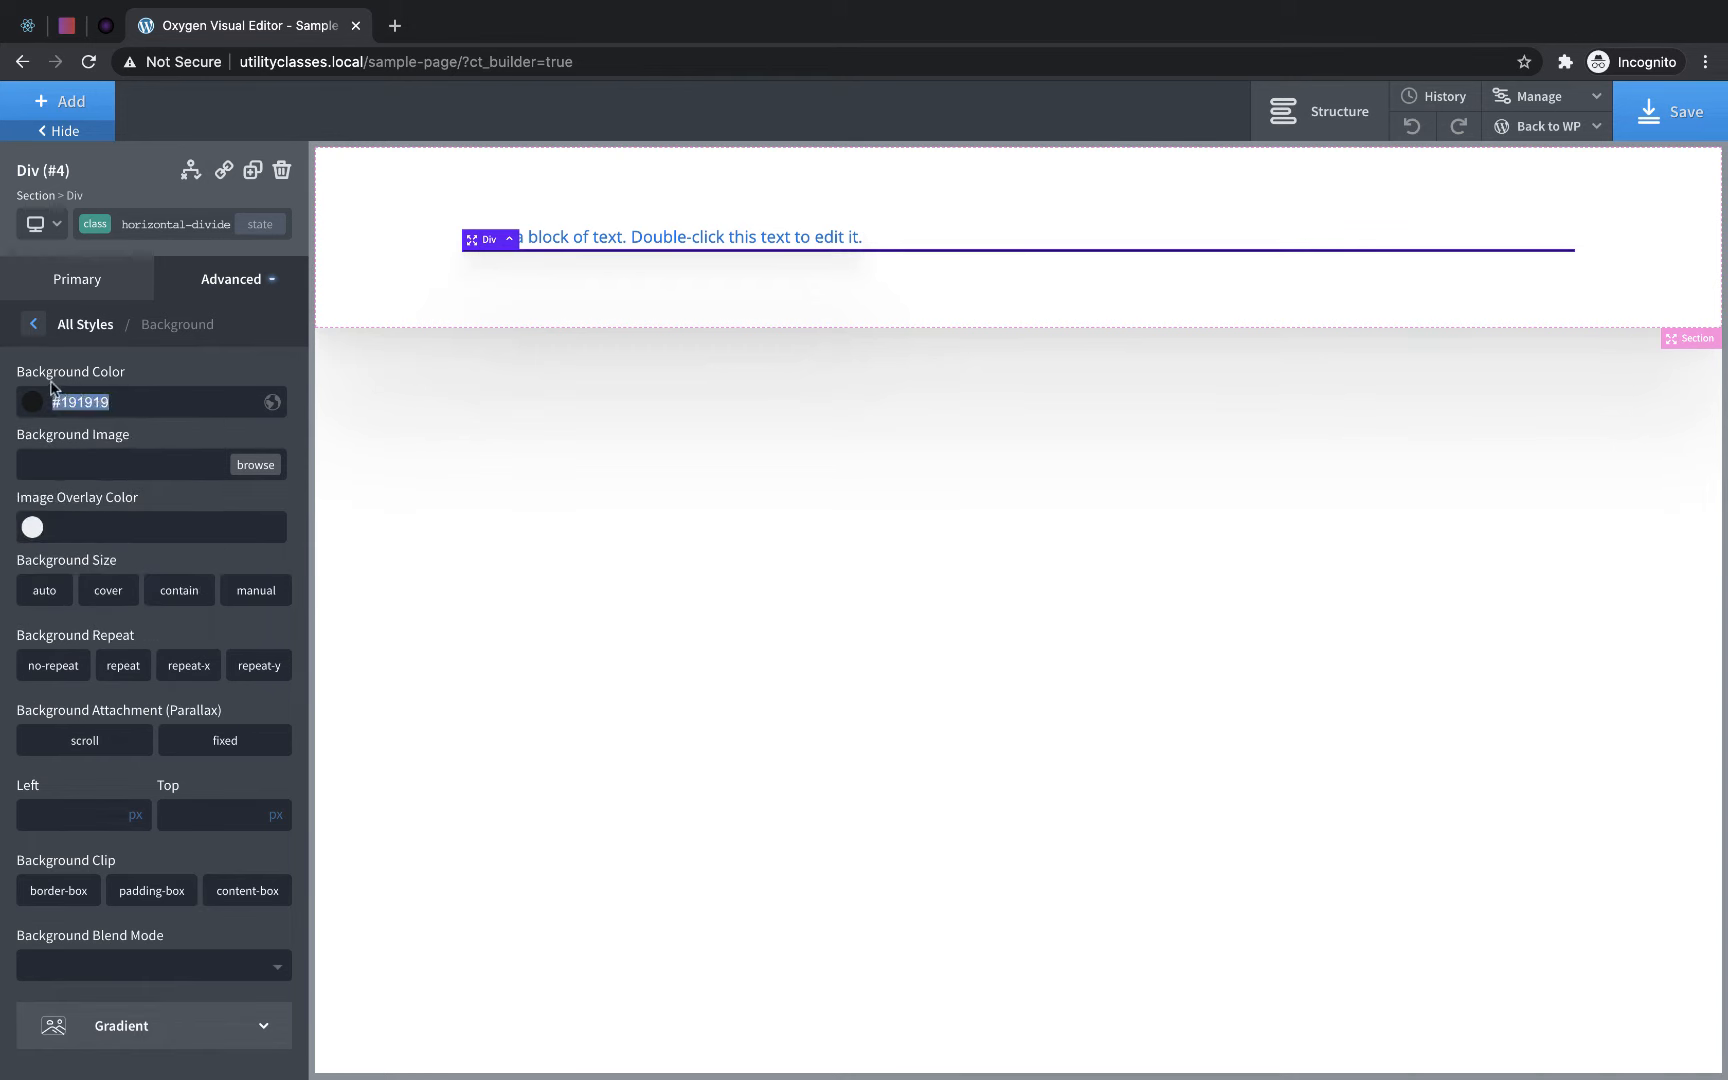
pyautogui.click(36, 325)
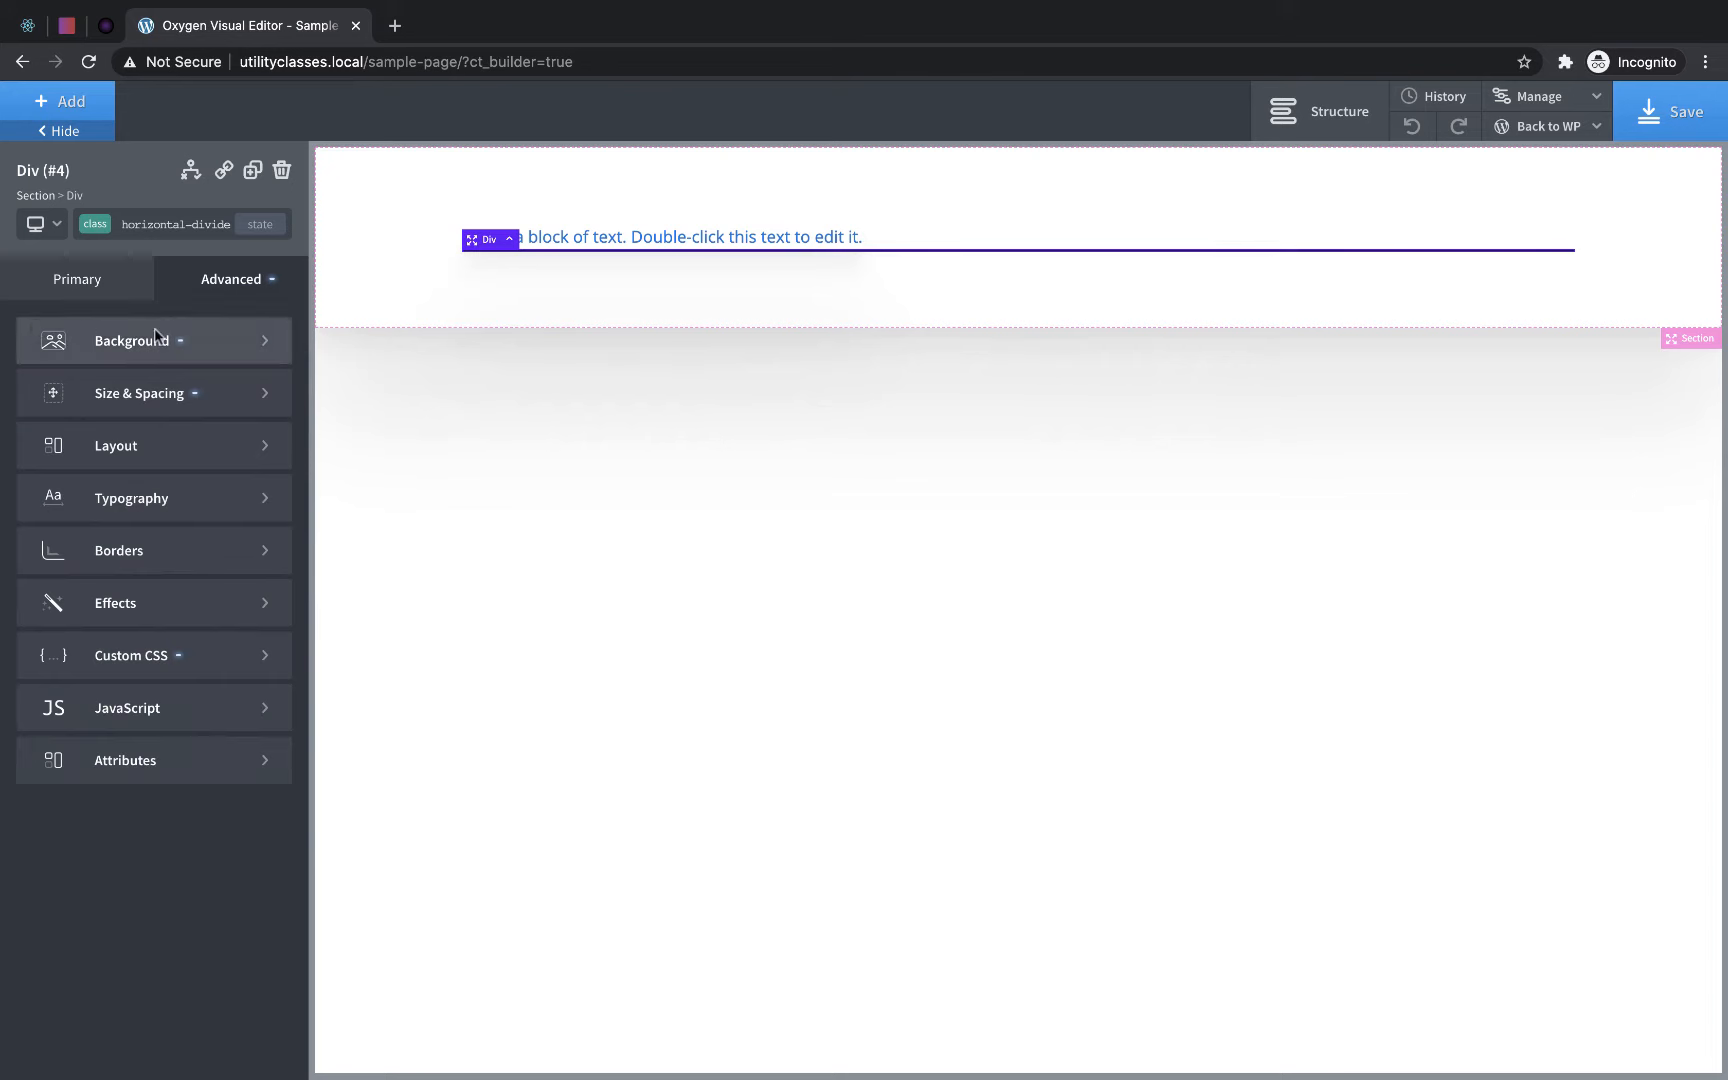
# - Add a new class named margin-bottom-small to the section
pyautogui.click(924, 292)
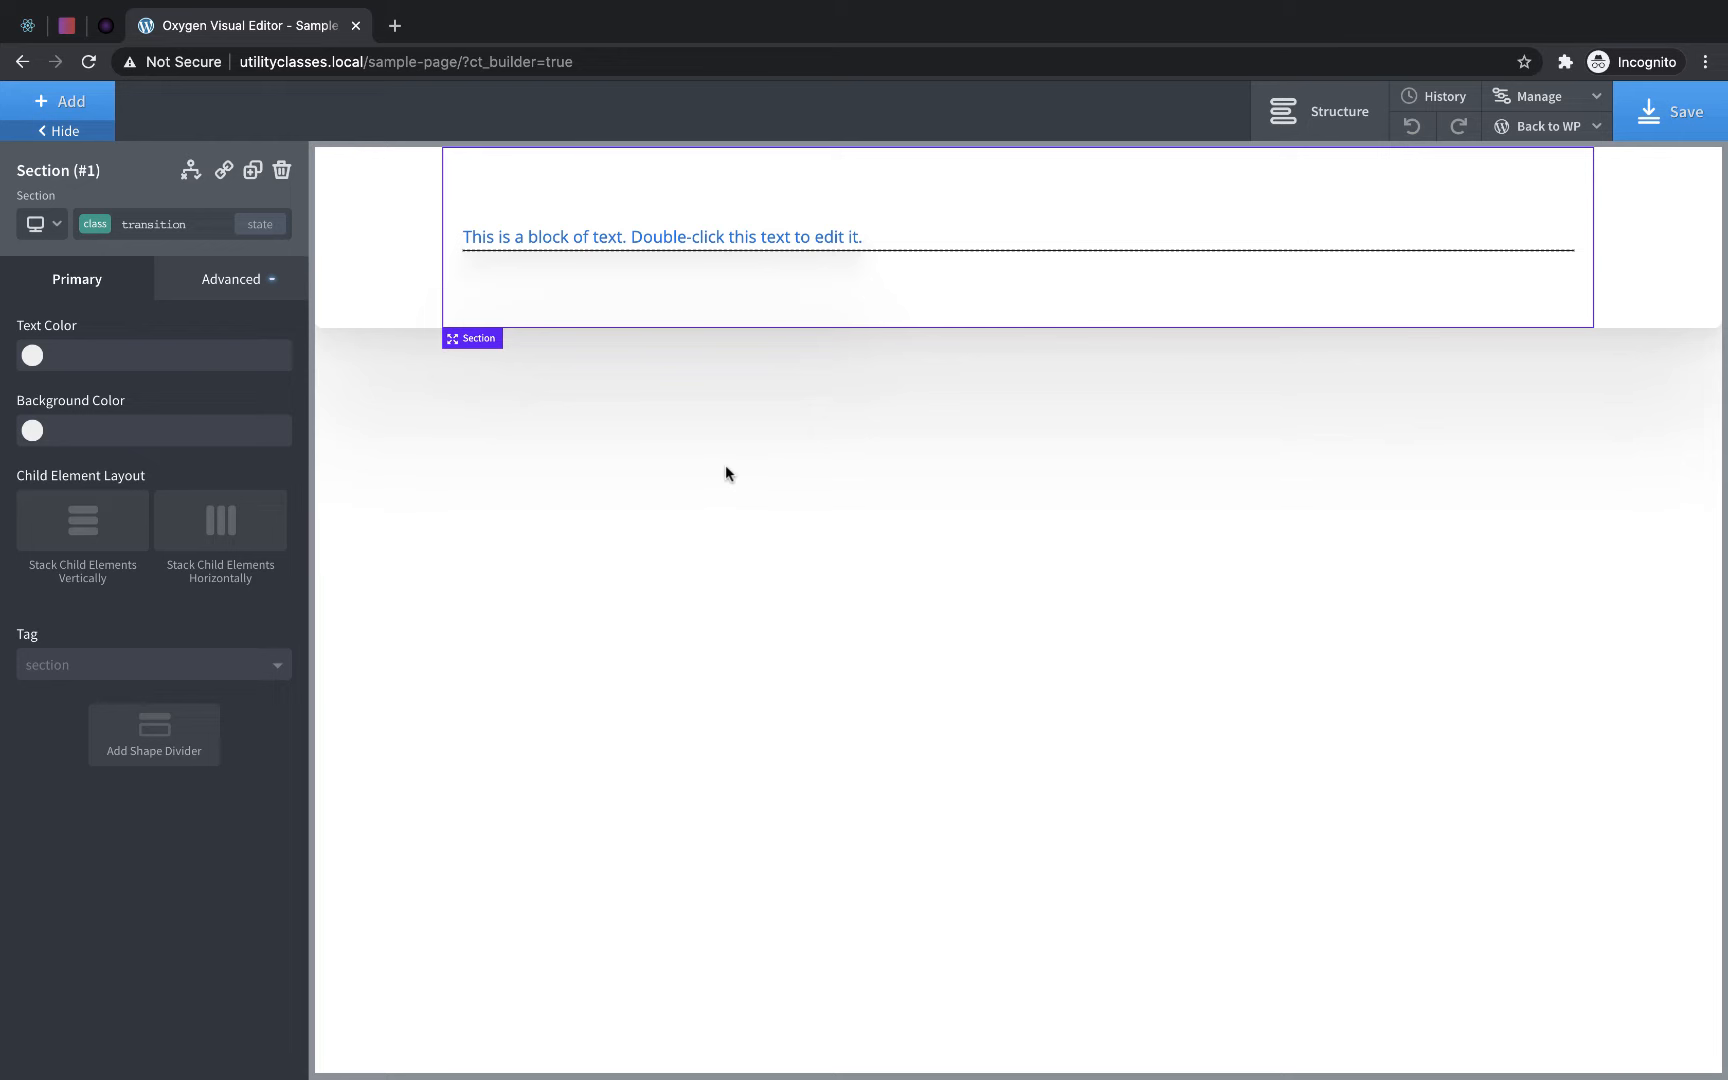
pyautogui.click(141, 217)
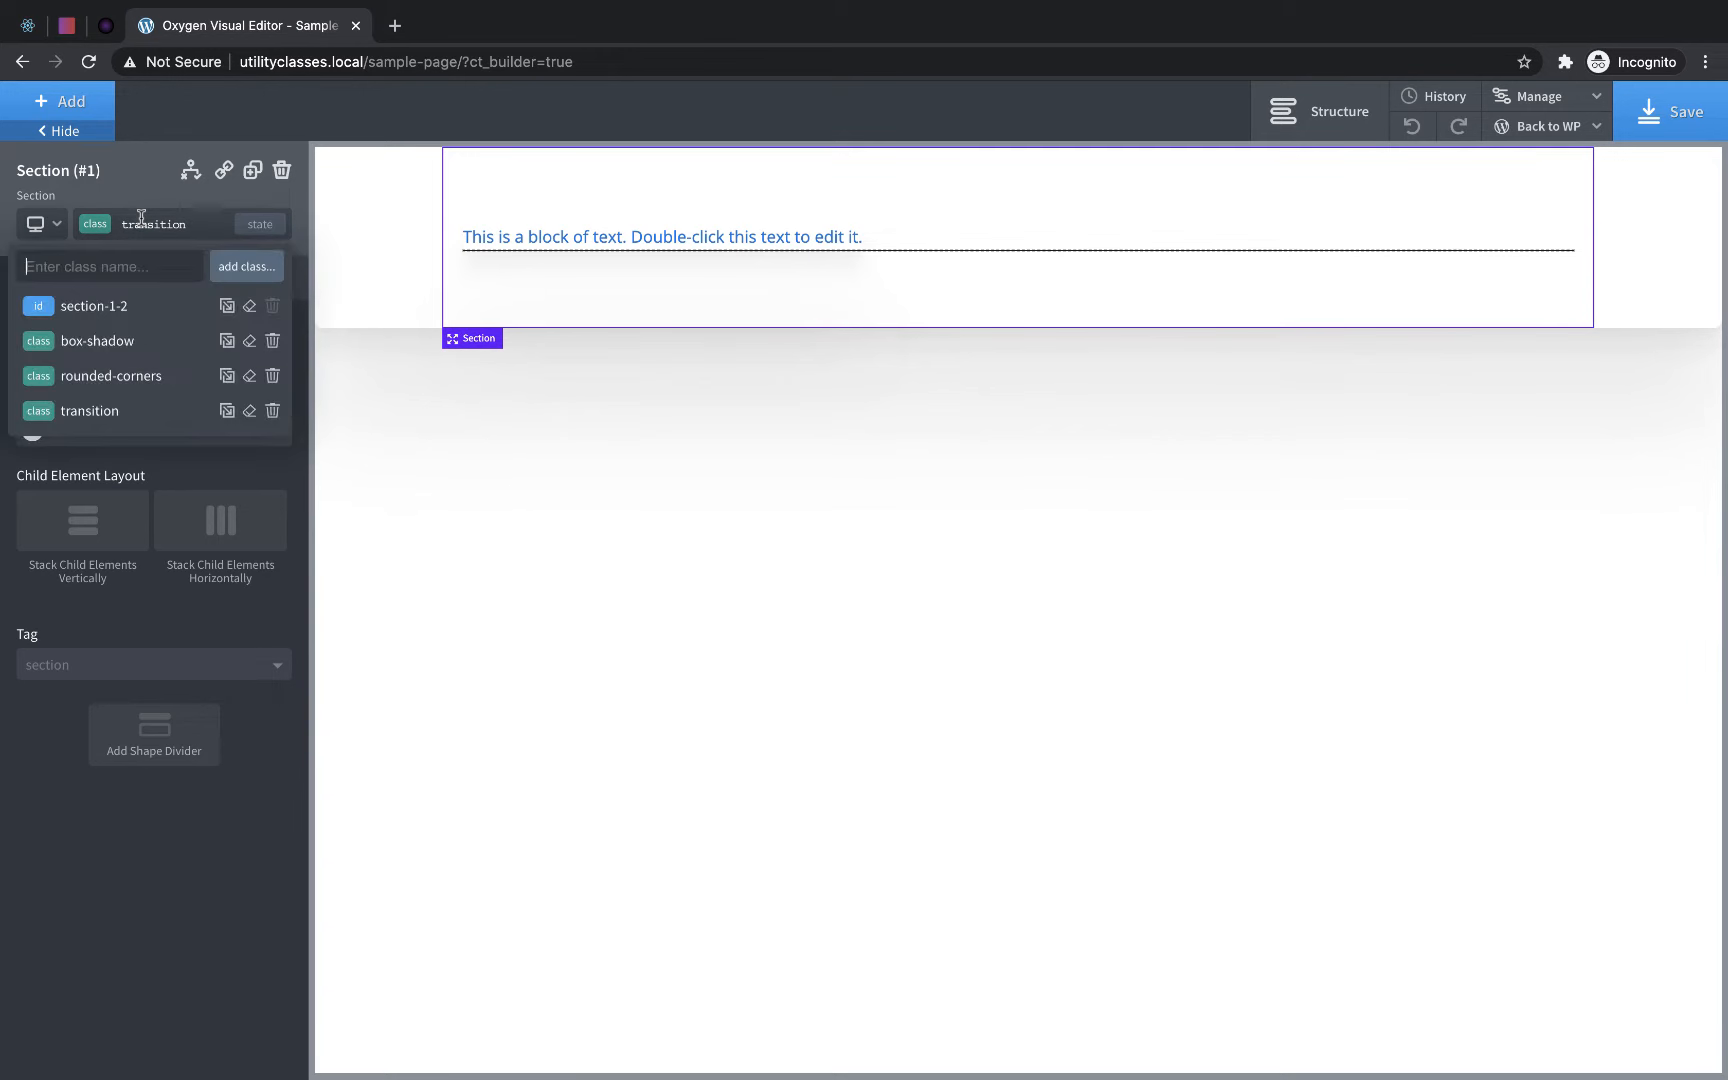
pyautogui.write('margin-bottom')
pyautogui.write('-small')
pyautogui.press('Return')
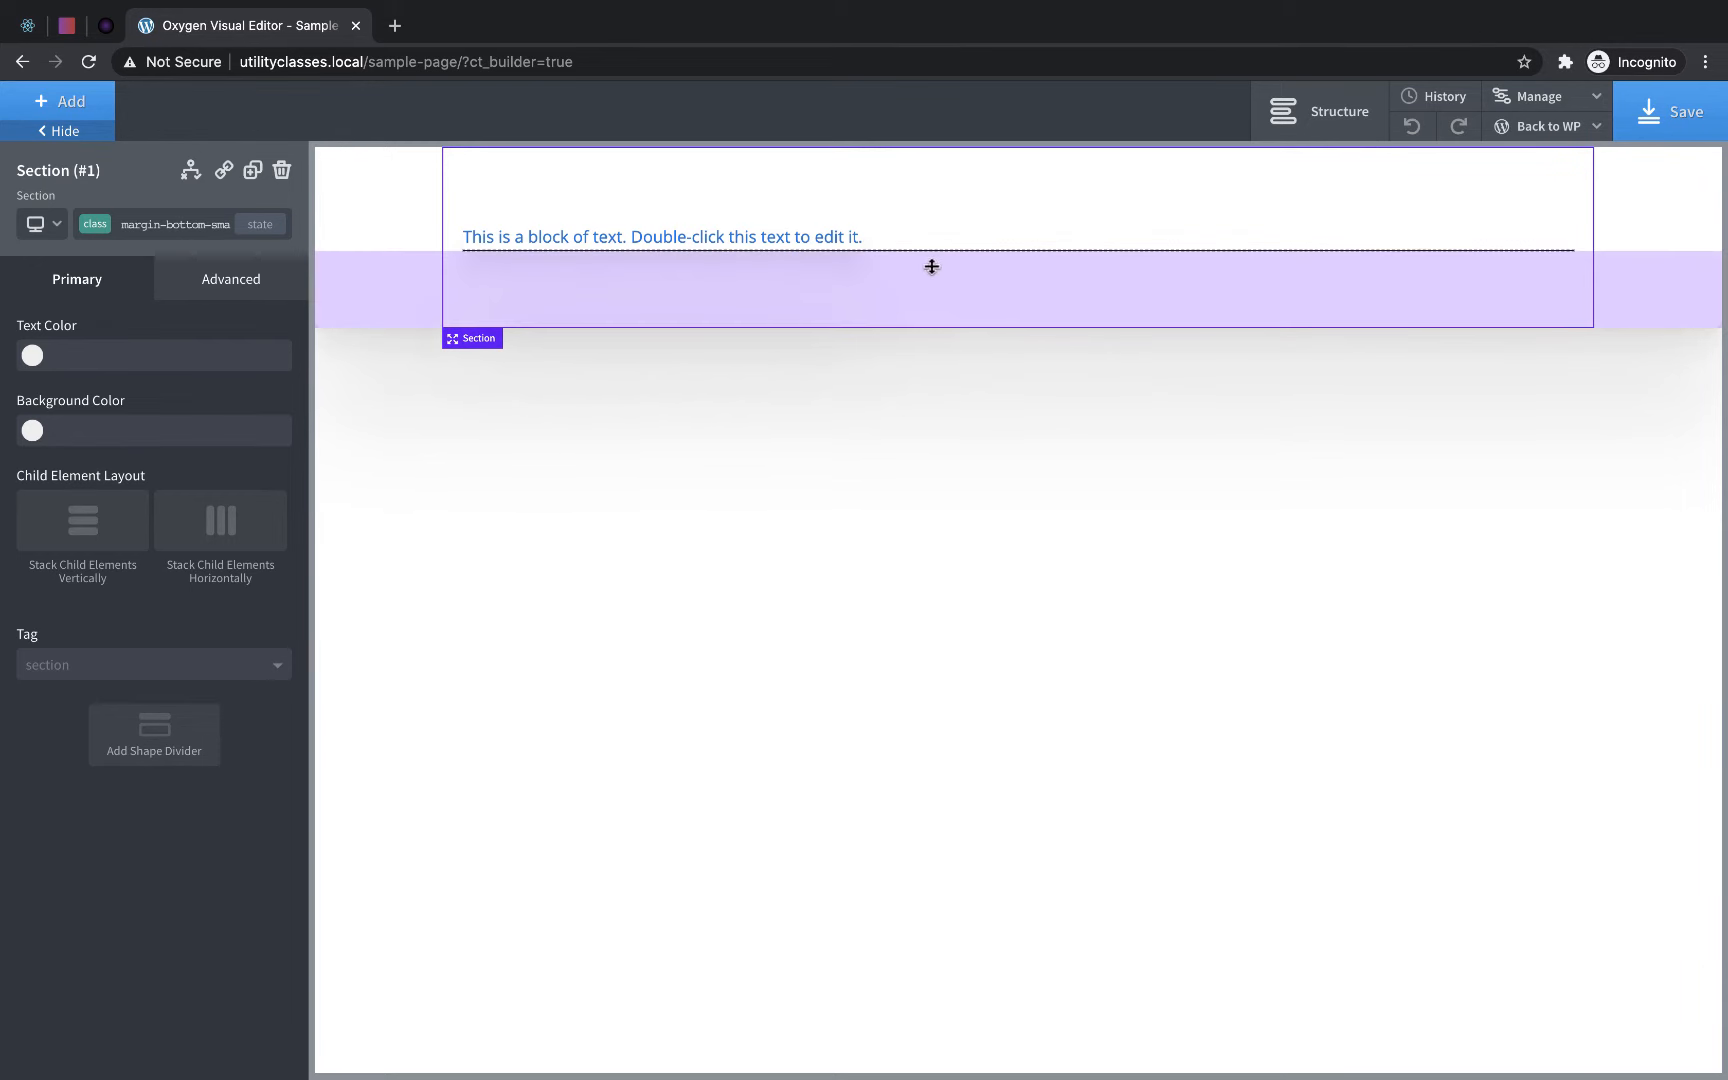
# - Apply the existing margin-bottom-small class to the divider div
pyautogui.click(904, 251)
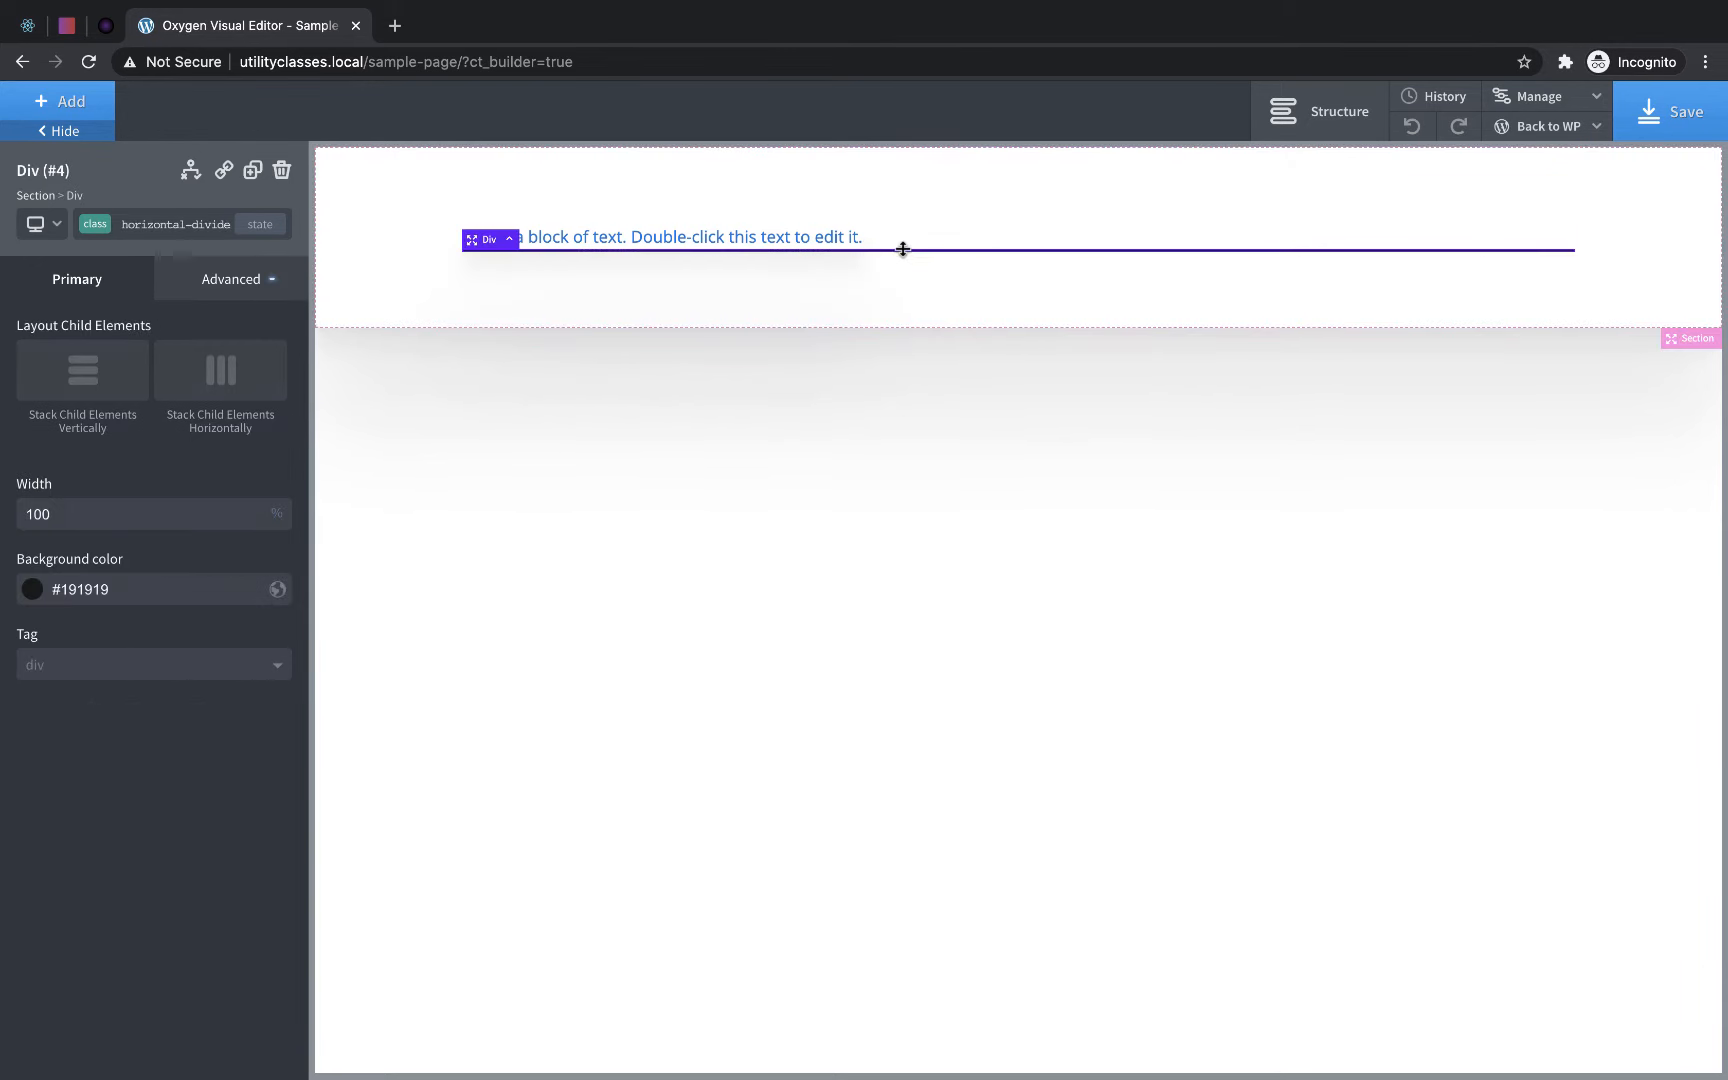
pyautogui.click(137, 226)
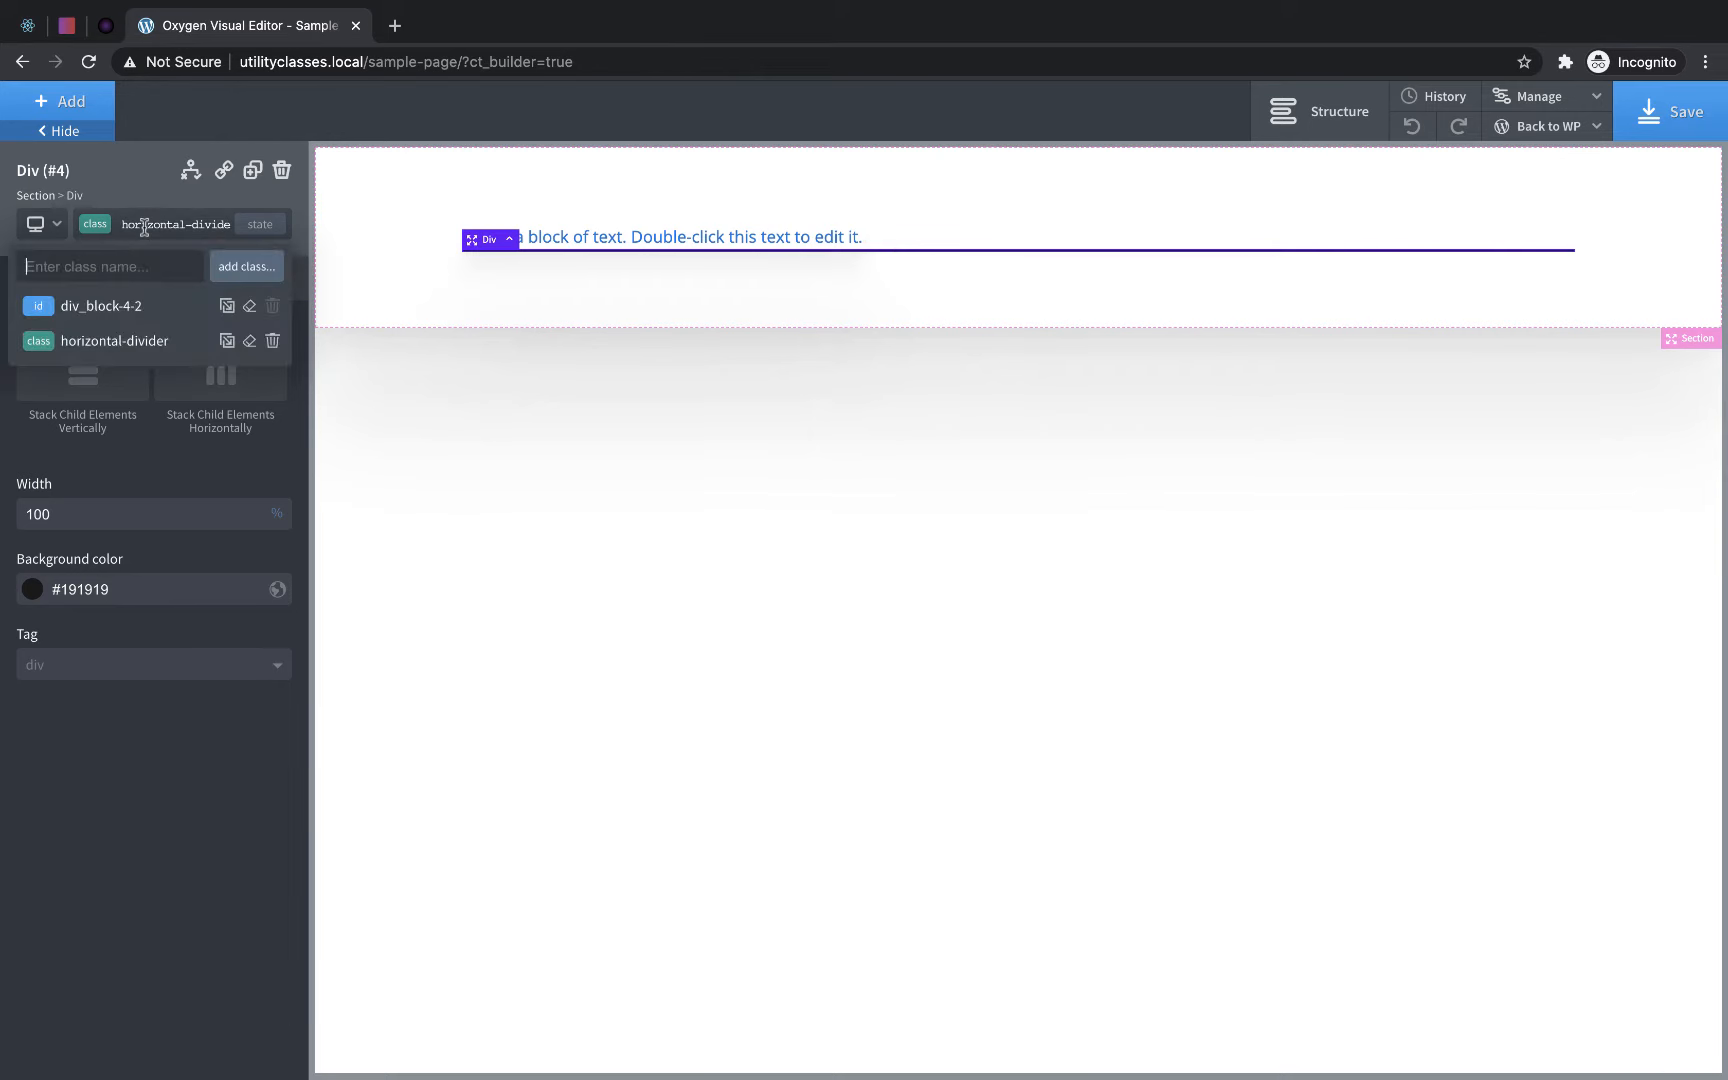
pyautogui.write('margin')
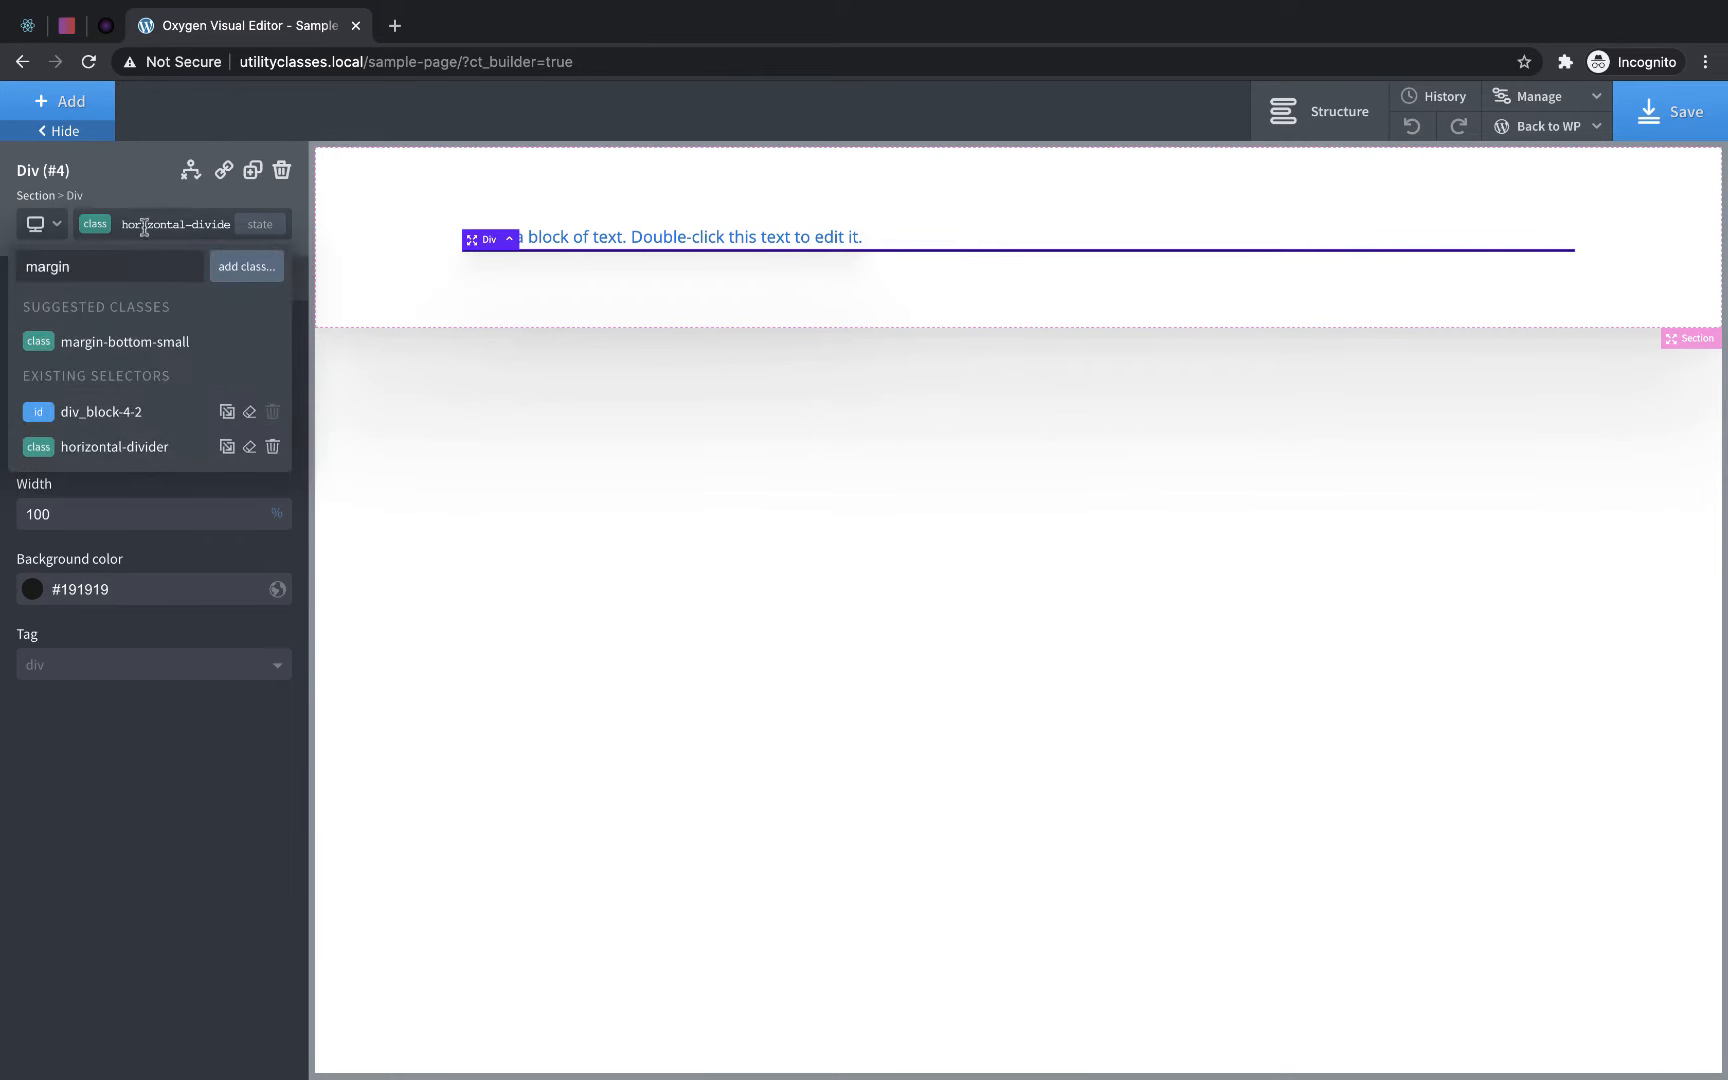
pyautogui.click(108, 342)
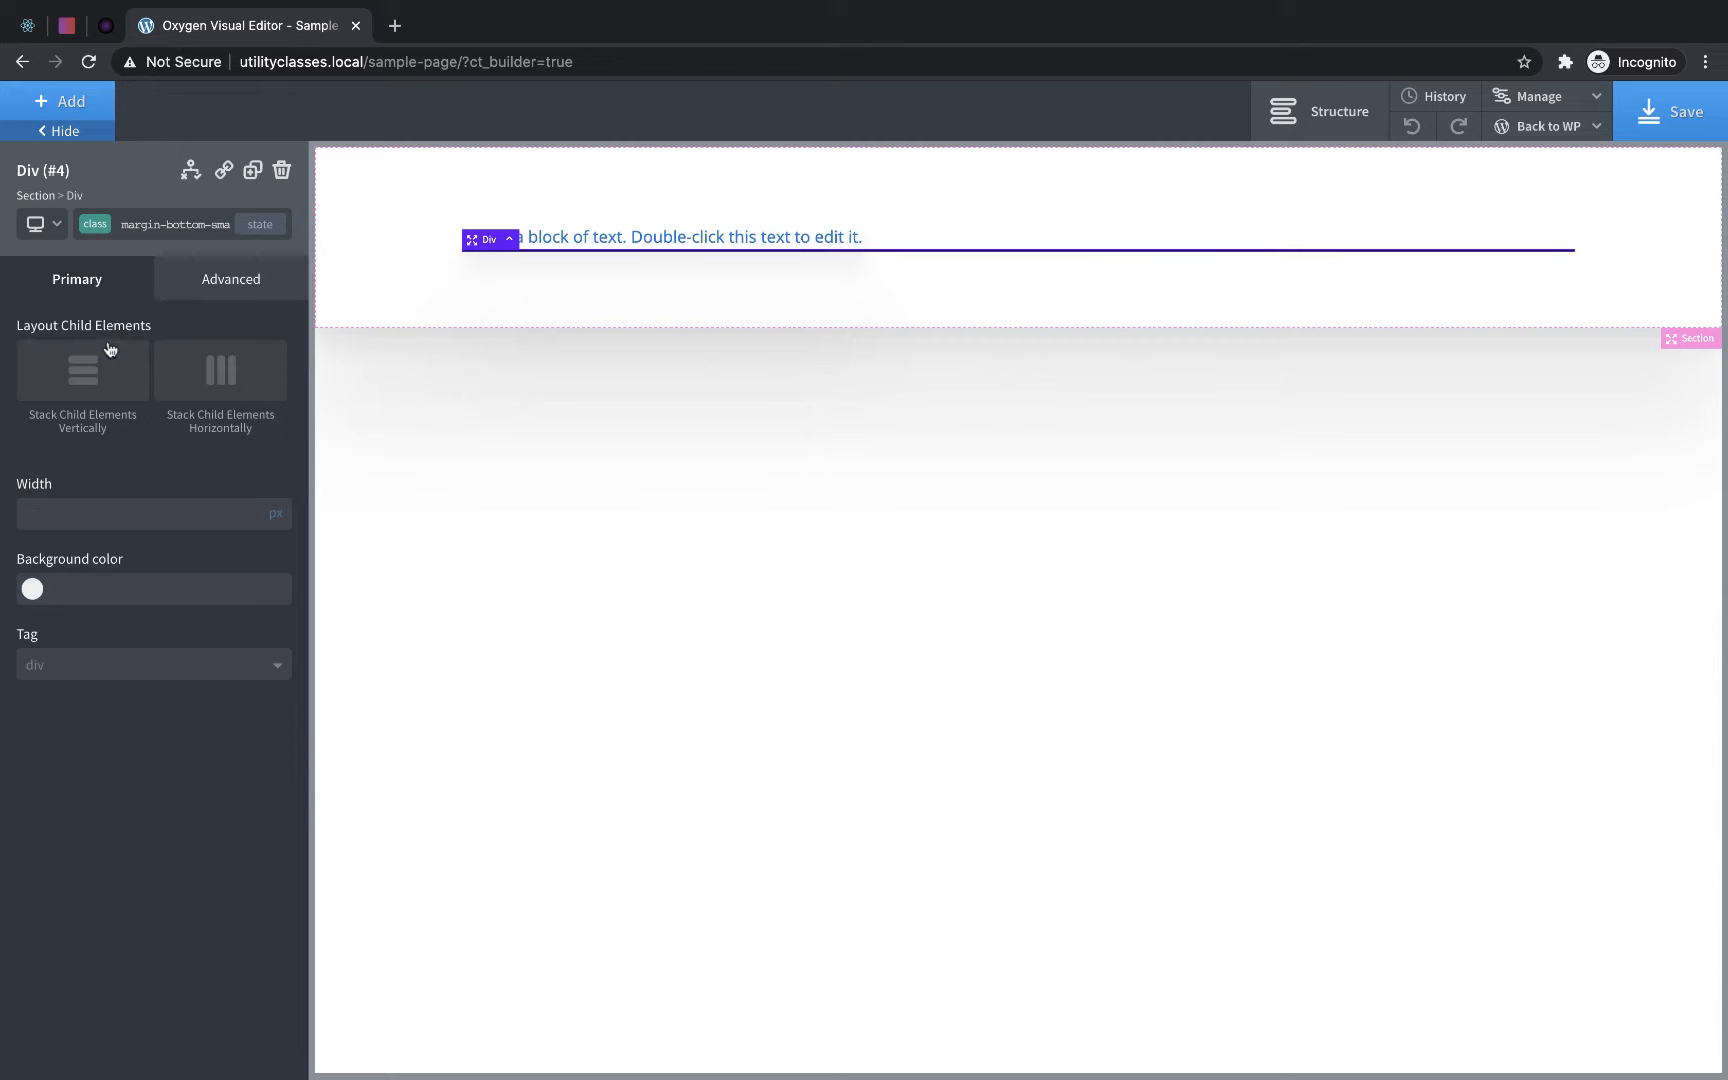
# - Set the bottom margin of the margin-bottom-small class to 16 px
pyautogui.click(221, 287)
pyautogui.click(150, 384)
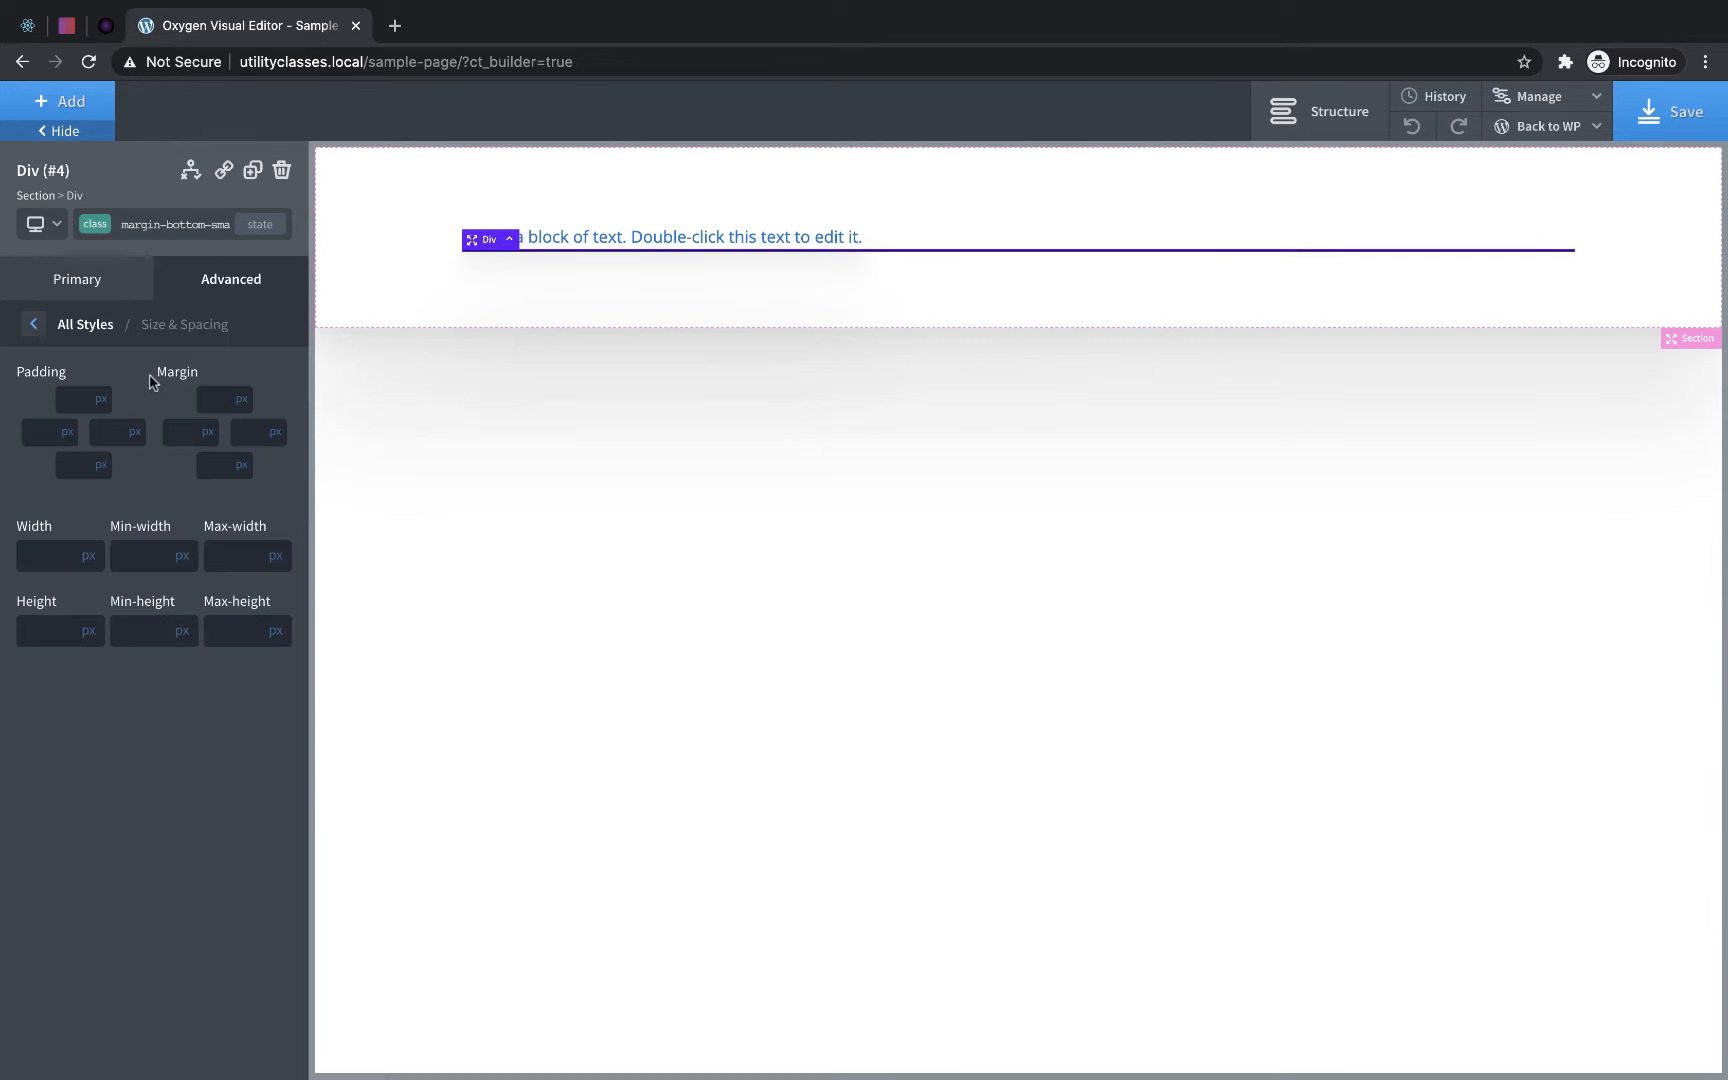
pyautogui.click(219, 464)
pyautogui.write('16')
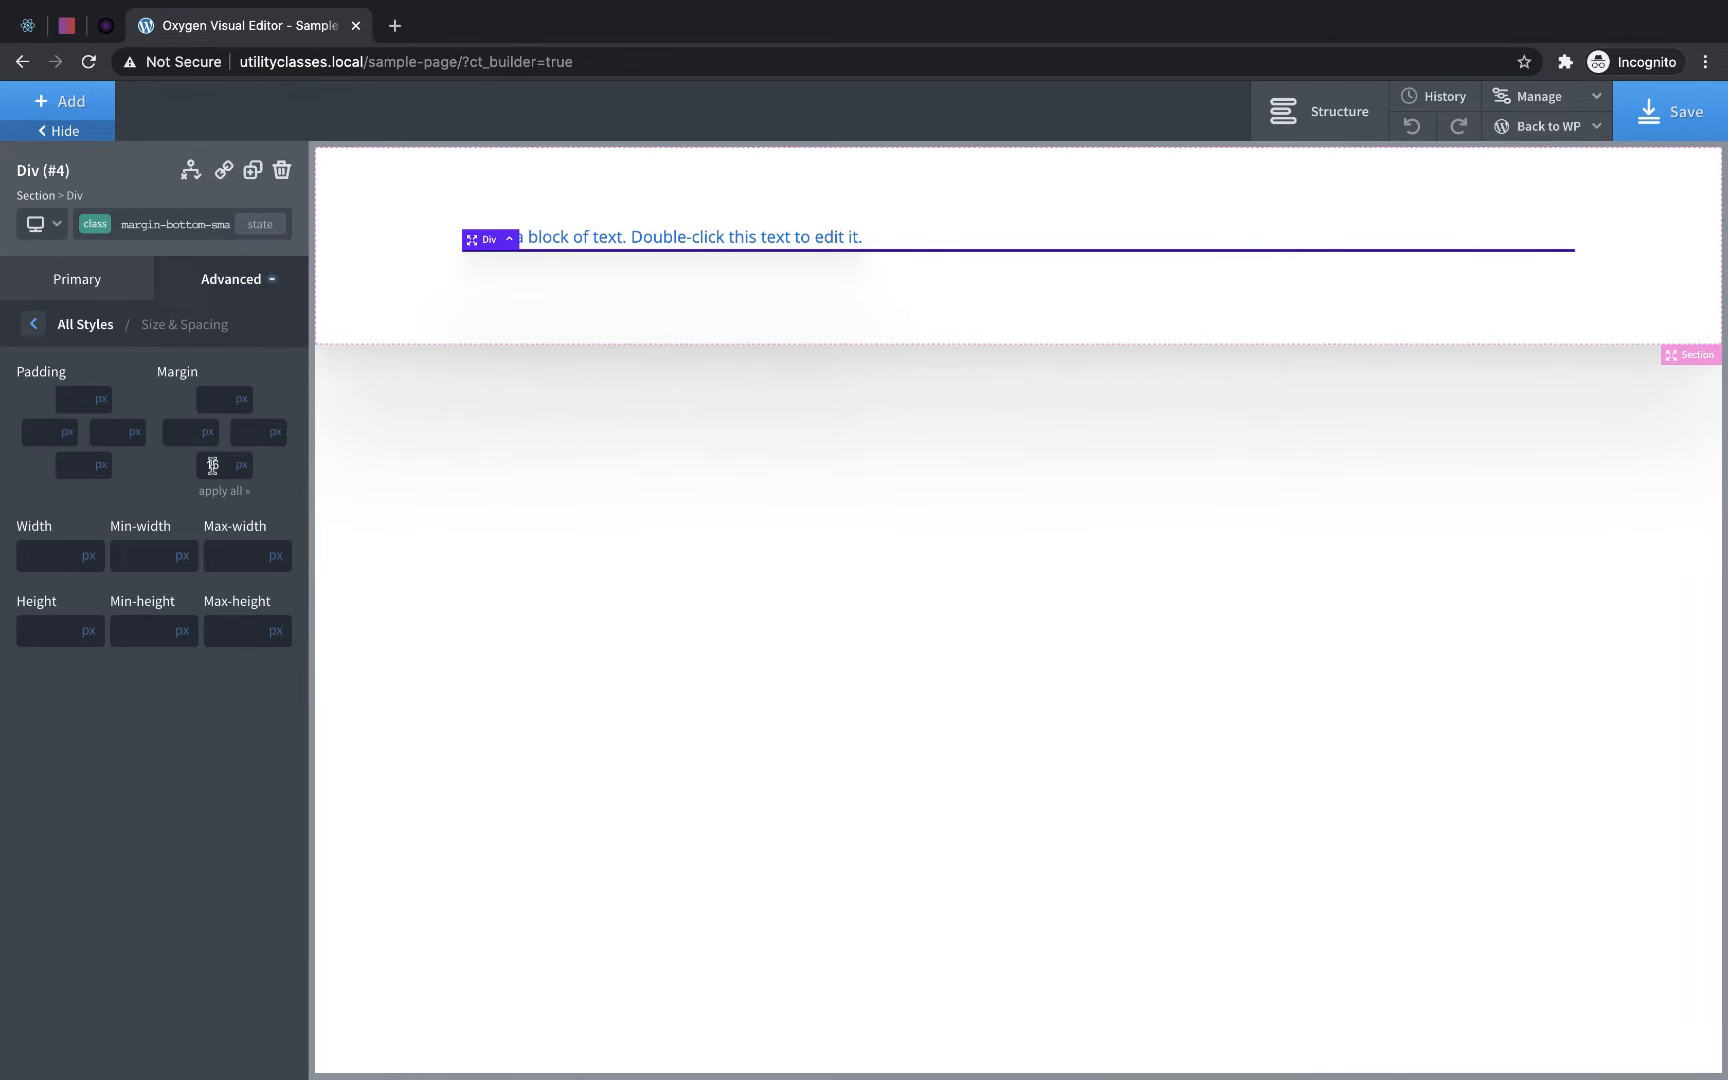
# - Add a new class named margin-bottom-medium to the divider div and set its bottom margin to 32 px
pyautogui.click(203, 226)
pyautogui.write('margin-bo')
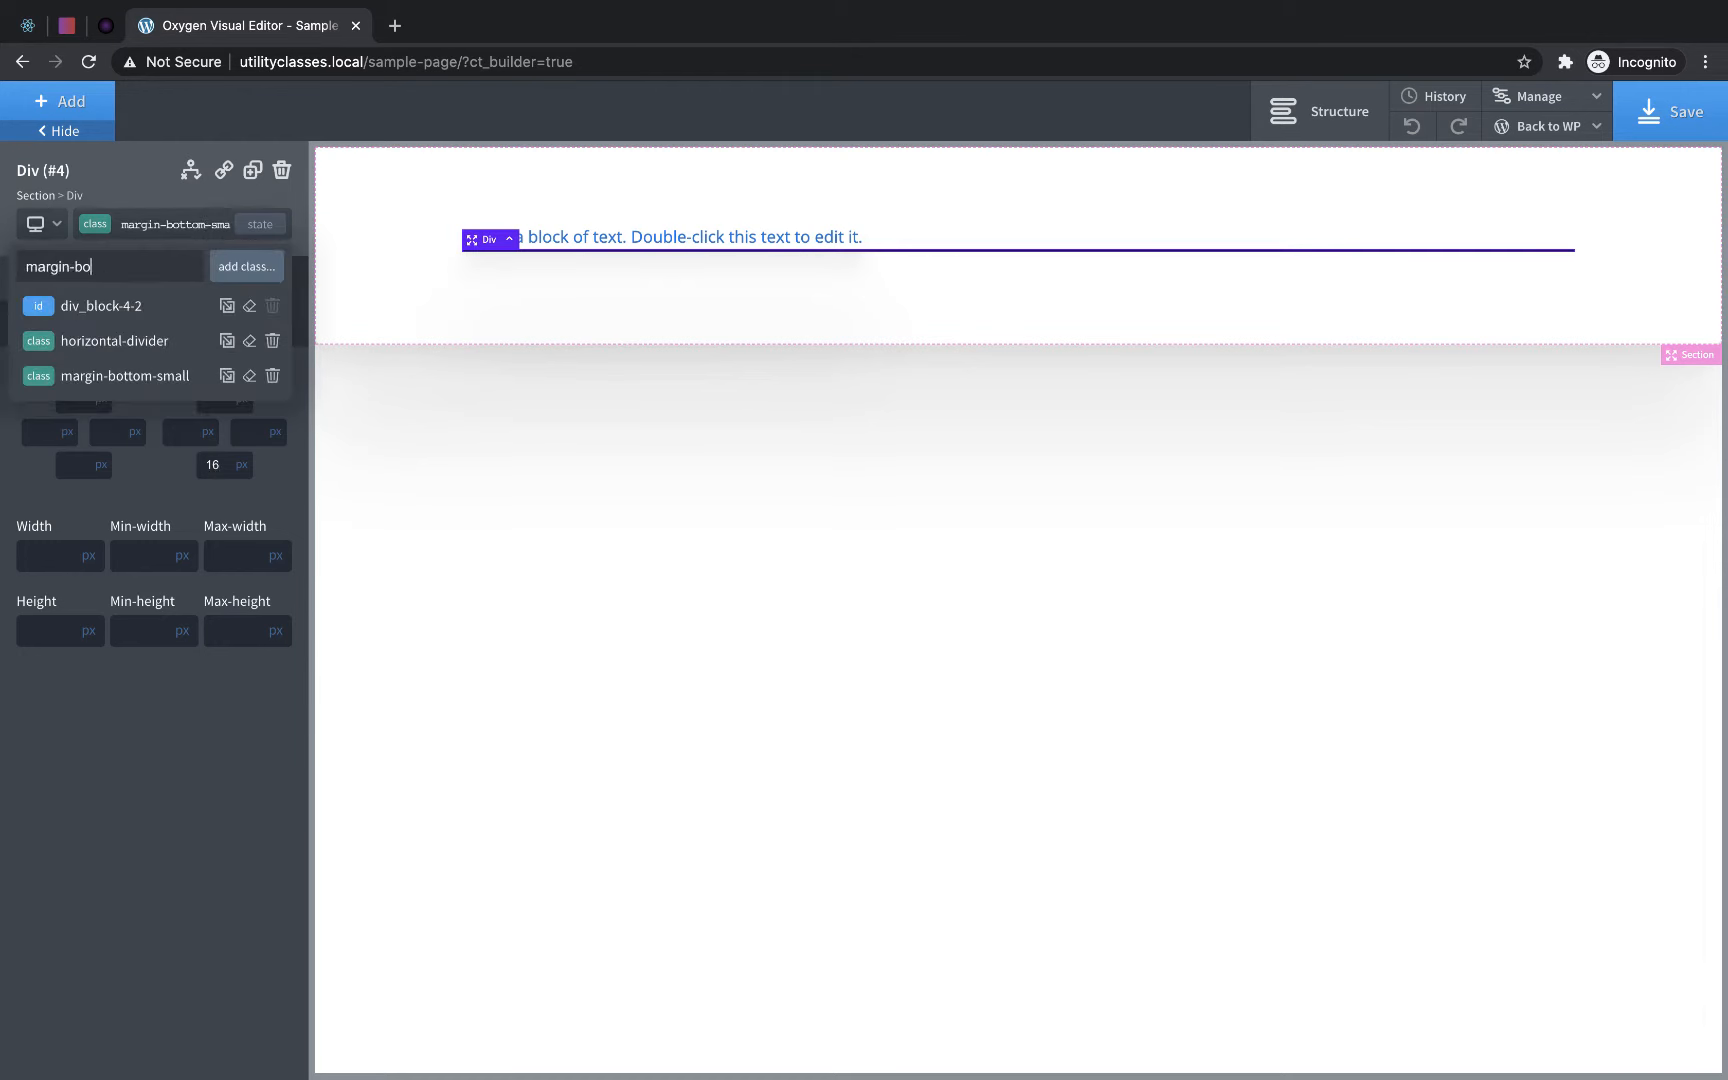
pyautogui.write('ttom-medium')
pyautogui.press('Return')
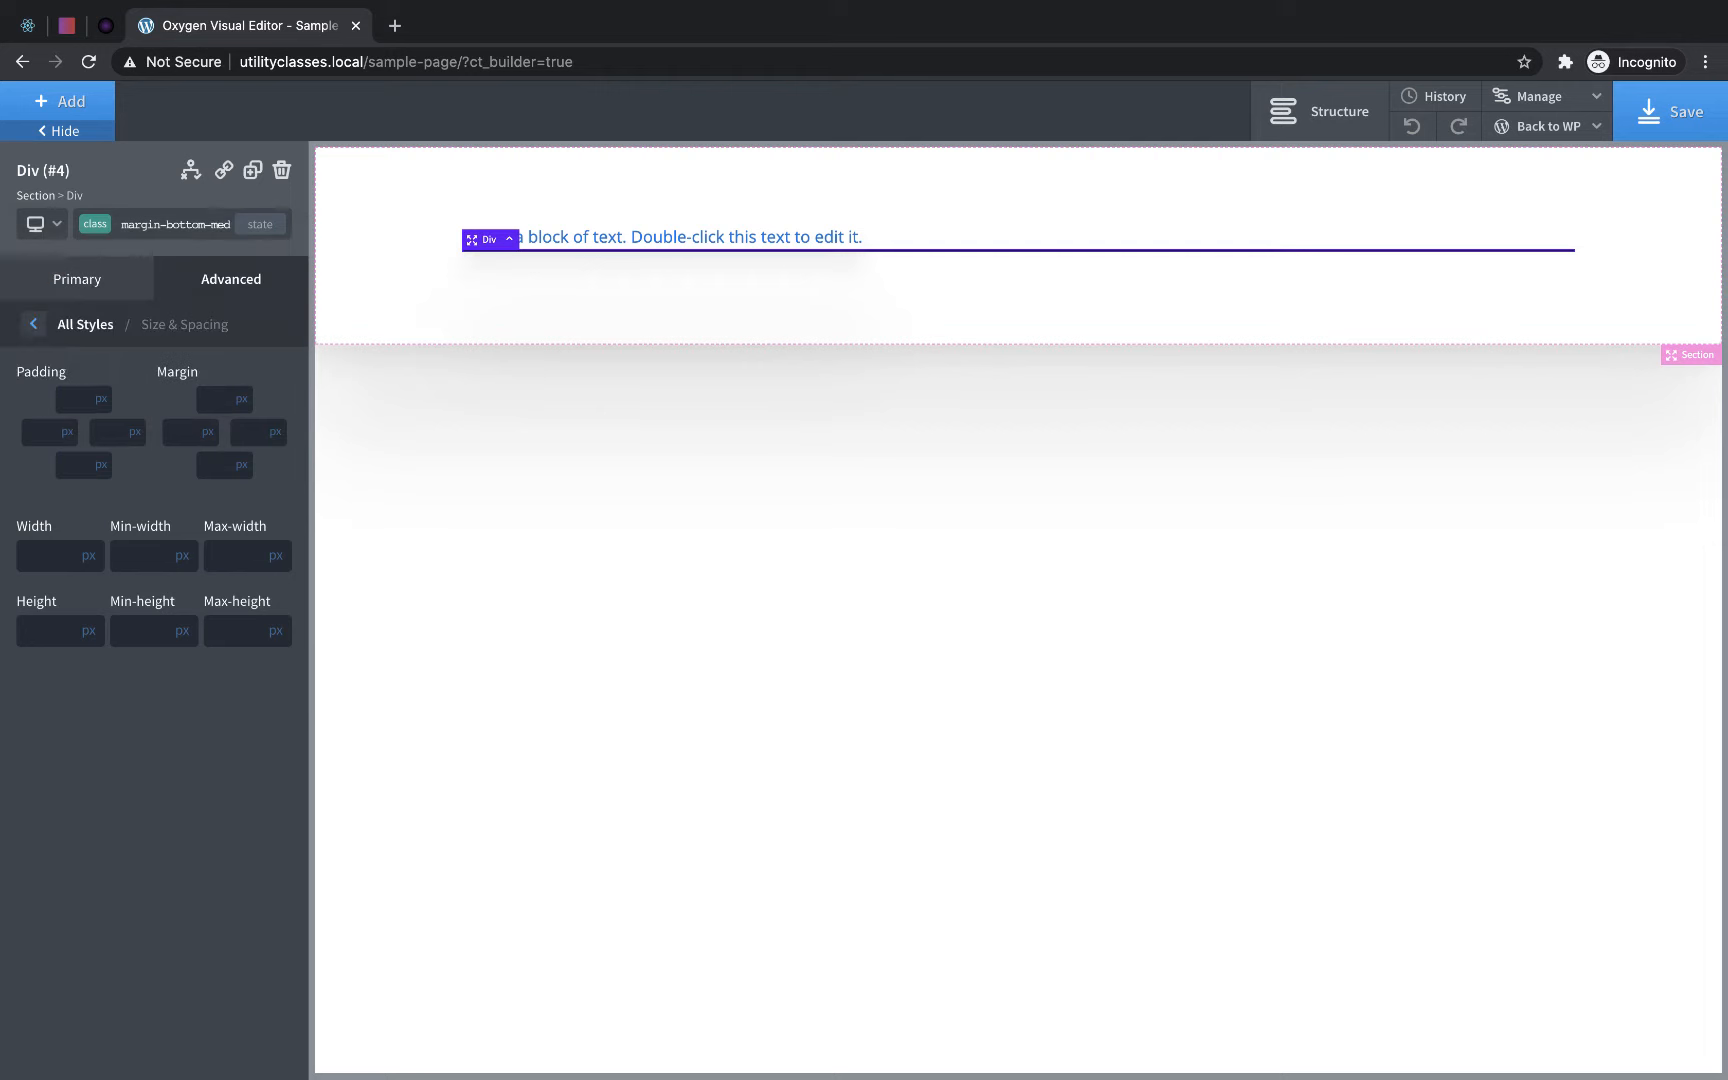
pyautogui.click(224, 460)
pyautogui.write('32')
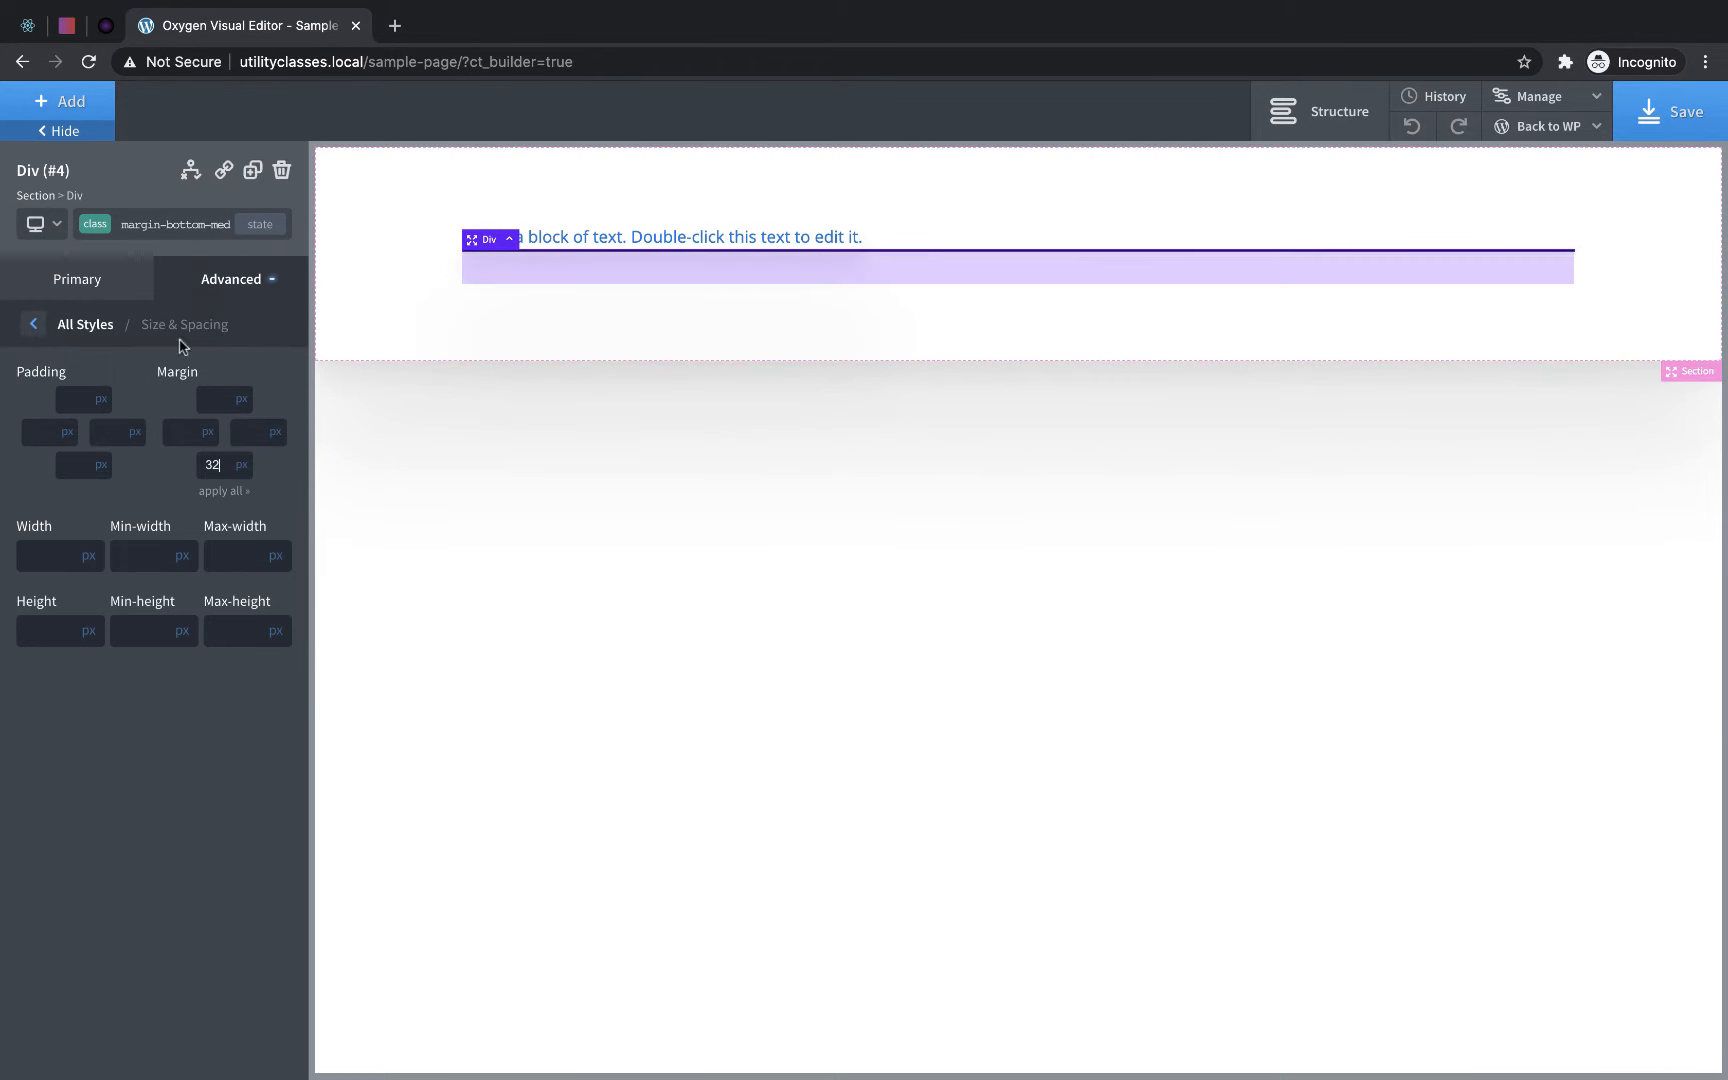
# - Add a new class named margin-bottom-large to the divider div and set its bottom margin to 64 px
pyautogui.click(132, 245)
pyautogui.write('margin')
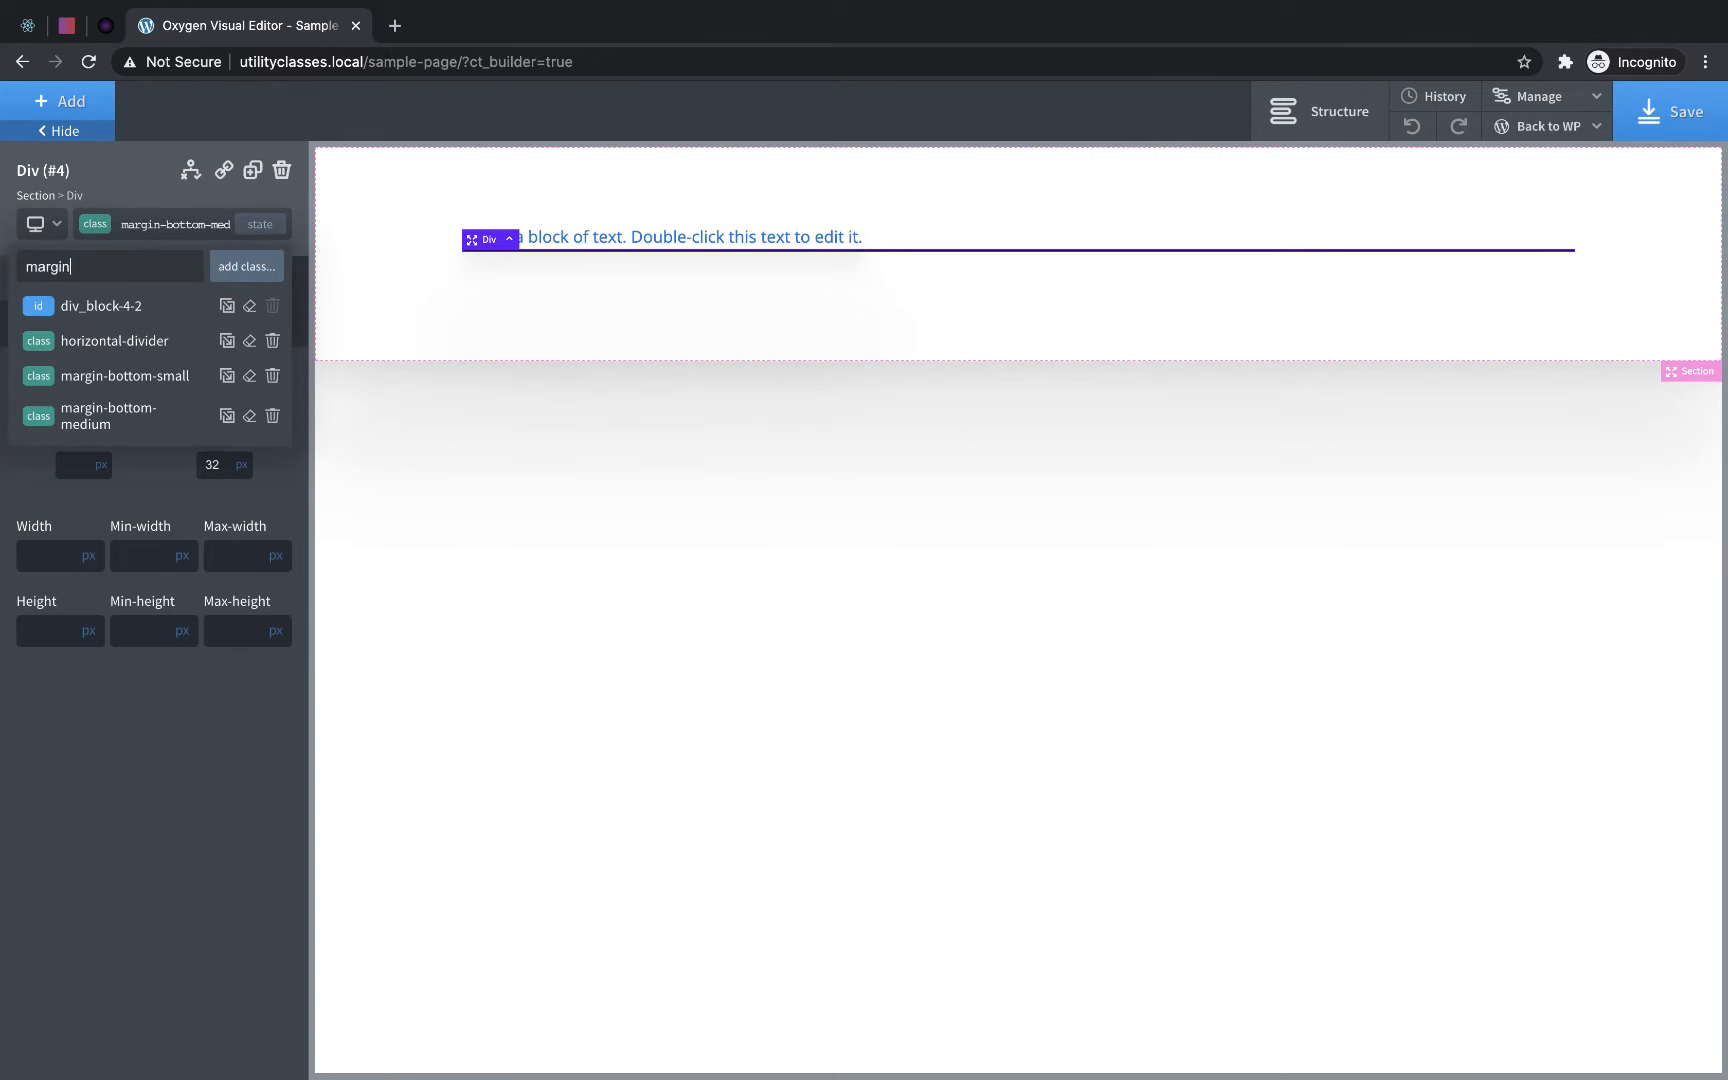
pyautogui.write('-bottom-large')
pyautogui.press('Return')
pyautogui.click(209, 462)
pyautogui.write('64')
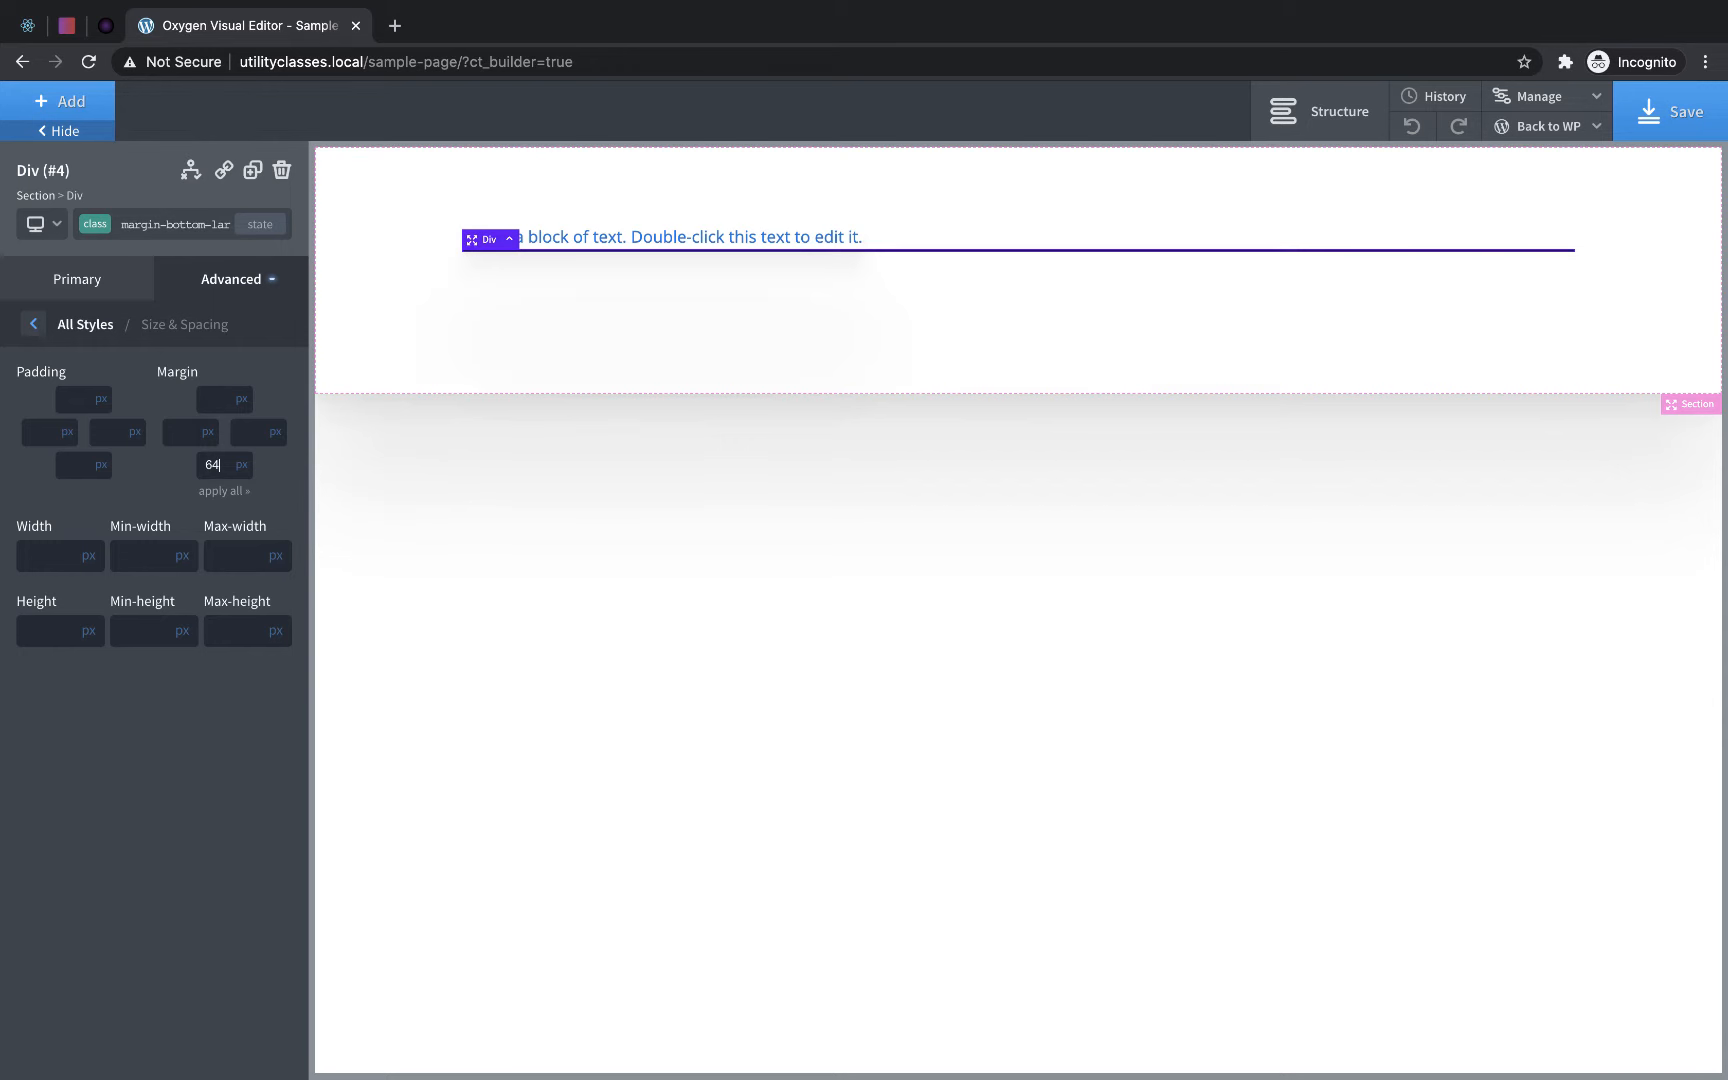
pyautogui.click(205, 464)
# - Add another div to the section below the divider
pyautogui.click(752, 351)
pyautogui.click(107, 101)
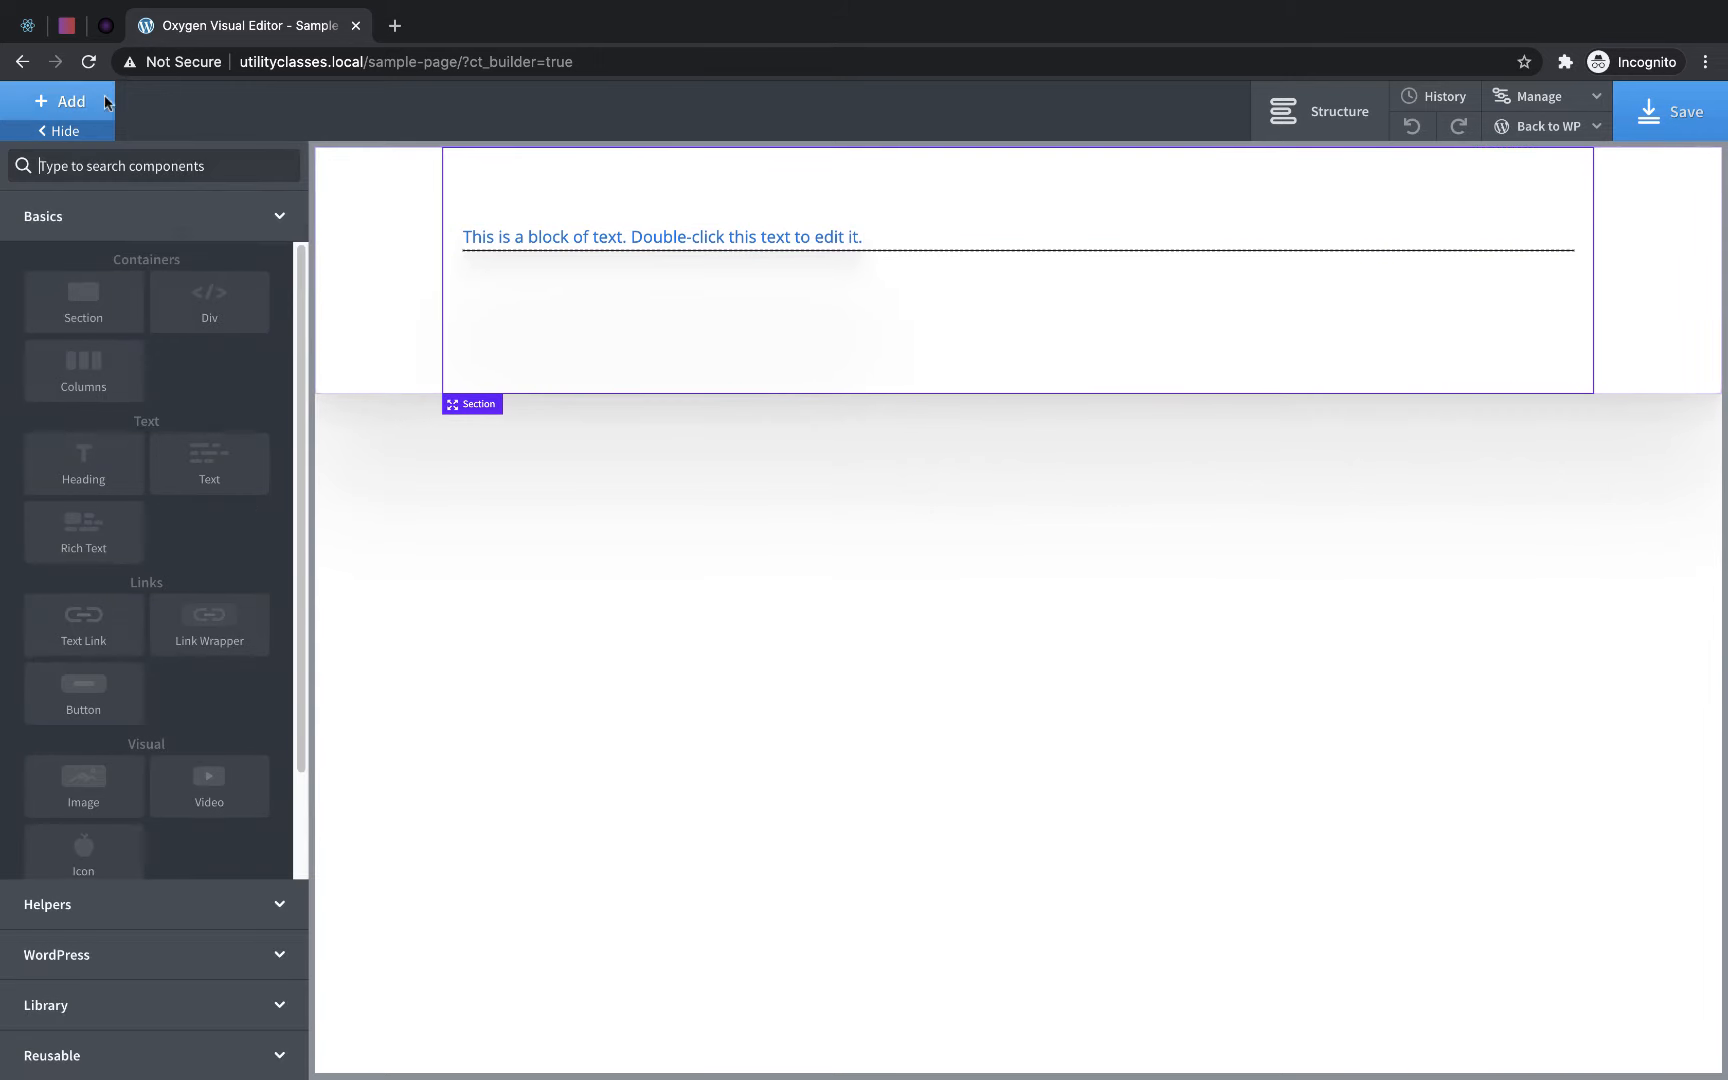
pyautogui.click(212, 298)
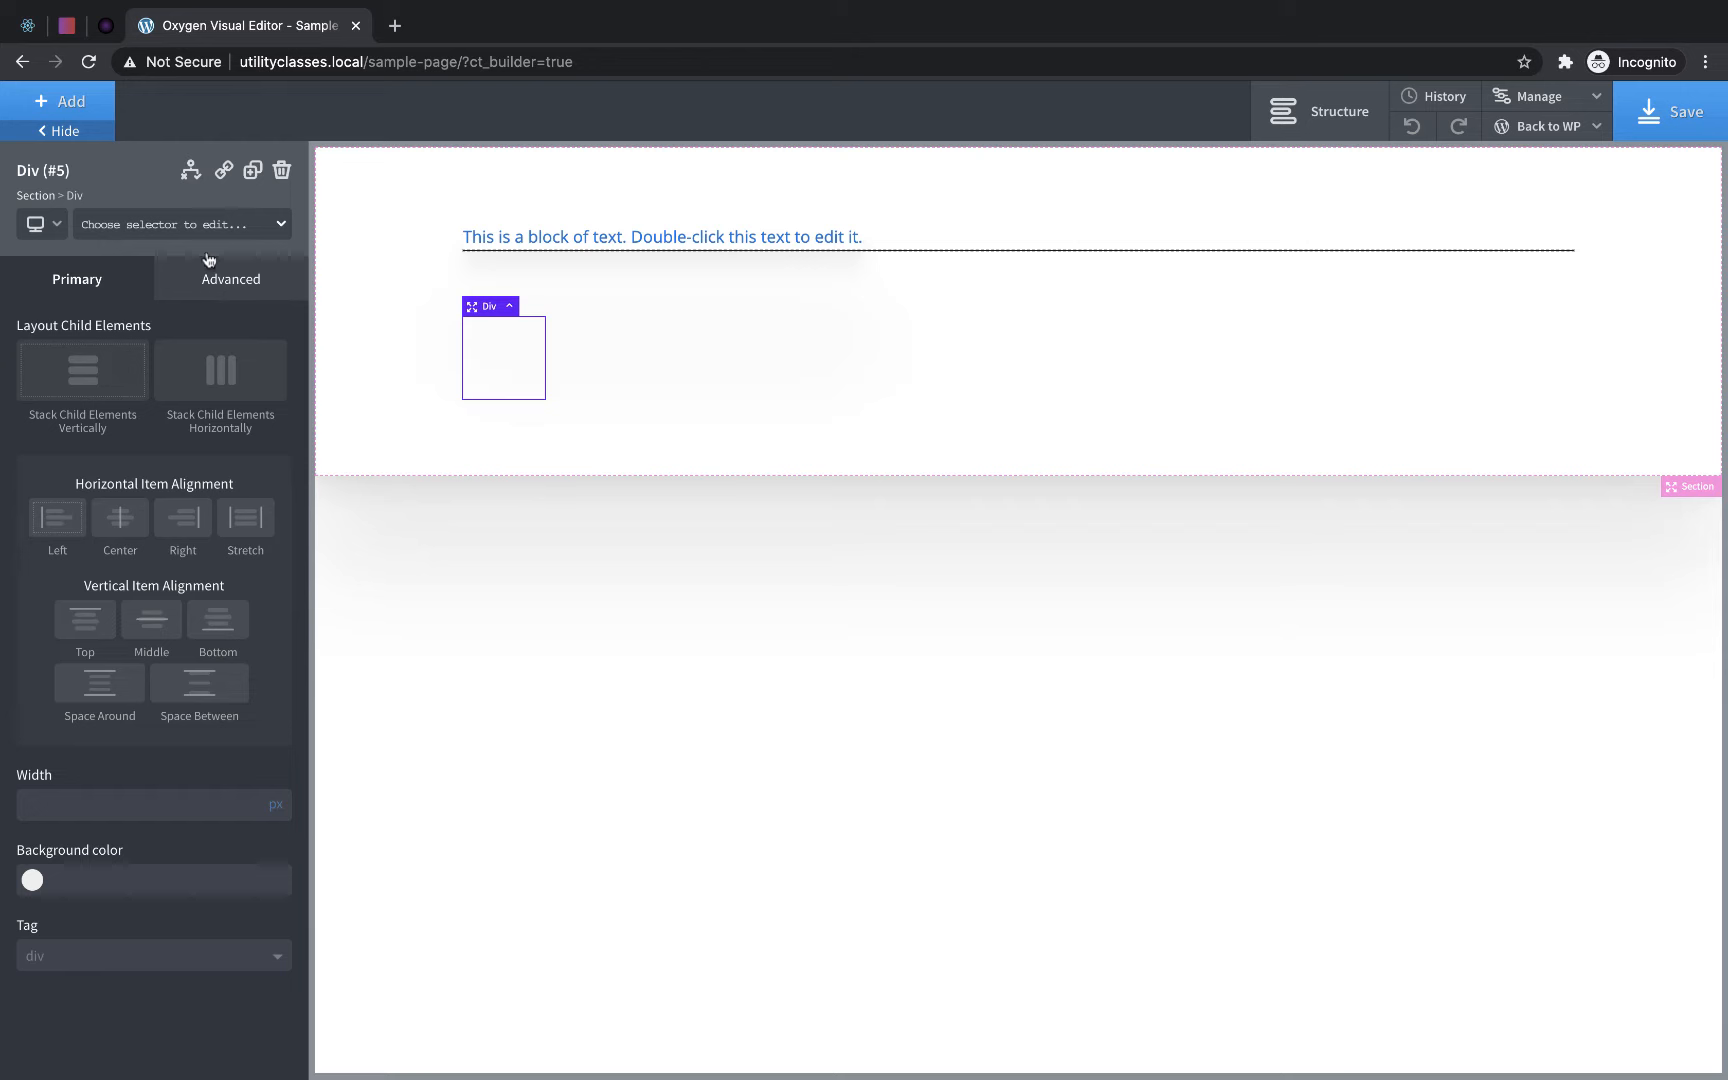
# - Insert a heading inside the new div and change its text to "heading"
pyautogui.click(72, 113)
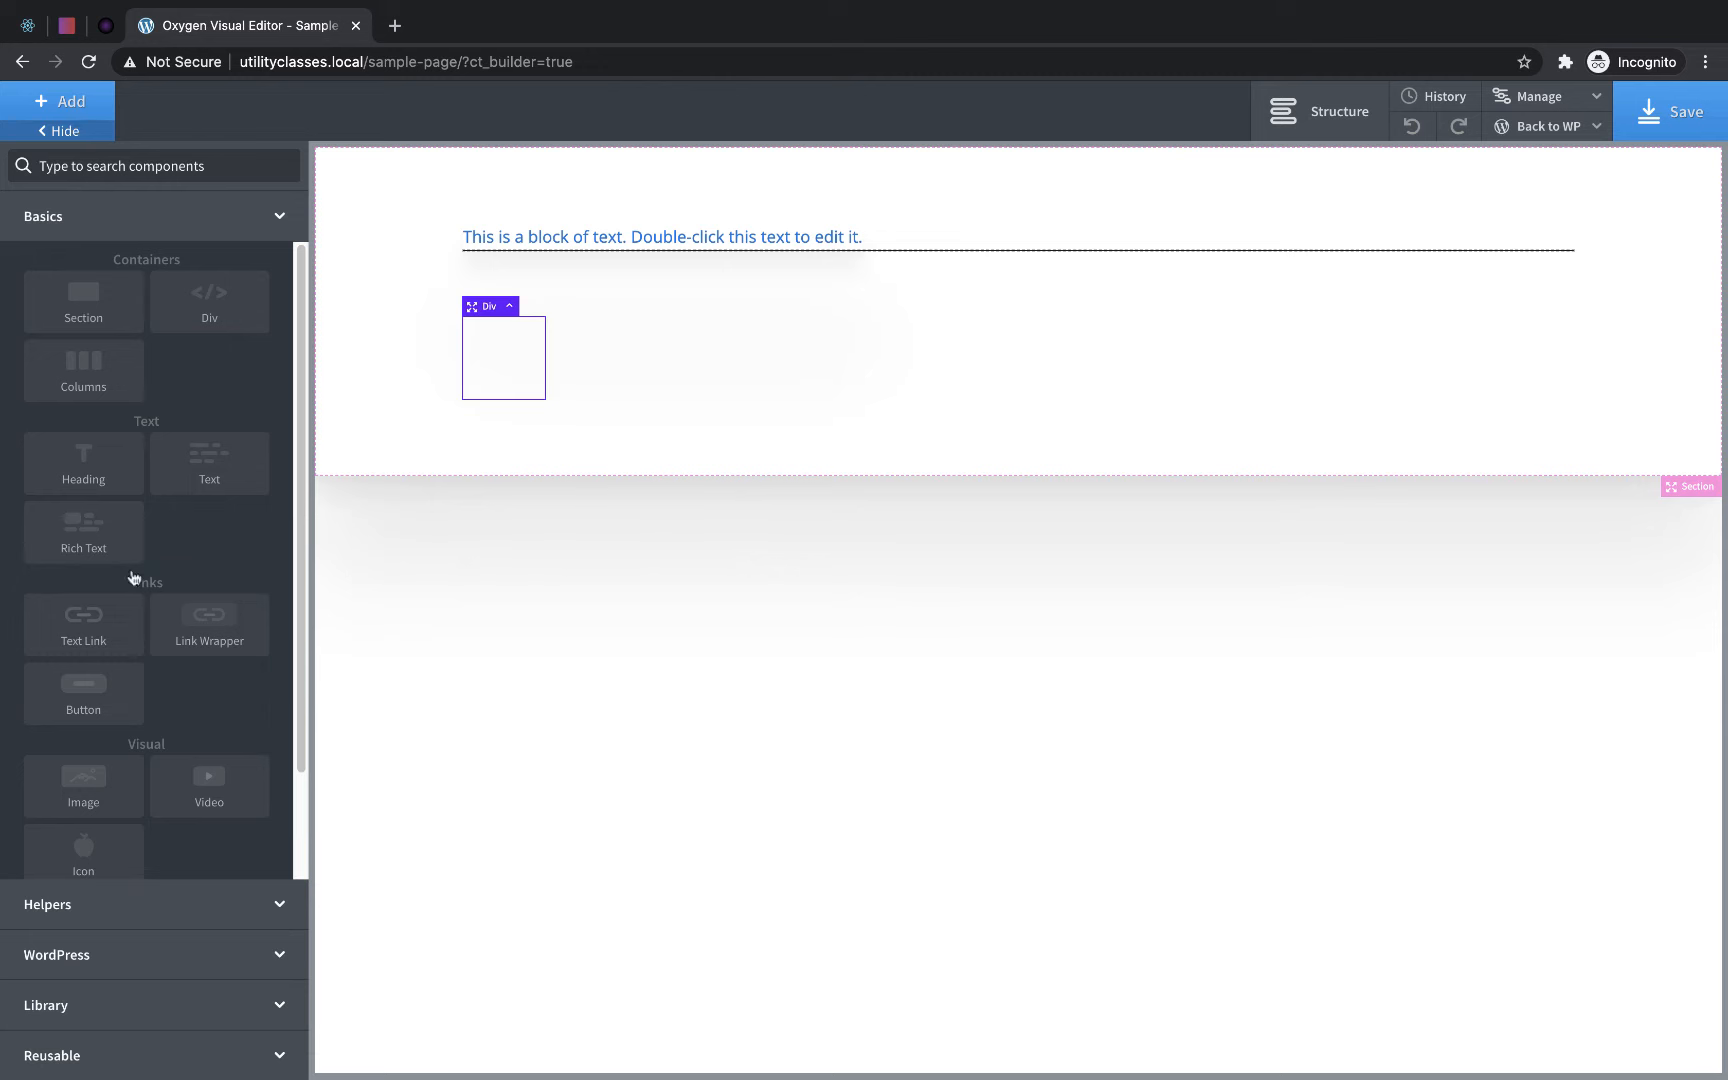
pyautogui.click(83, 453)
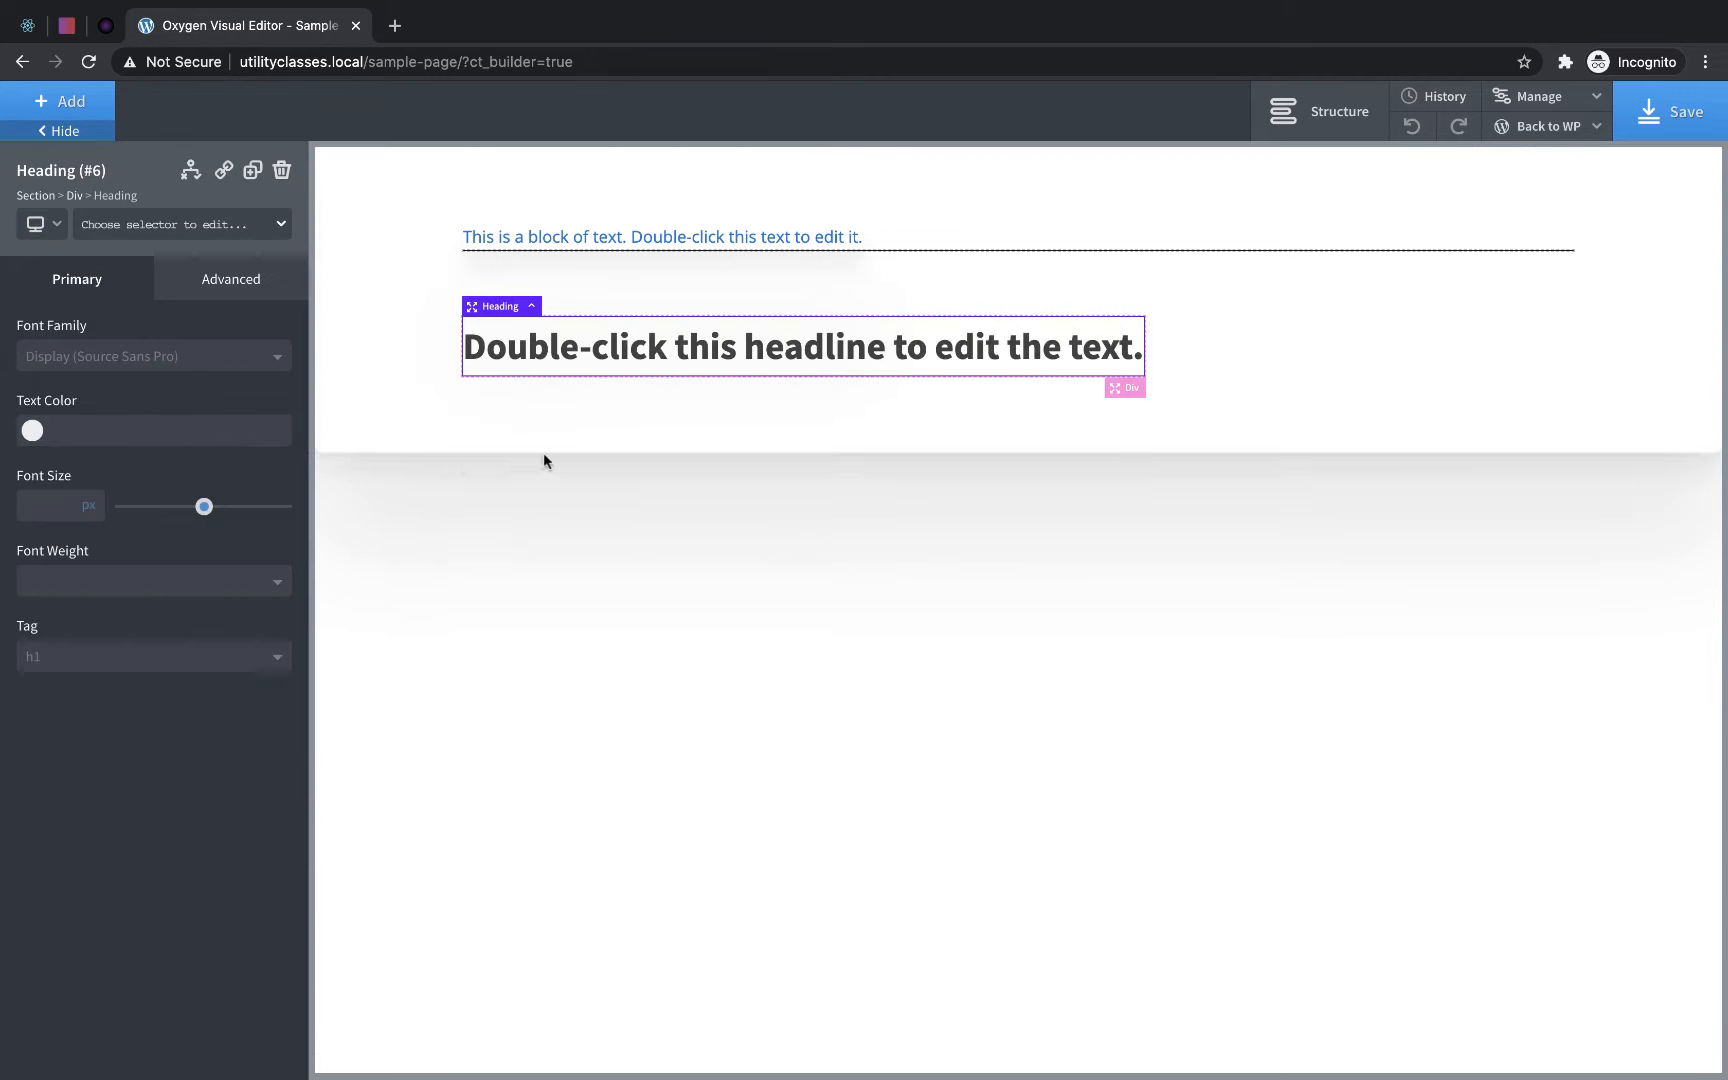
pyautogui.doubleClick(831, 353)
pyautogui.write('heading')
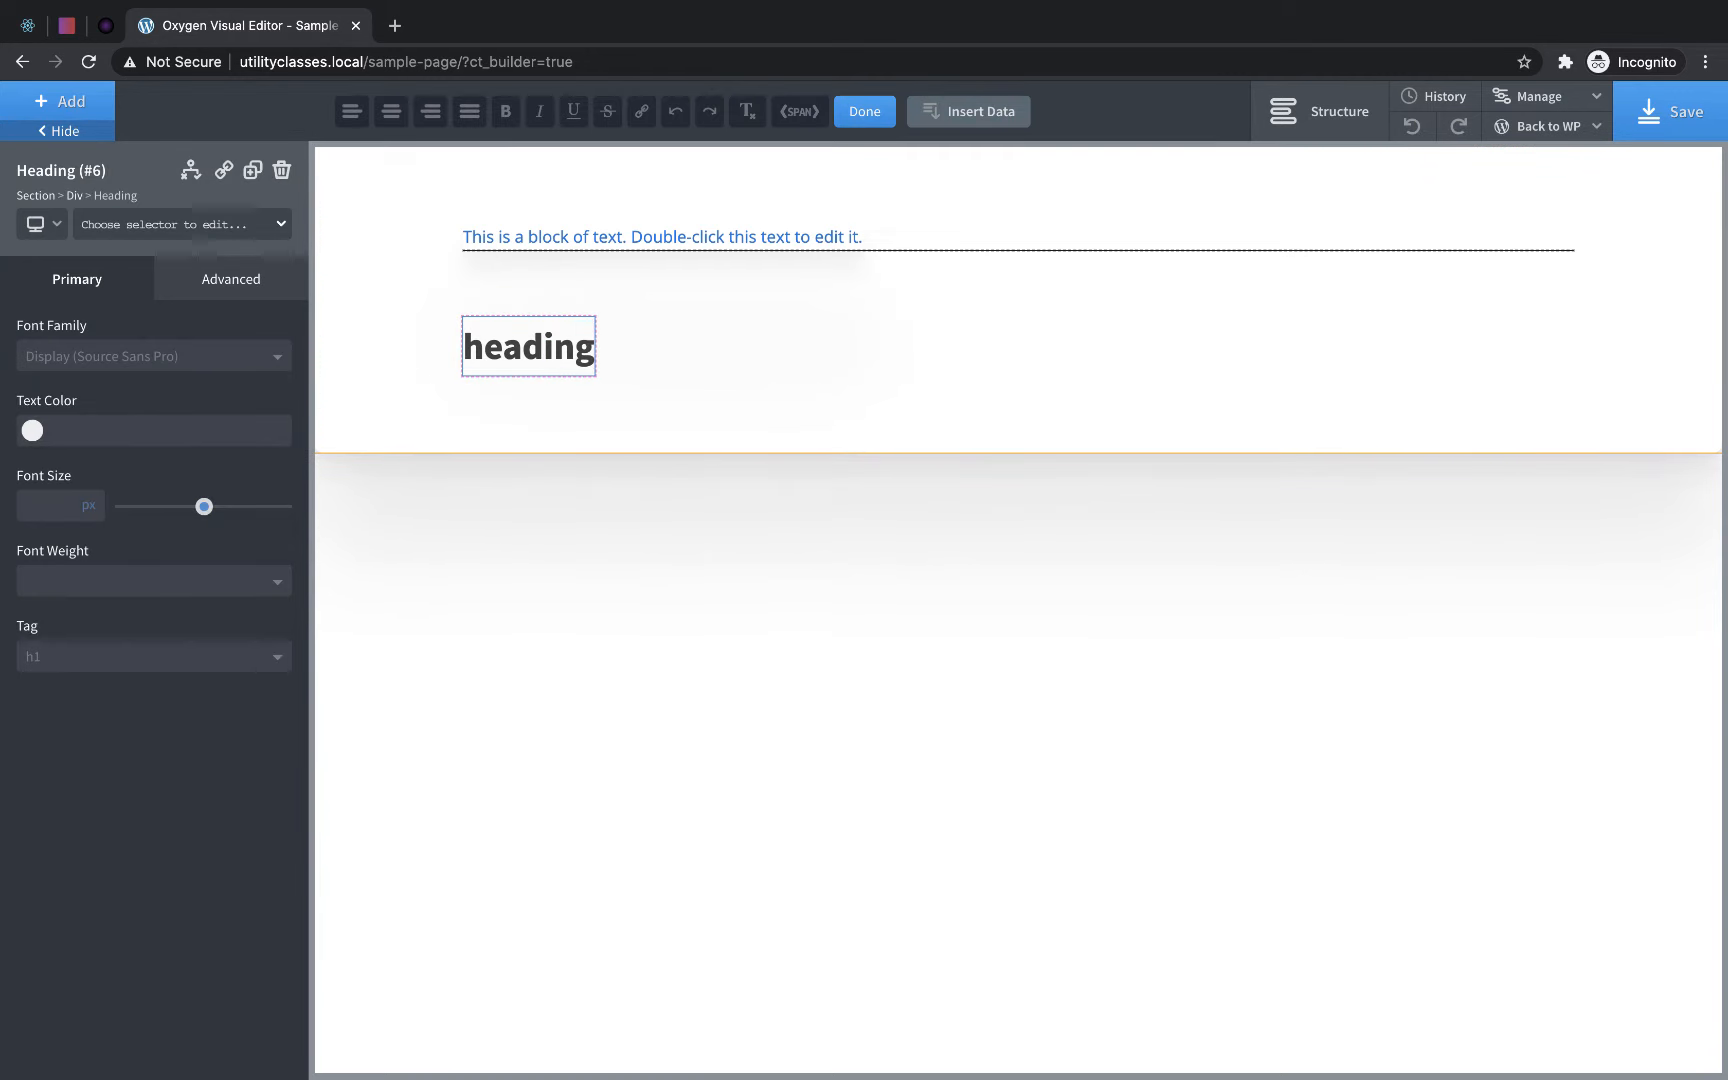
pyautogui.click(616, 357)
pyautogui.click(570, 348)
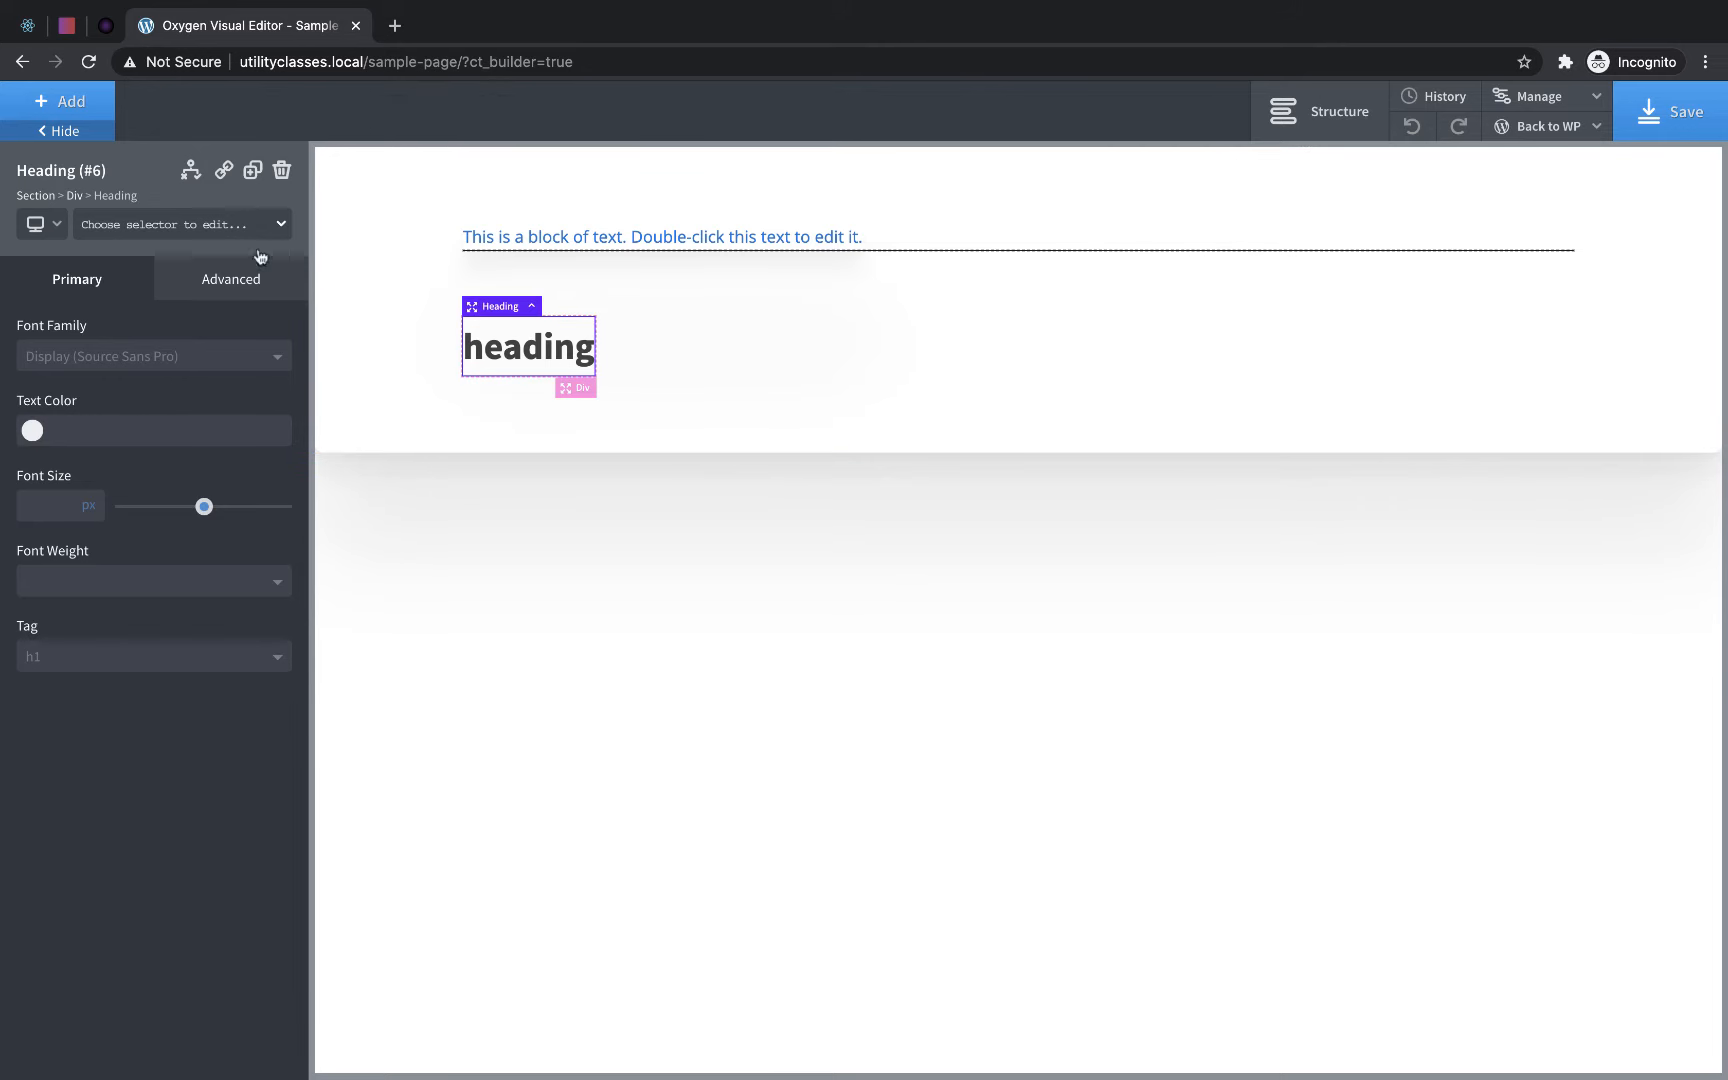
# - Add a new class named padding-small to the div that contains the heading
pyautogui.click(75, 196)
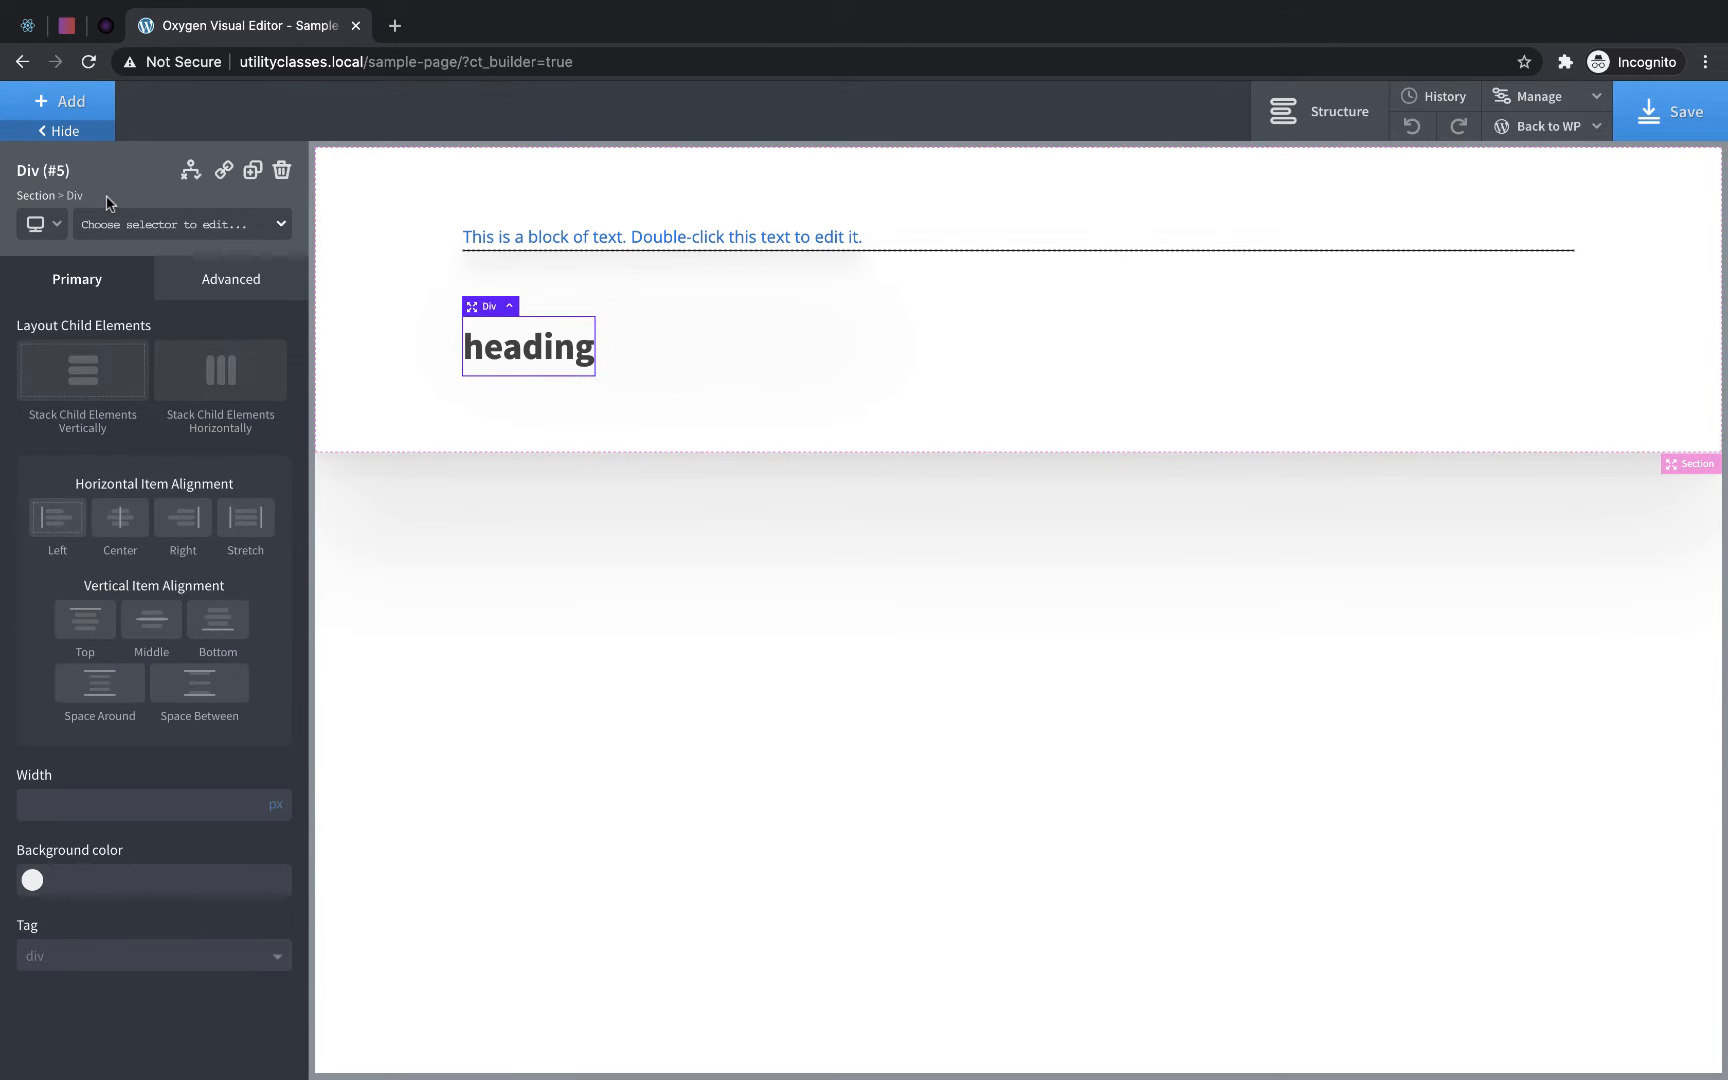
pyautogui.click(138, 226)
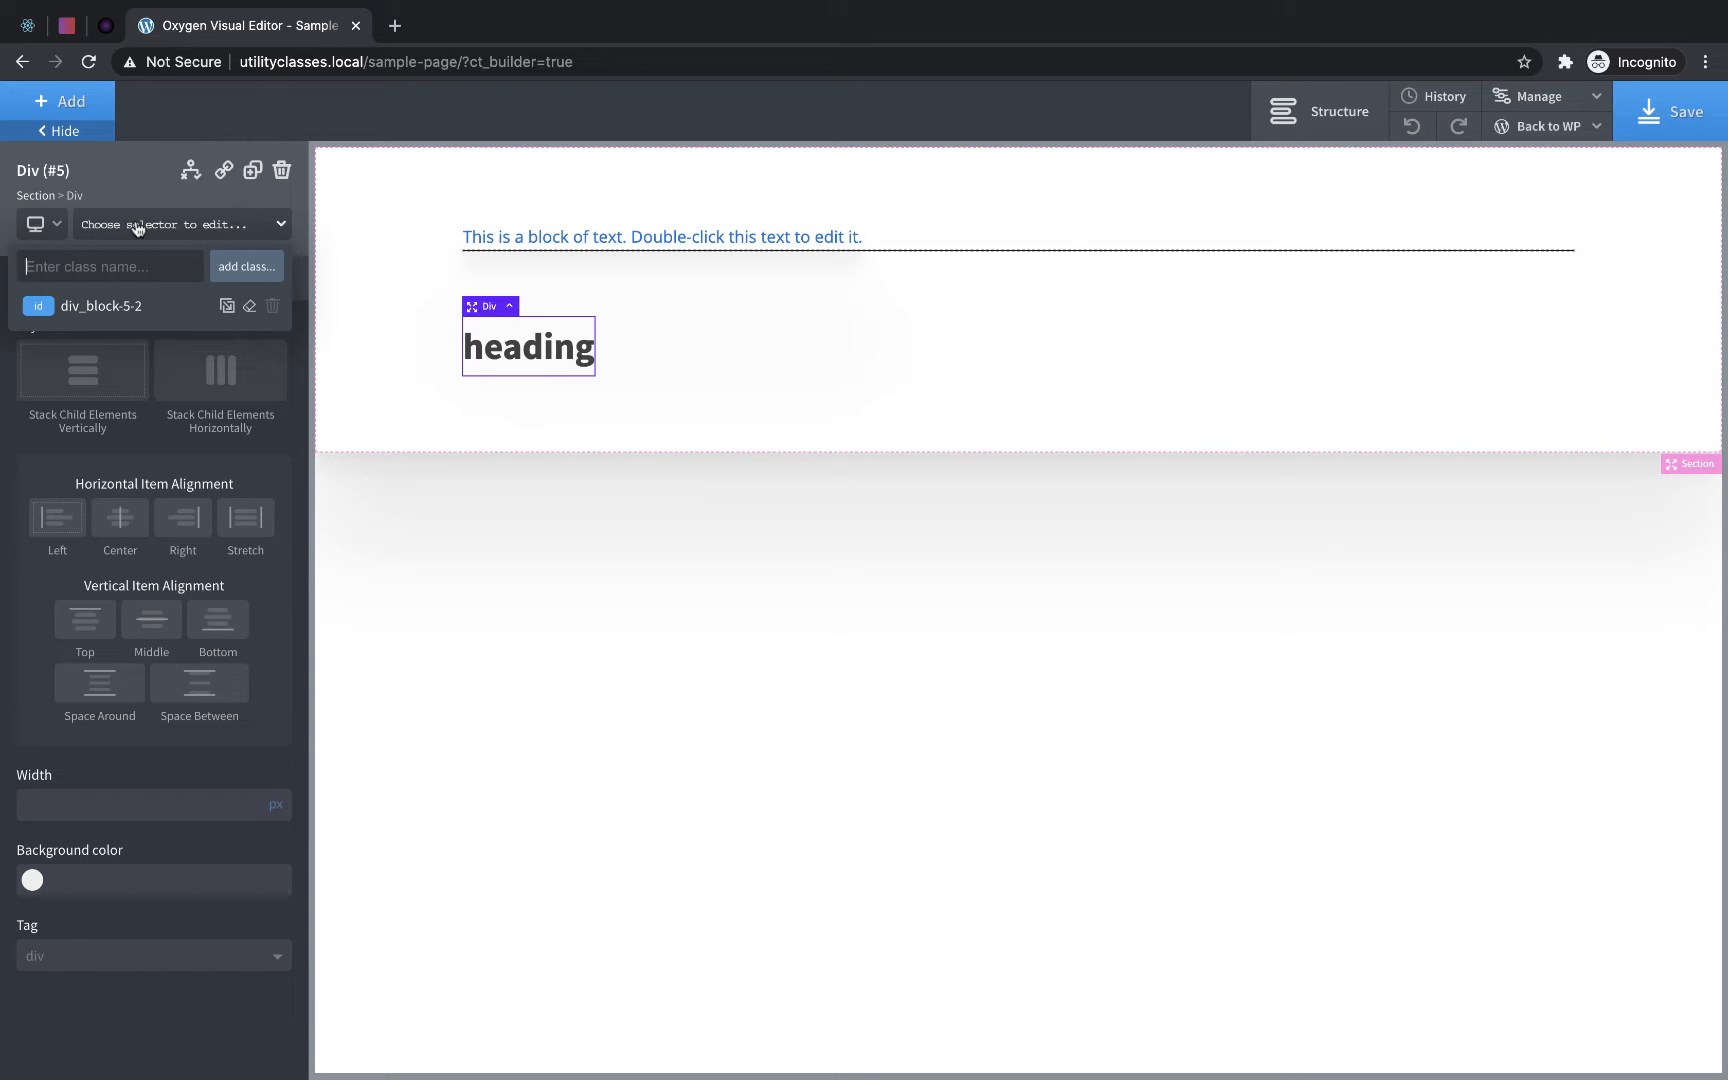
pyautogui.write('padding-small')
pyautogui.press('Return')
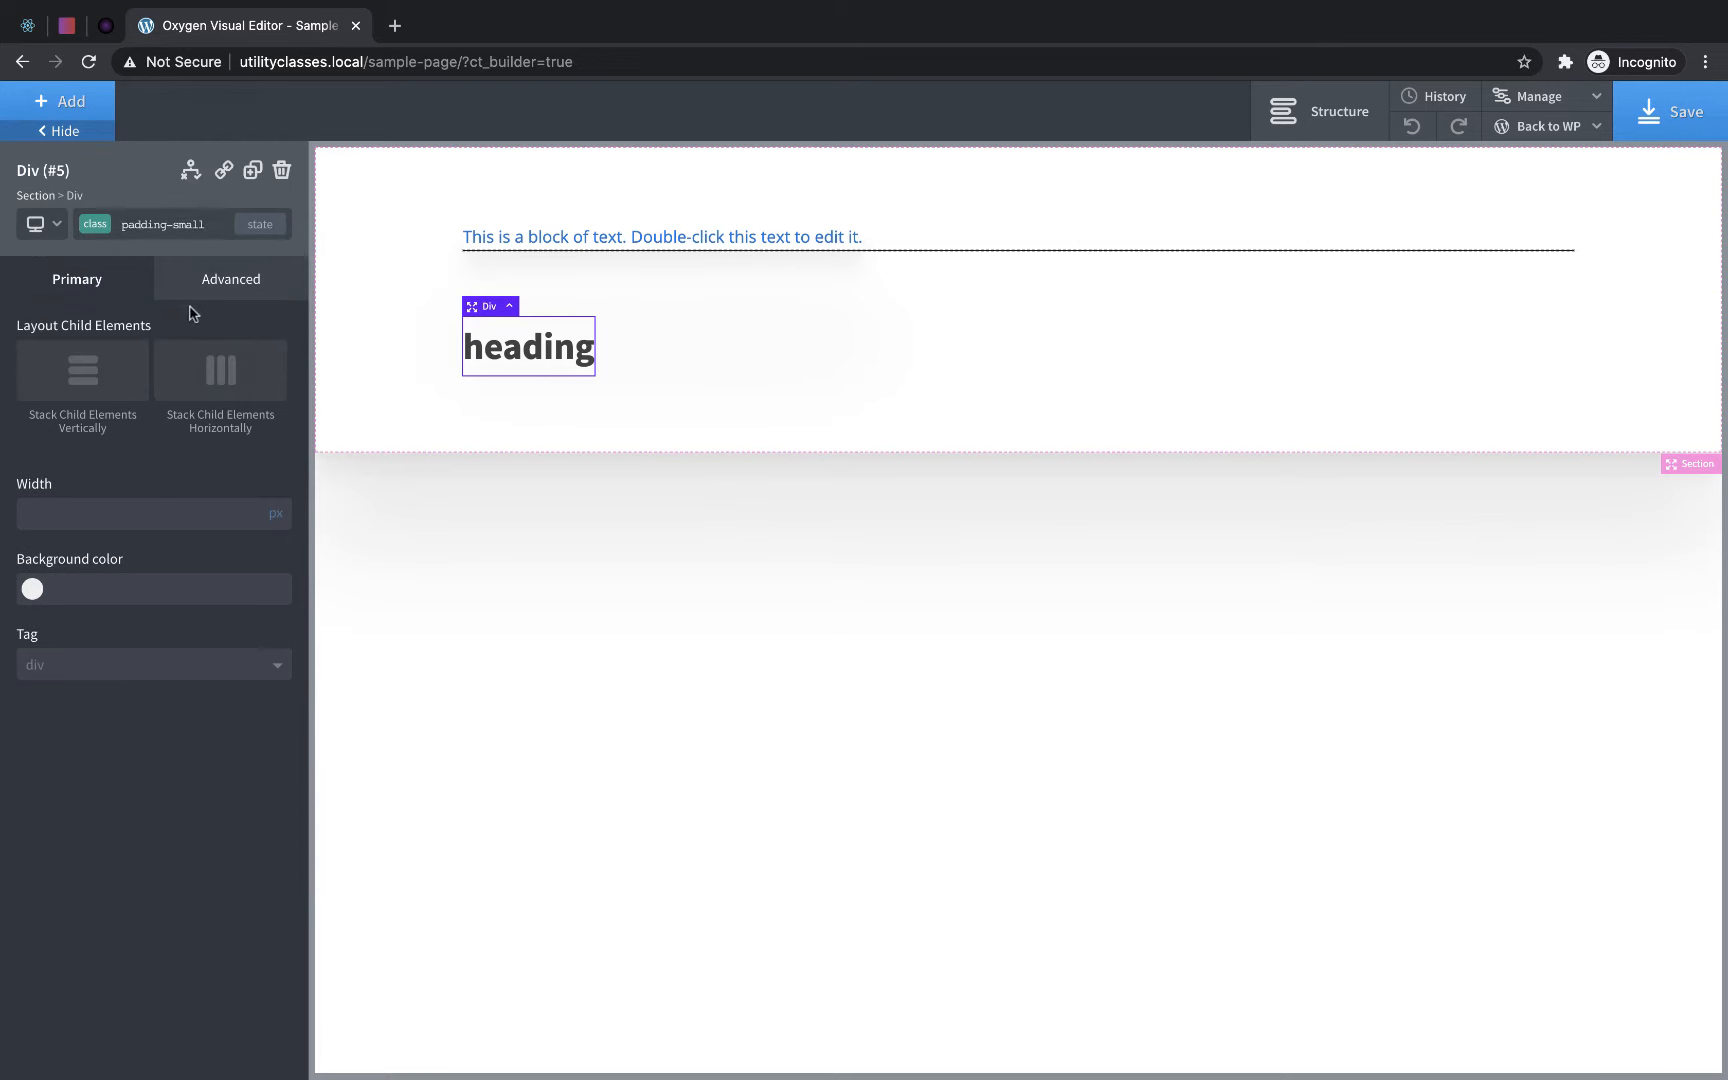
# - Set the padding of the padding-small class to 16 px on all four sides
pyautogui.click(238, 286)
pyautogui.click(183, 390)
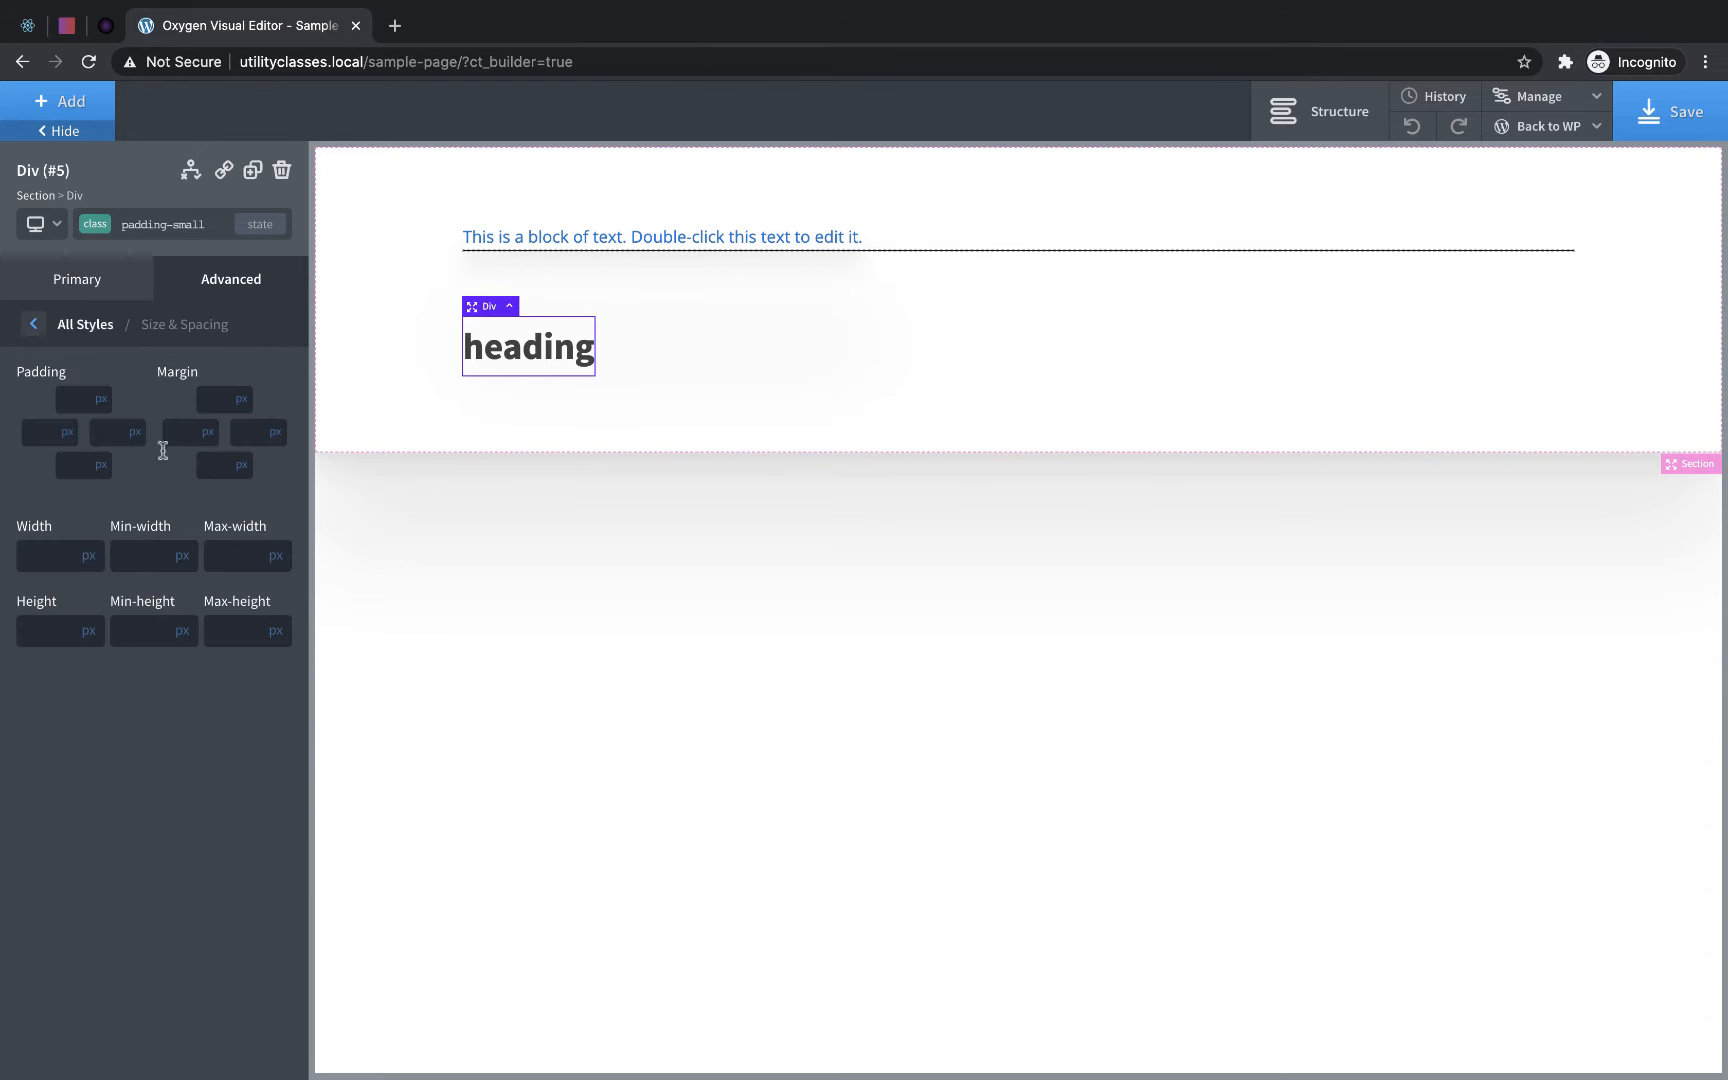
pyautogui.click(72, 406)
pyautogui.write('16')
pyautogui.click(82, 491)
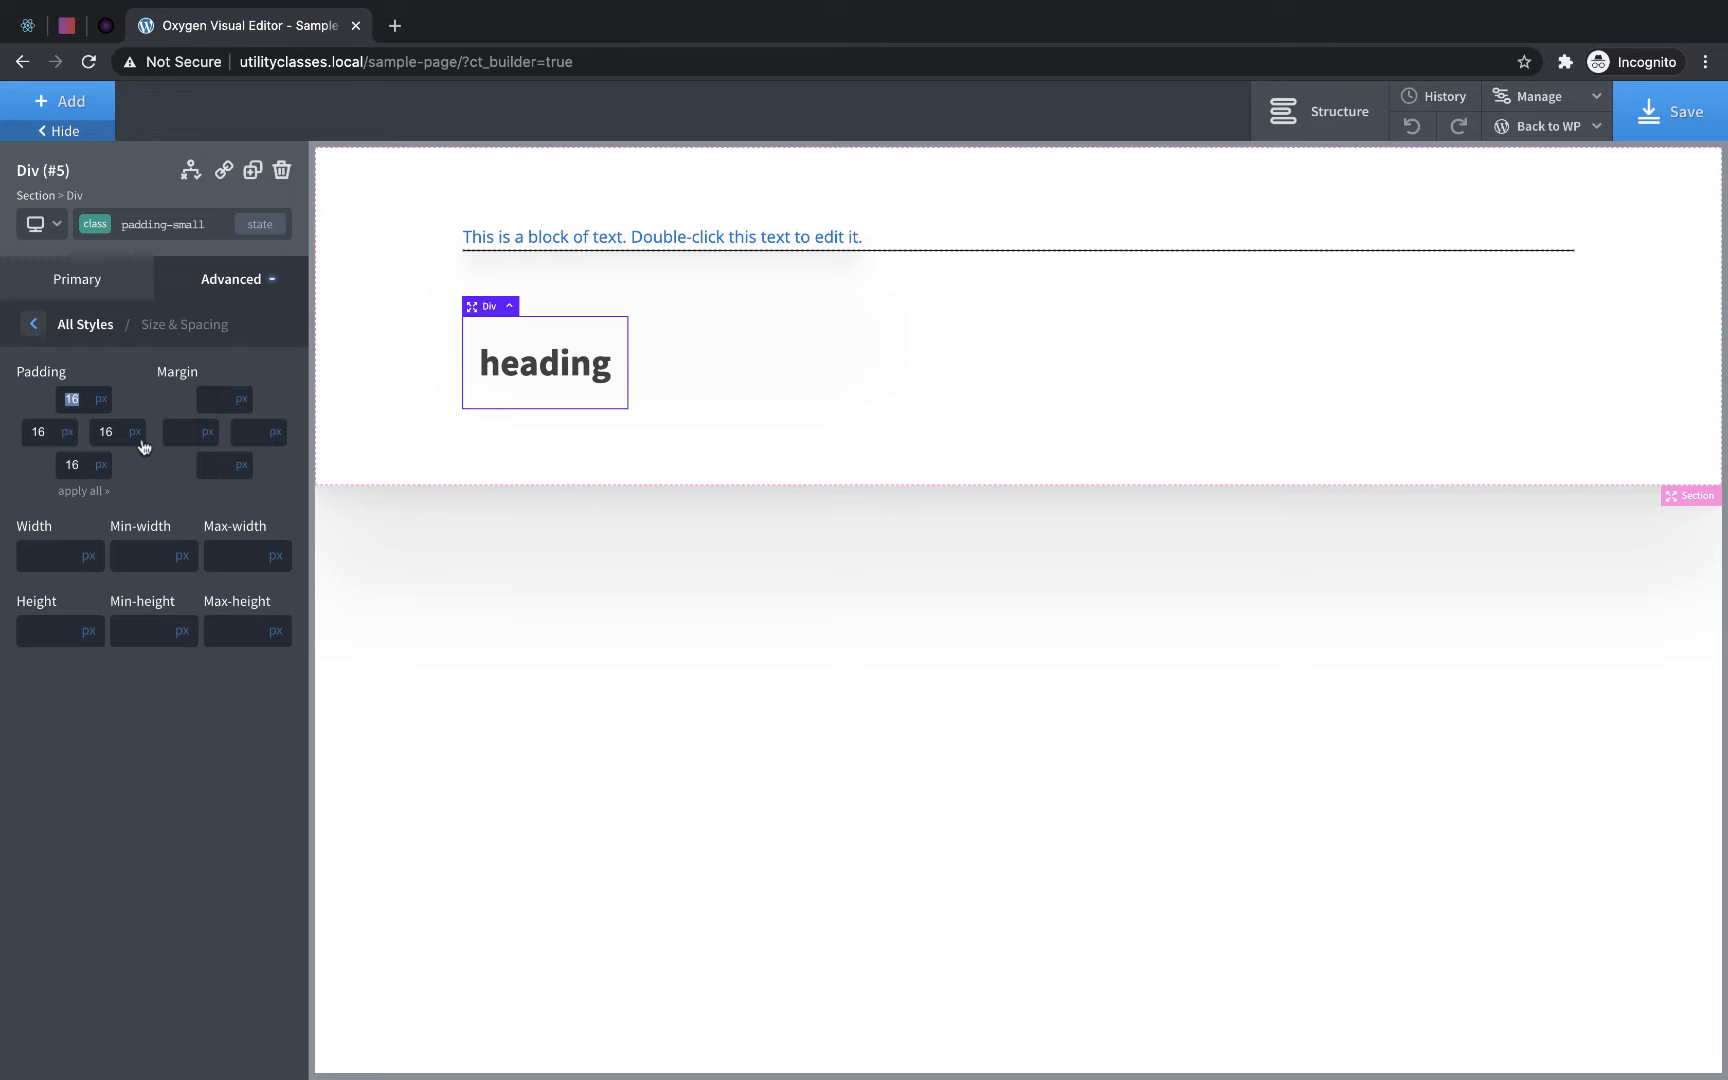
# - Add a new class named padding-medium to the heading's div and set its padding to 32 px on all sides
pyautogui.click(184, 222)
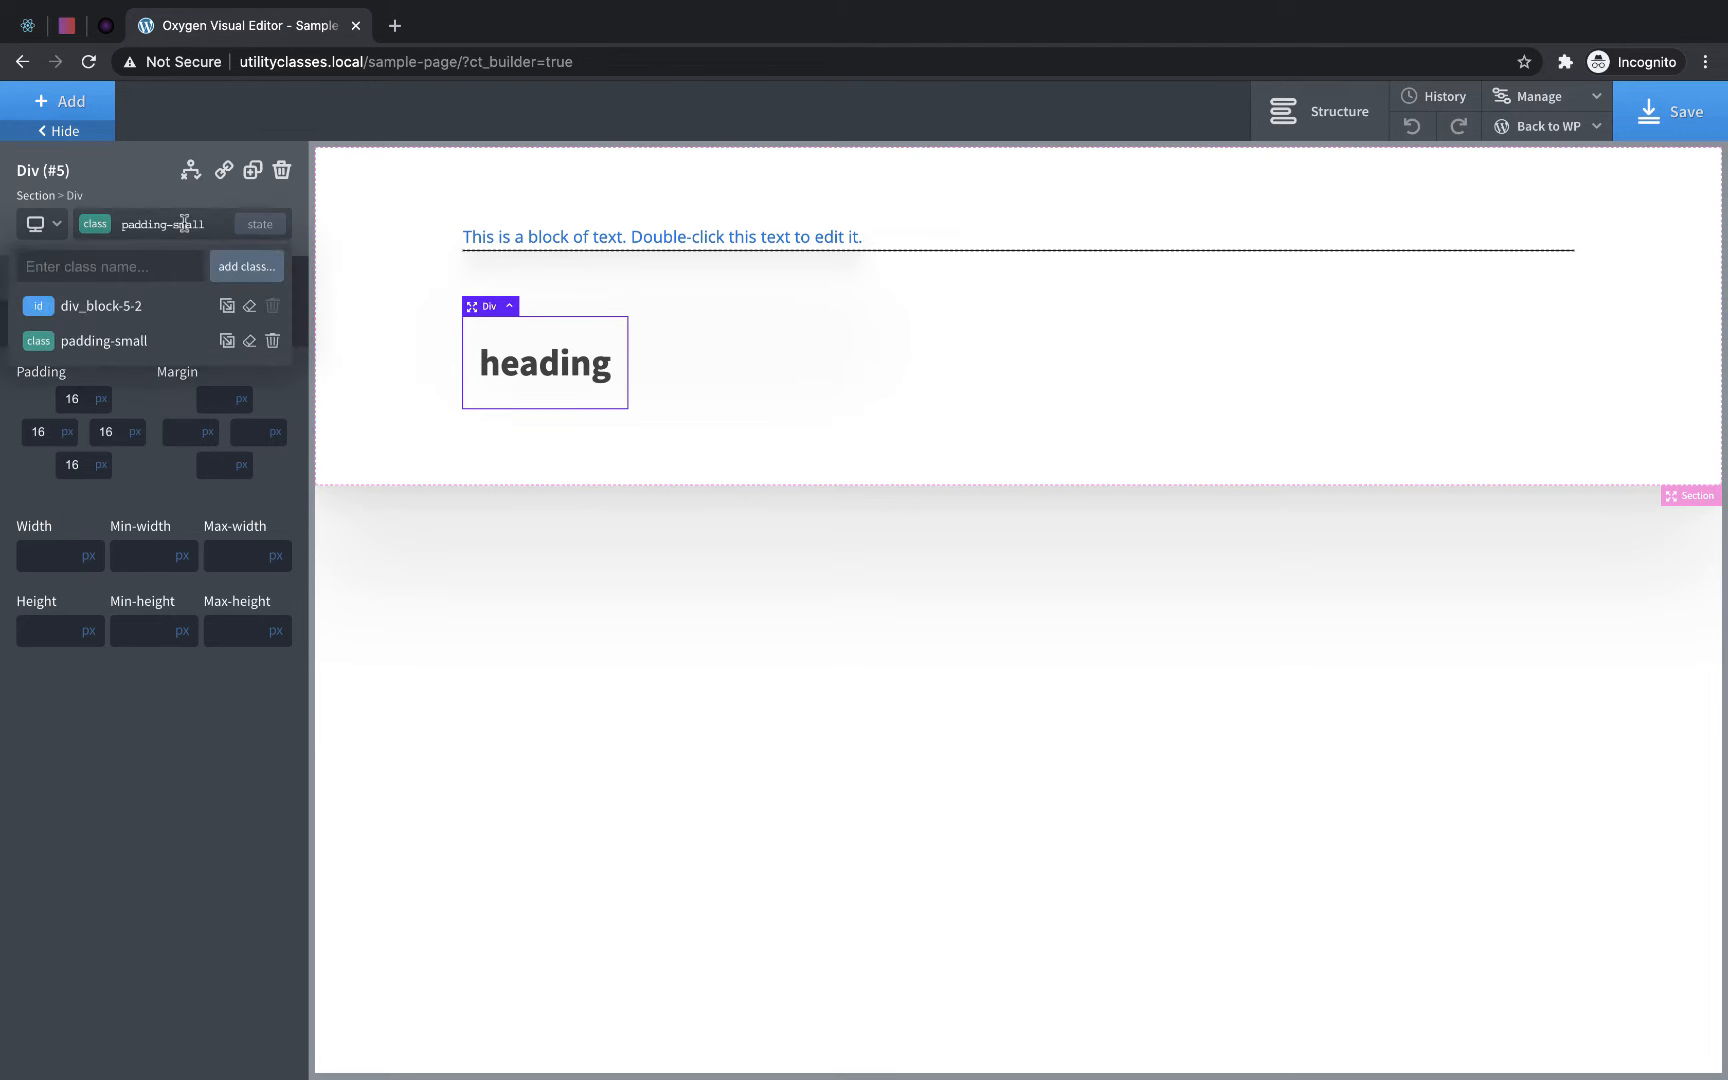
pyautogui.write('padding-meduim')
pyautogui.press('BackSpace')
pyautogui.press('BackSpace')
pyautogui.press('BackSpace')
pyautogui.write('ium')
pyautogui.press('Return')
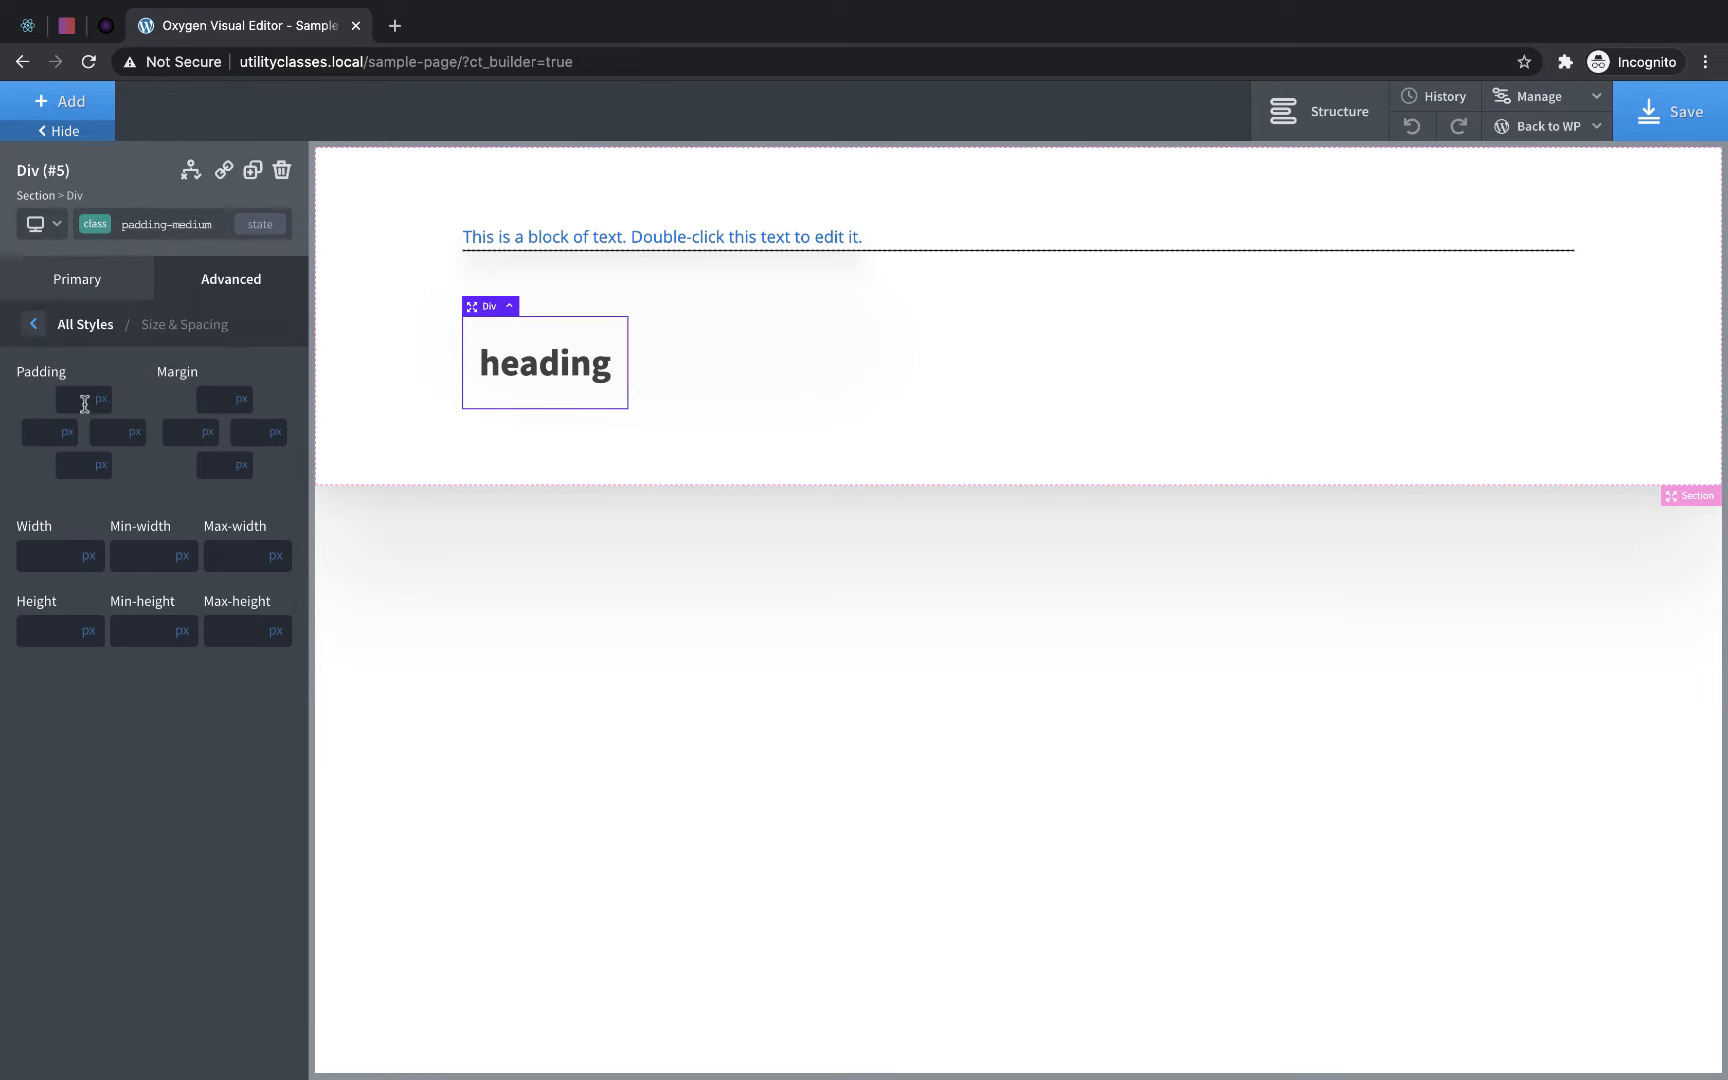
pyautogui.click(84, 403)
pyautogui.write('32')
pyautogui.click(78, 491)
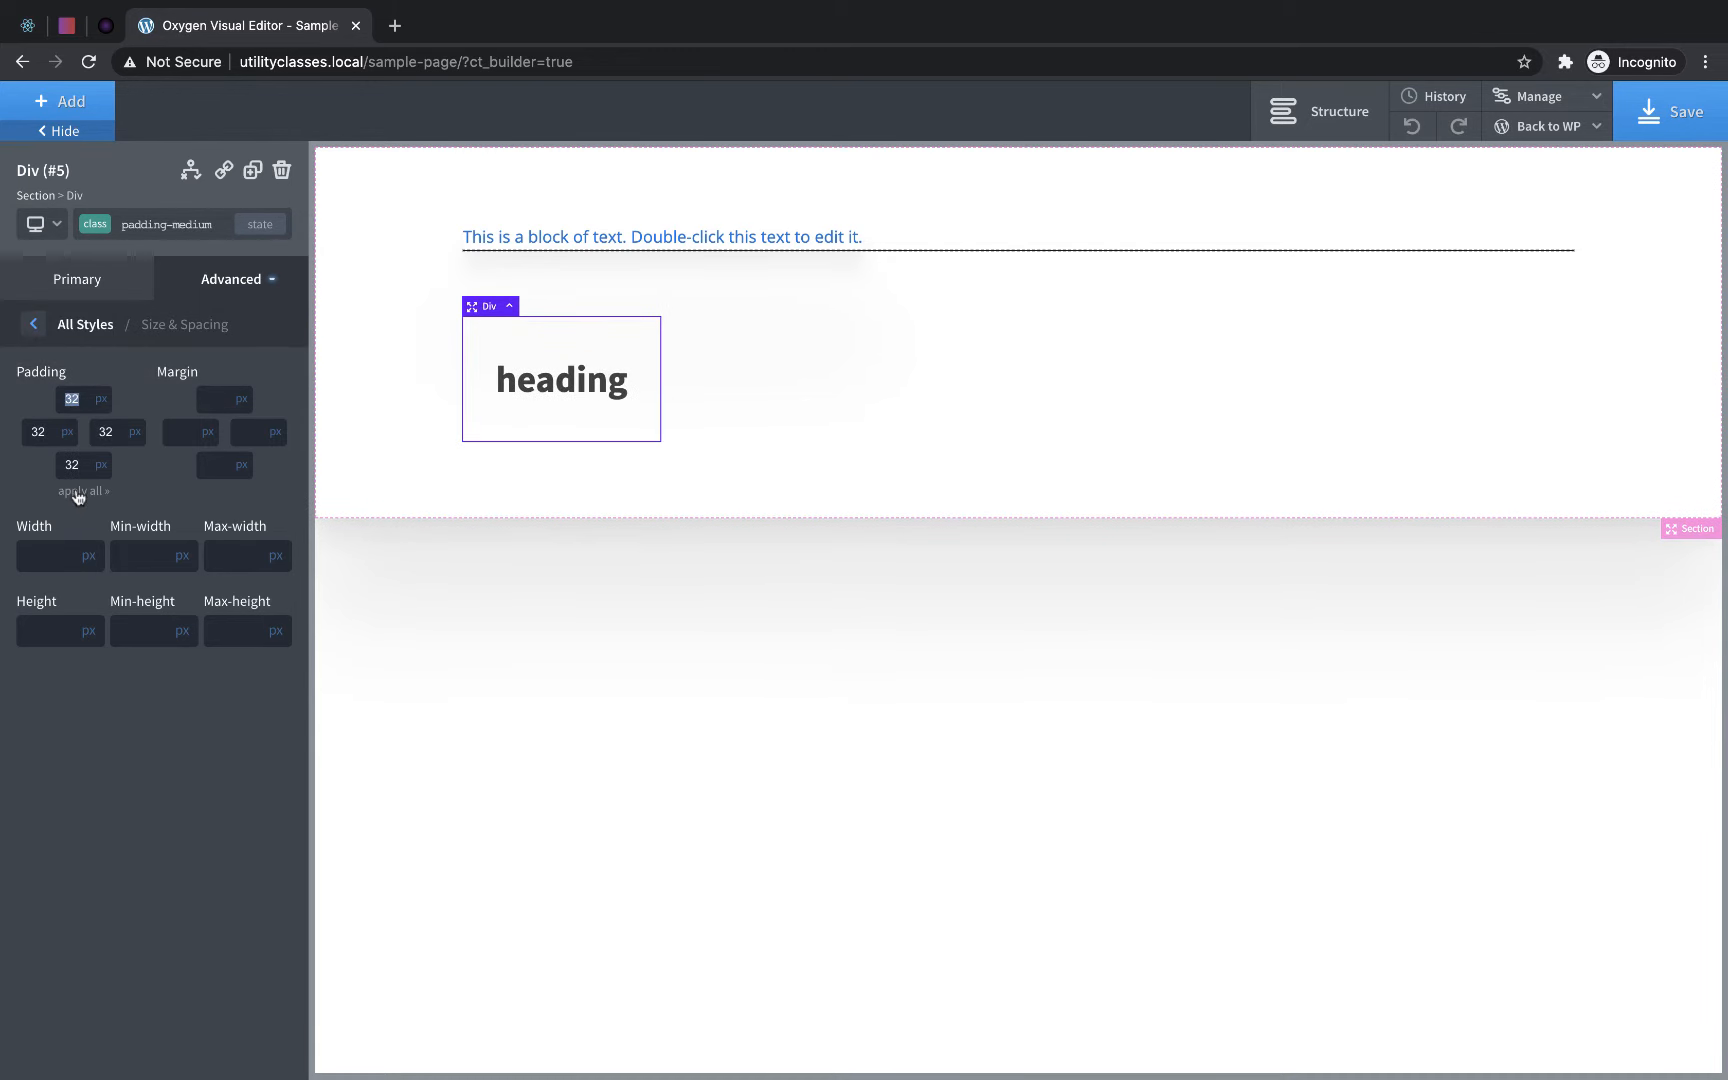
# - Add a new class named padding-large to the heading's div and set its padding to 64 px on all sides
pyautogui.click(183, 232)
pyautogui.write('padding-large')
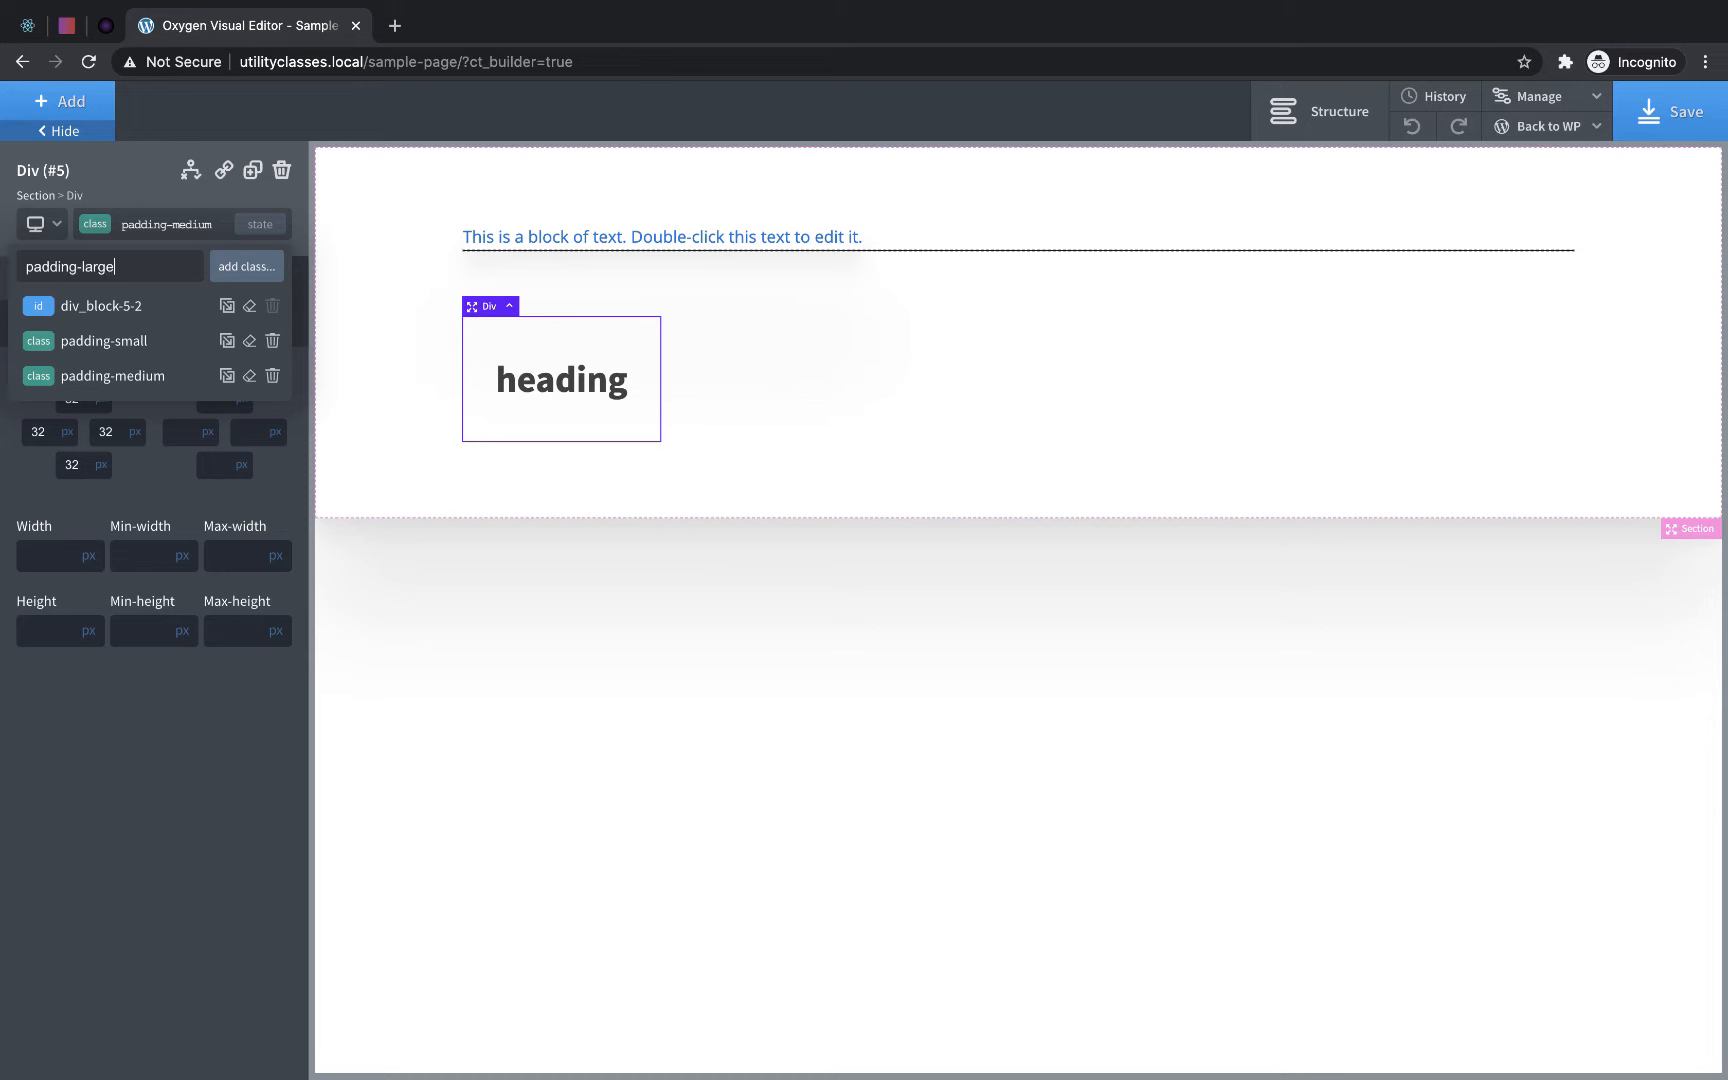
pyautogui.click(245, 266)
pyautogui.click(100, 405)
pyautogui.write('64')
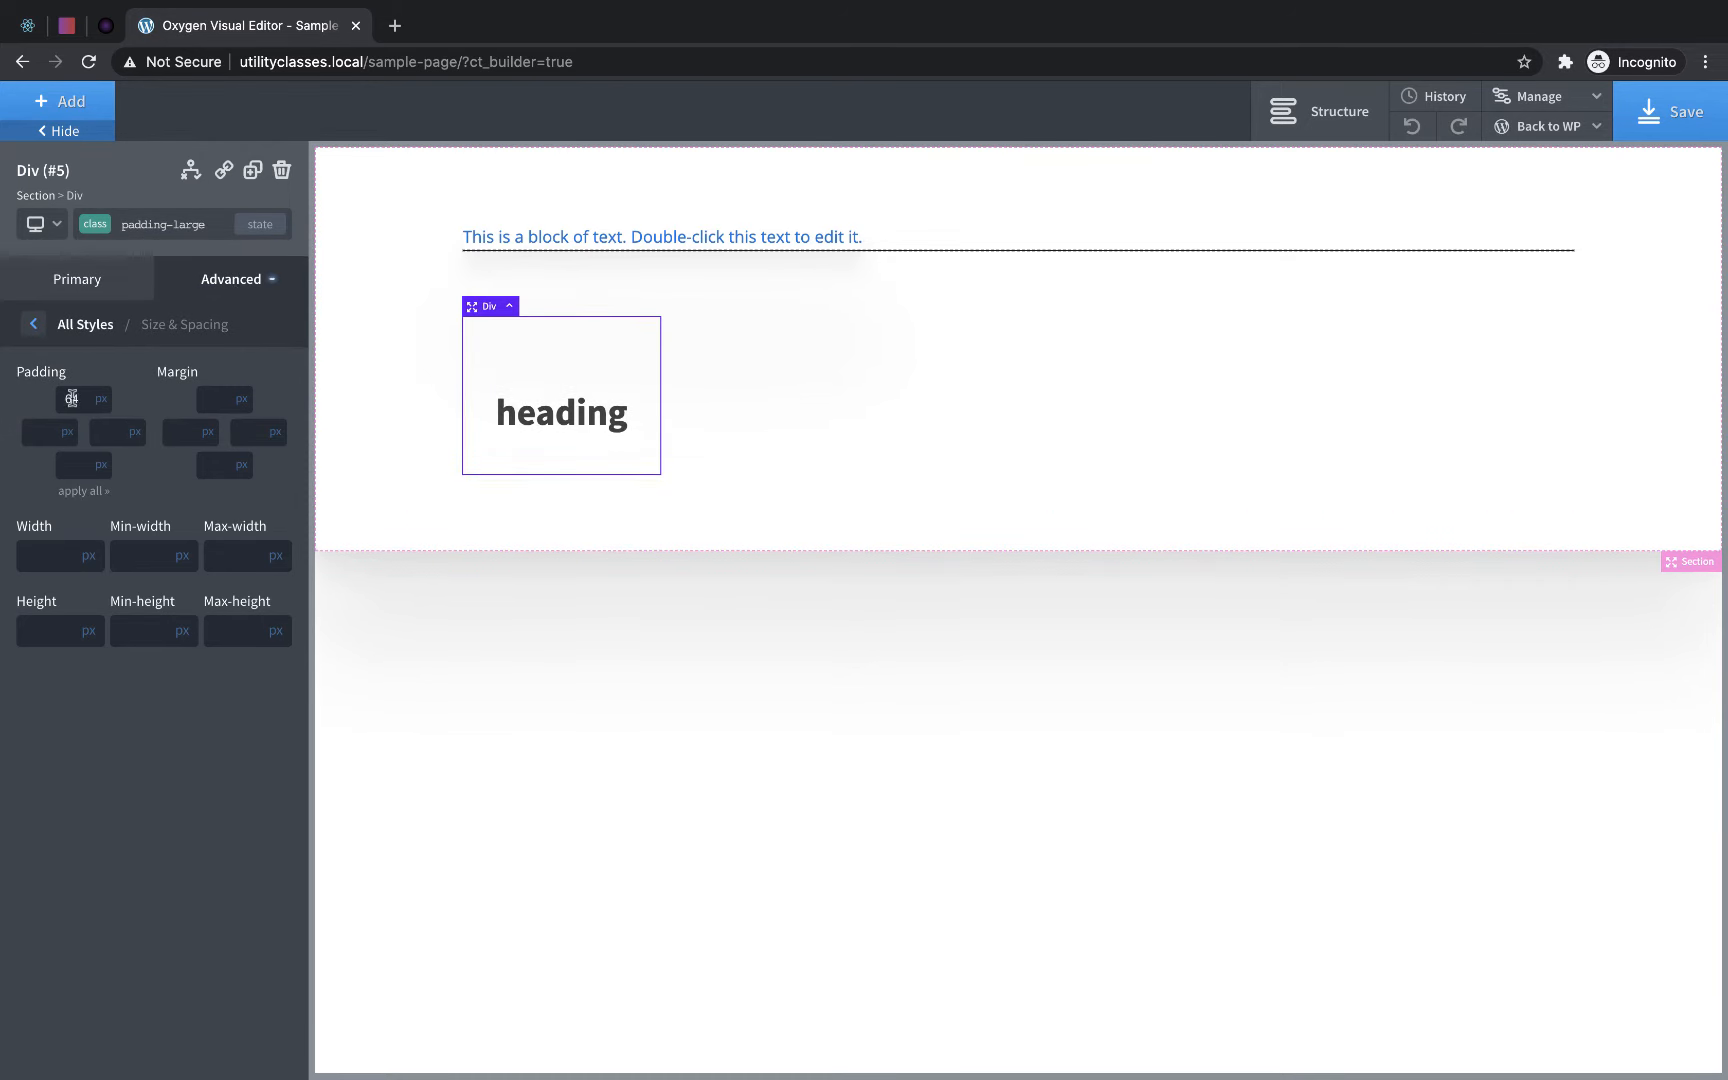
pyautogui.click(80, 490)
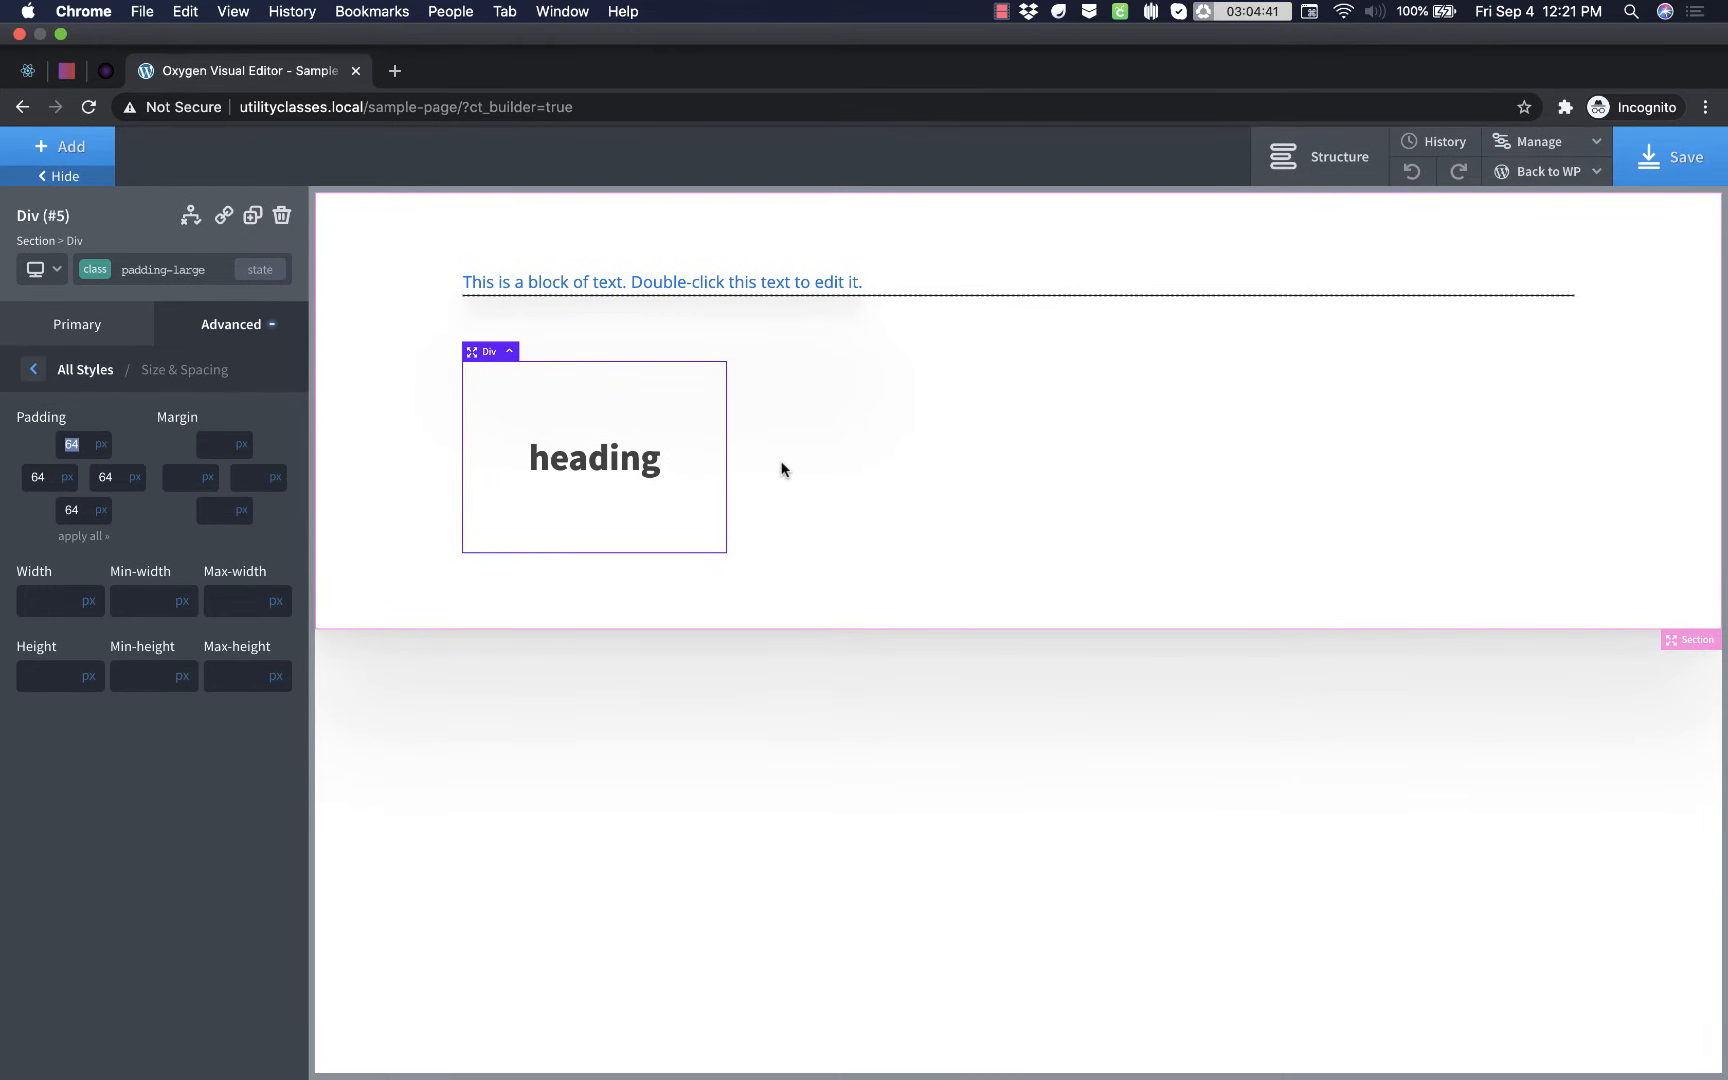
# - Add a new class named bg-color-light to the section and set its background color to #f4f4f4
pyautogui.click(740, 595)
pyautogui.click(150, 272)
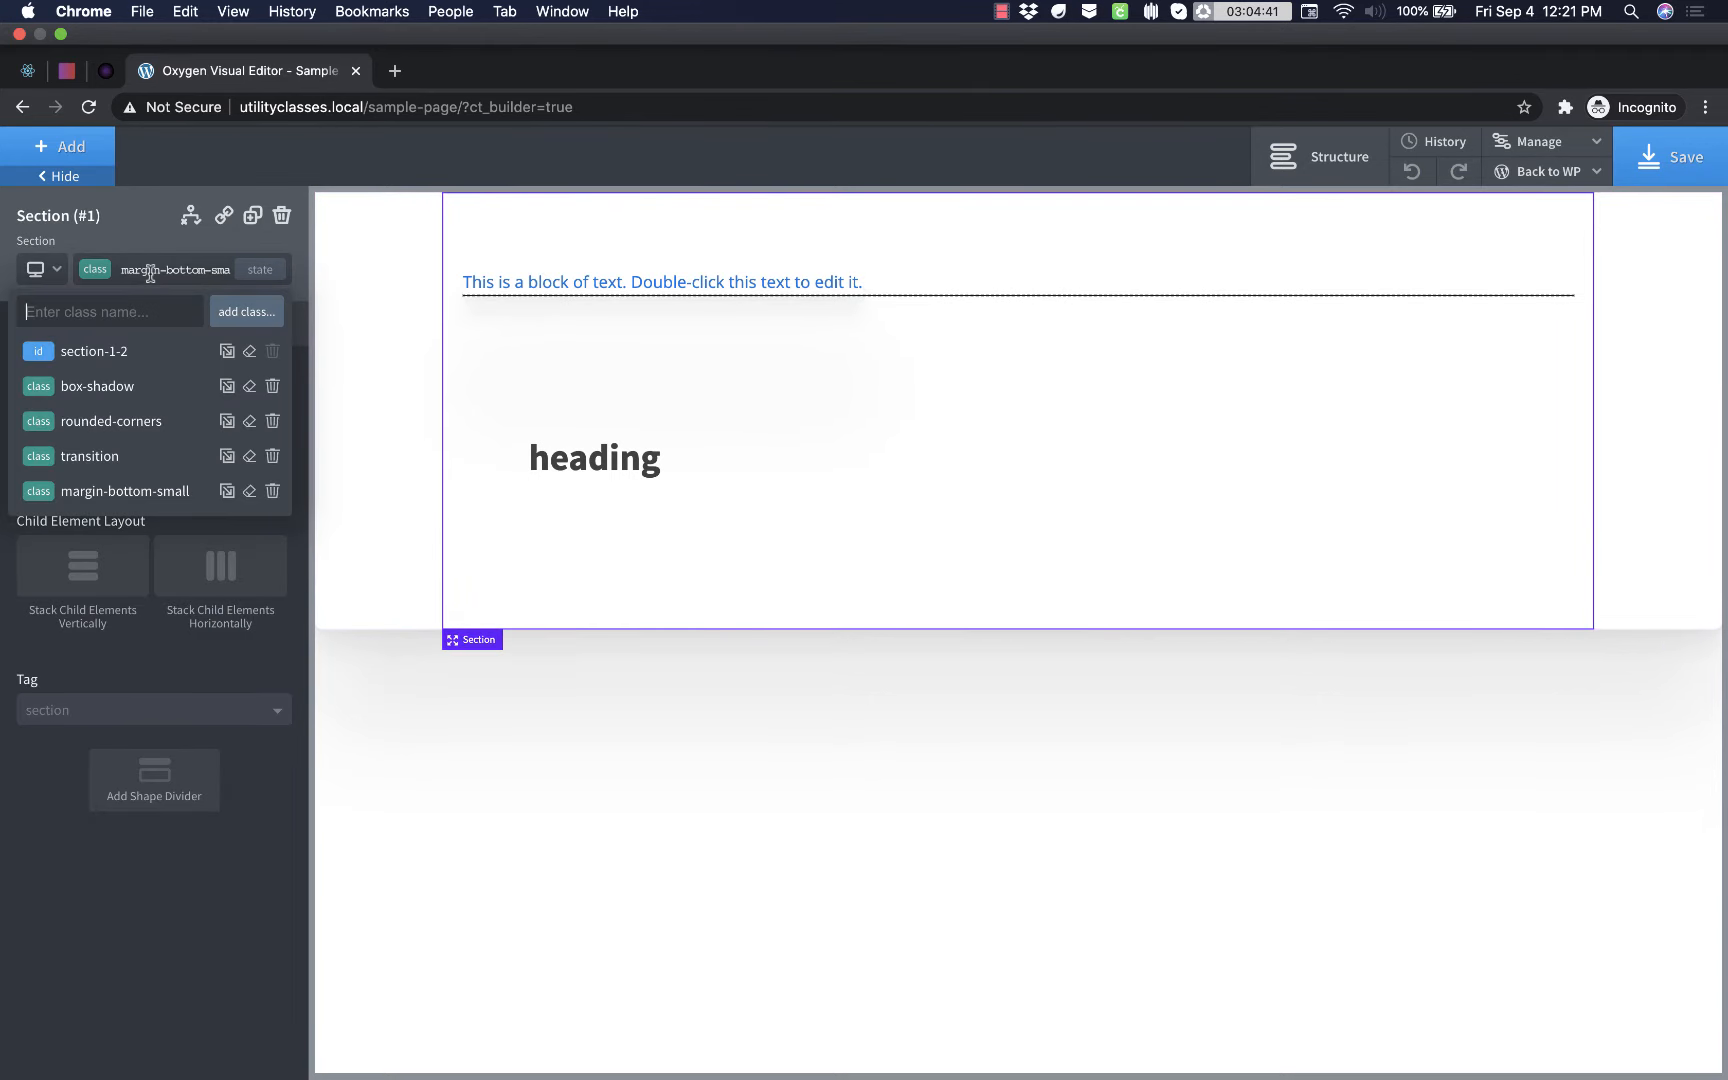
pyautogui.write('bg-color-light')
pyautogui.press('Return')
pyautogui.click(33, 475)
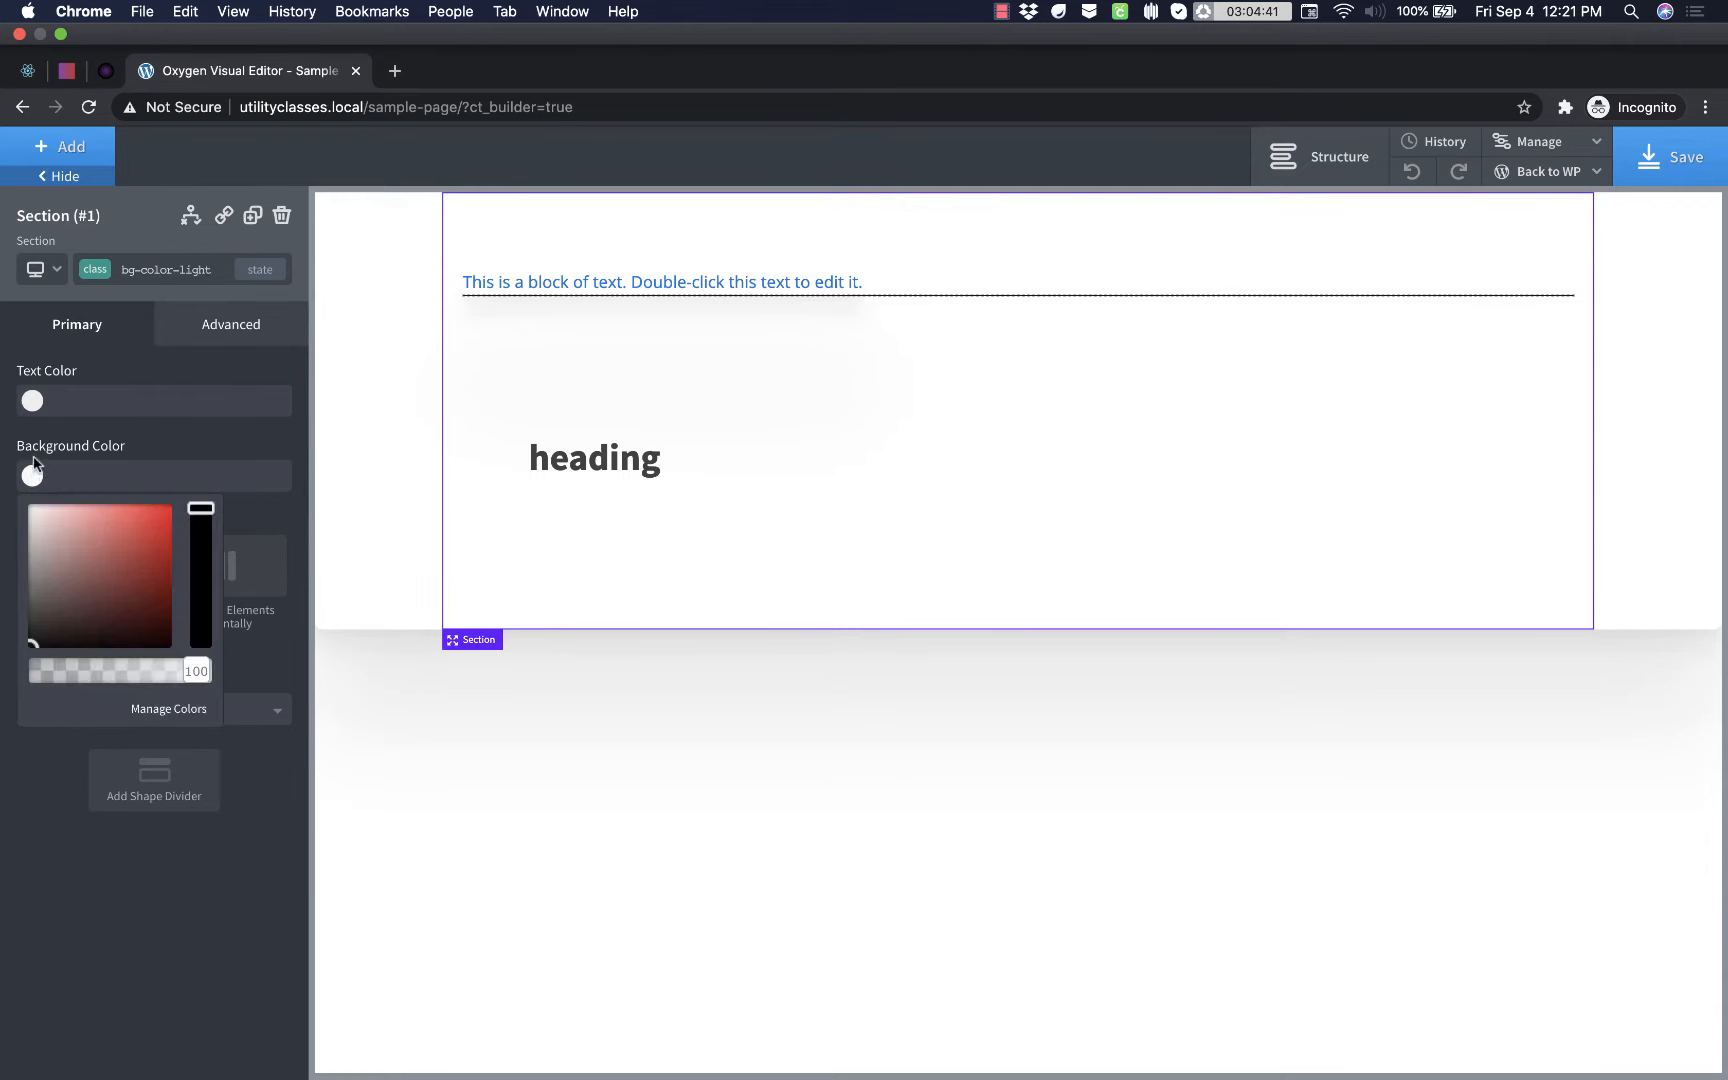
pyautogui.click(36, 521)
pyautogui.moveTo(36, 521); pyautogui.dragTo(12, 510)
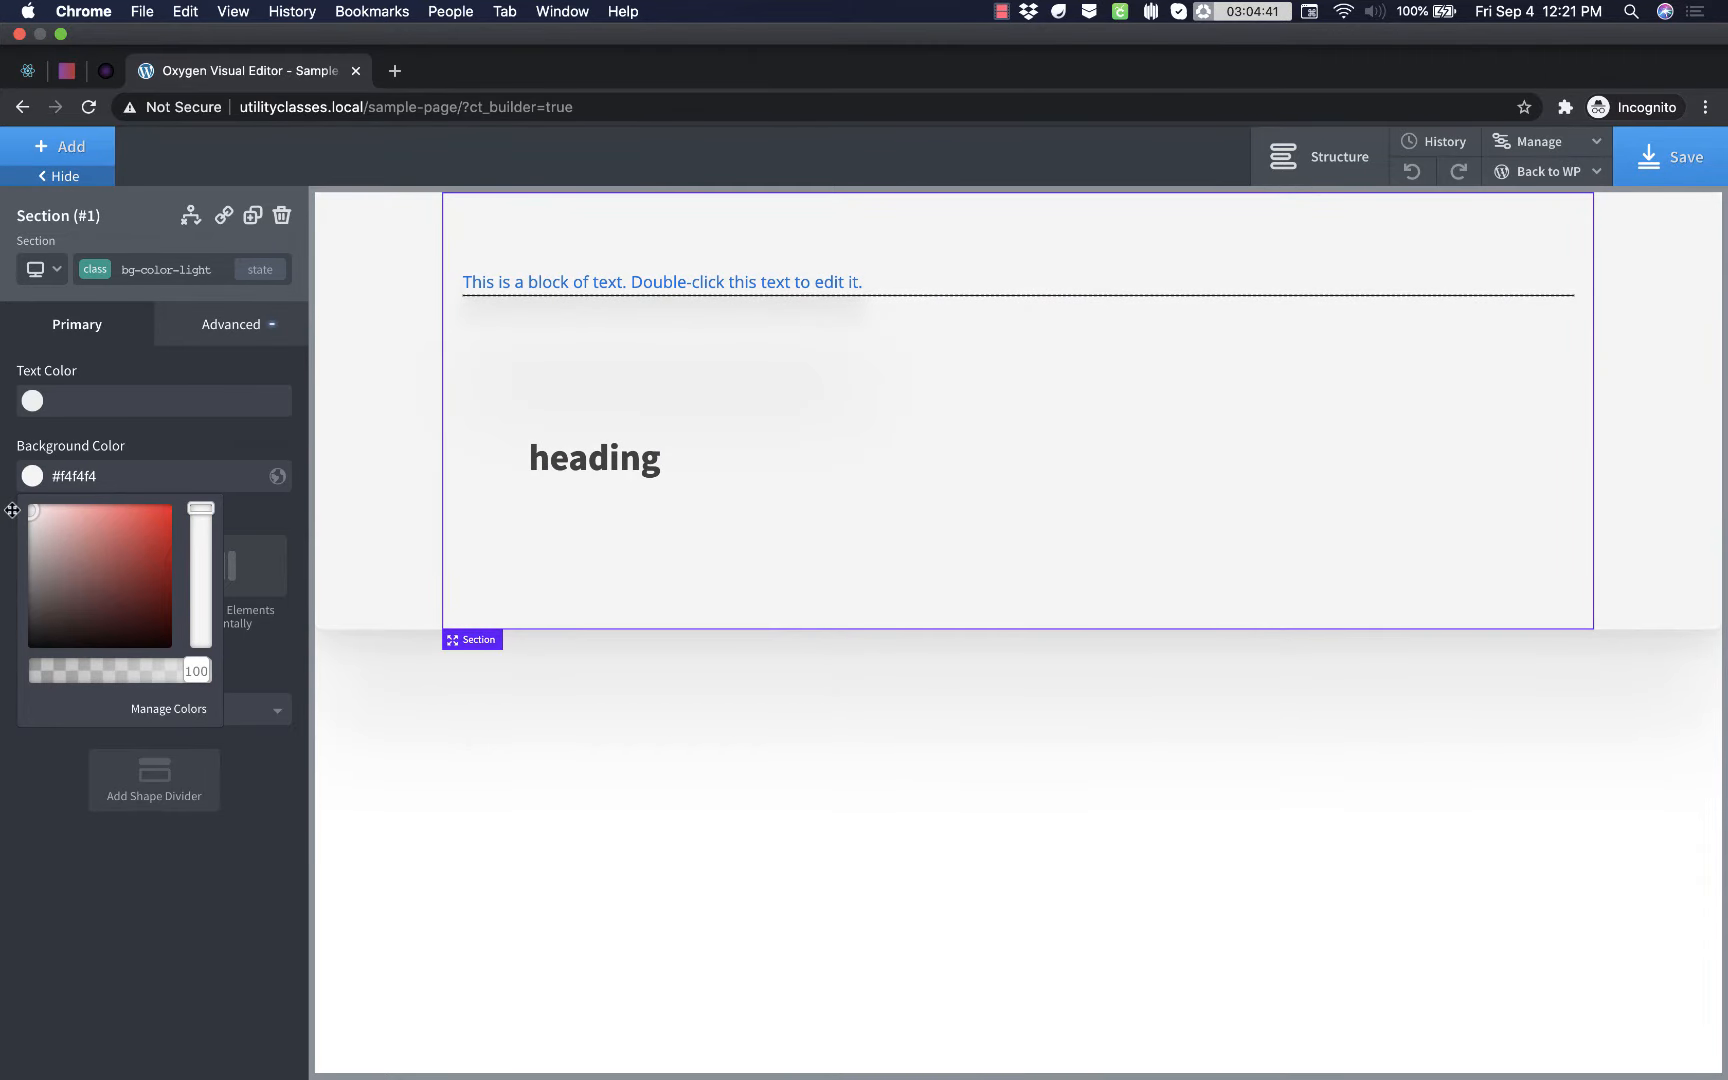
# - Add a new class named bg-color-dark to the section and set its background color to #191919 from the clipboard
pyautogui.click(148, 278)
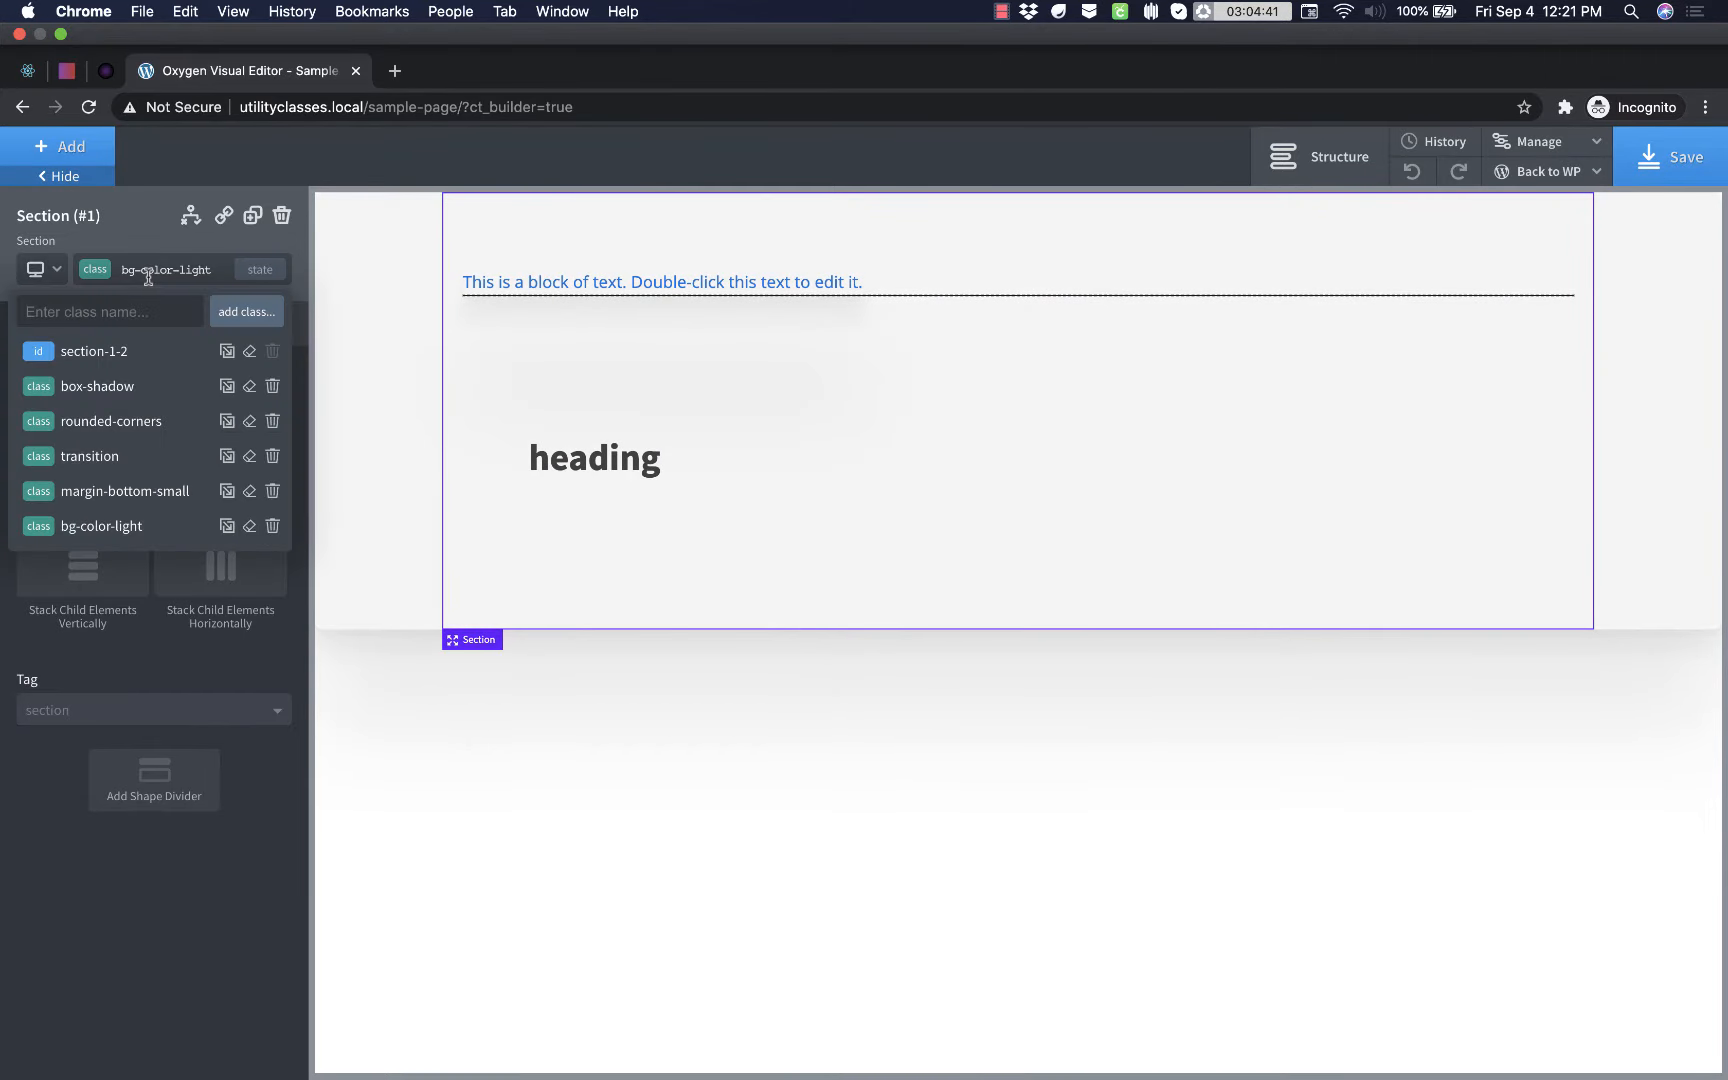
pyautogui.write('bg-color-dark')
pyautogui.press('Return')
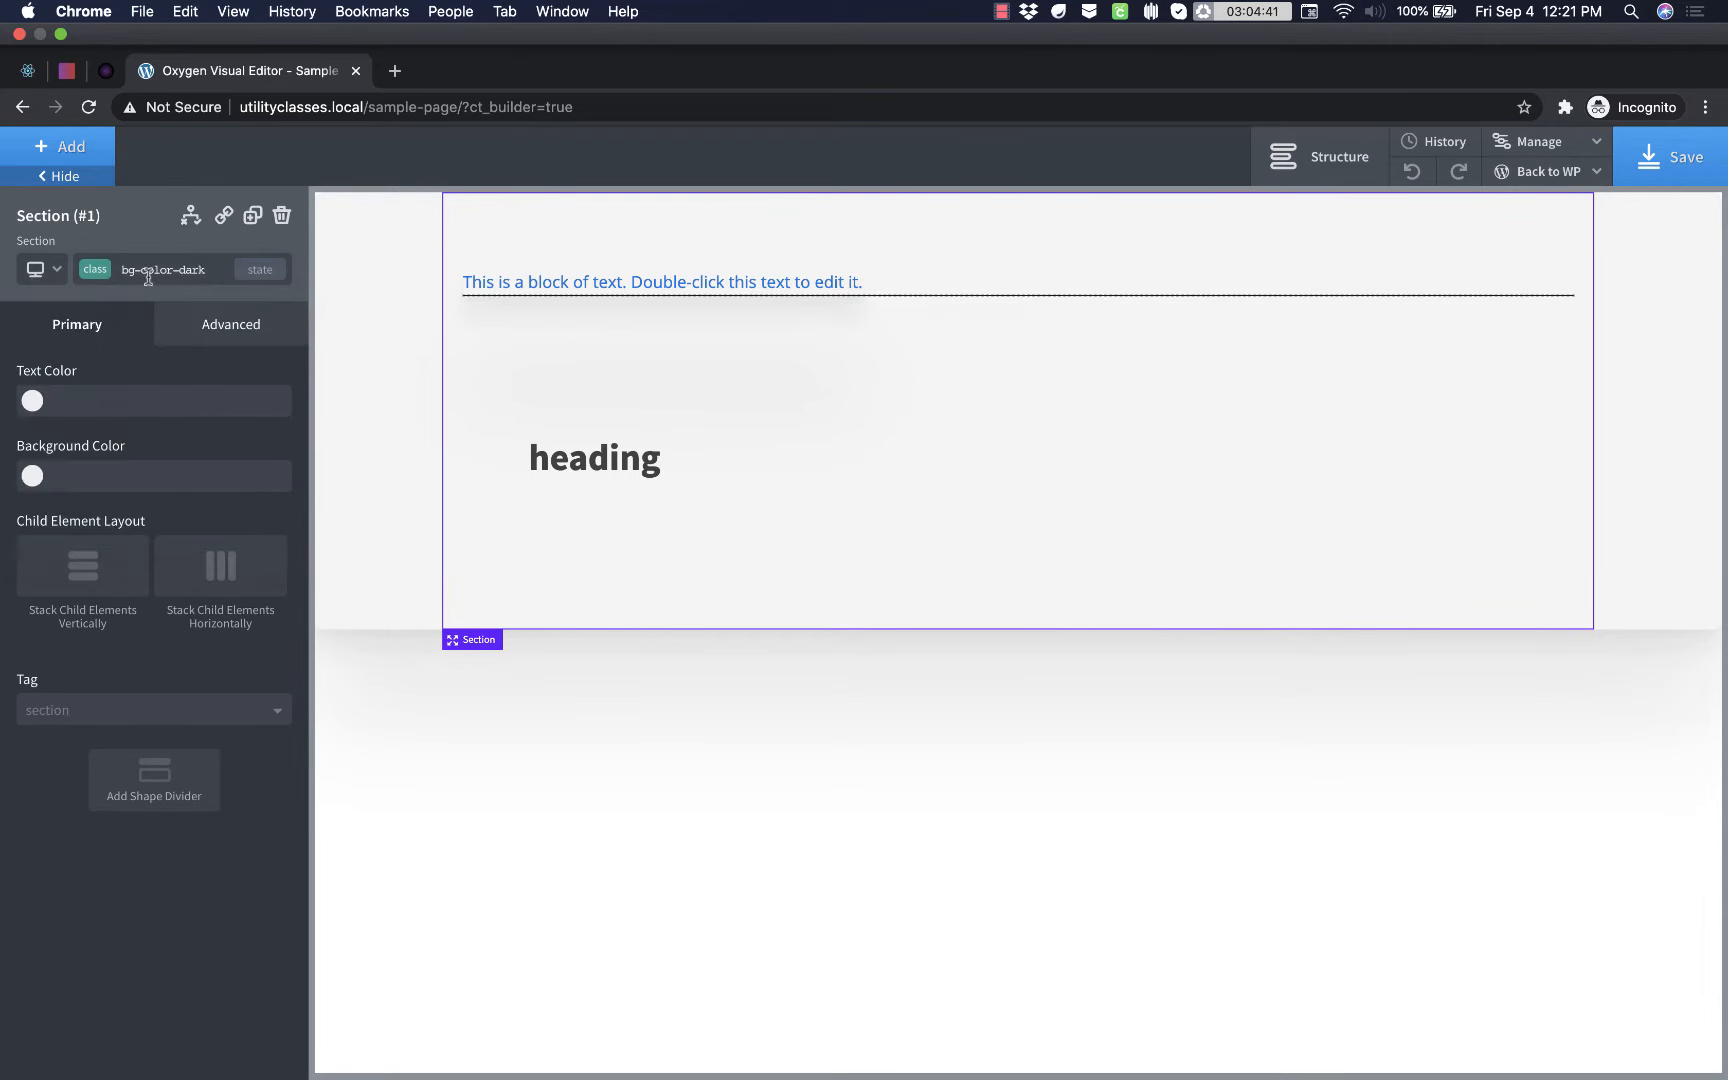
pyautogui.scroll(-3, 372, 10)
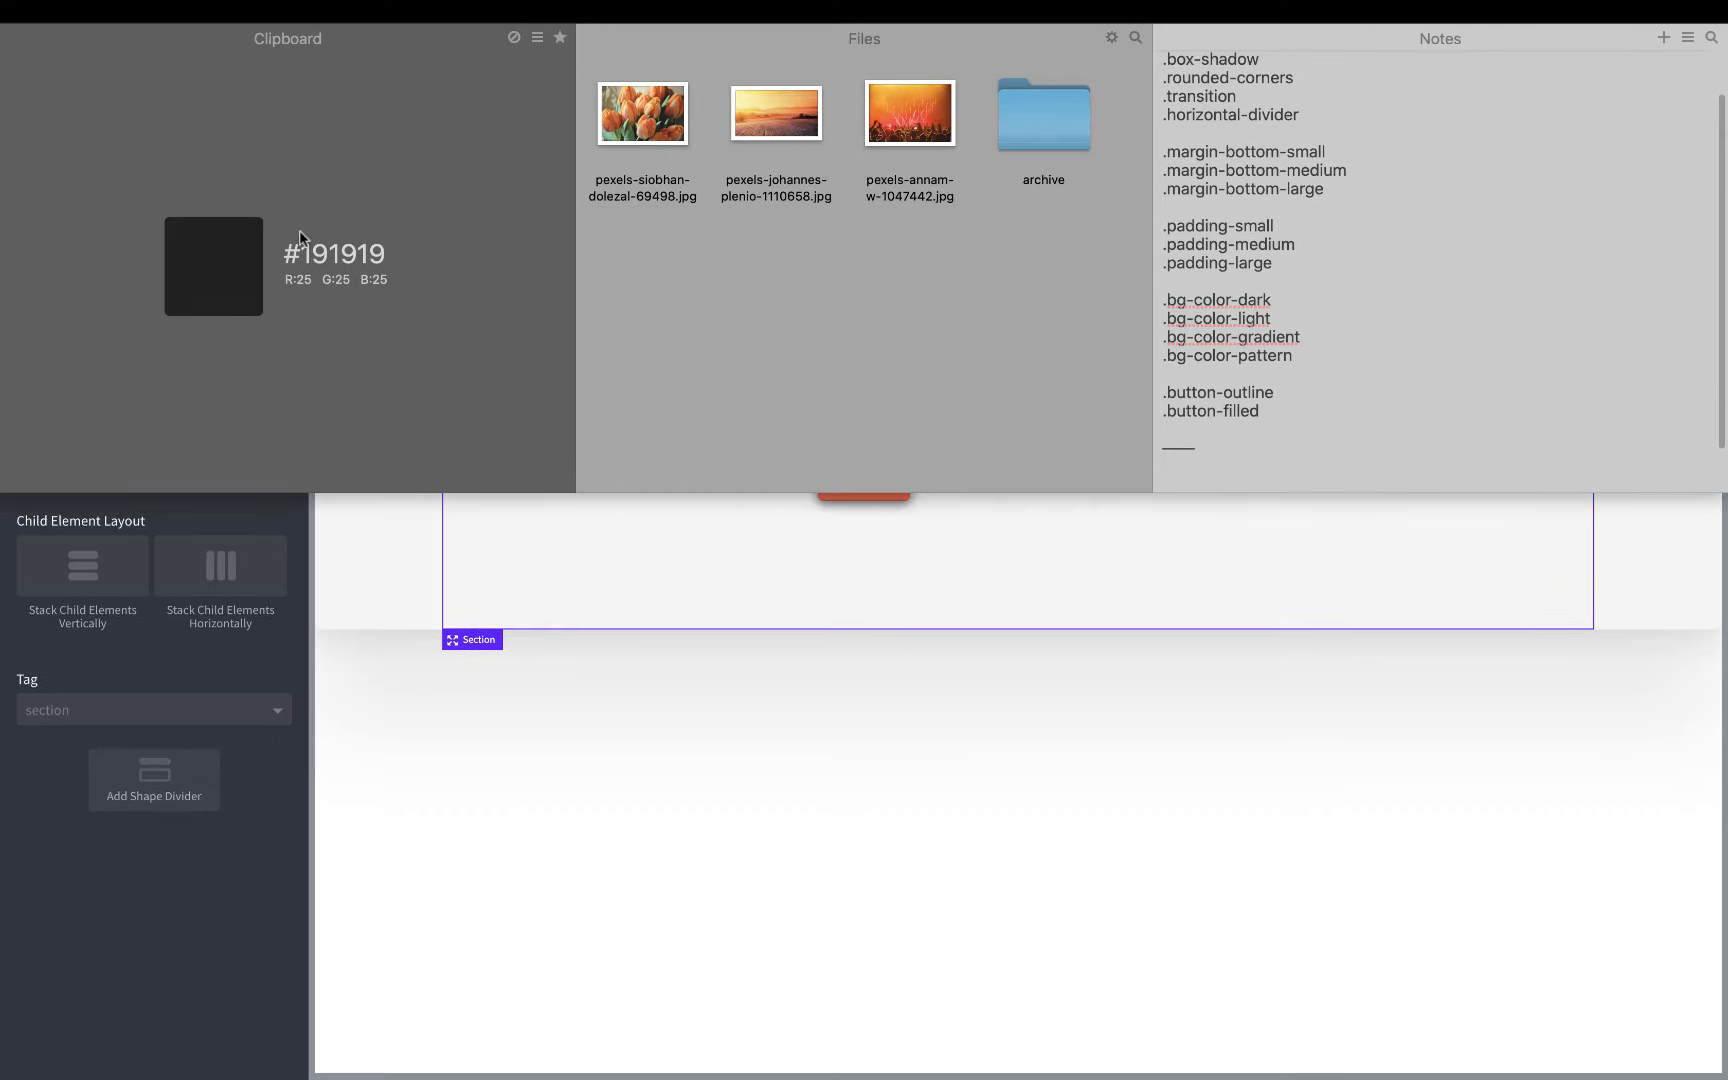
pyautogui.click(50, 835)
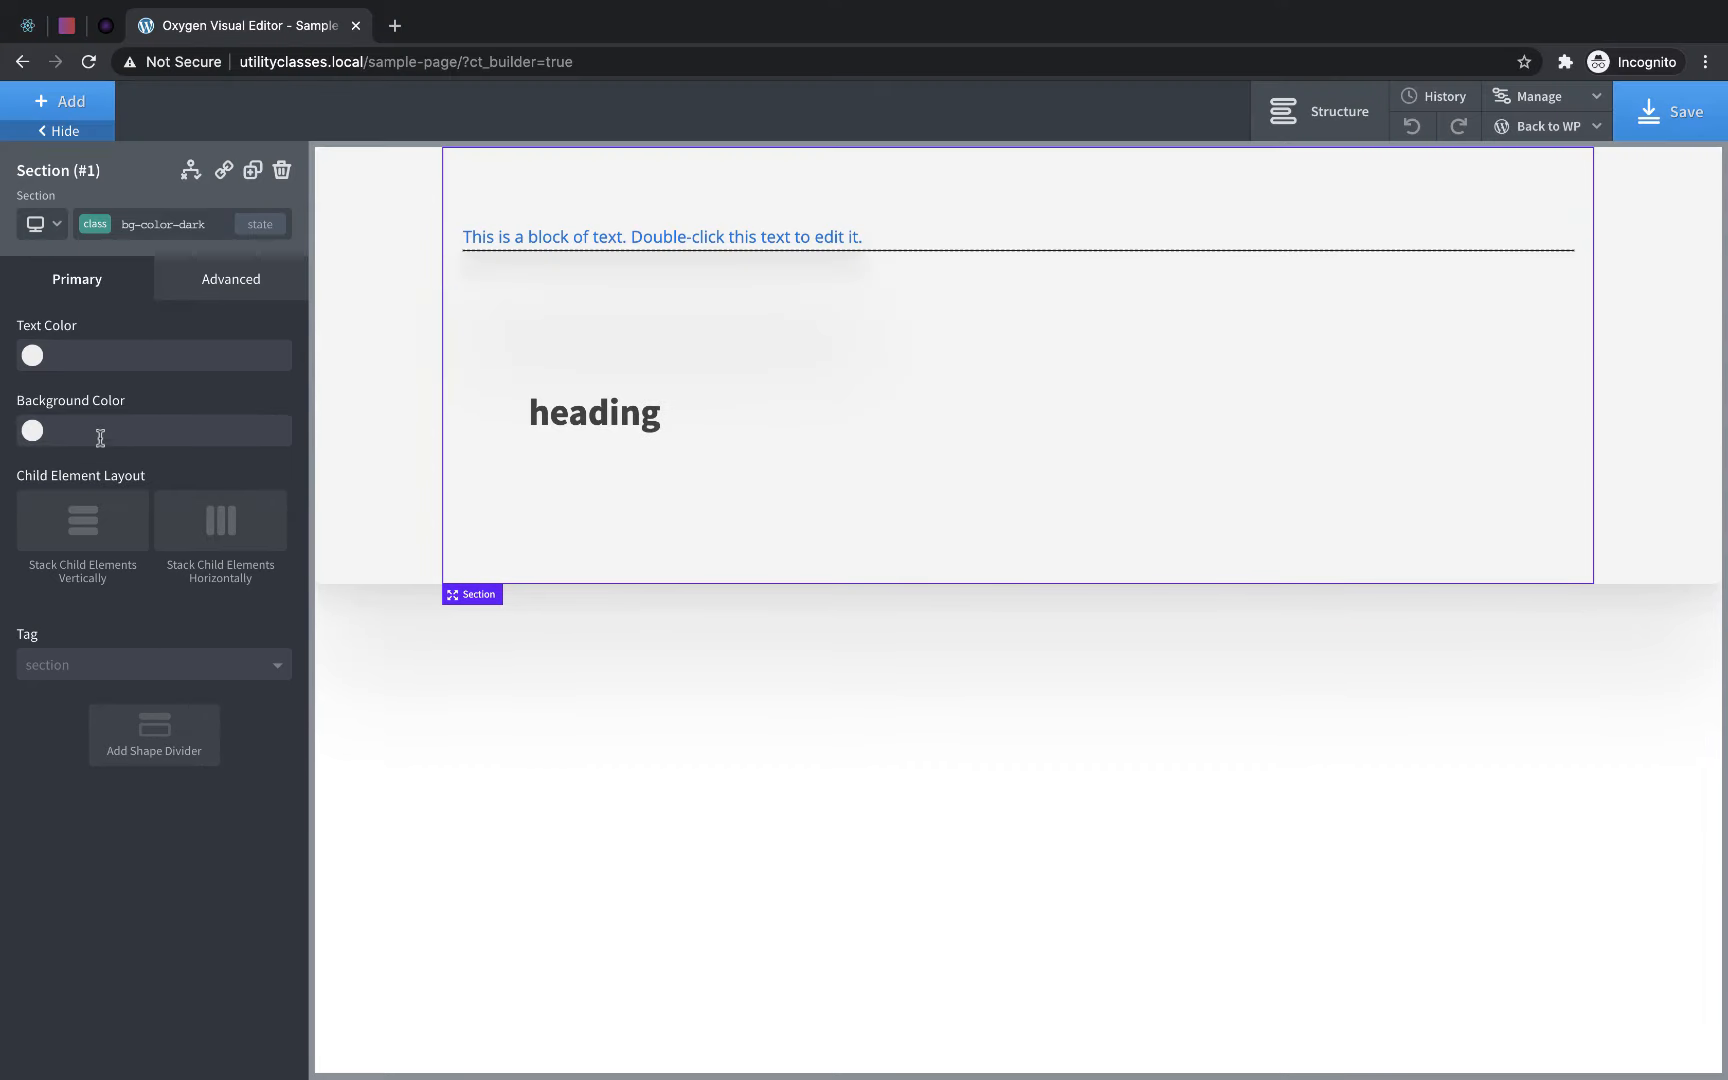
pyautogui.click(98, 434)
pyautogui.write('#191919')
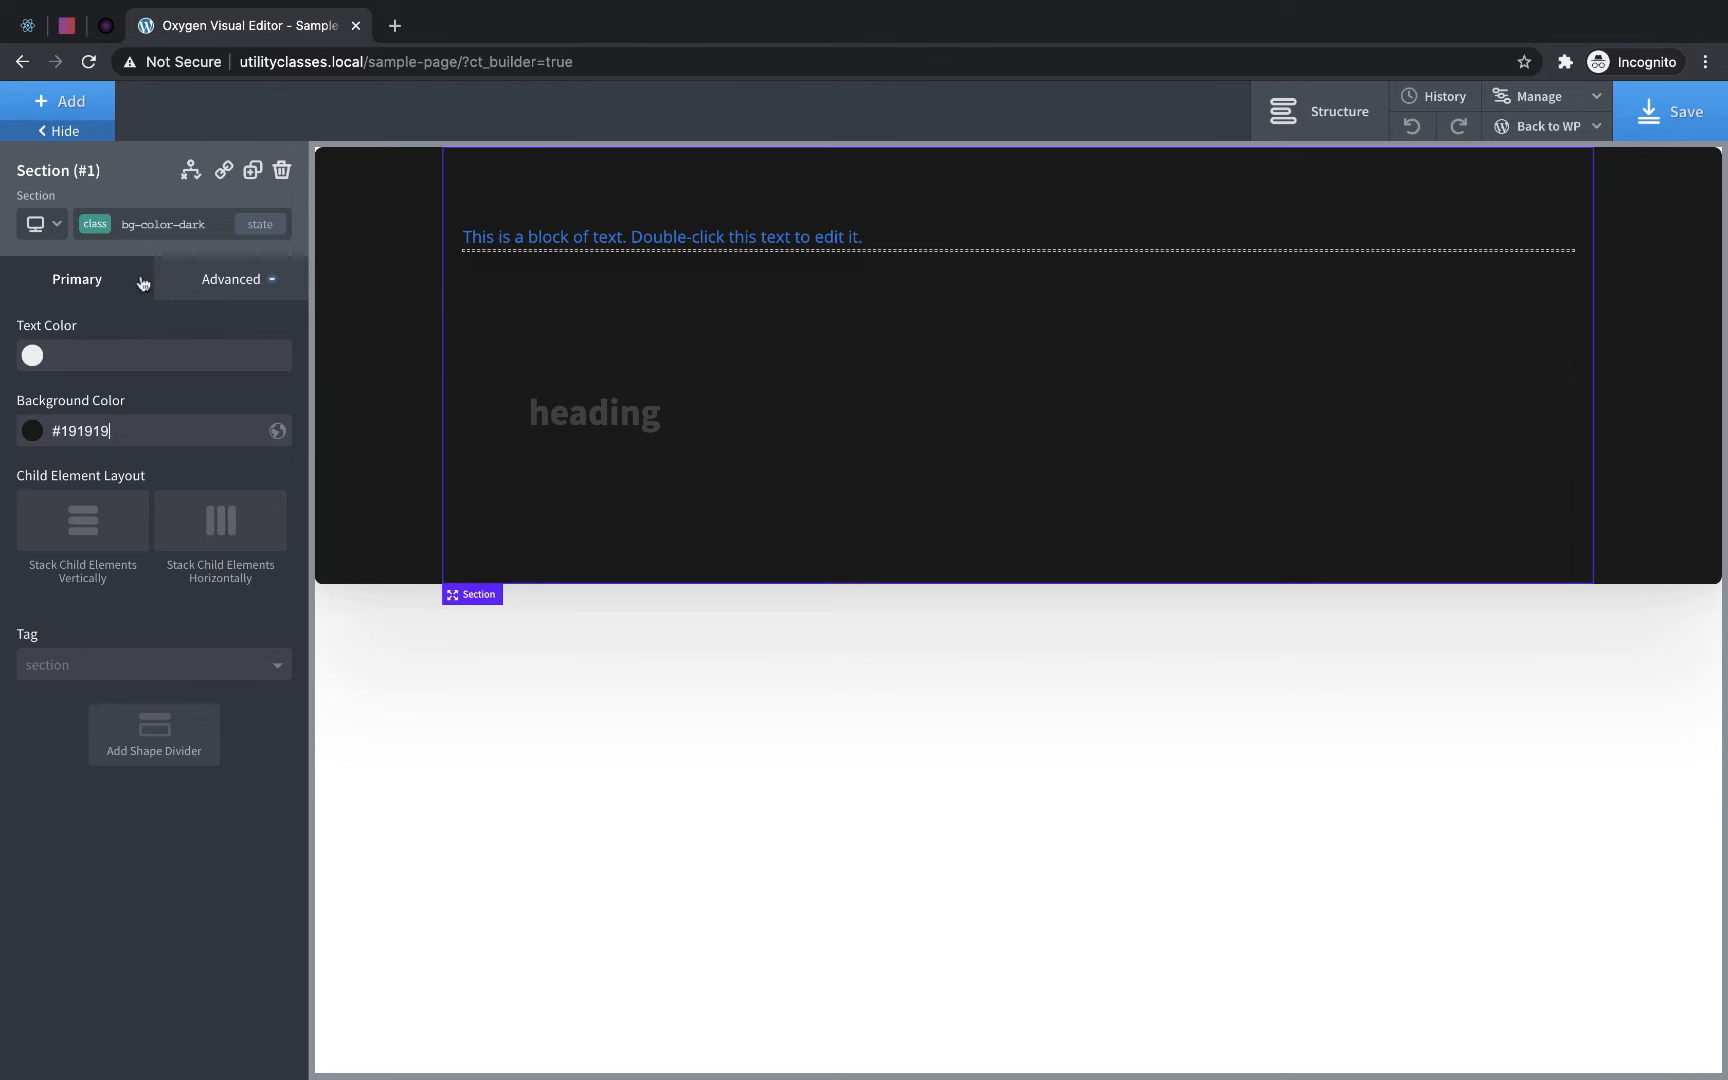
# - Add a new class named bg-color-gradient to the section
pyautogui.click(157, 221)
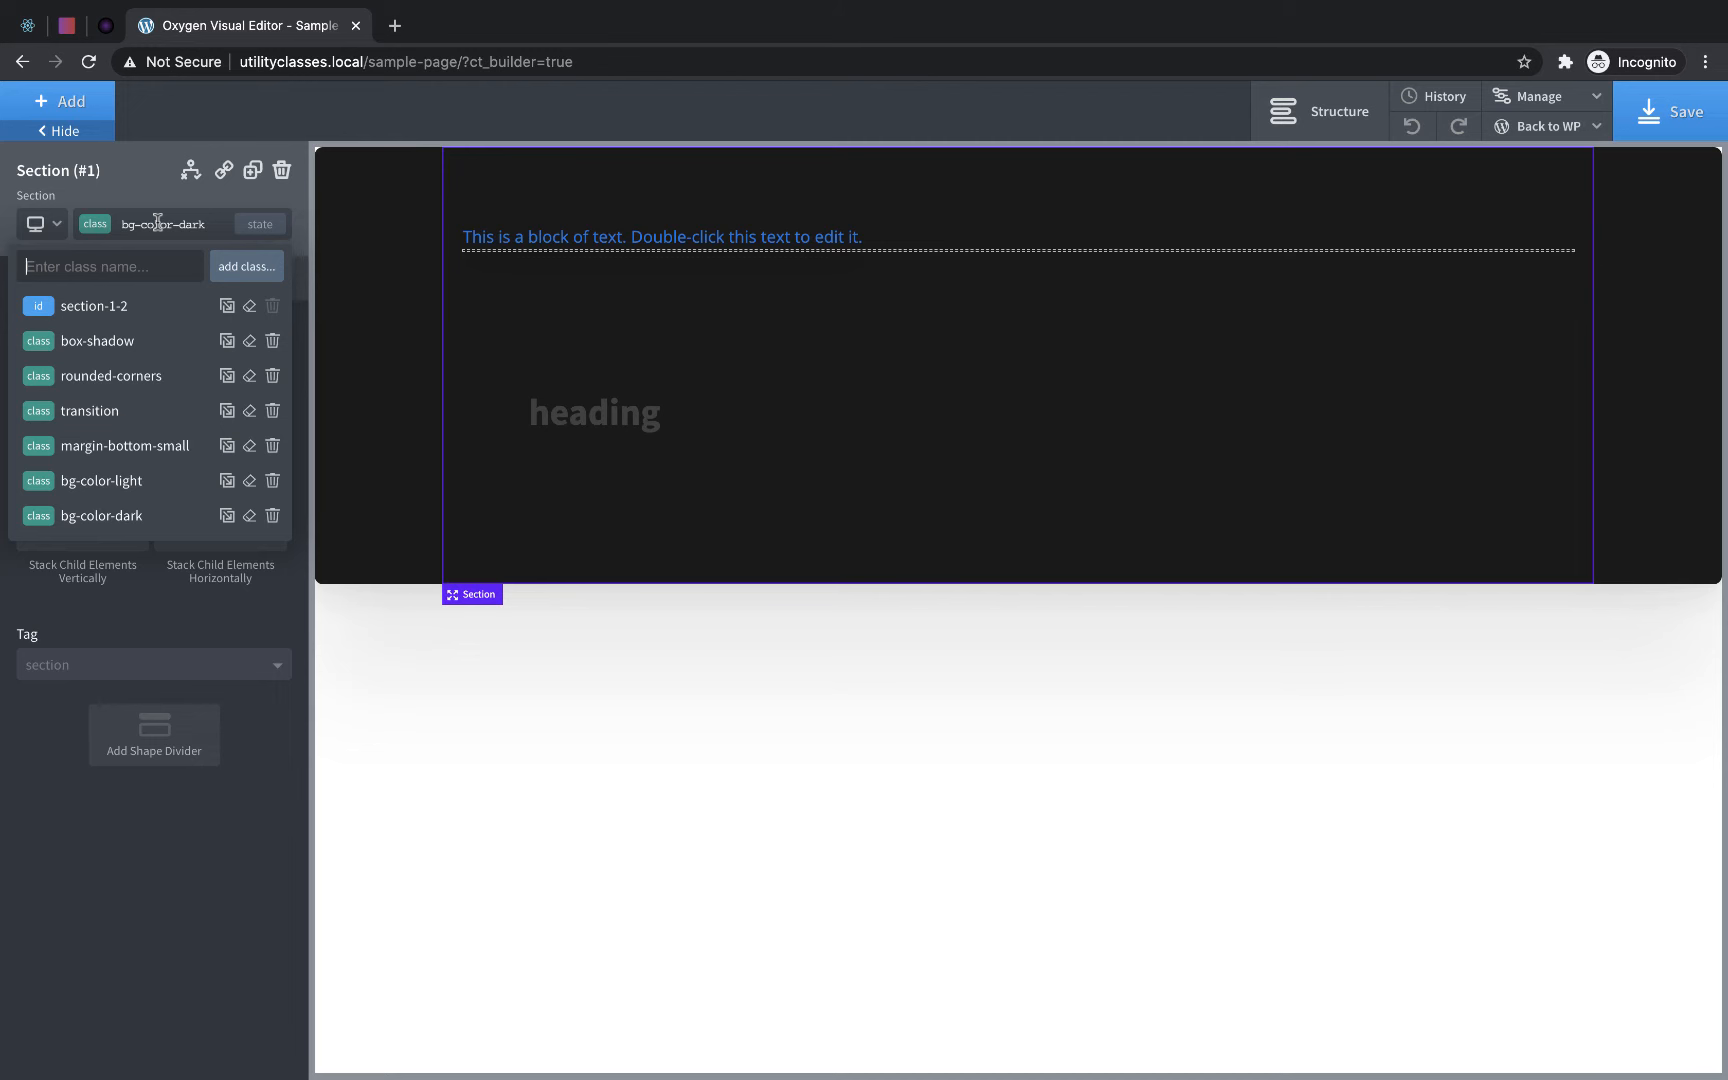
pyautogui.write('bg-color-gradient')
pyautogui.press('Return')
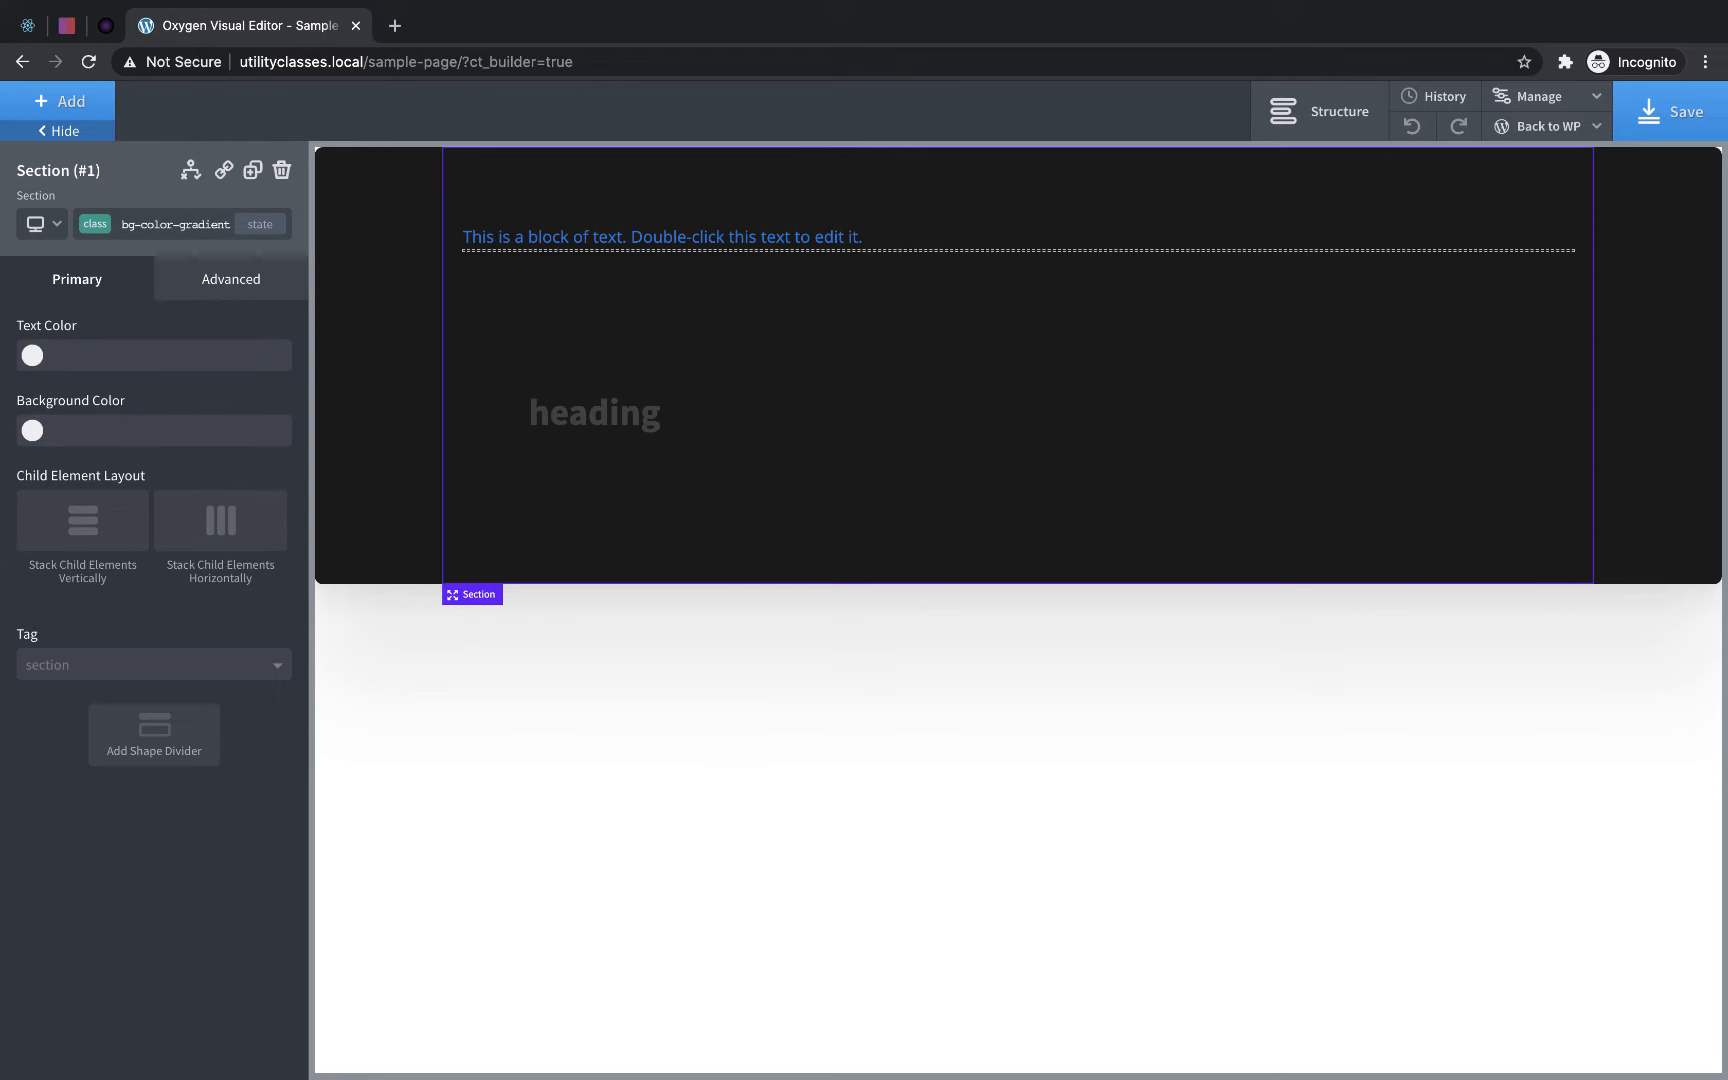
# - Copy #ee0979 from the uiGradients page and use it as the first background gradient color of the bg-color-gradient class
pyautogui.click(63, 30)
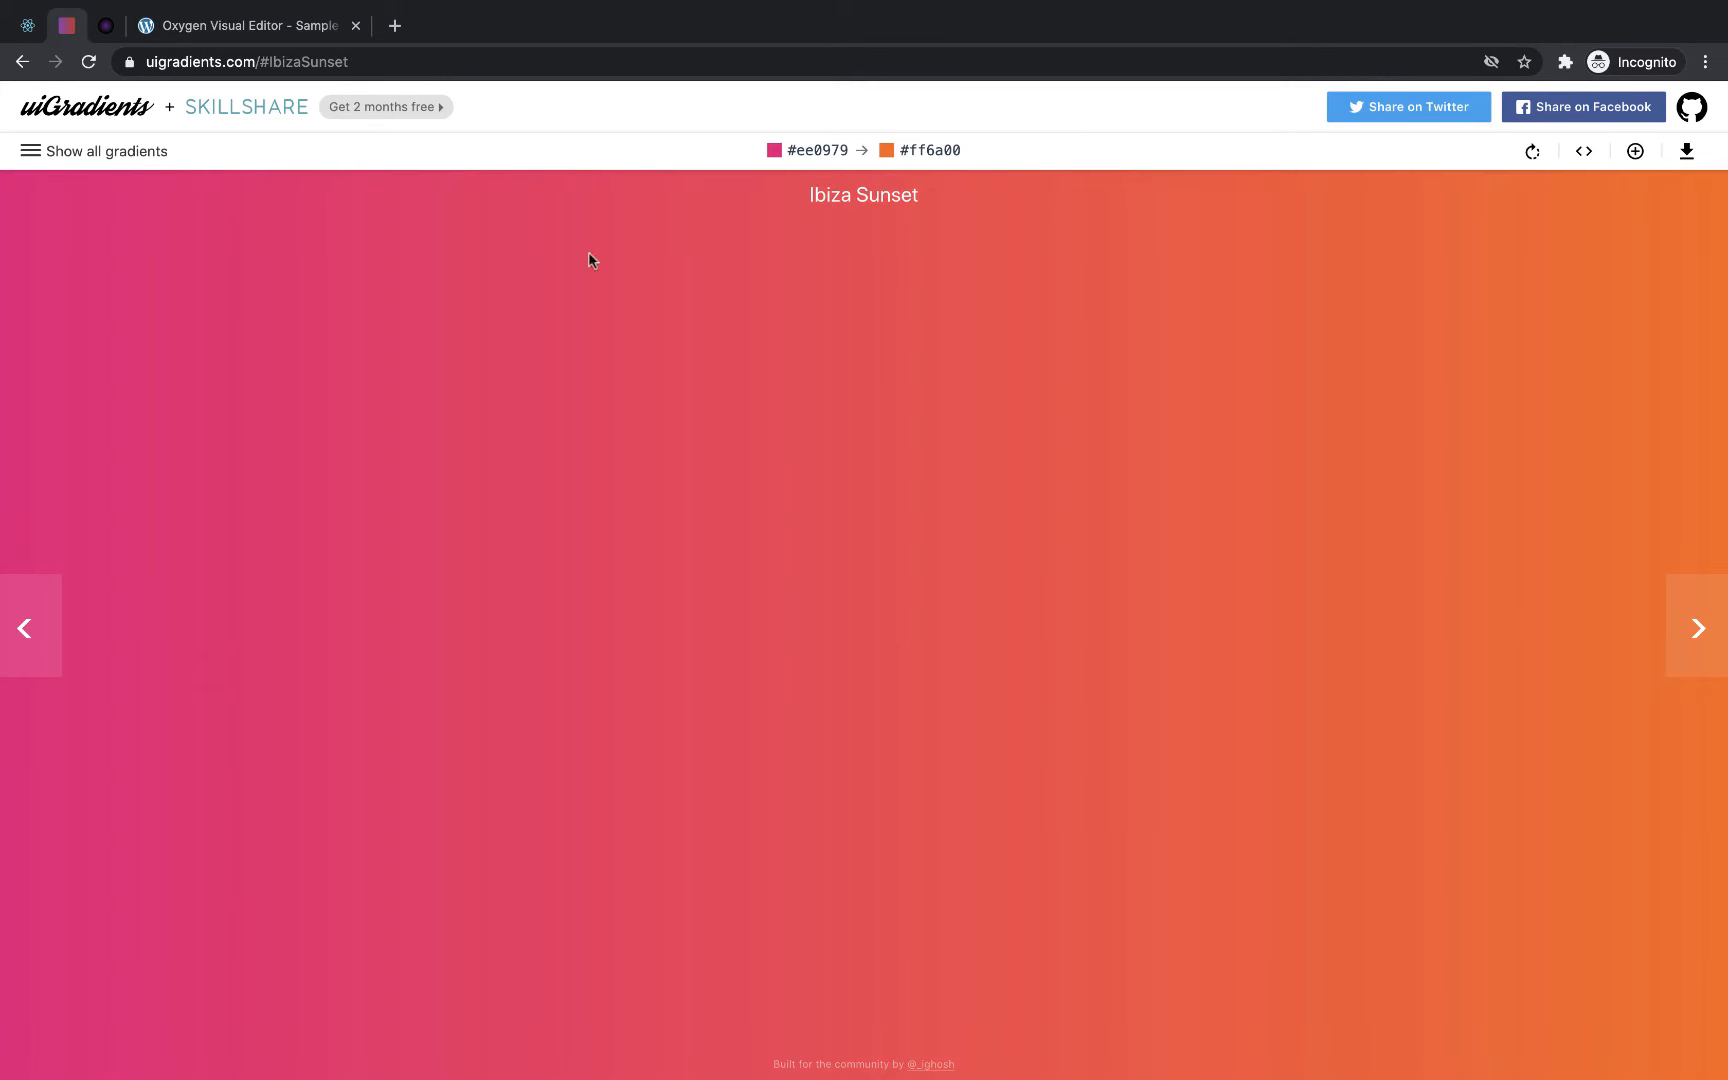
pyautogui.click(816, 152)
pyautogui.click(278, 22)
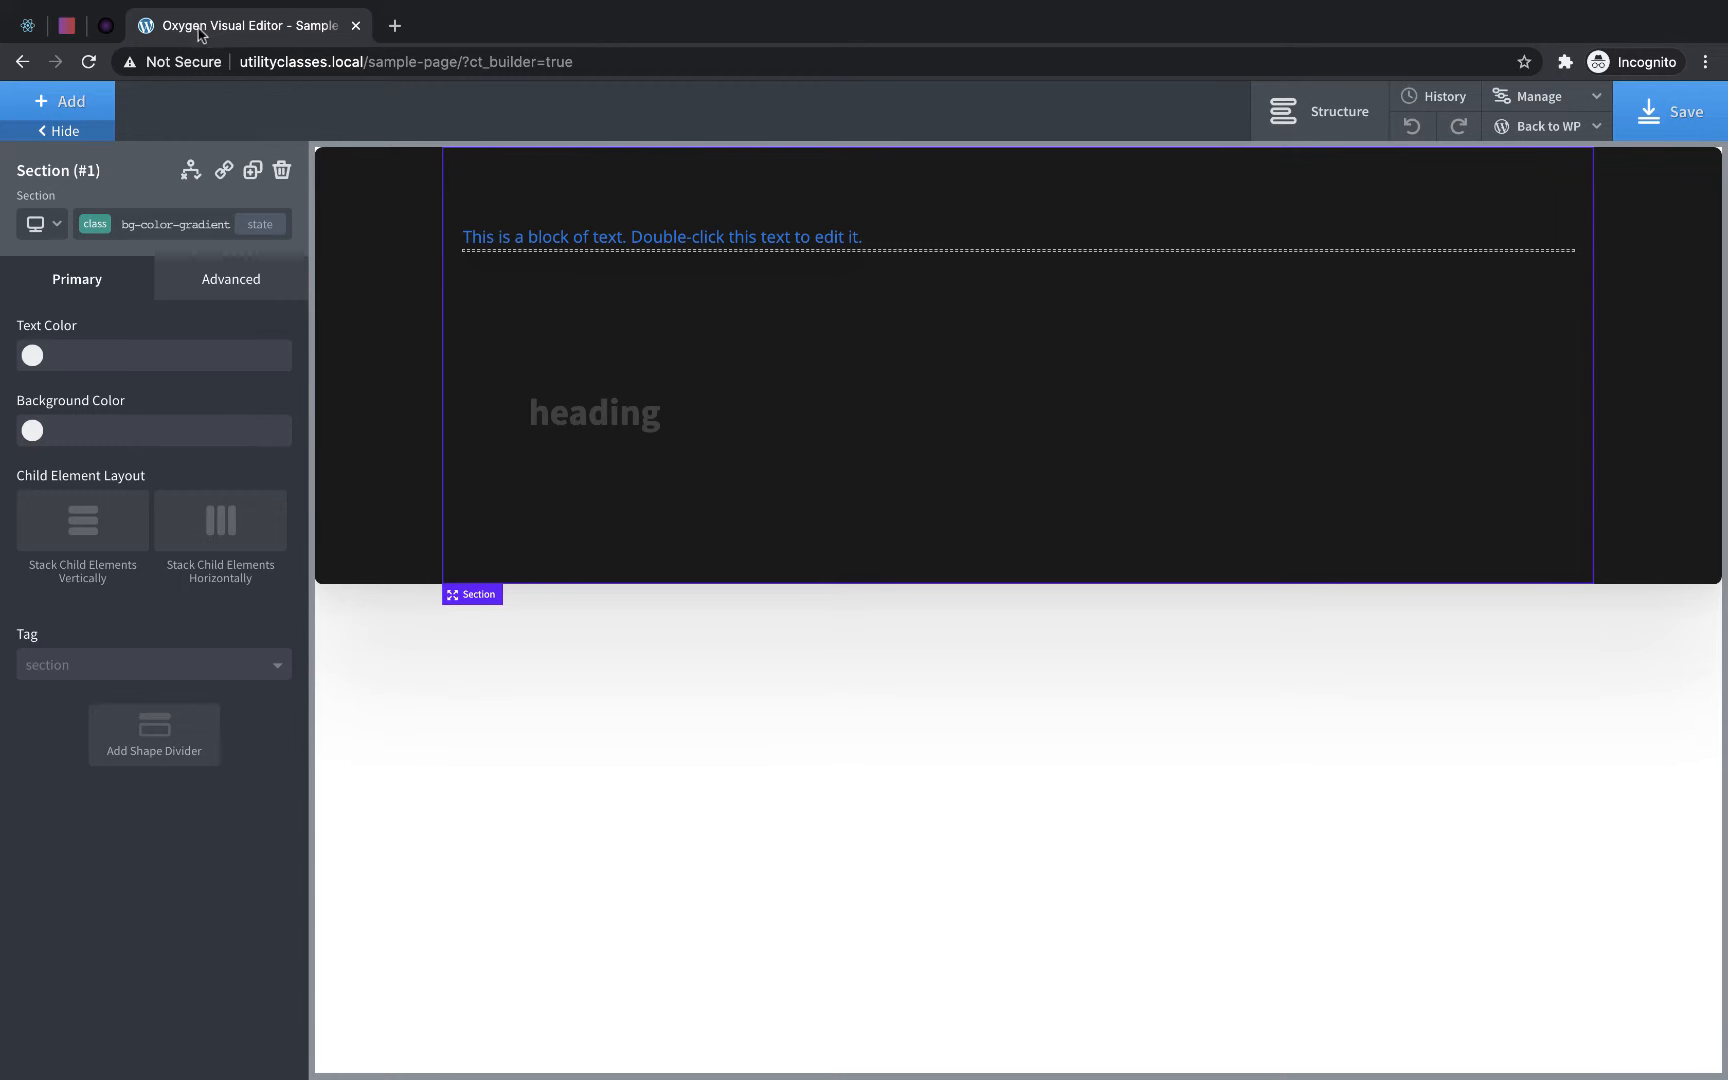
pyautogui.click(200, 275)
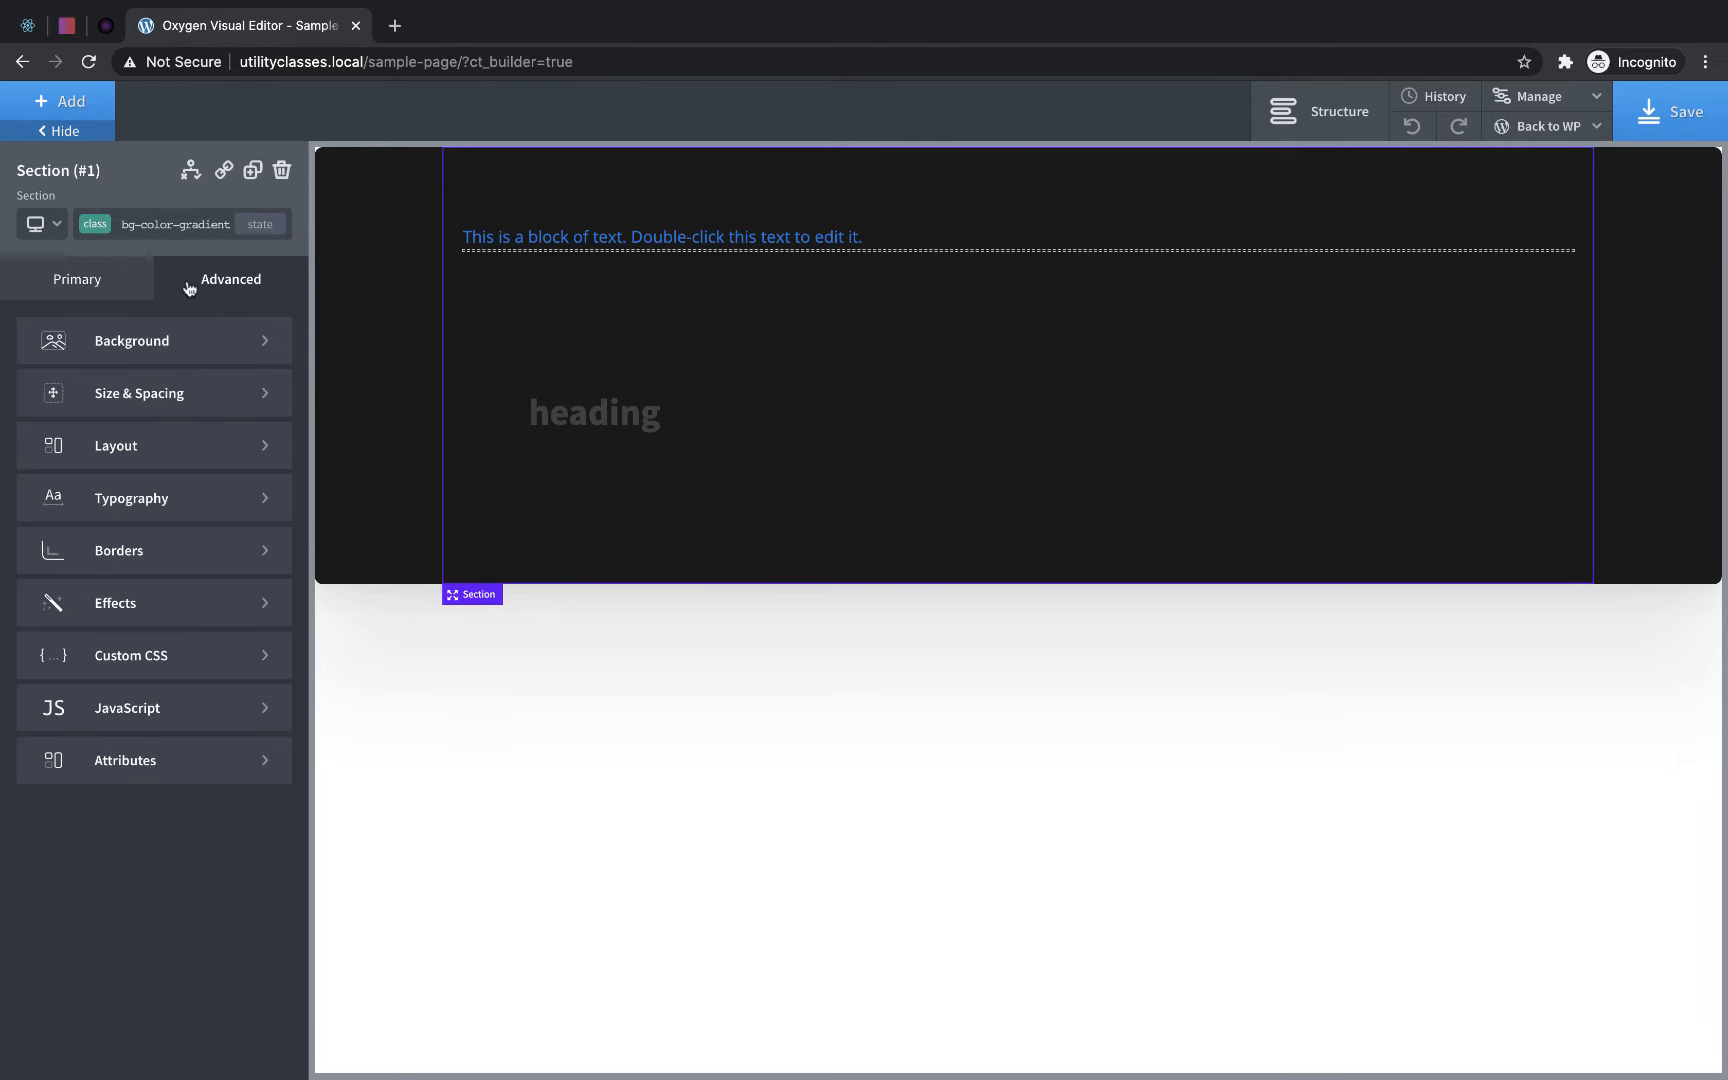
pyautogui.click(158, 339)
pyautogui.scroll(-2, 150, 800)
pyautogui.click(113, 1063)
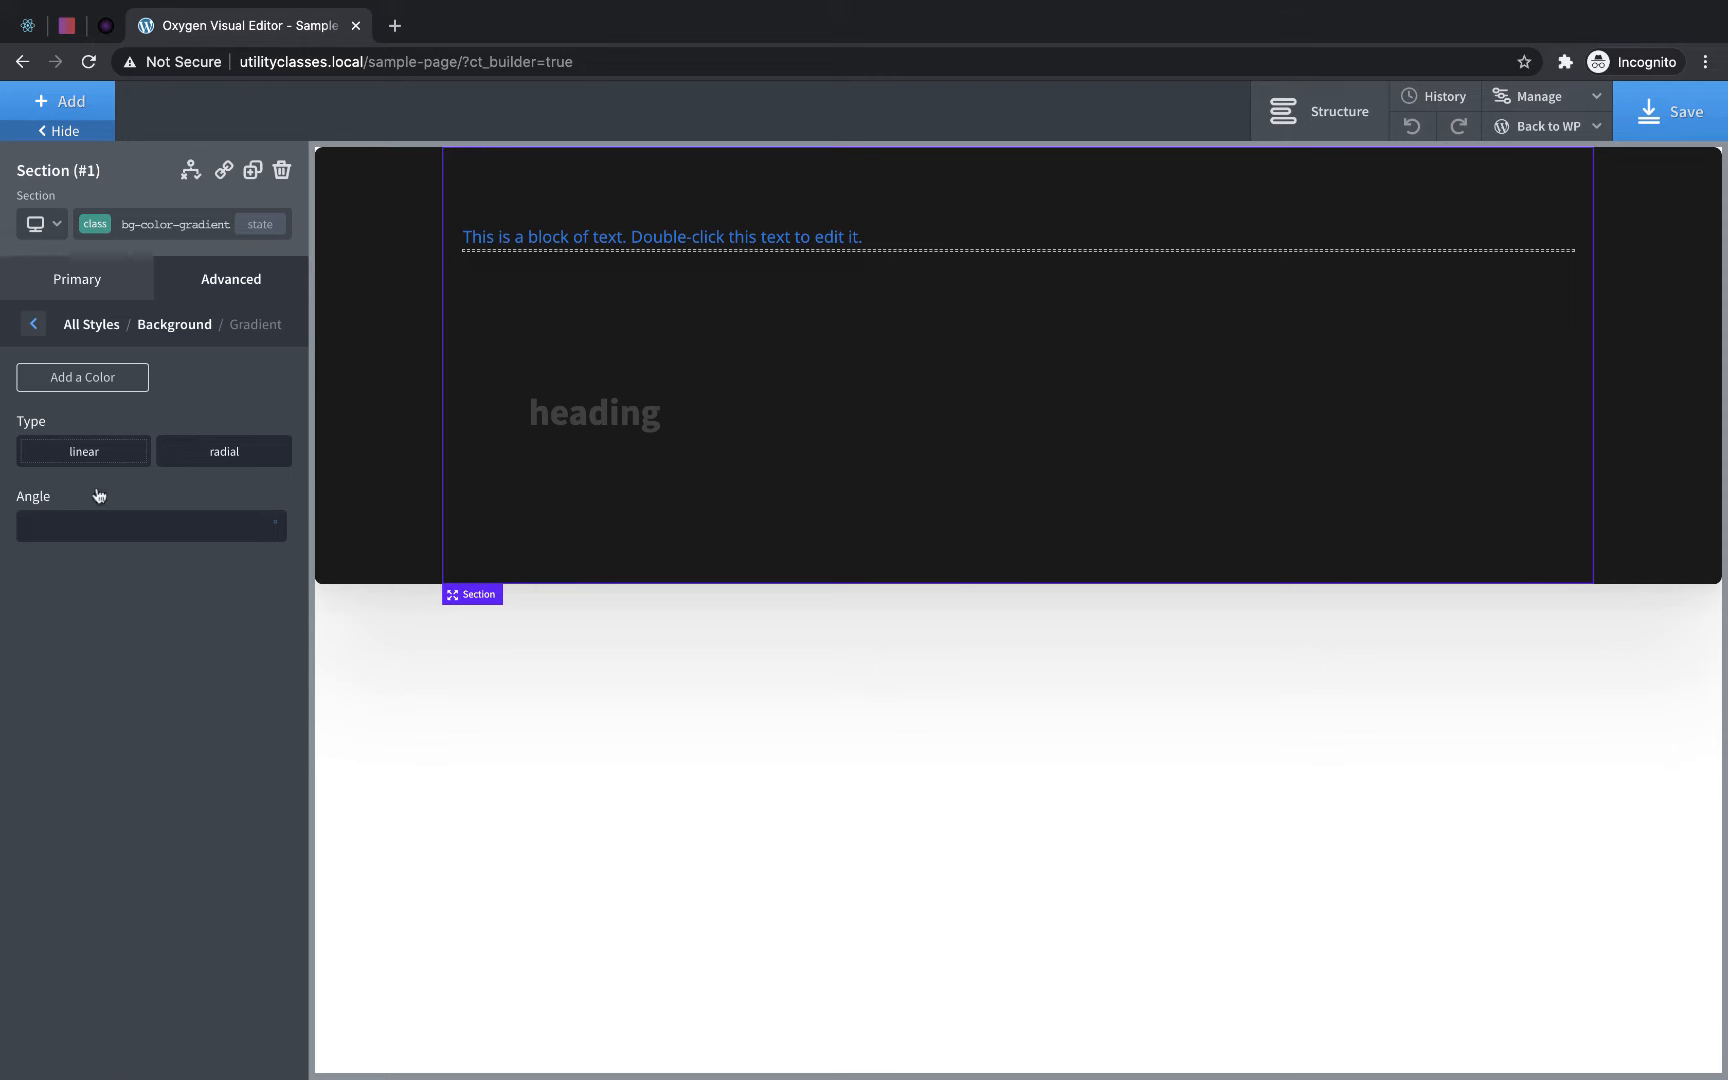
pyautogui.click(92, 376)
pyautogui.write('#ee0979')
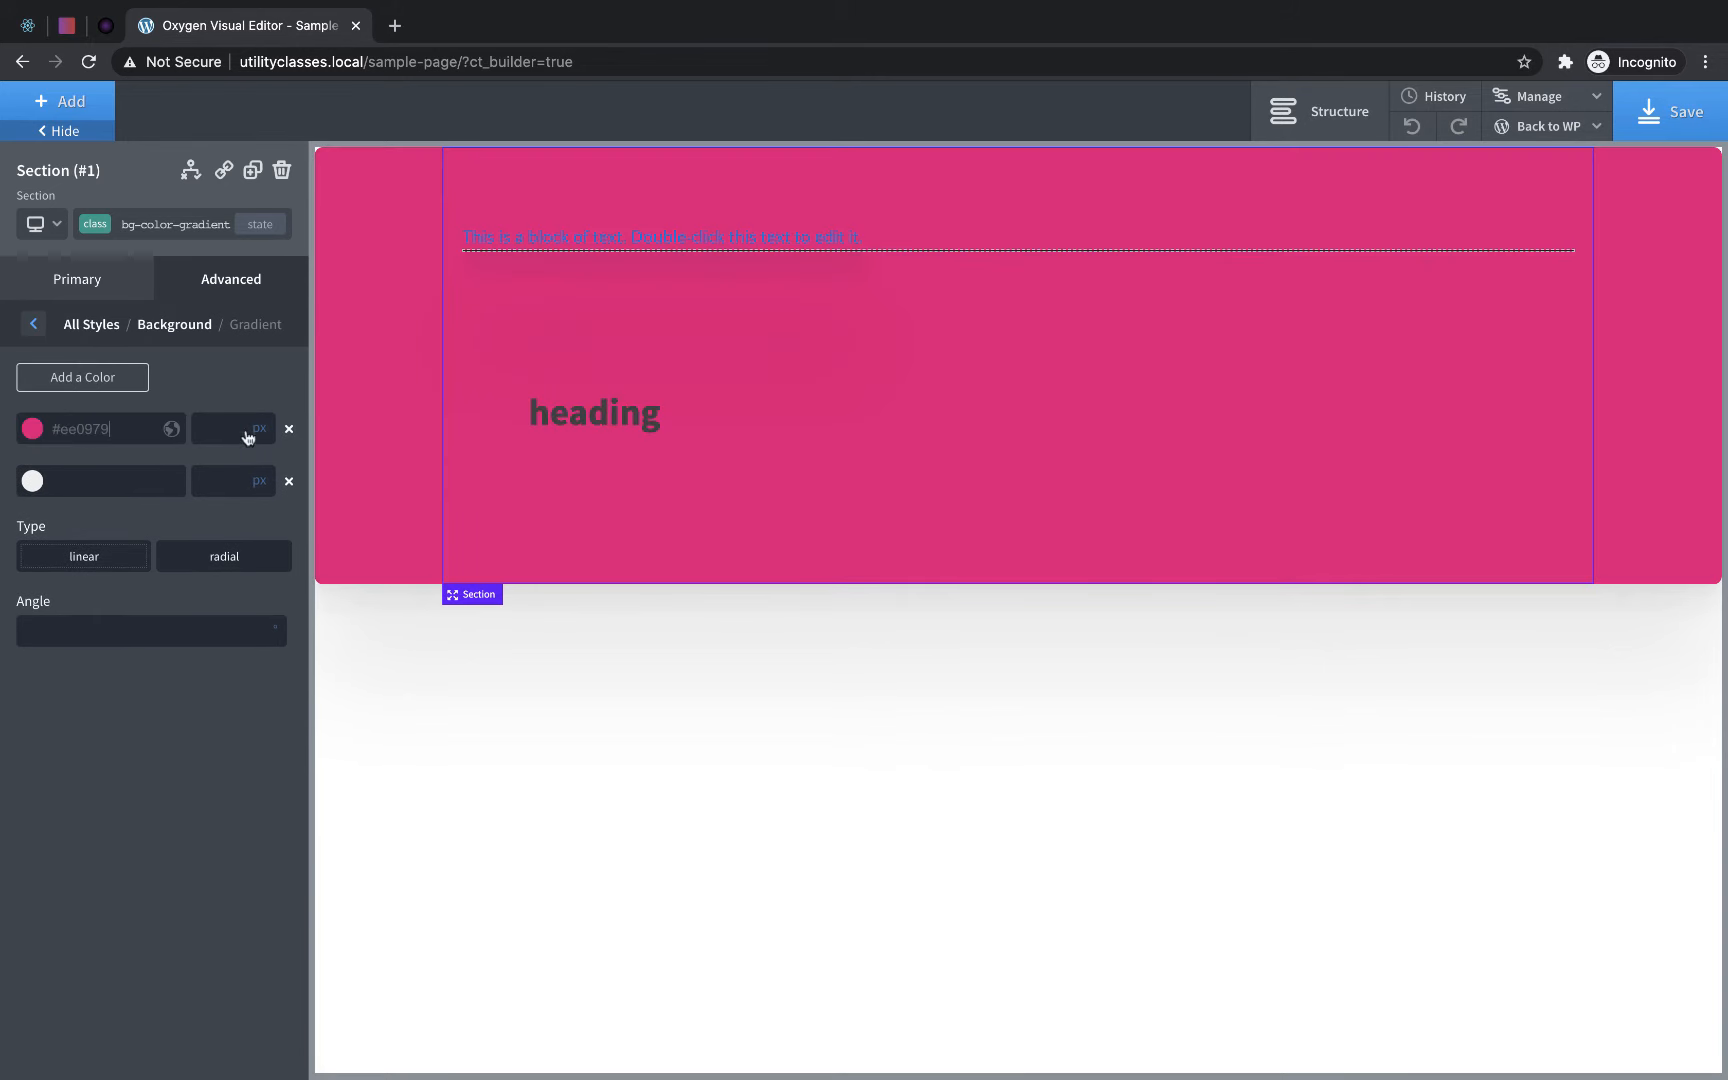
# - Copy #ff6a00 from uiGradients as the second gradient color and set the gradient angle to 120 degrees
pyautogui.click(66, 25)
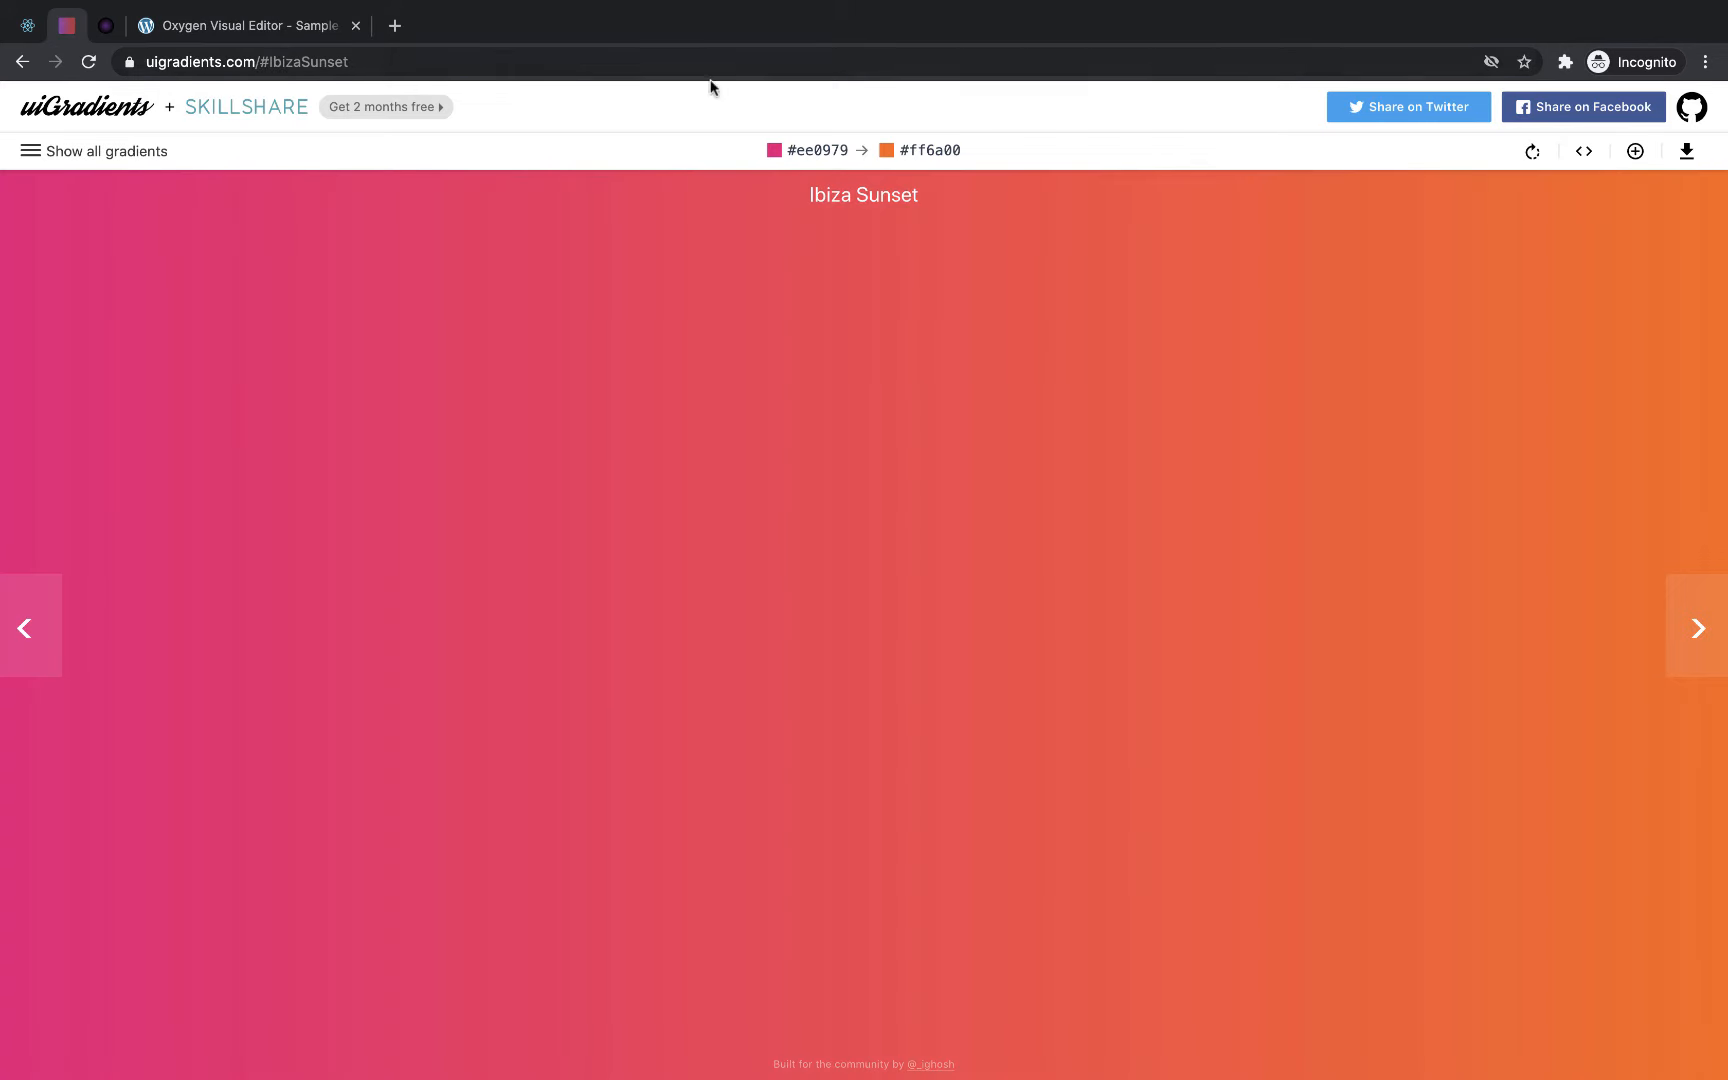
pyautogui.click(950, 150)
pyautogui.click(240, 25)
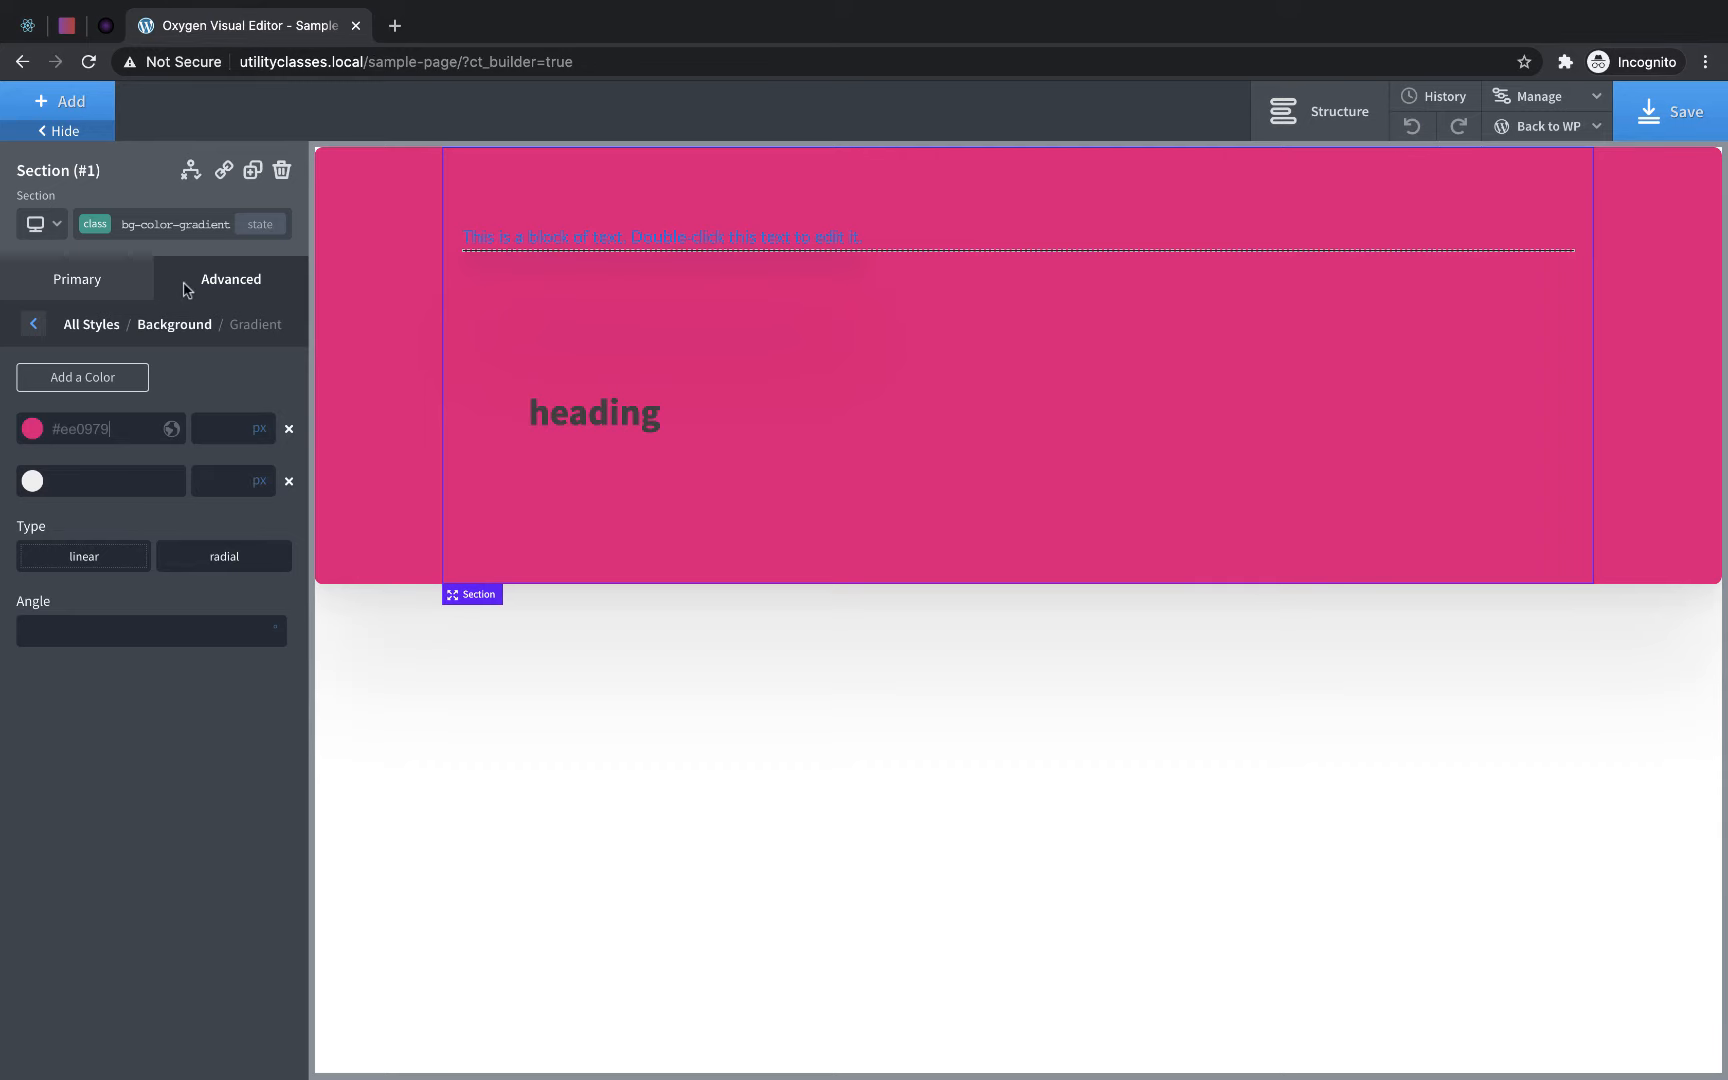
pyautogui.click(100, 481)
pyautogui.write('#ff6a00')
pyautogui.click(78, 627)
pyautogui.write('120')
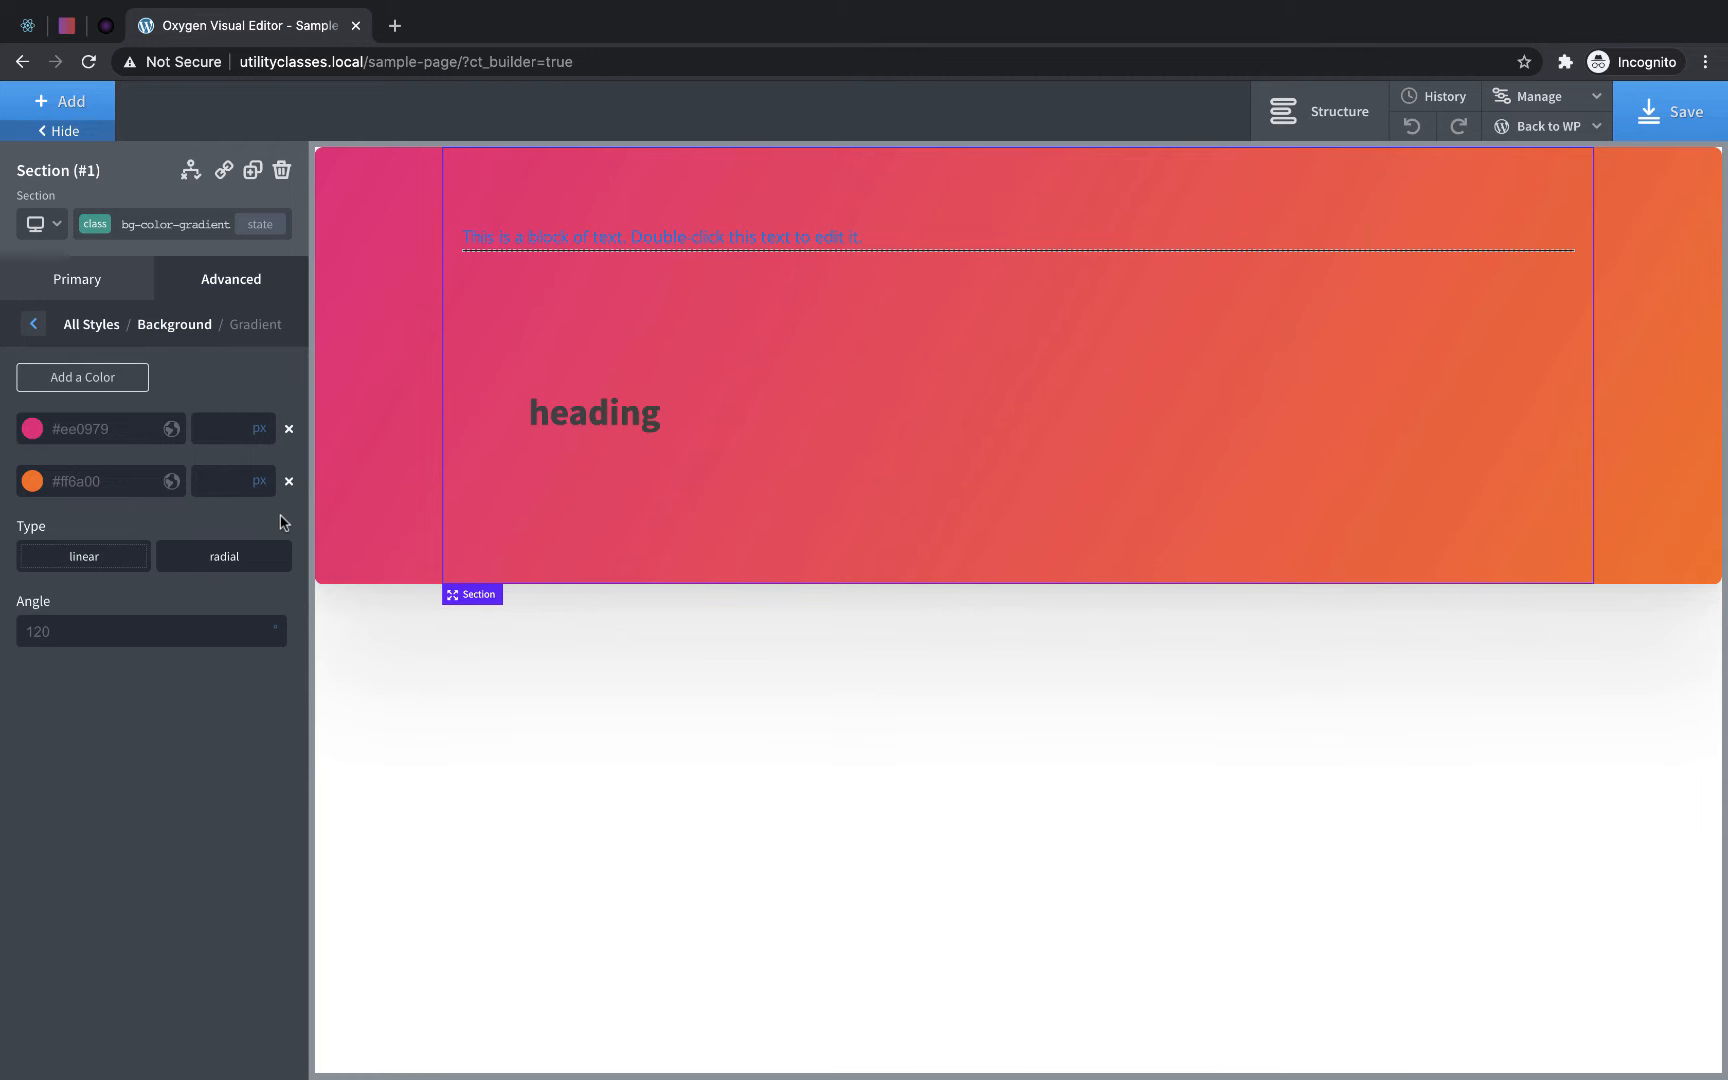
# - Remove the bg-color-gradient and bg-color-dark classes from the section
pyautogui.click(202, 233)
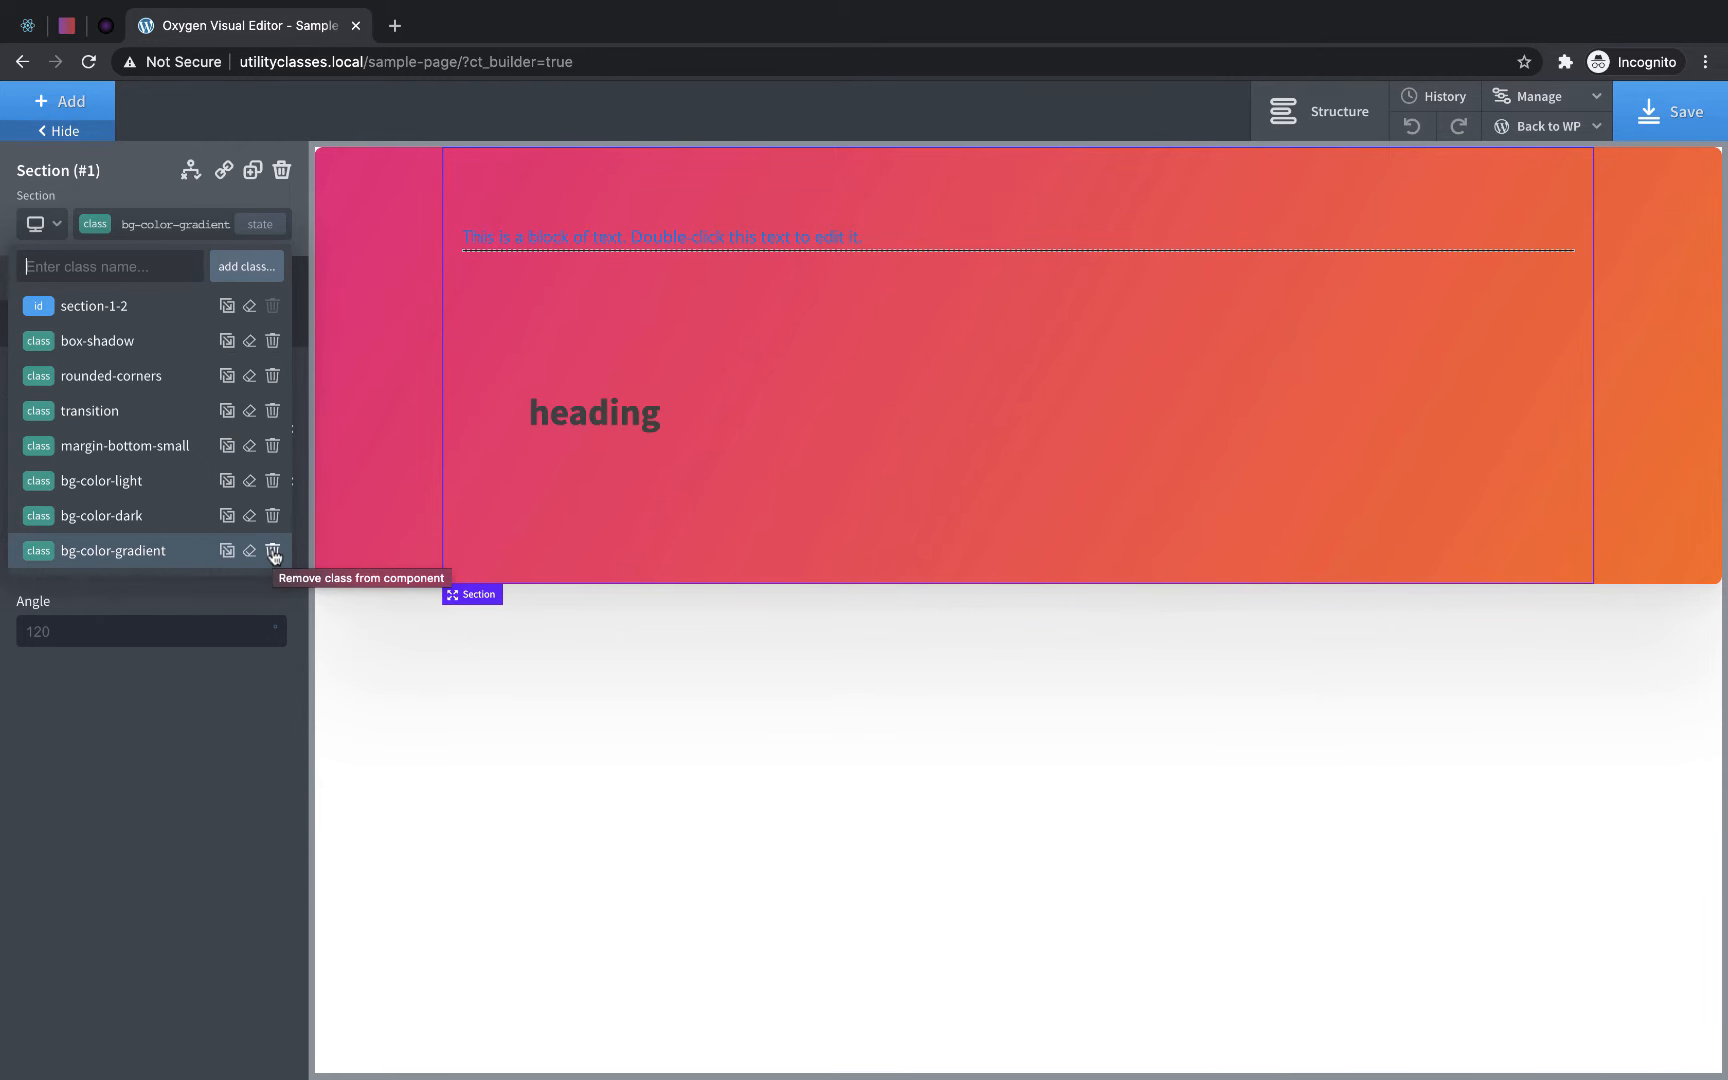
pyautogui.click(273, 556)
pyautogui.click(150, 224)
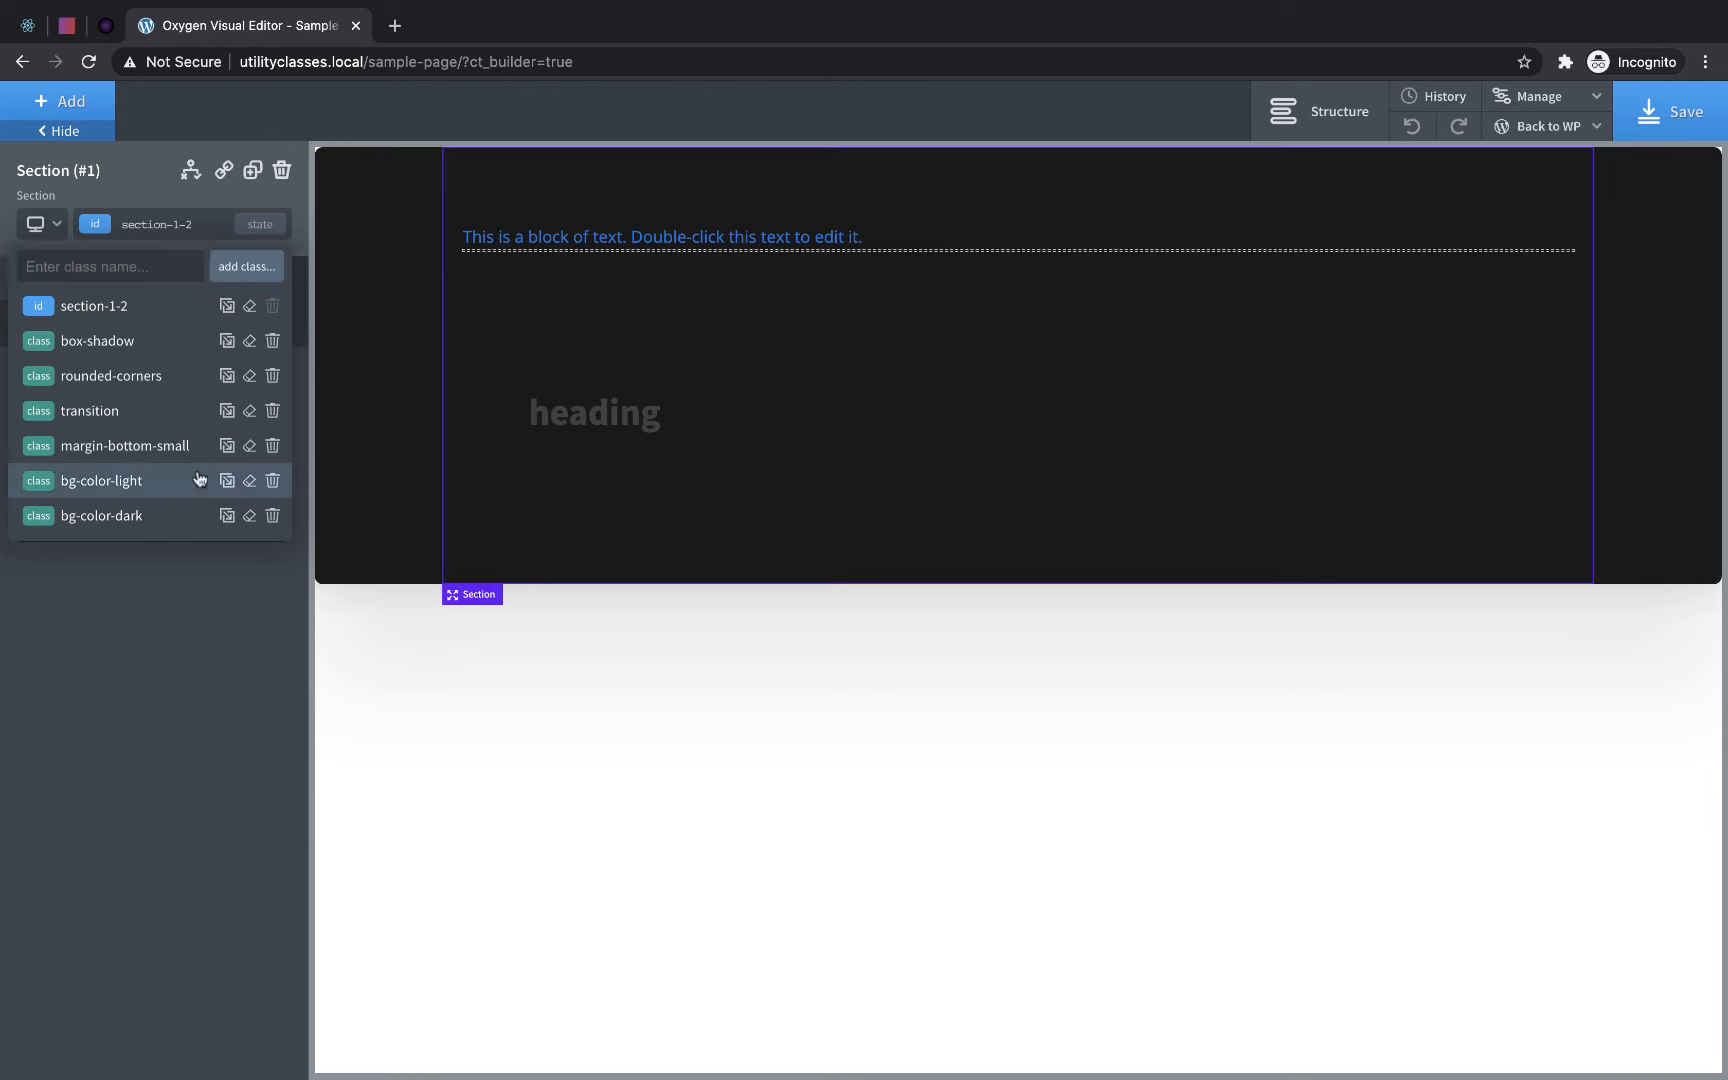
pyautogui.click(272, 515)
# - Select the section's bg-color-light class and show its overview of advanced style categories
pyautogui.click(188, 232)
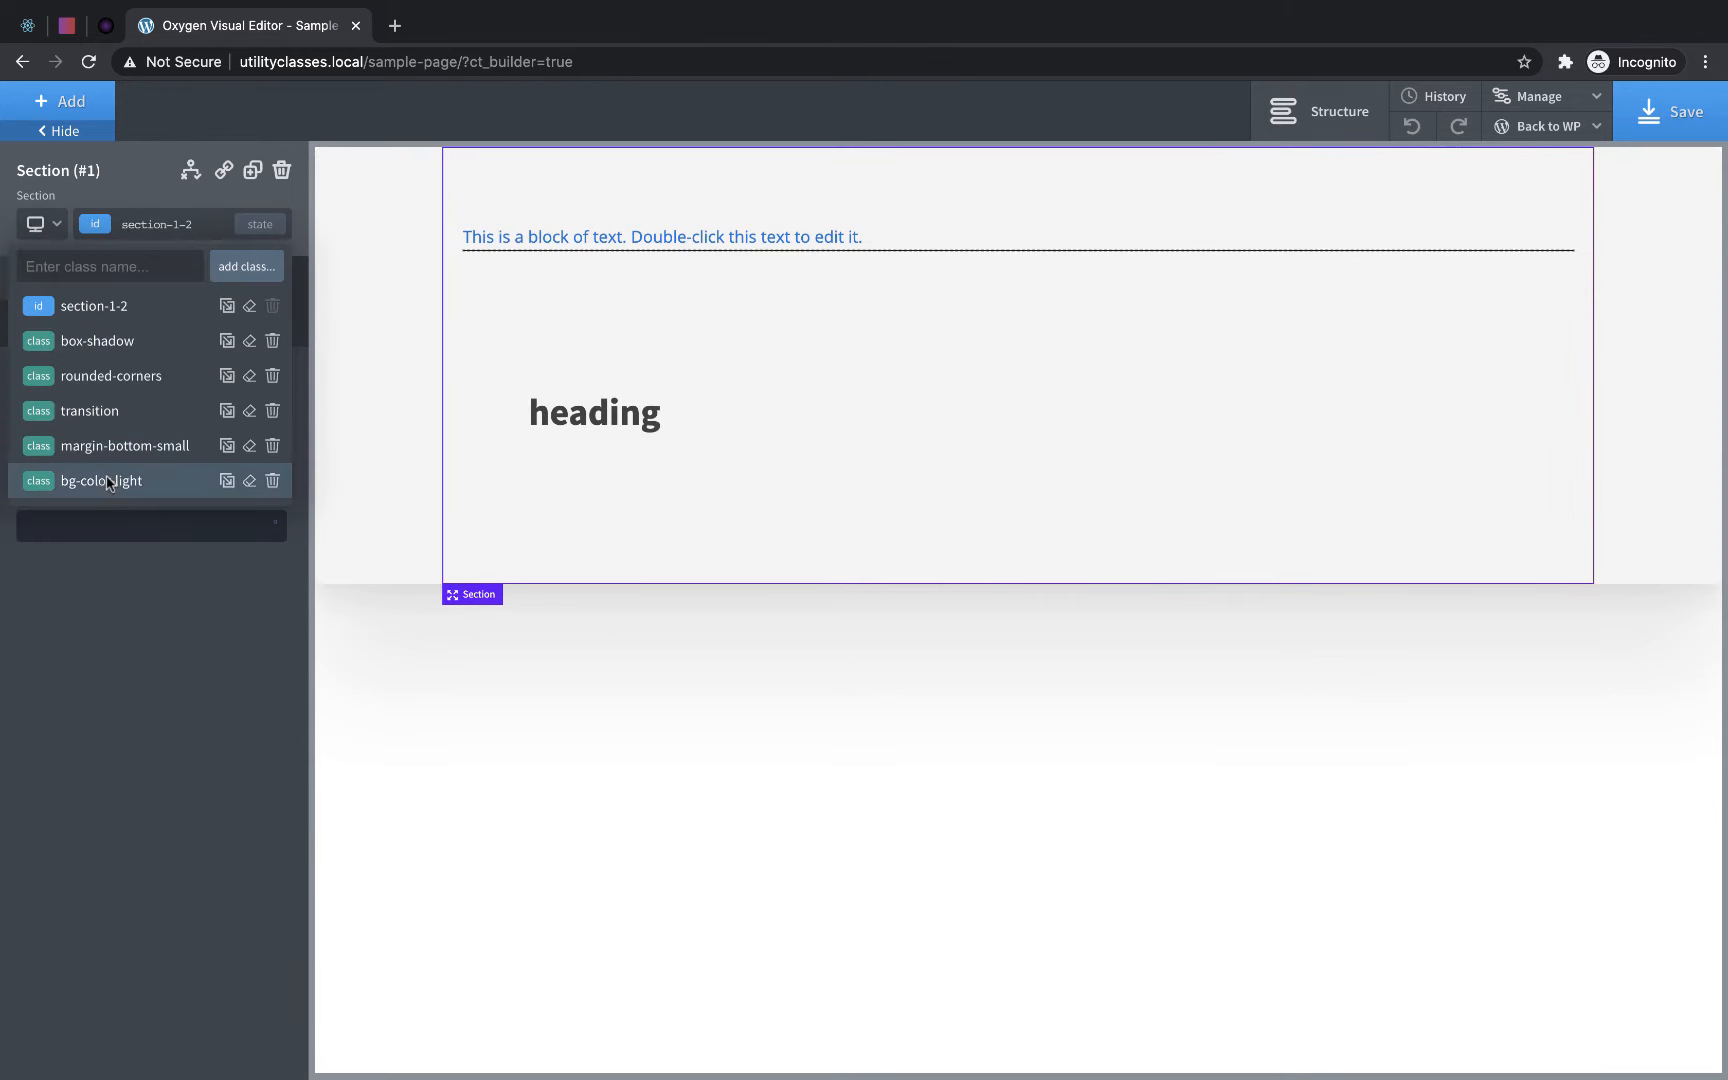
pyautogui.click(110, 484)
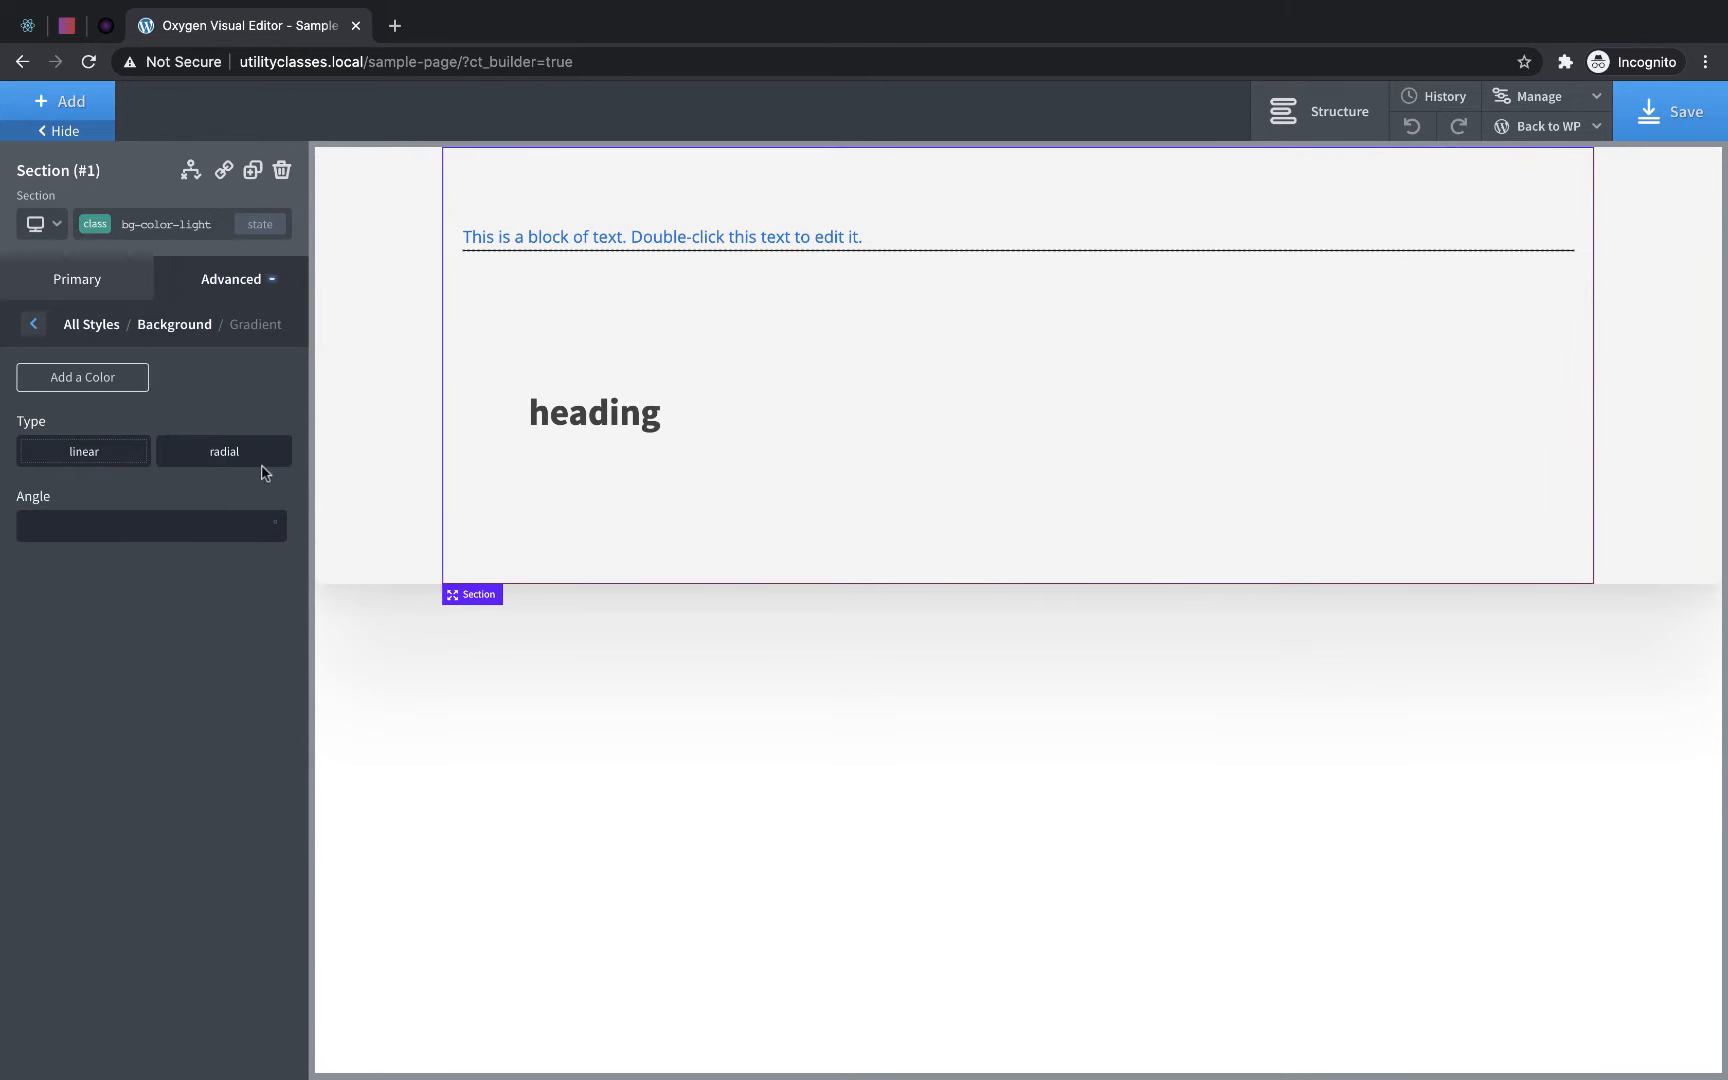
pyautogui.click(254, 280)
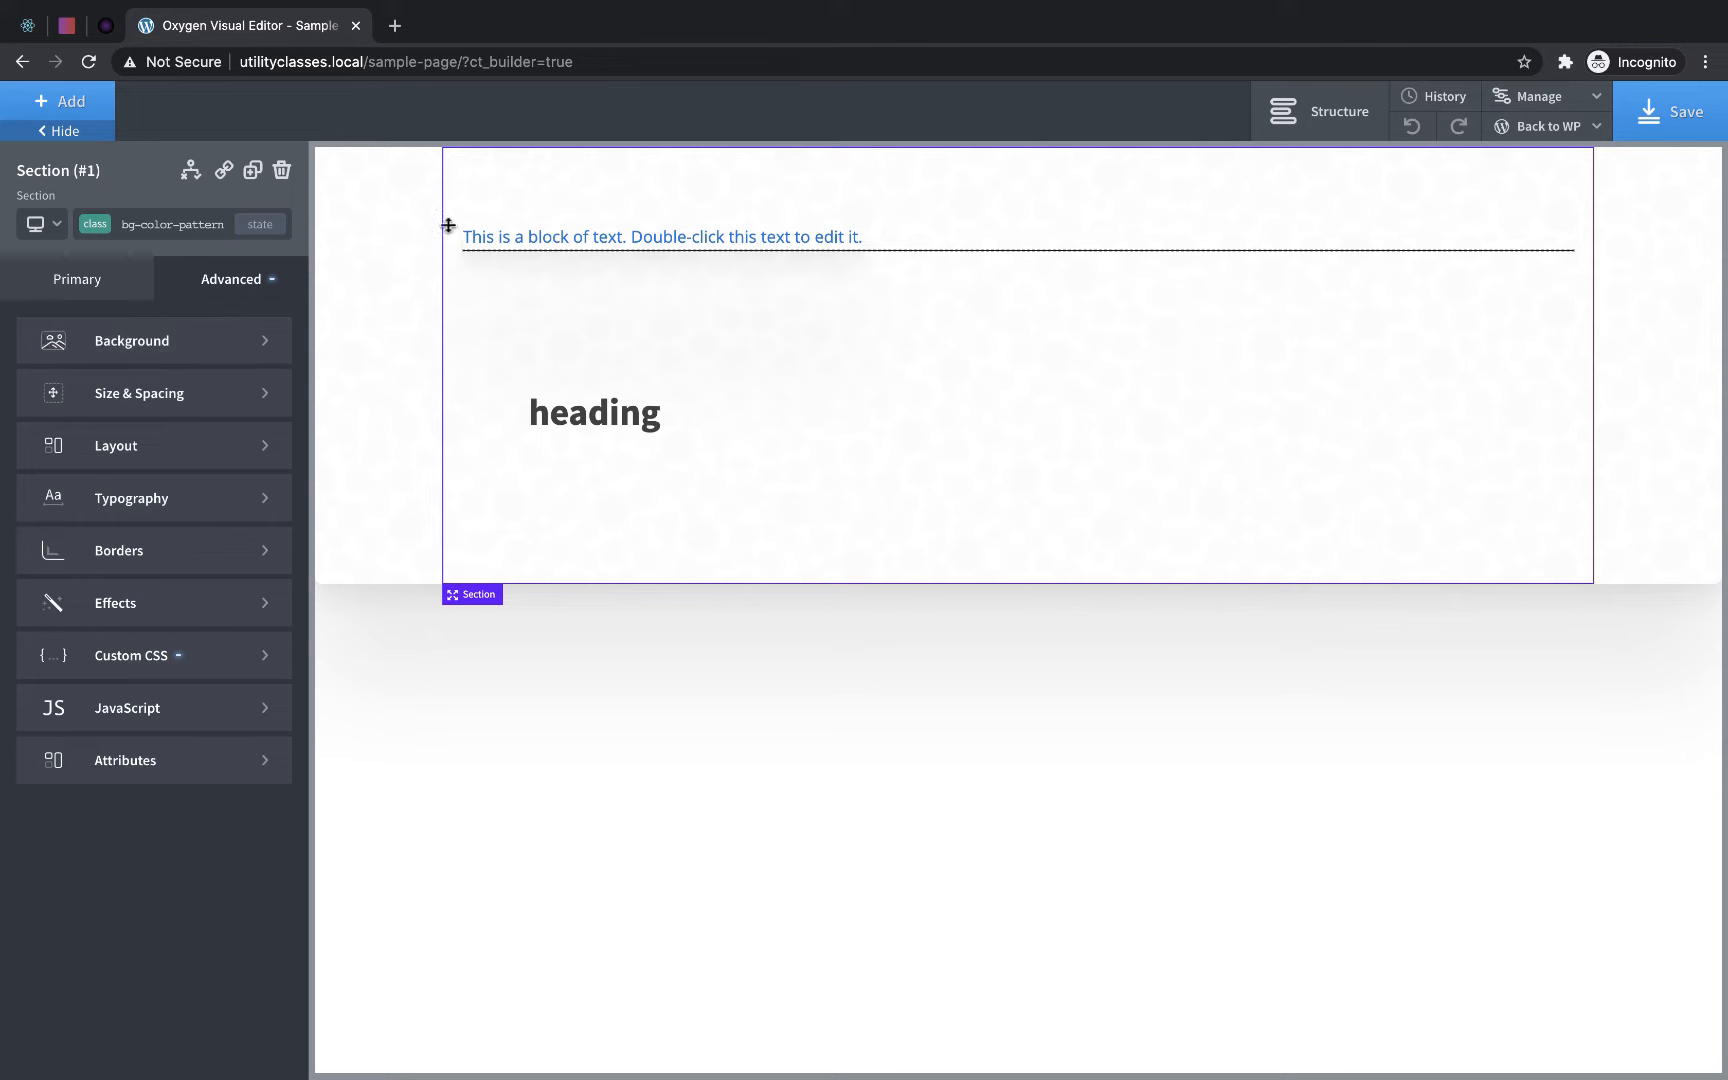
# - Add a new class named button-dark to the link wrapper around the text block
pyautogui.click(810, 250)
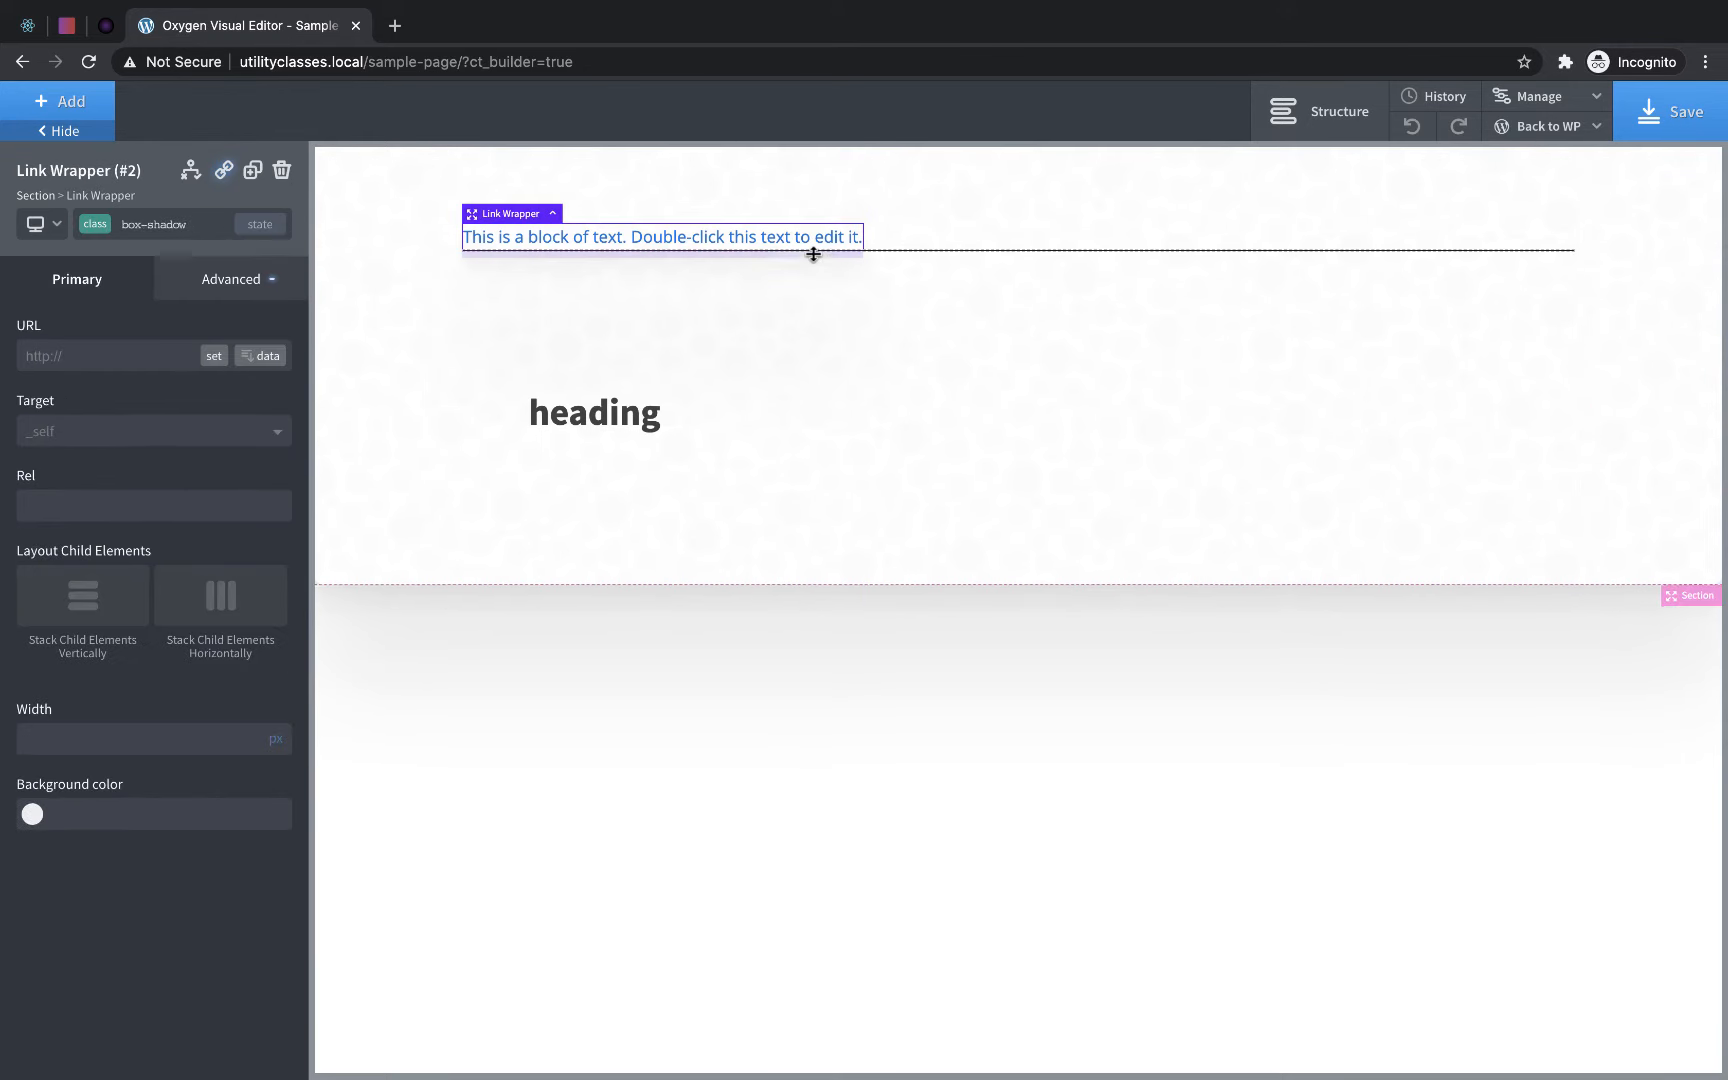
pyautogui.click(161, 226)
pyautogui.write('button-dark')
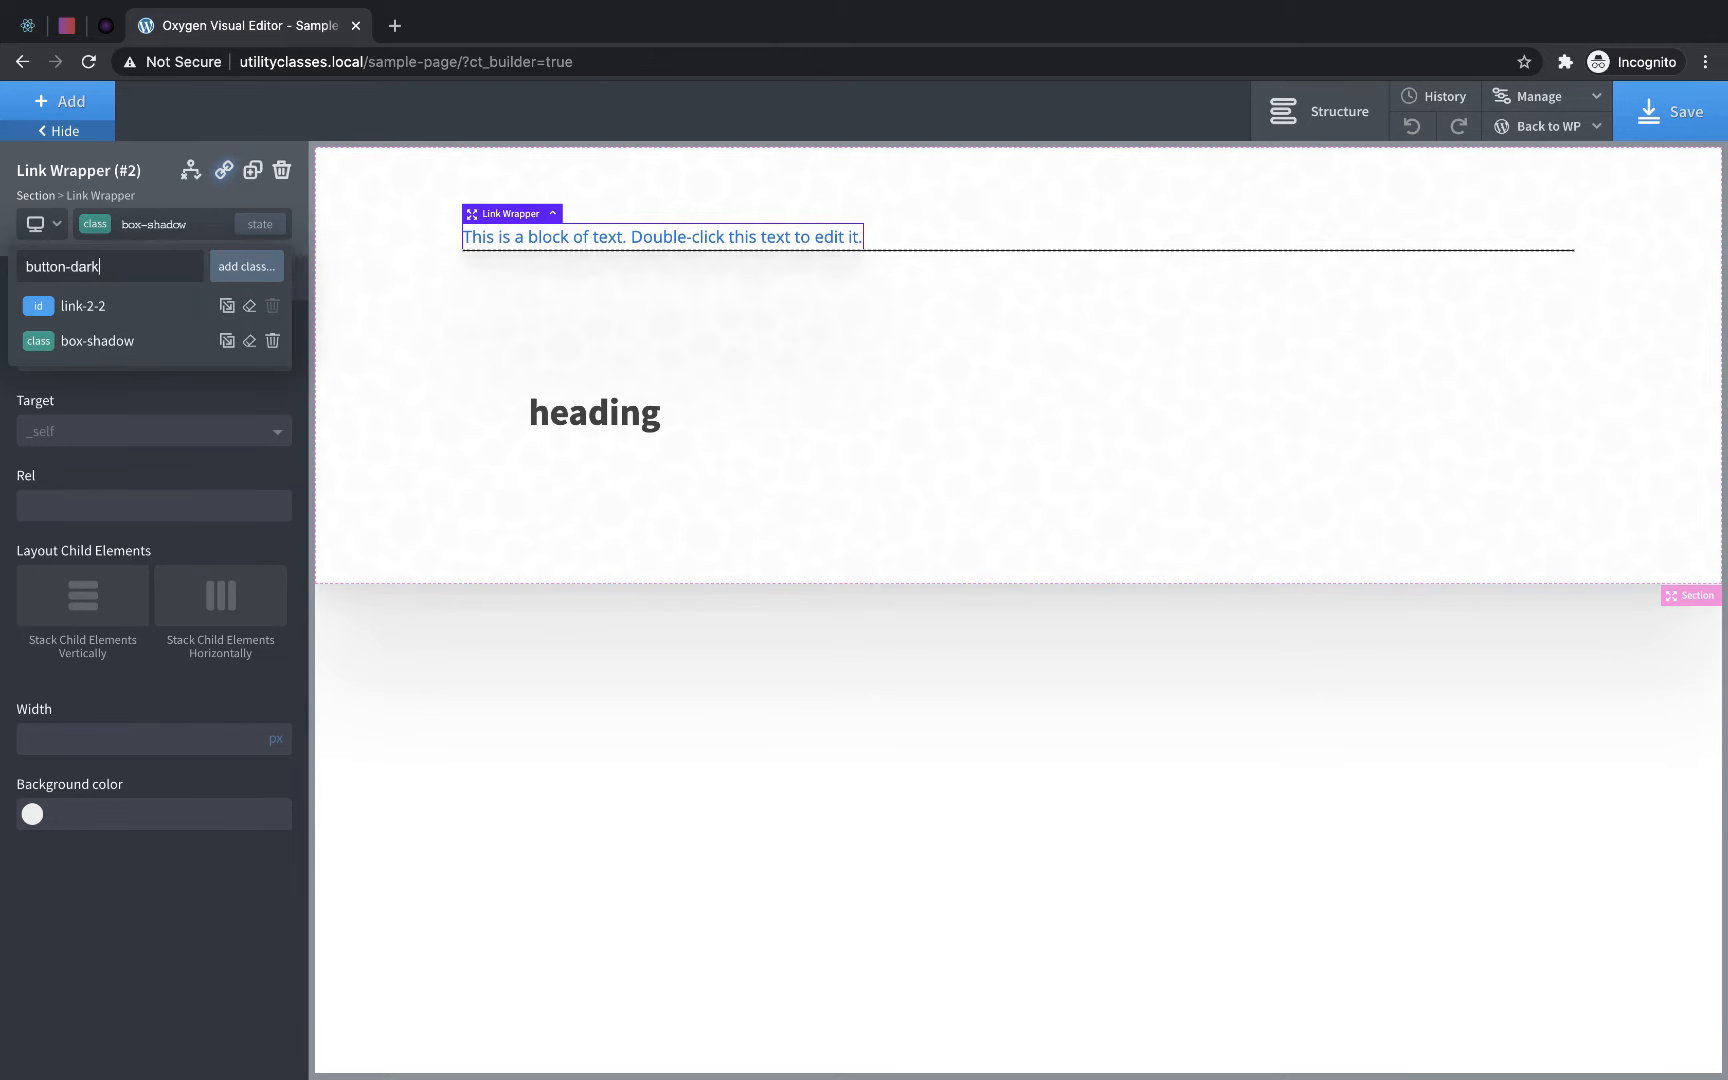
pyautogui.press('Return')
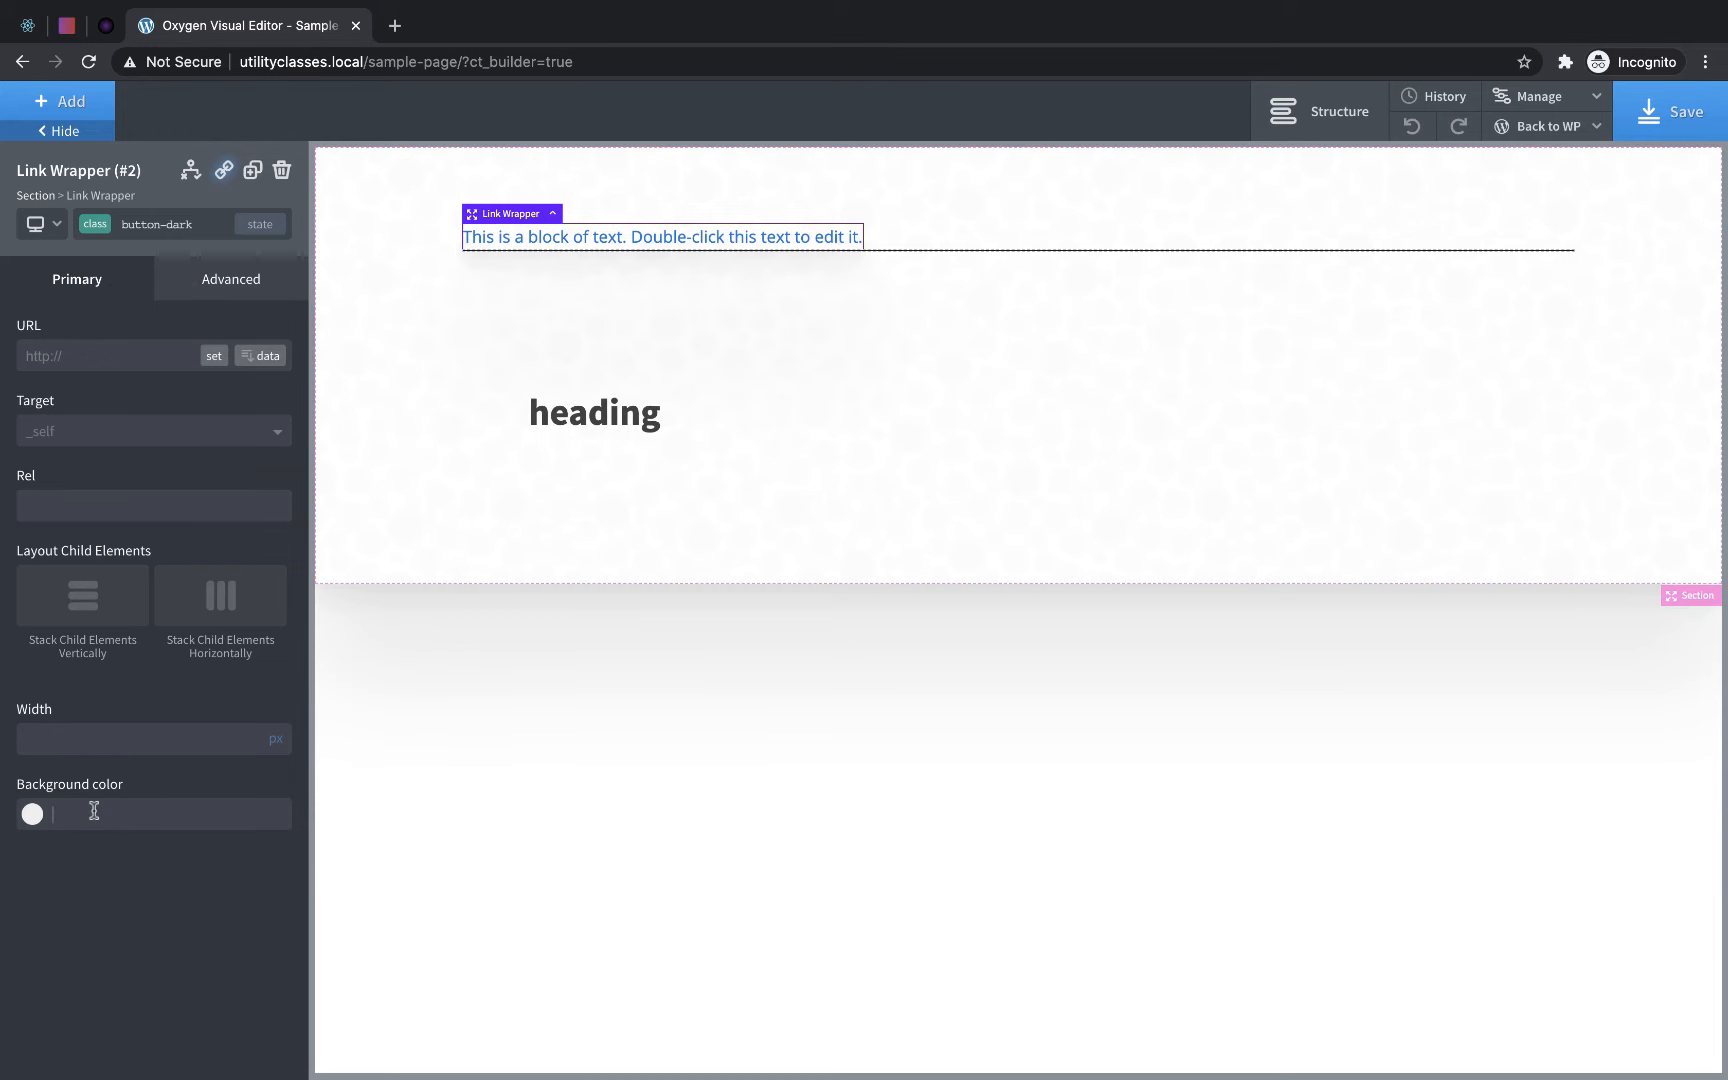
# - Copy #191919 from the clipboard history and use it as the background color of the button-dark class
pyautogui.scroll(-2, 540, 3)
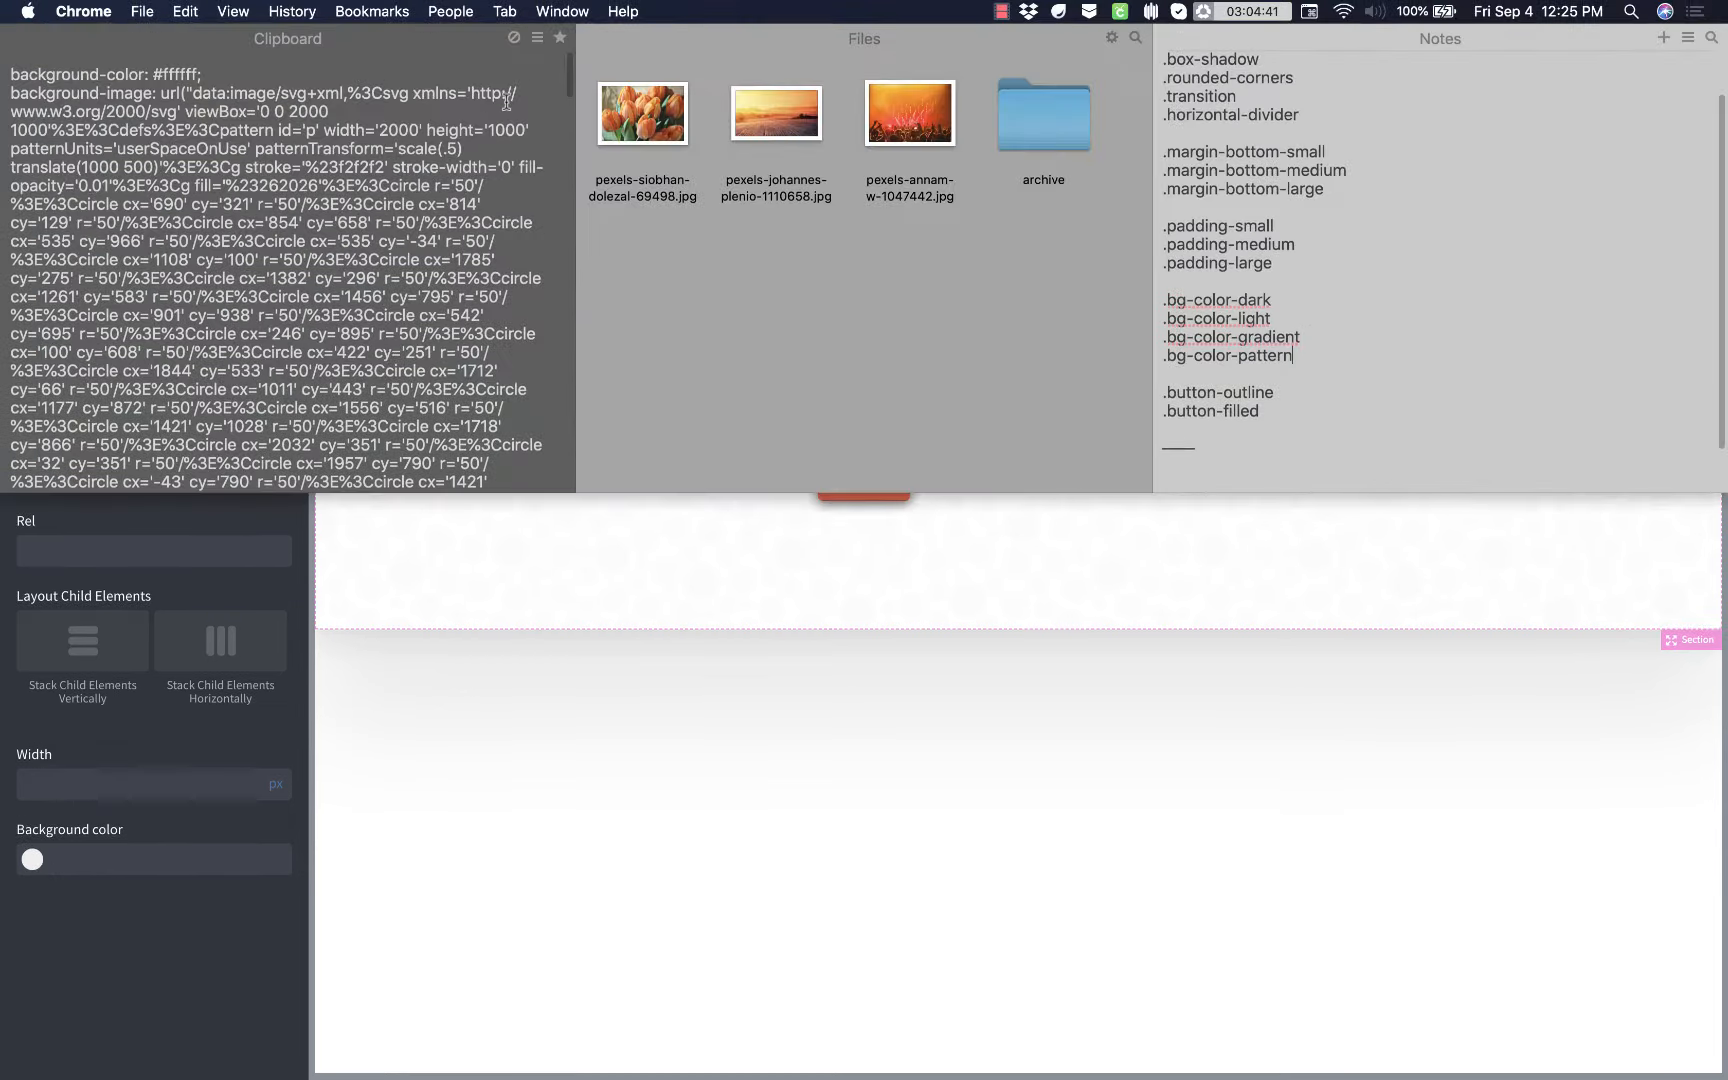
pyautogui.click(225, 360)
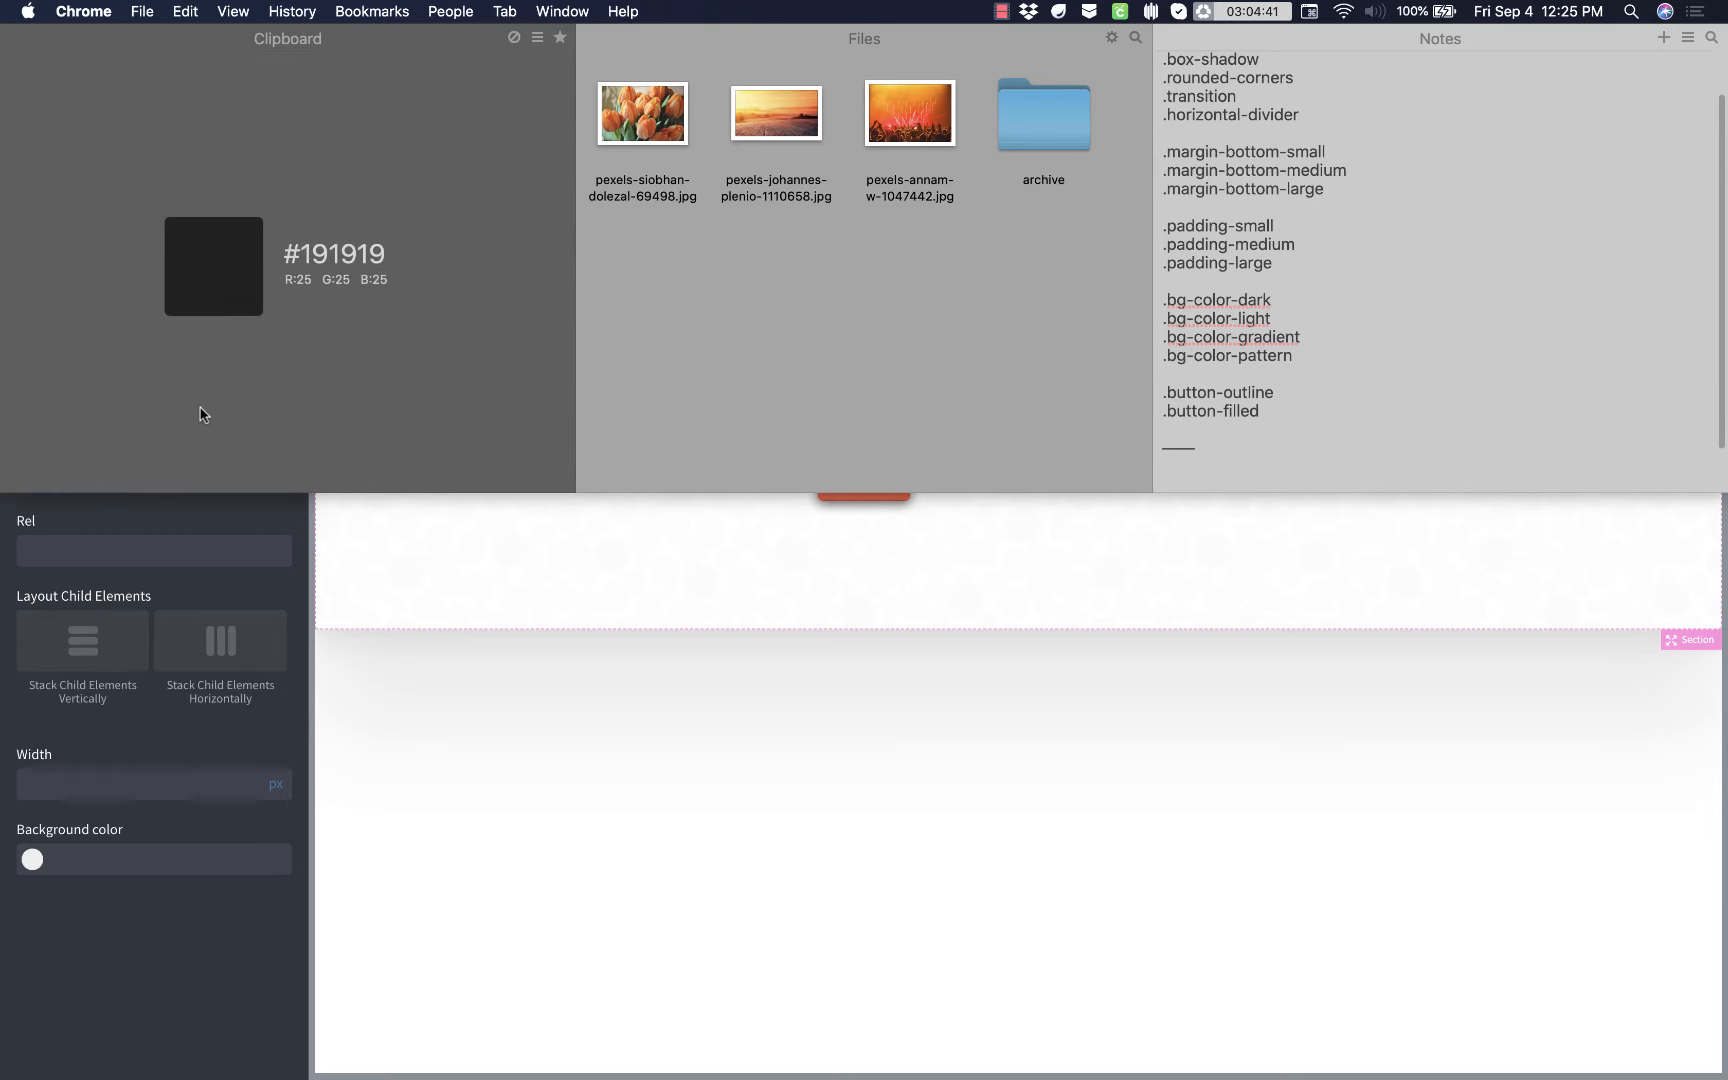
pyautogui.click(118, 862)
pyautogui.write('#191919')
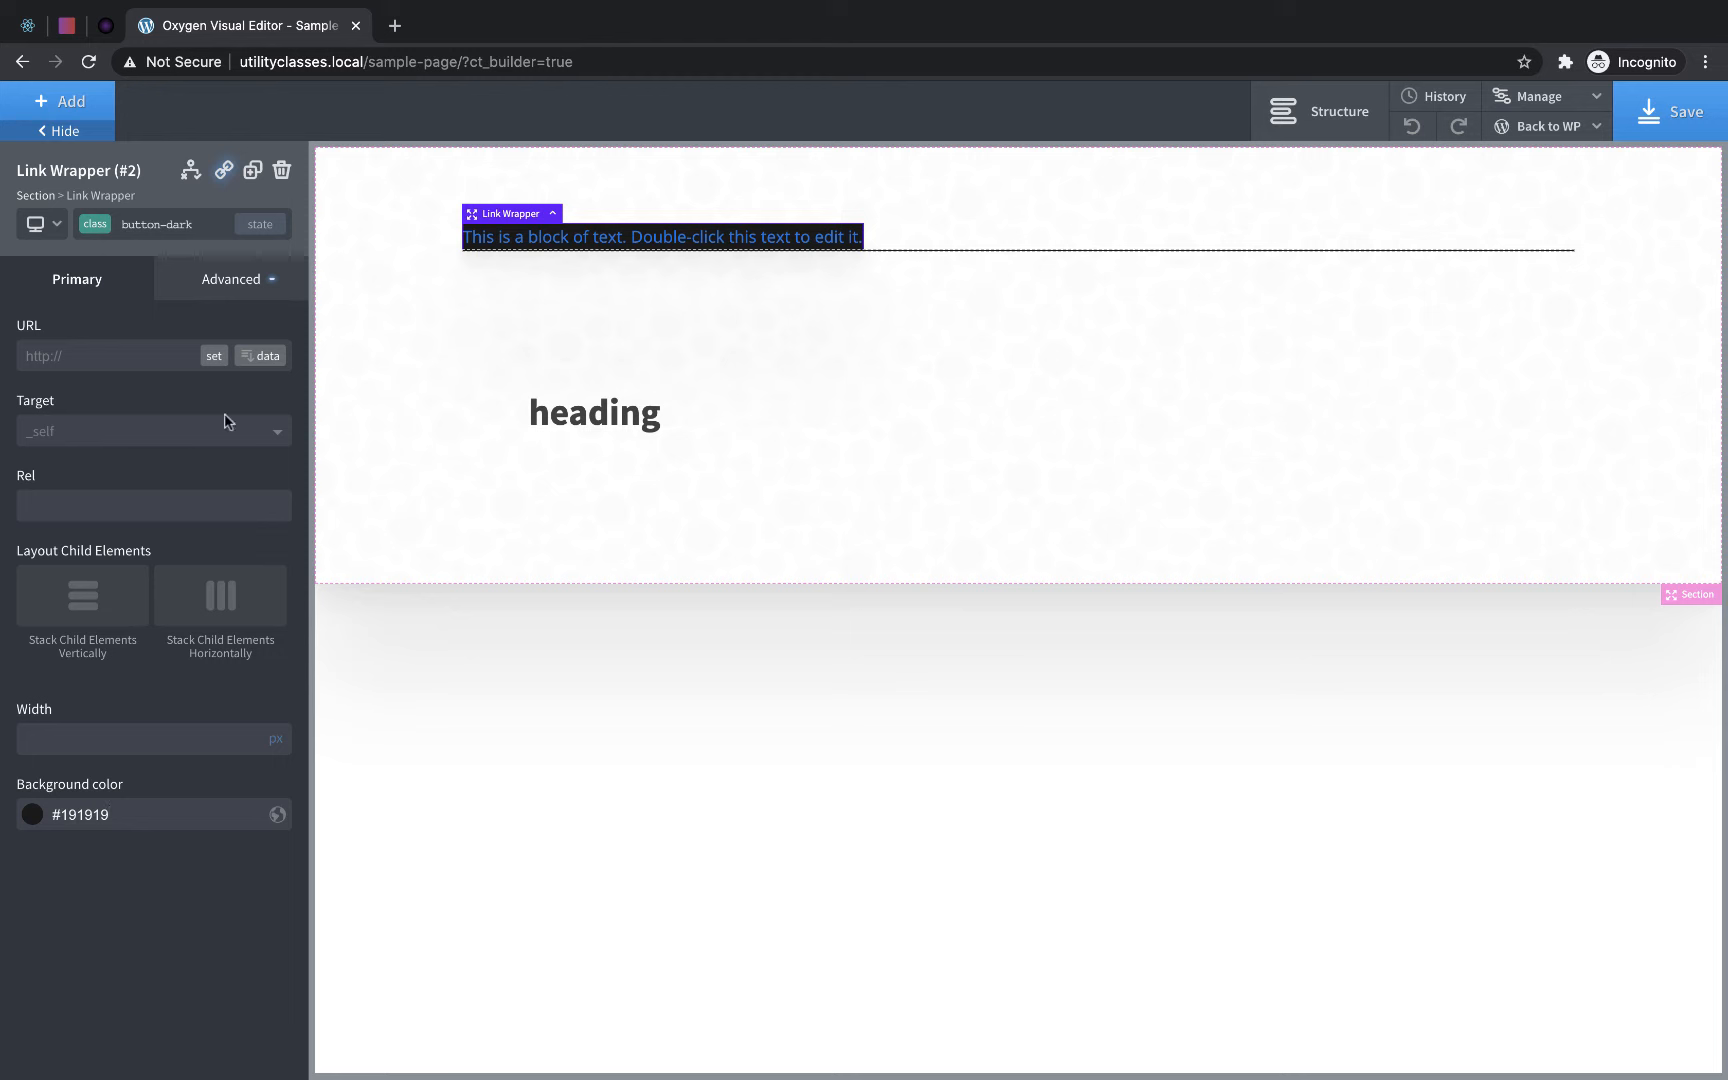
# - Set the button-dark class's text color to #ffffff and its font weight to 600
pyautogui.click(236, 284)
pyautogui.click(162, 496)
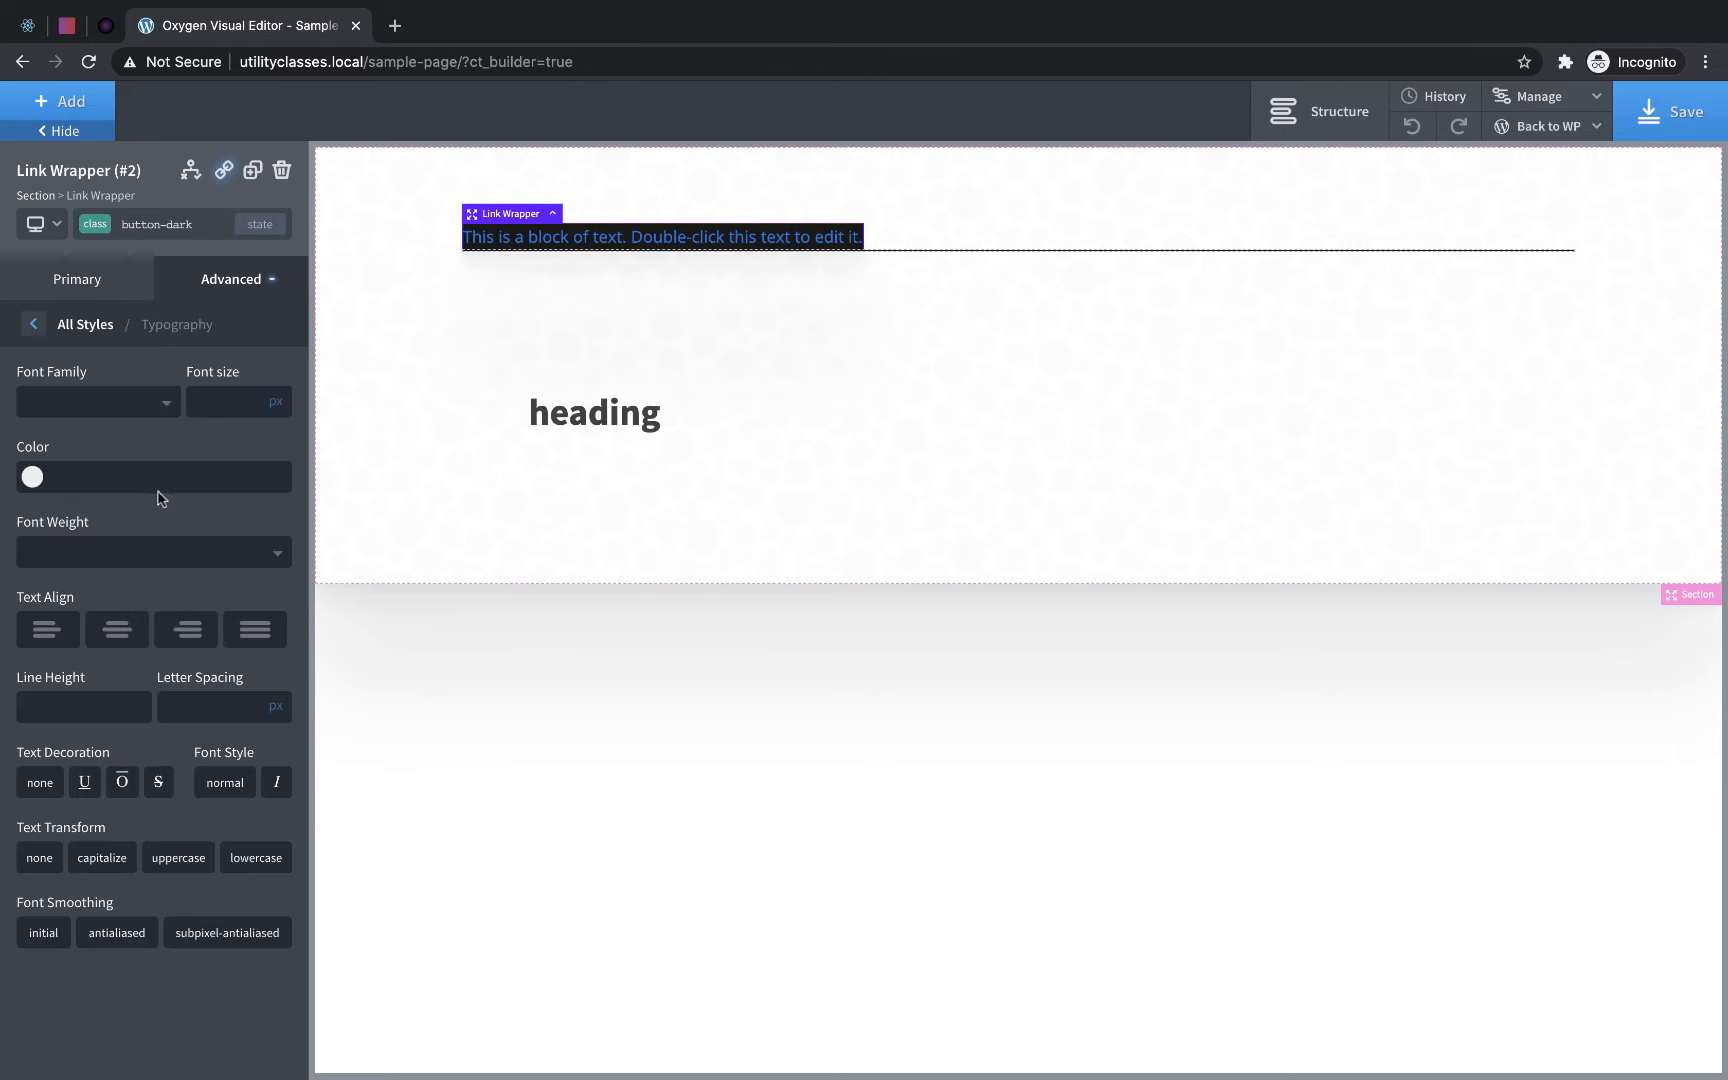
pyautogui.click(33, 477)
pyautogui.moveTo(64, 585); pyautogui.dragTo(8, 483)
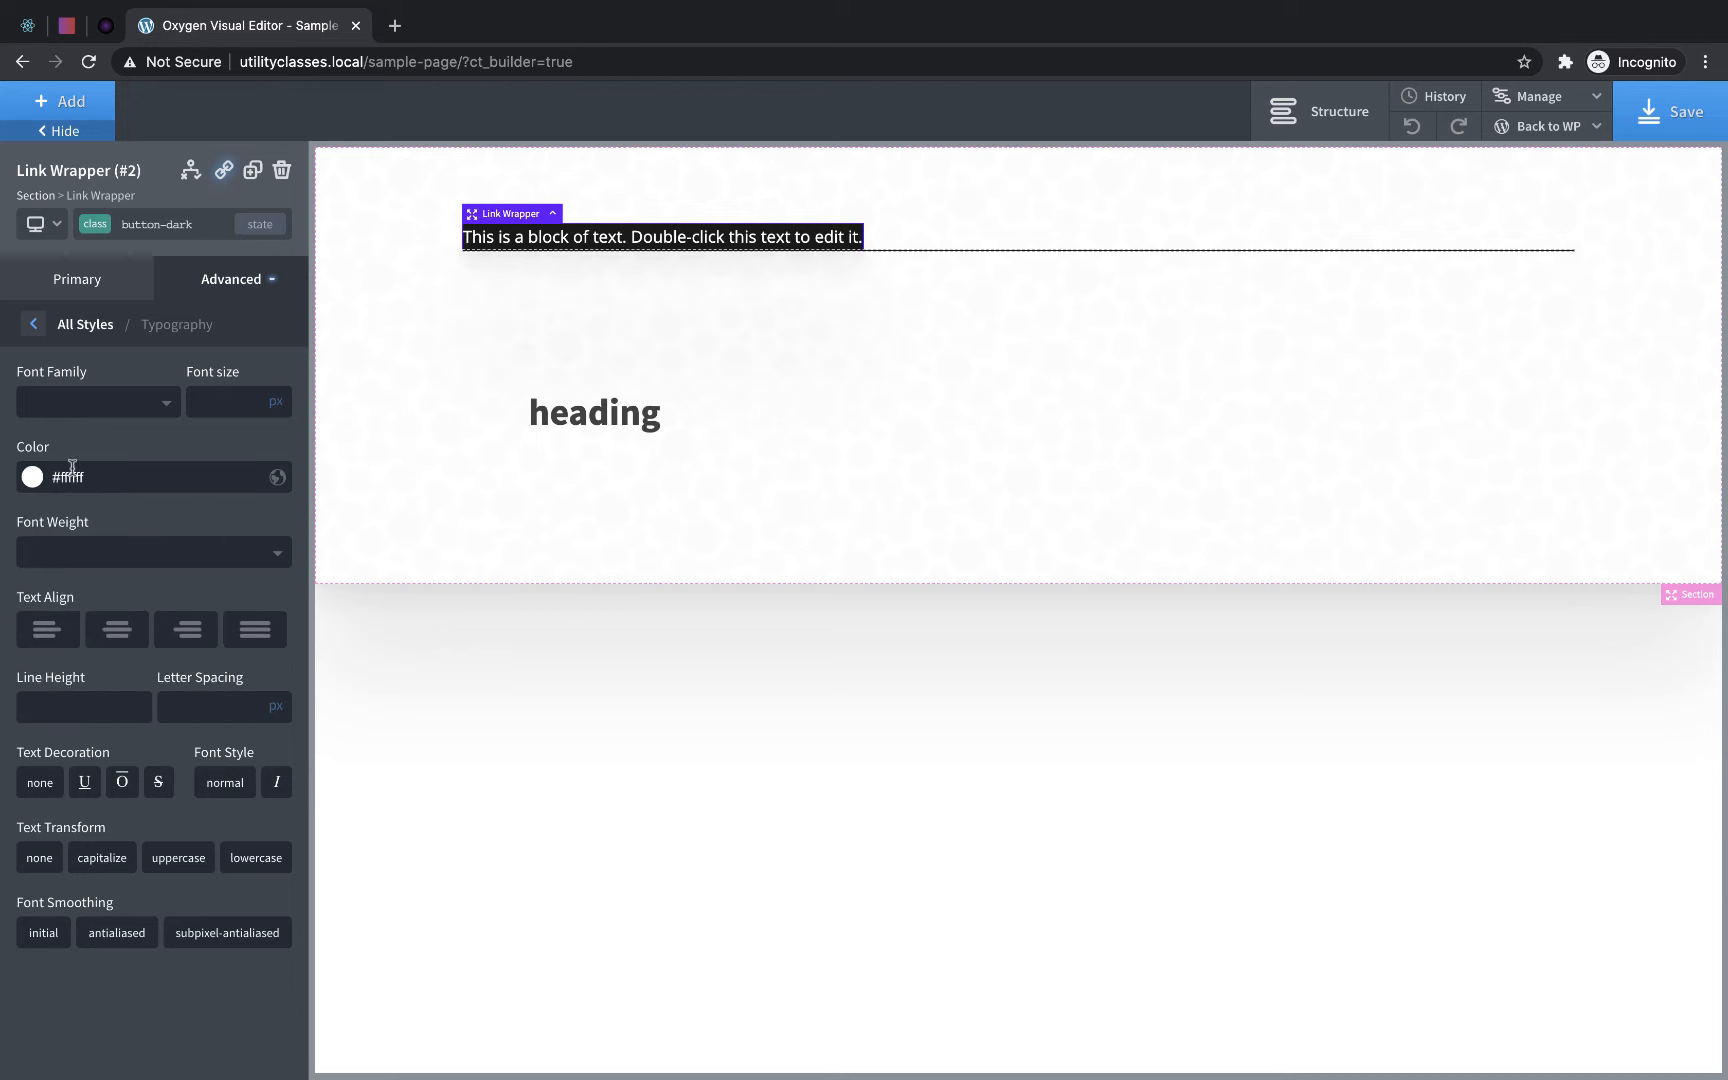
pyautogui.click(128, 553)
pyautogui.click(55, 763)
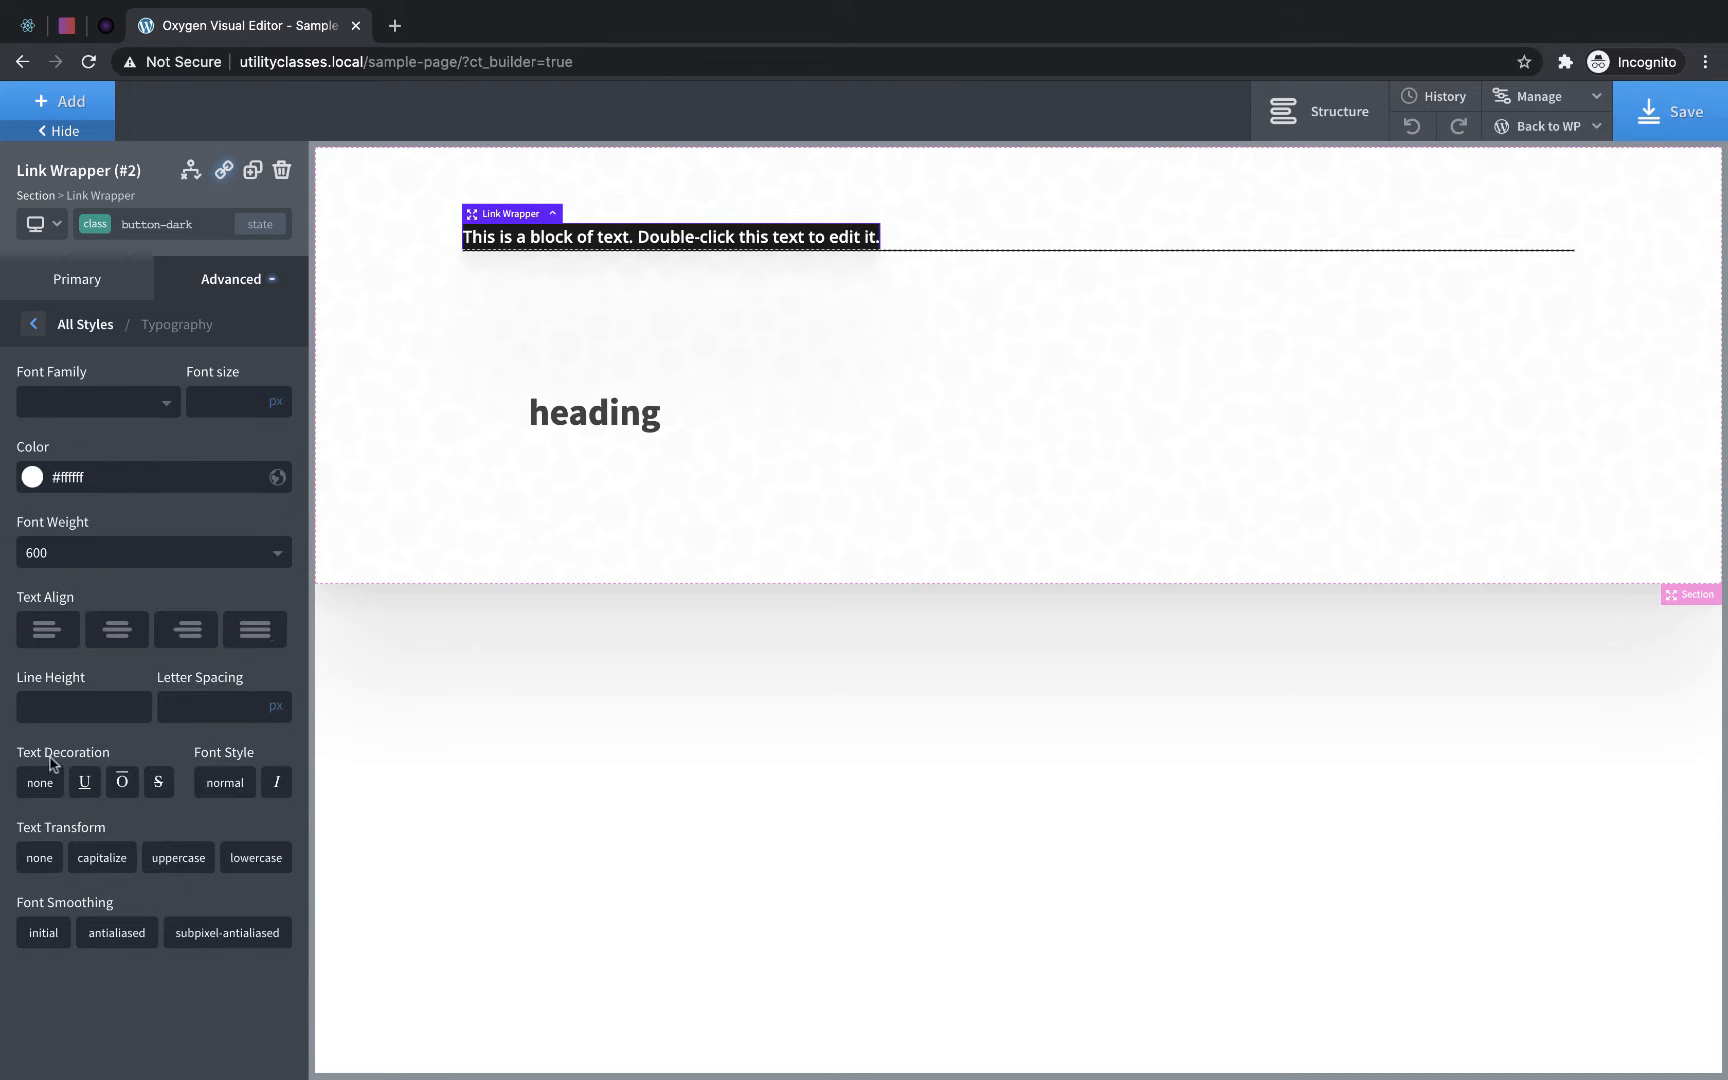
# - Set the button-dark class's padding to 8 px top and bottom and 32 px left and right
pyautogui.click(238, 283)
pyautogui.click(165, 396)
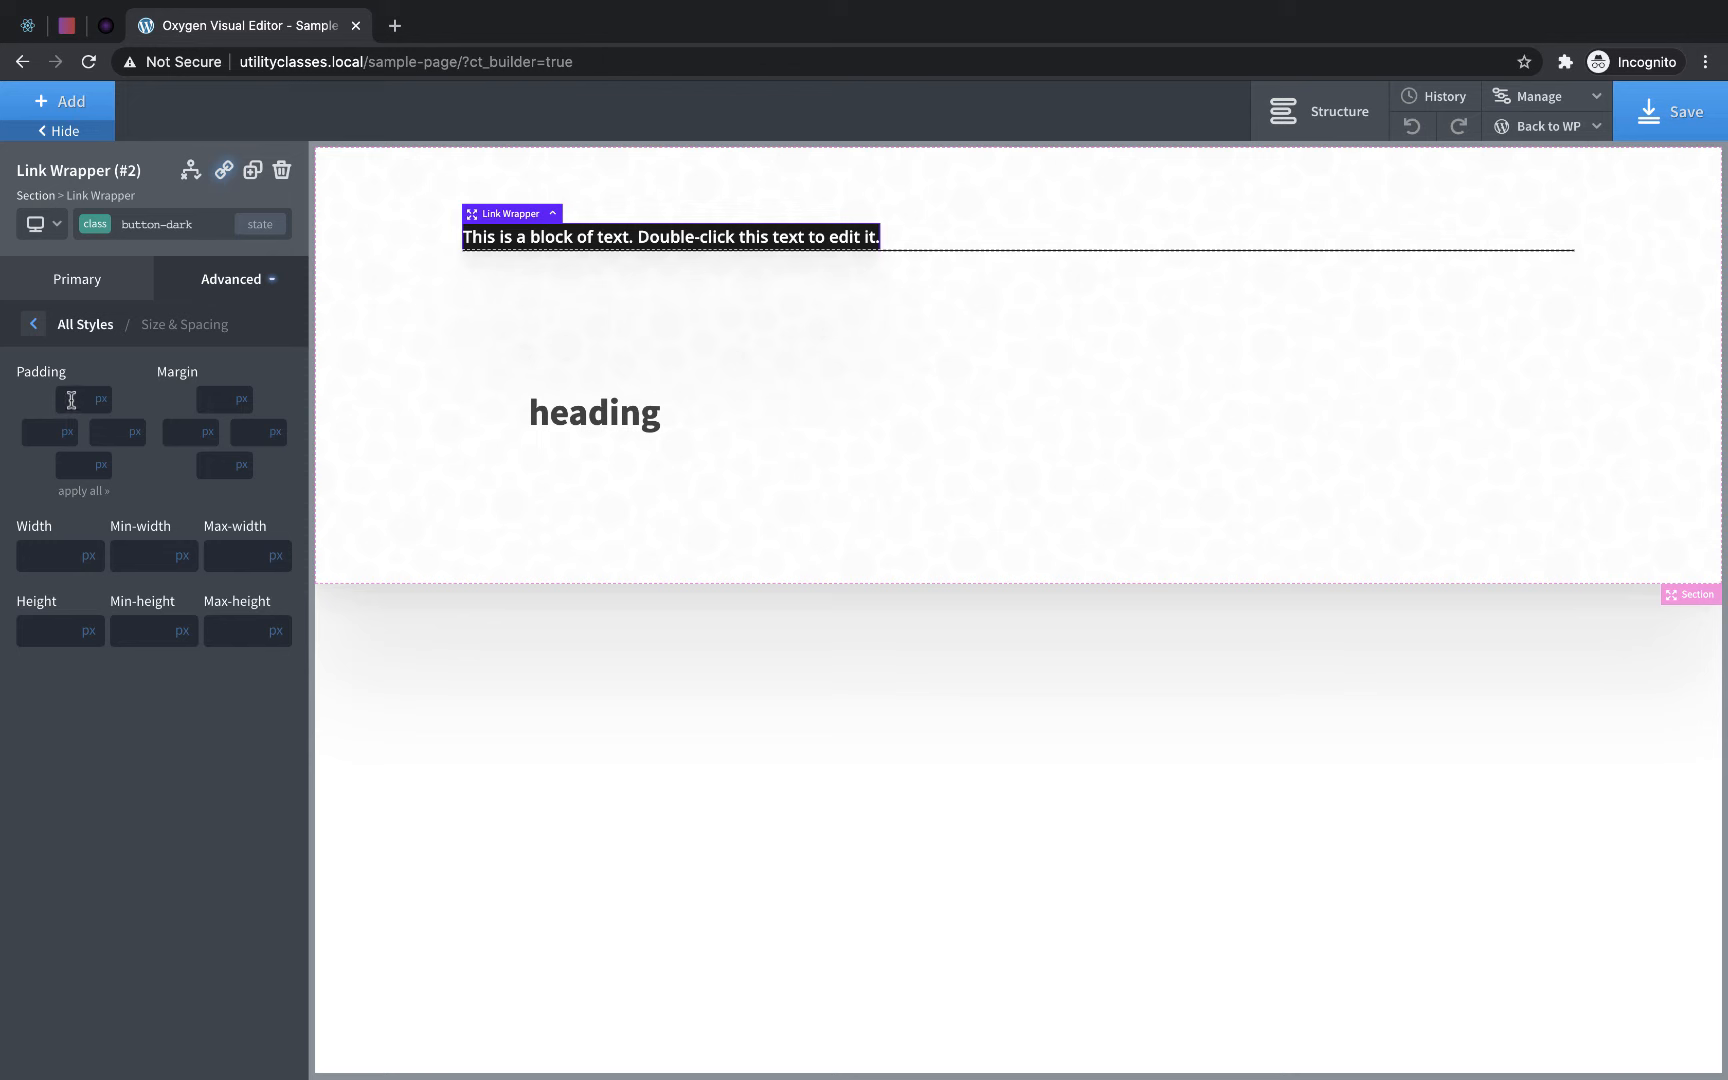
pyautogui.write('8')
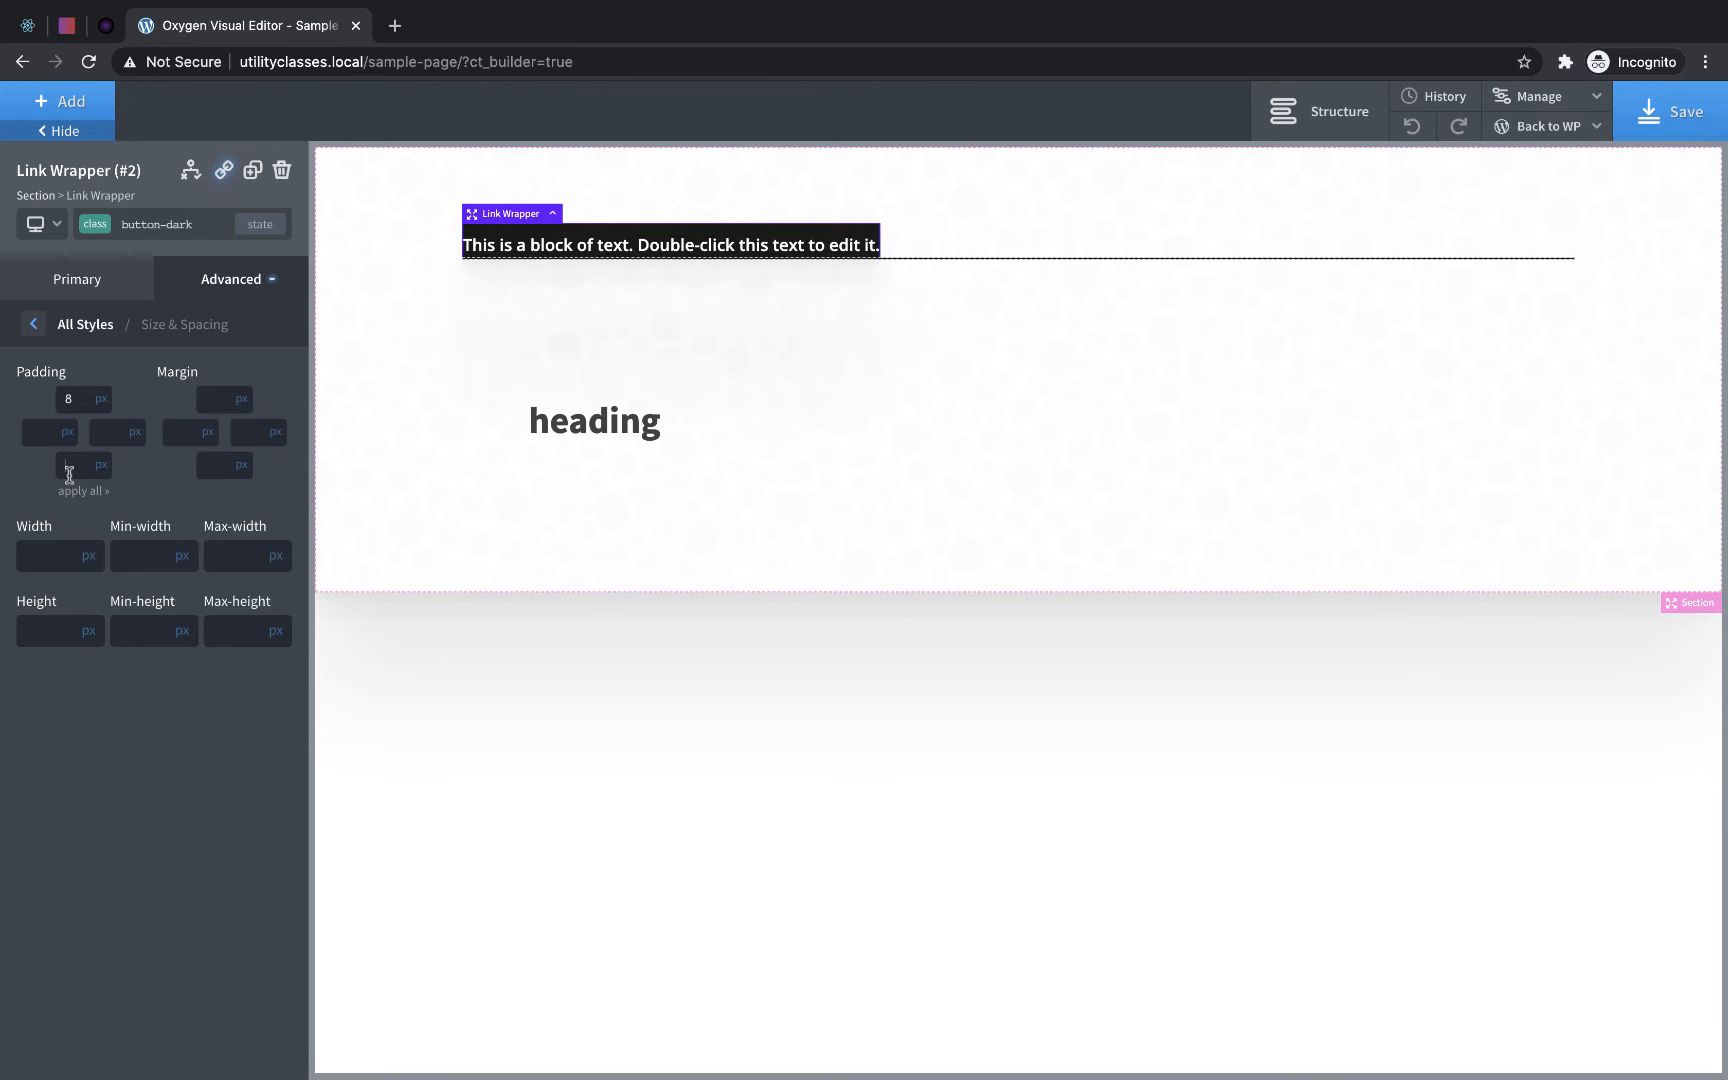
pyautogui.write('8')
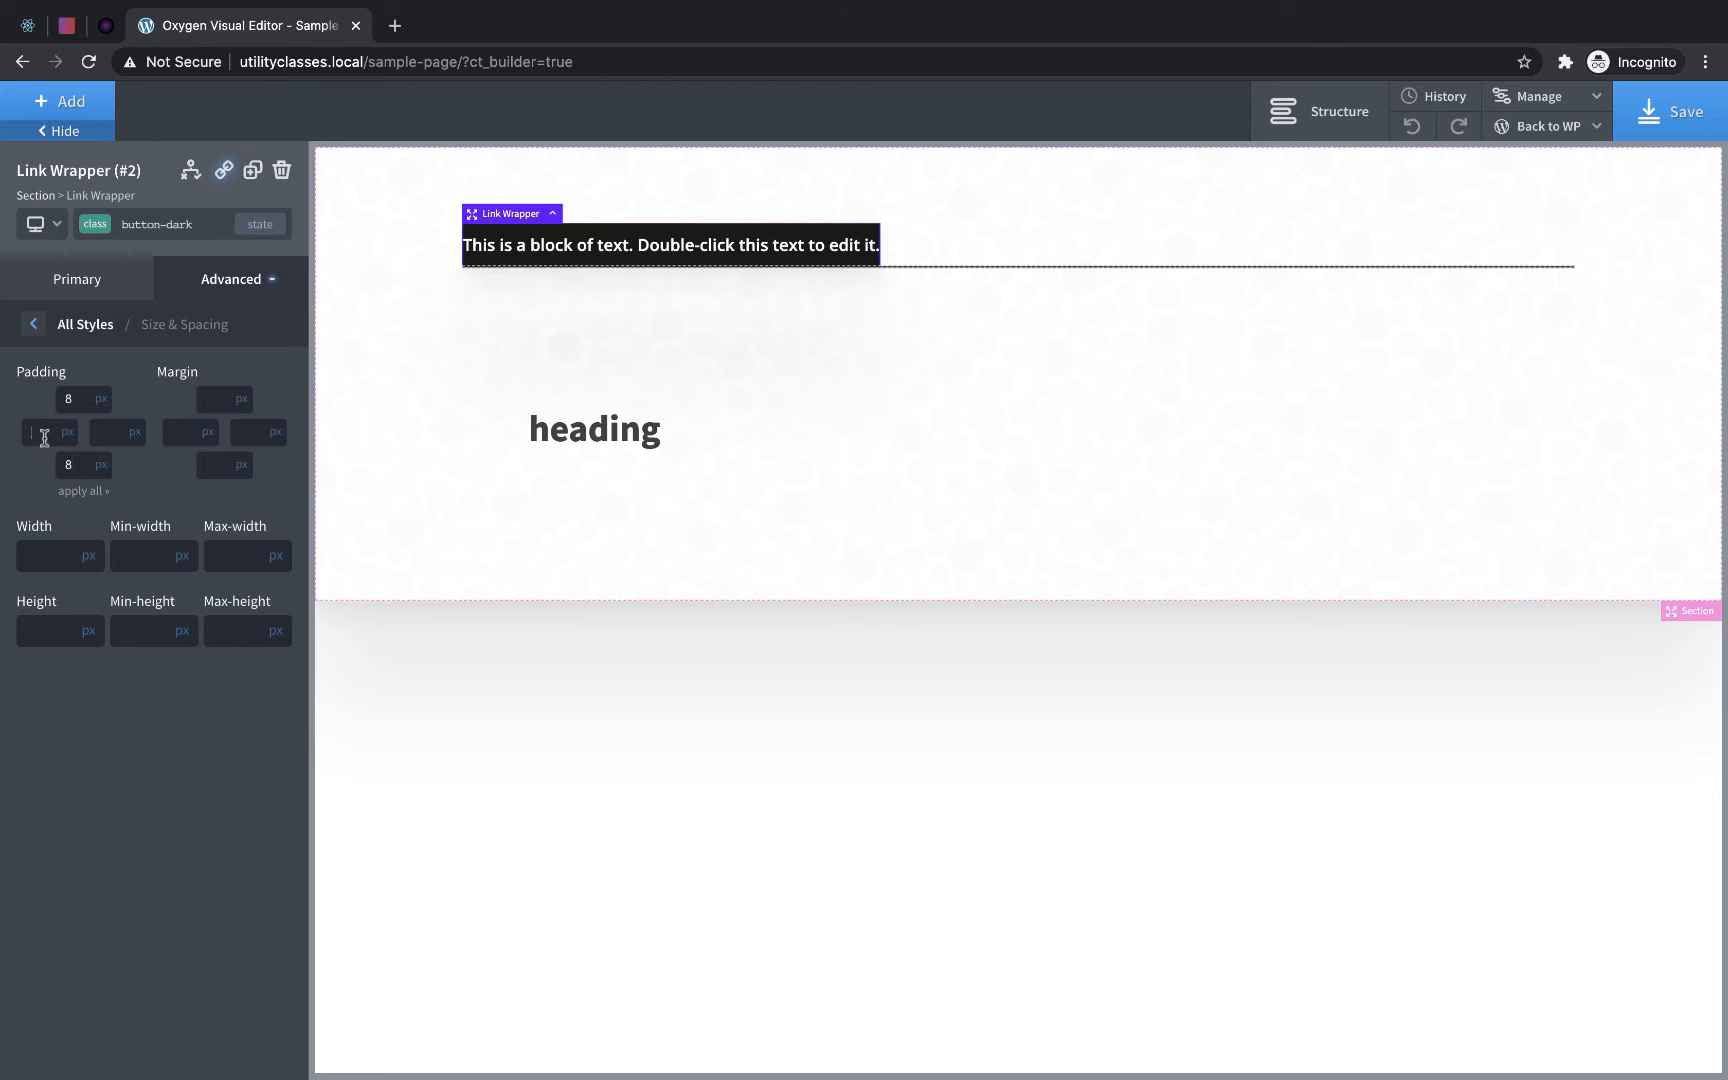
pyautogui.write('32')
pyautogui.click(97, 434)
pyautogui.write('32')
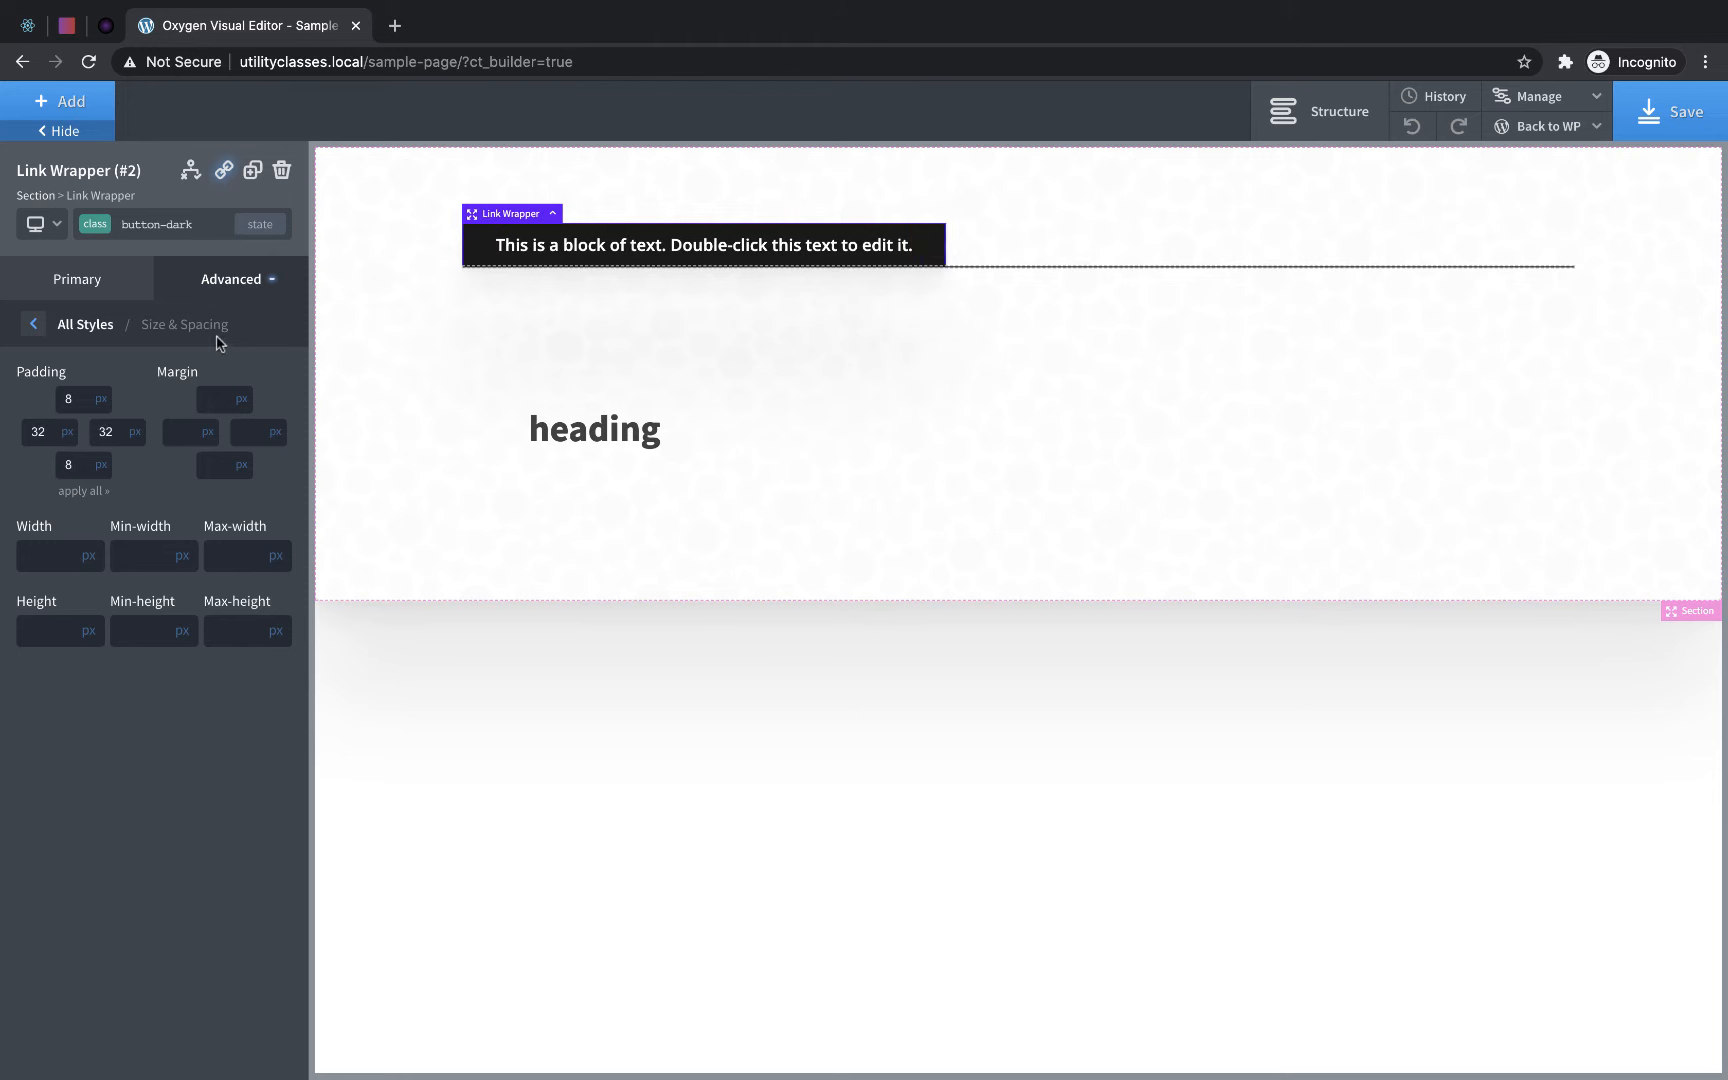
# - Set the button-dark class's hover background color to rgba(0,0,0,0.72) and return to its original state
pyautogui.click(260, 224)
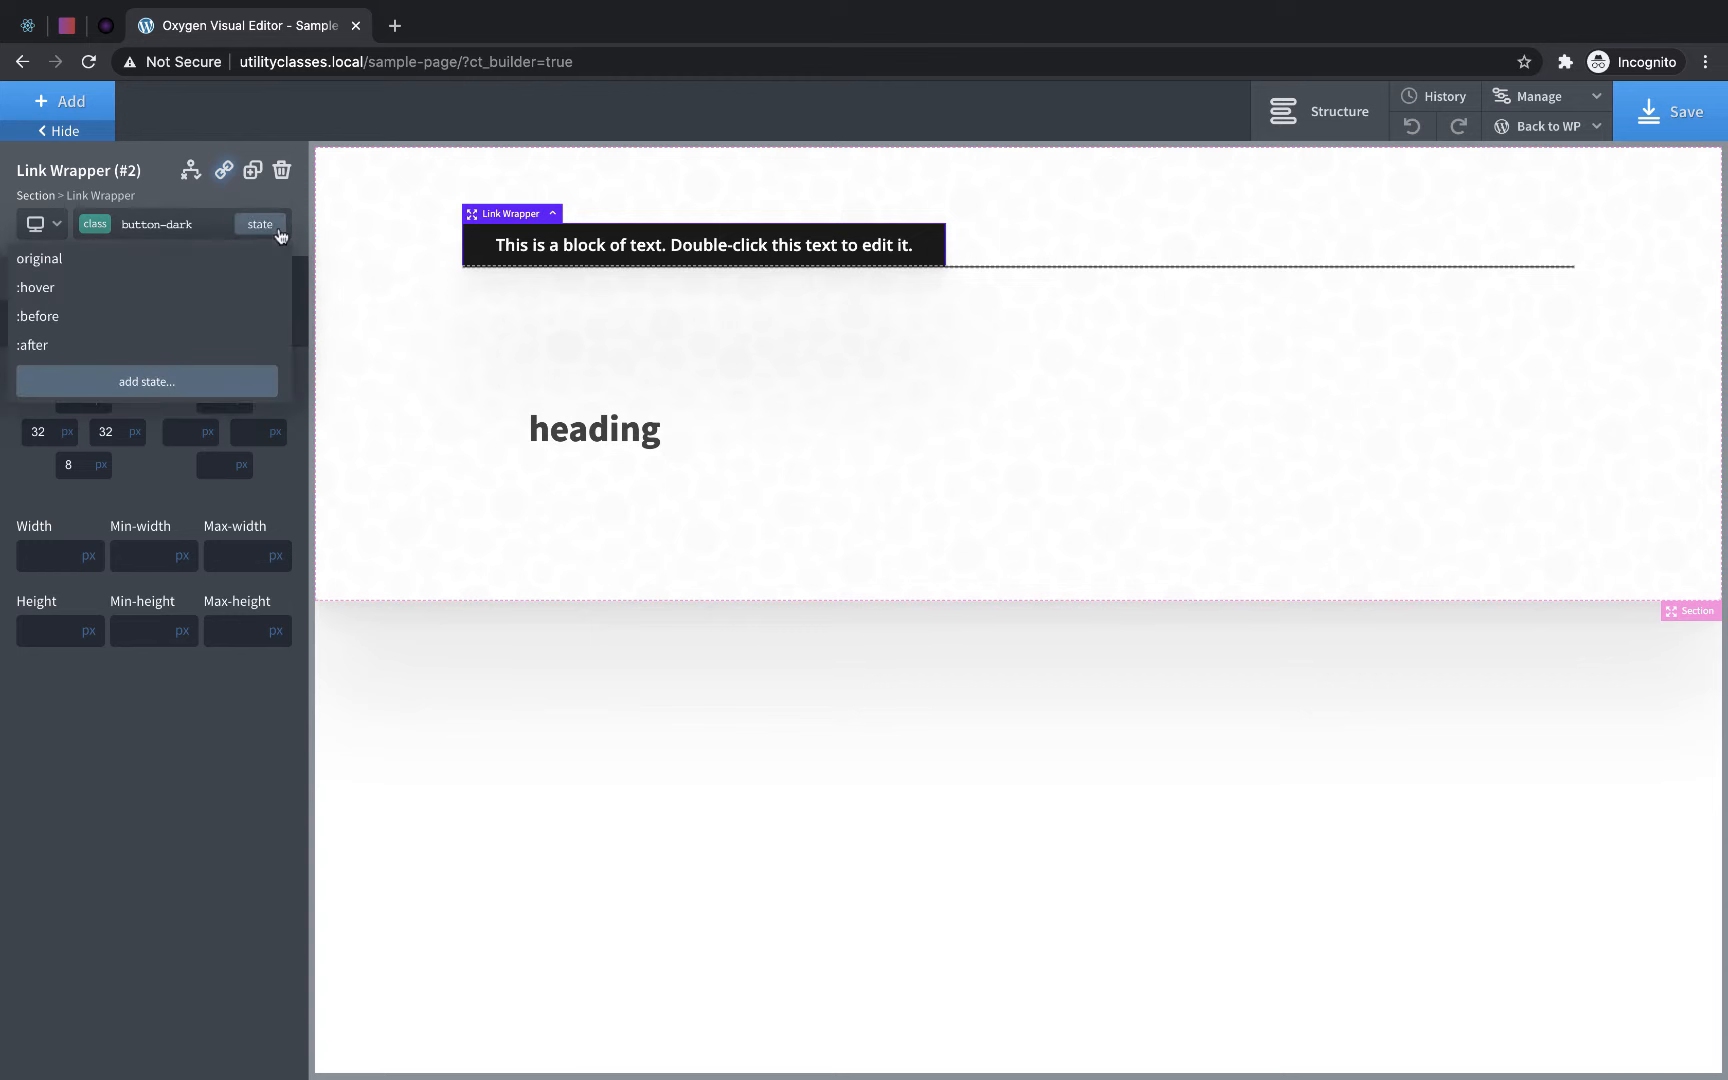
pyautogui.click(119, 288)
pyautogui.click(210, 286)
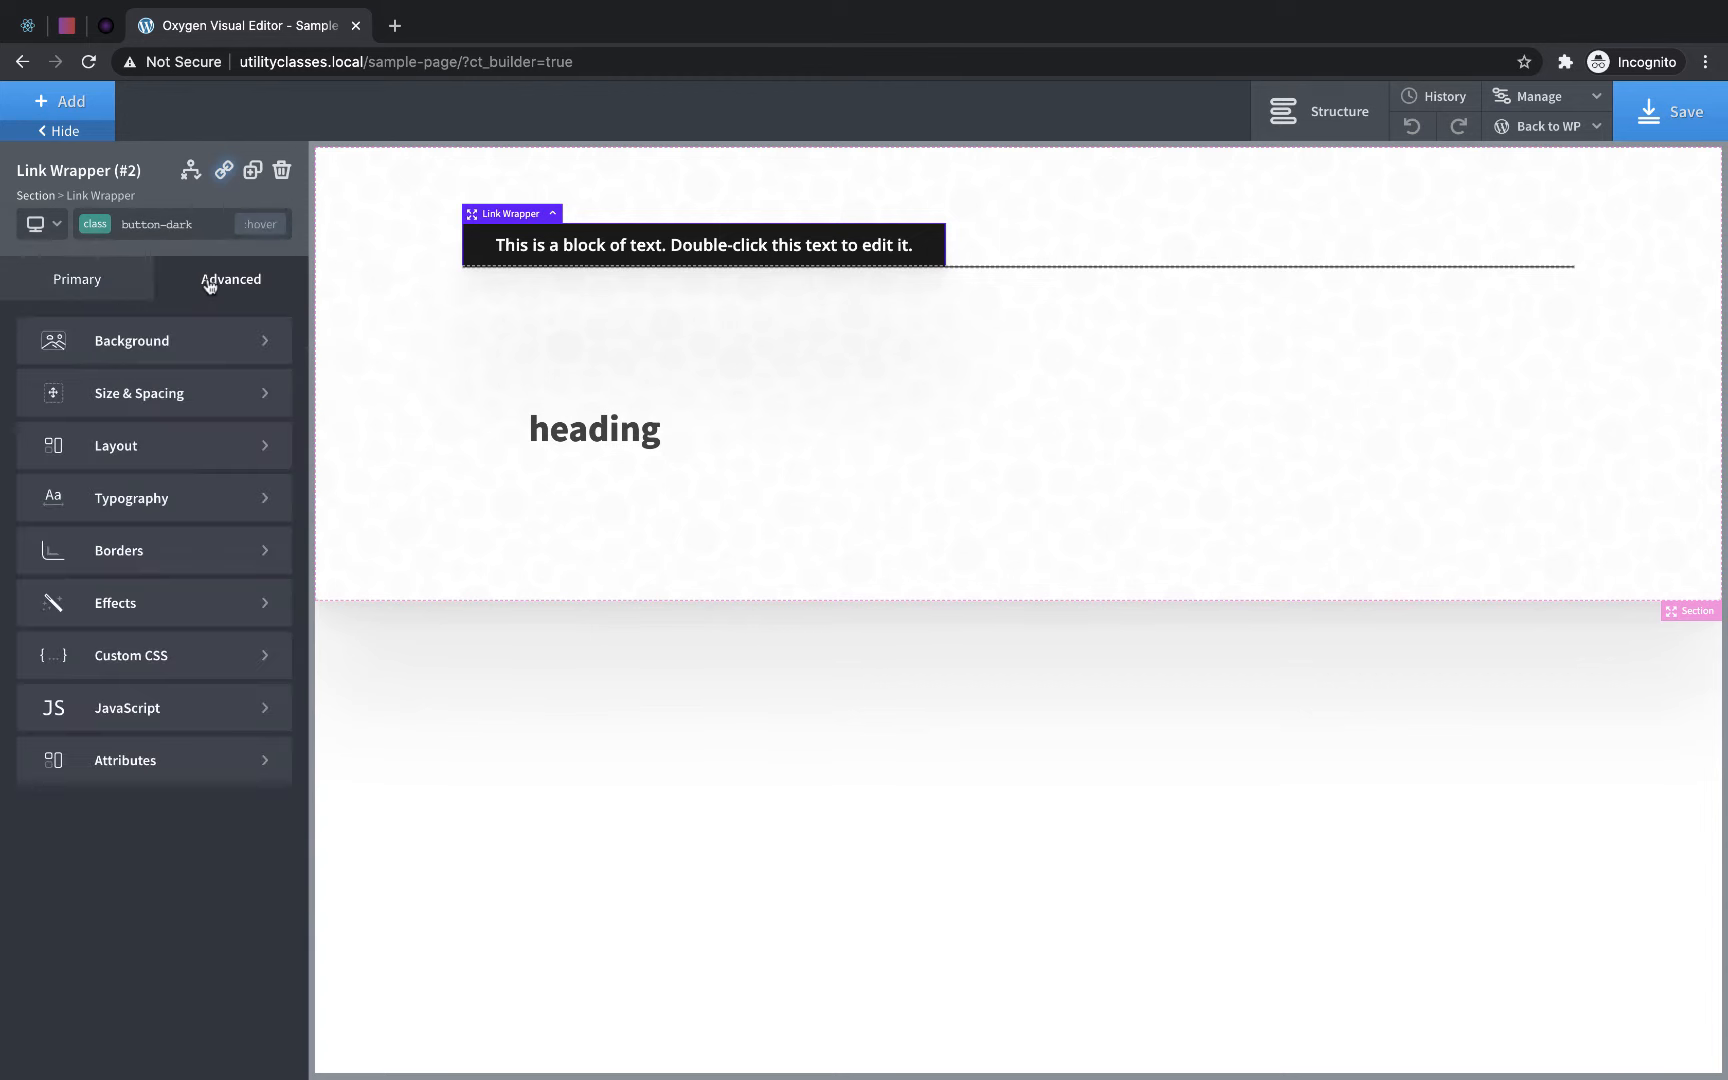
pyautogui.click(171, 340)
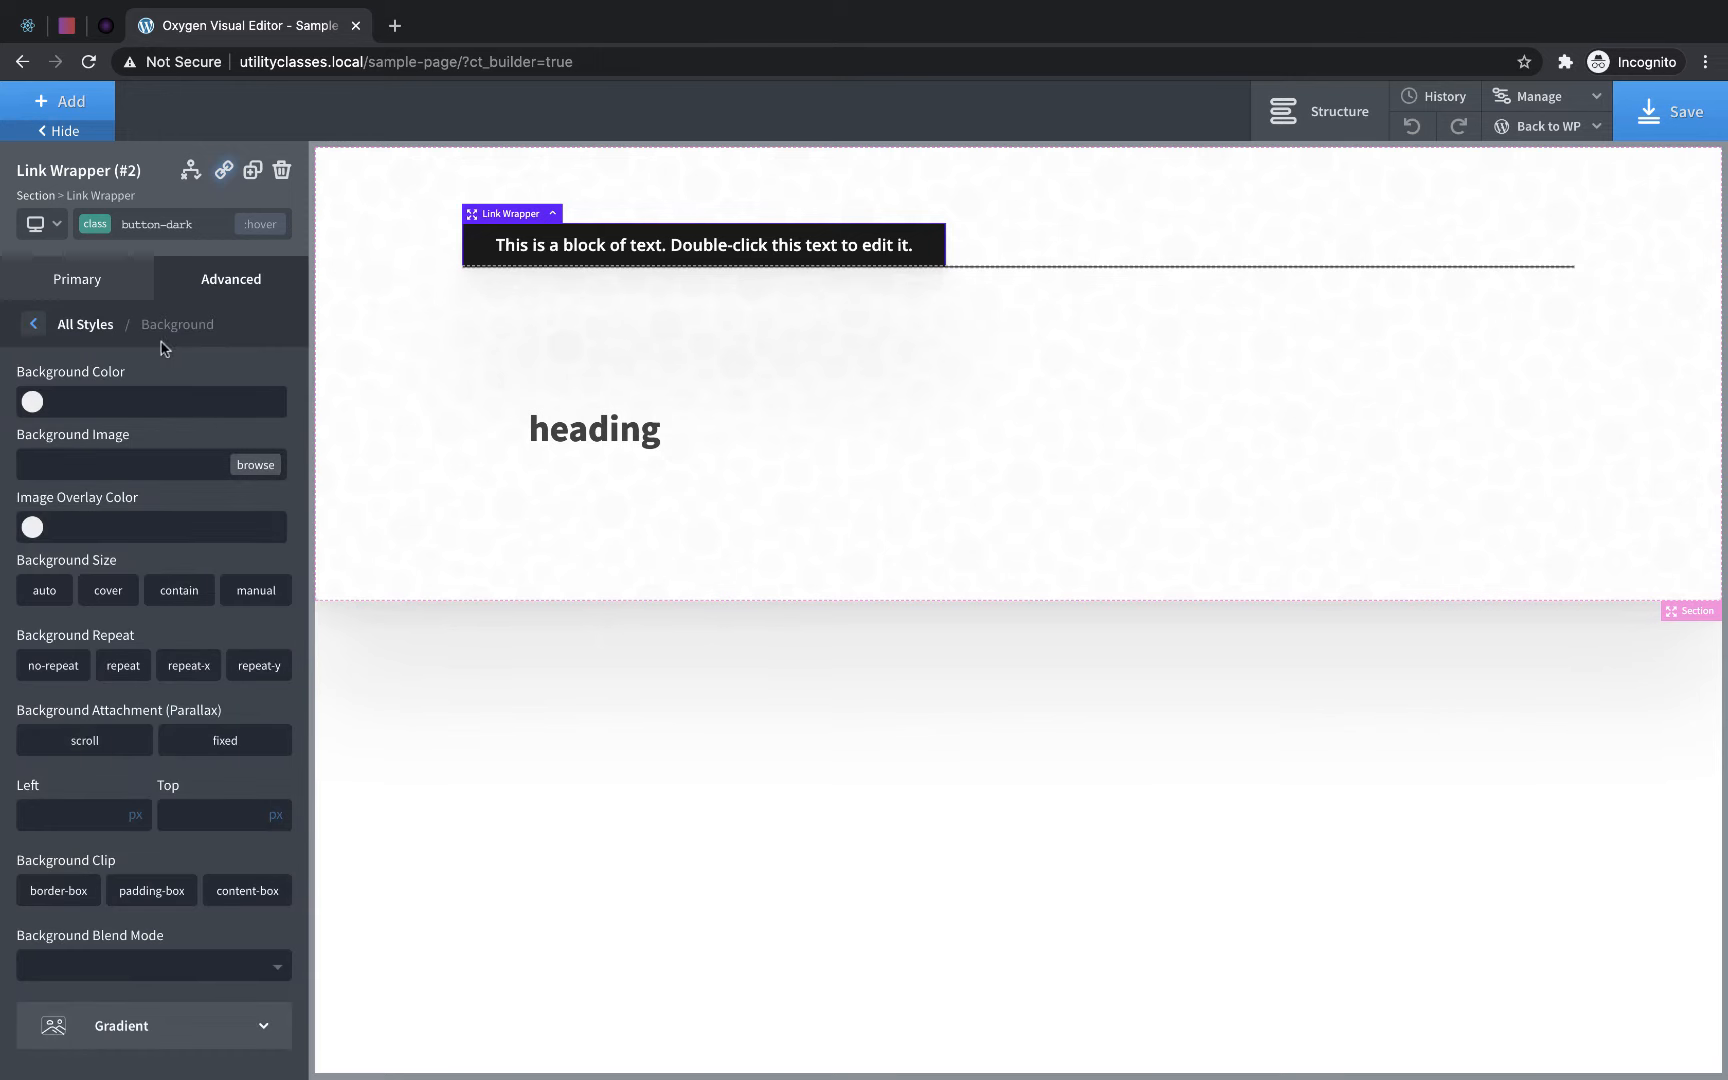
pyautogui.click(32, 403)
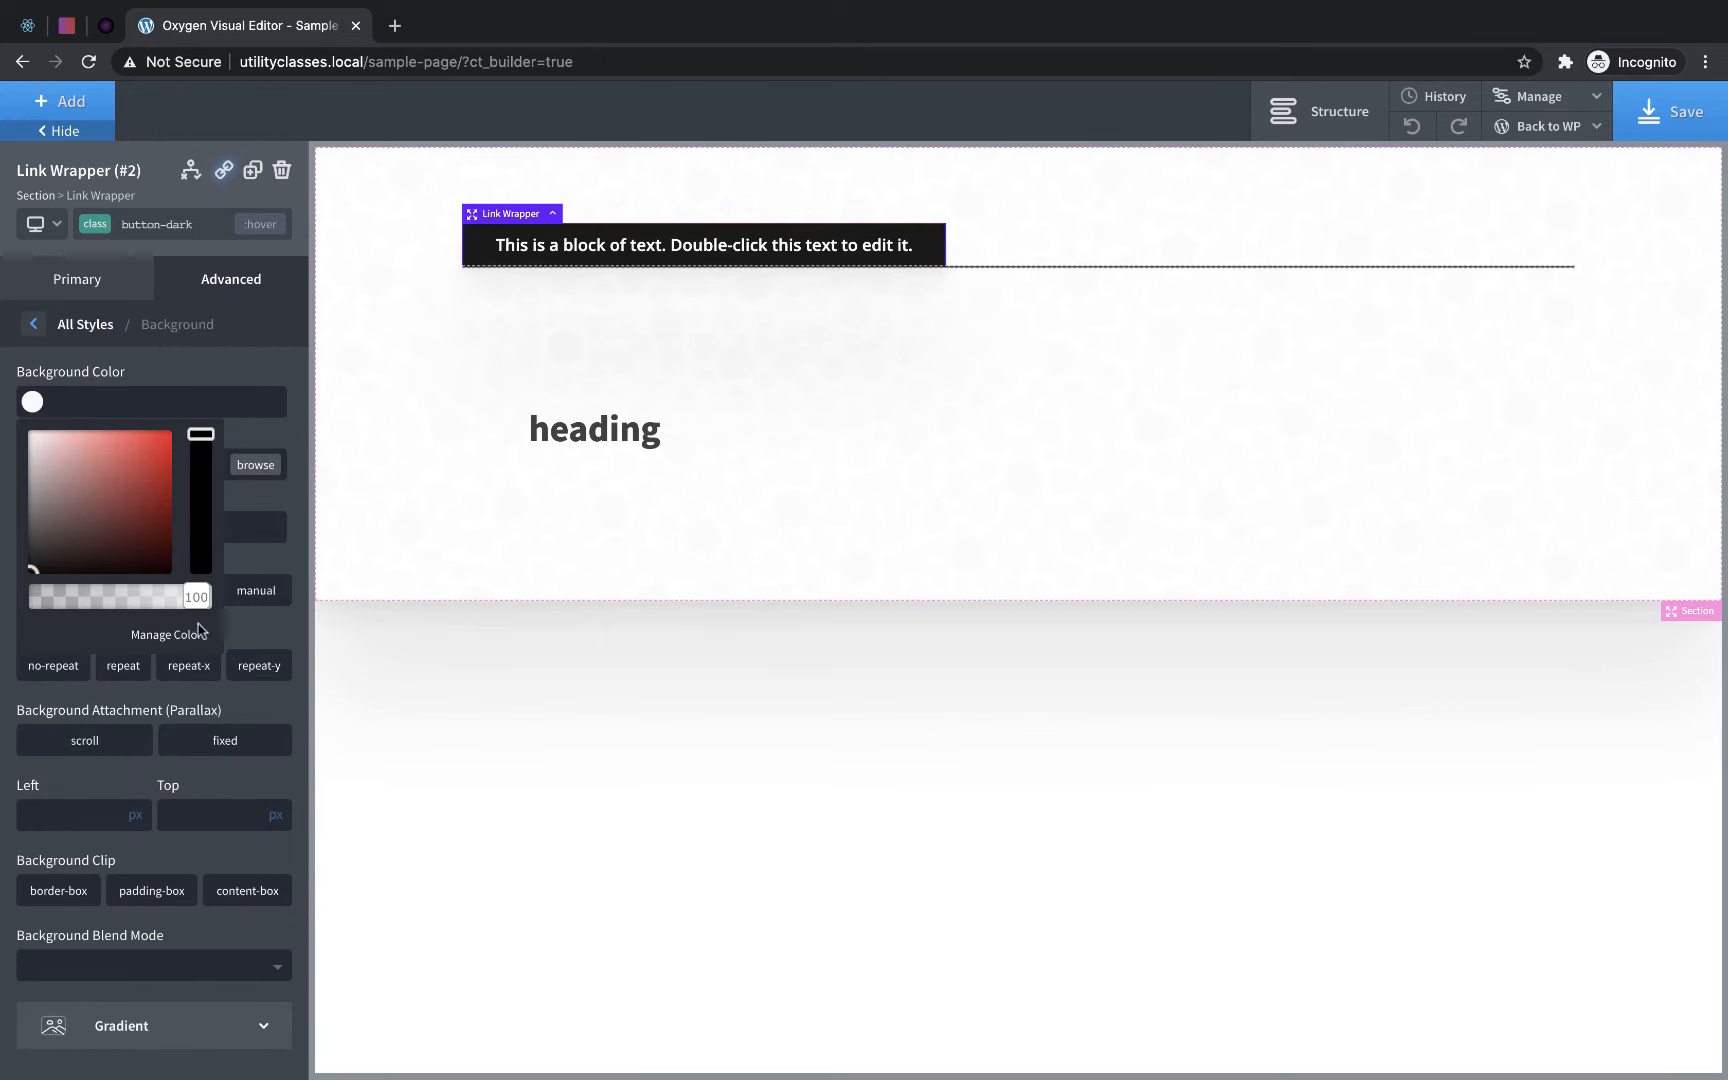
pyautogui.moveTo(196, 597); pyautogui.dragTo(153, 617)
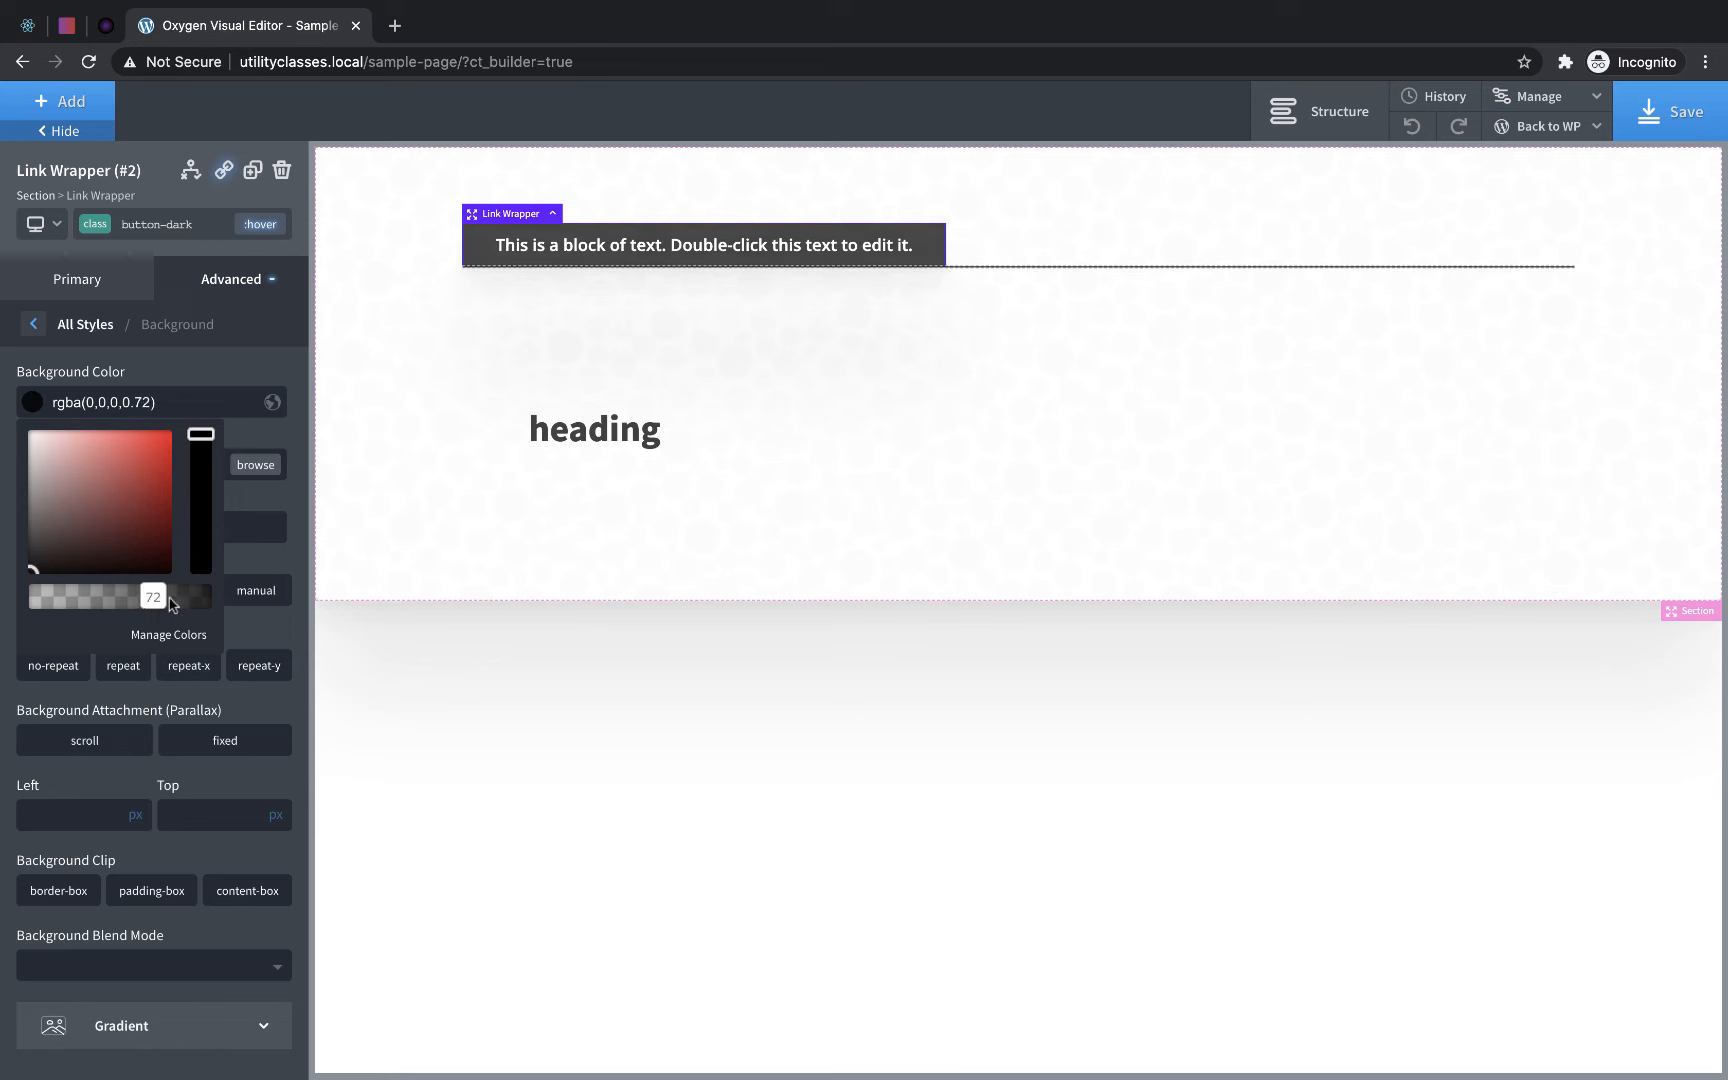
pyautogui.click(268, 438)
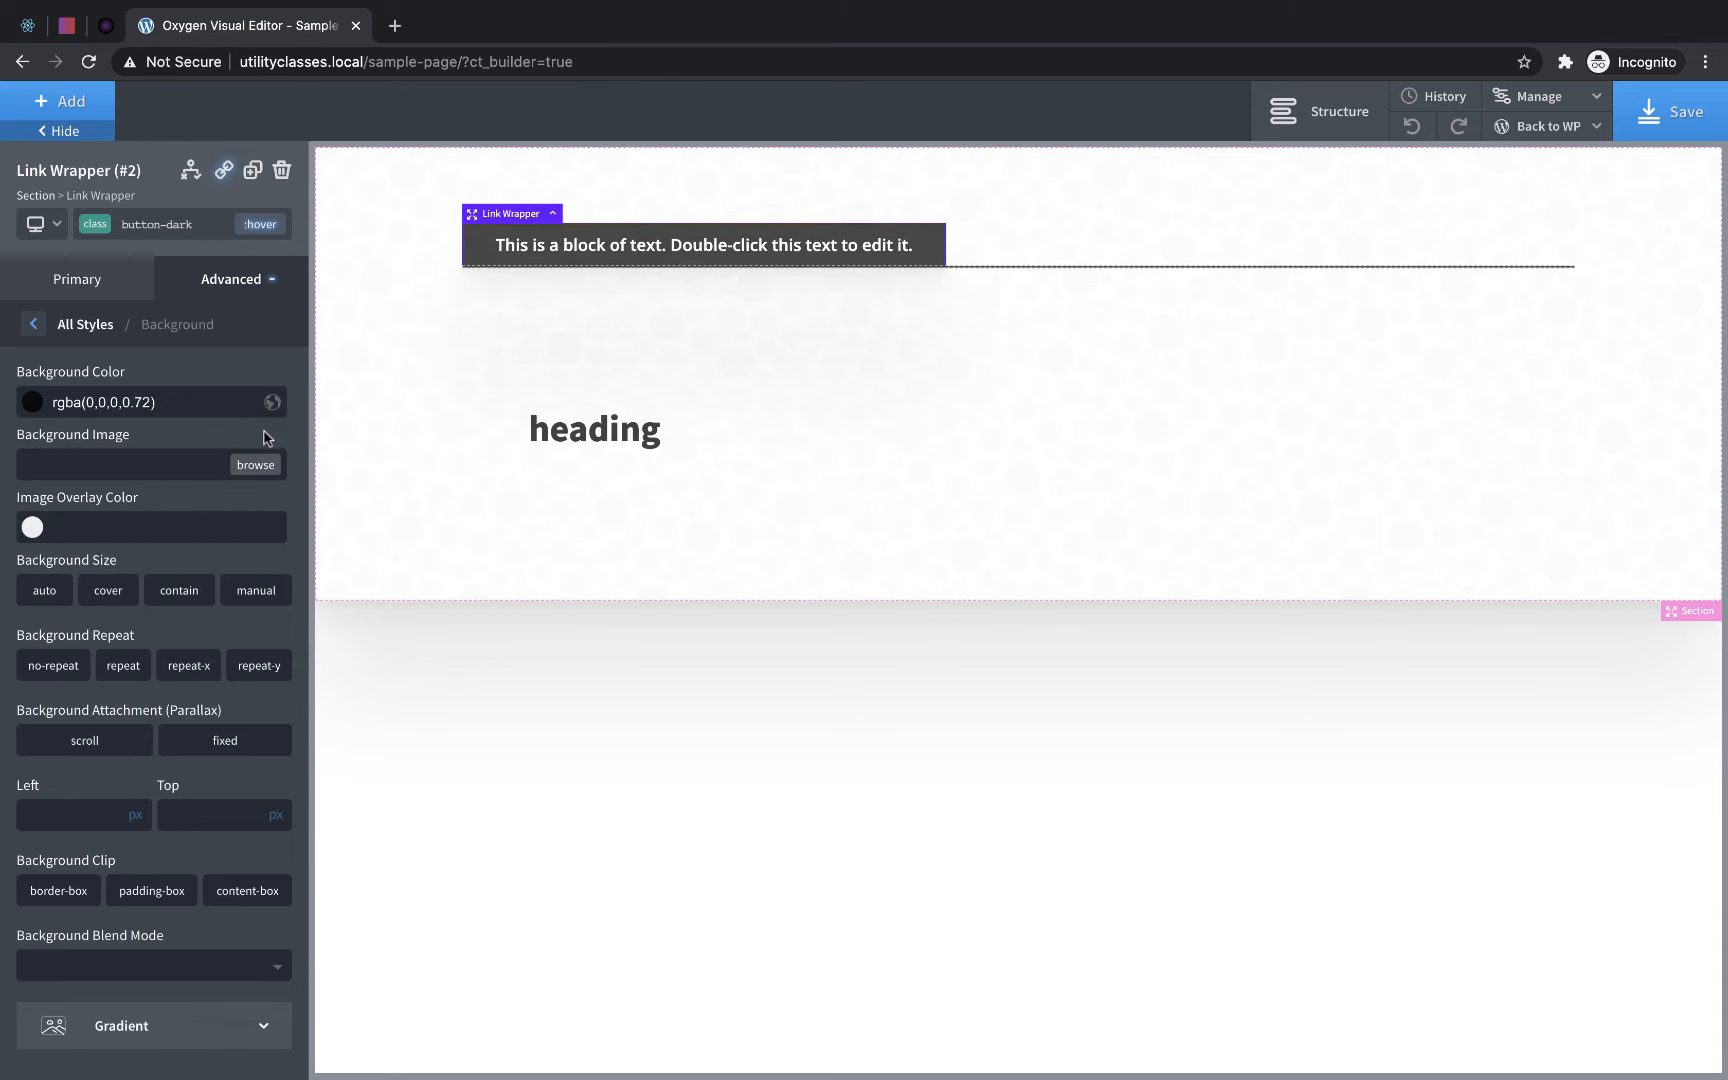
pyautogui.click(262, 224)
pyautogui.click(198, 258)
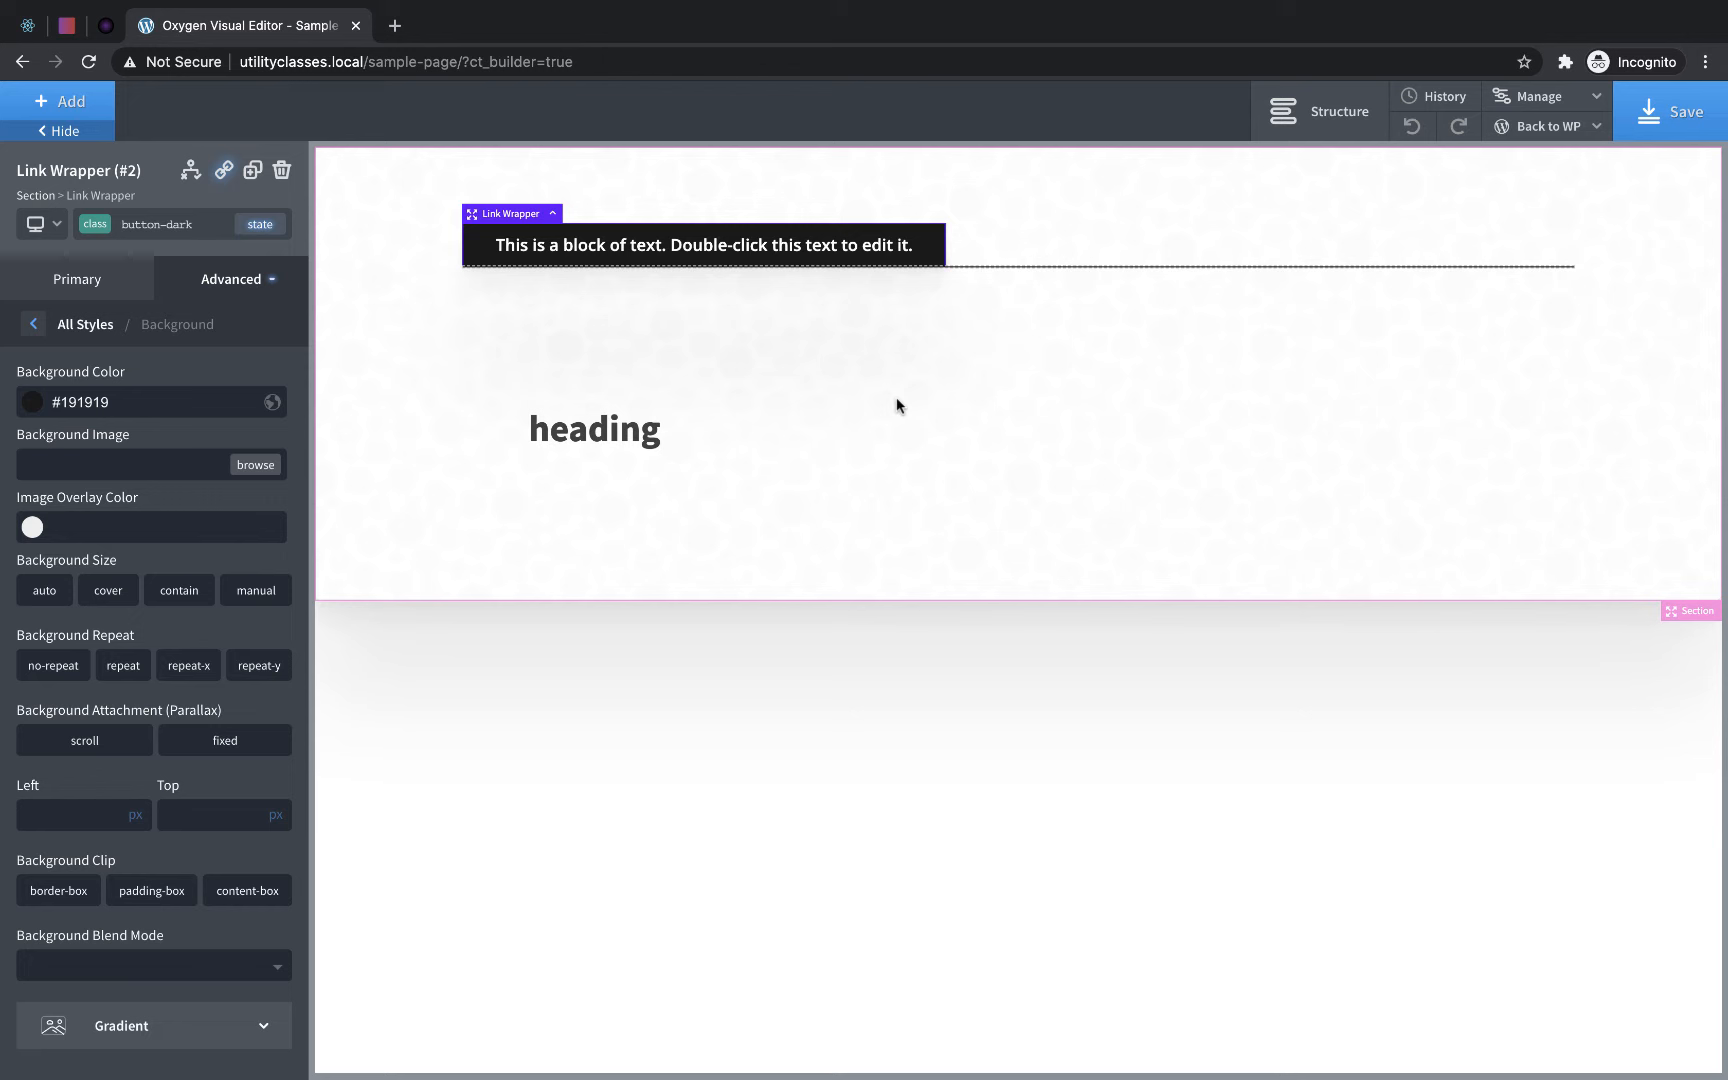
# - Add the existing rounded-corners and transition classes to the link wrapper
pyautogui.click(178, 225)
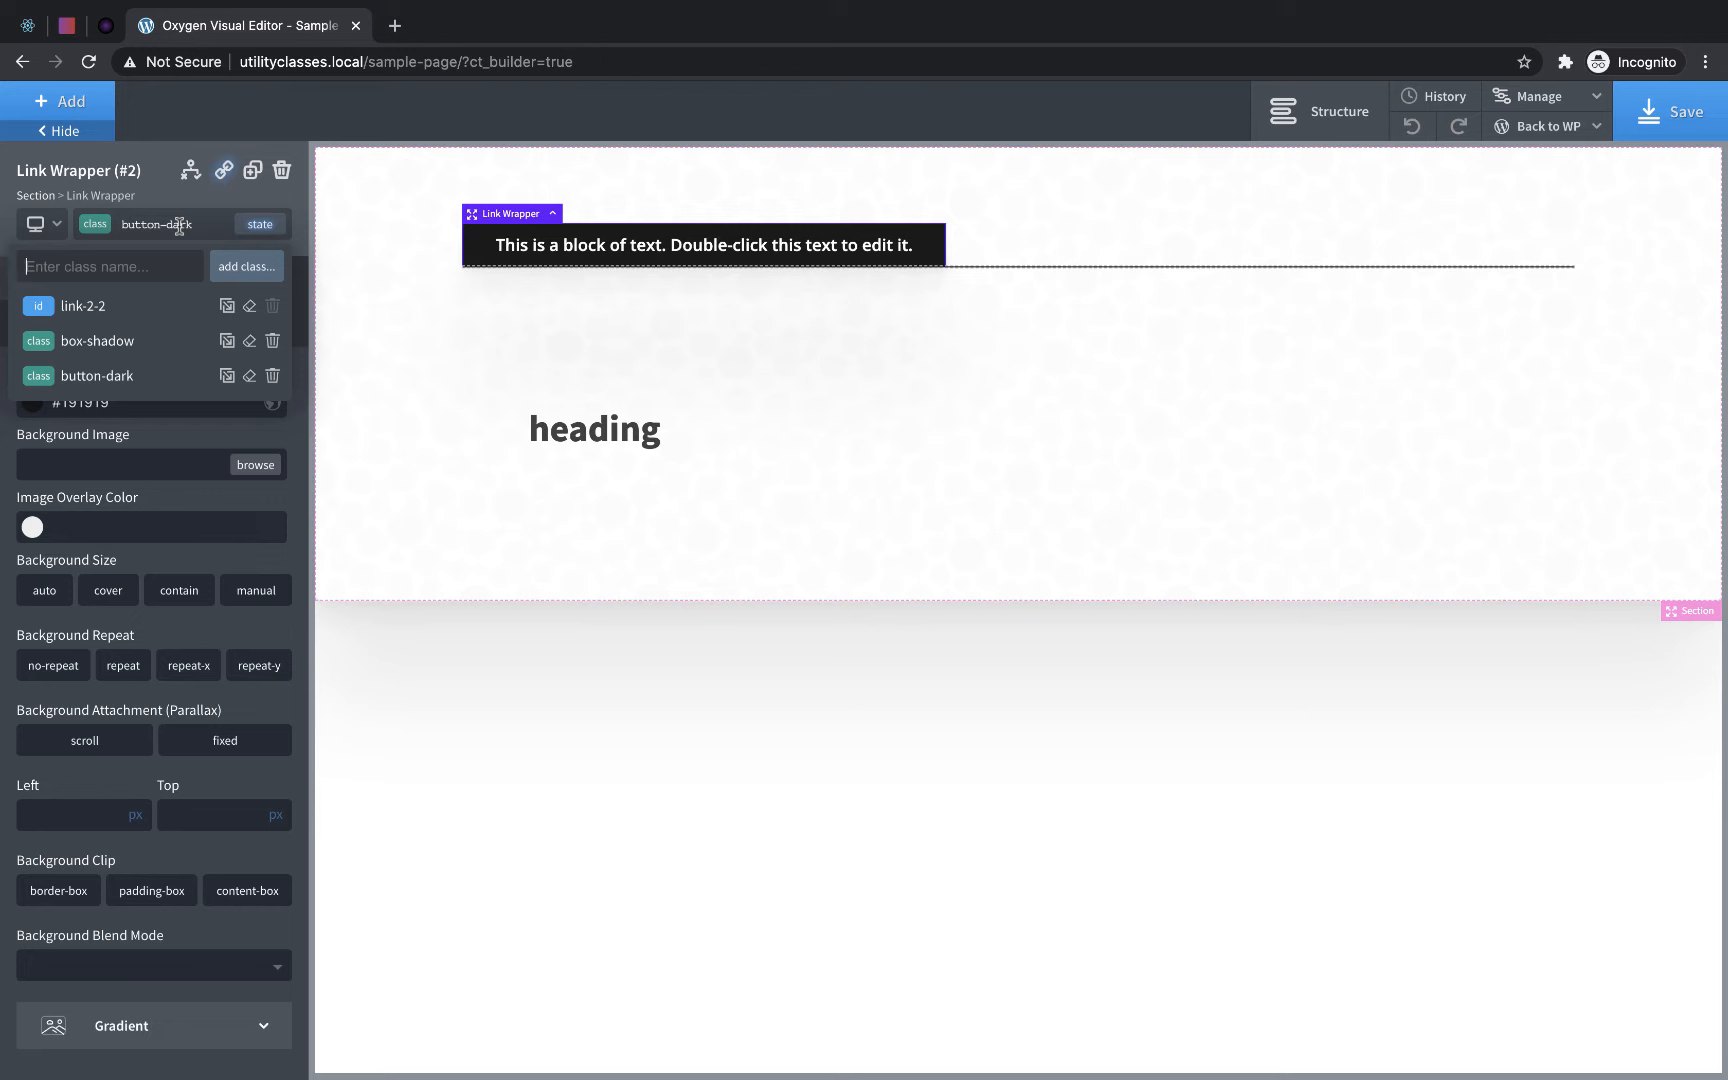
pyautogui.write('round')
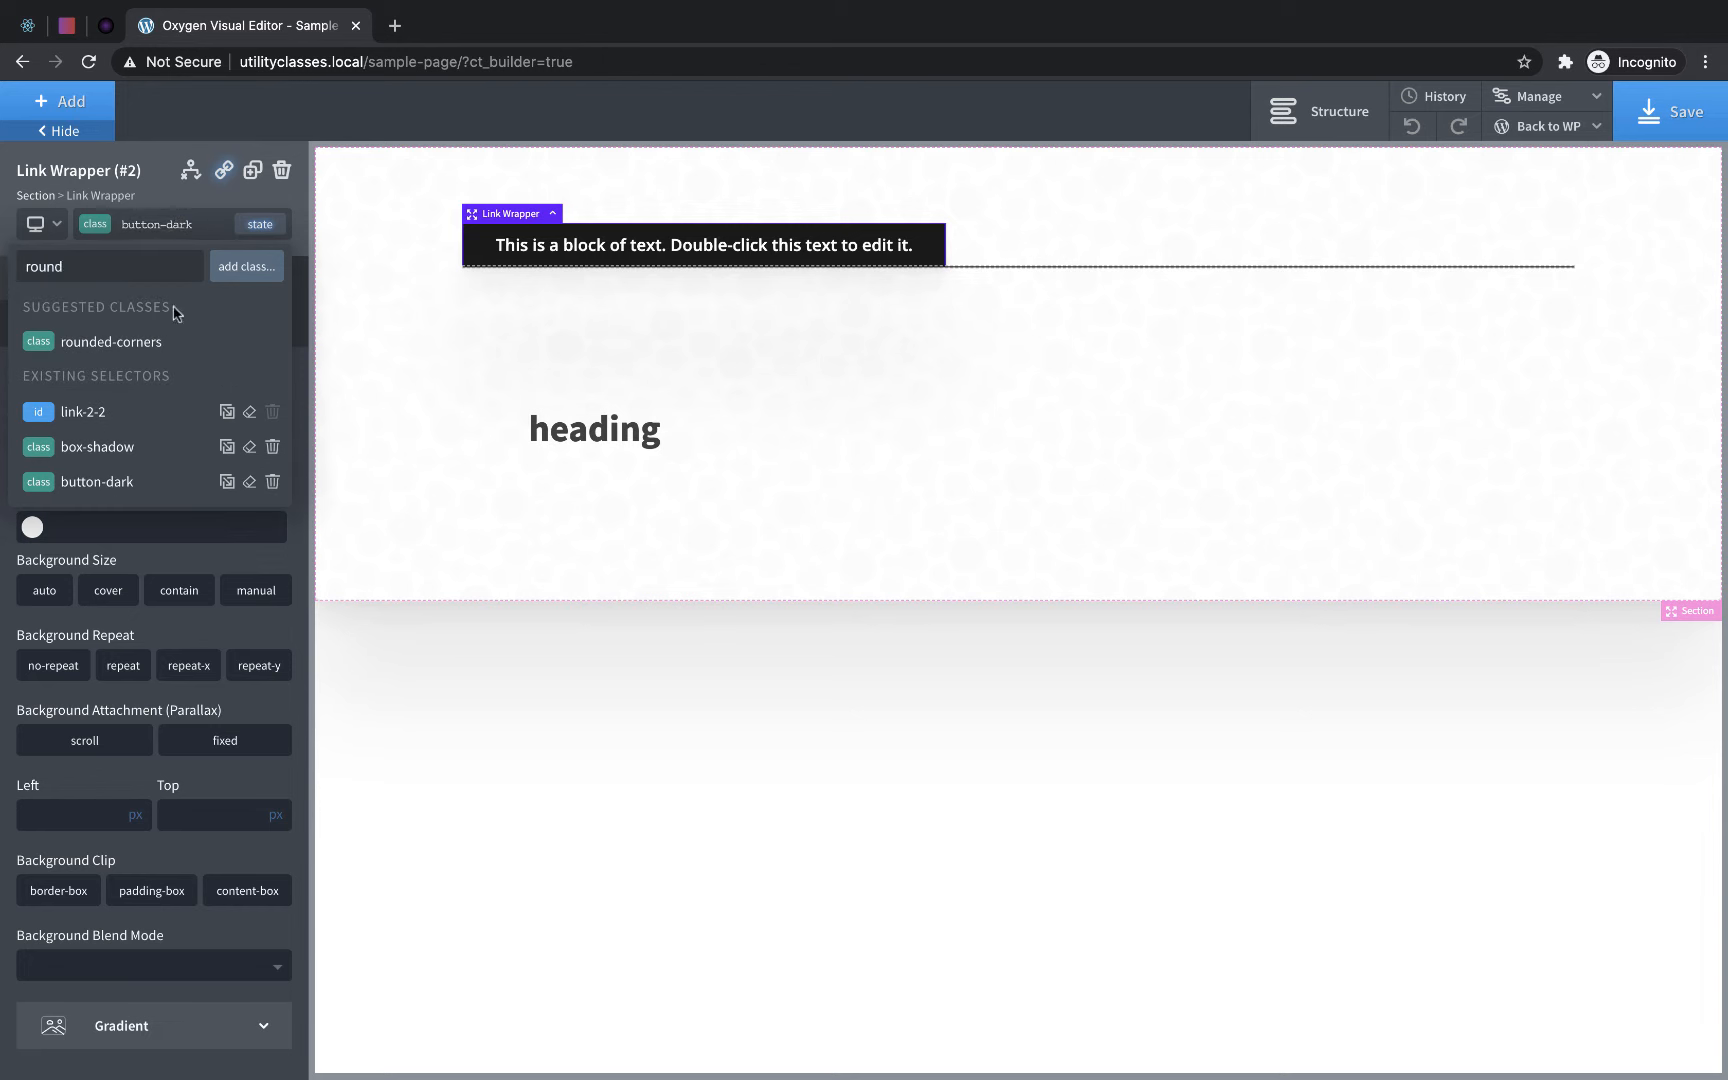
pyautogui.click(127, 344)
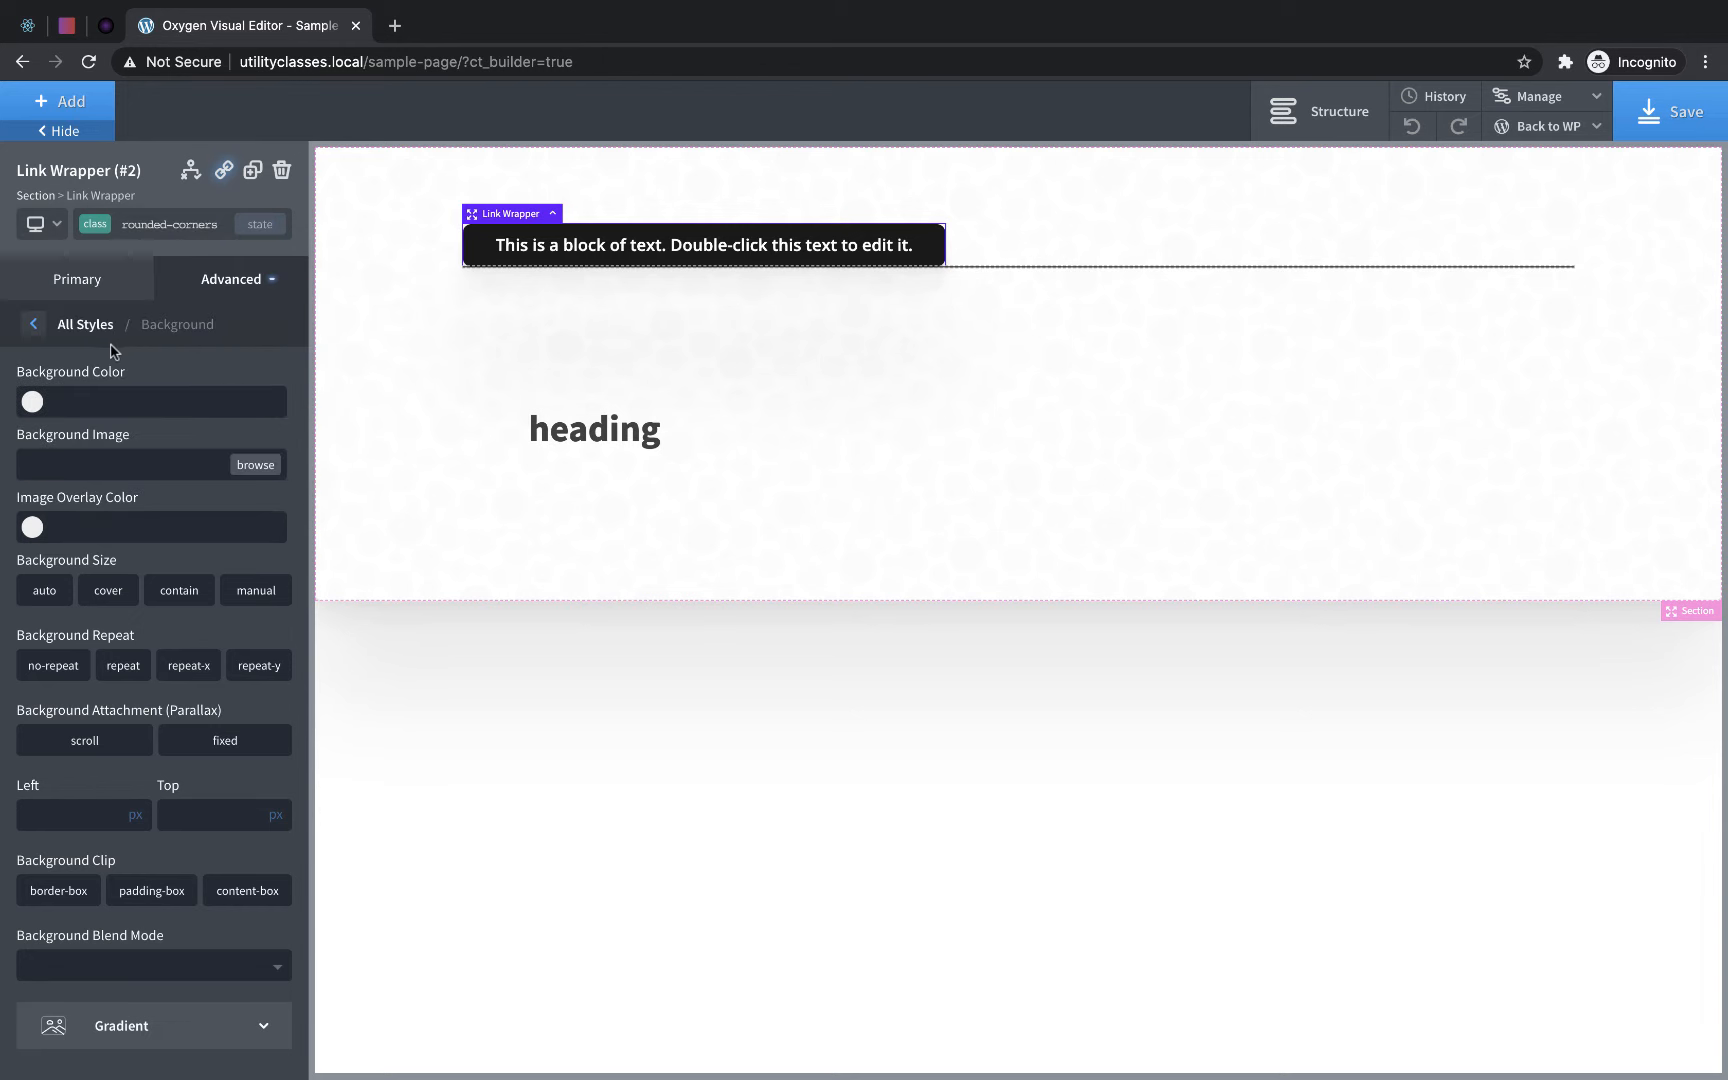
pyautogui.click(159, 224)
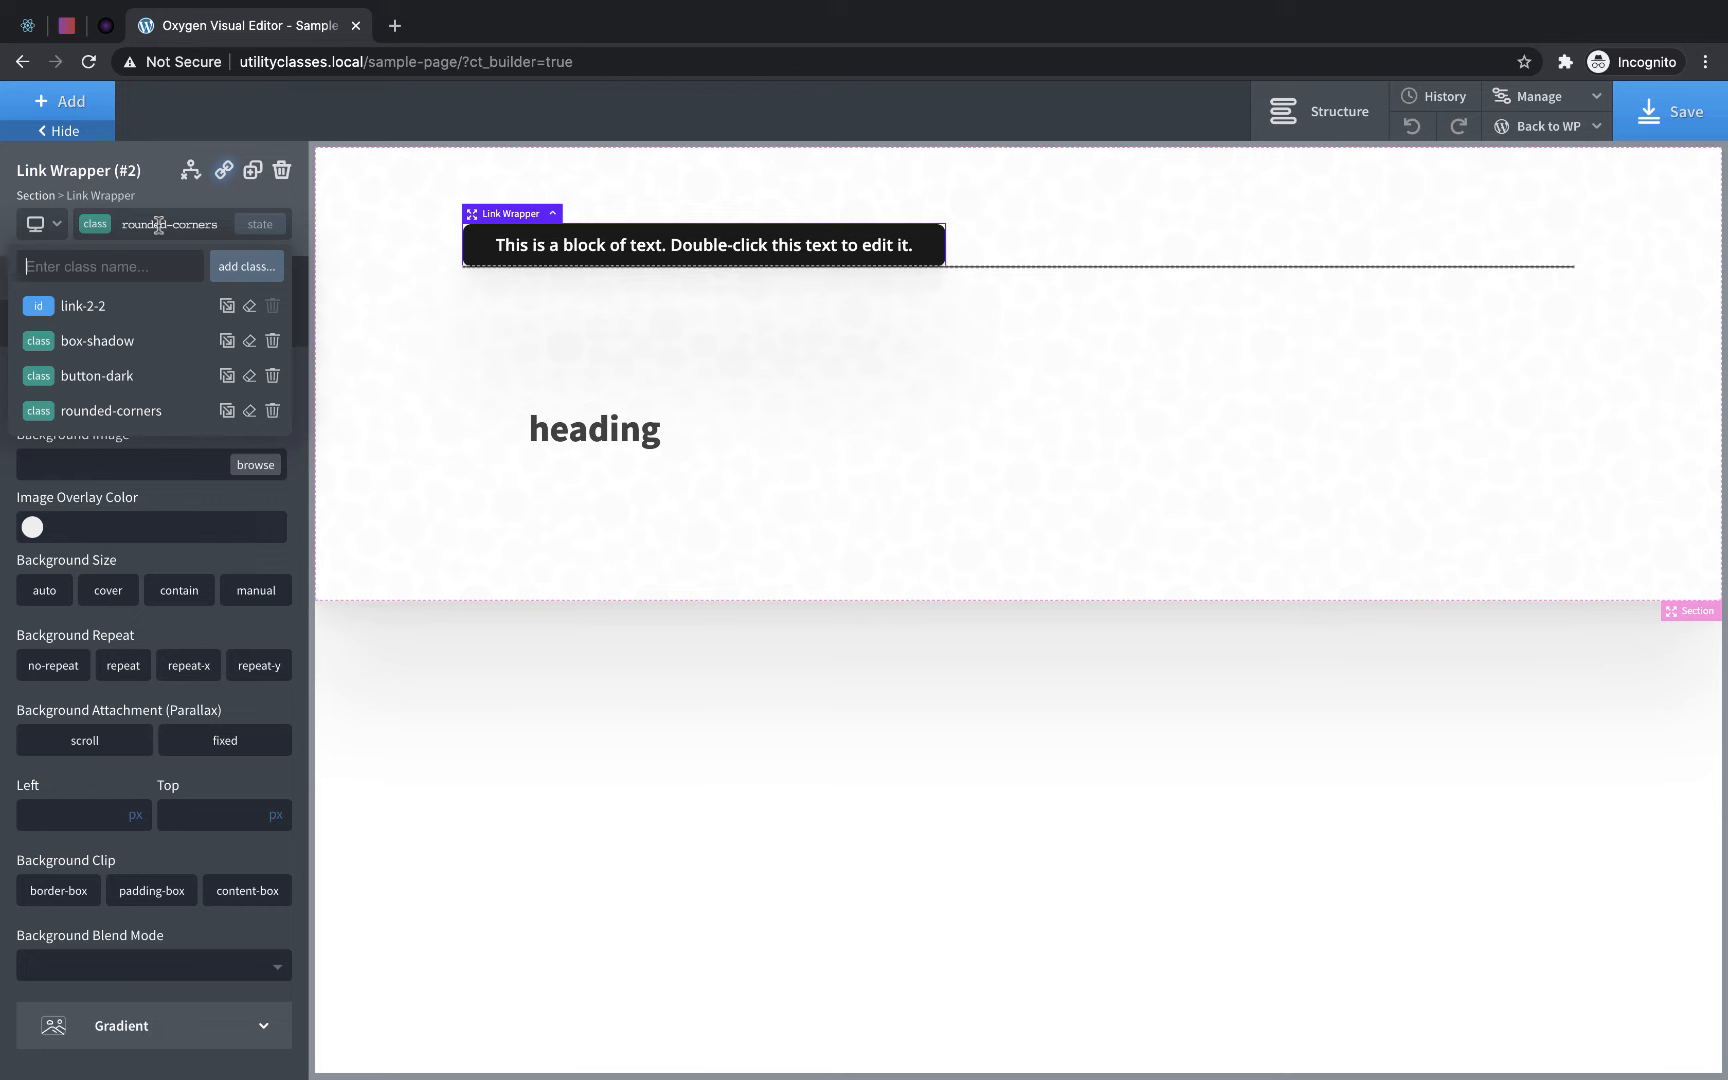
pyautogui.write('tran')
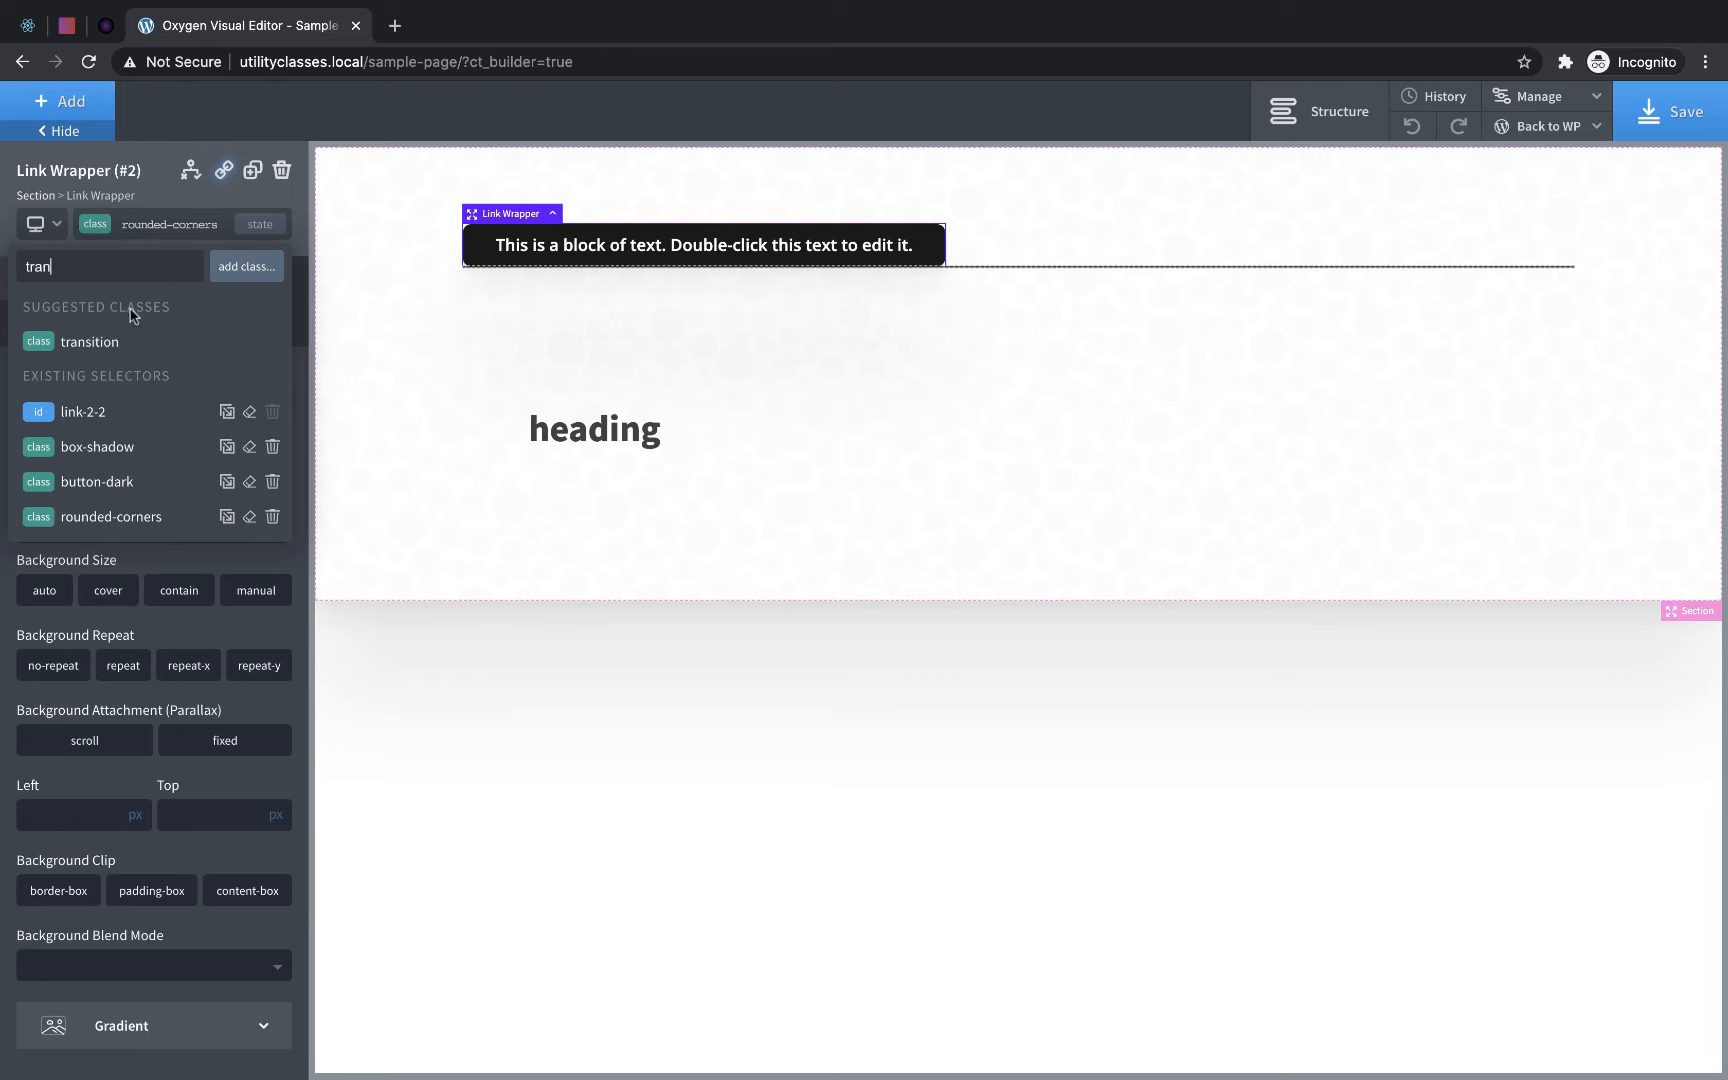
pyautogui.click(112, 337)
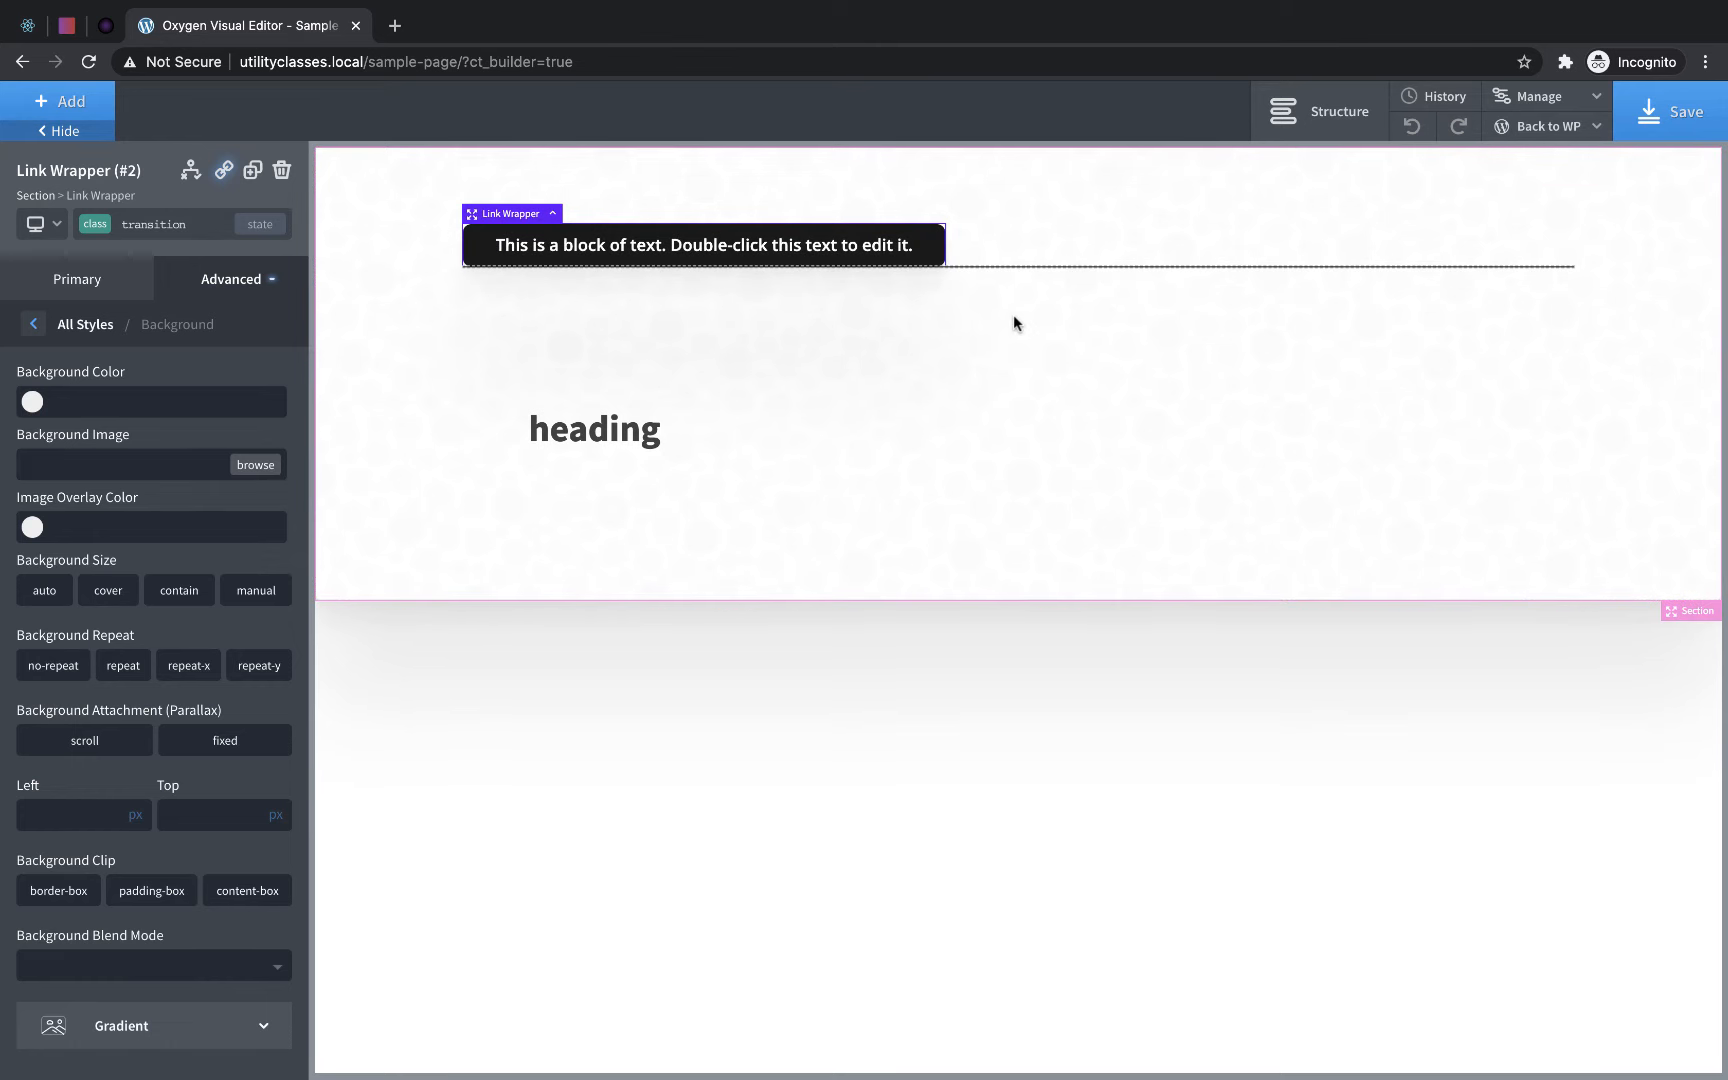
# - Add the existing margin-bottom-medium class to the link wrapper and review its list of applied classes
pyautogui.click(184, 224)
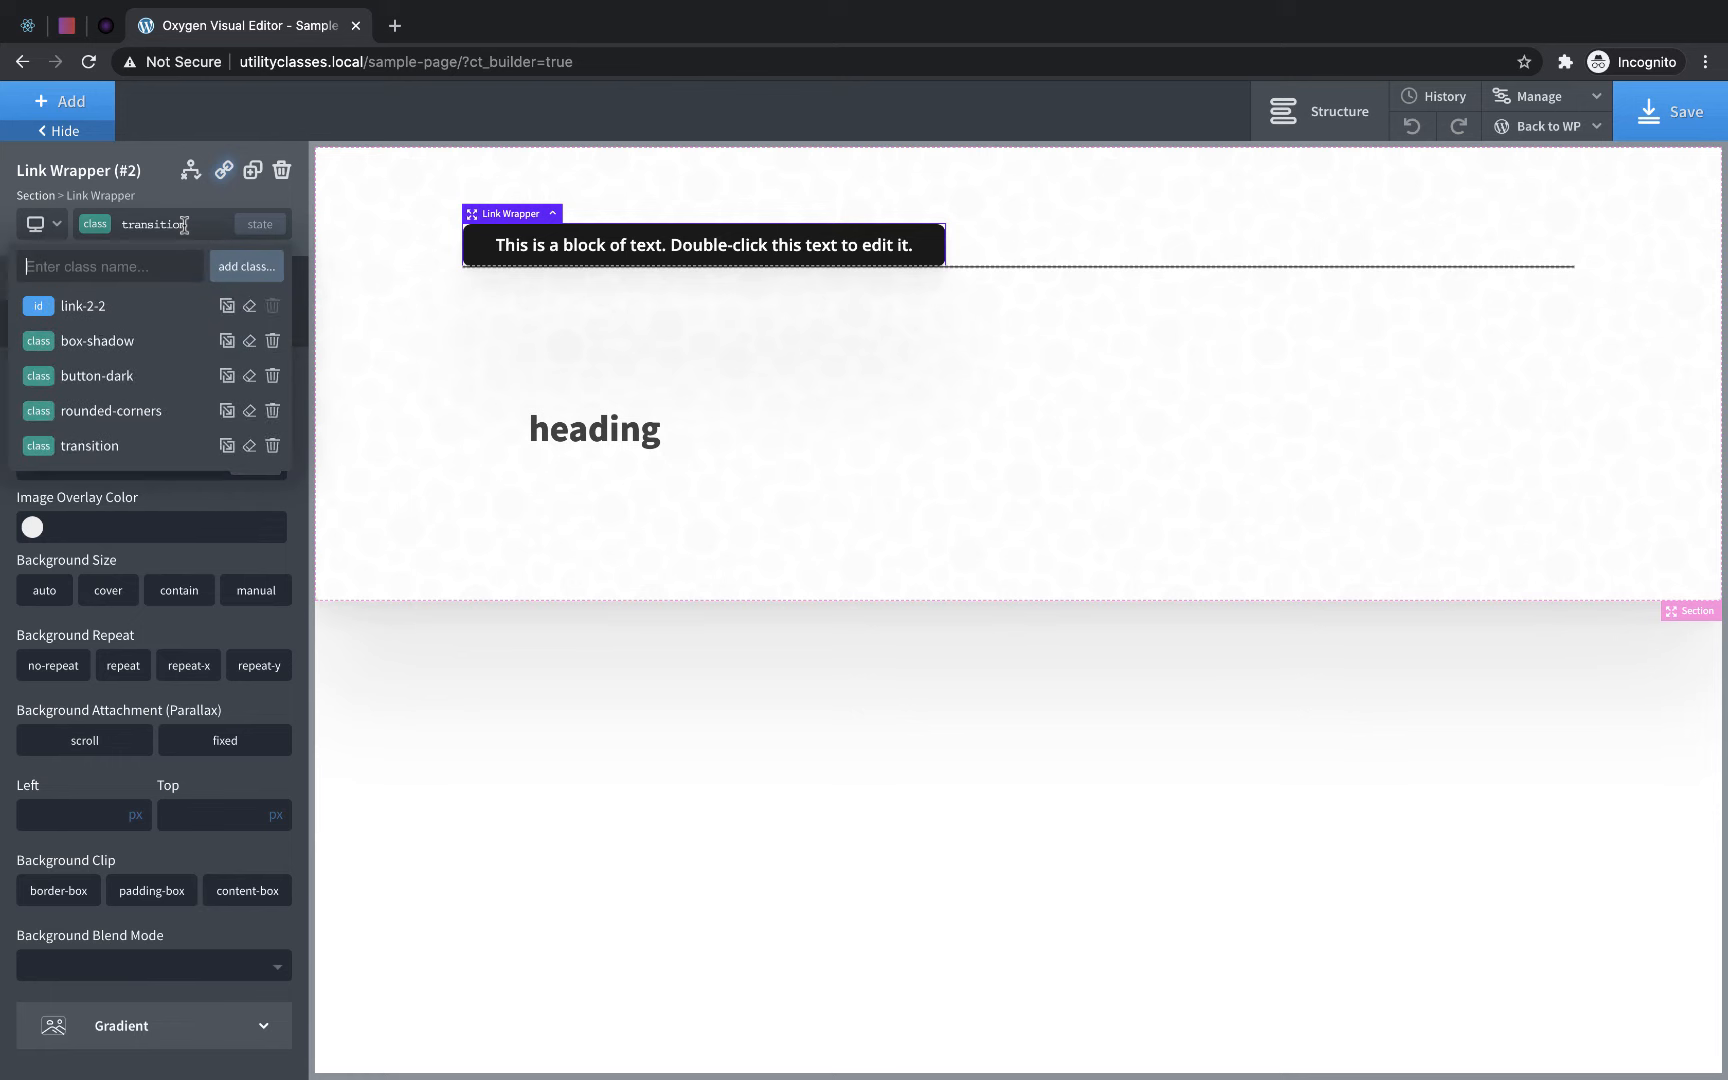
pyautogui.write('margin')
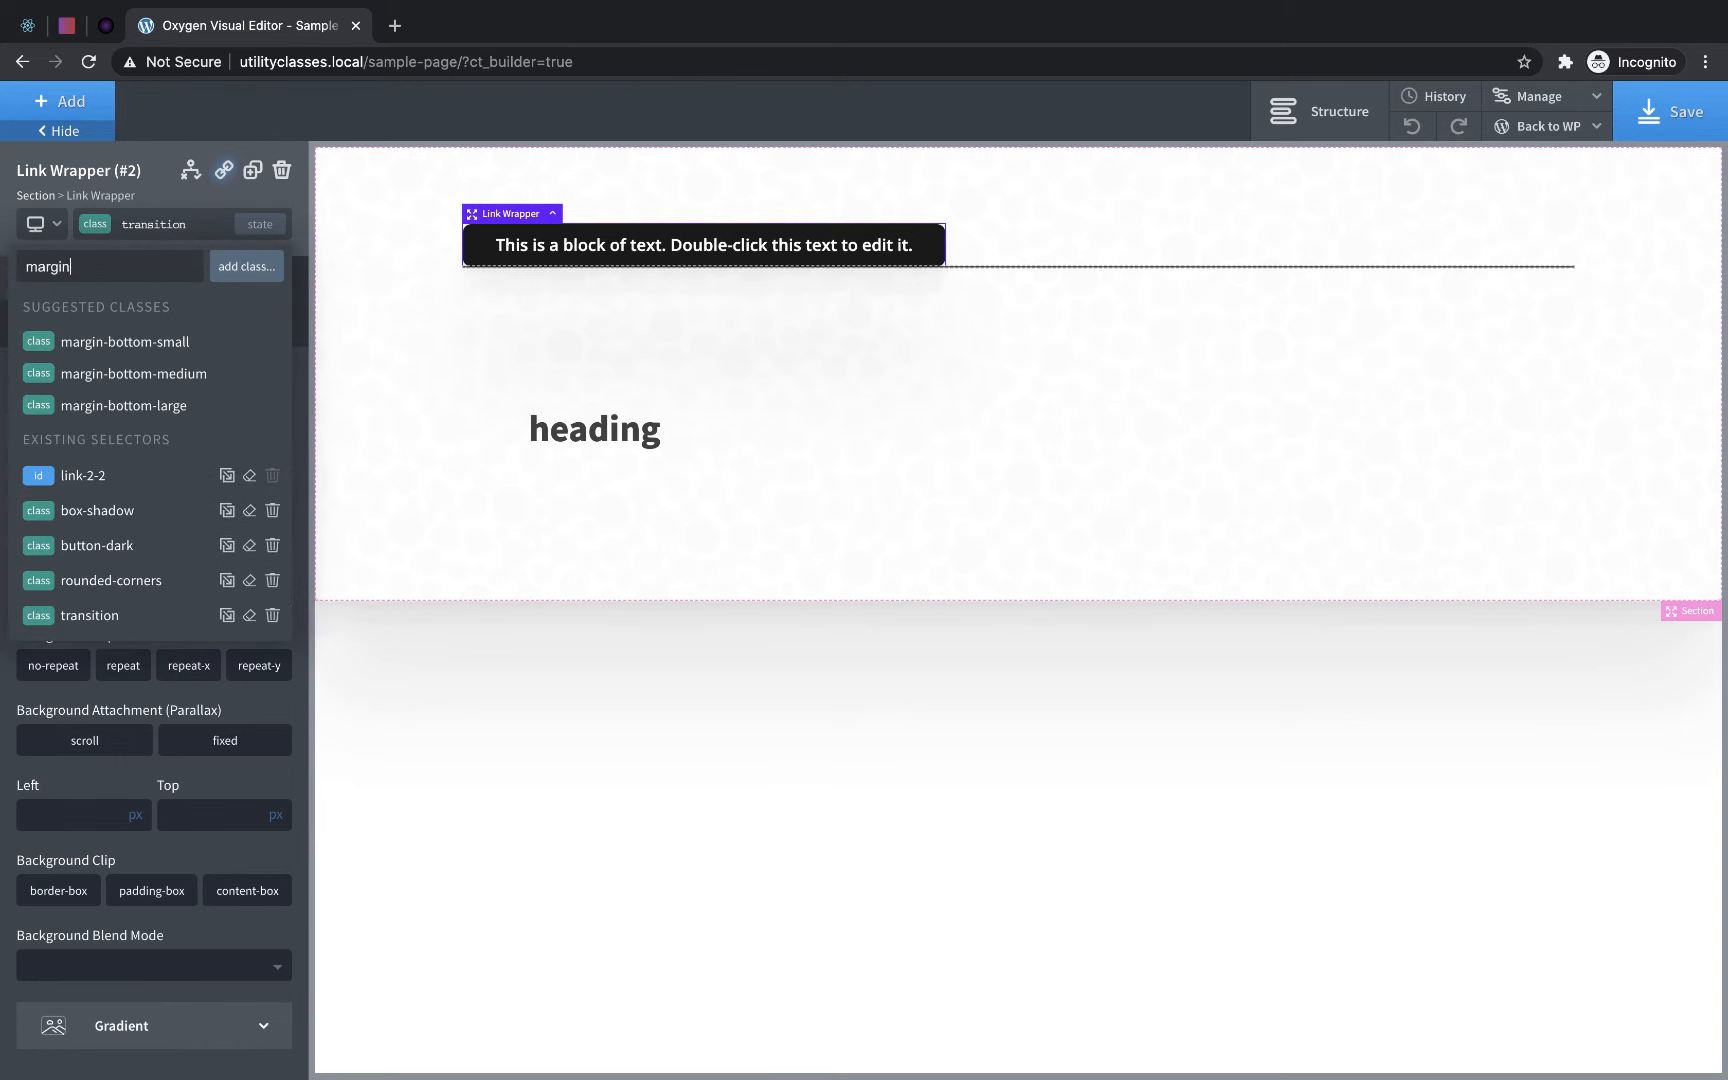
pyautogui.click(128, 374)
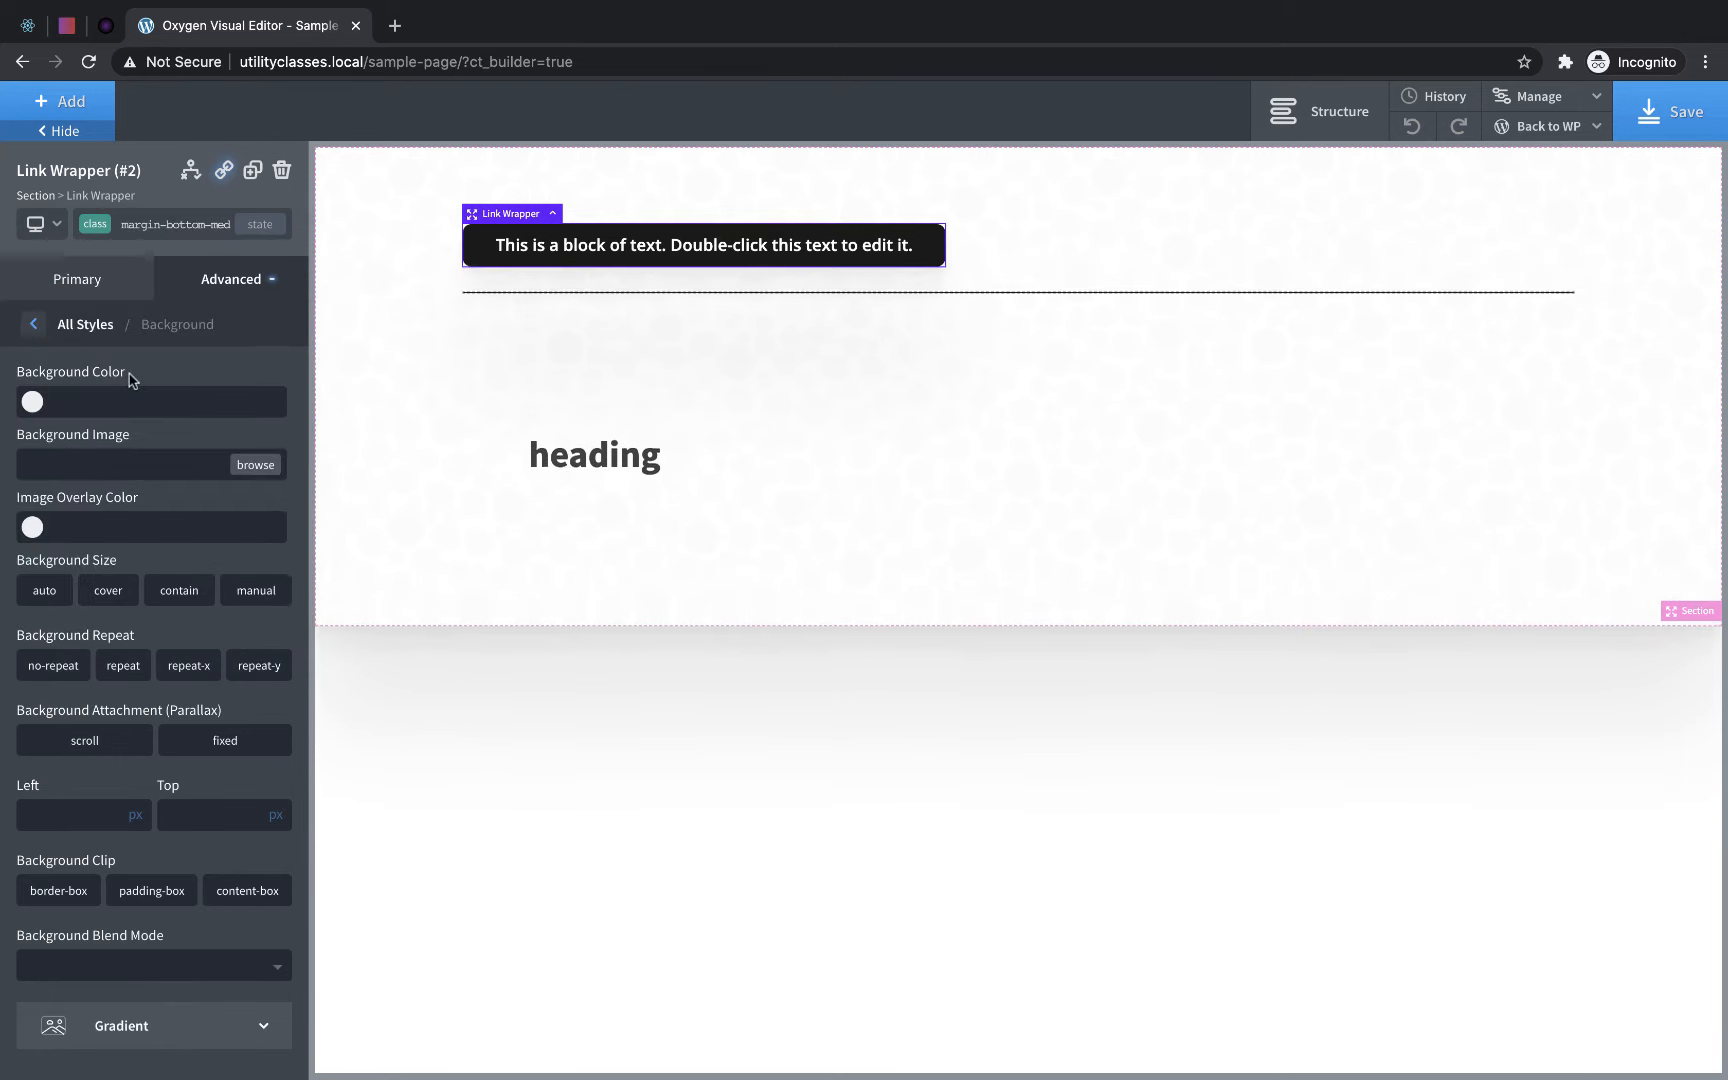
pyautogui.click(1166, 408)
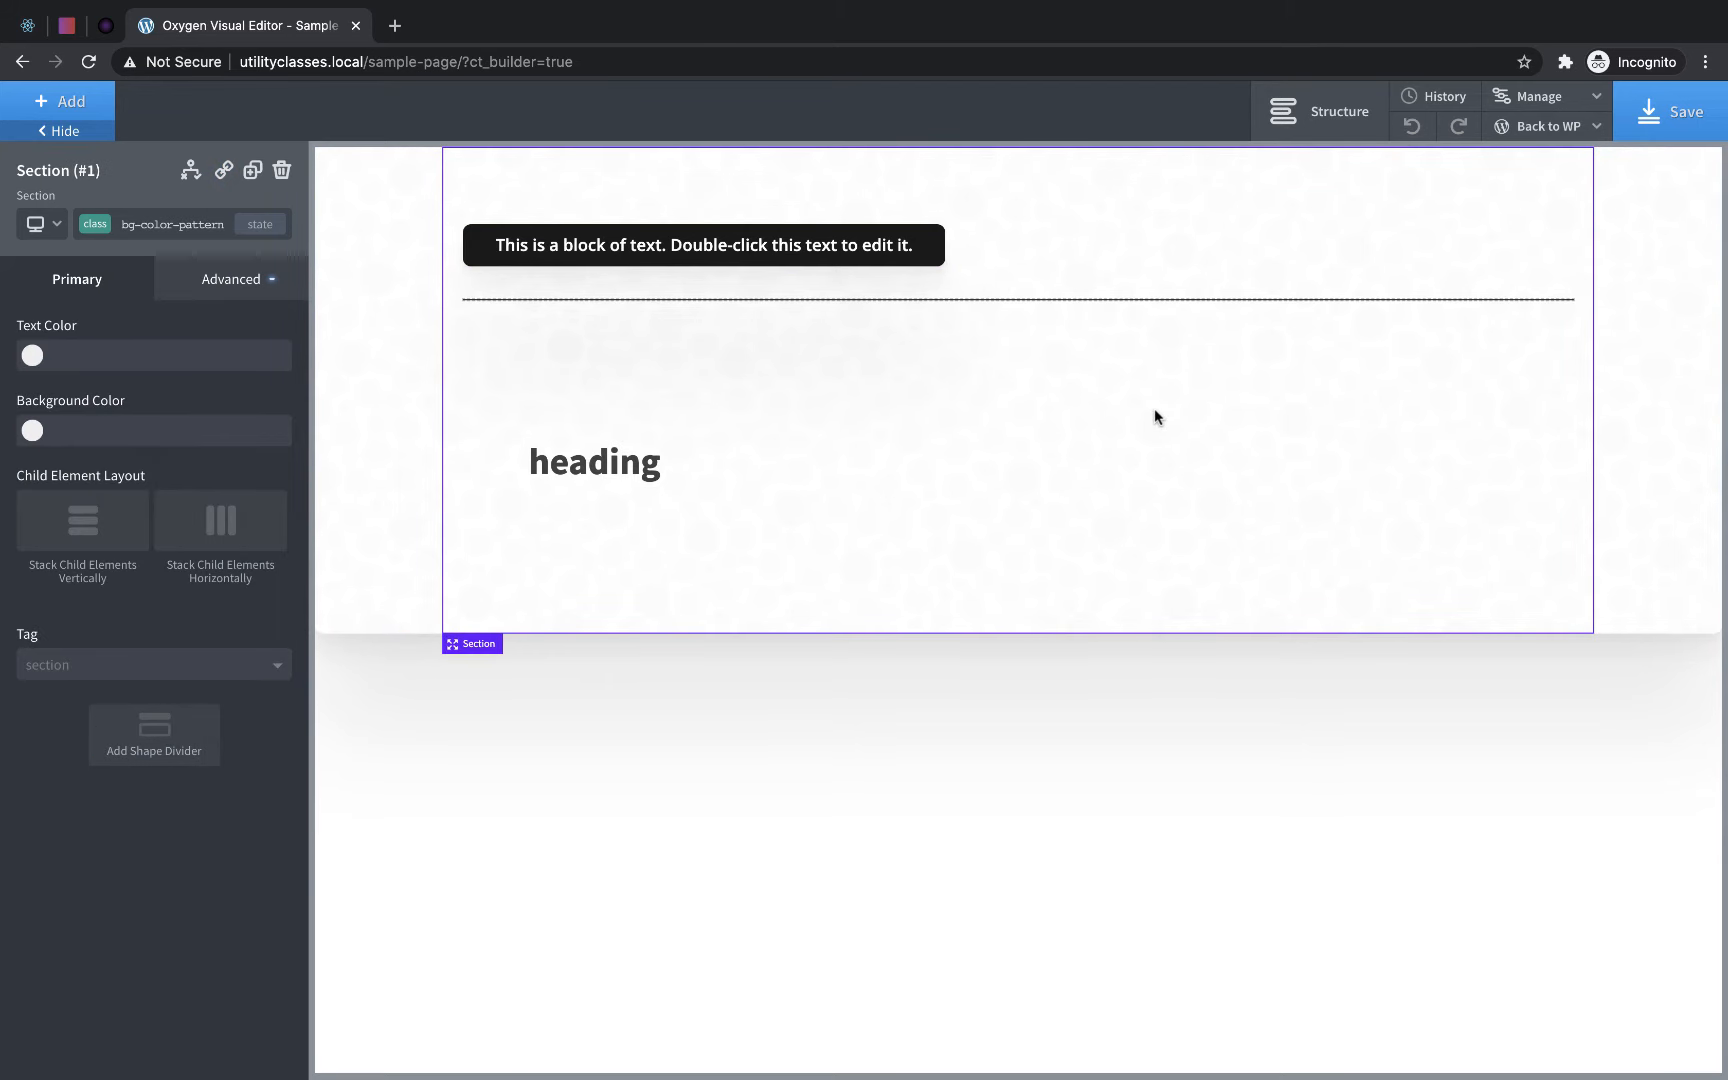
pyautogui.click(910, 248)
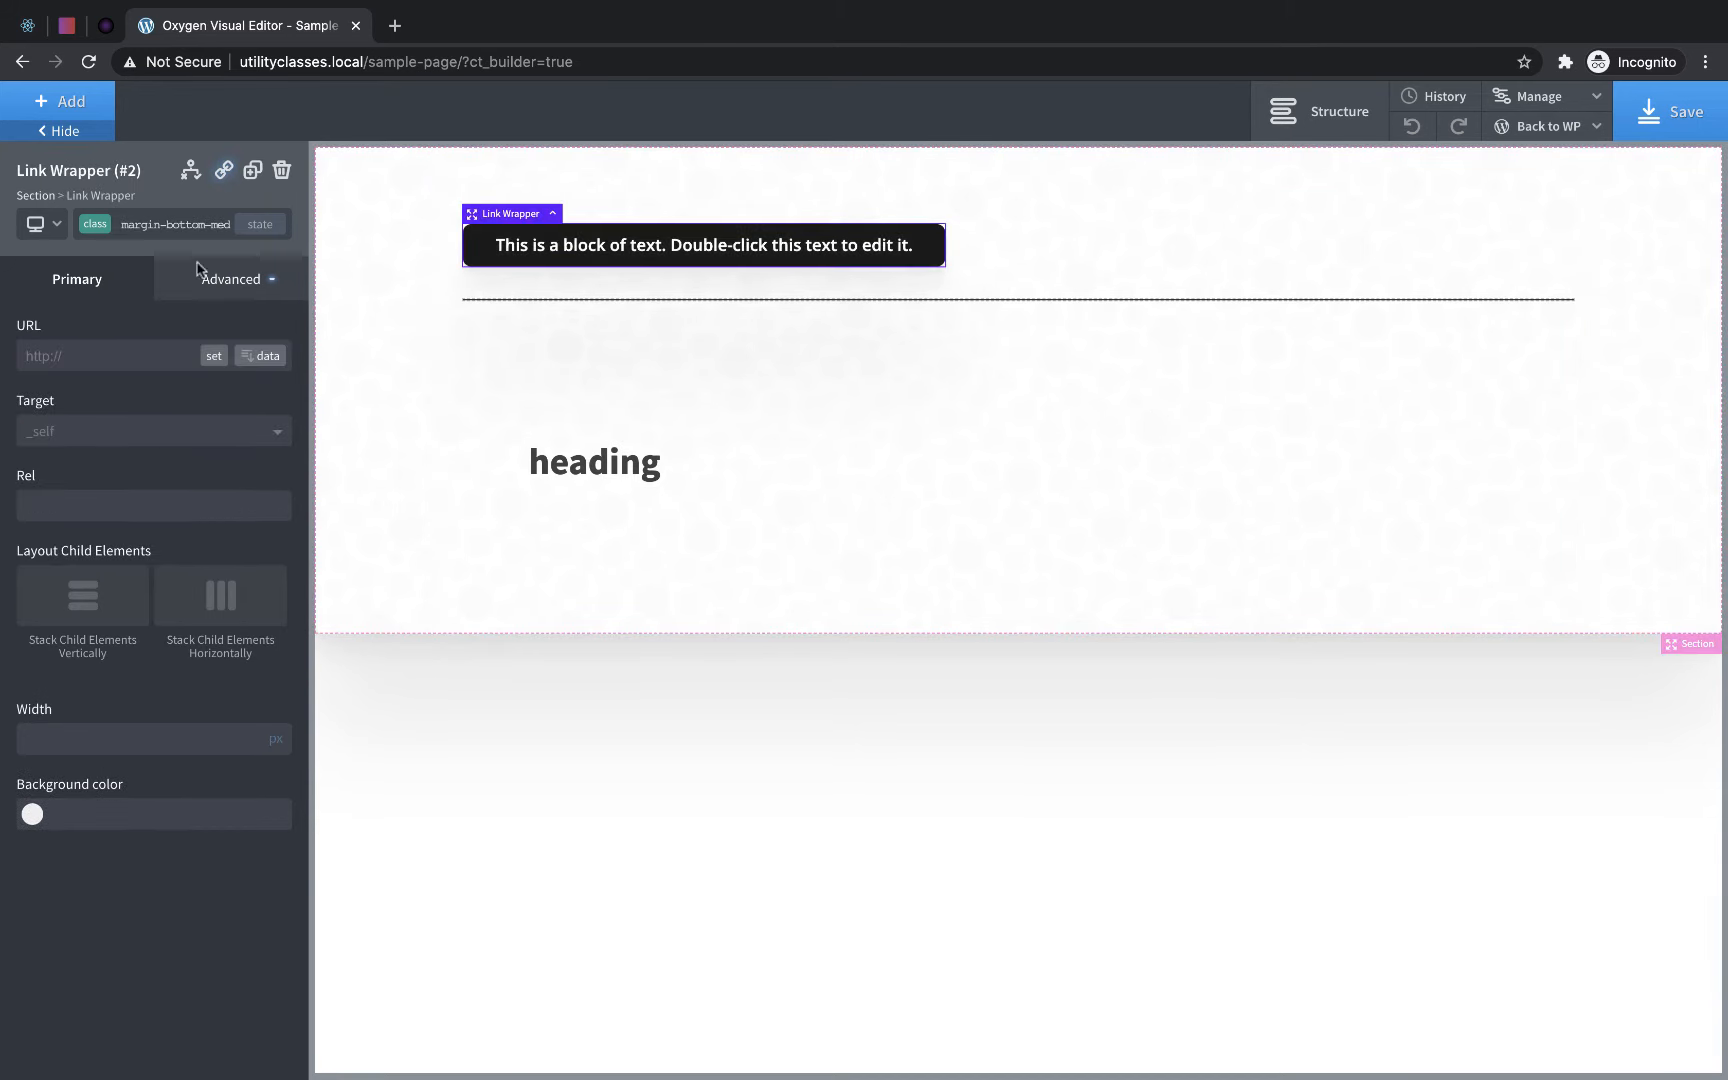
pyautogui.click(176, 224)
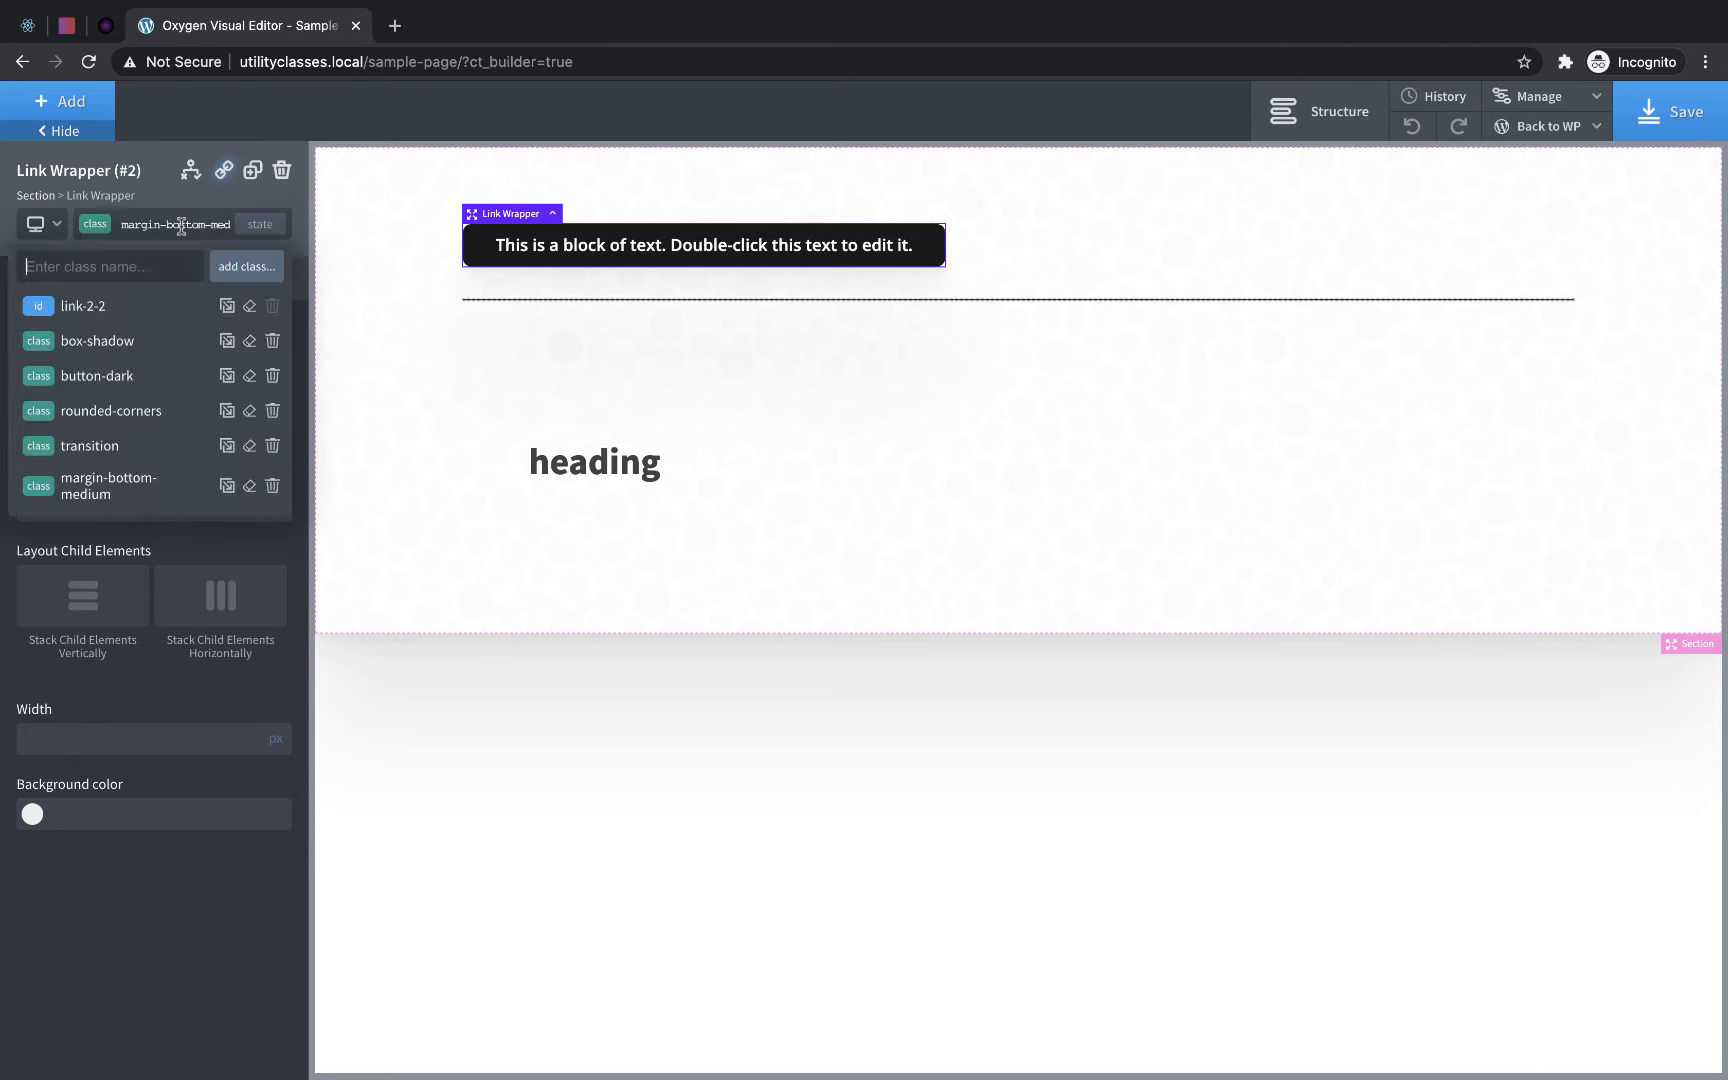
pyautogui.click(1062, 363)
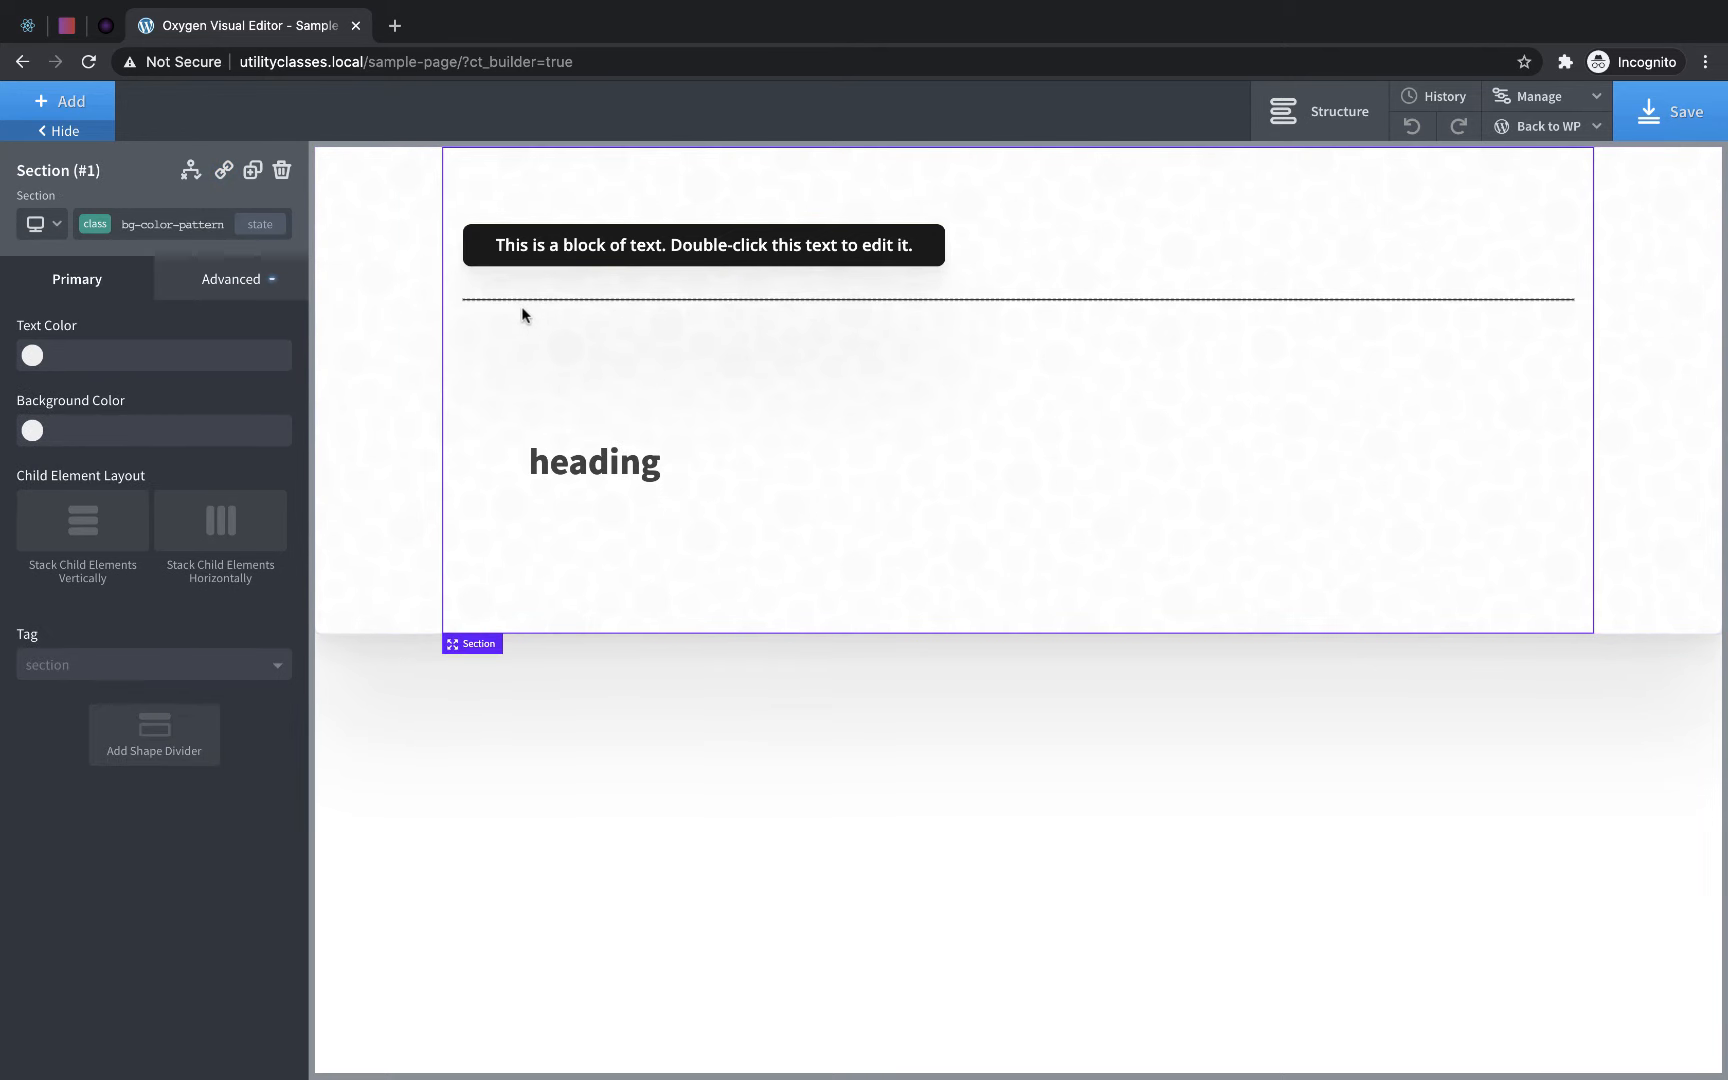
# - Replace the placeholder text inside the link wrapper with "Button Dark" and select the wrapper
pyautogui.doubleClick(622, 243)
pyautogui.write('Button Da')
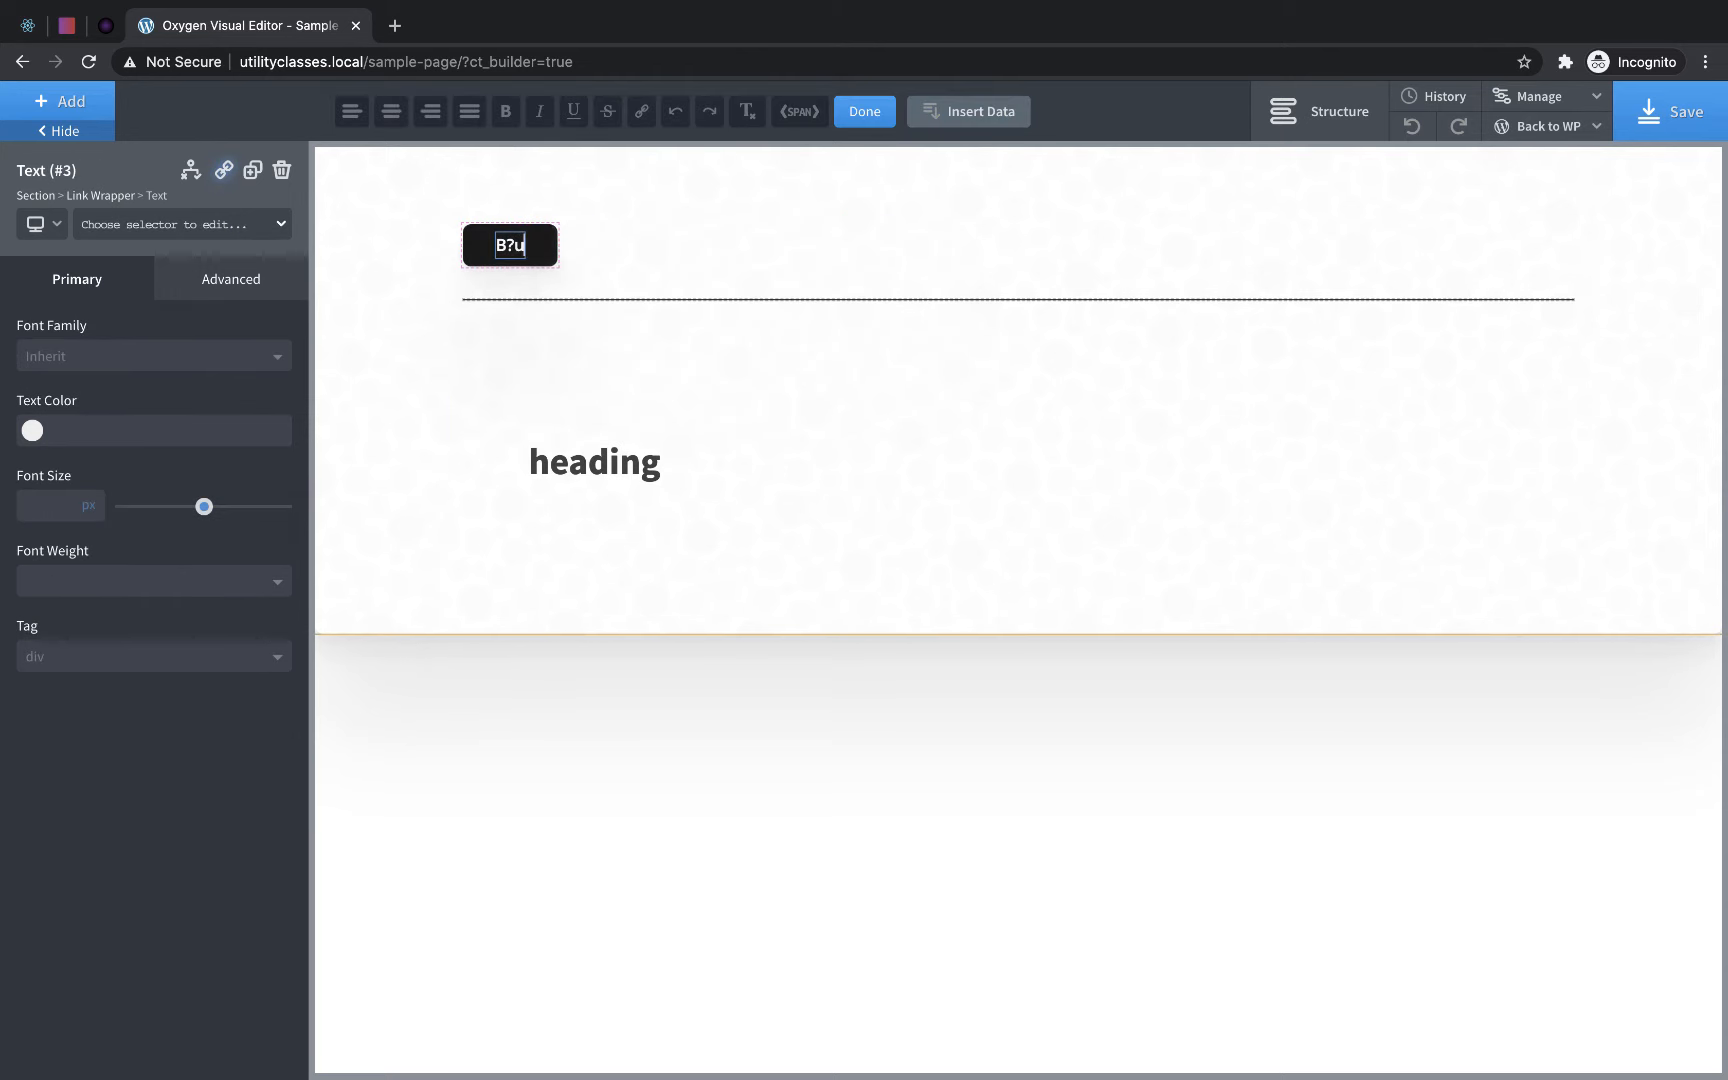
pyautogui.write('rk')
pyautogui.click(618, 252)
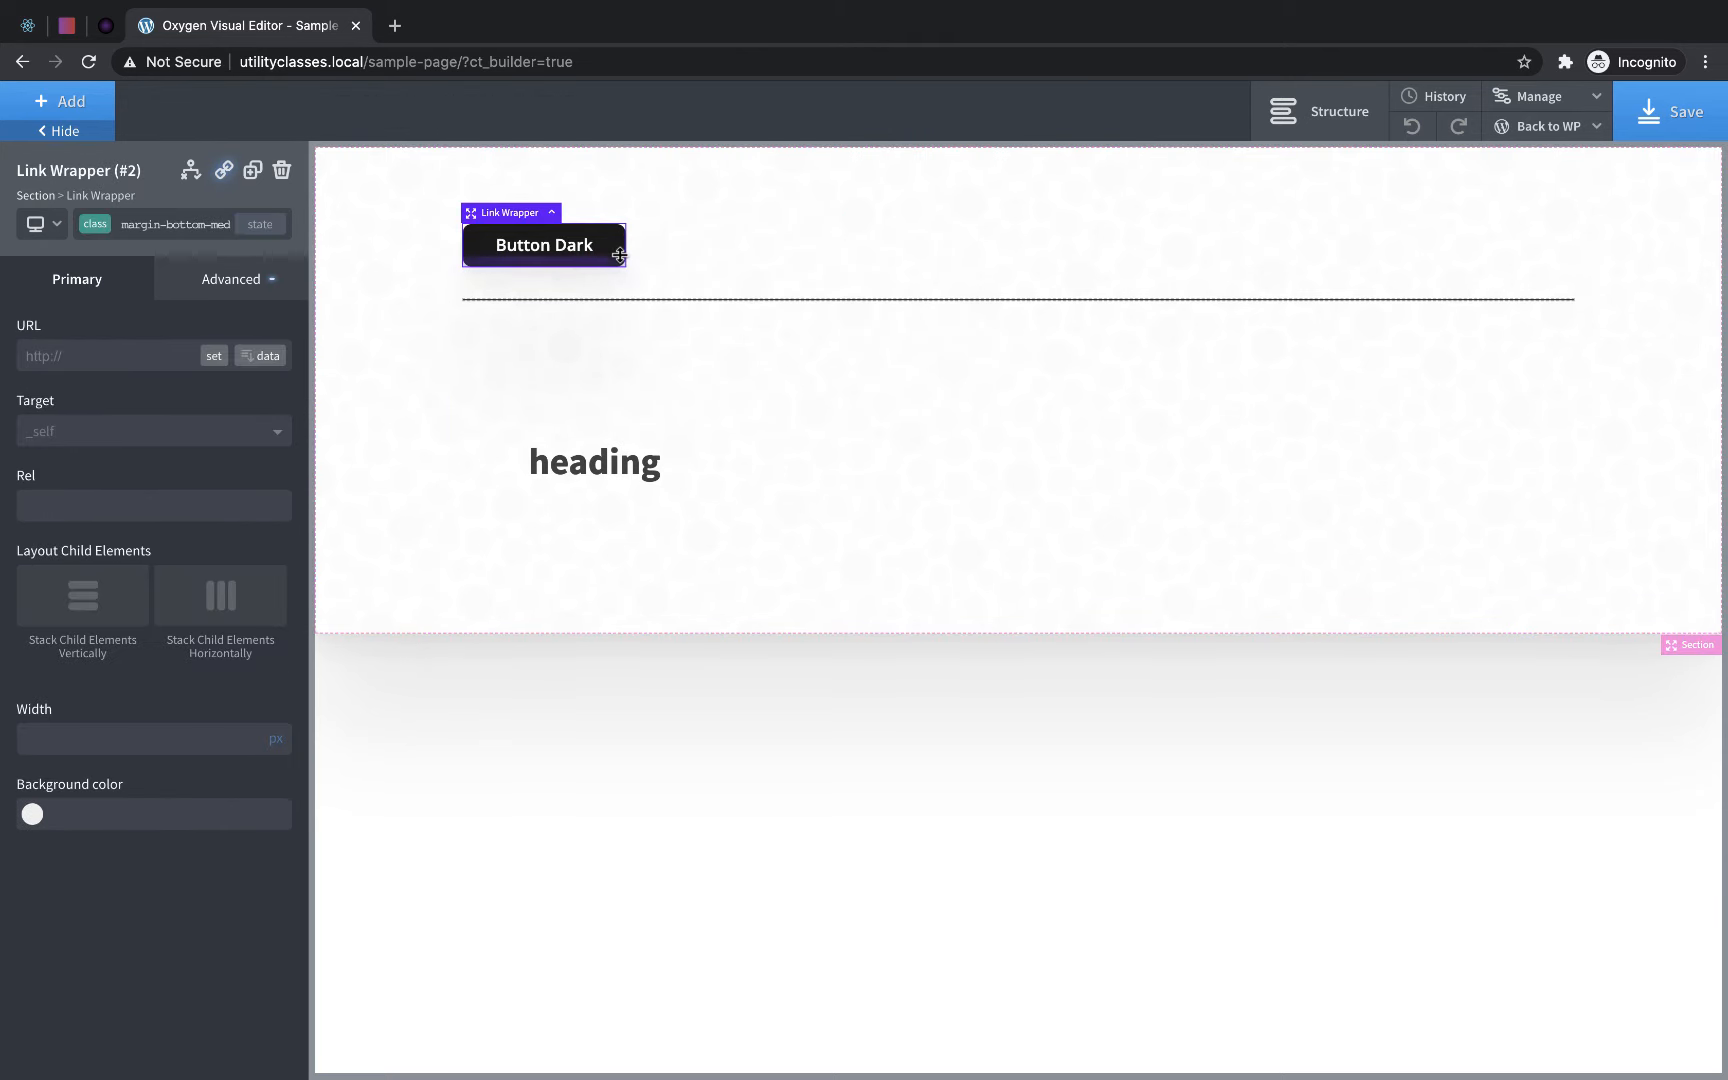
# - Duplicate the Button Dark link wrapper, change the copy's text to "Button Light" and select its wrapper
pyautogui.click(250, 173)
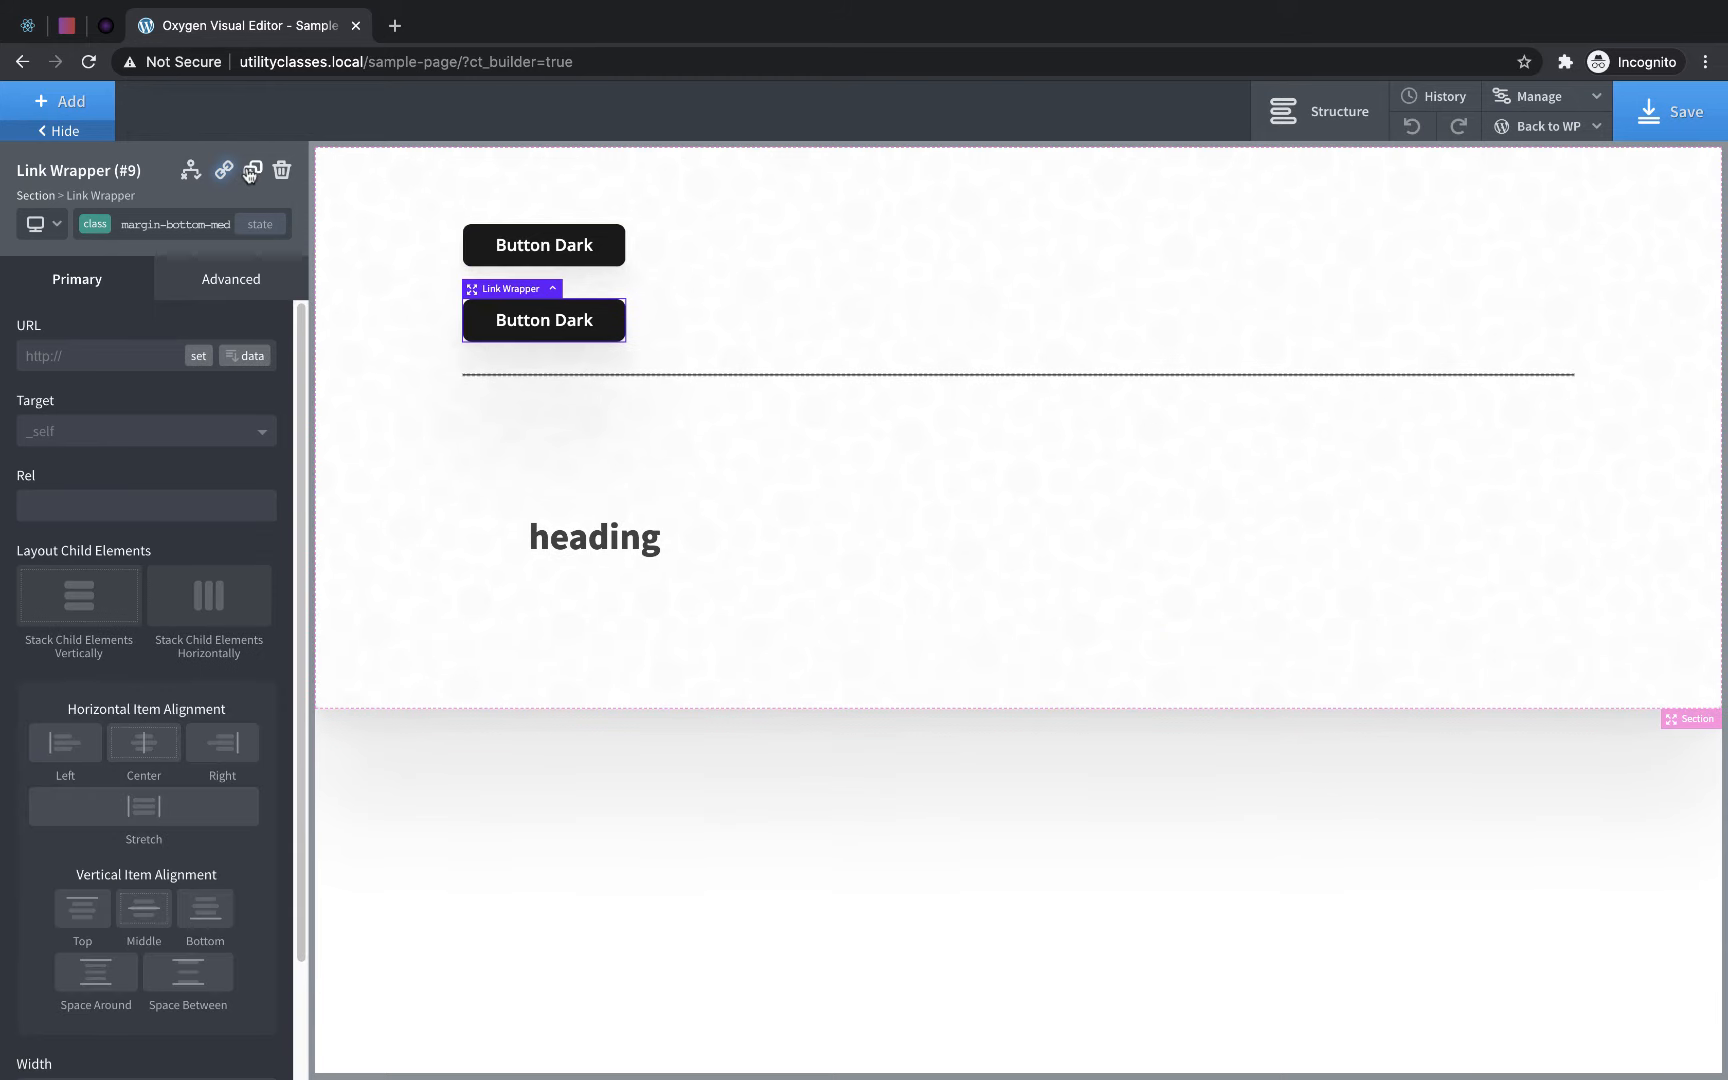
pyautogui.click(556, 325)
pyautogui.doubleClick(555, 322)
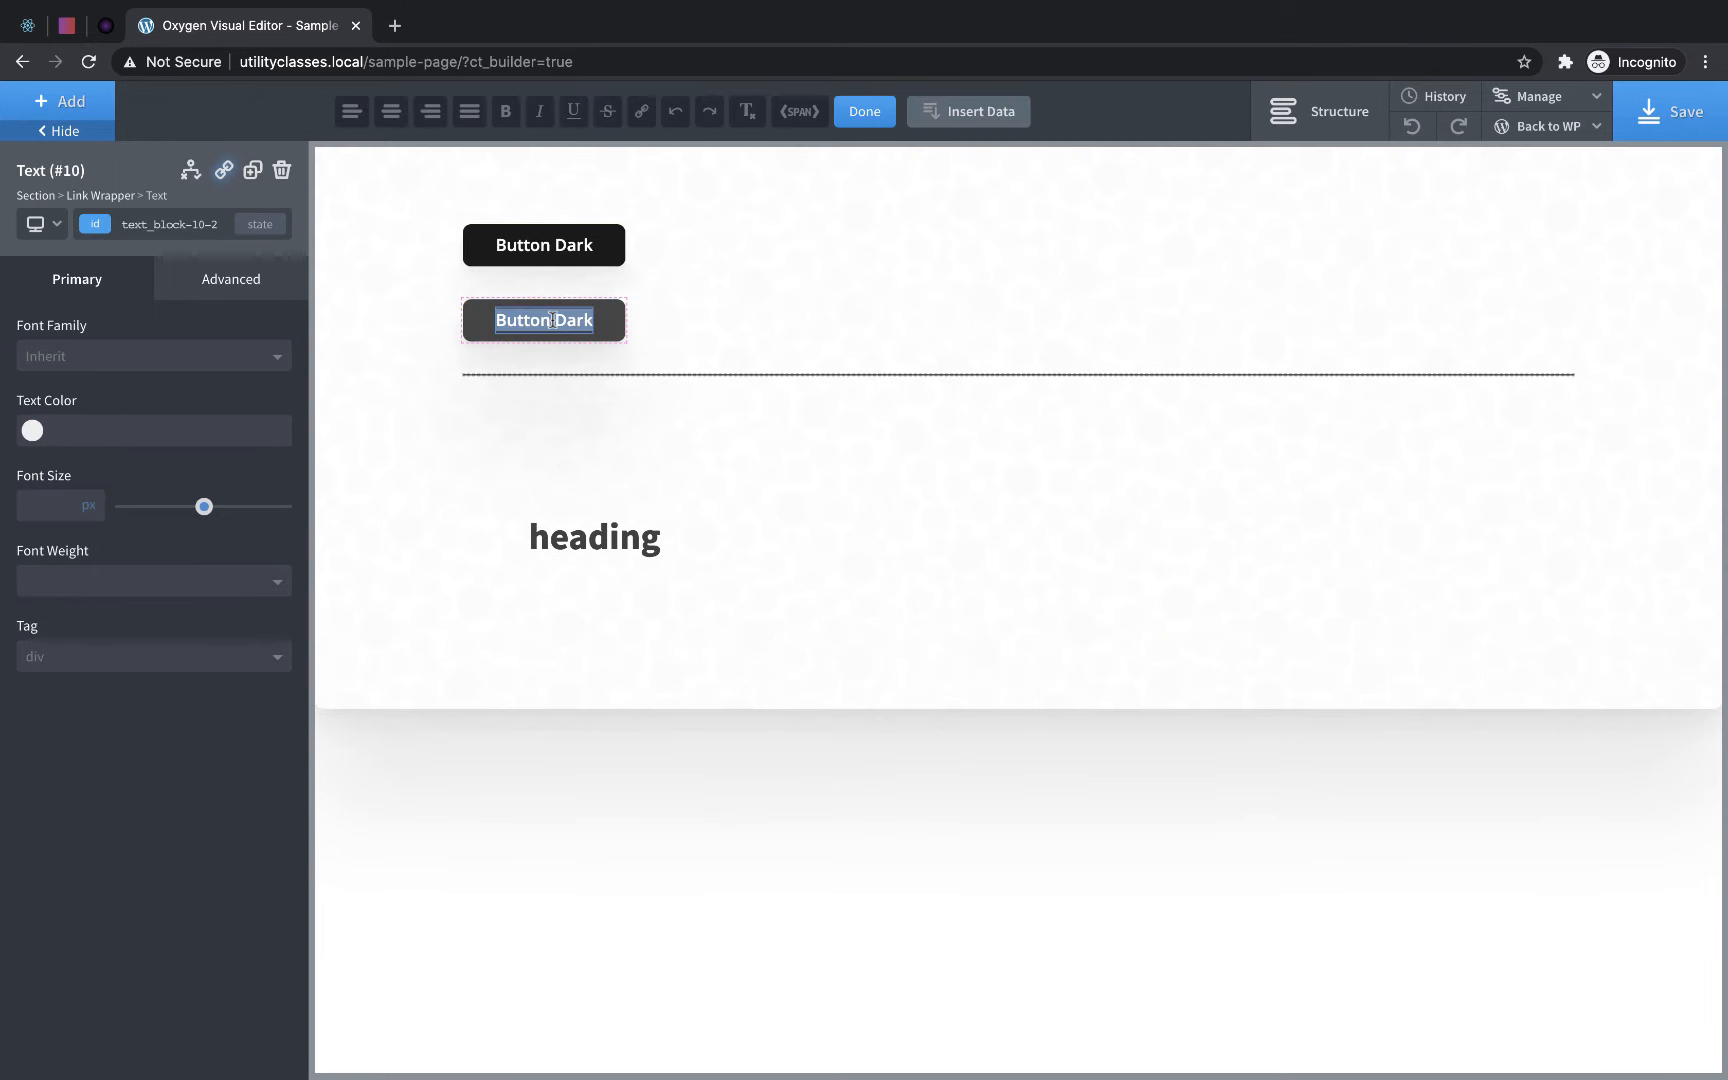
pyautogui.press('BackSpace')
pyautogui.write('Button Light')
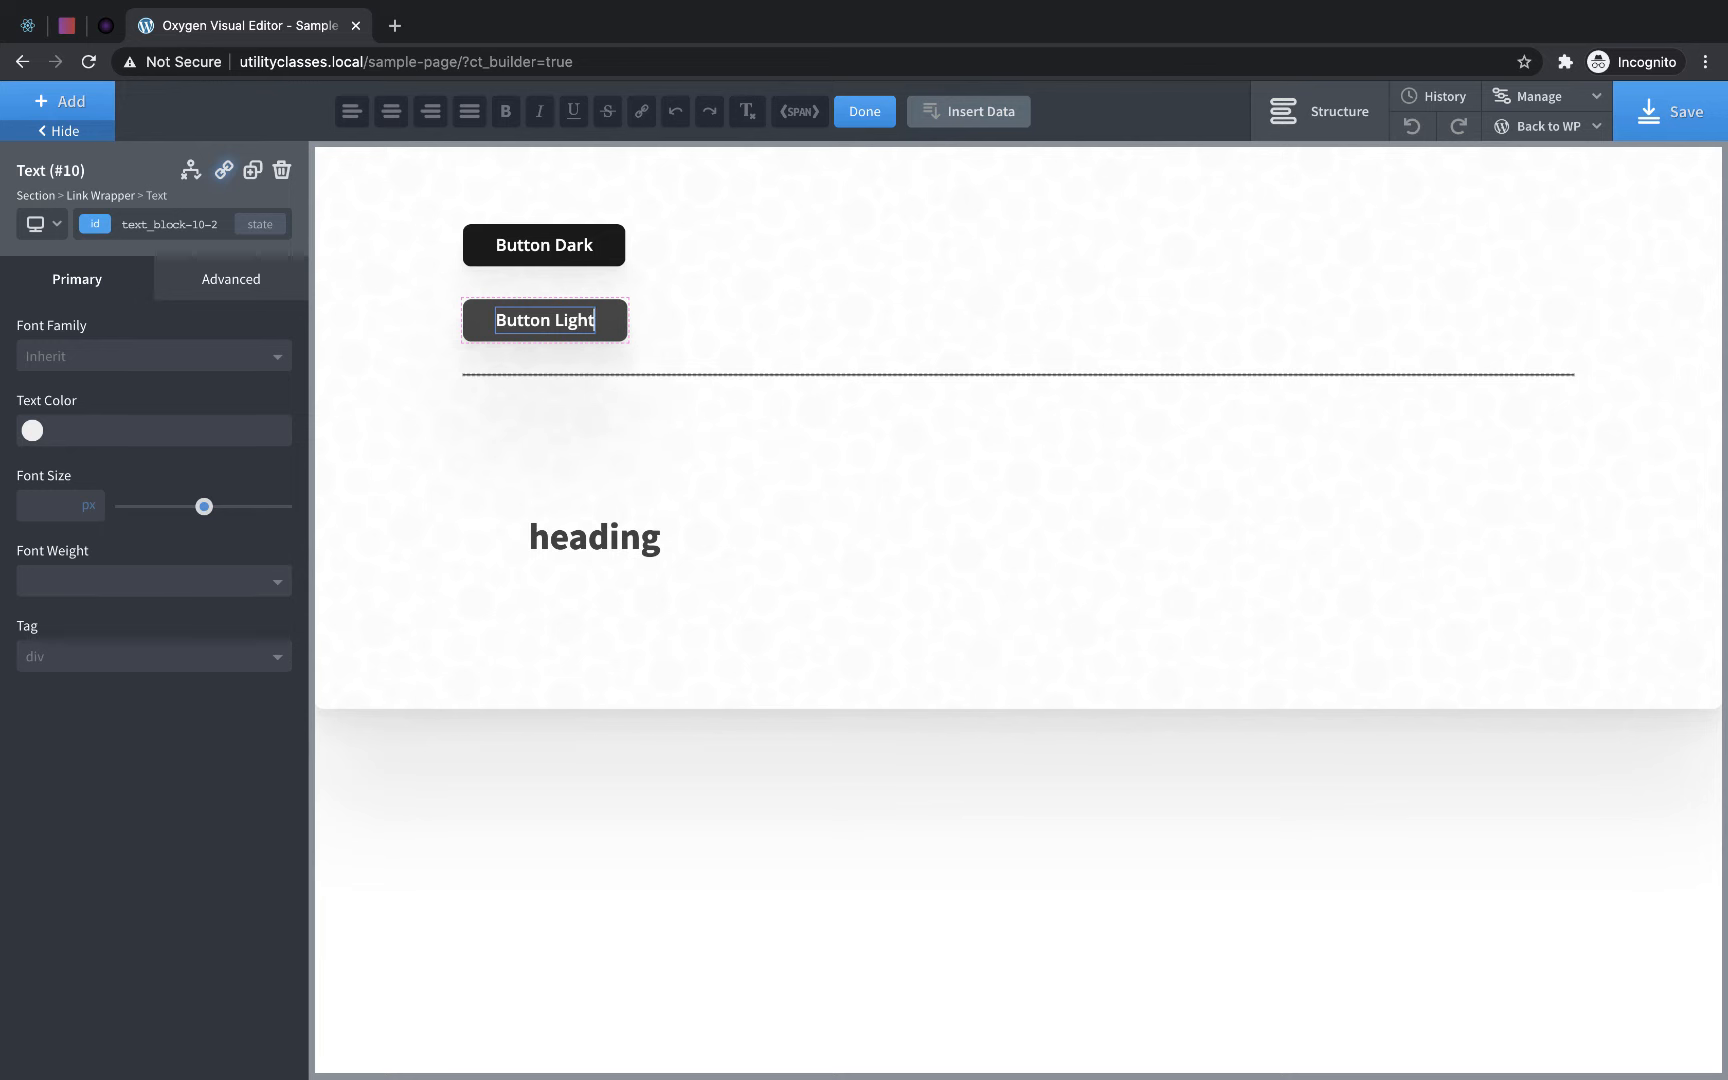
pyautogui.click(593, 338)
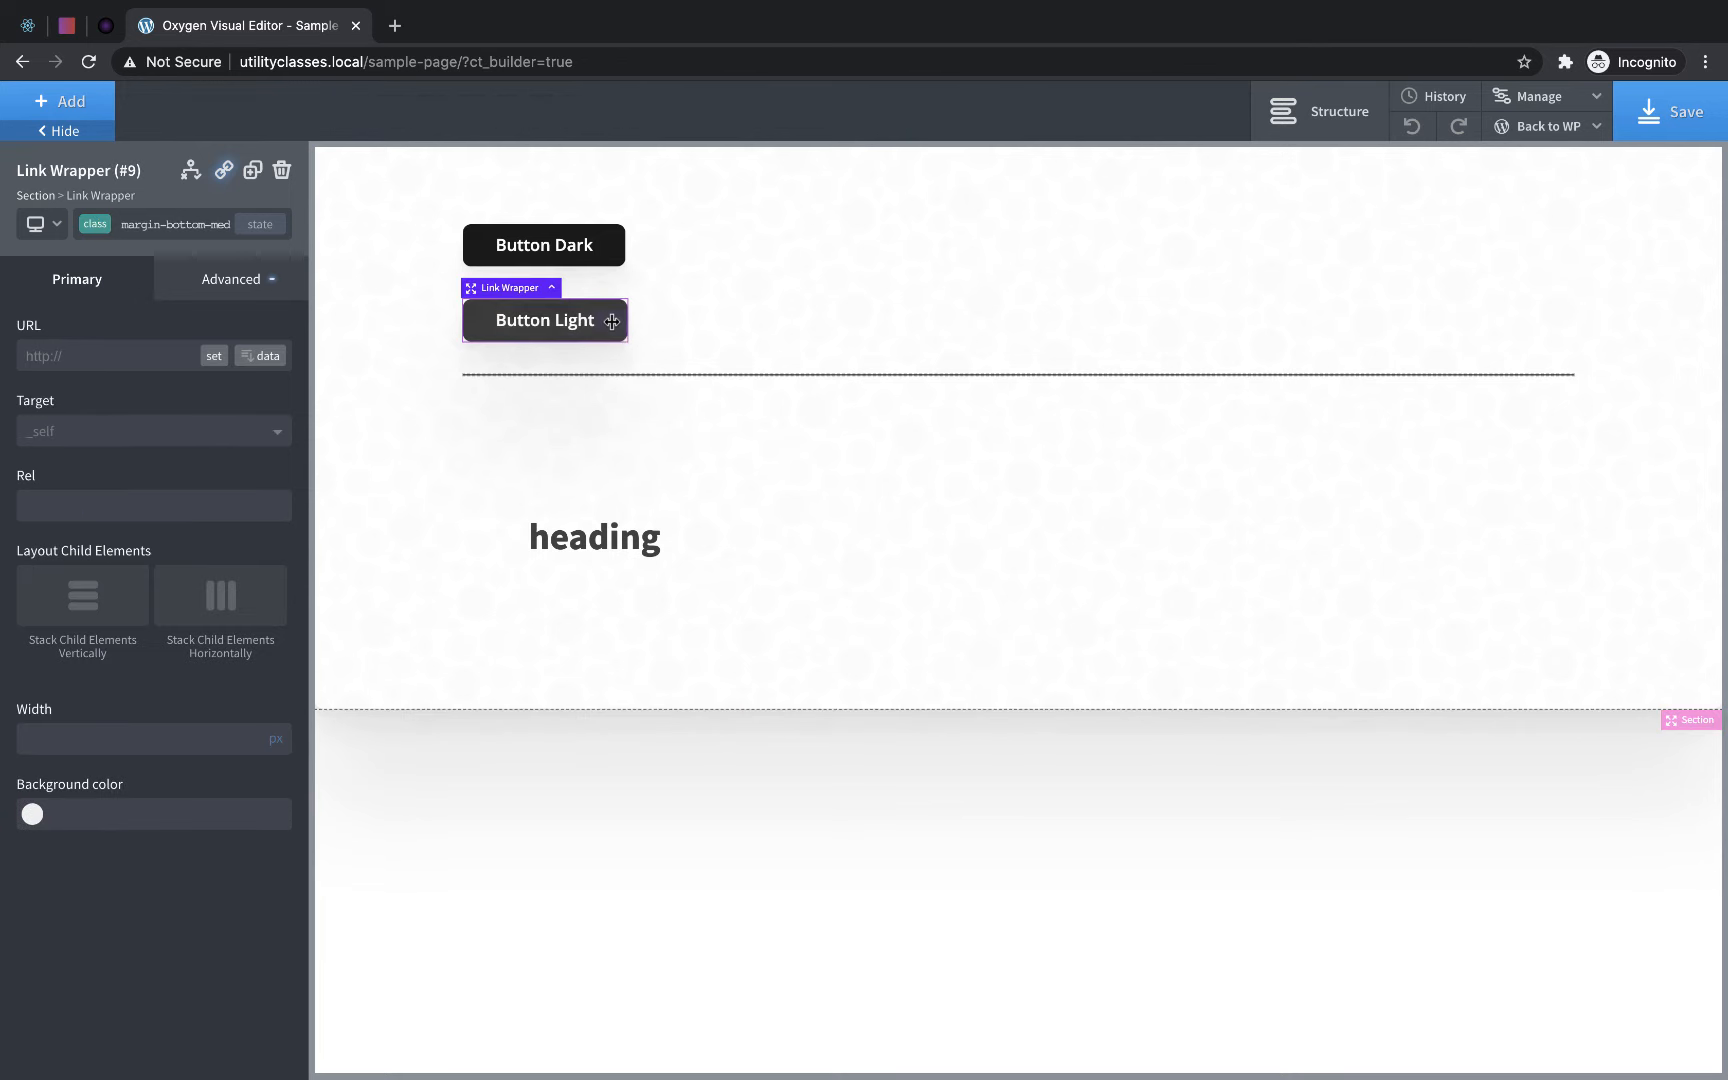
# - Add a new button-outline class to the Button Light wrapper and copy the button-dark class's styles into it
pyautogui.click(135, 224)
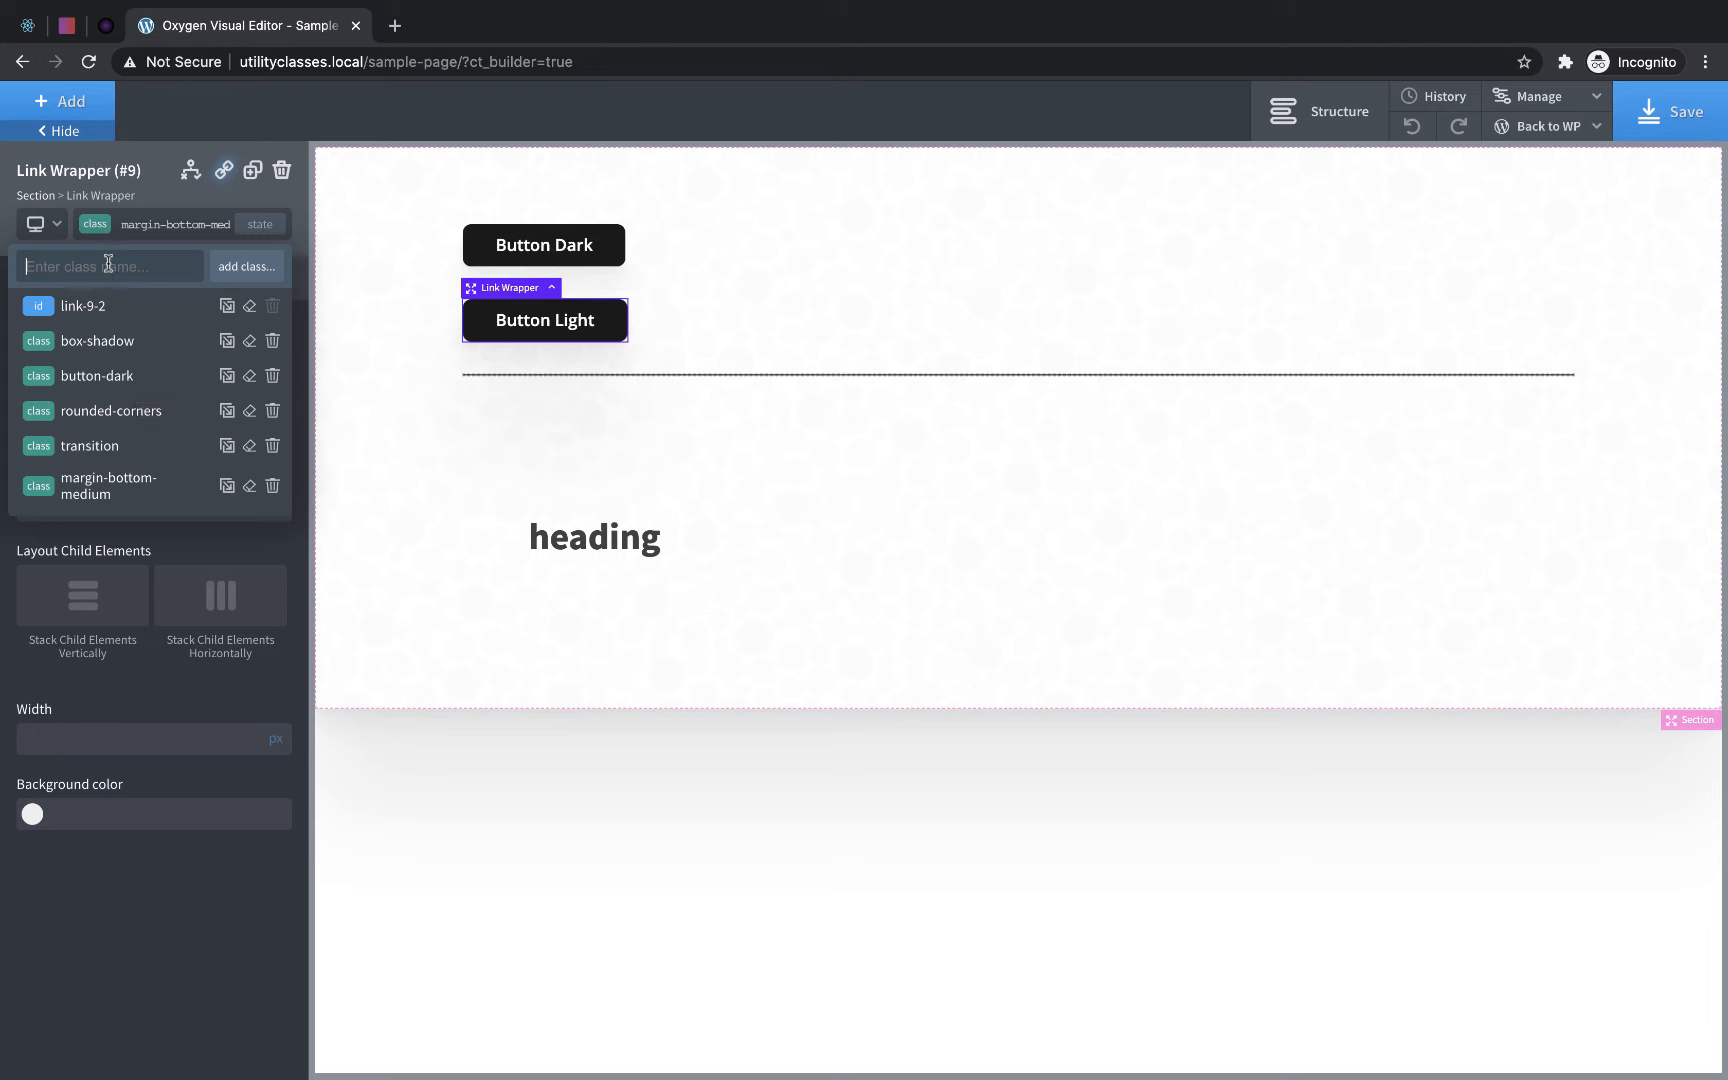
pyautogui.write('button-outline')
pyautogui.press('Return')
pyautogui.click(122, 230)
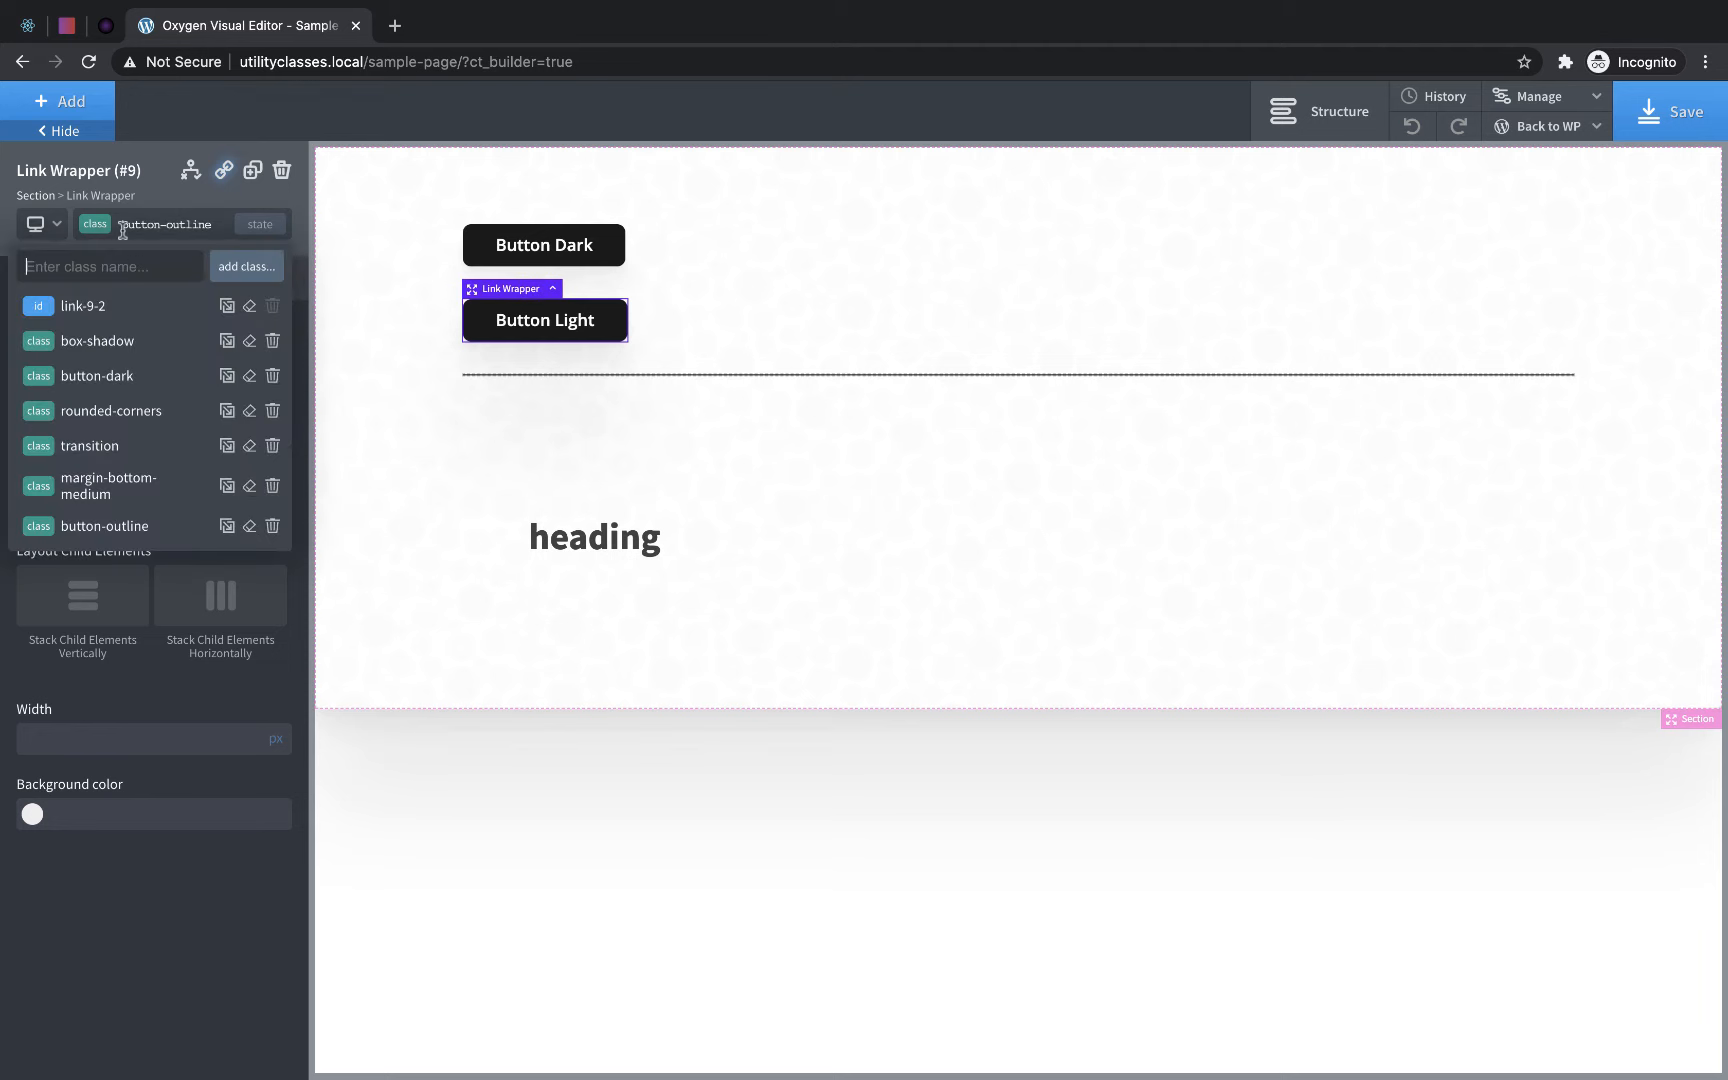
pyautogui.click(228, 378)
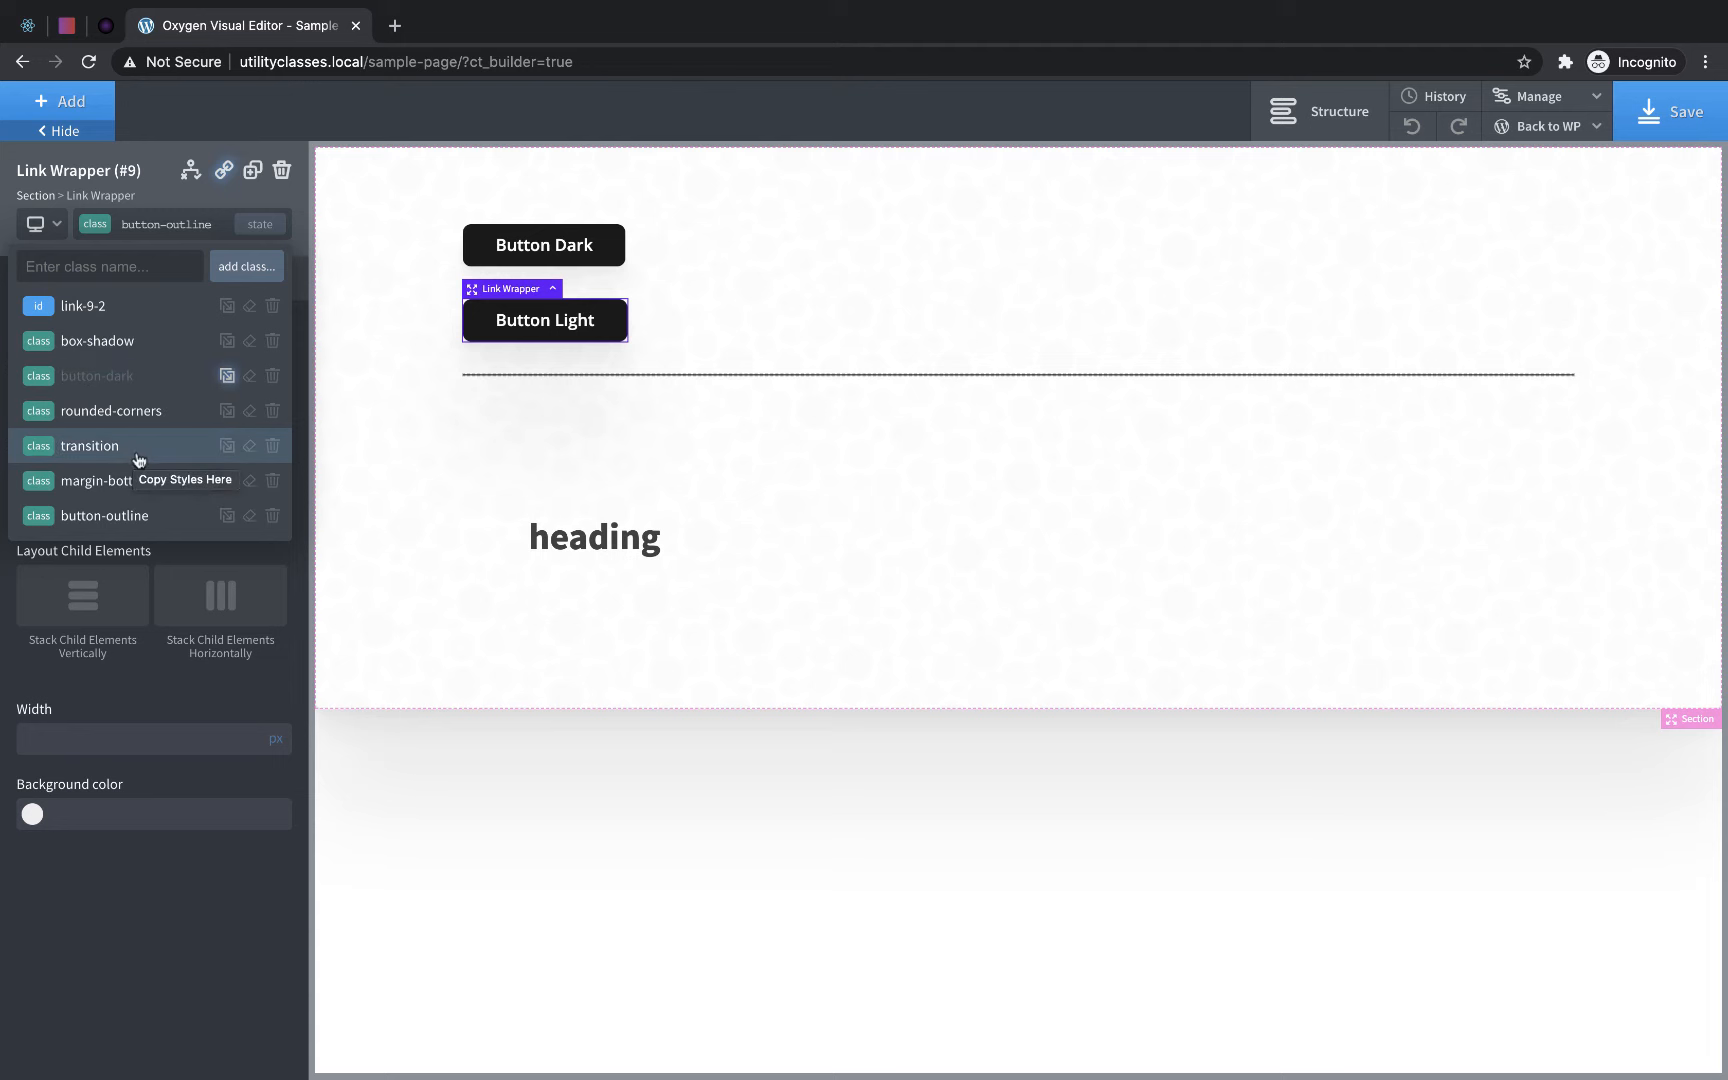
pyautogui.click(125, 518)
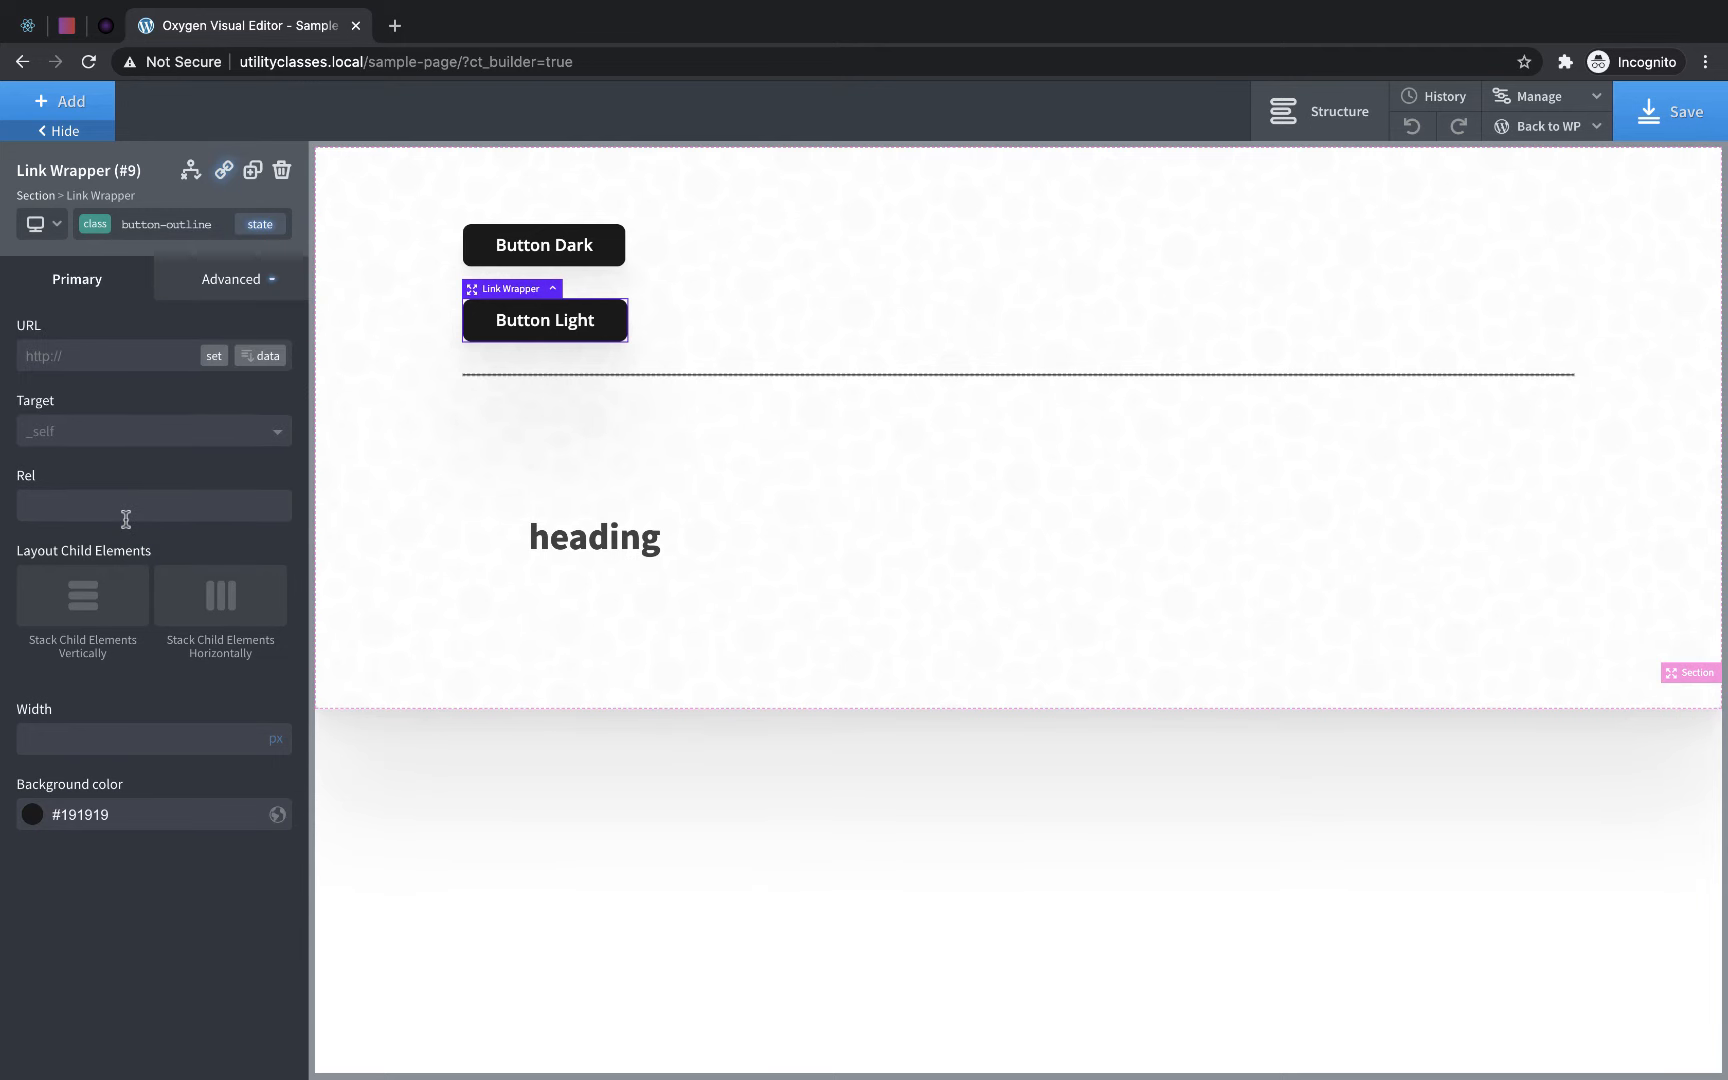
# - Remove the button-dark class from the Button Light wrapper and make the button-outline background fully transparent, rgba(25,25,25,0)
pyautogui.click(90, 225)
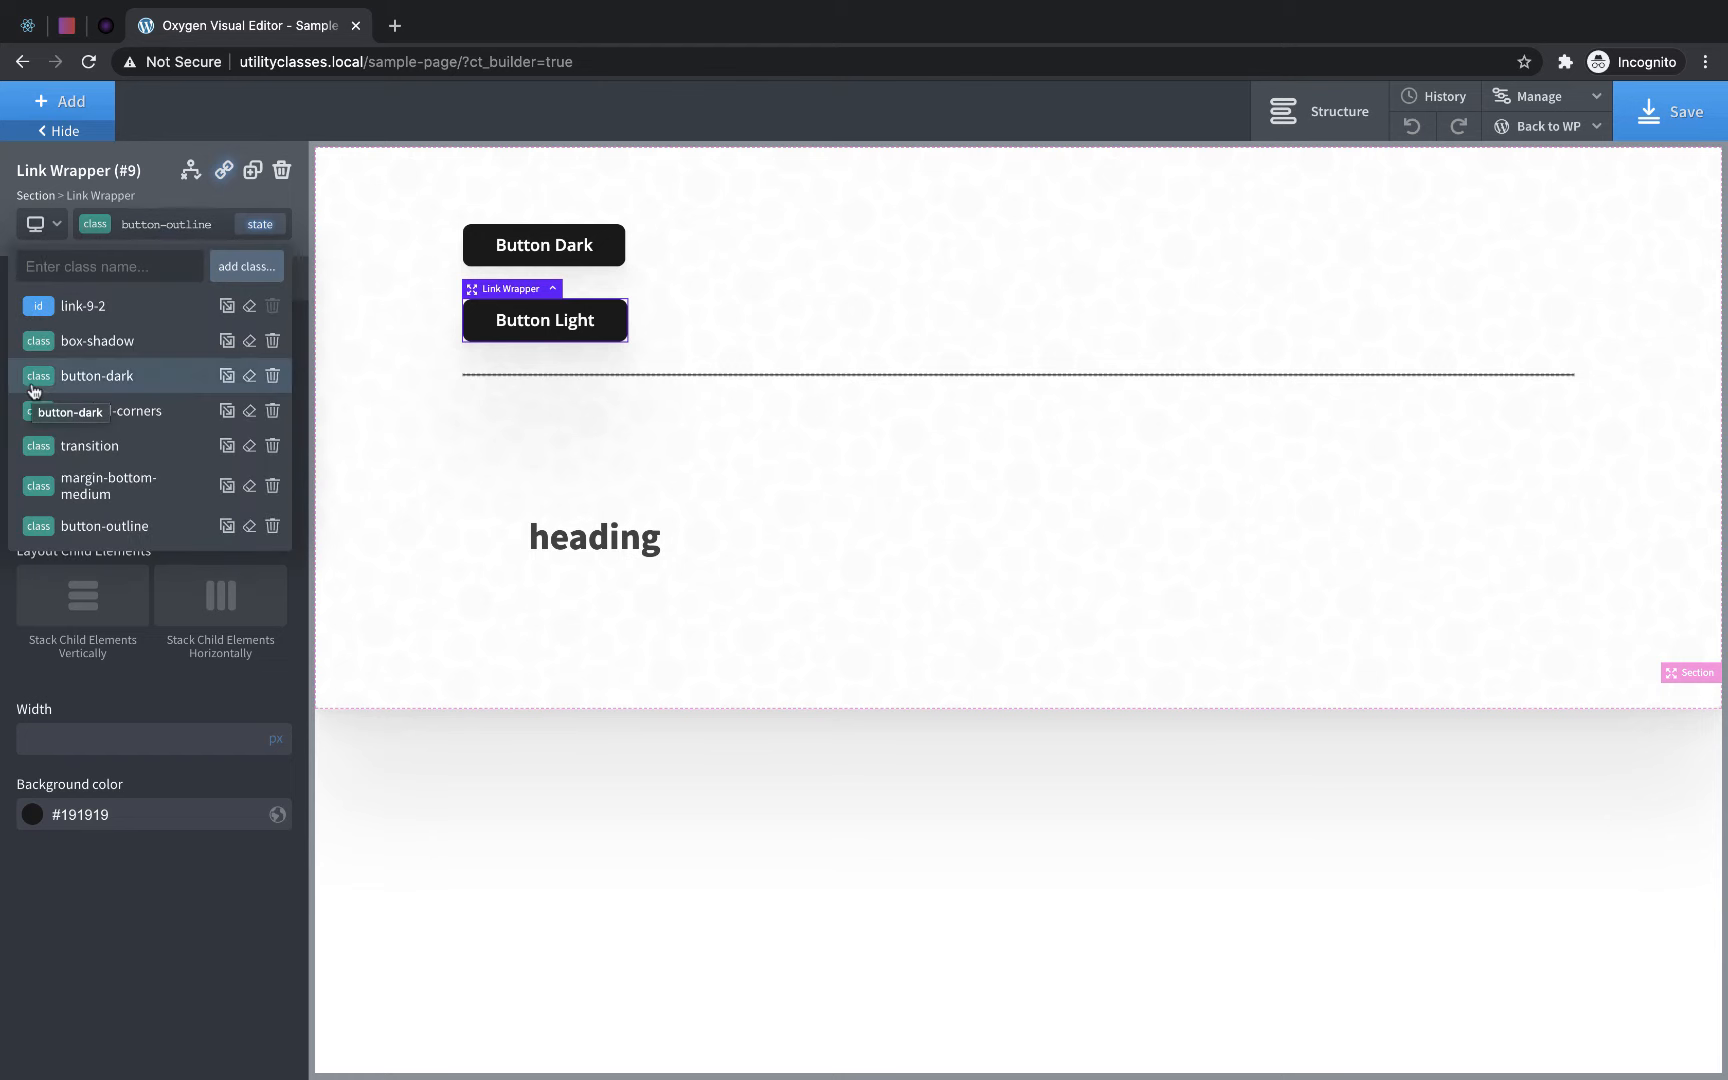
pyautogui.click(270, 377)
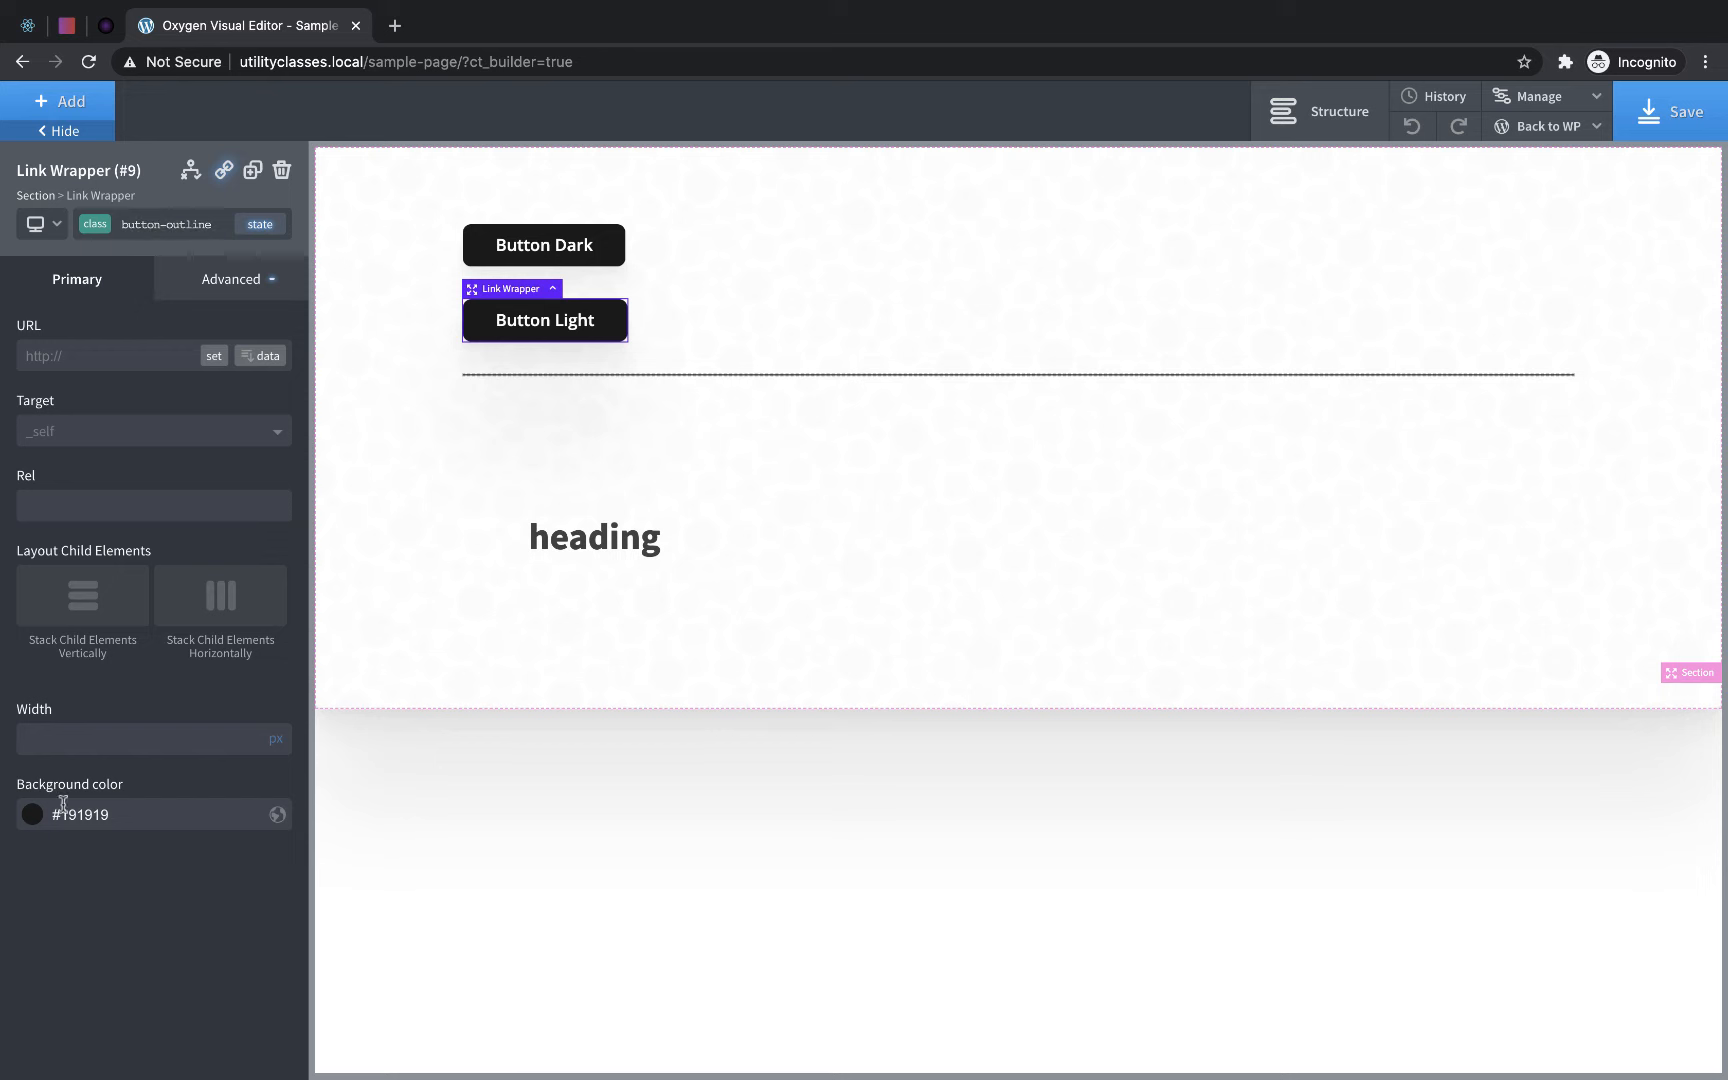
pyautogui.click(32, 815)
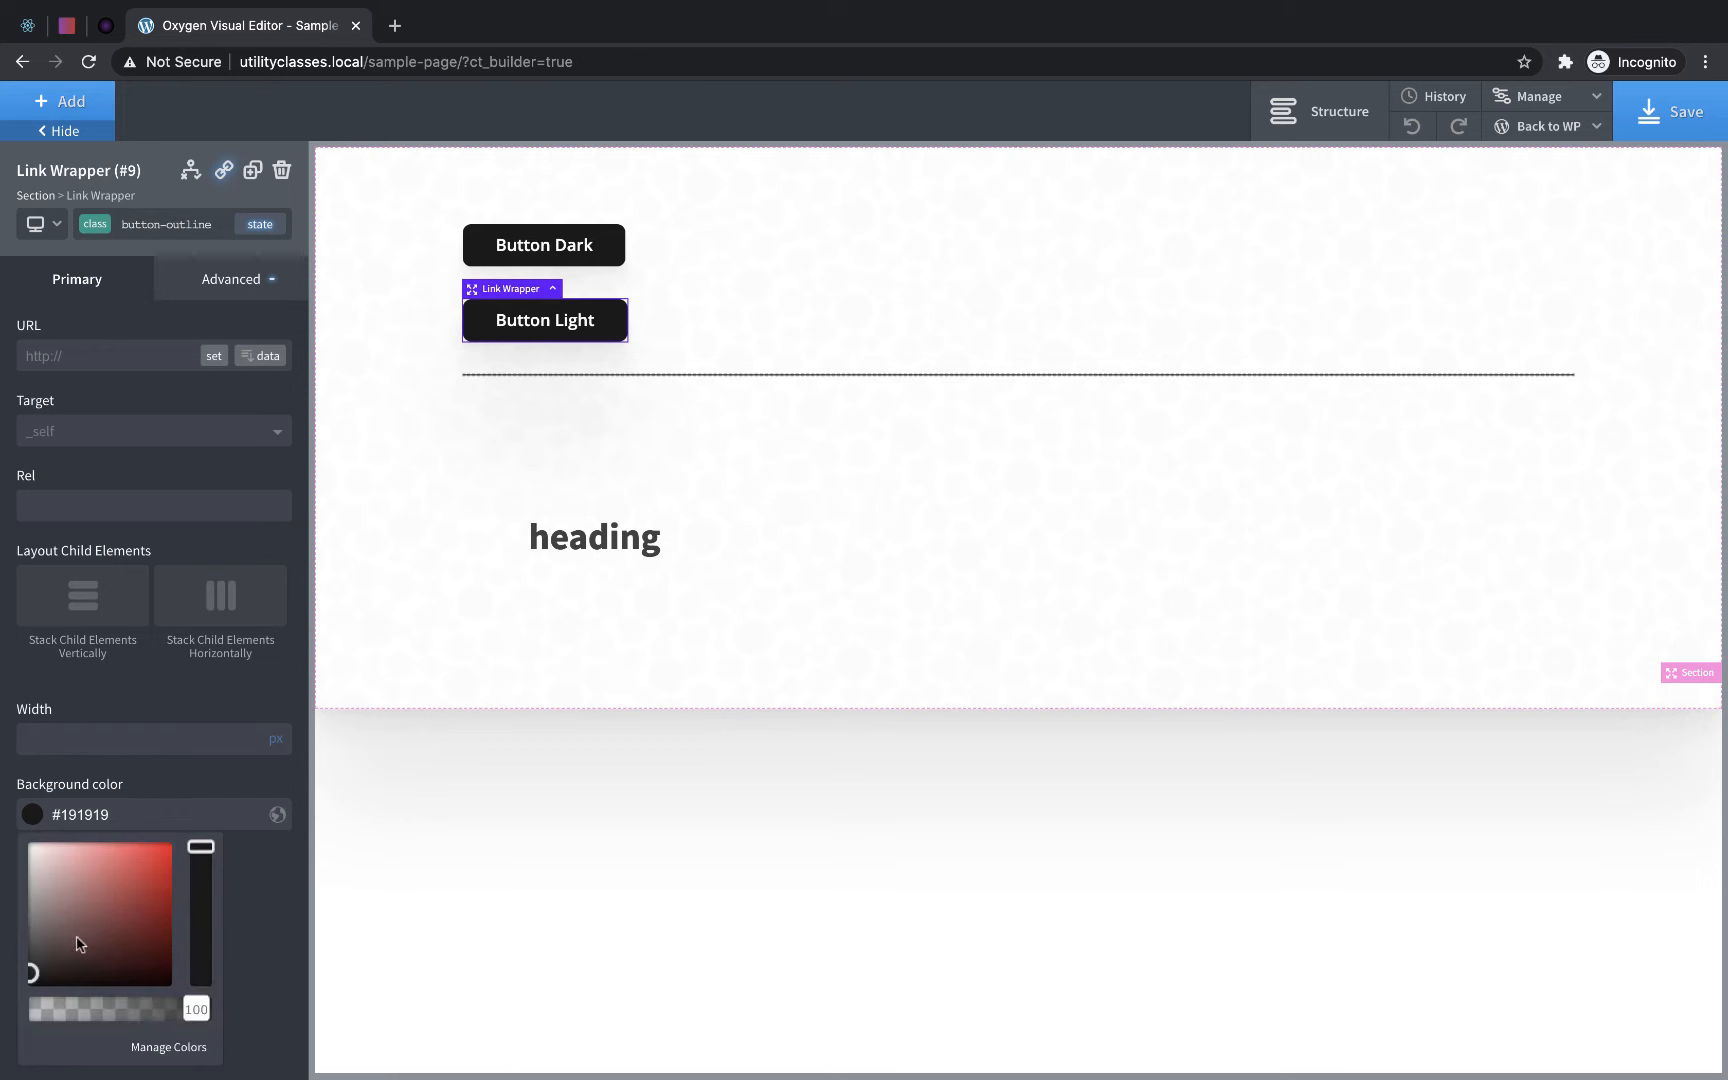
pyautogui.moveTo(197, 1010); pyautogui.dragTo(5, 1045)
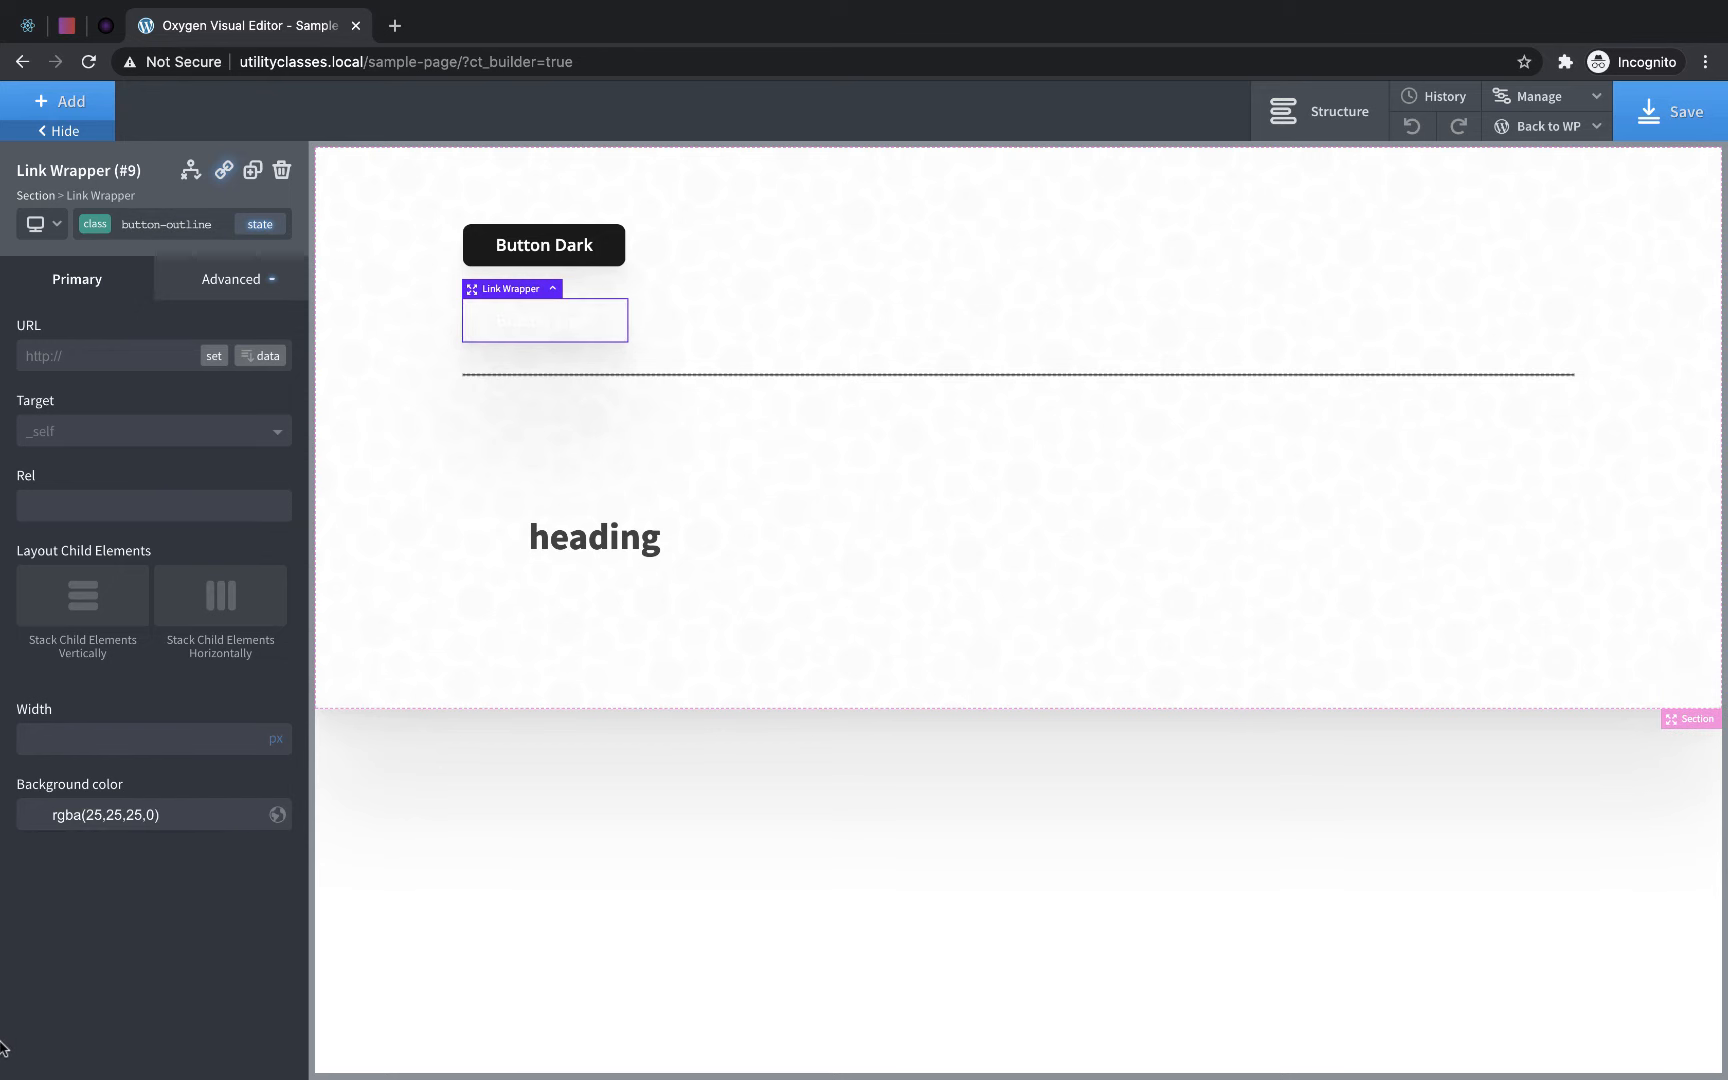
# - Set the button-outline class's text color to #191919, reusing the hex value from the clipboard history
pyautogui.click(245, 297)
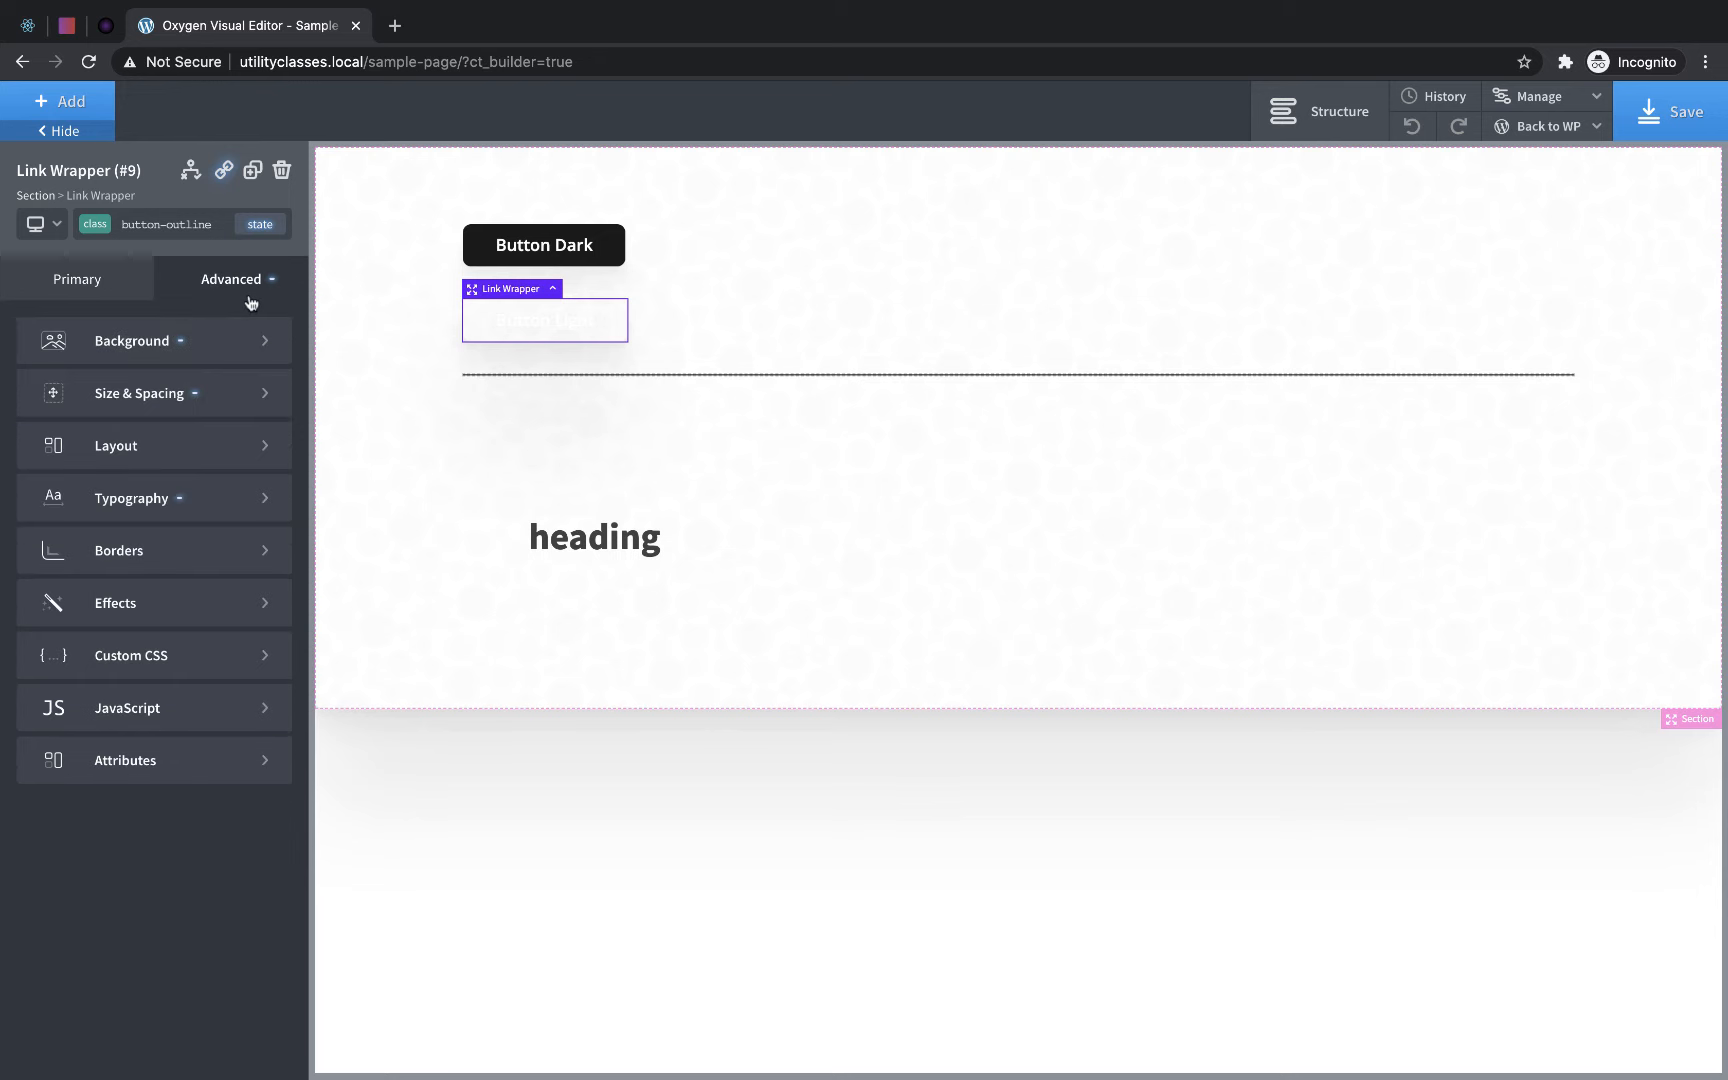
pyautogui.click(160, 492)
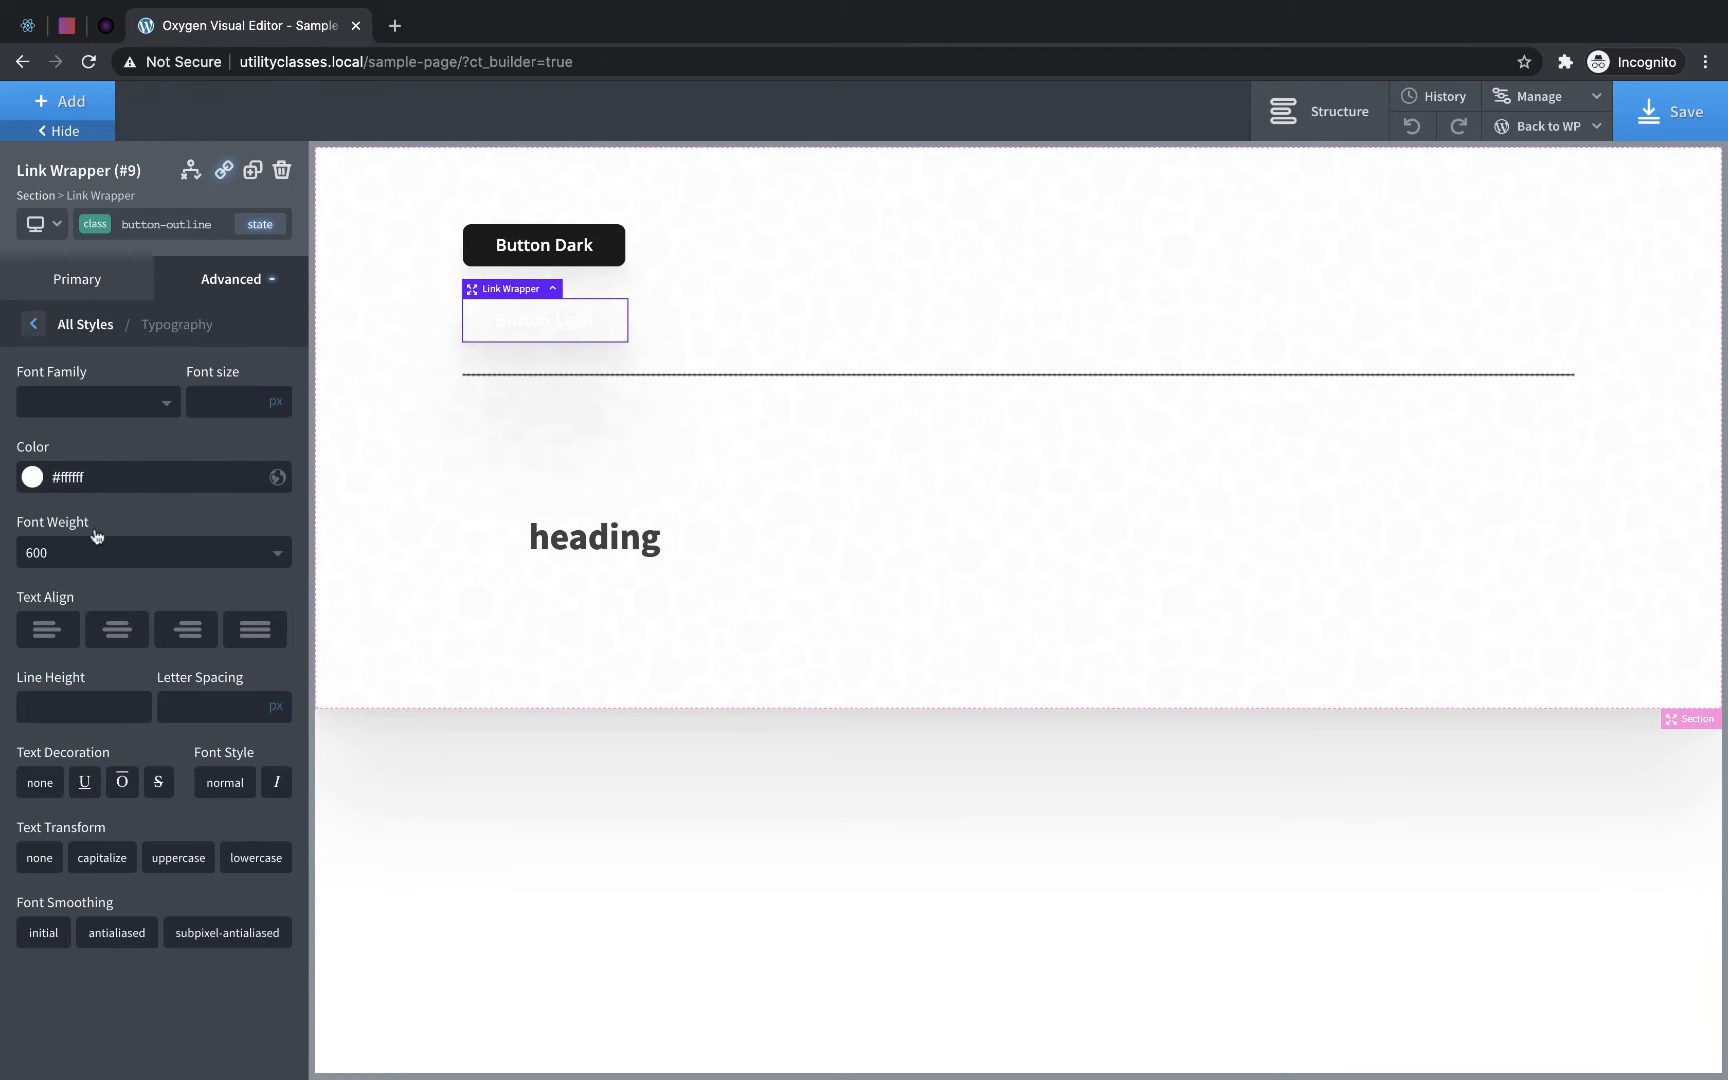
pyautogui.click(36, 484)
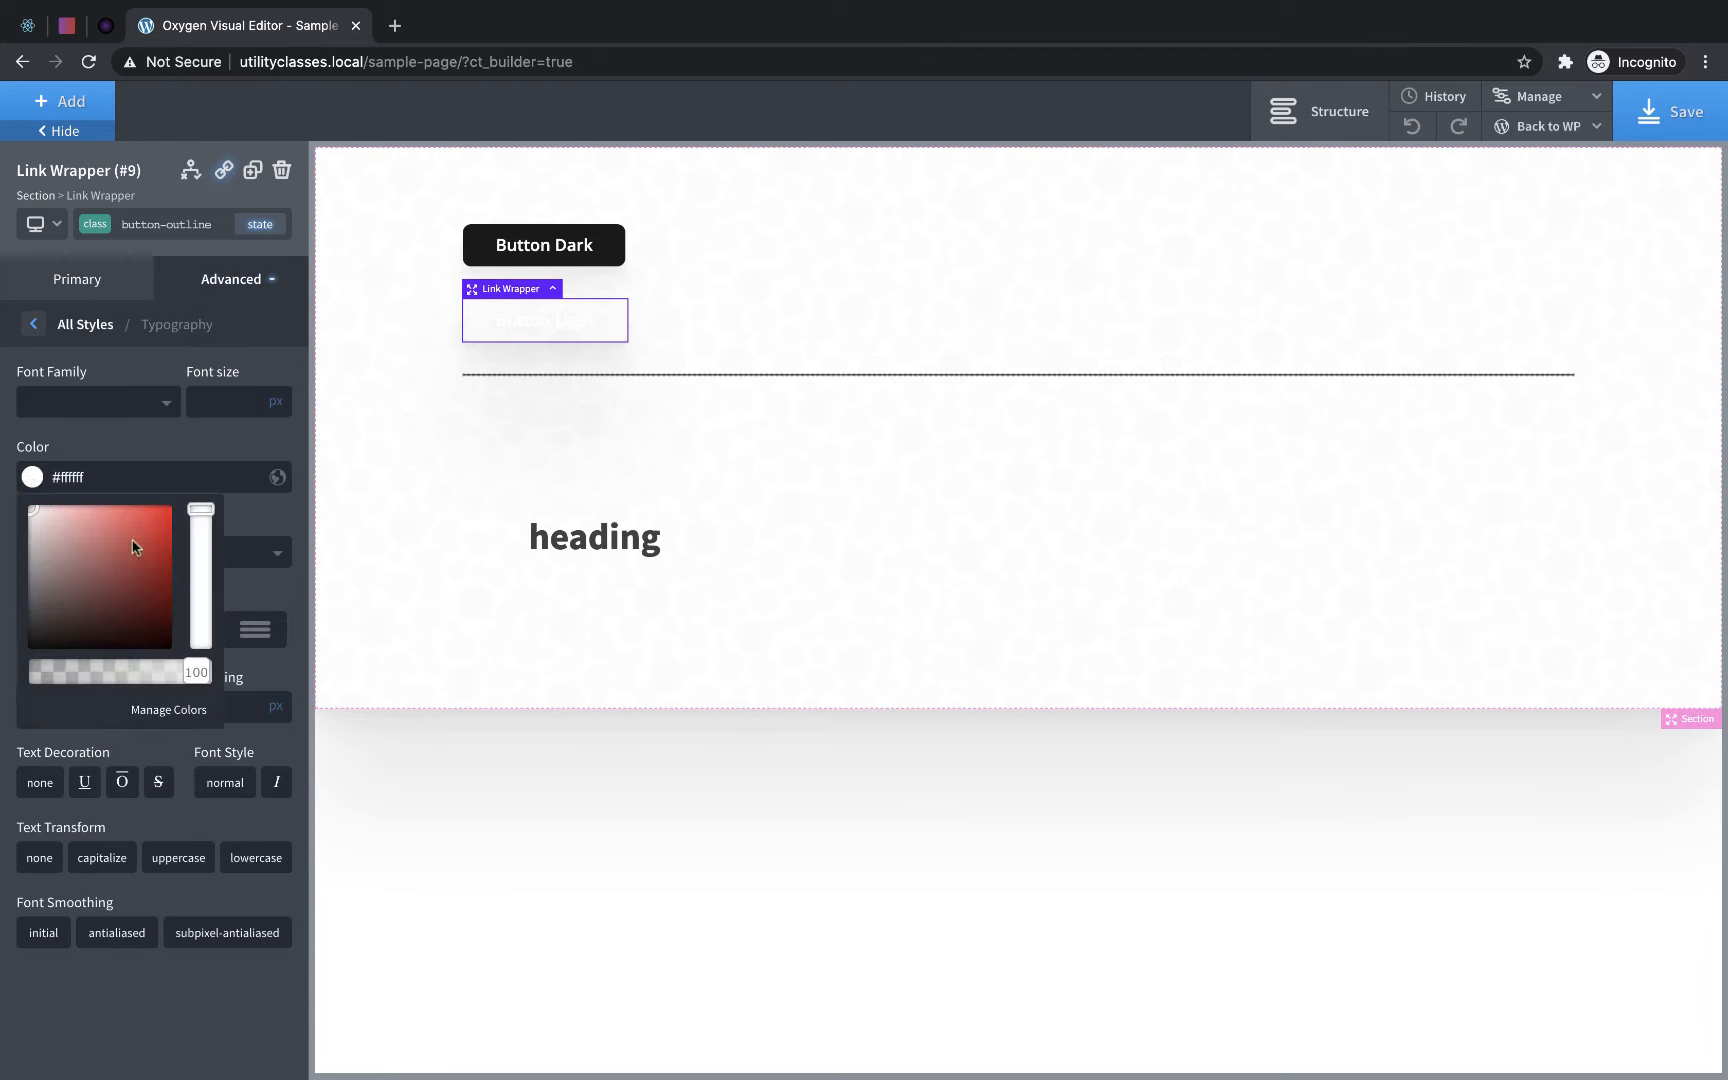
pyautogui.click(150, 454)
pyautogui.scroll(-3, 433, 1)
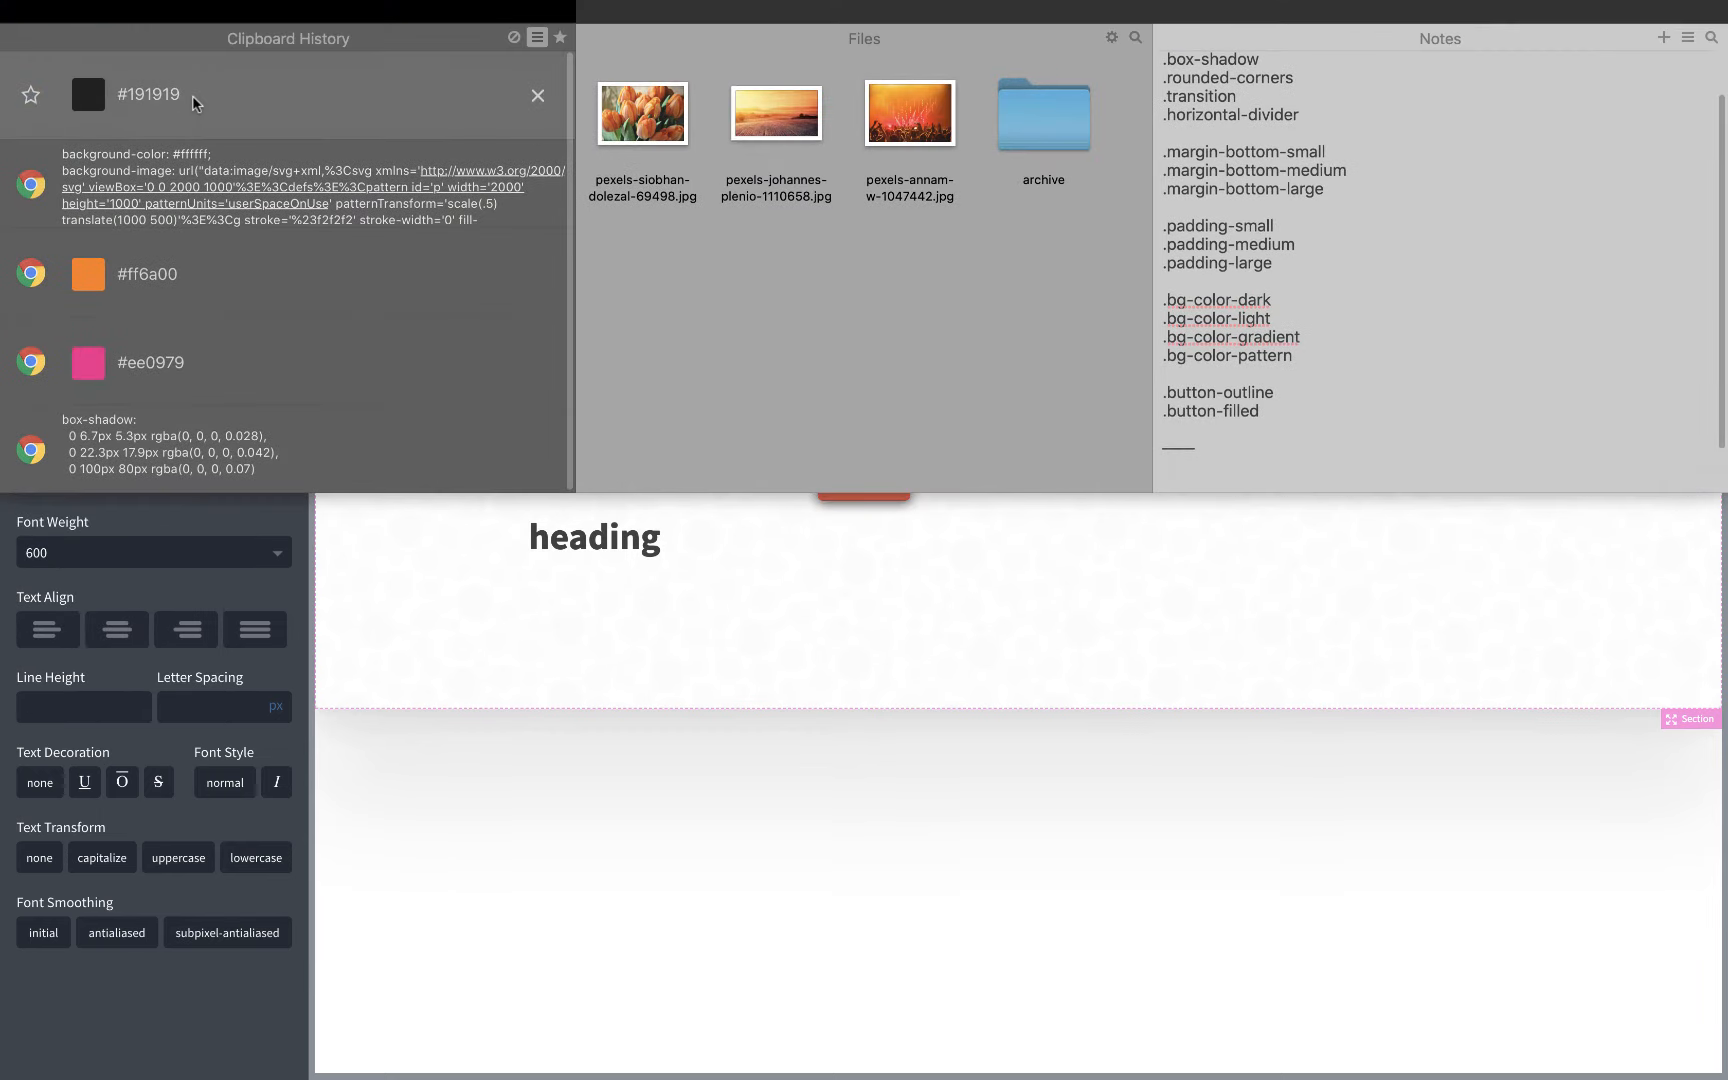
pyautogui.moveTo(192, 94); pyautogui.dragTo(33, 476)
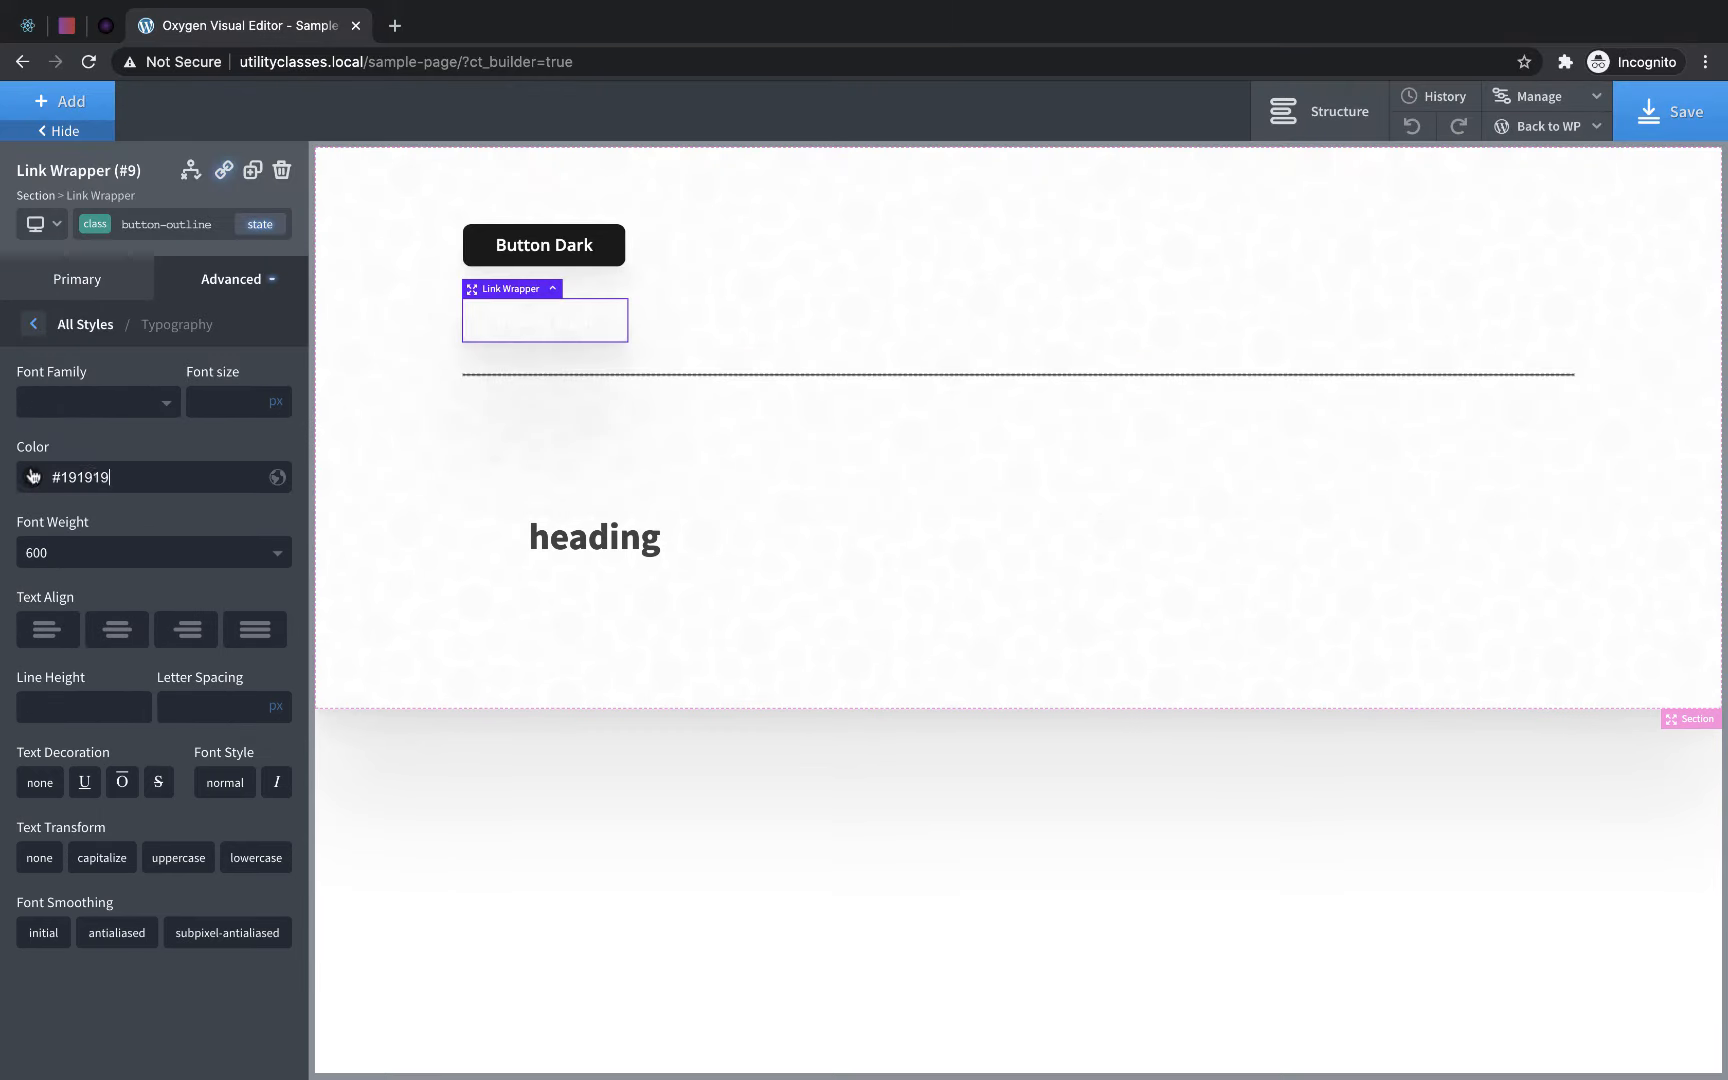
# - Give the button-outline class a solid 1 px border on all sides in #191919
pyautogui.click(252, 279)
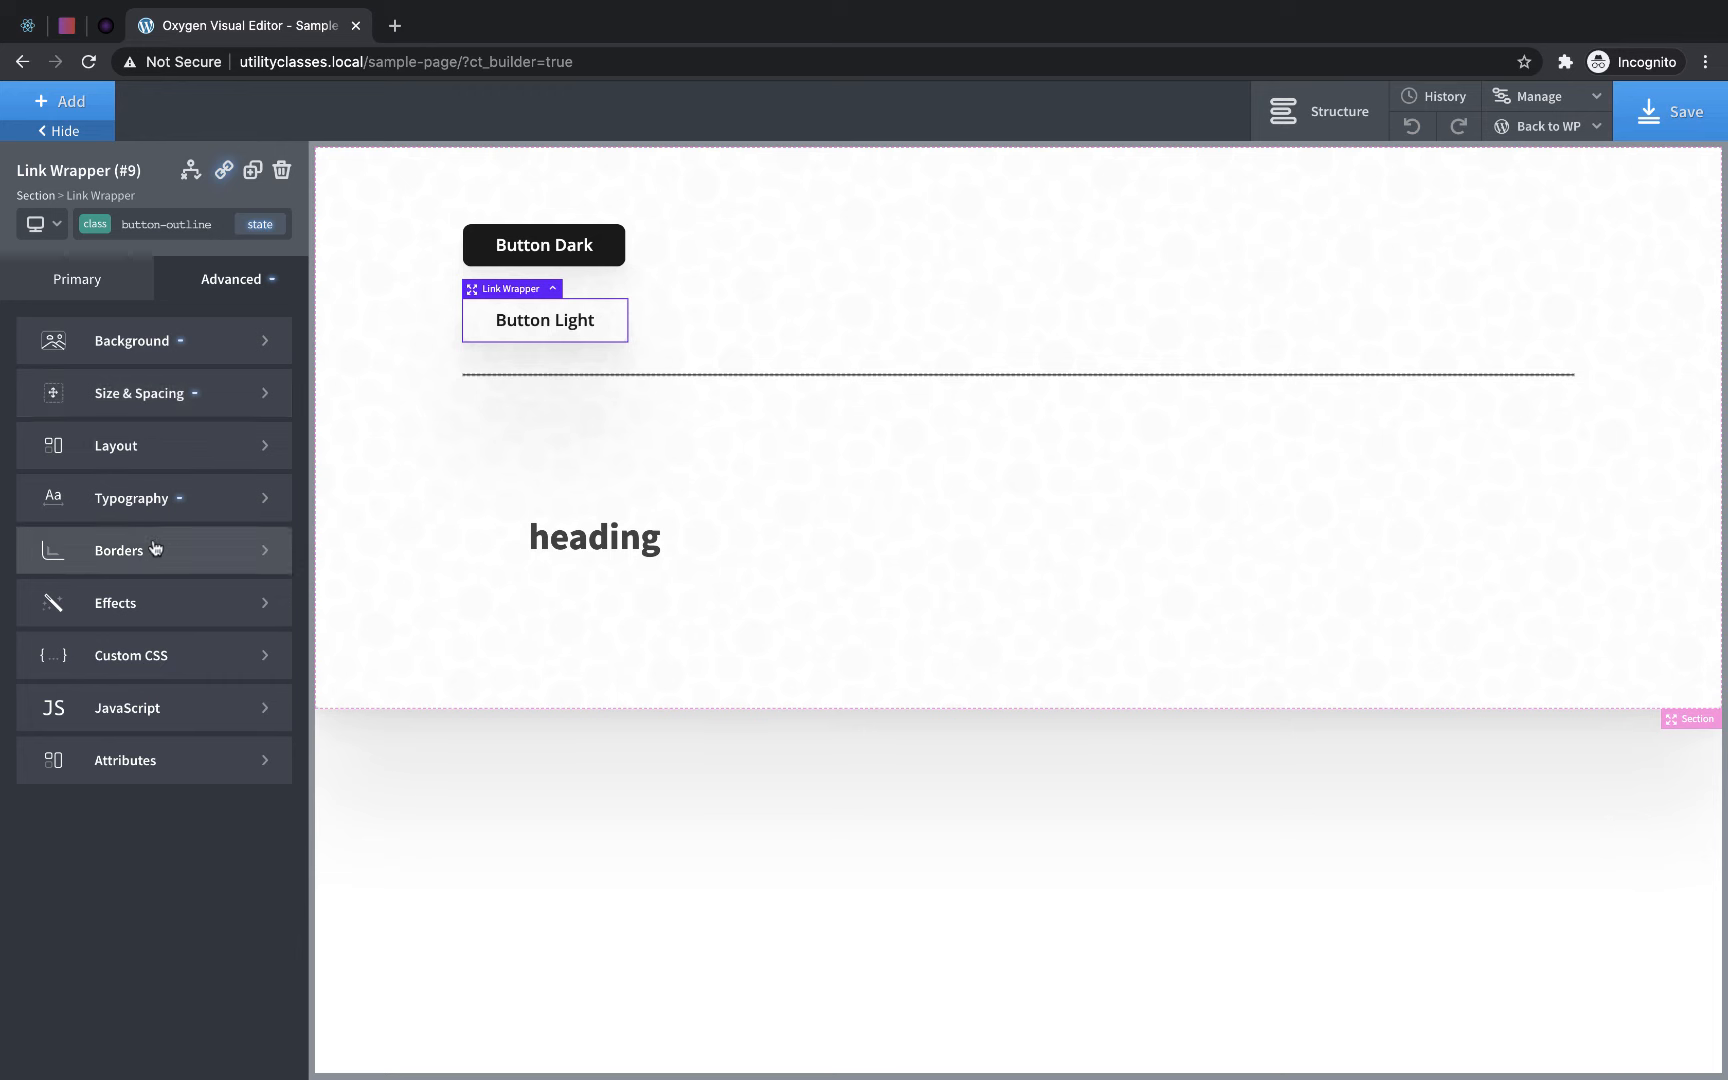
pyautogui.click(220, 550)
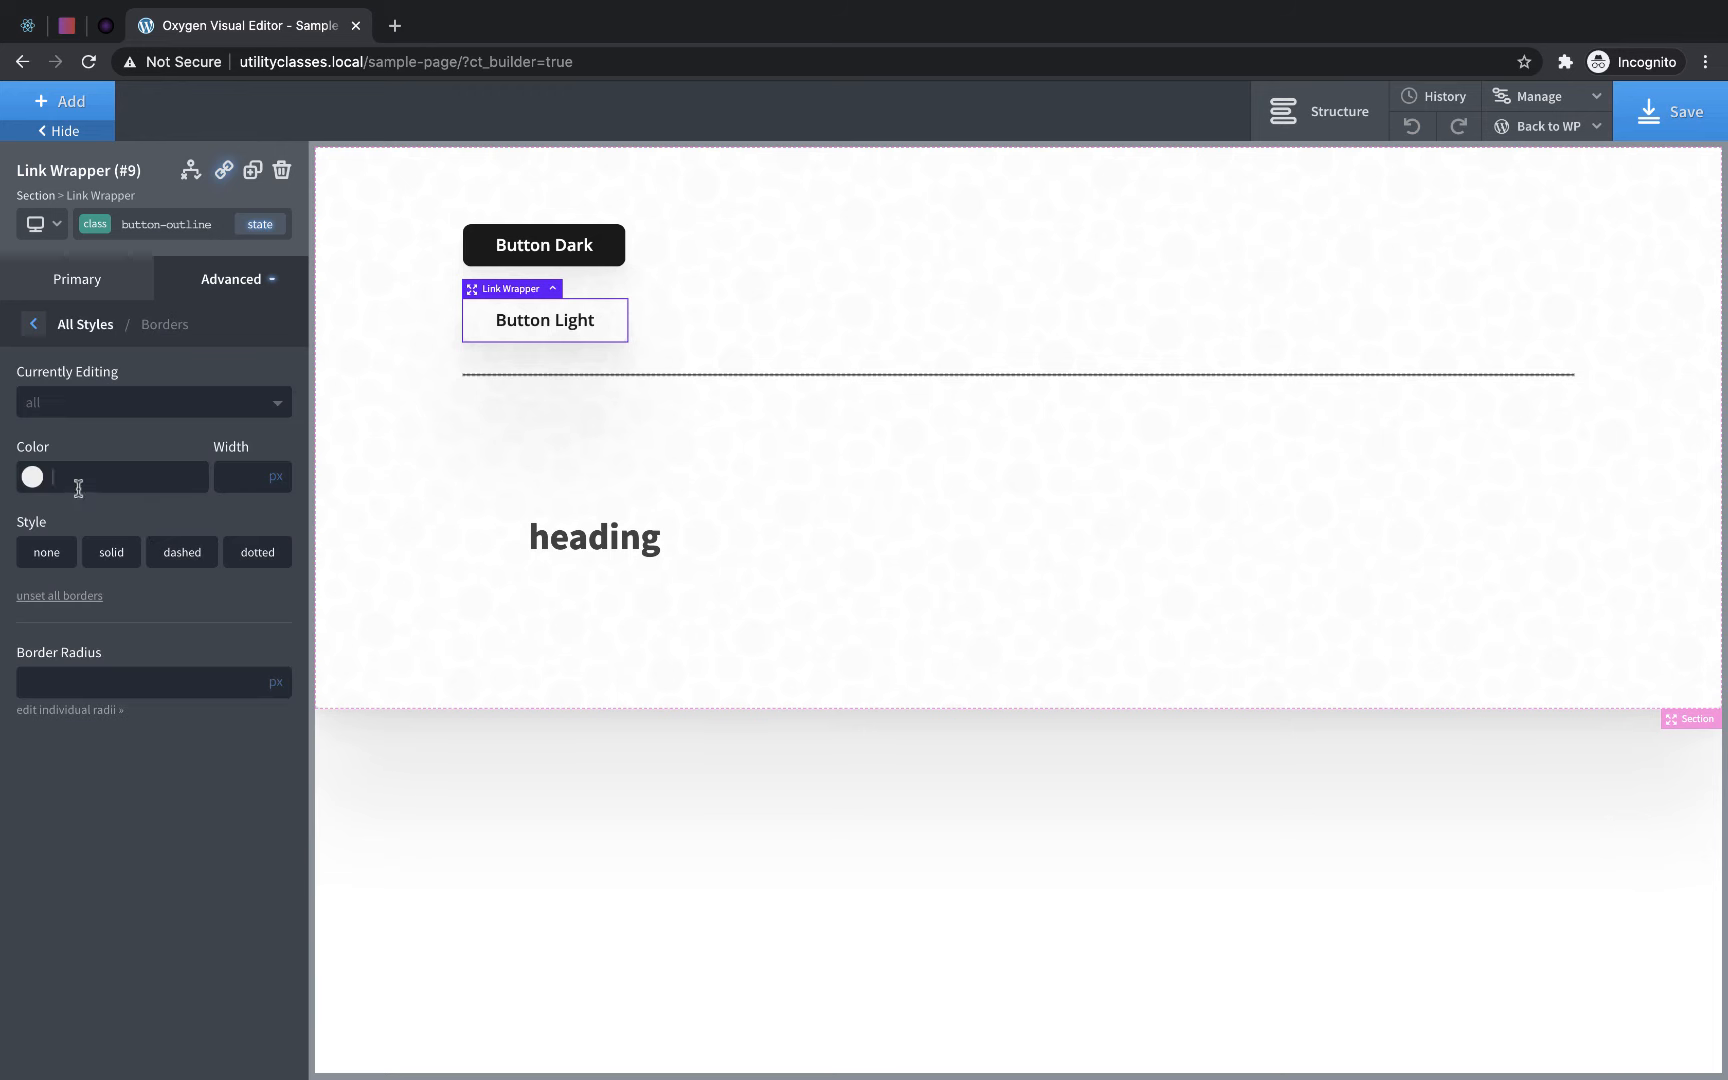
pyautogui.write('#191919')
pyautogui.click(95, 550)
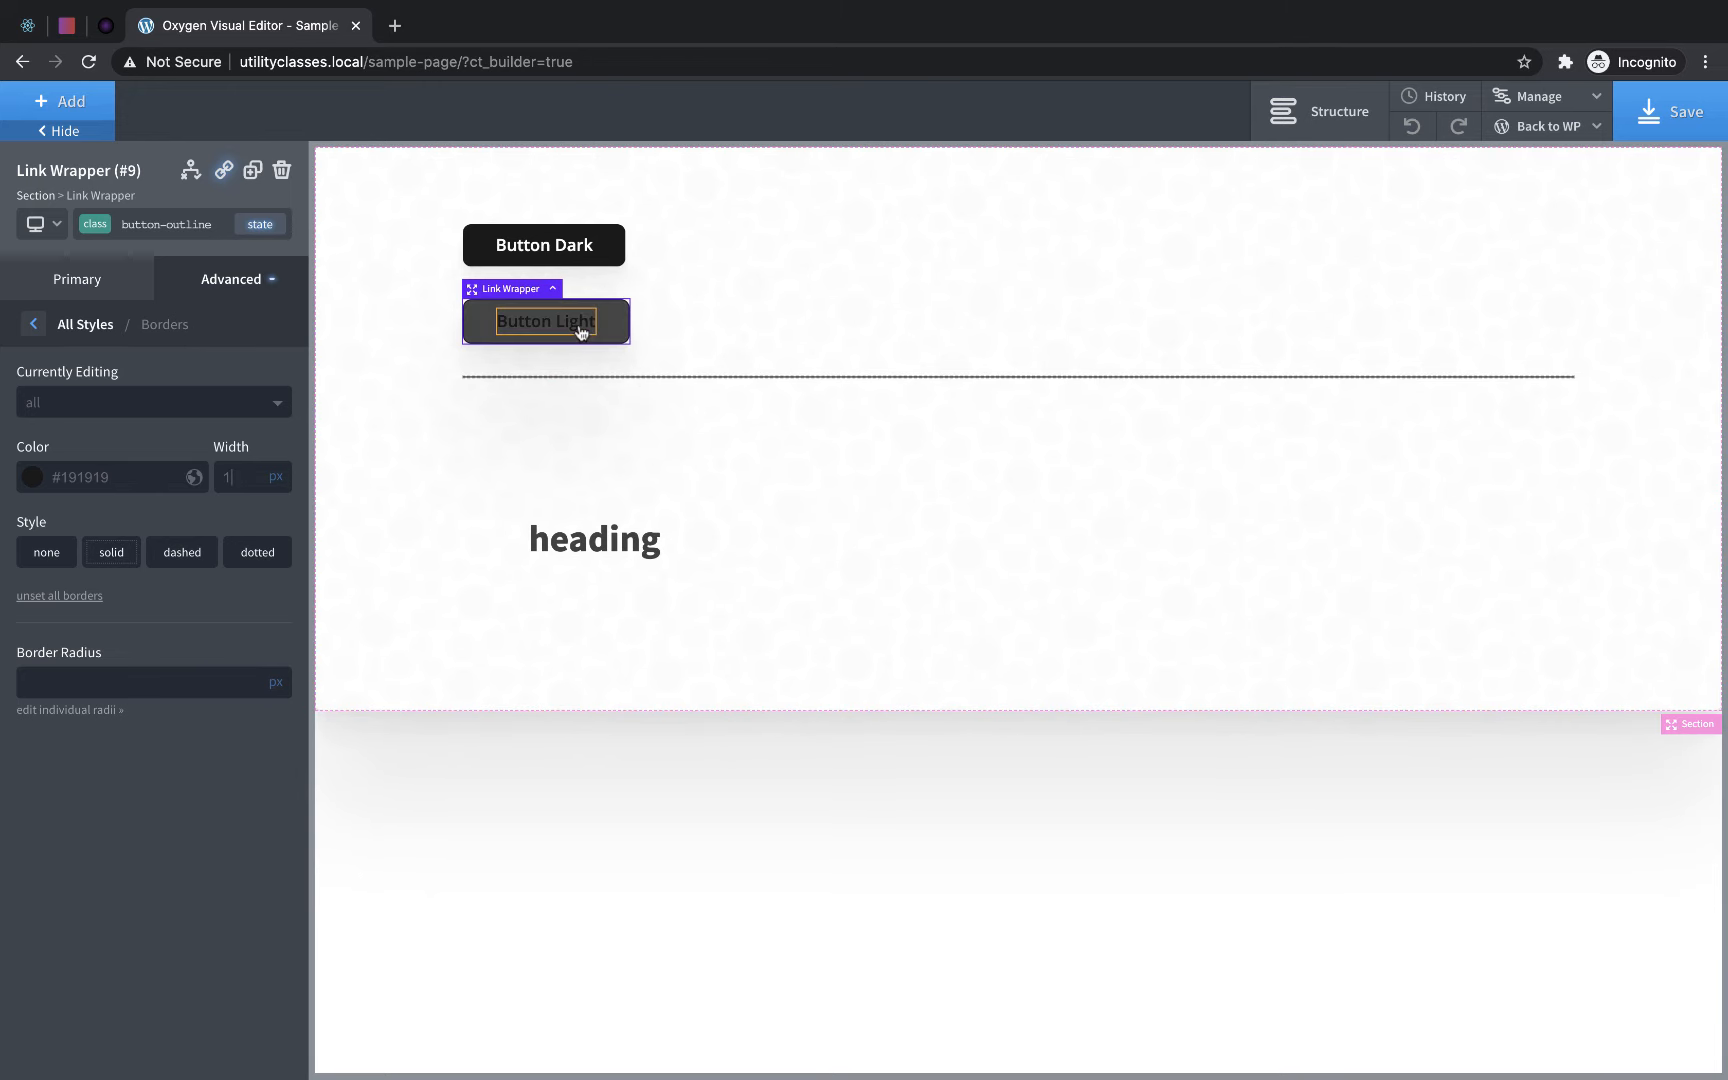
# - Lower the opacity of the button-outline class's hover background to a faint dark tint and return to the original state
pyautogui.click(260, 226)
pyautogui.click(127, 291)
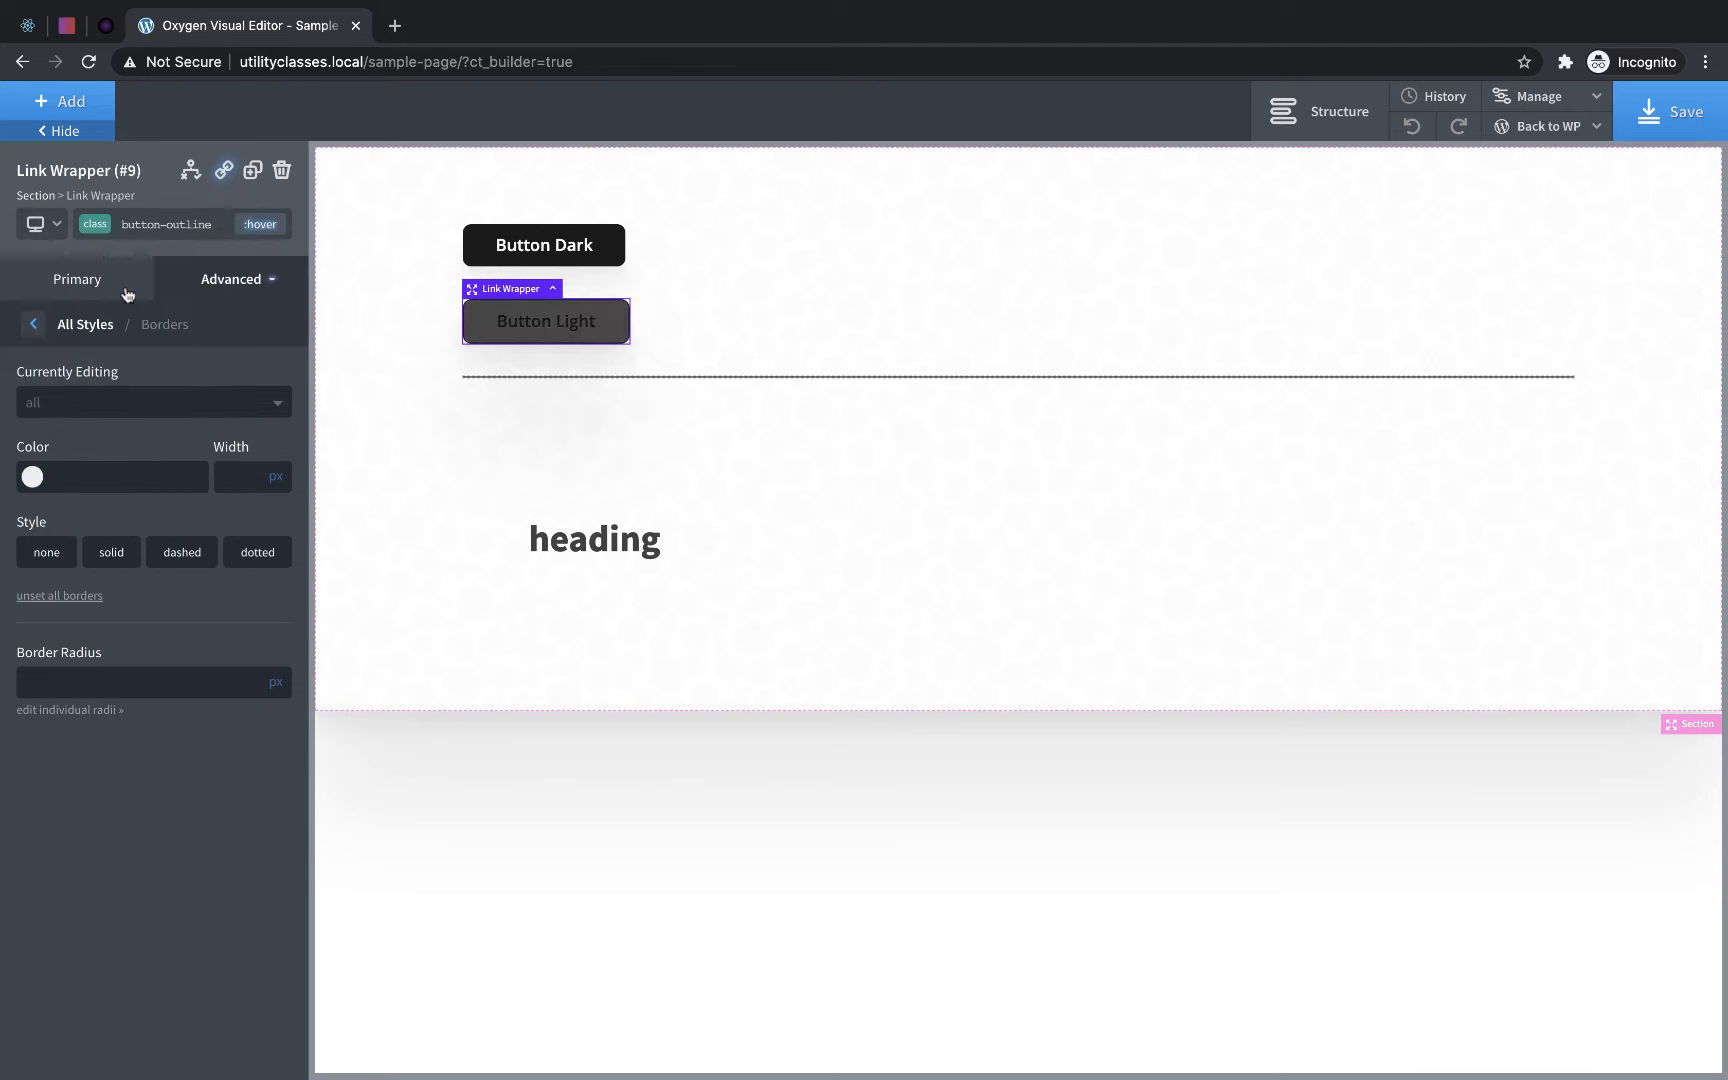
pyautogui.click(206, 293)
pyautogui.click(176, 338)
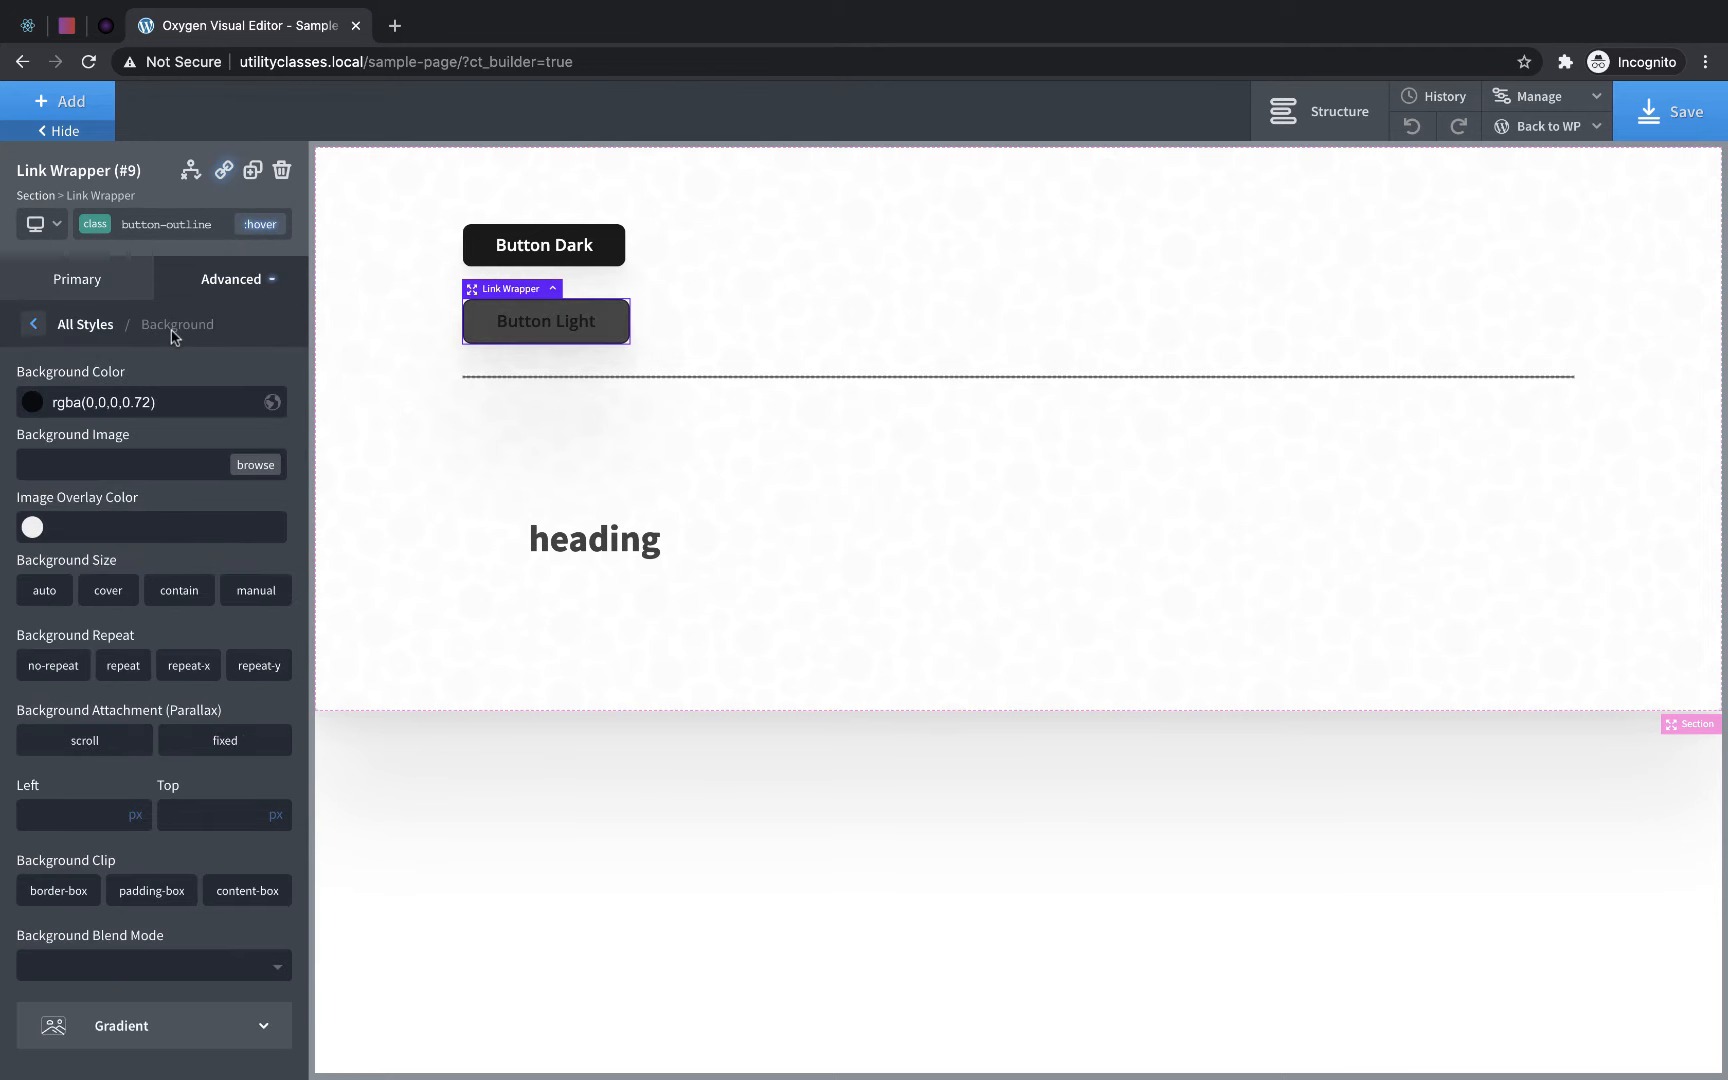
pyautogui.click(30, 406)
pyautogui.moveTo(155, 598); pyautogui.dragTo(232, 600)
pyautogui.click(32, 402)
pyautogui.moveTo(44, 525); pyautogui.dragTo(3, 436)
pyautogui.click(260, 224)
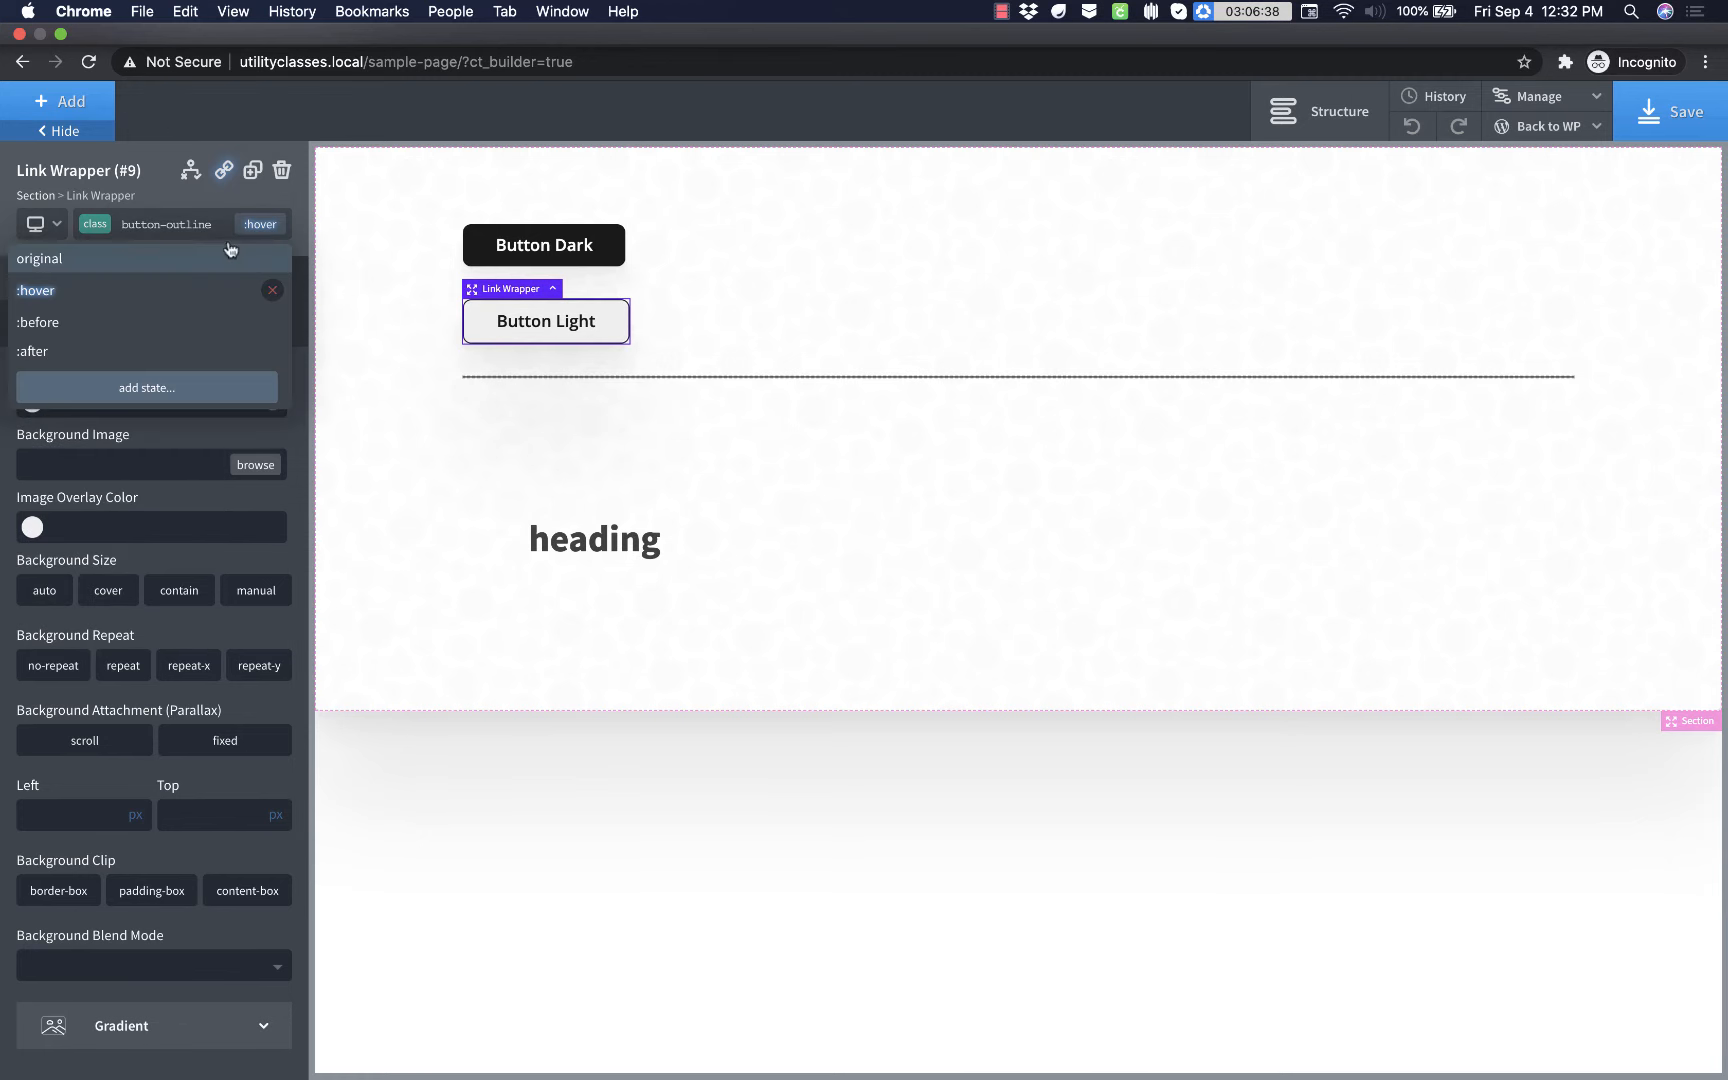
pyautogui.click(40, 256)
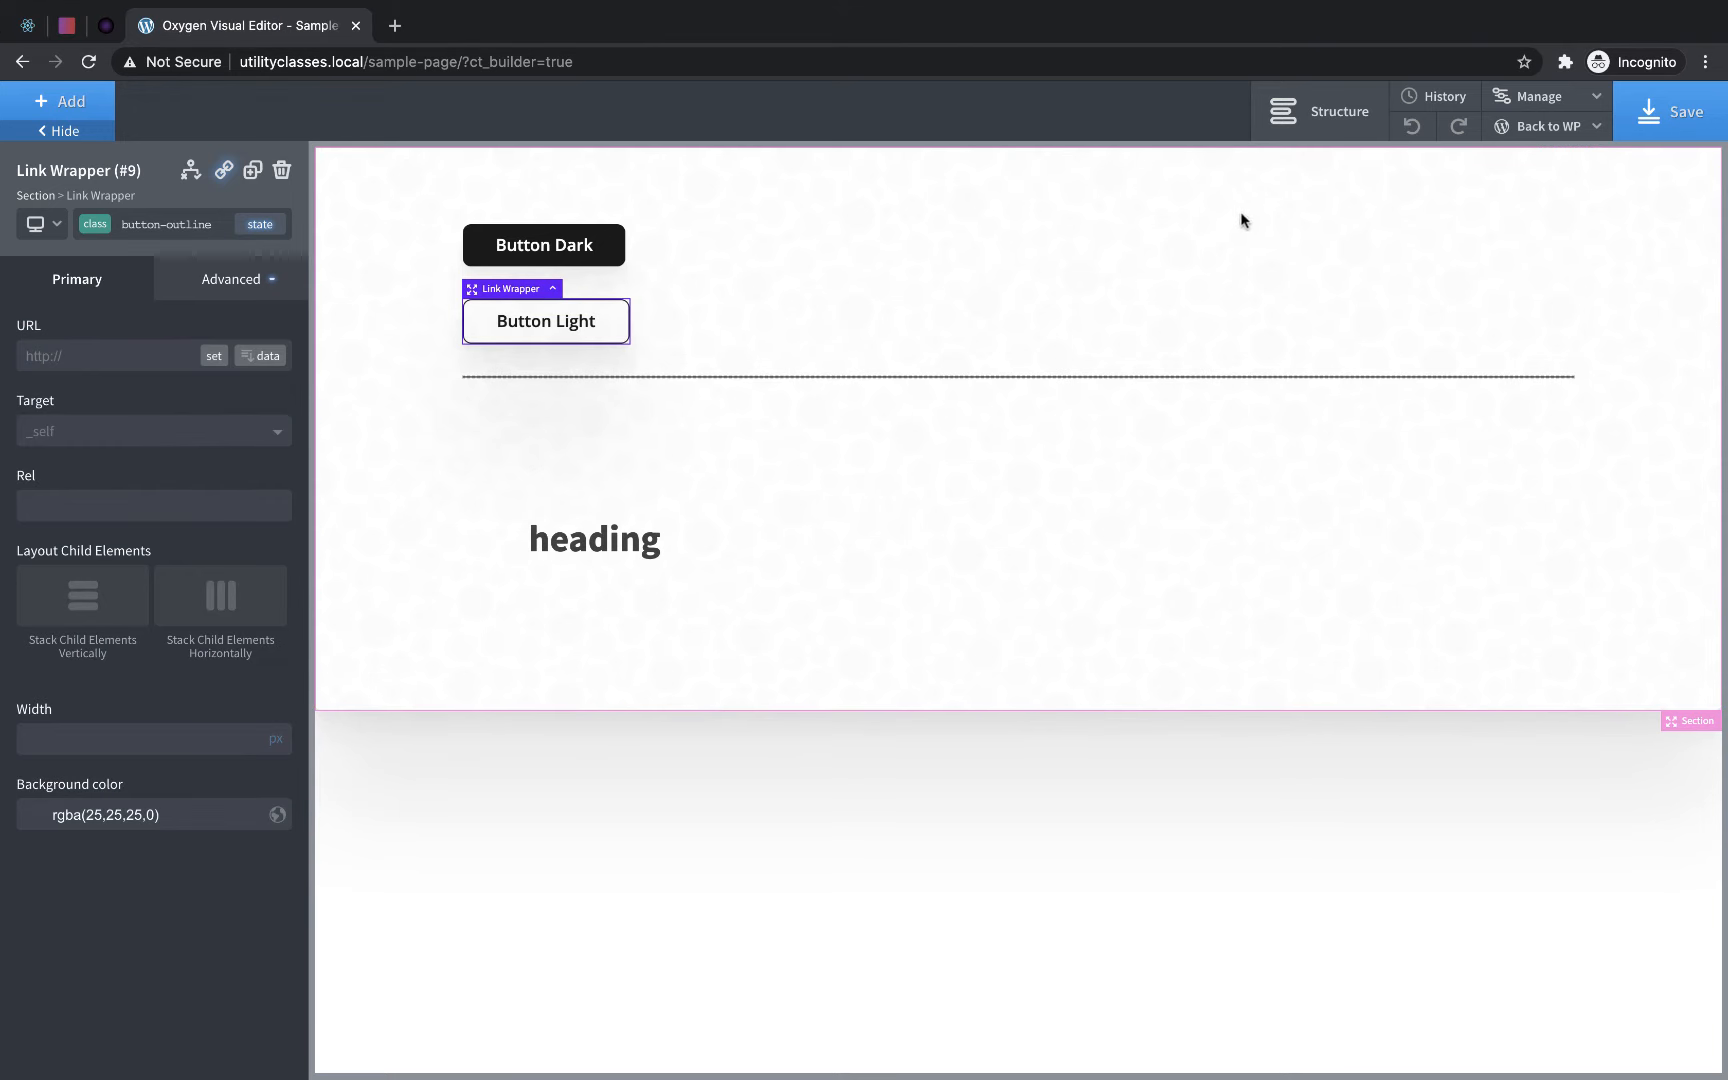
# - Show the site's selectors and expand the enabled Uncategorized folder to review the utility classes
pyautogui.click(1538, 97)
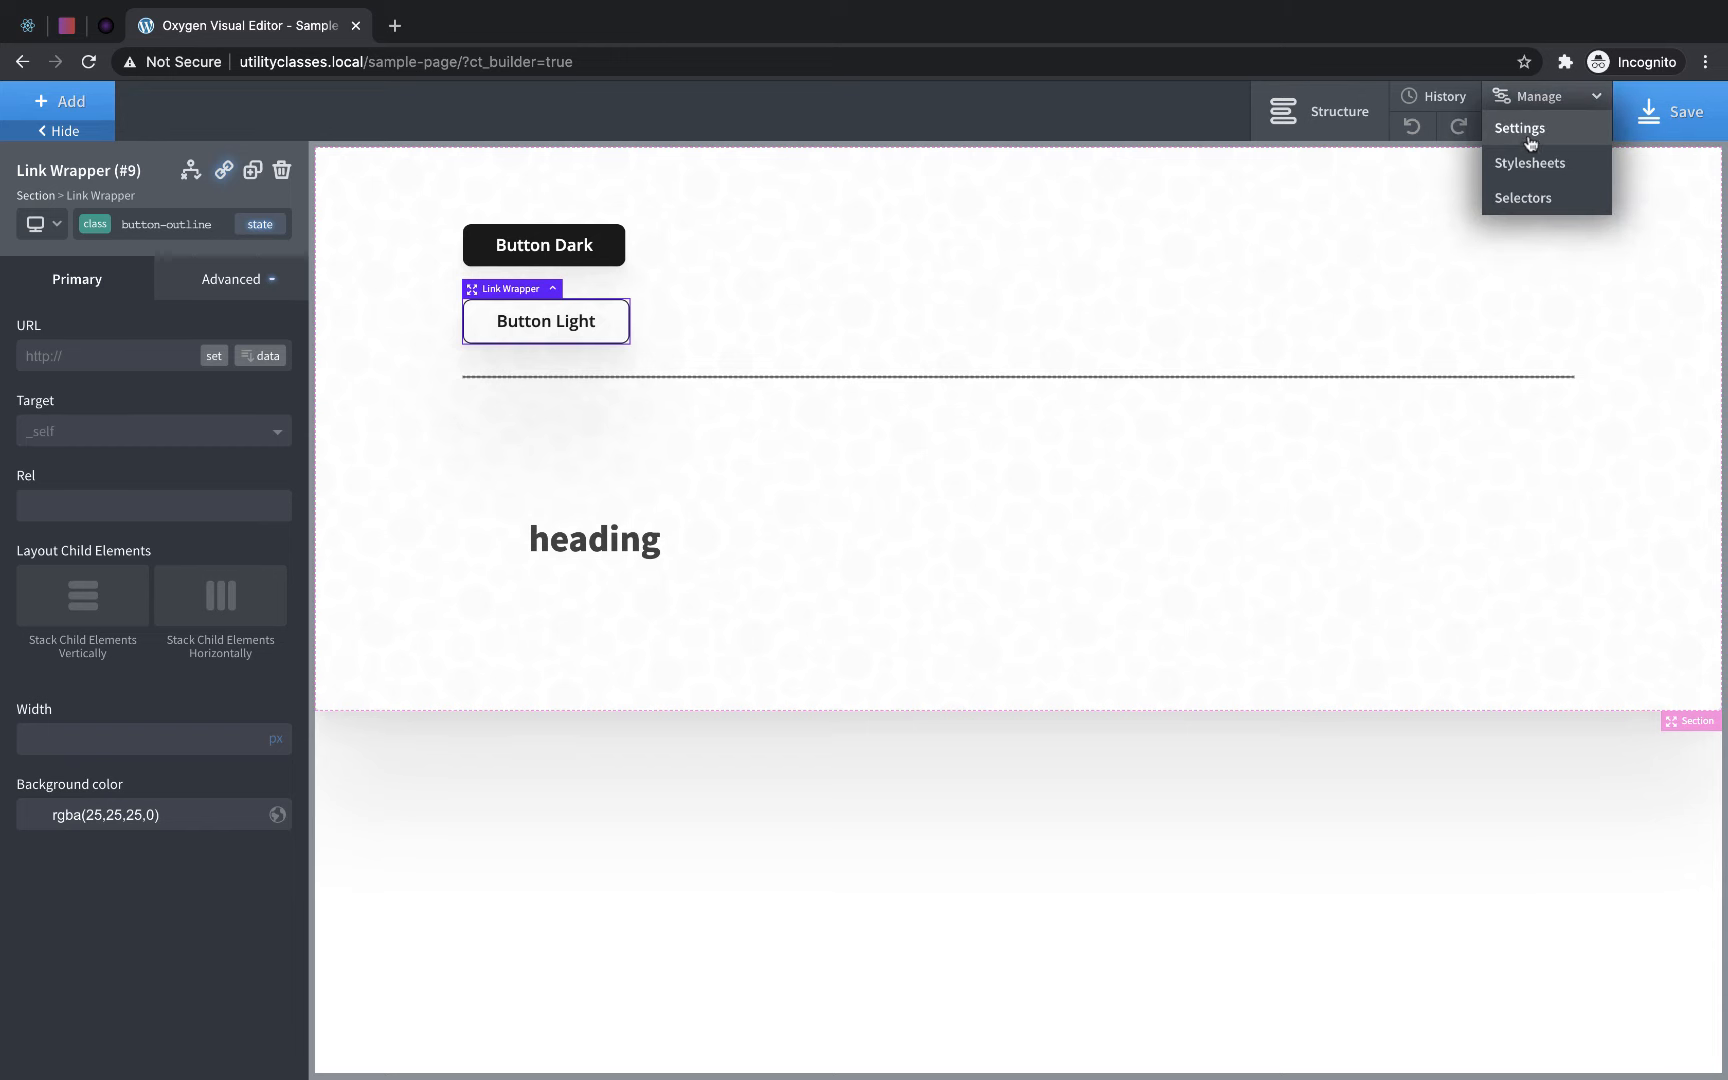
pyautogui.click(1512, 200)
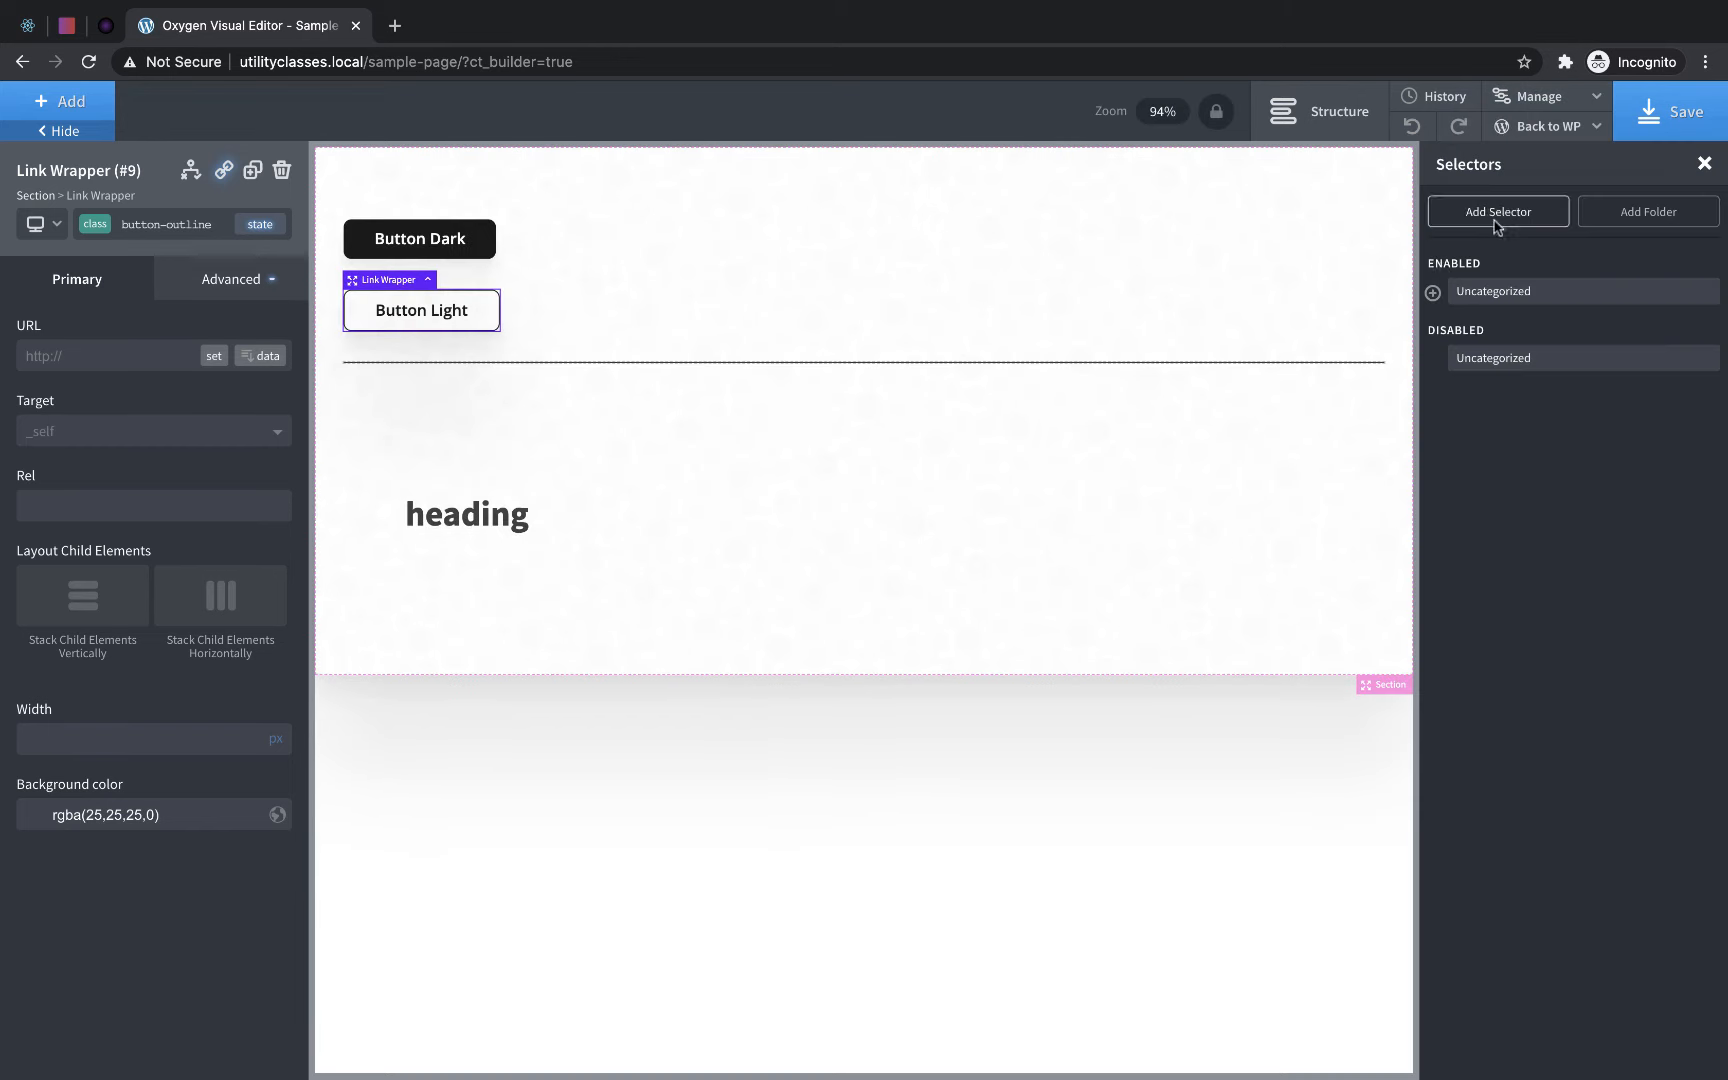
pyautogui.click(1432, 294)
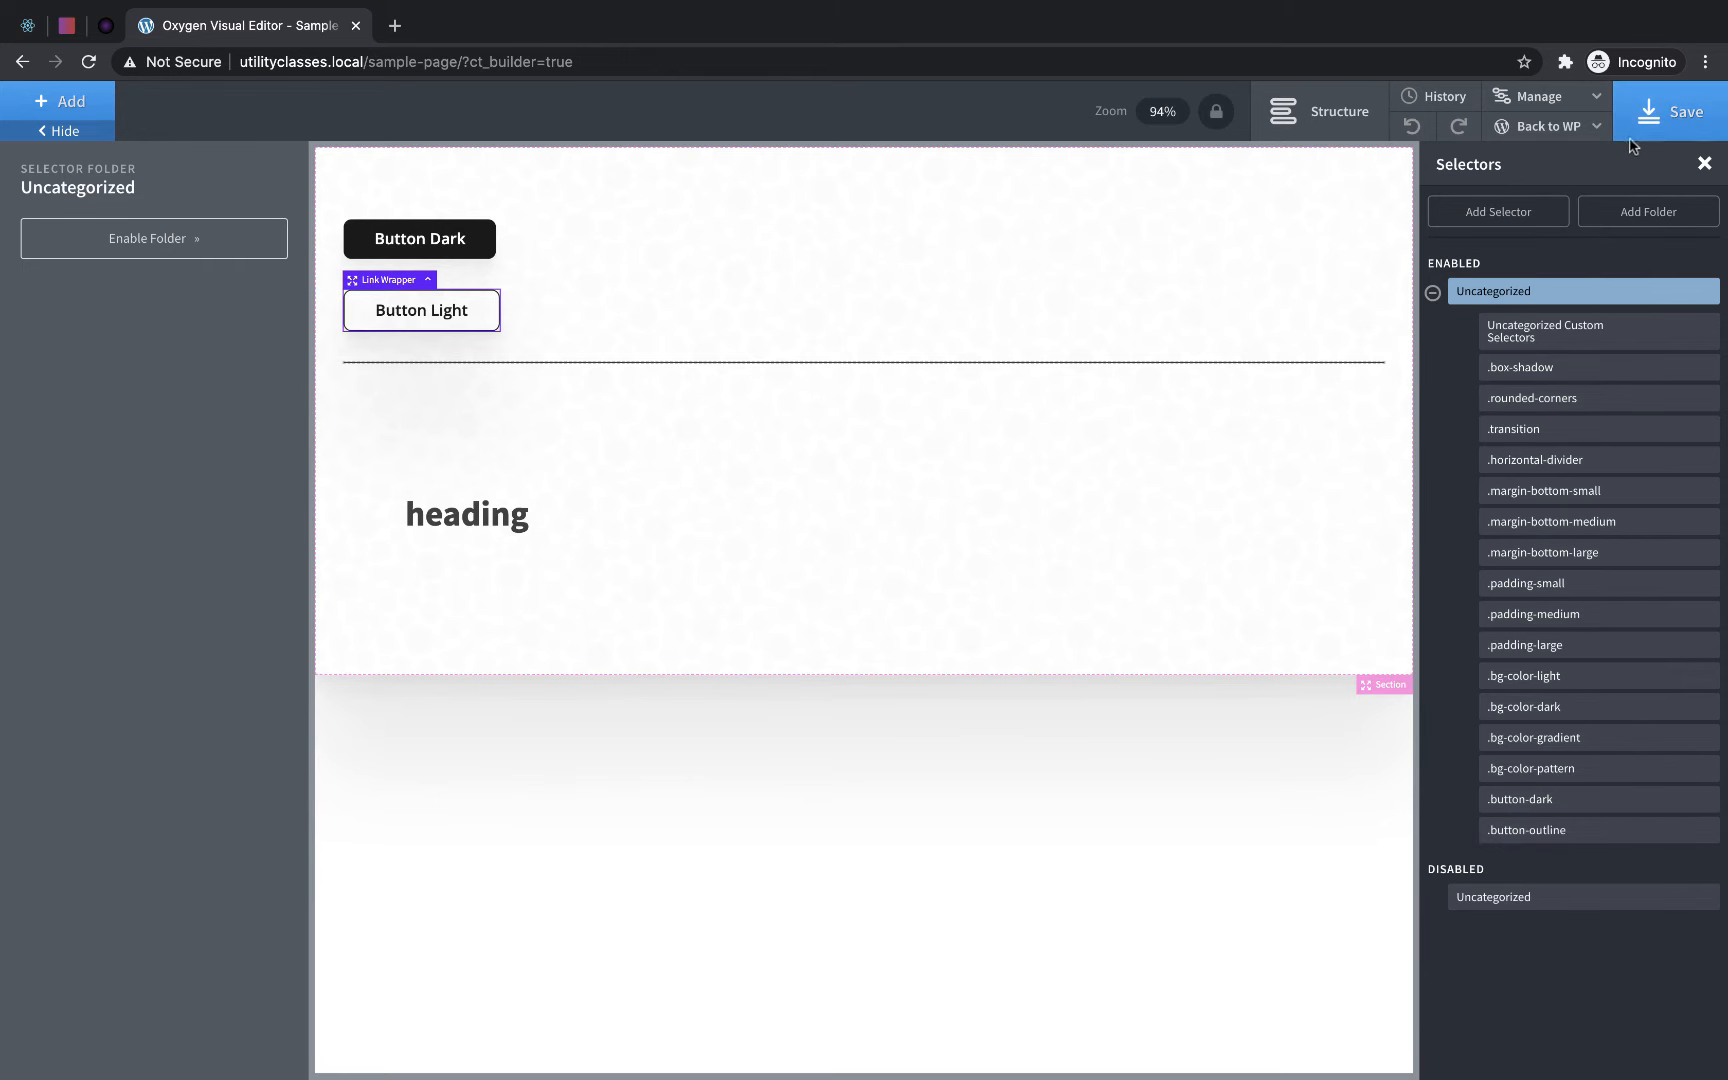
# - Return to the WordPress admin from the builder and start a new page
pyautogui.click(1578, 136)
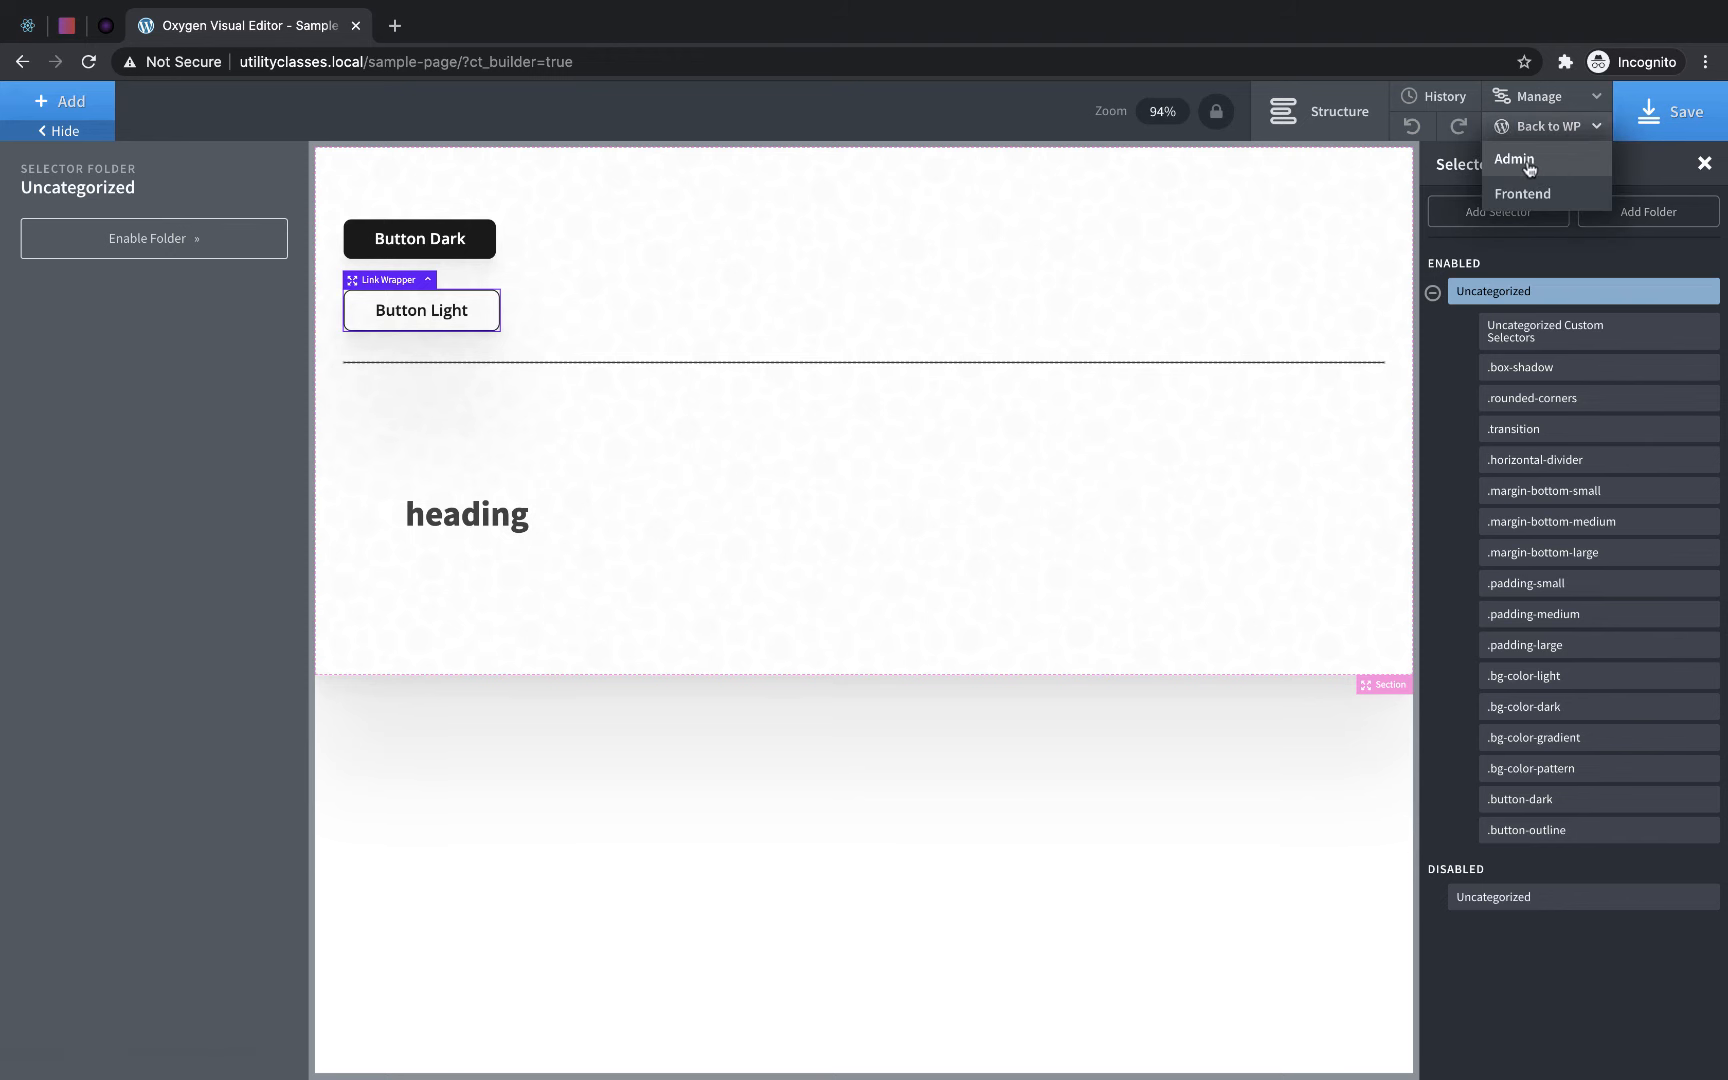
pyautogui.click(1527, 160)
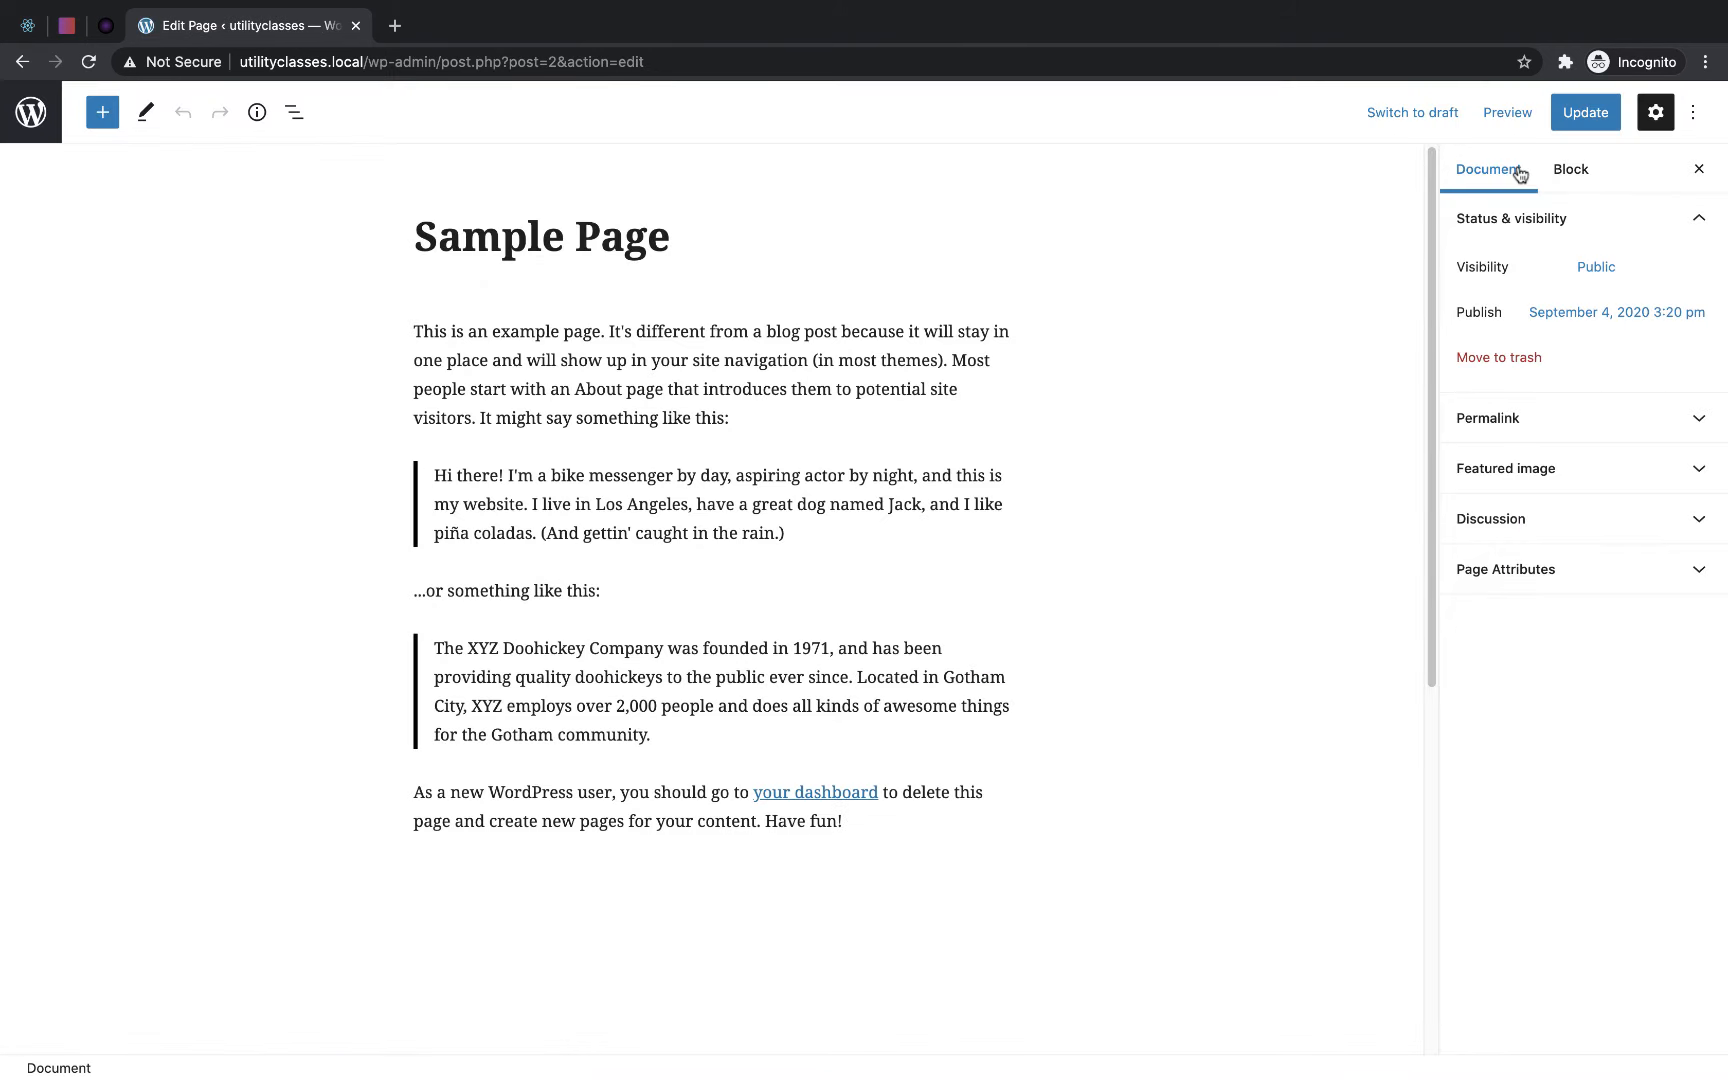
pyautogui.click(19, 137)
pyautogui.click(296, 150)
pyautogui.click(483, 229)
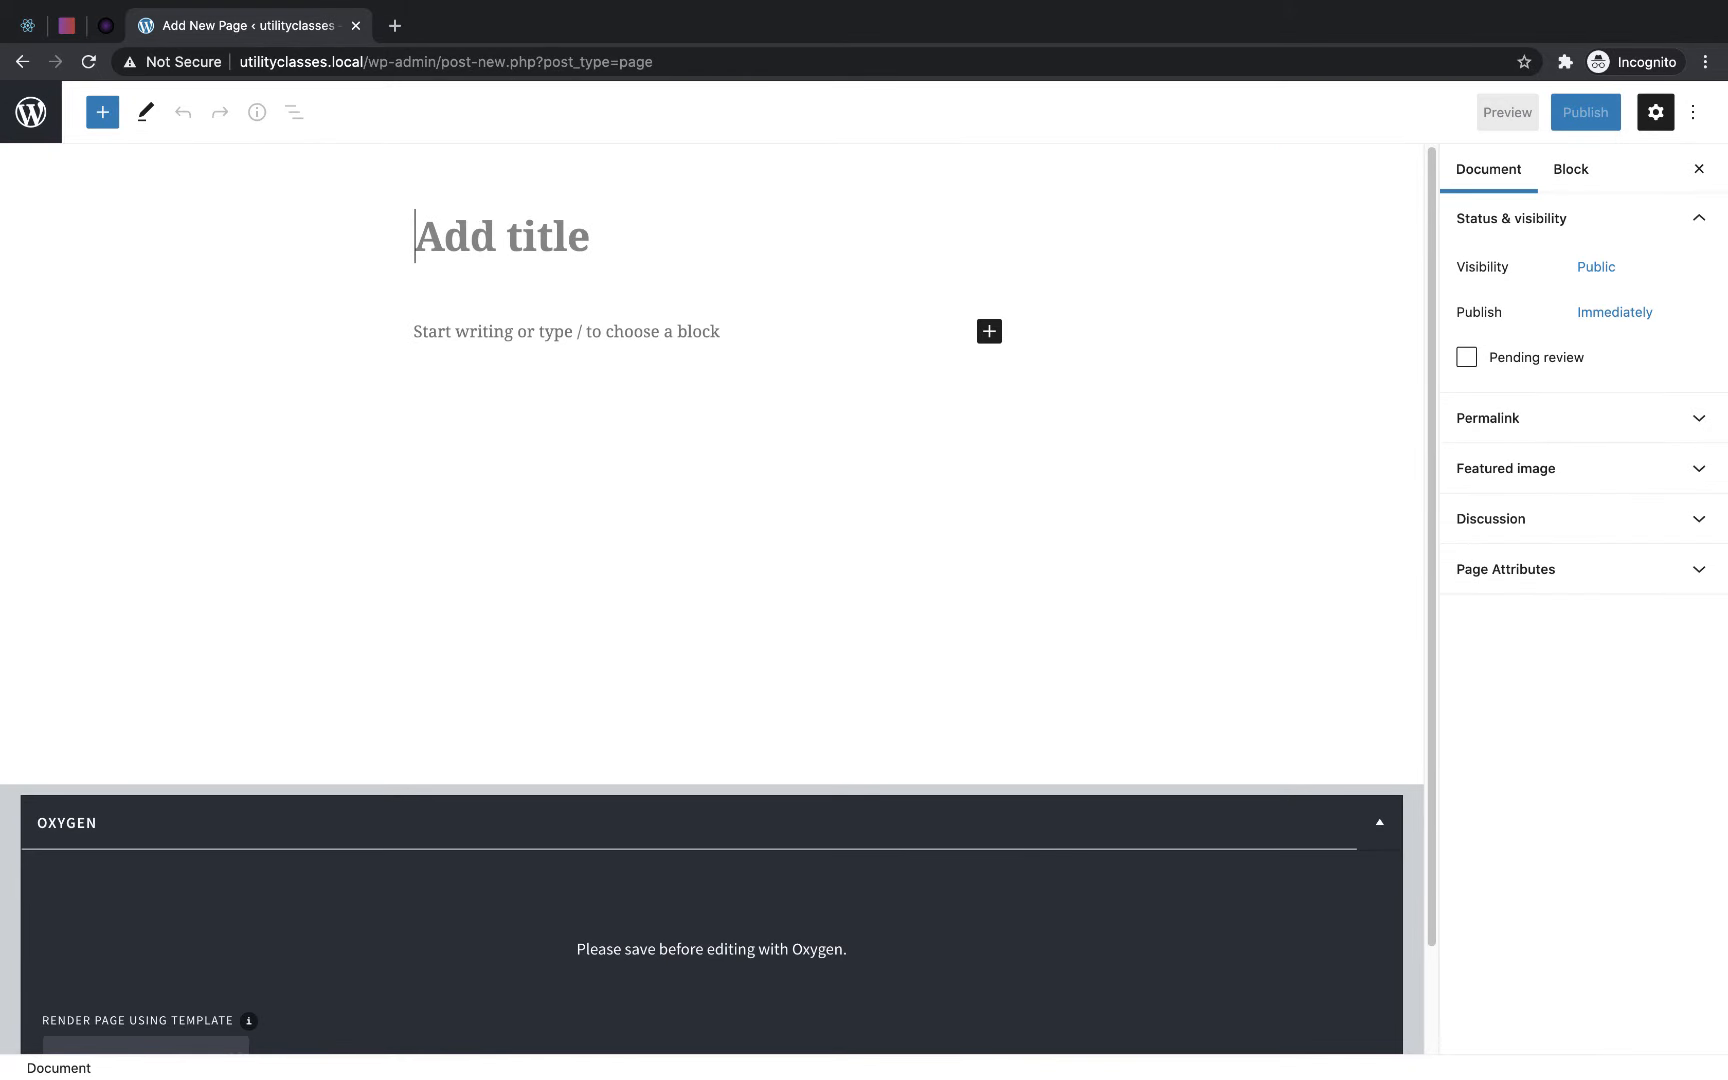
# - Title the new page "Utility Test" and publish it
pyautogui.write('Utility Test')
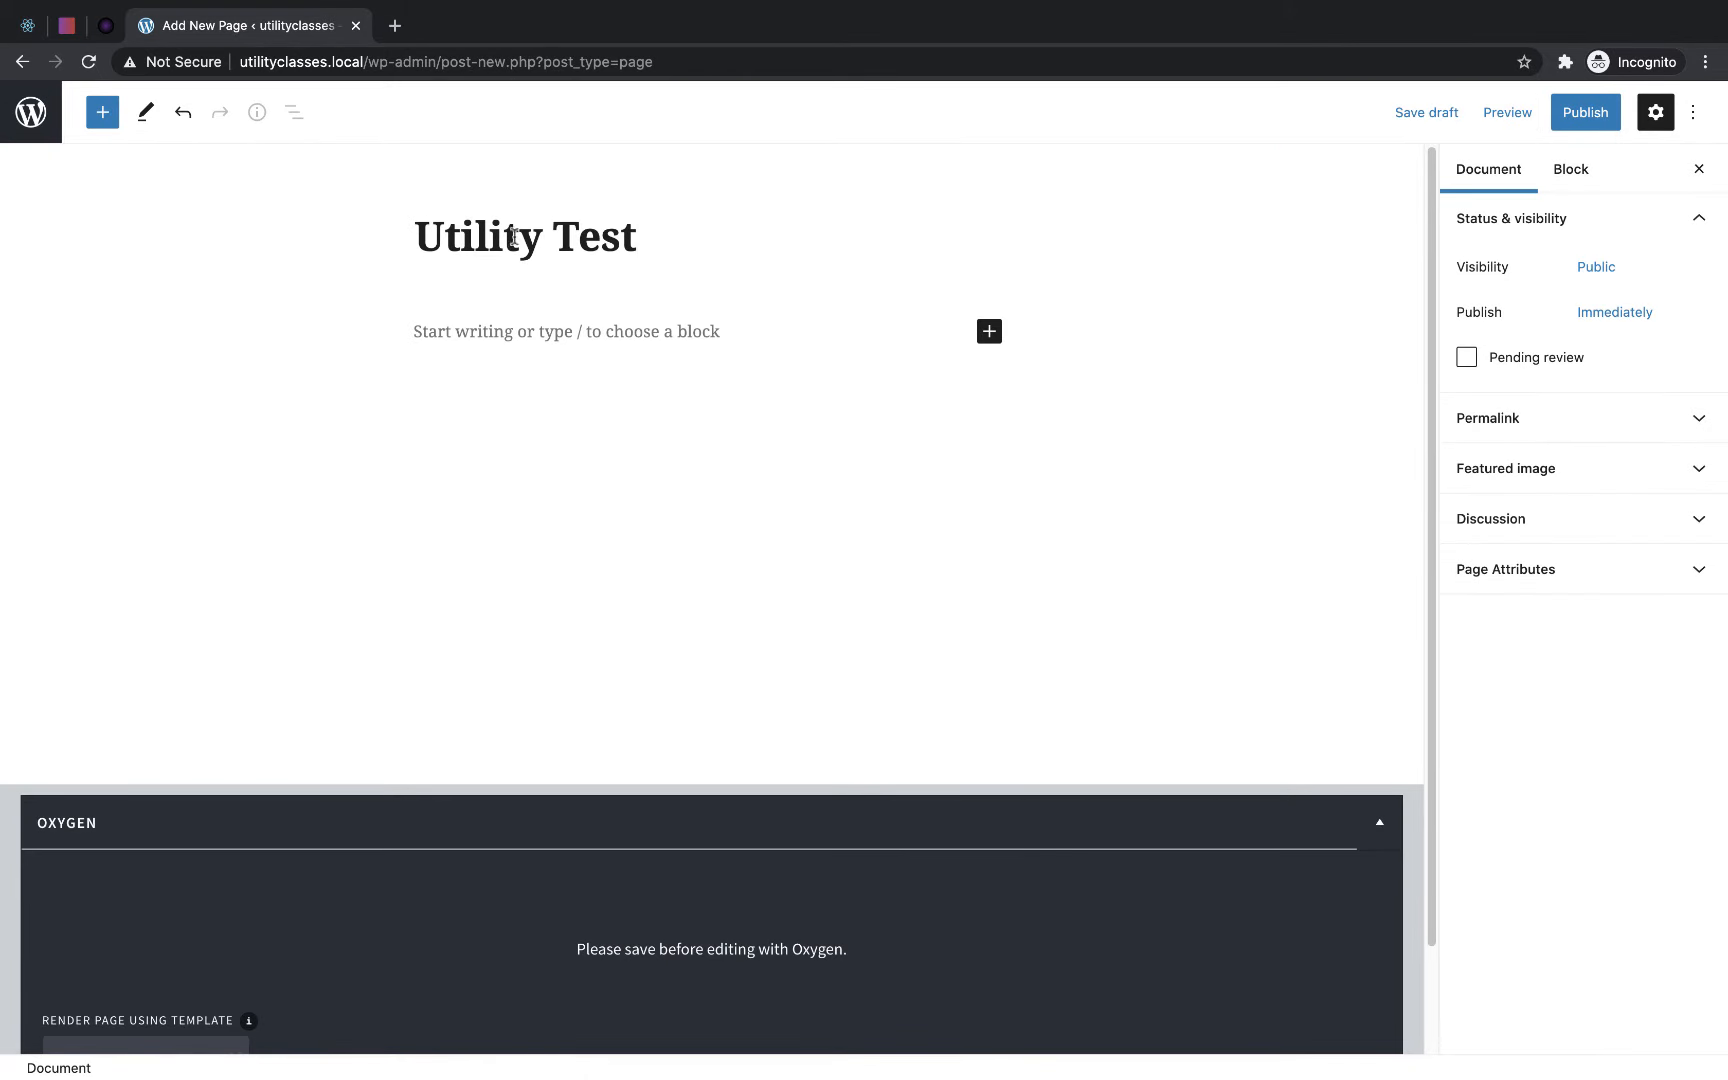
pyautogui.click(1578, 124)
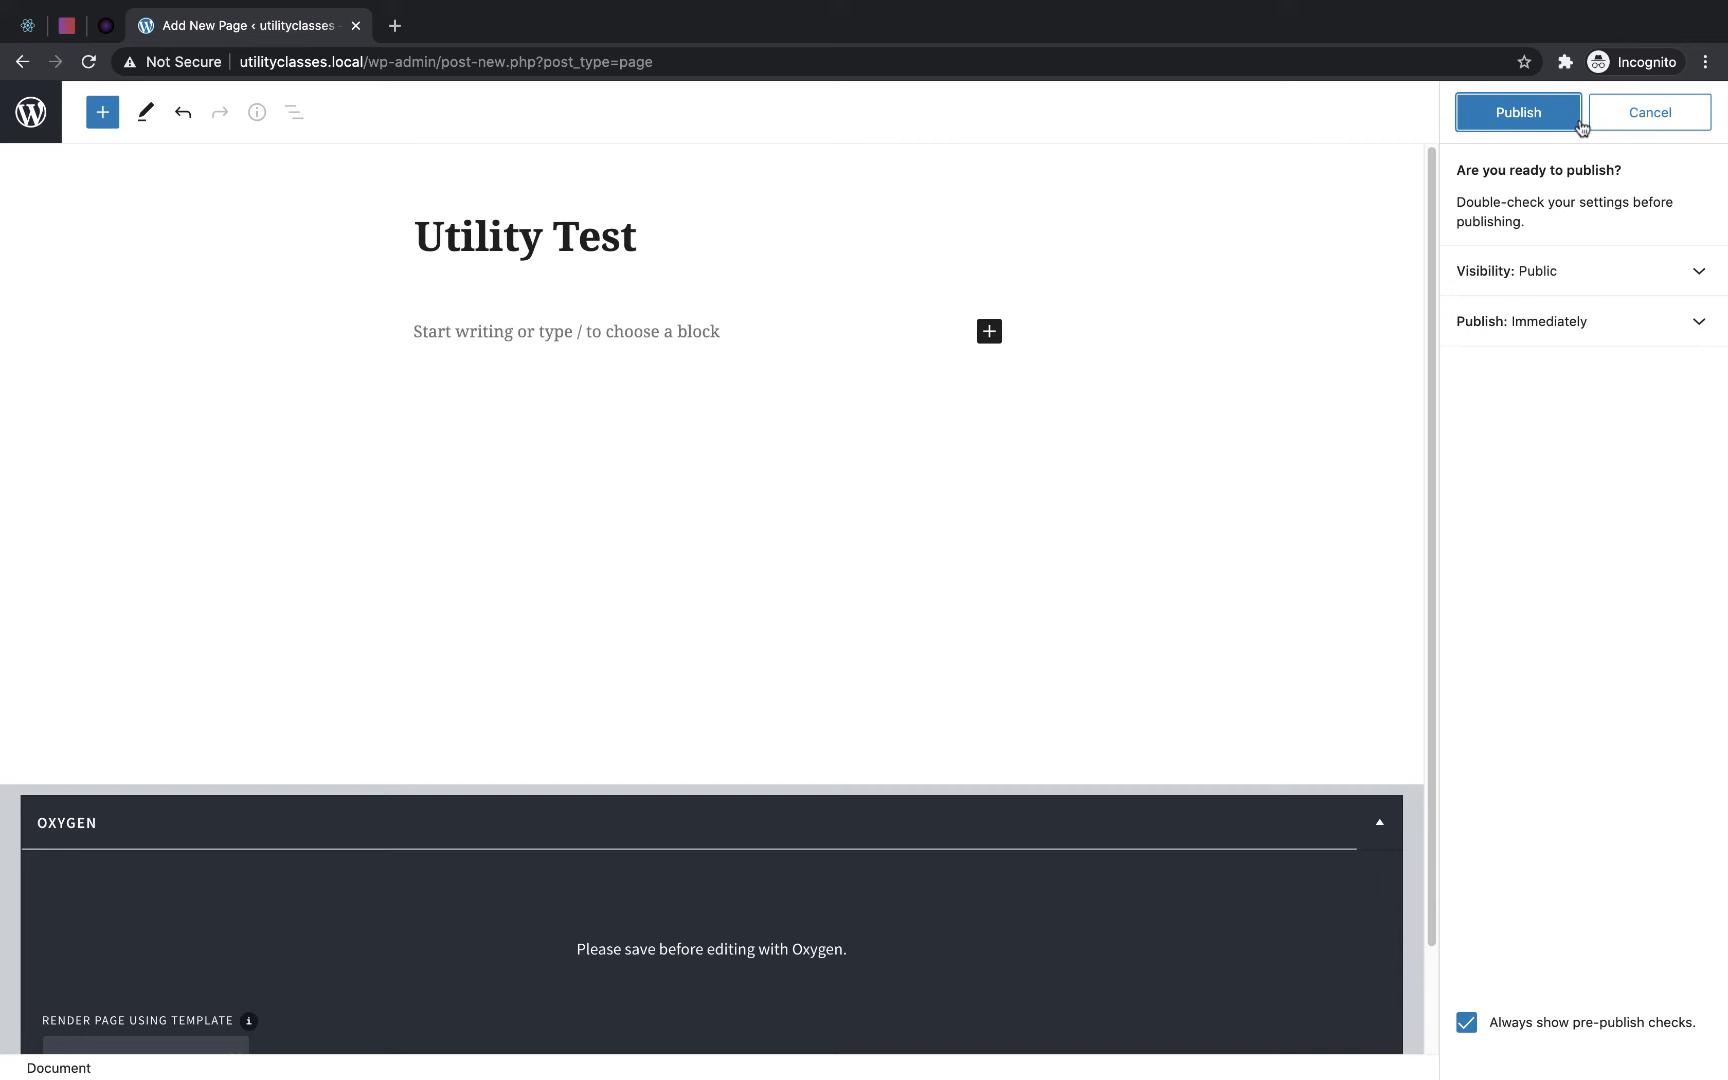
pyautogui.click(1512, 128)
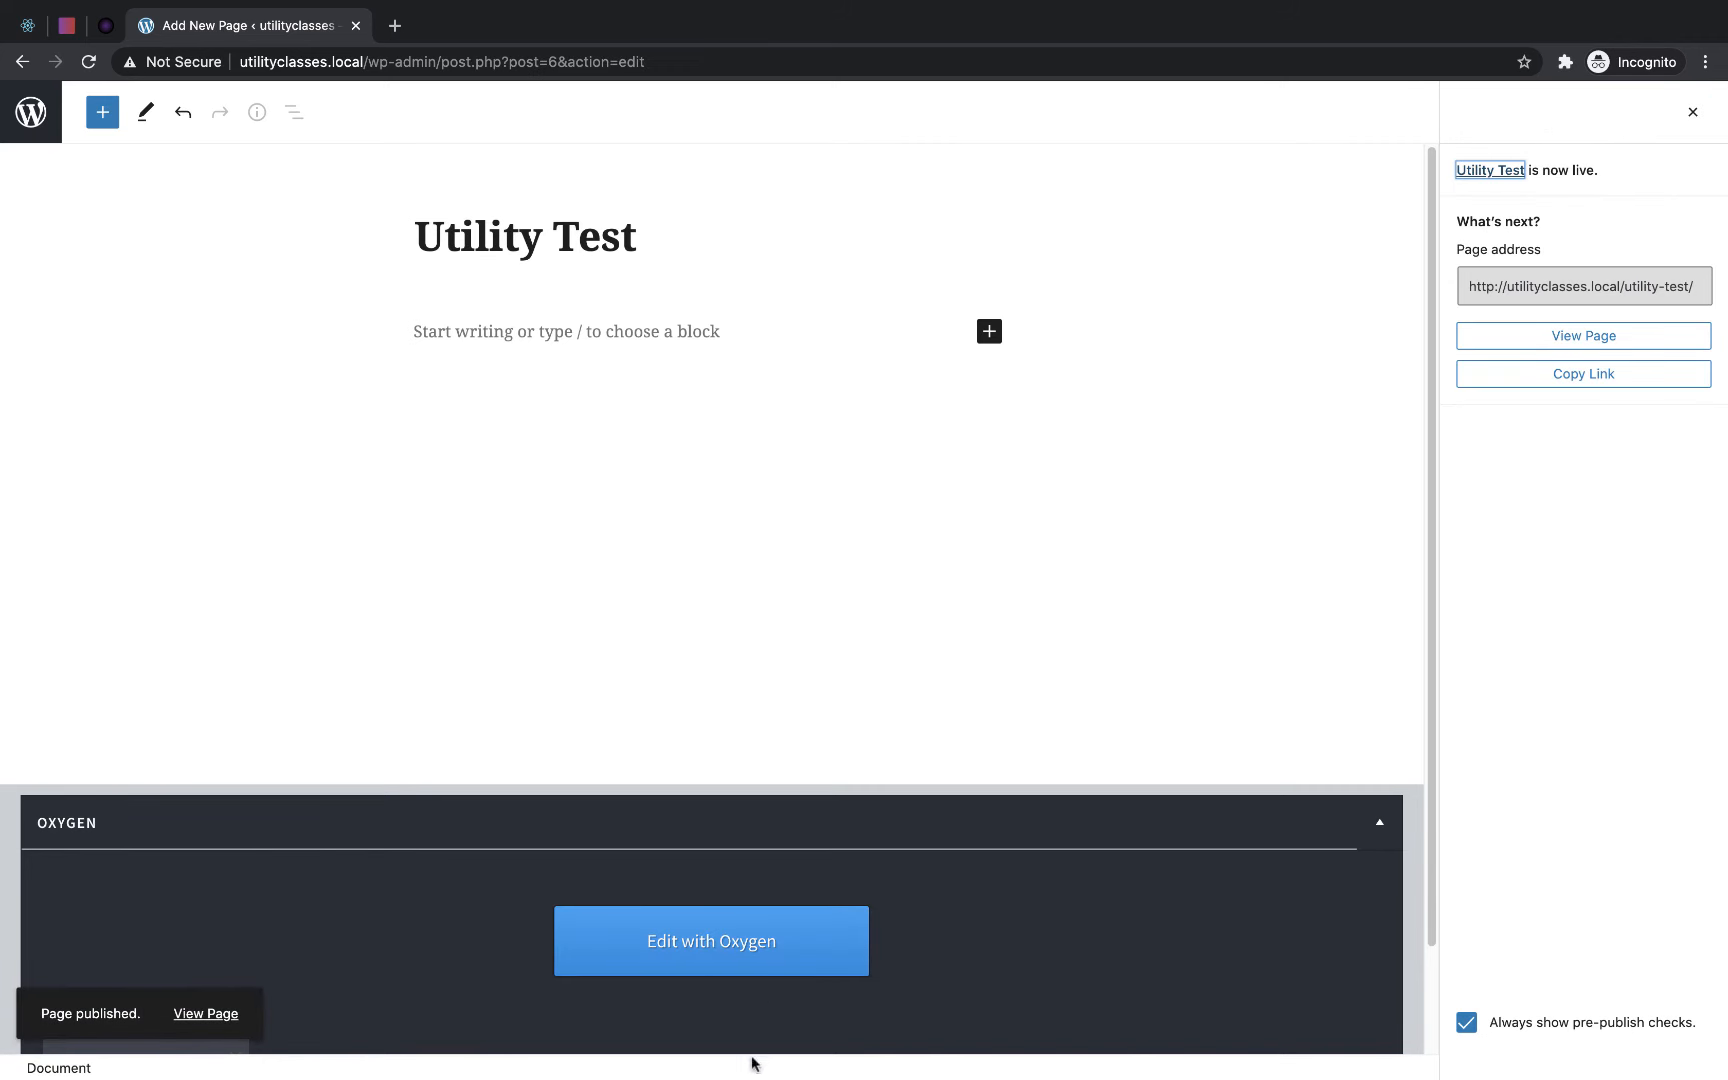
# - Open the Utility Test page in the Oxygen editor and add a section to it
pyautogui.click(725, 952)
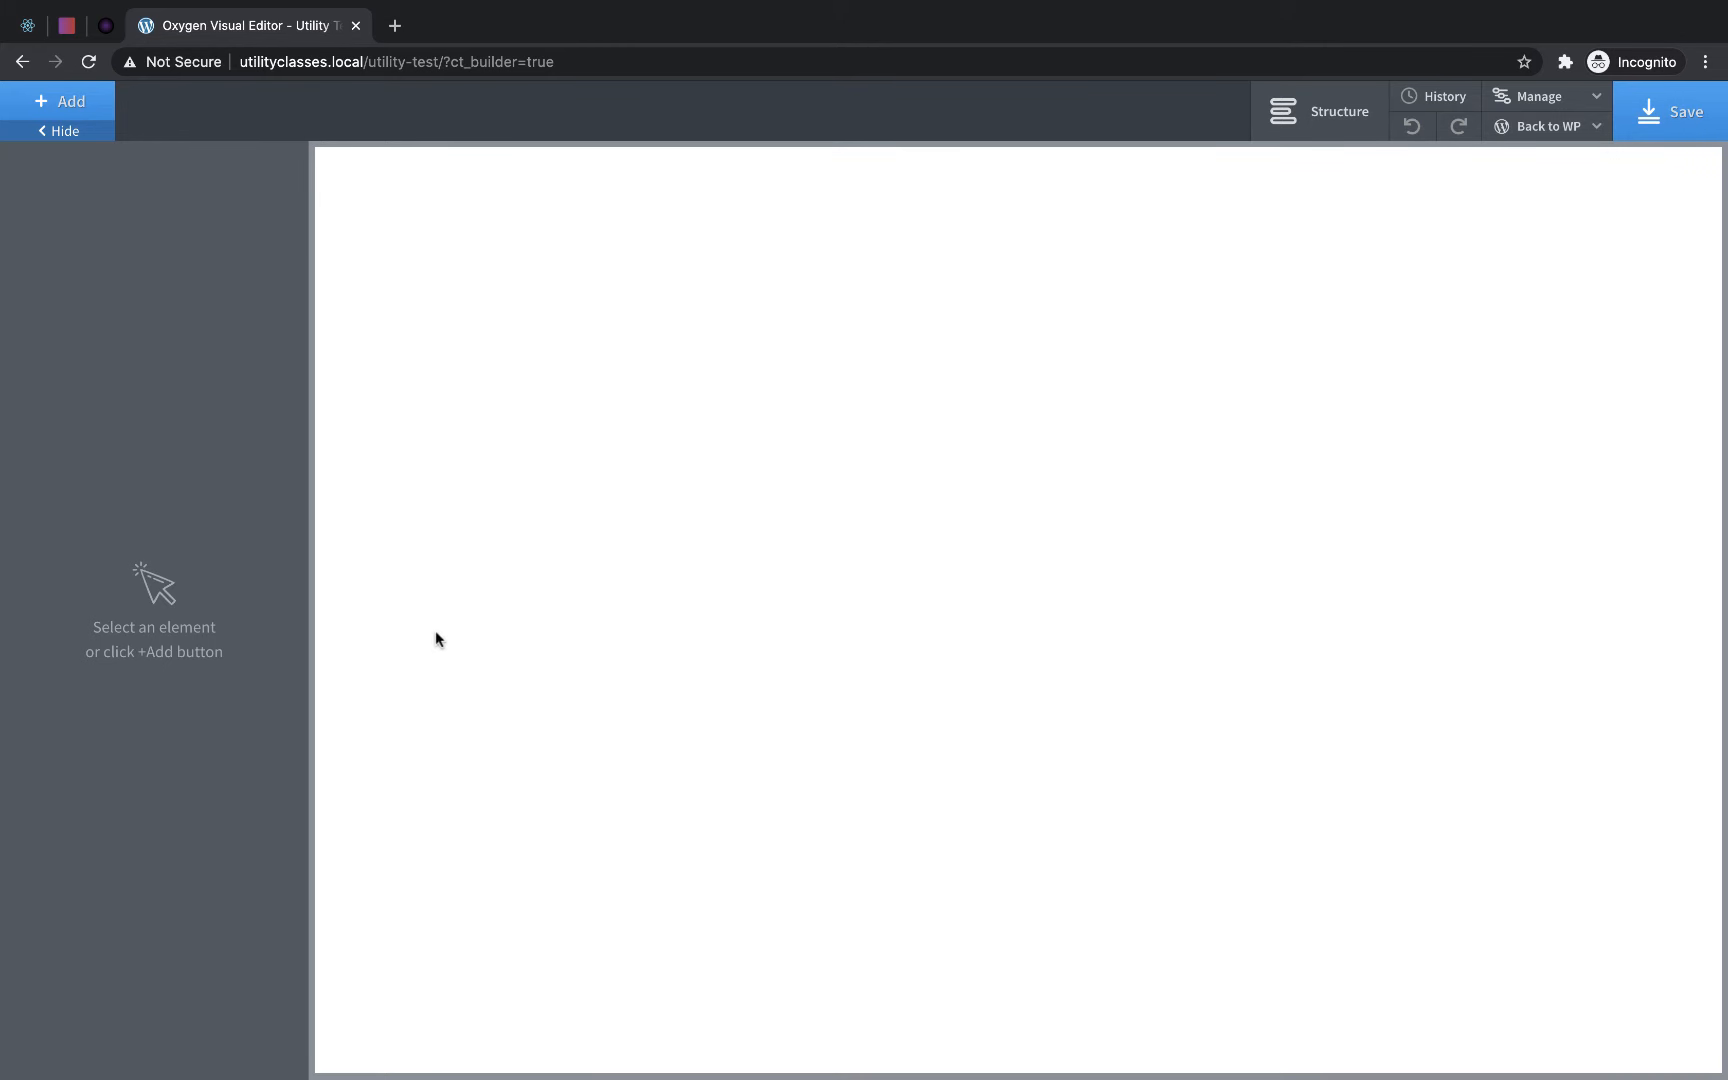
pyautogui.click(88, 103)
pyautogui.click(73, 305)
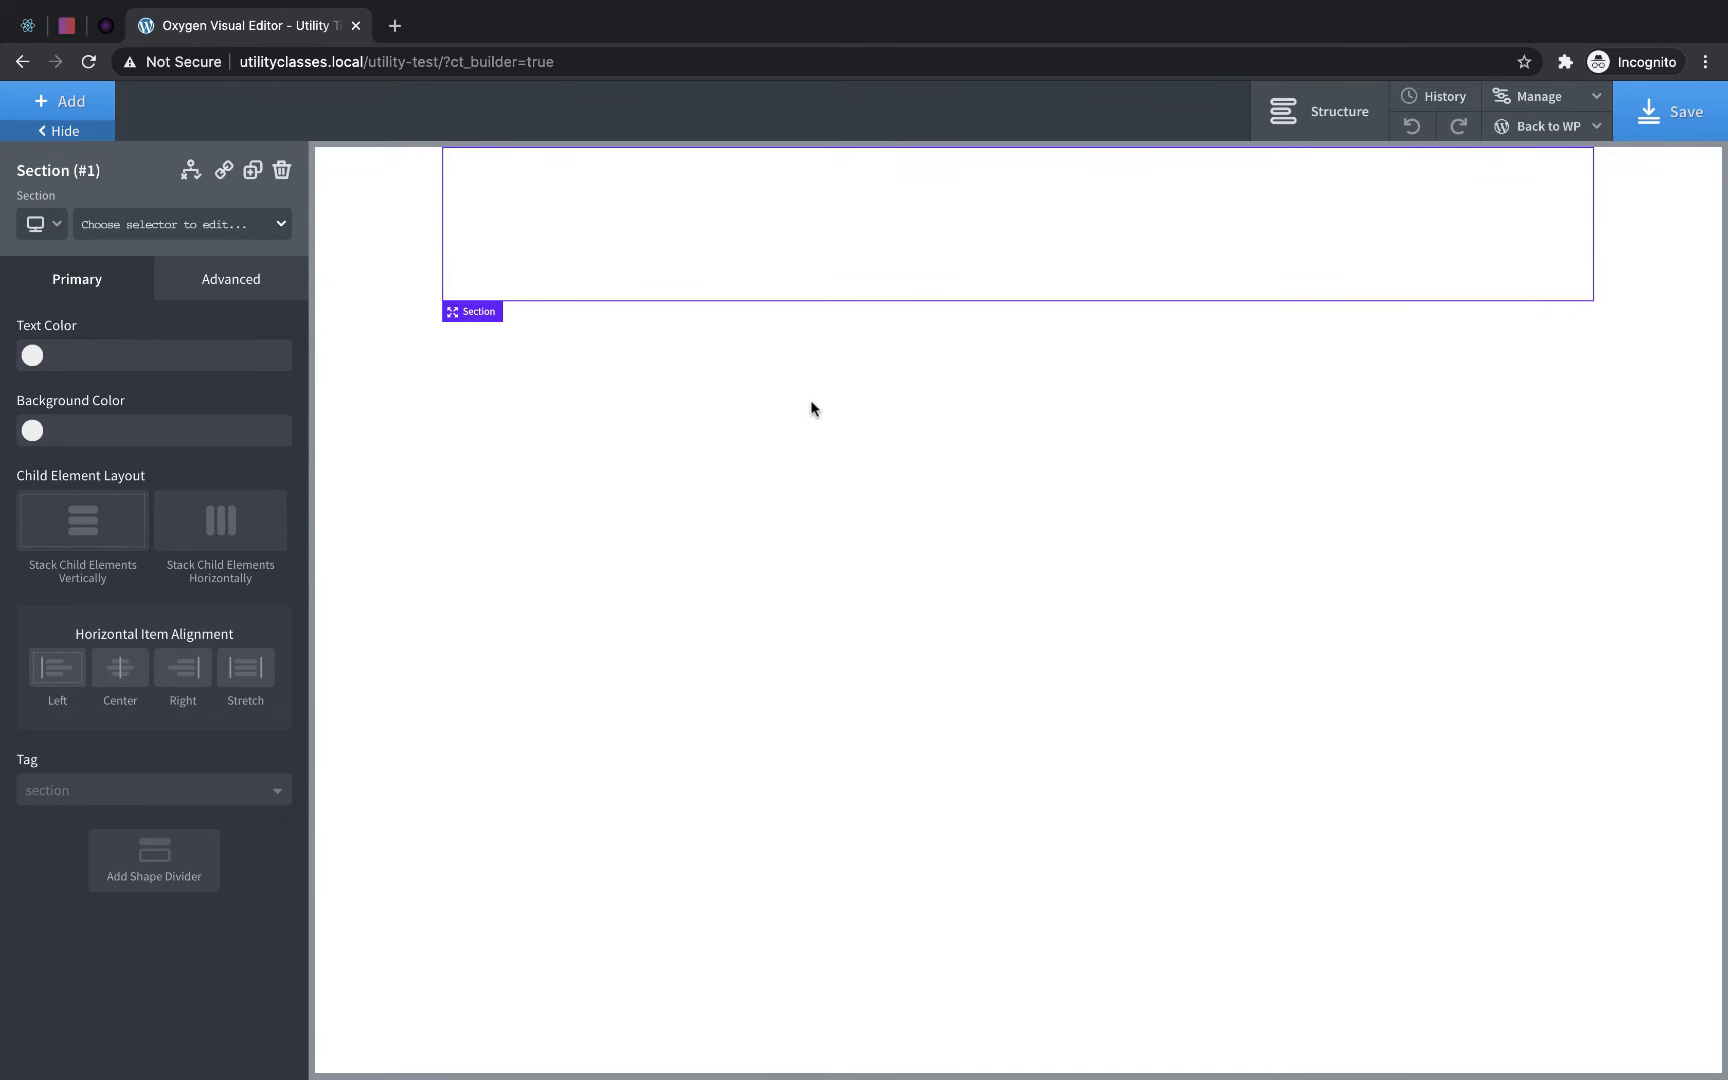
# - Show the categories in the site's global styles settings, and close the settings again
pyautogui.click(1540, 96)
pyautogui.click(1533, 143)
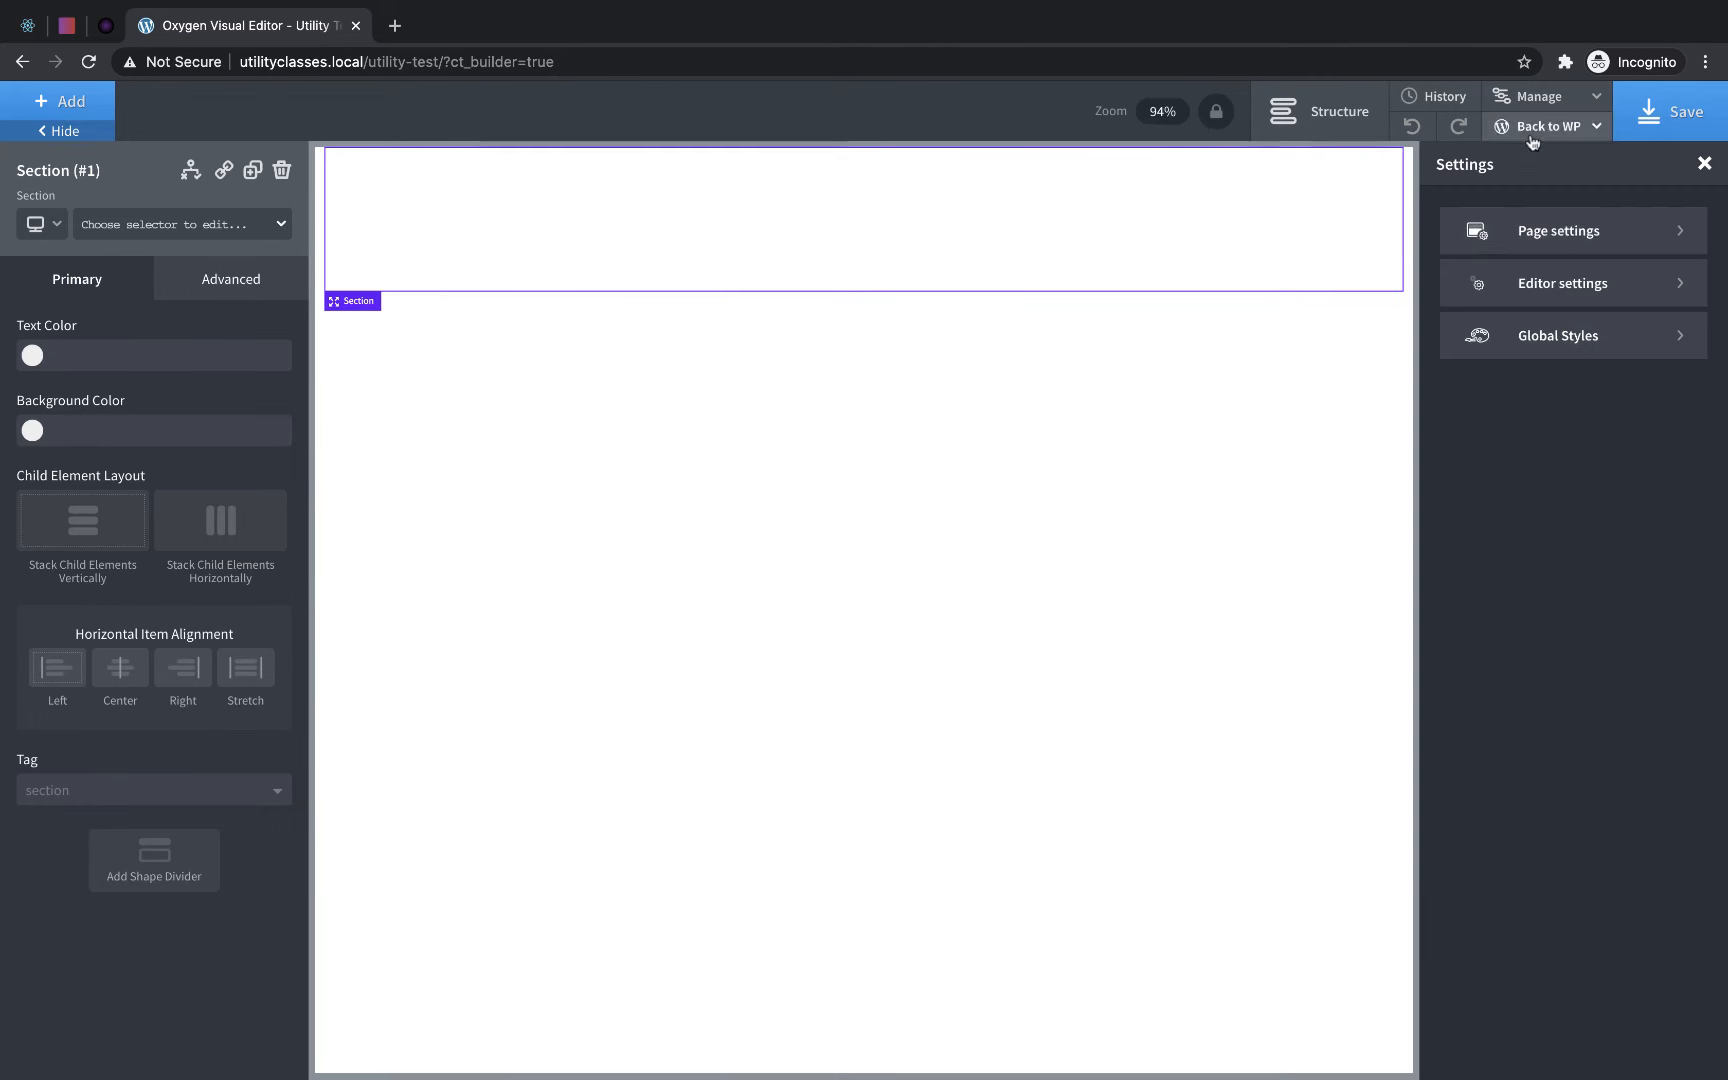
pyautogui.click(1553, 346)
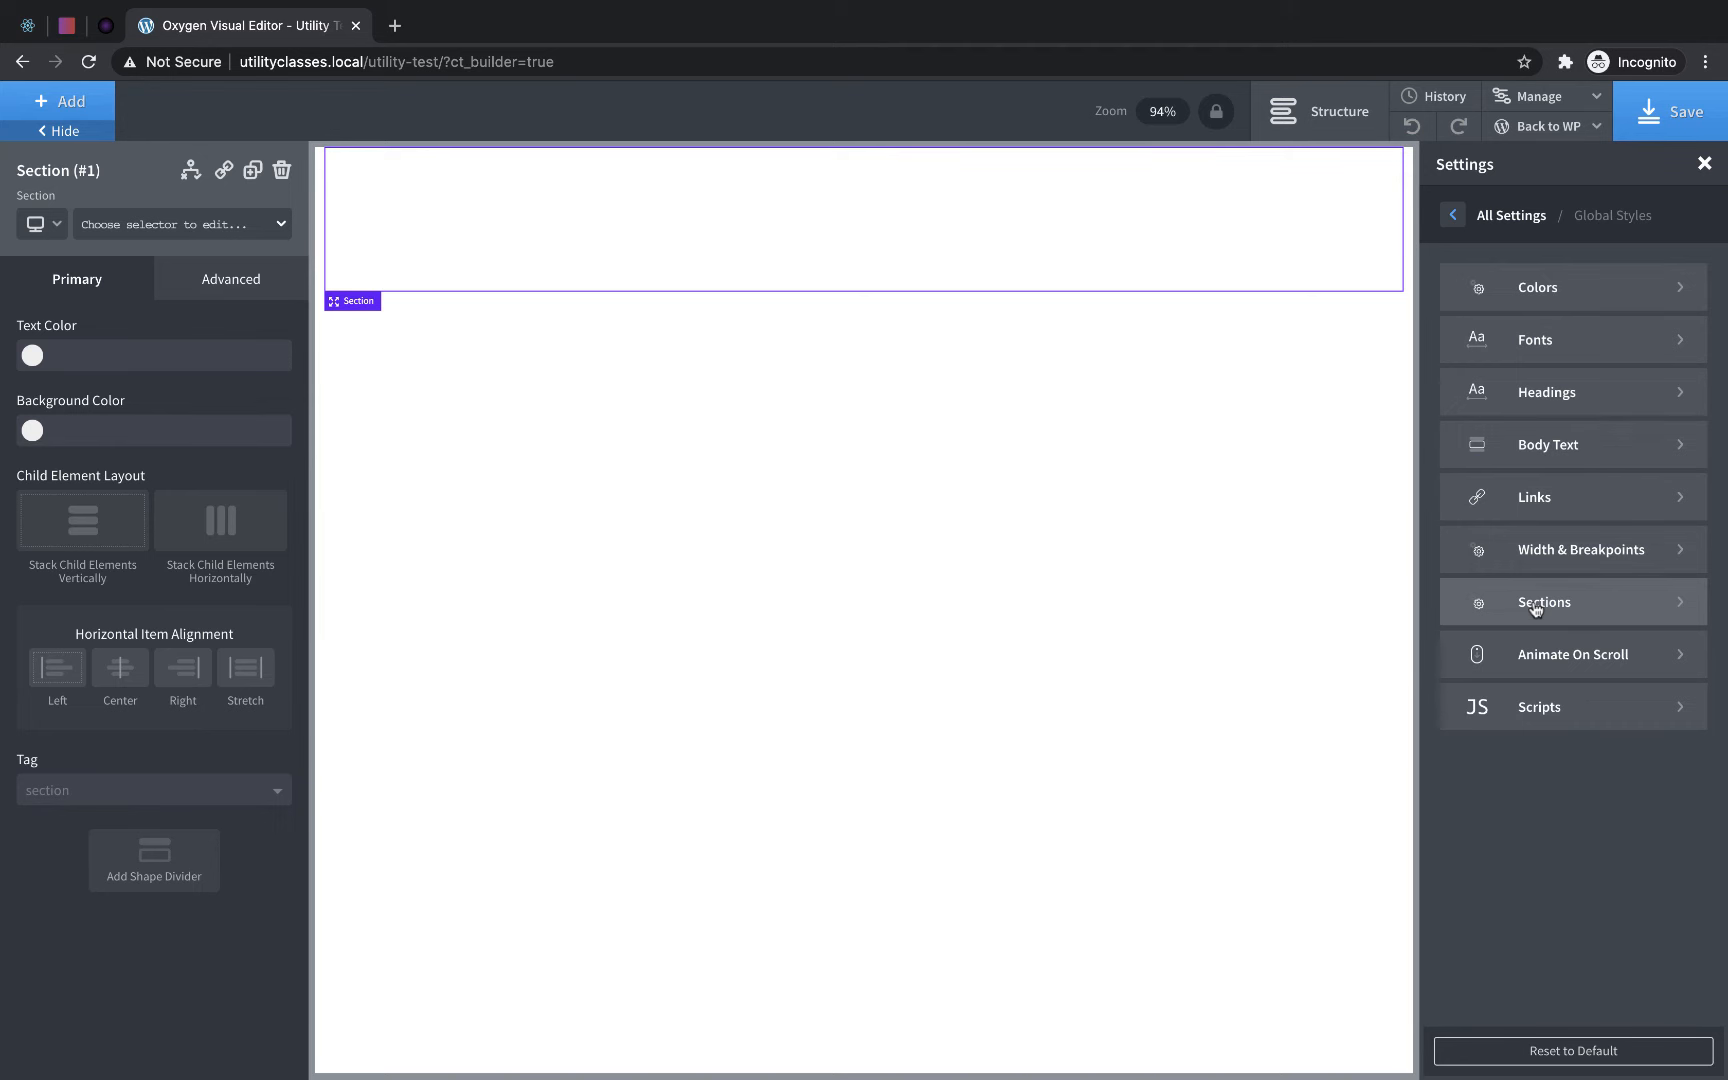
pyautogui.click(1706, 165)
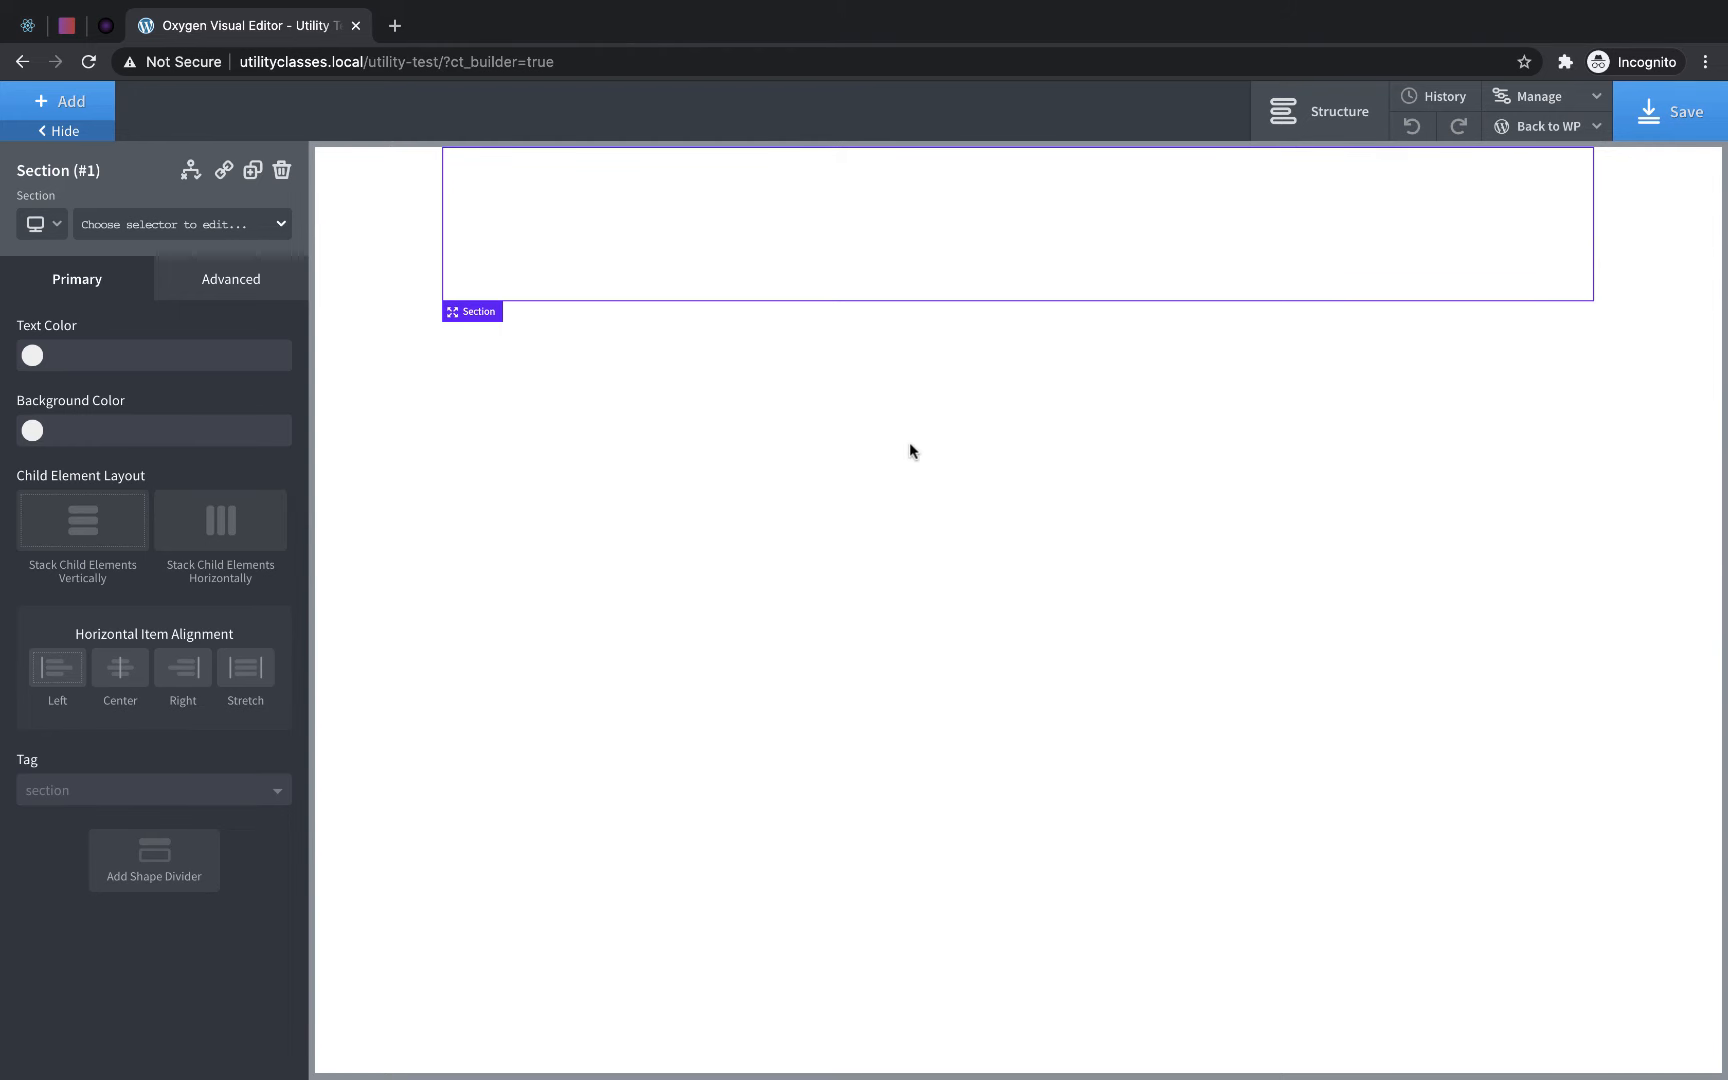
# - Add a Columns element with the 60 40 layout inside the section
pyautogui.click(68, 103)
pyautogui.write('co')
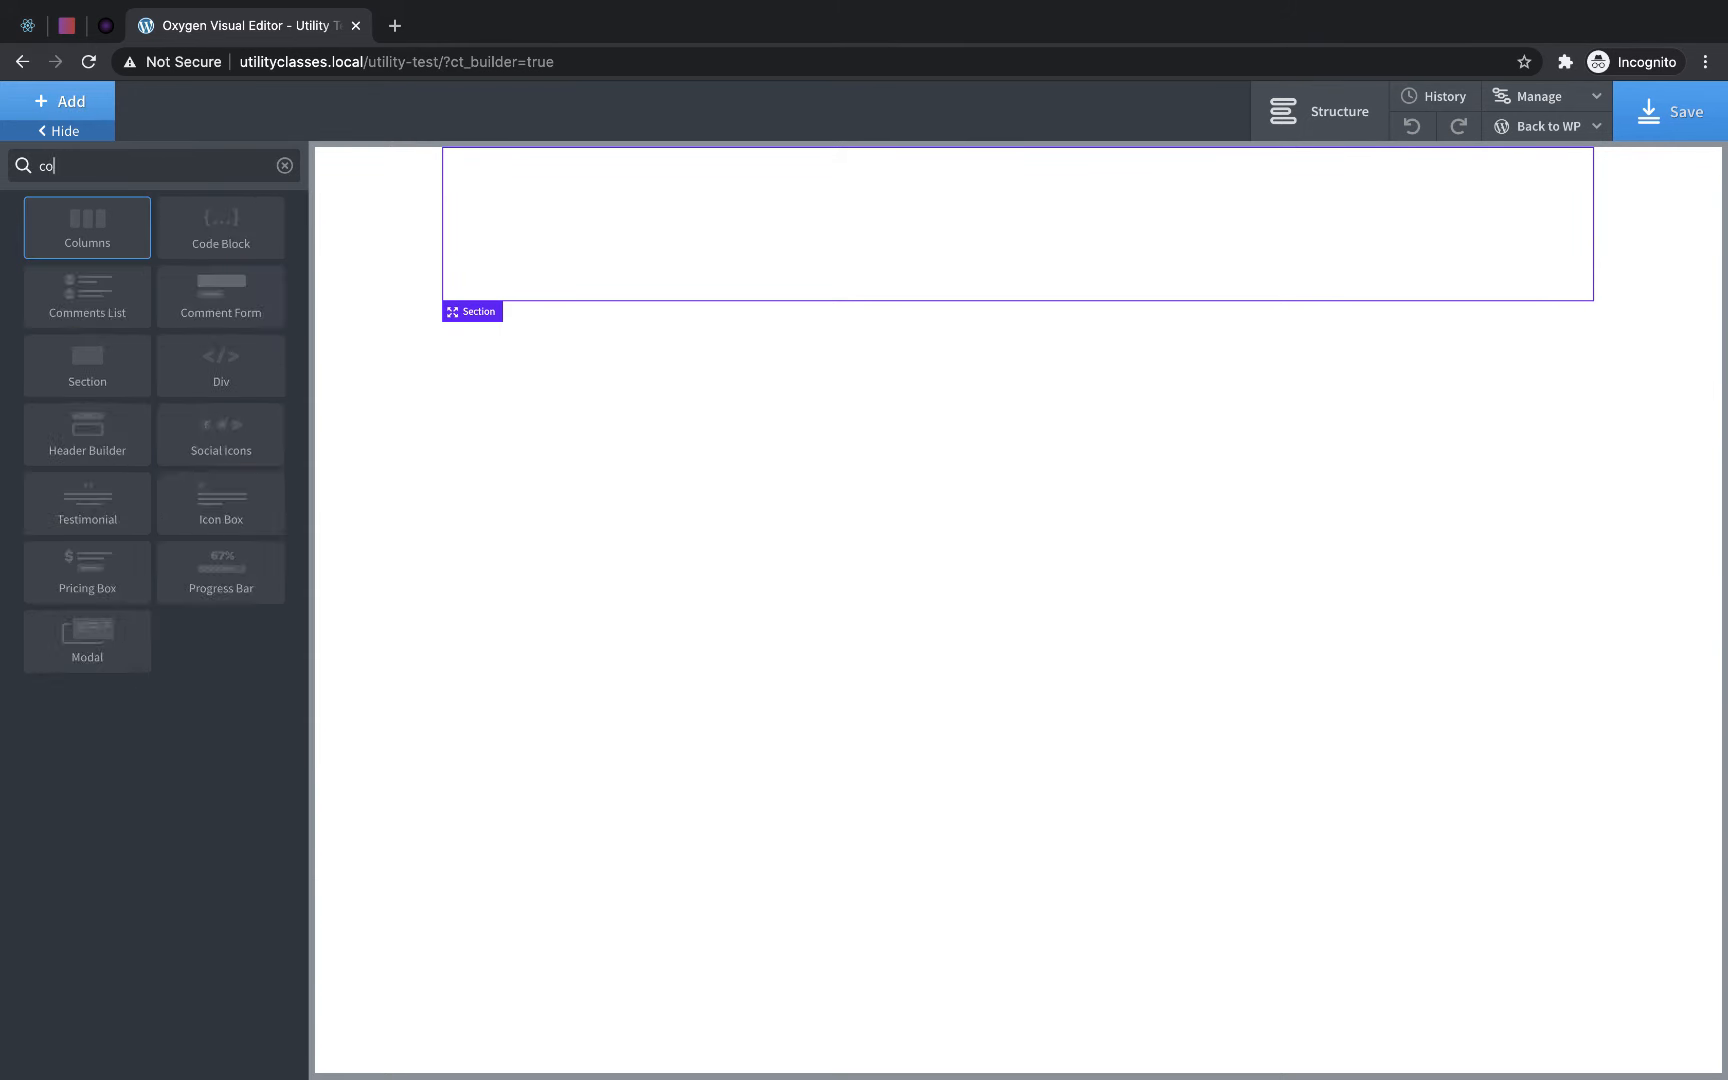
pyautogui.write('lumn')
pyautogui.click(84, 220)
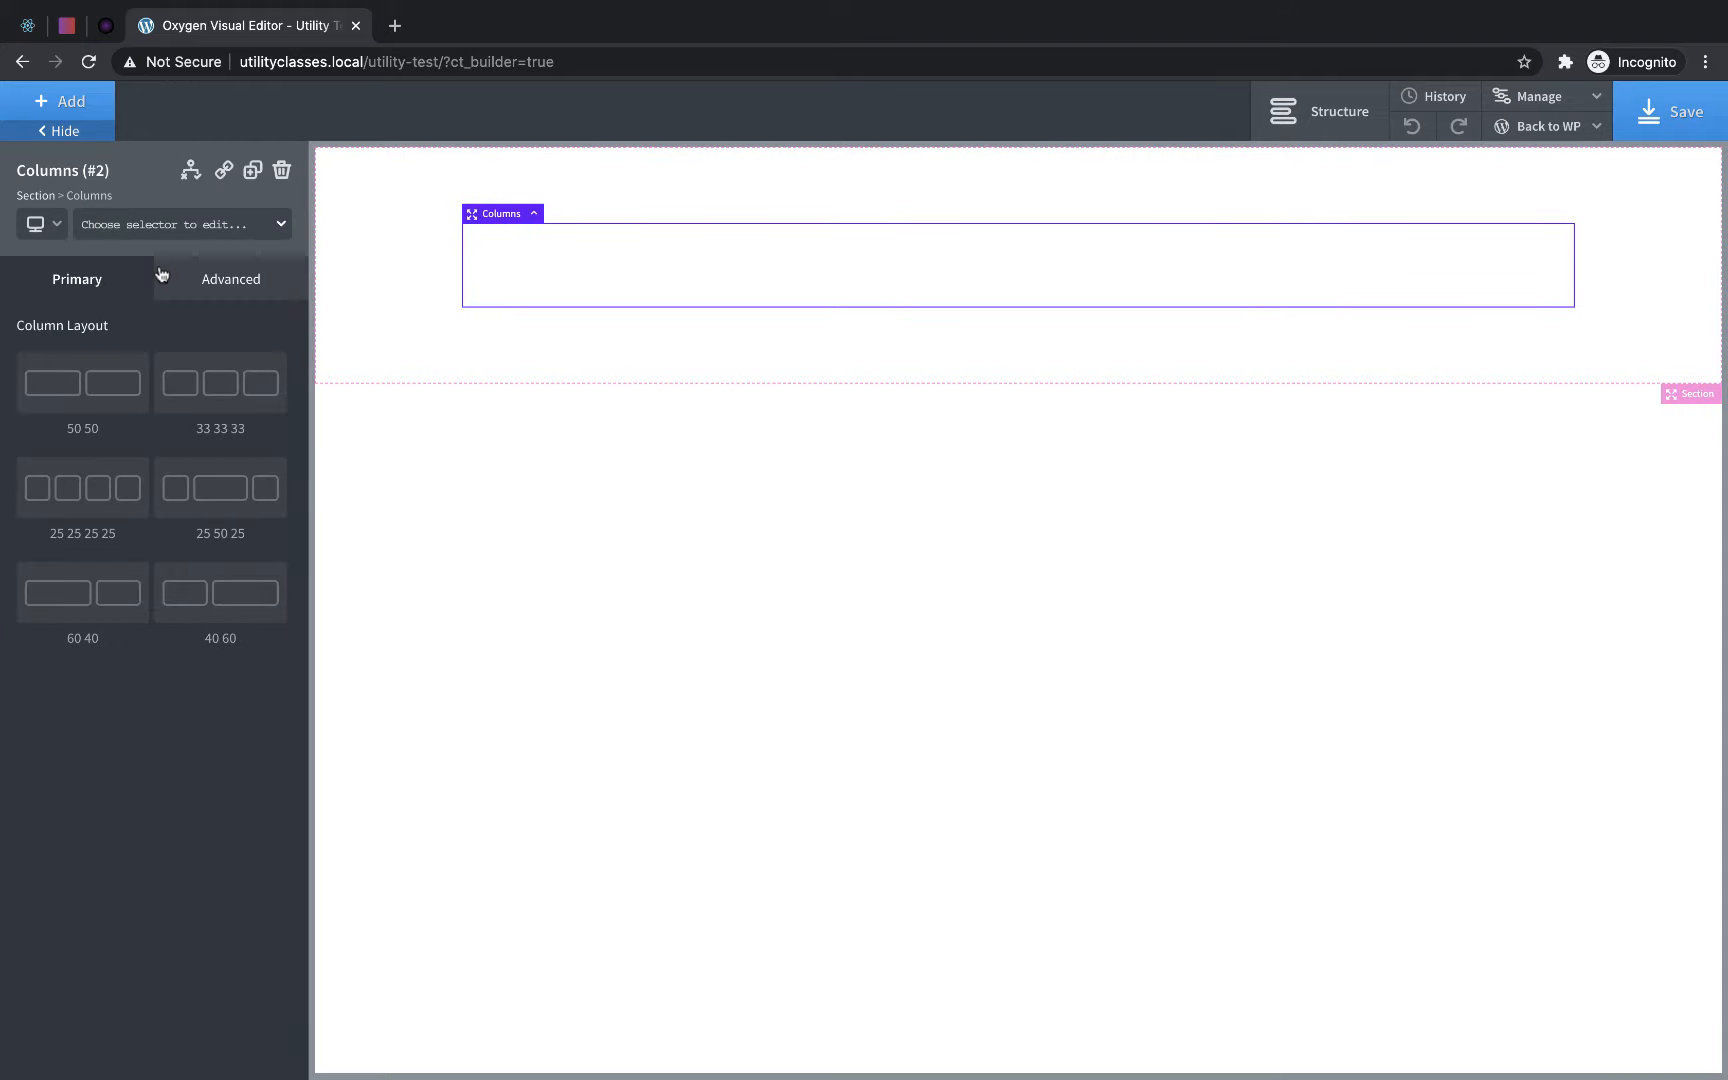
pyautogui.click(104, 592)
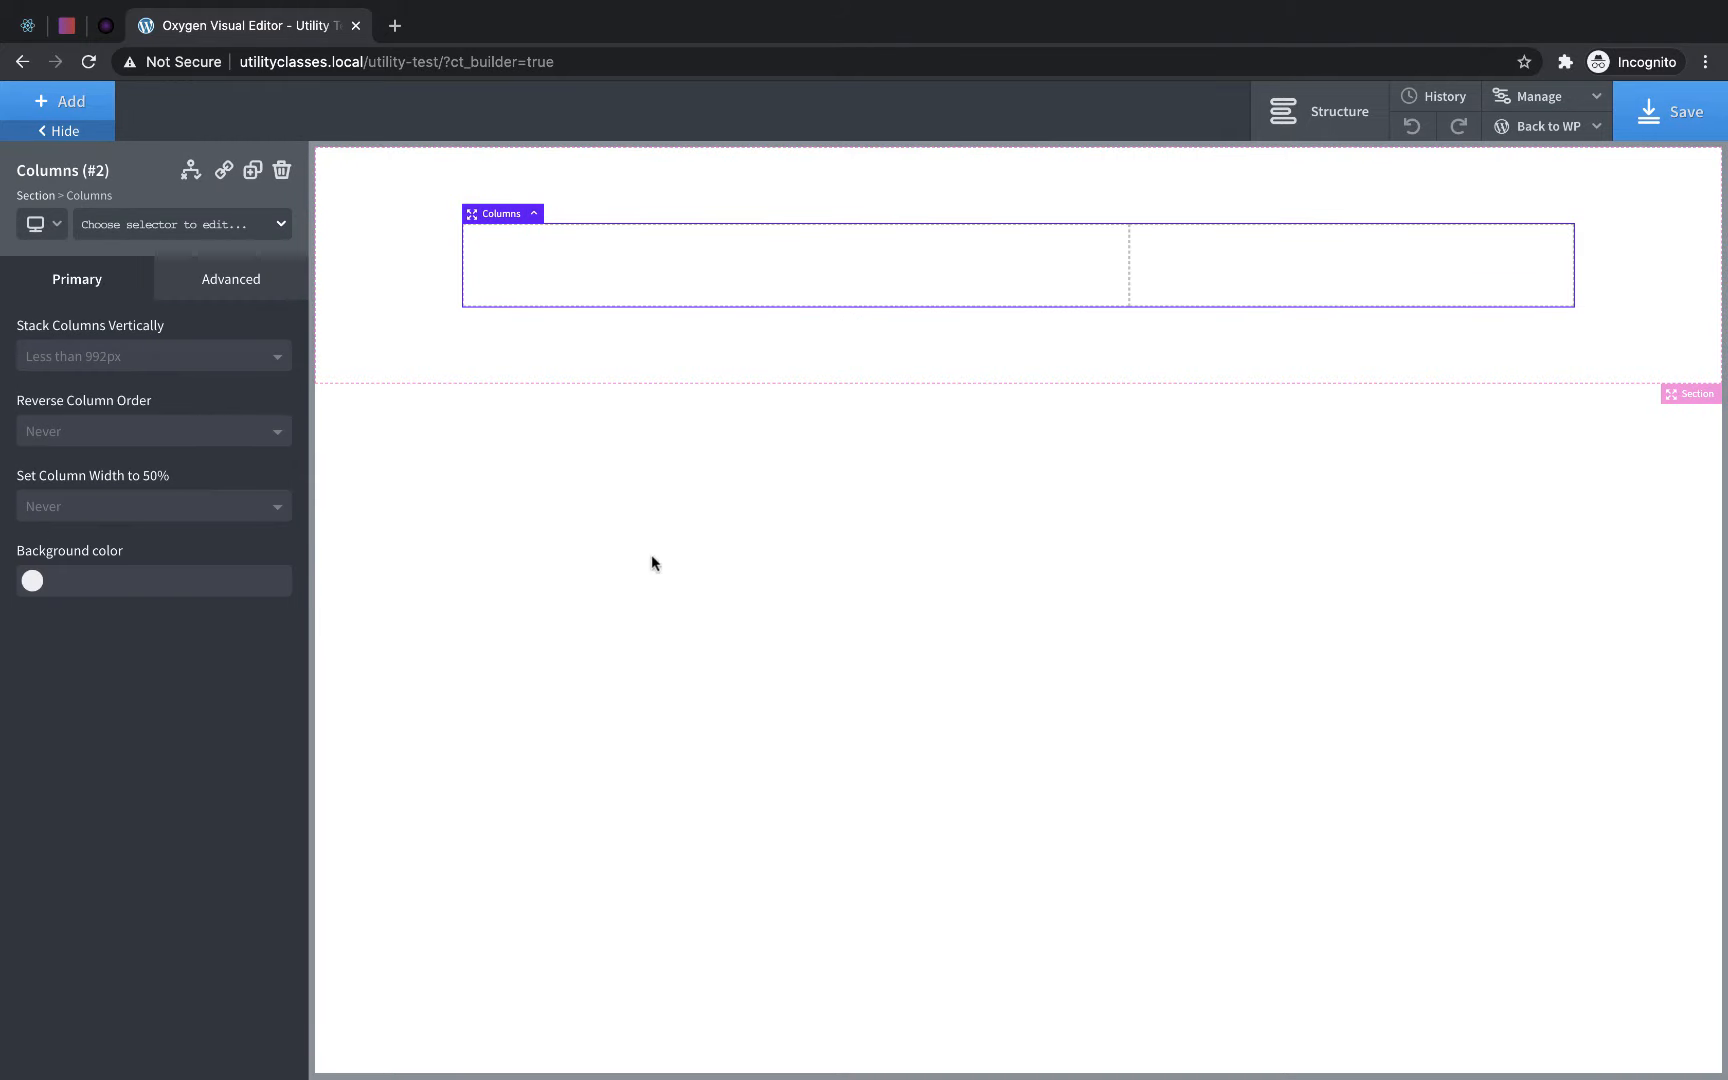
# - Add a heading and a text element below it inside the wider column
pyautogui.click(663, 286)
pyautogui.click(72, 101)
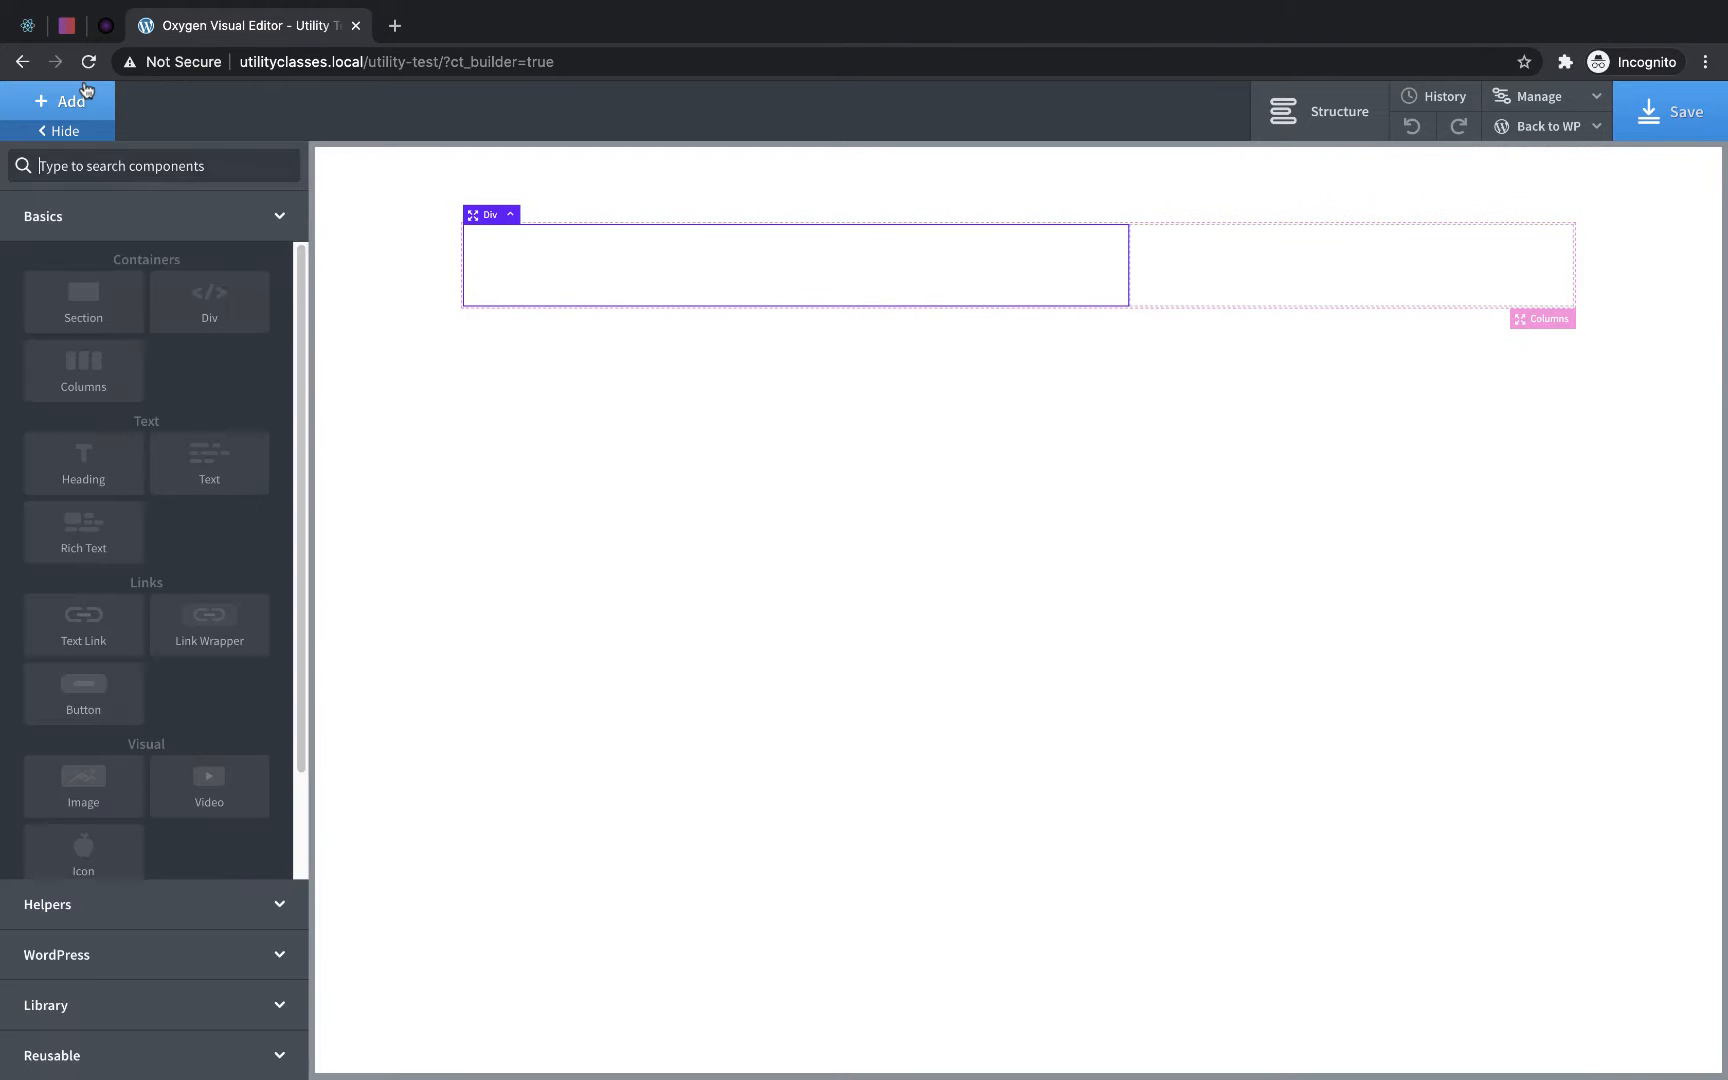
pyautogui.click(84, 480)
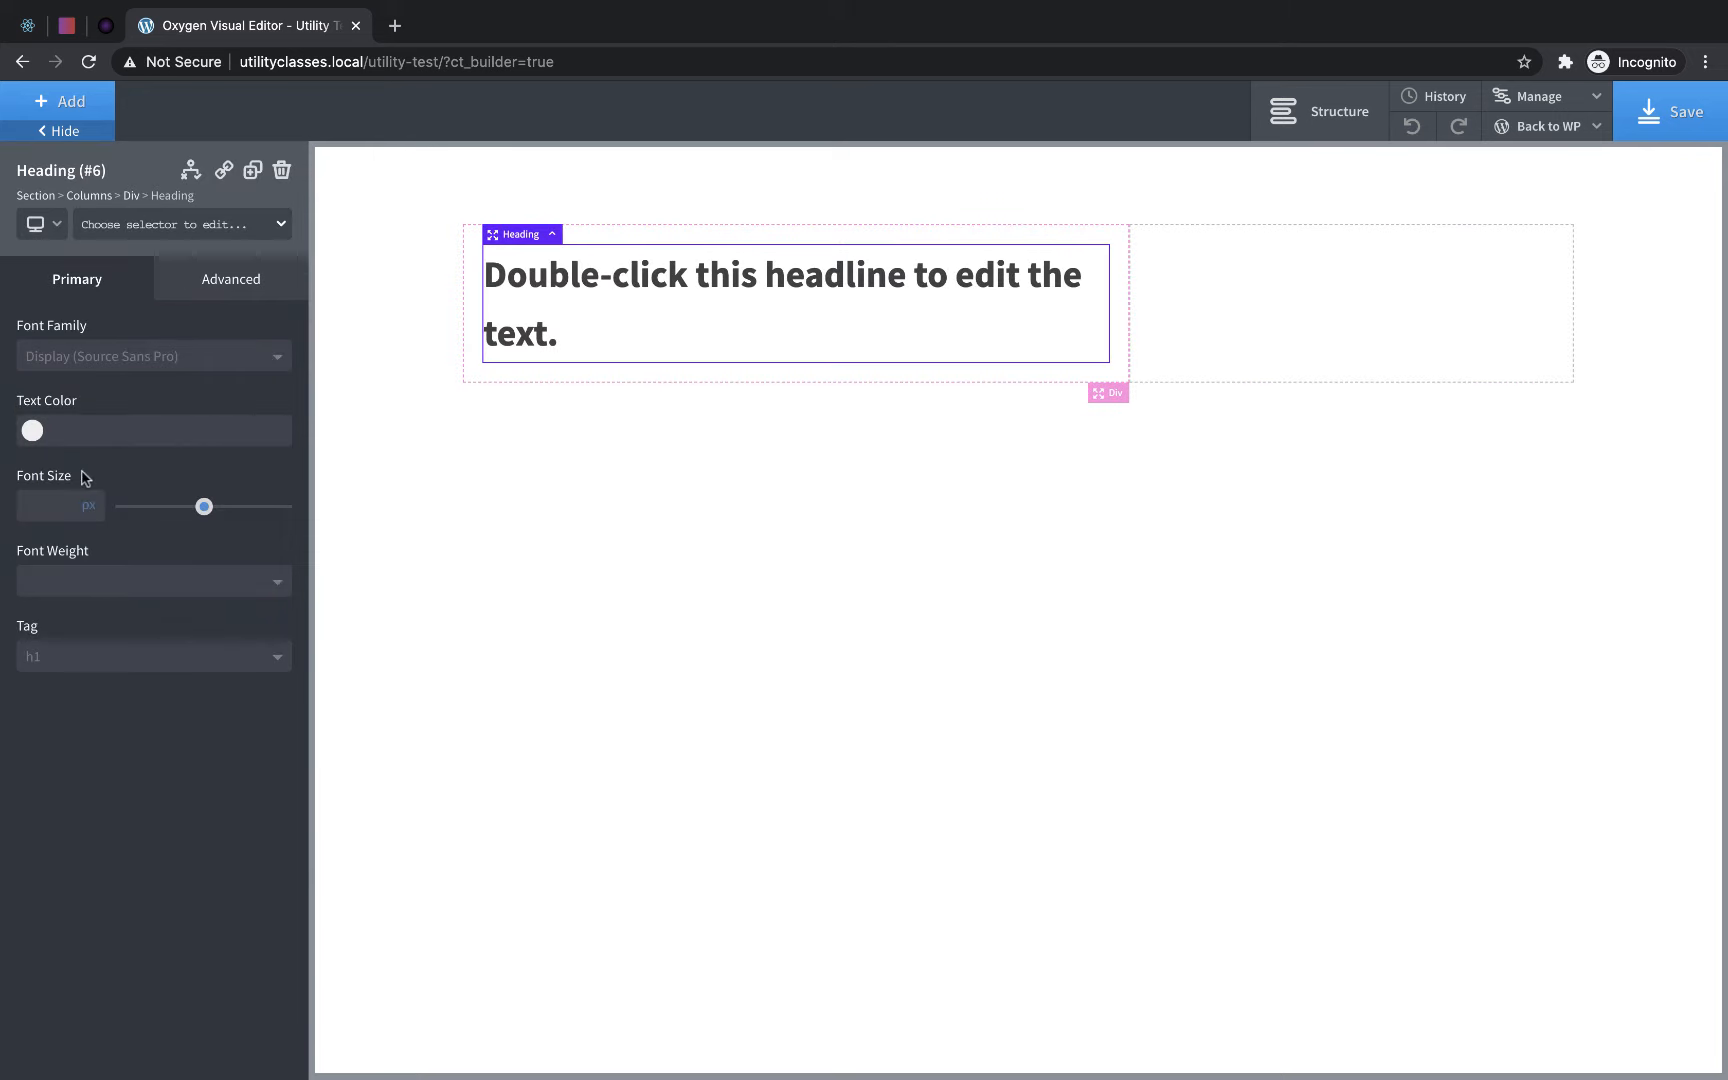
pyautogui.click(90, 102)
pyautogui.click(211, 470)
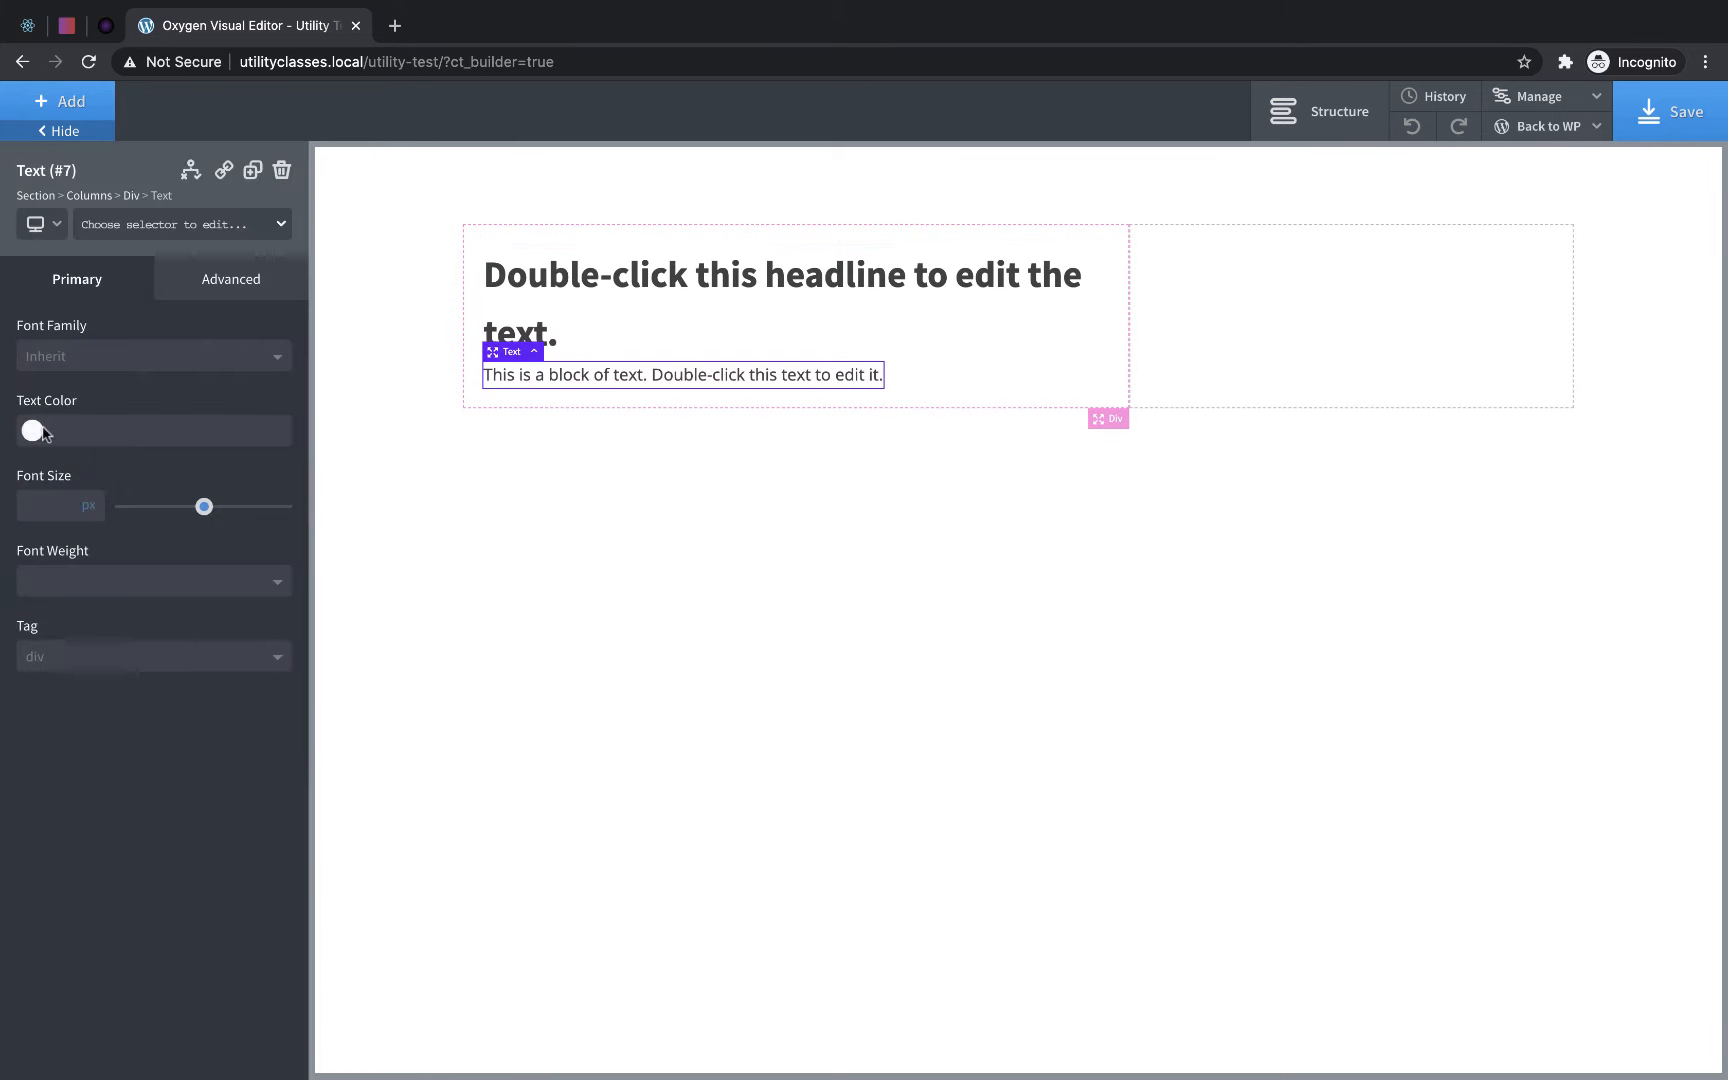
# - Add a link wrapper below the text block and place a text element inside it
pyautogui.click(62, 102)
pyautogui.write('link')
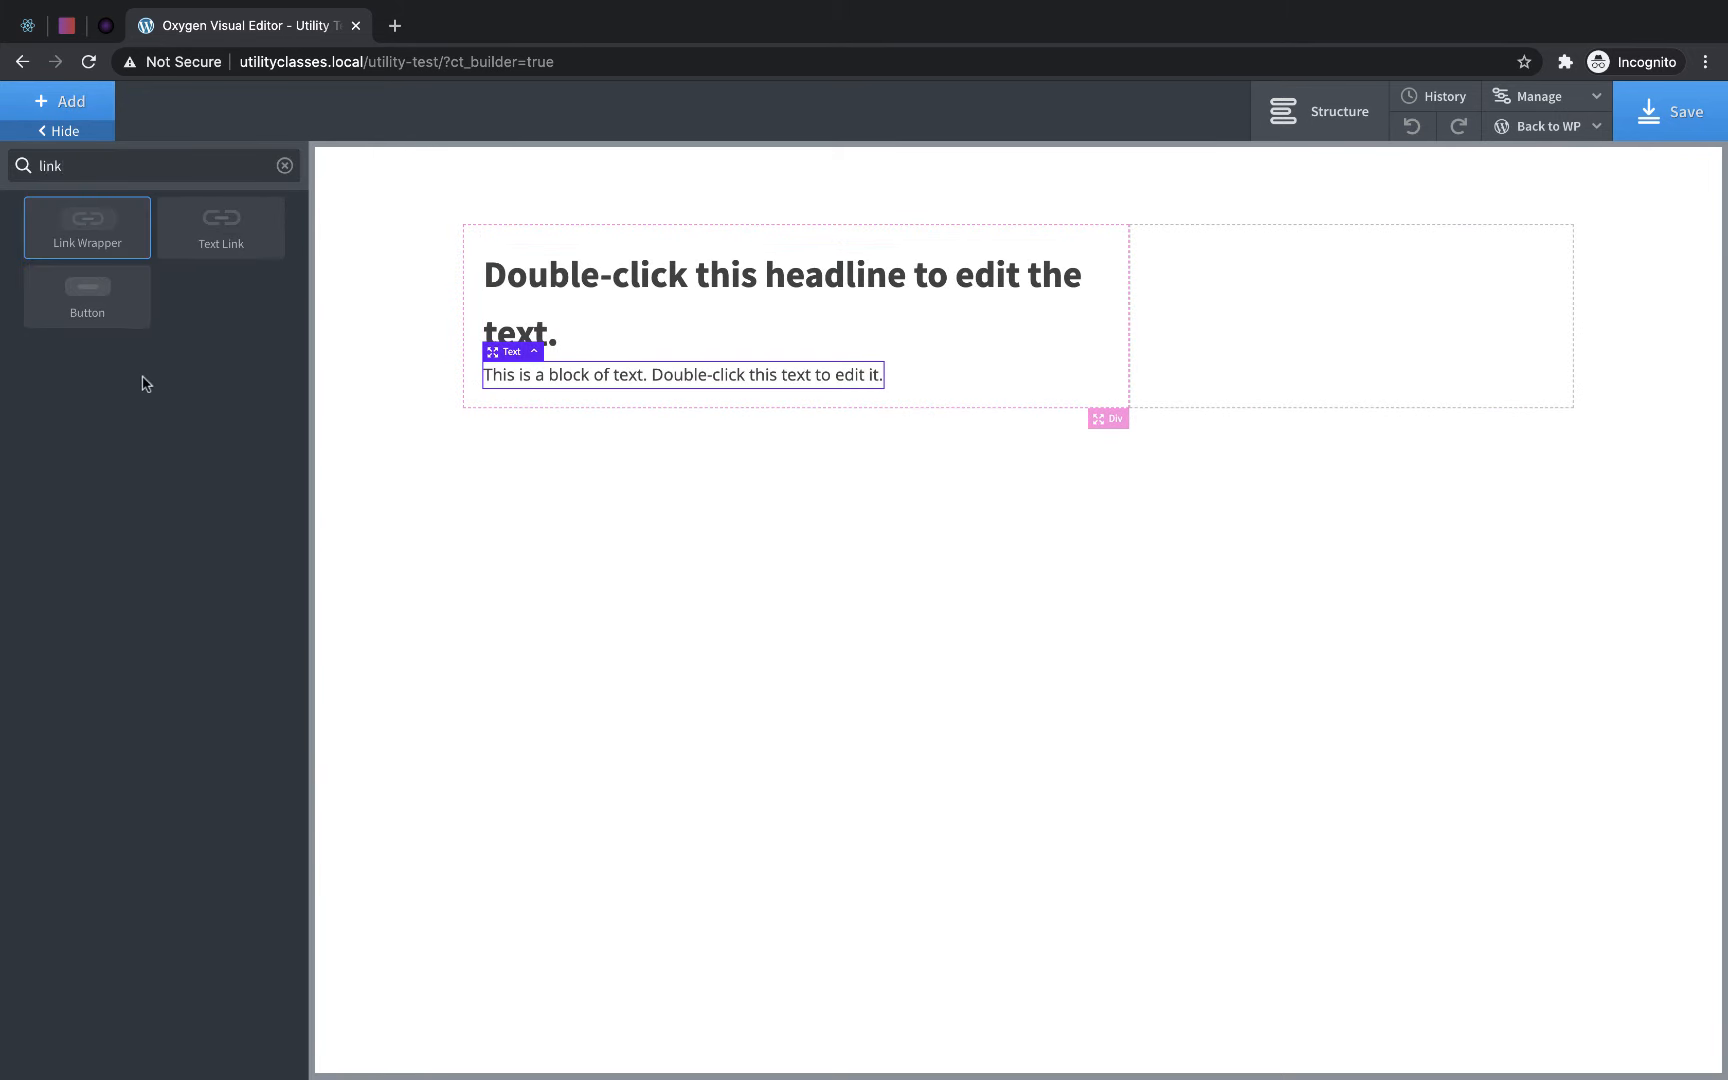
pyautogui.click(122, 238)
pyautogui.click(62, 102)
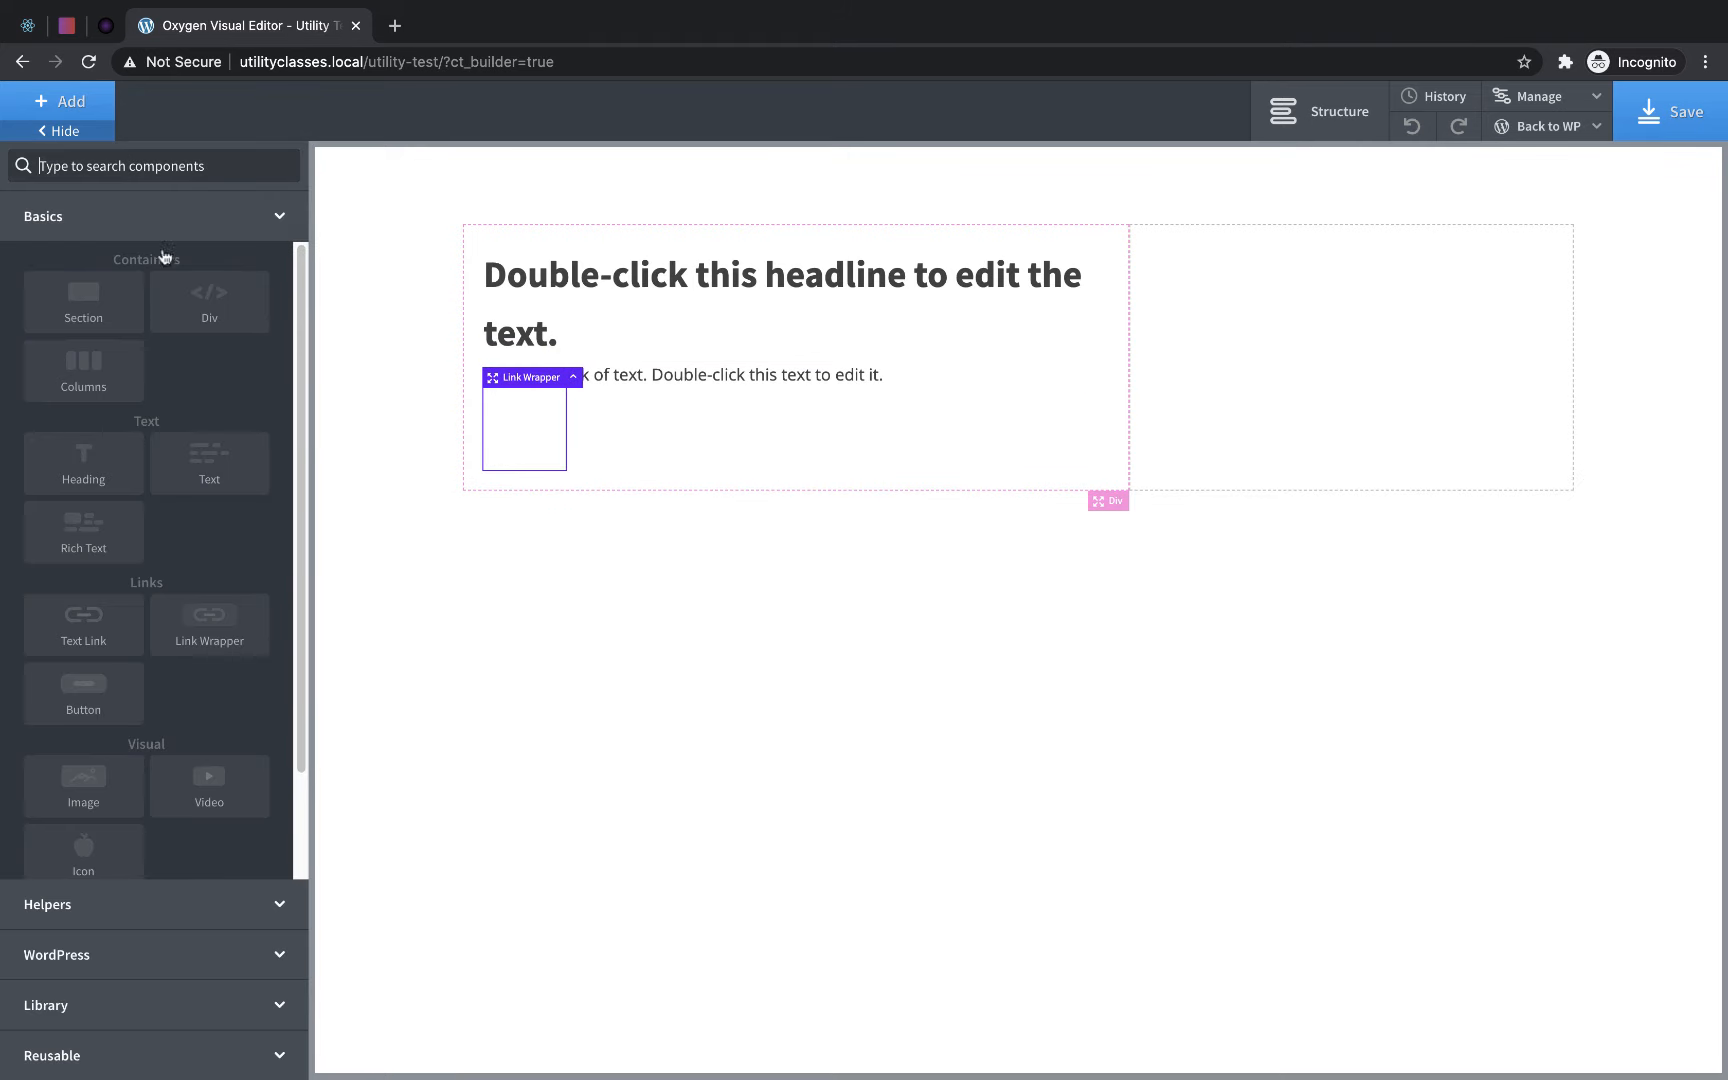
pyautogui.click(205, 468)
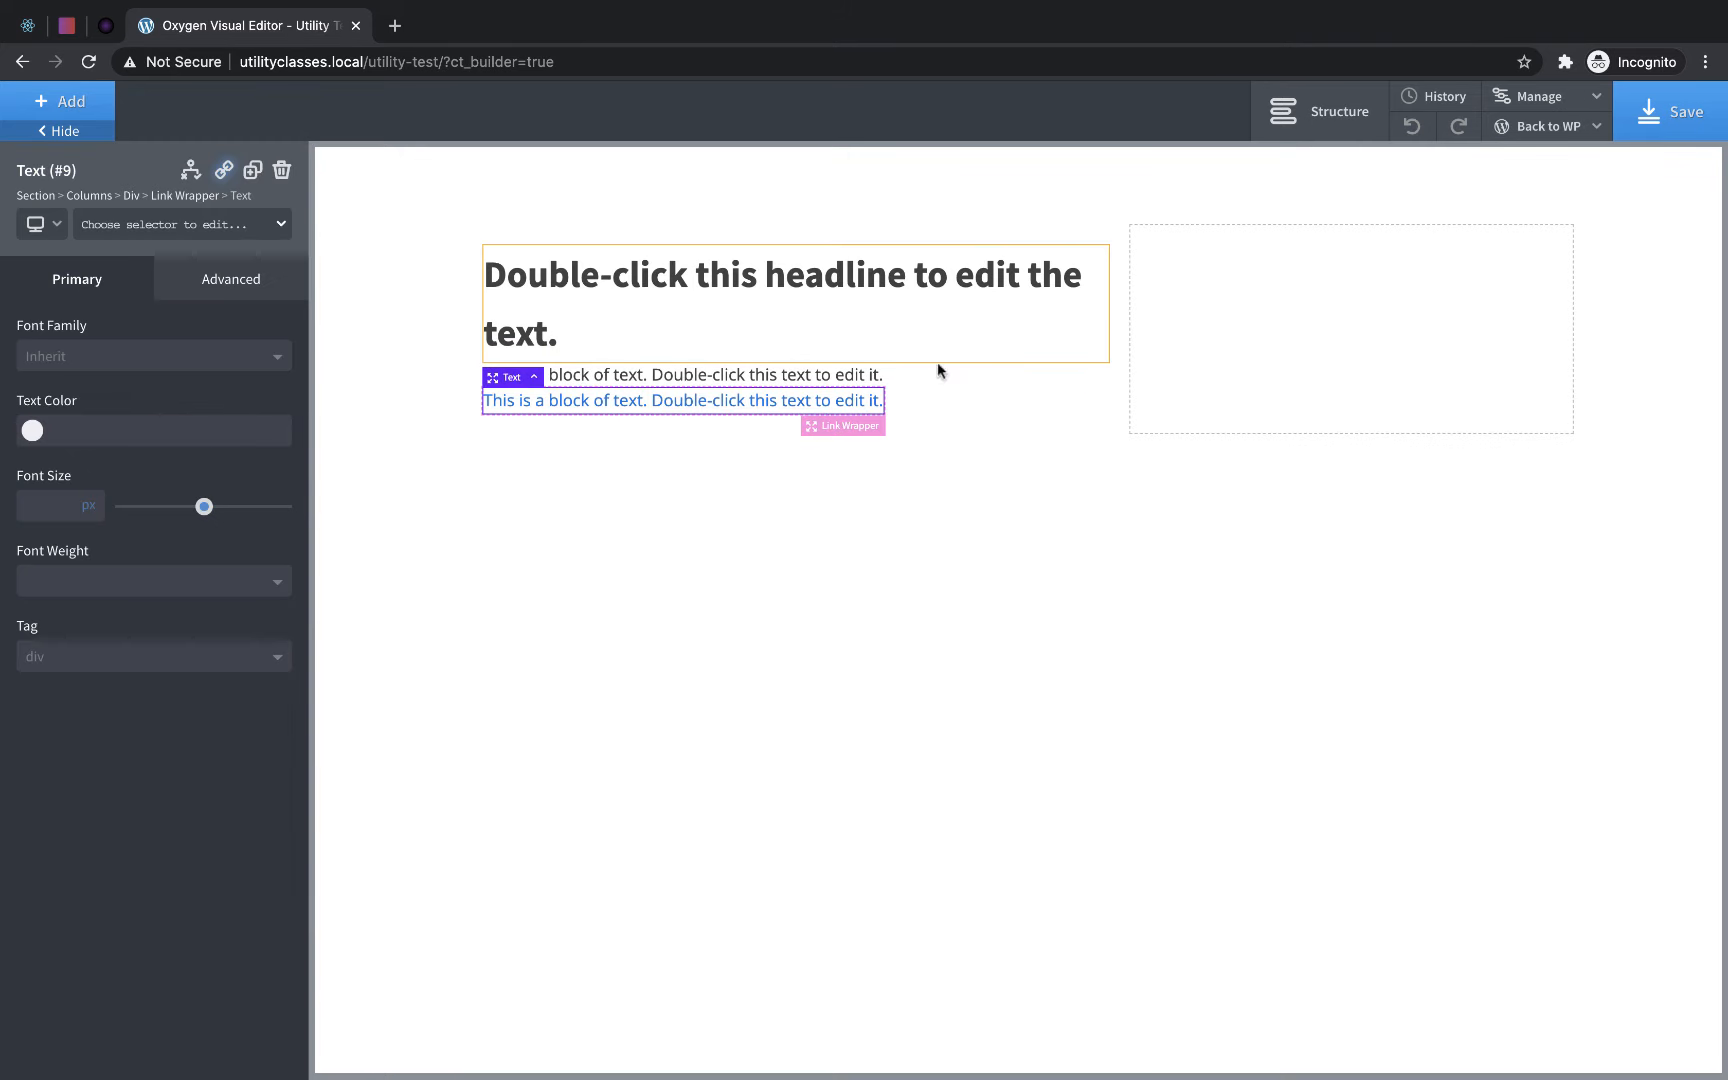
# - Add an image element to the empty narrower column
pyautogui.click(1231, 330)
pyautogui.click(62, 102)
pyautogui.write('image')
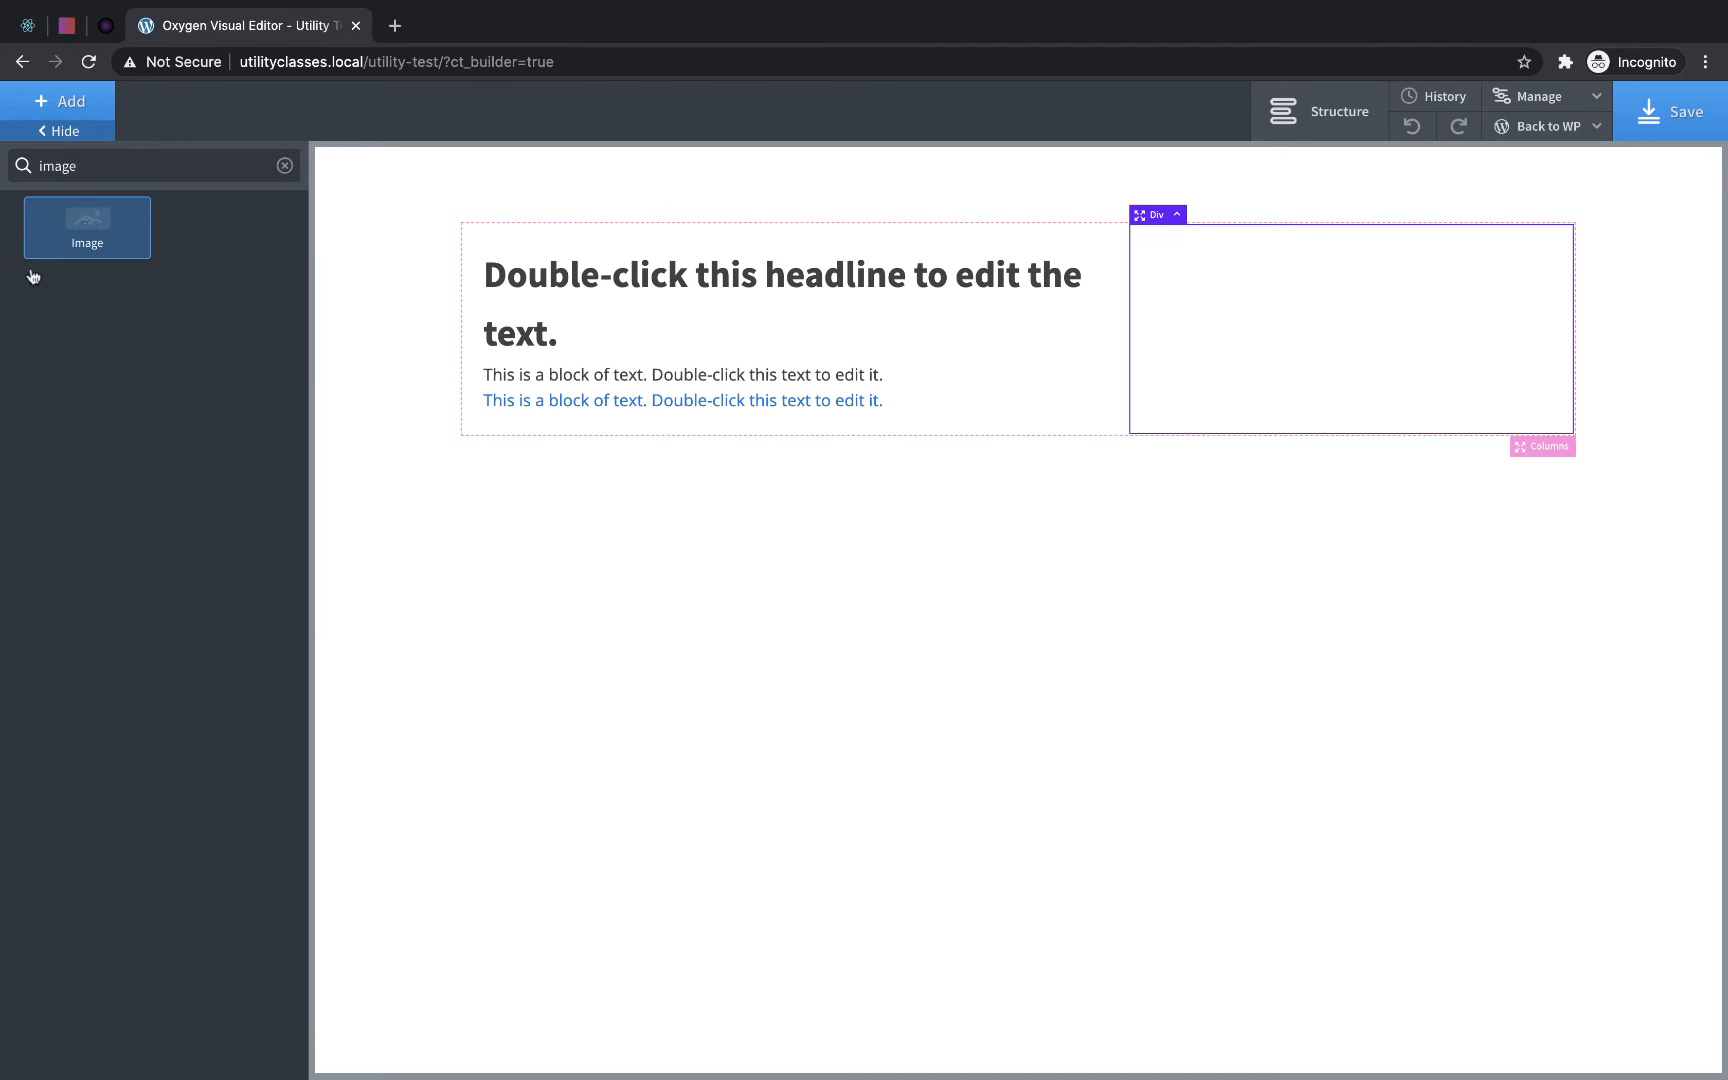
pyautogui.click(87, 228)
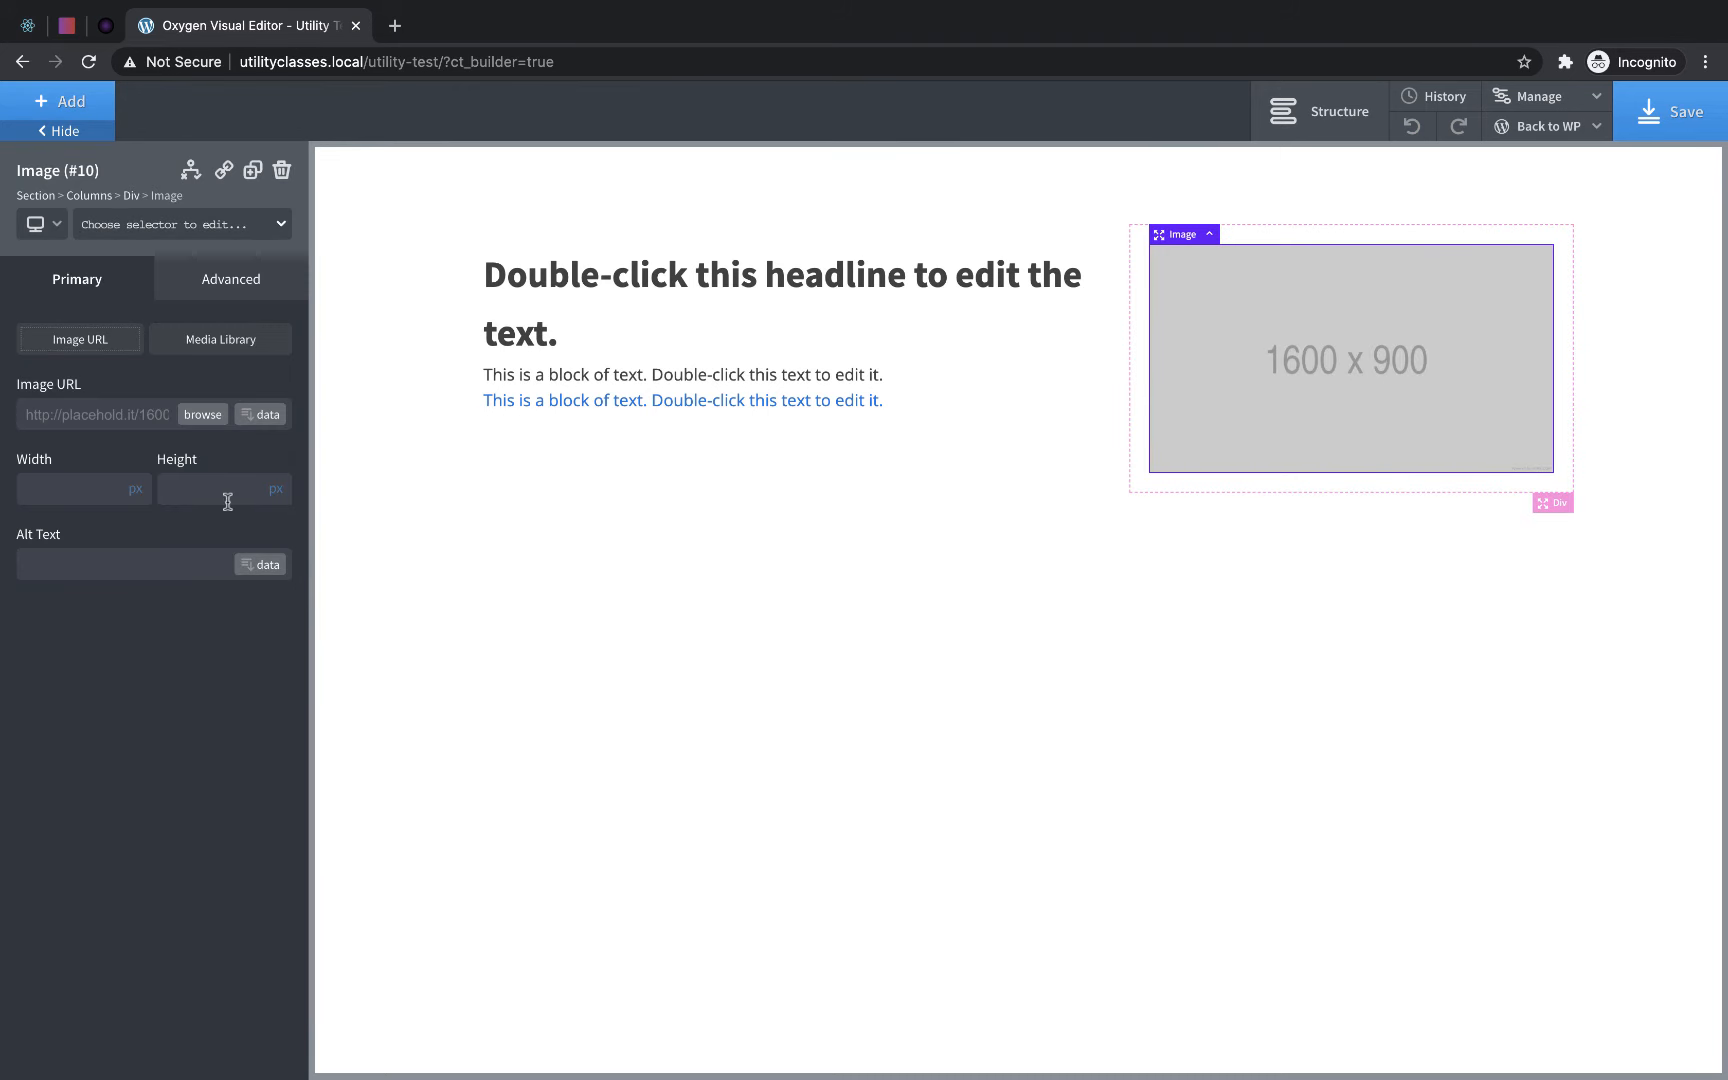
# - Upload pexels-annam-w-1047442.jpg to the media library and use it as the image element's picture
pyautogui.click(204, 418)
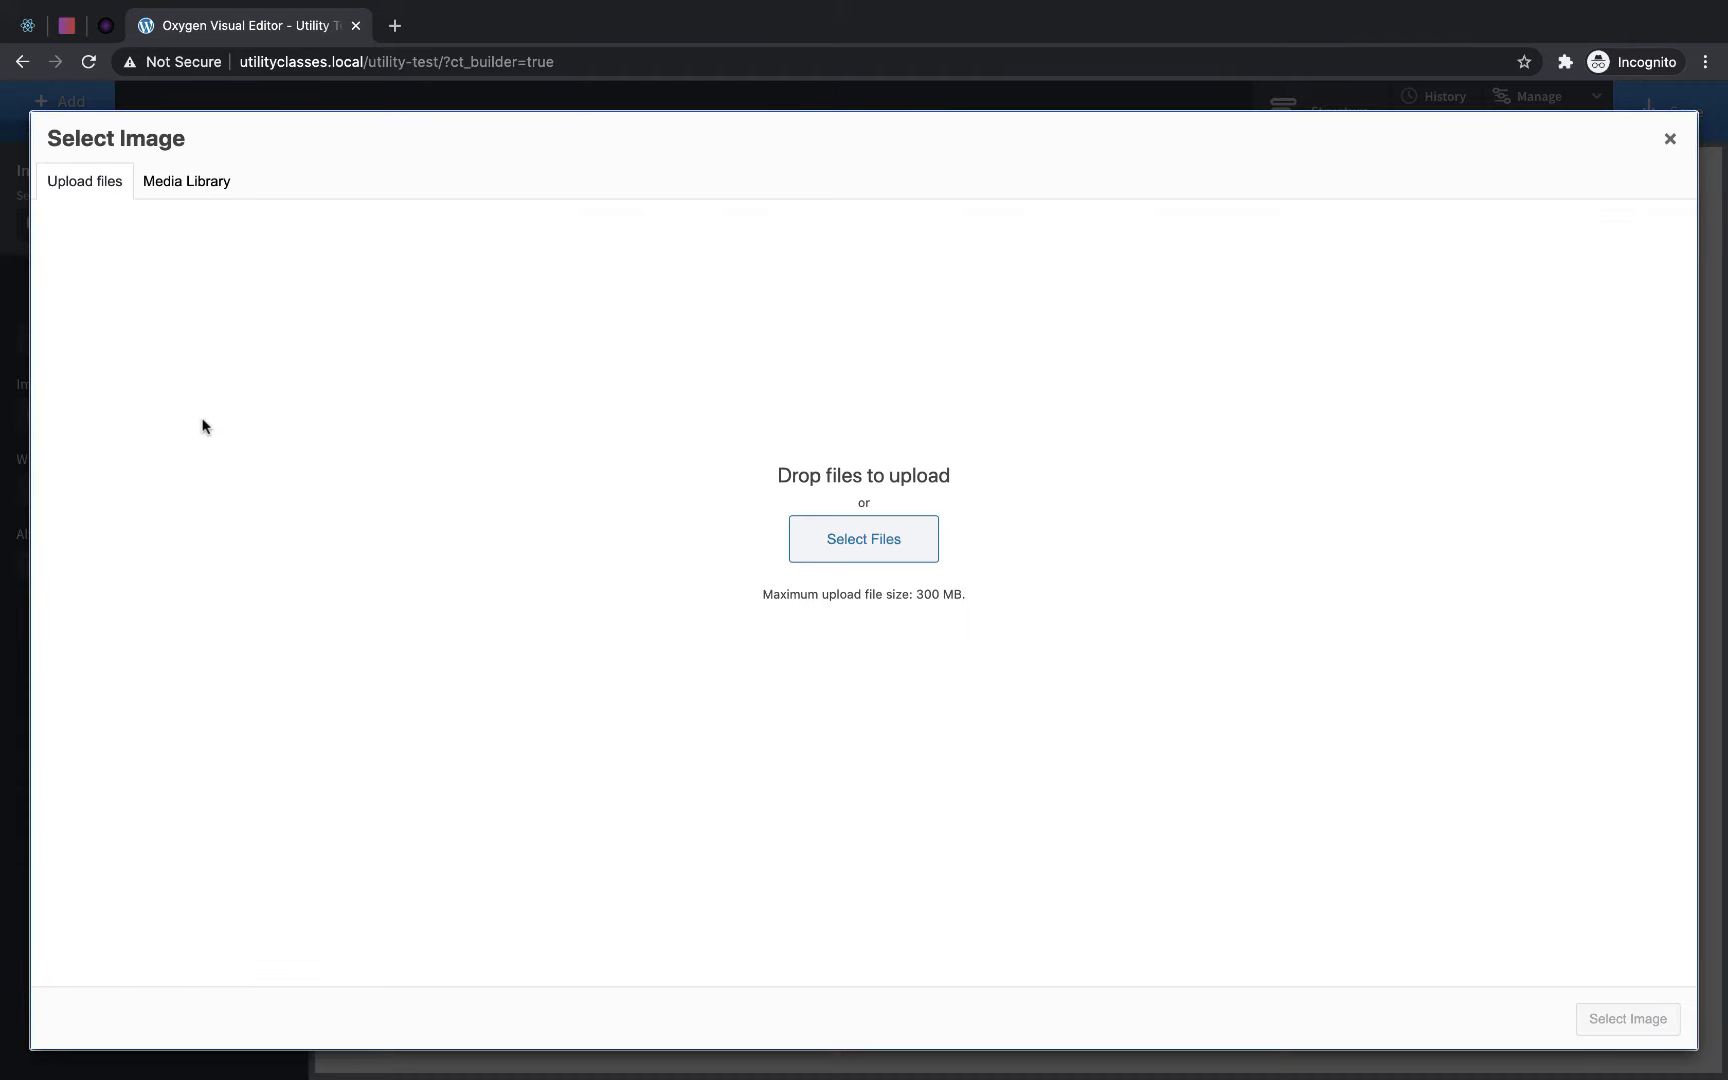
pyautogui.scroll(-2, 968, 4)
pyautogui.moveTo(697, 177); pyautogui.dragTo(580, 680)
pyautogui.scroll(-2, 856, 4)
pyautogui.moveTo(884, 106); pyautogui.dragTo(404, 733)
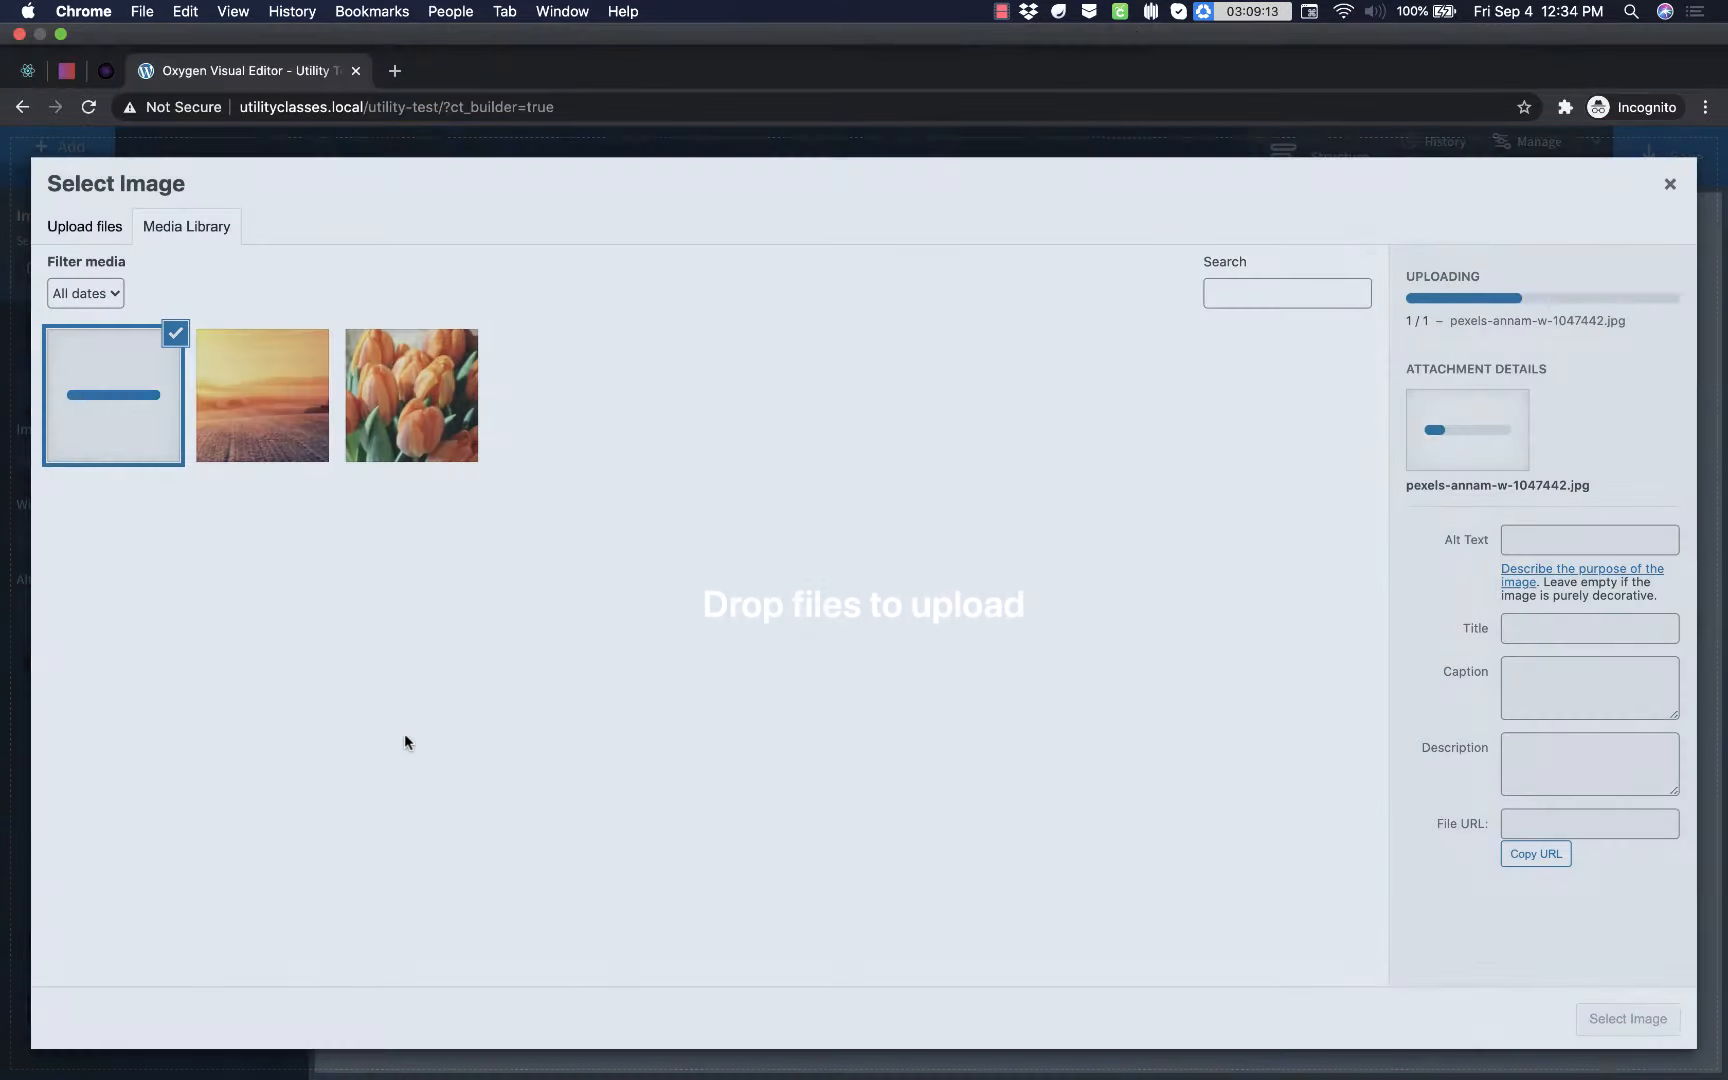
pyautogui.click(1624, 1020)
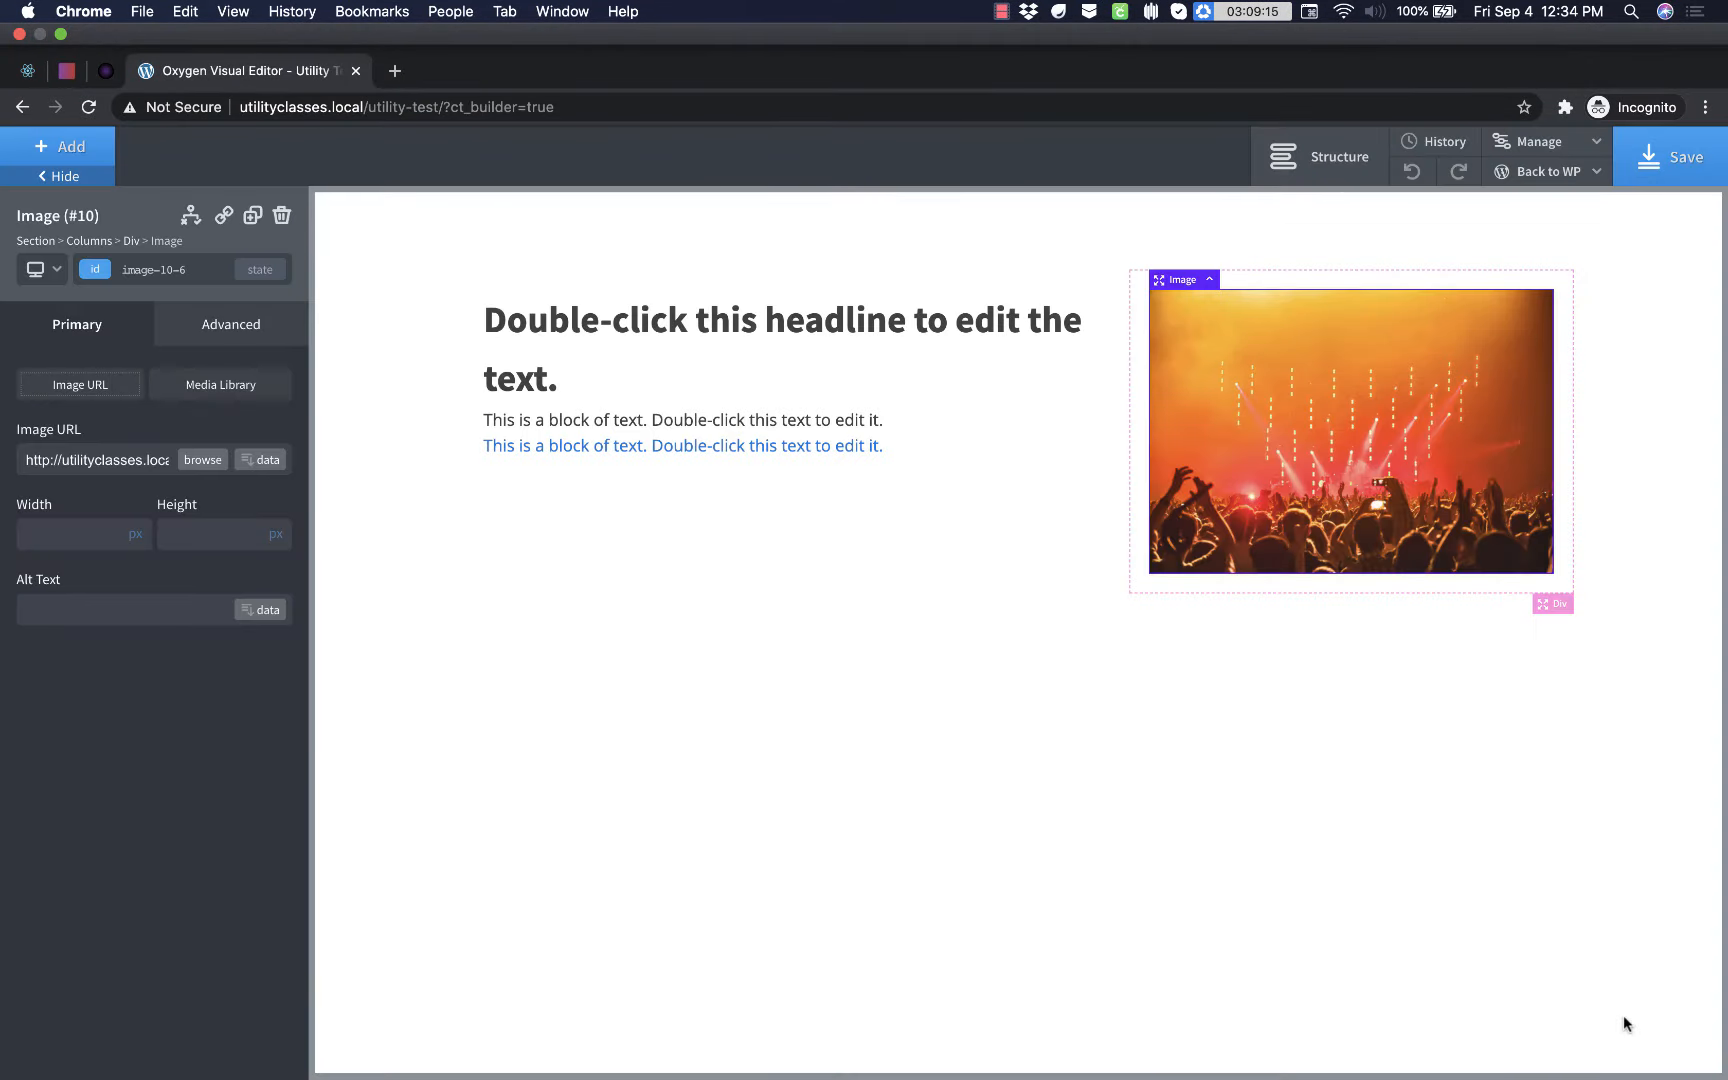
# - Change the heading text to "My Utility Classes Rock"
pyautogui.click(737, 340)
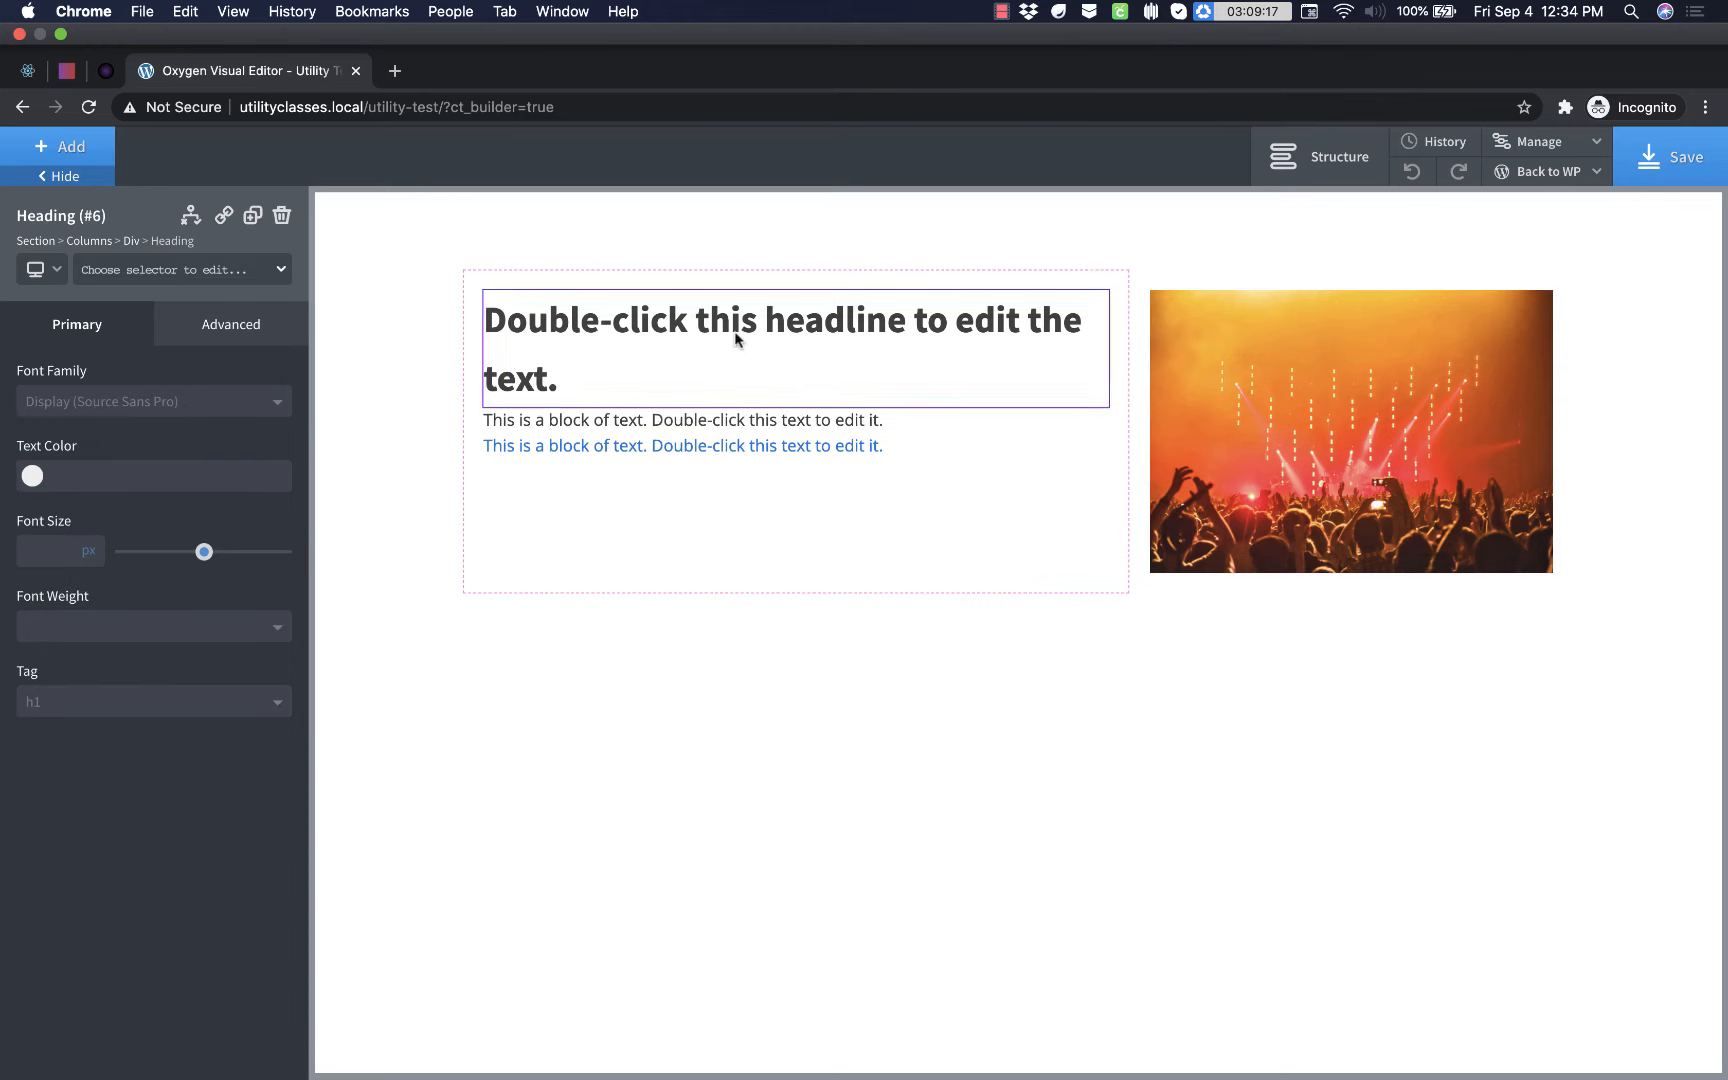
pyautogui.doubleClick(737, 340)
pyautogui.write('My Util')
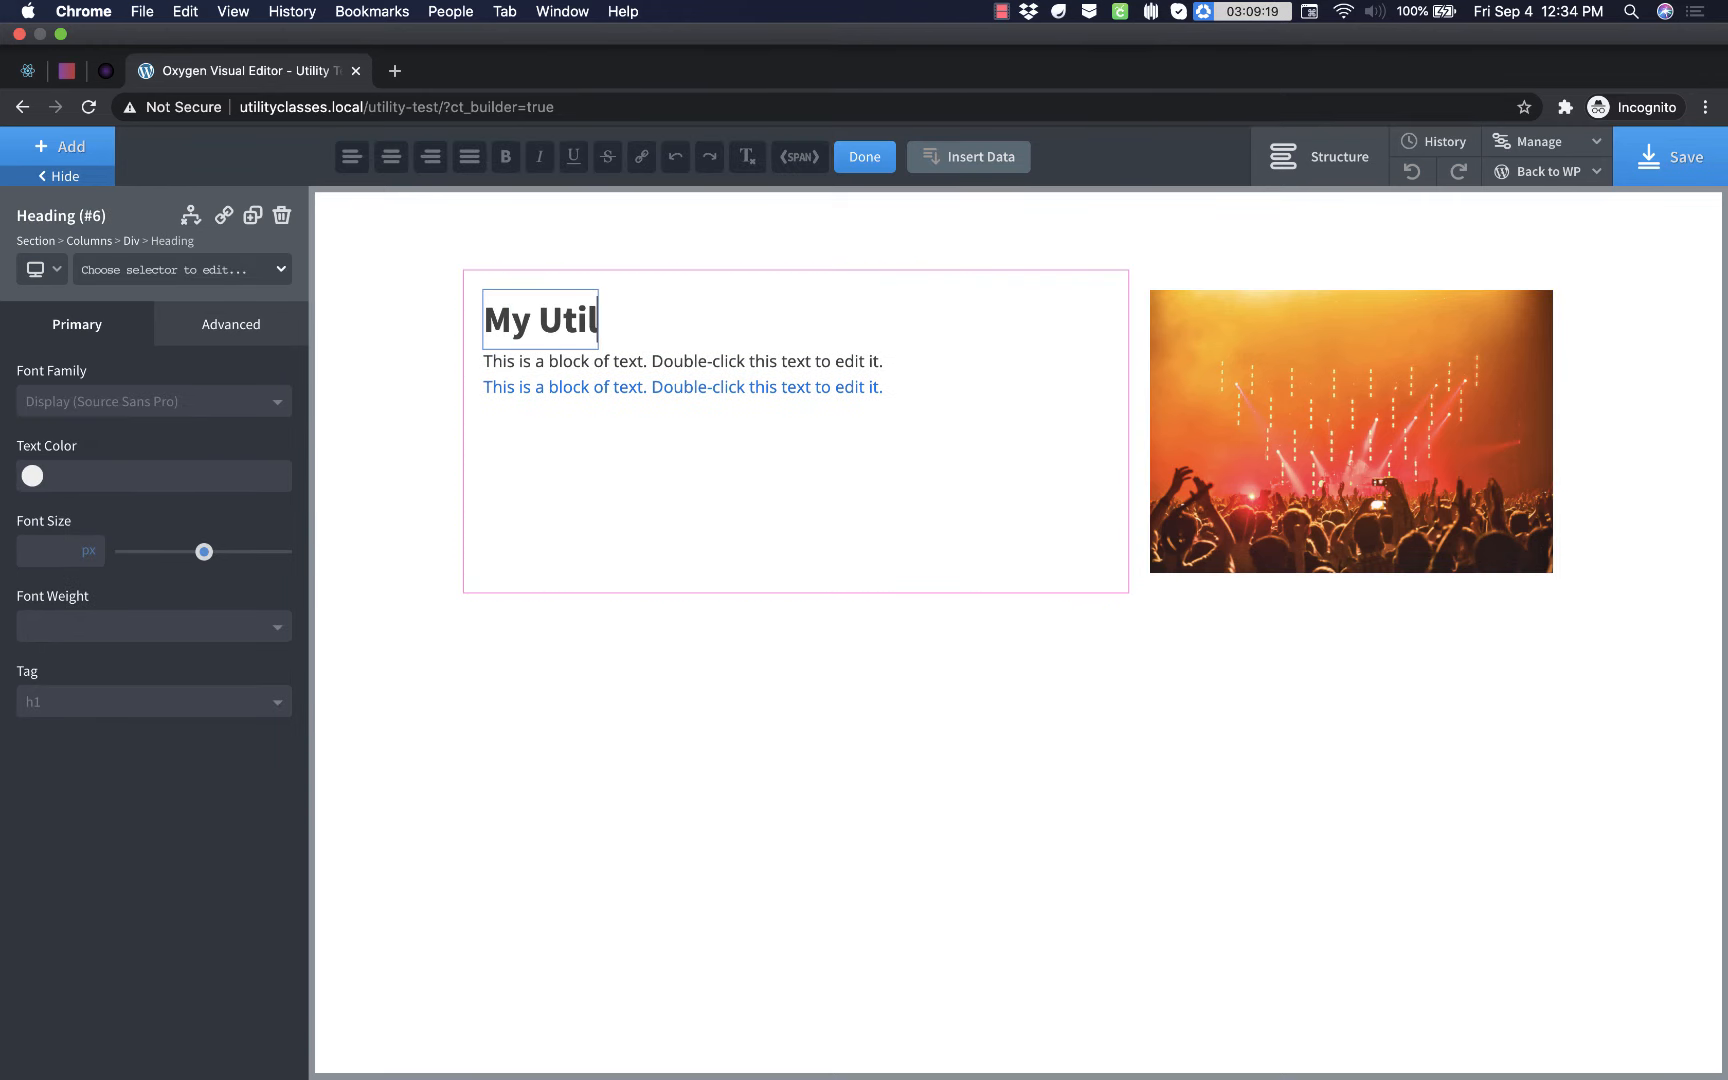
pyautogui.write('ity Classes Rock')
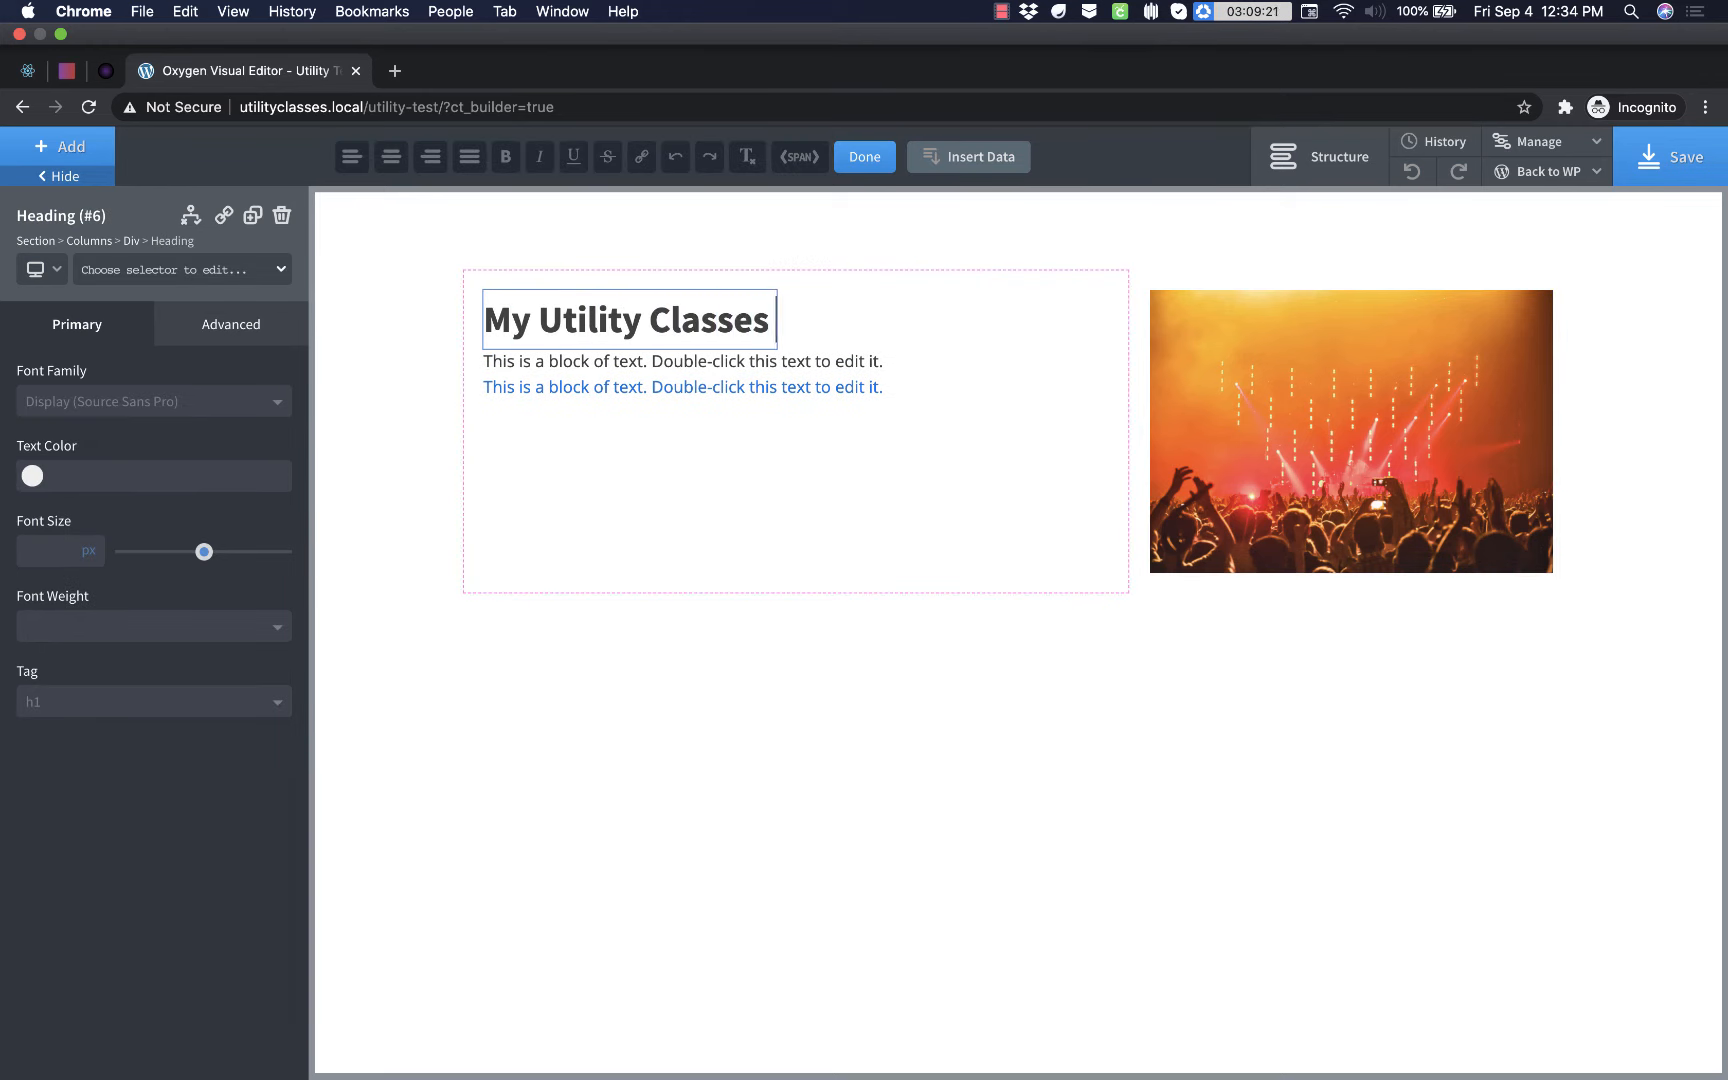
# - Replace the text below the heading with "This is some subtext talking about how awesome these classes are."
pyautogui.doubleClick(727, 361)
pyautogui.write('This is some subtext talkin gabou')
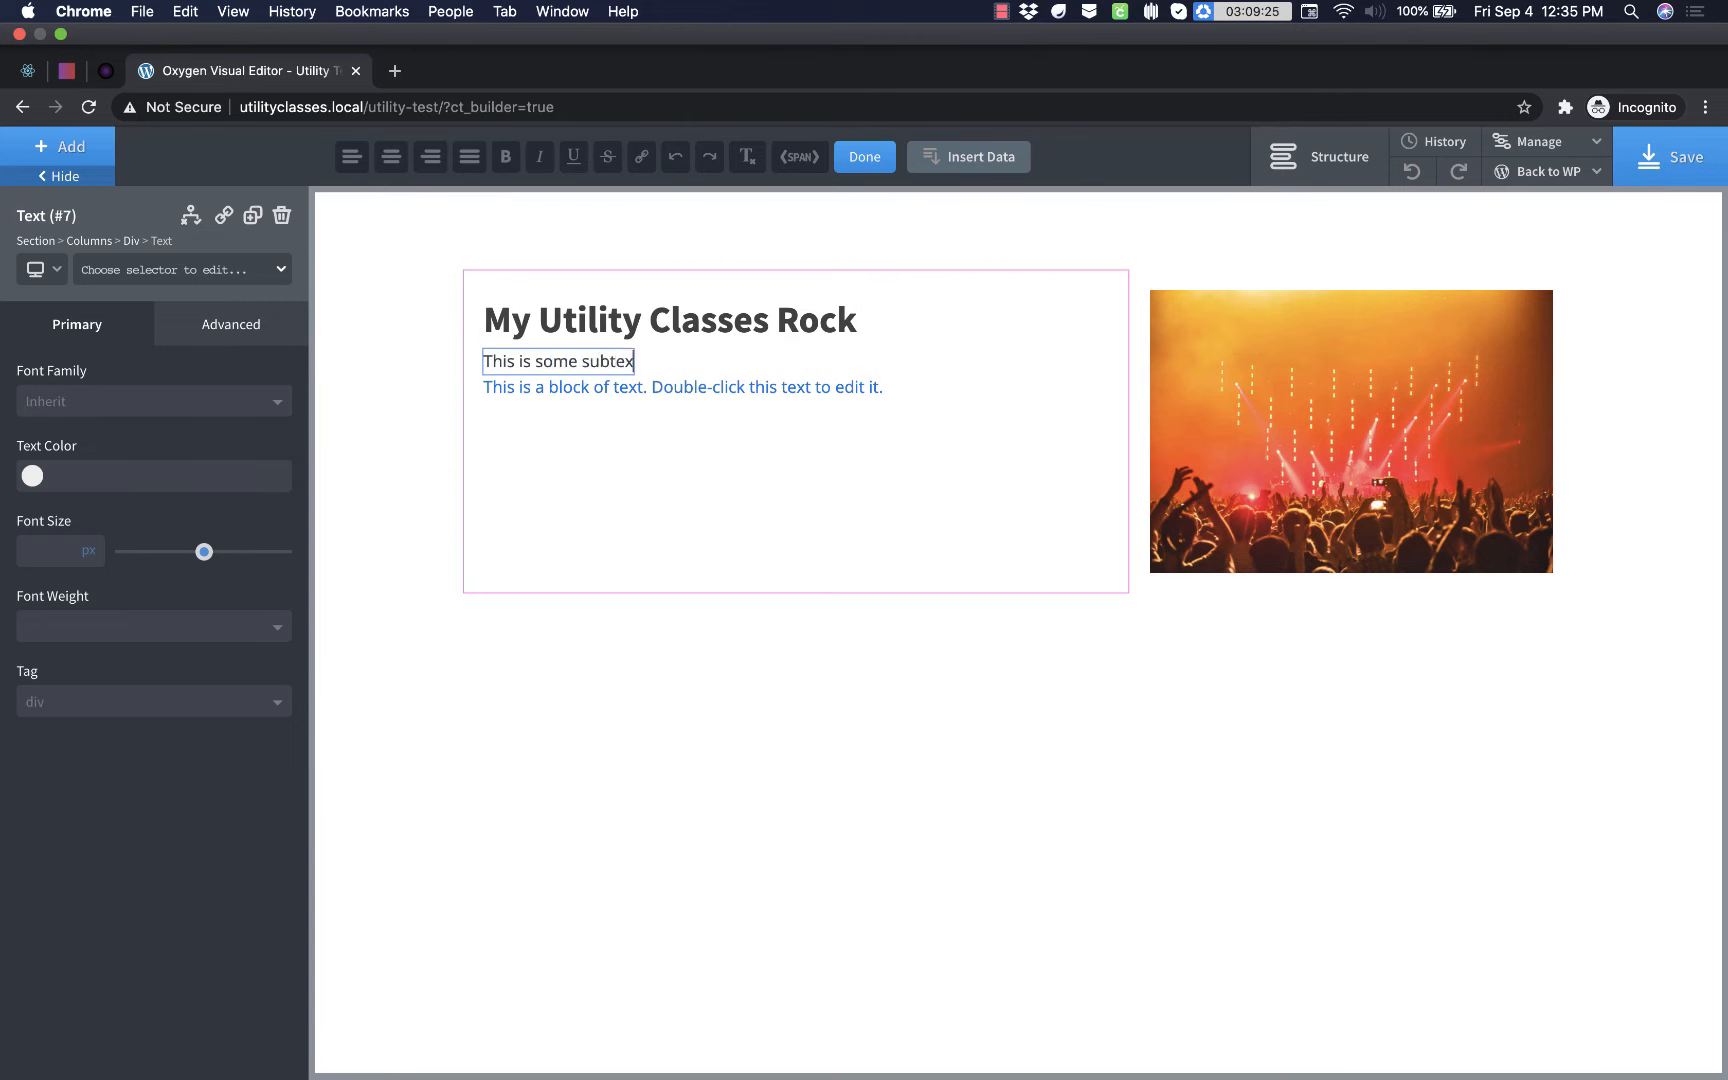
pyautogui.press('BackSpace')
pyautogui.press('BackSpace')
pyautogui.press('BackSpace')
pyautogui.press('BackSpace')
pyautogui.press('BackSpace')
pyautogui.press('BackSpace')
pyautogui.write('g about how aw')
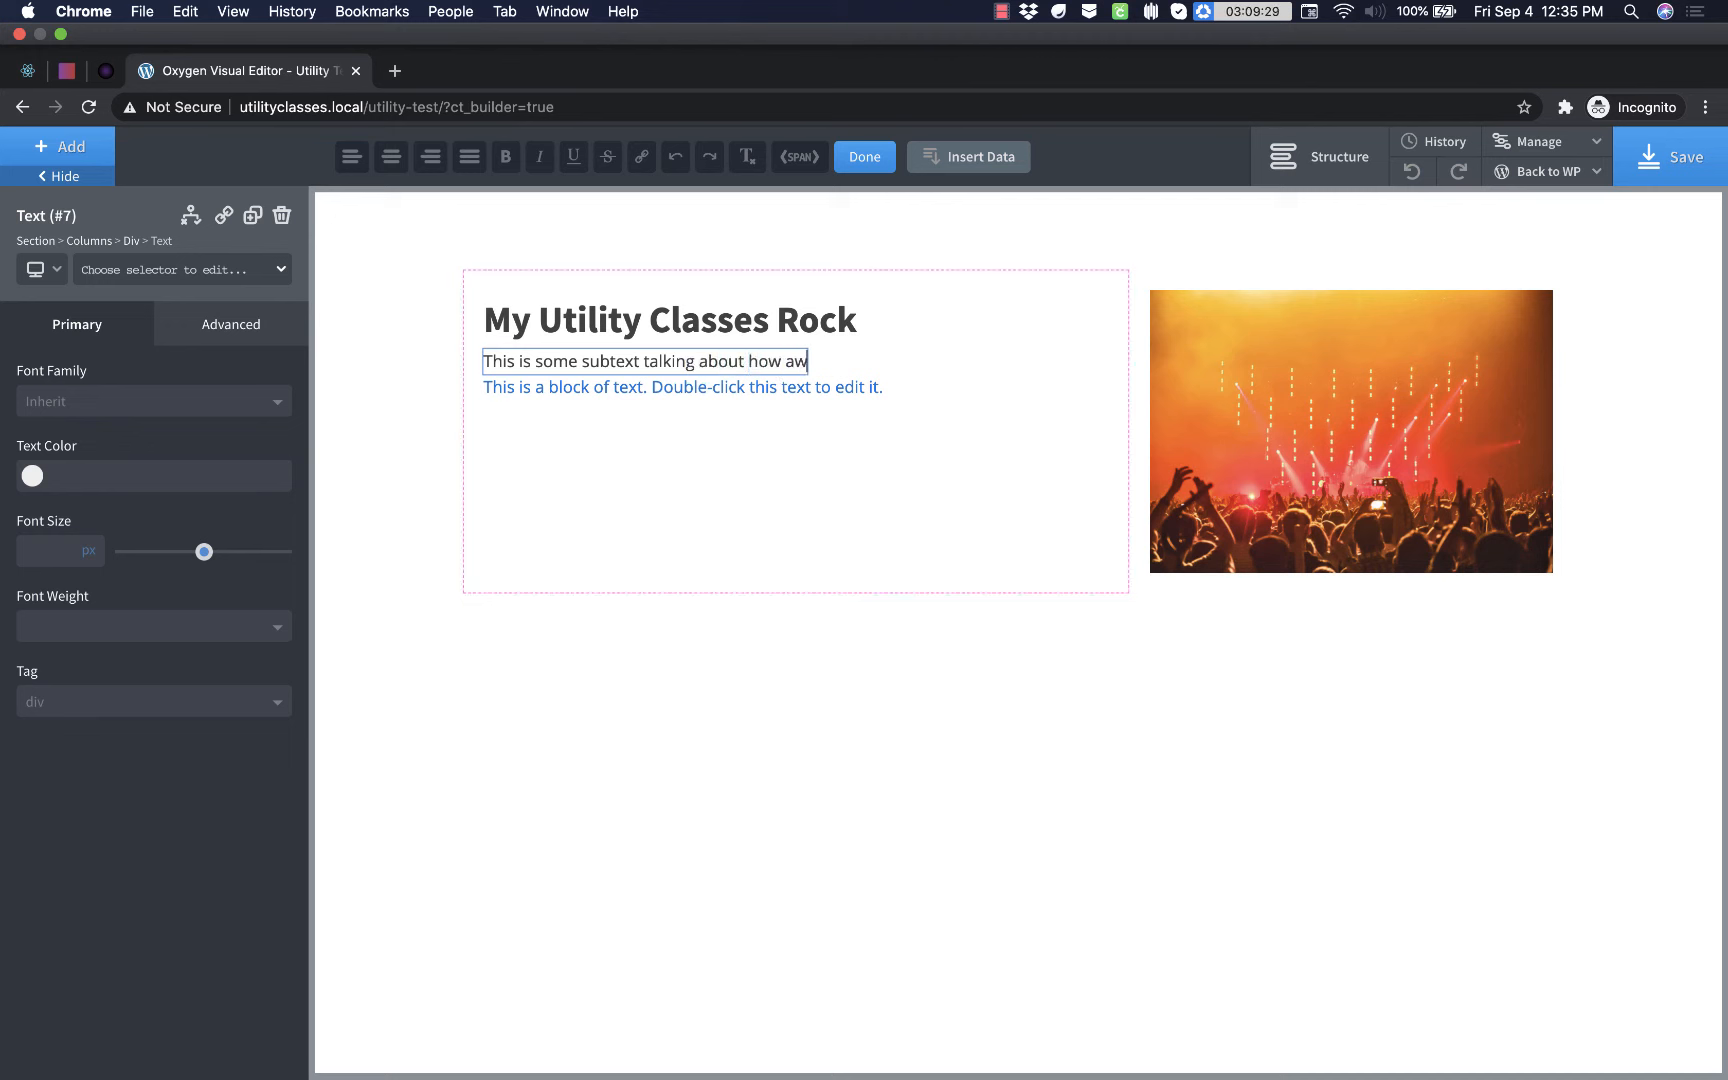
pyautogui.write('esome these classes are.')
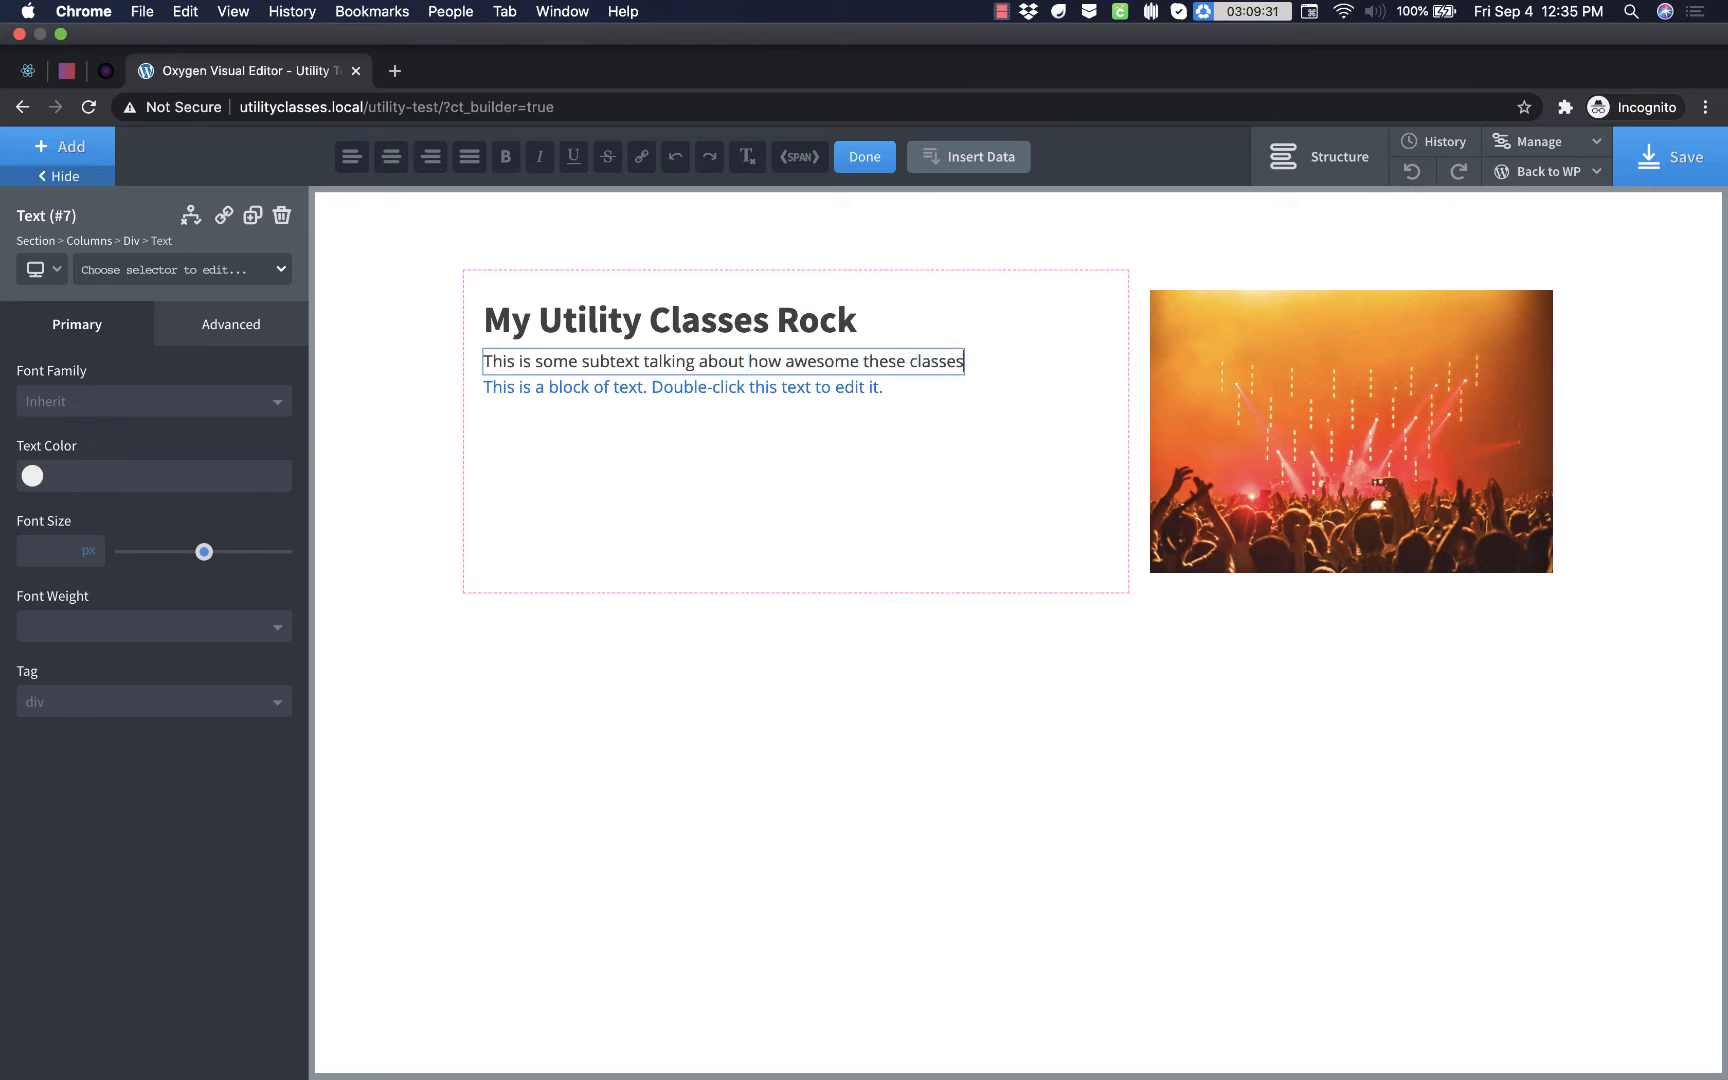
# - Change the text inside the link wrapper to "Do This Thing"
pyautogui.doubleClick(751, 387)
pyautogui.write('Do This Thing')
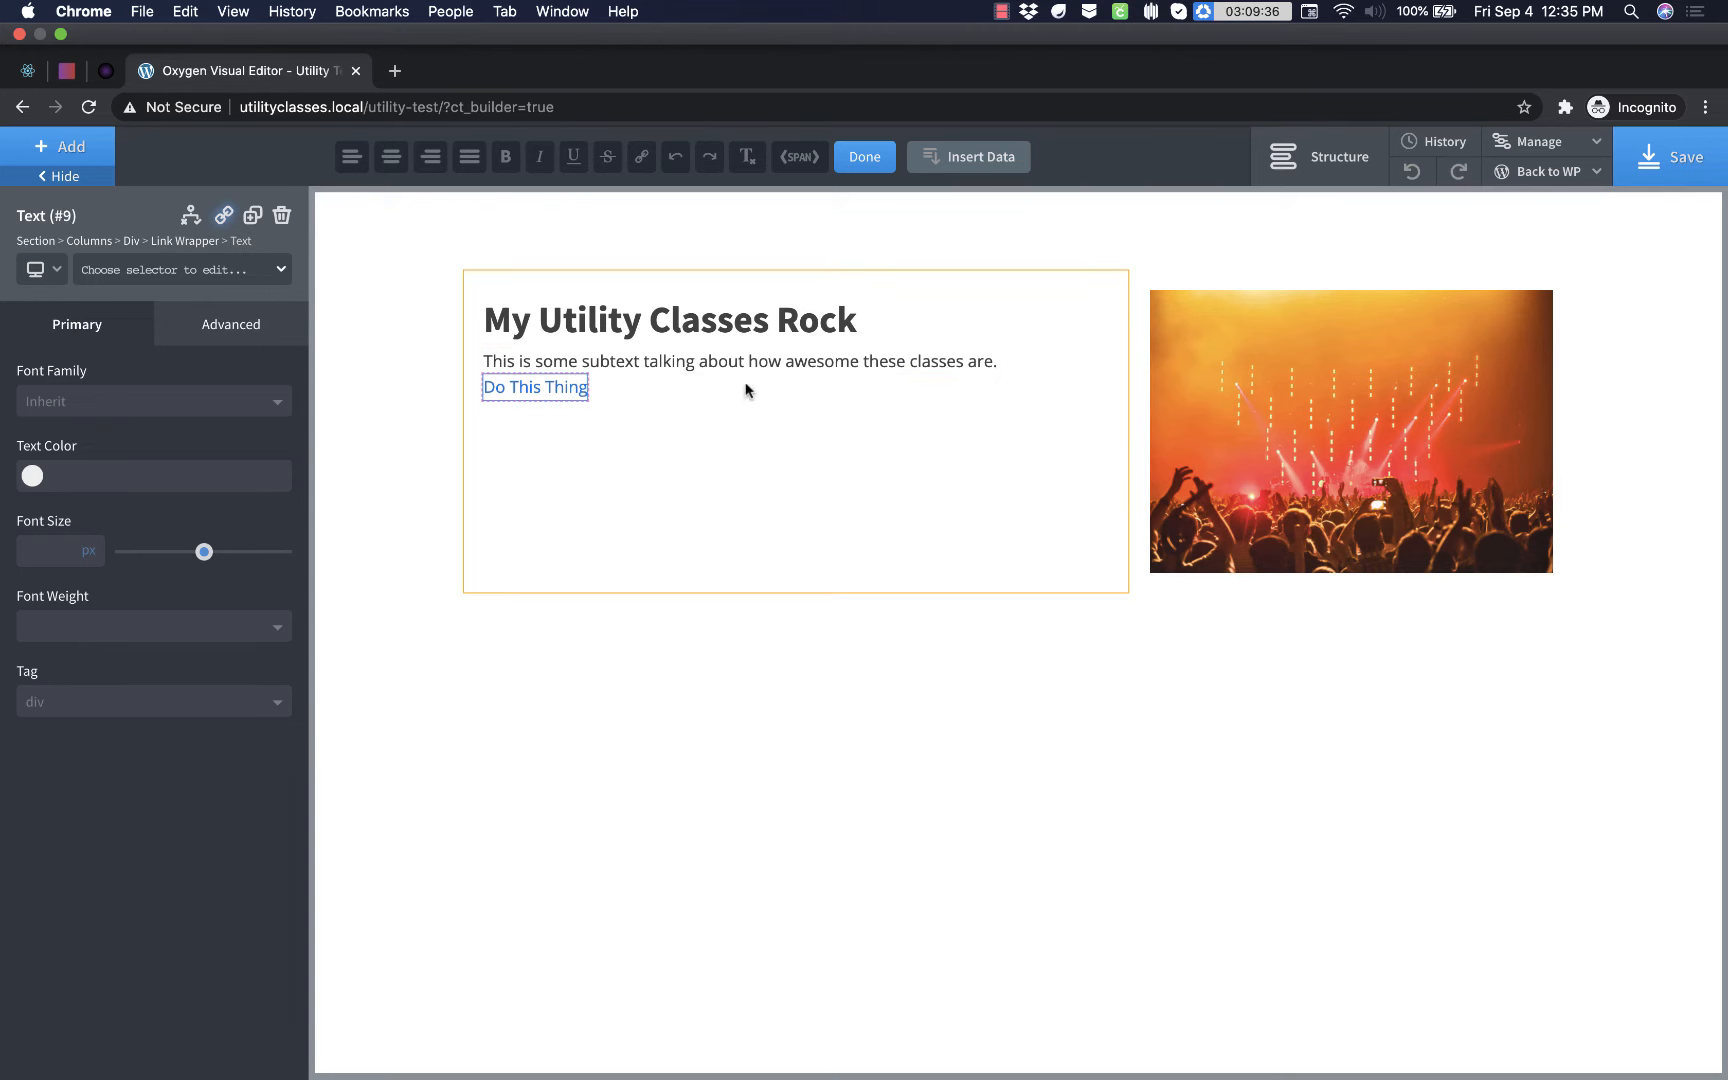
pyautogui.click(652, 421)
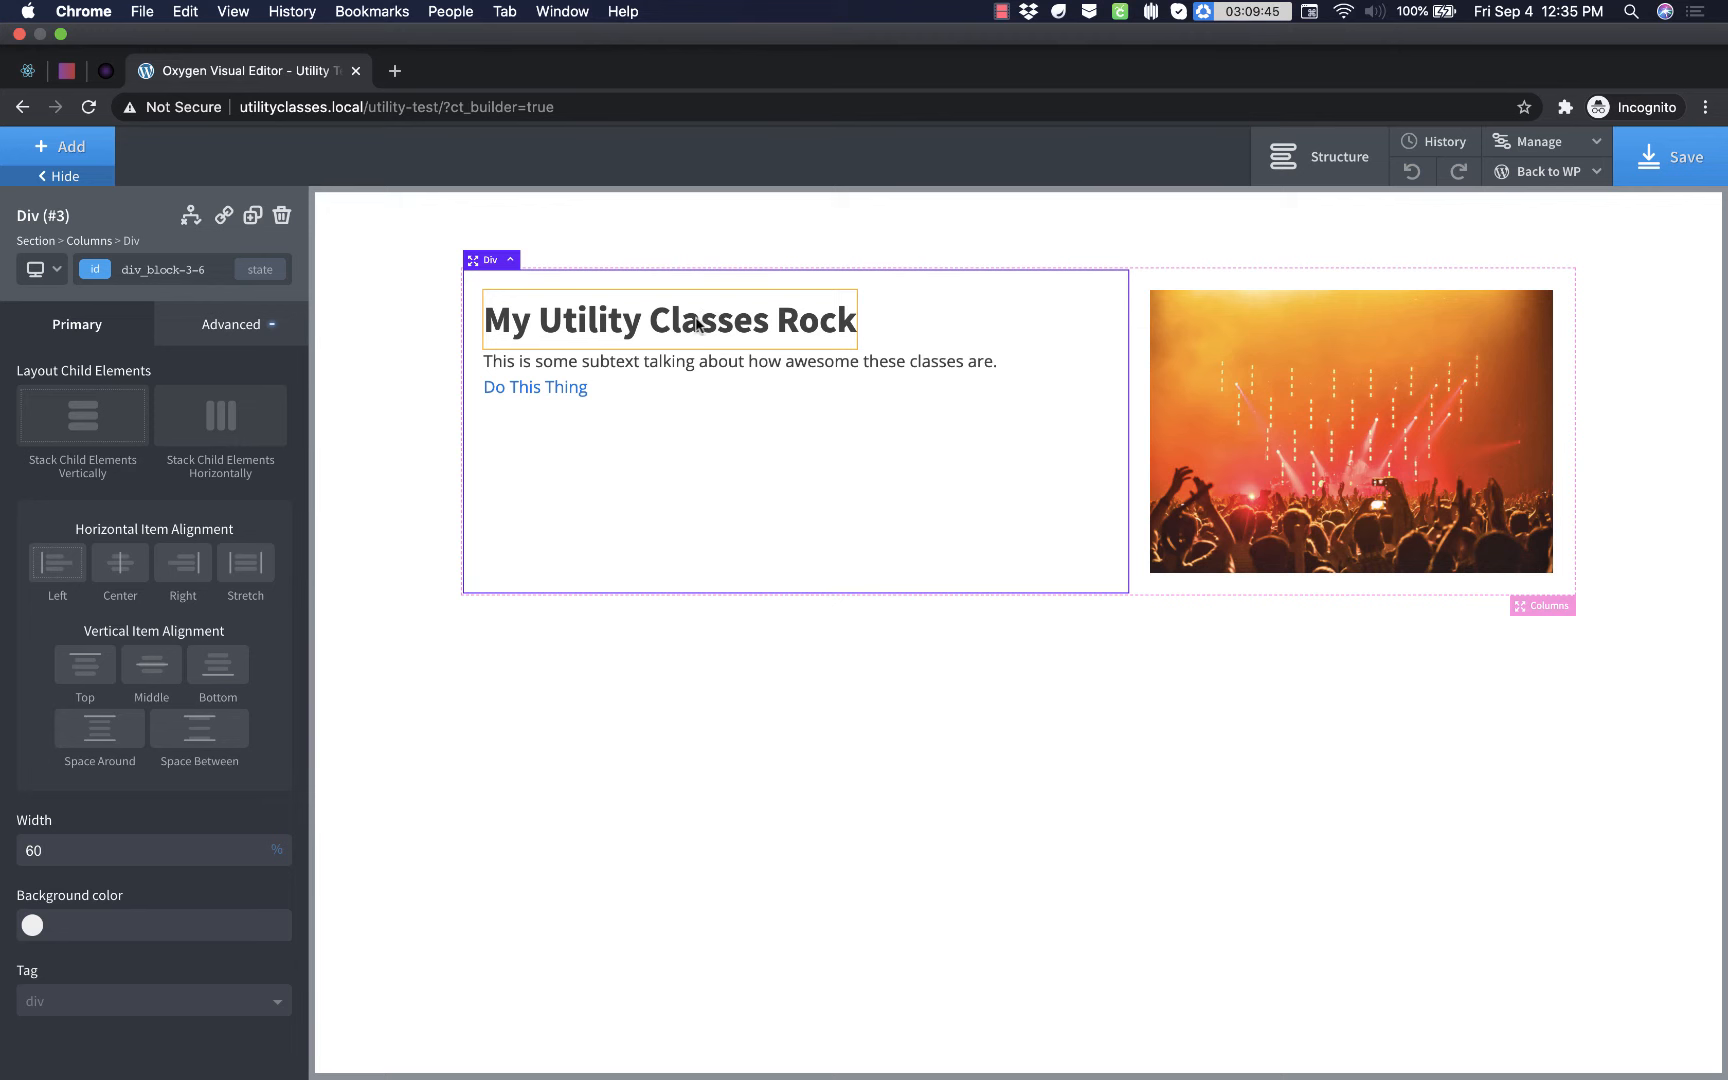
# - Apply the existing margin-bottom-small class to the "My Utility Classes Rock" heading
pyautogui.click(666, 334)
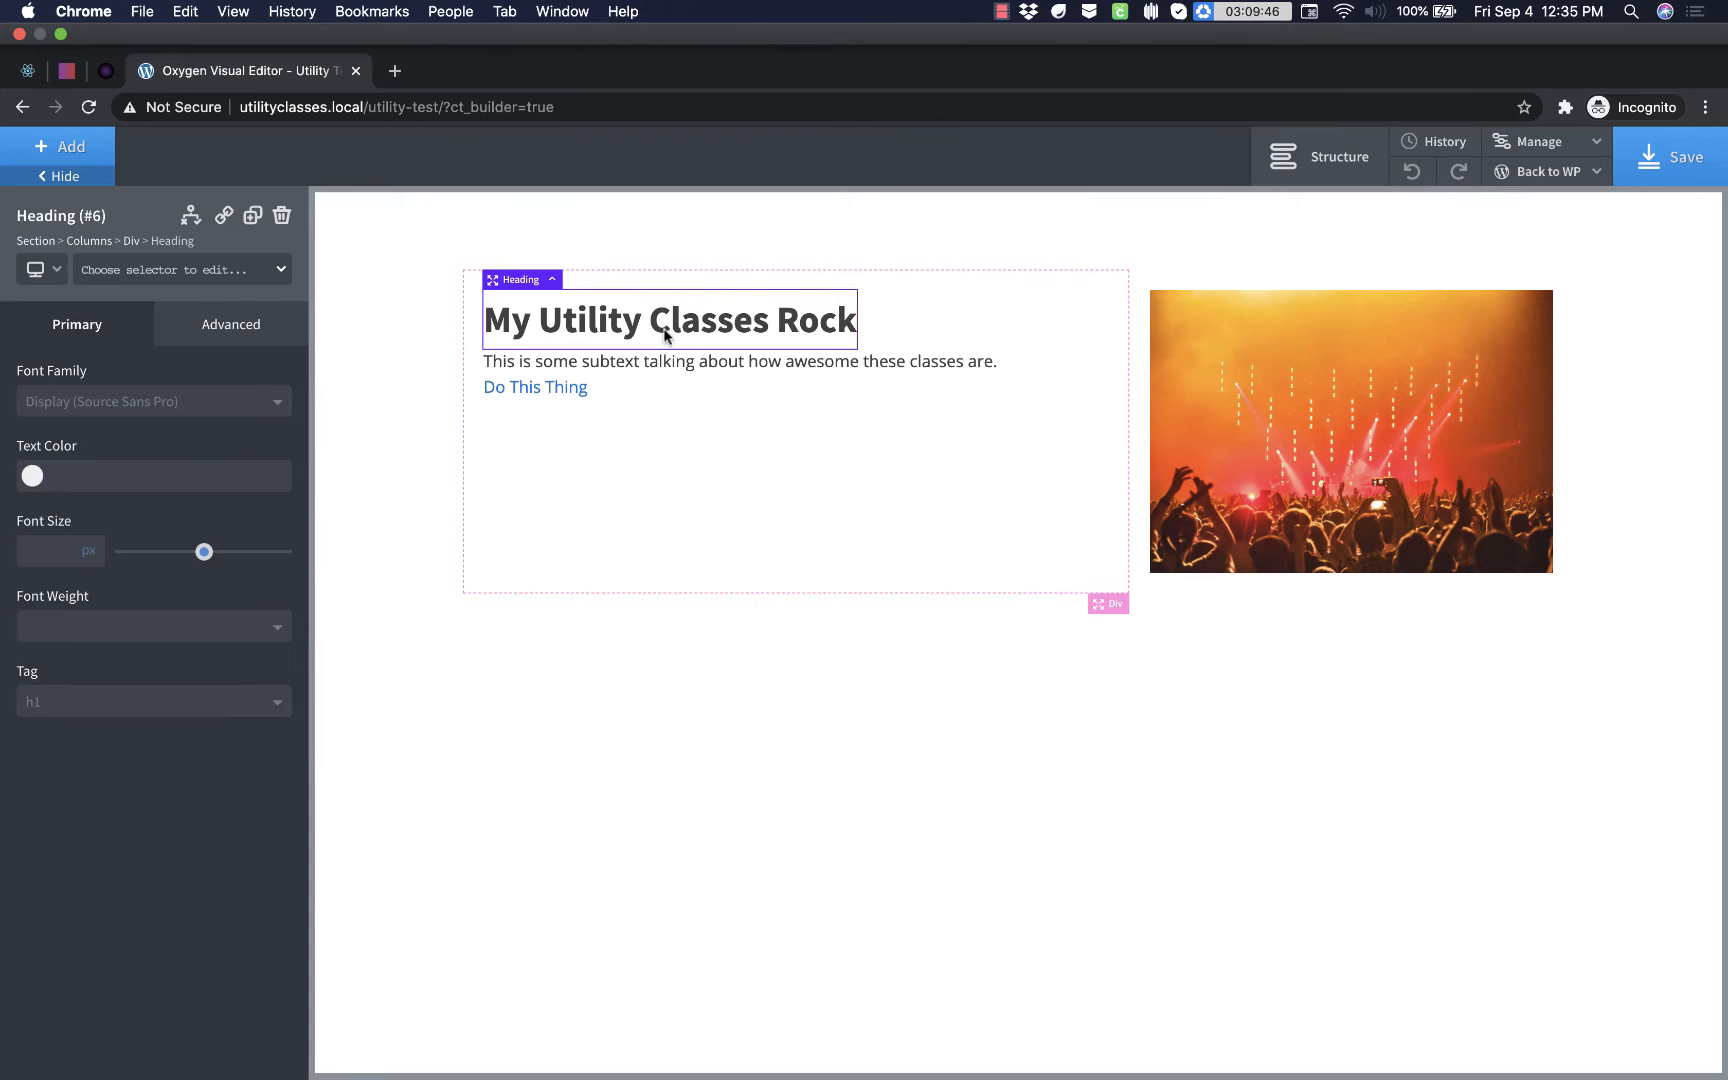
pyautogui.click(168, 280)
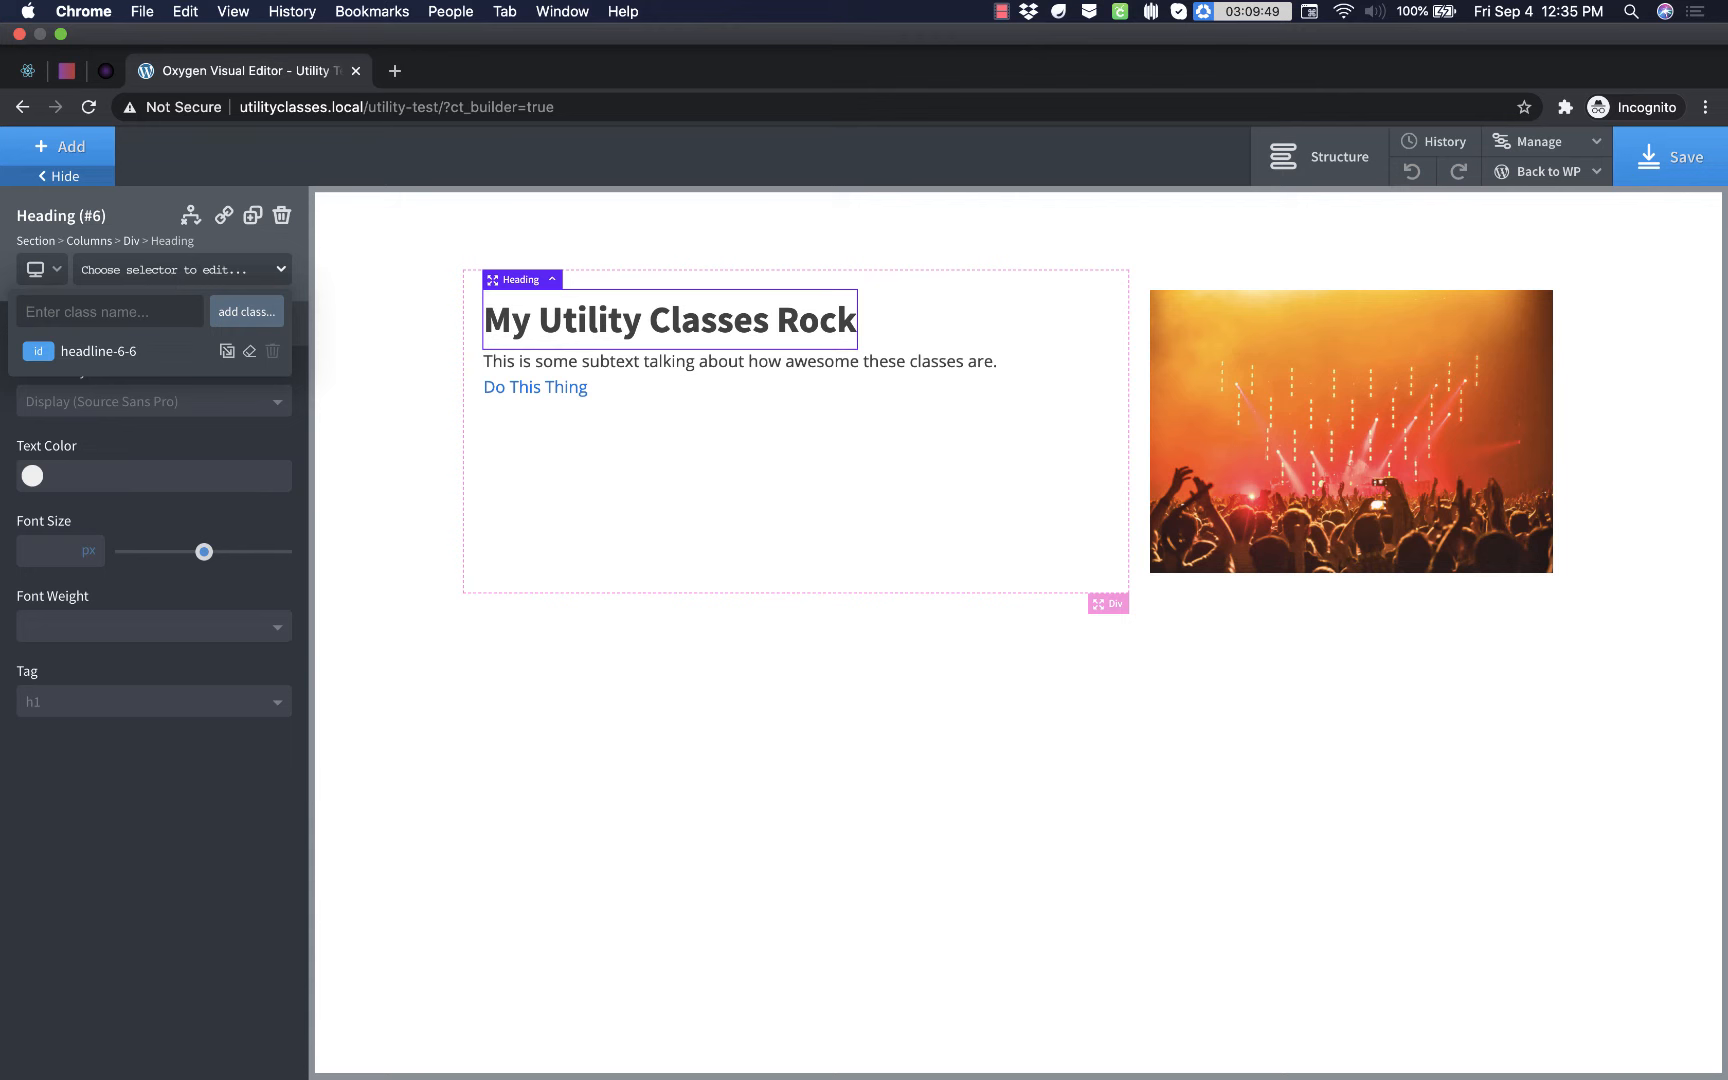
pyautogui.write('margin')
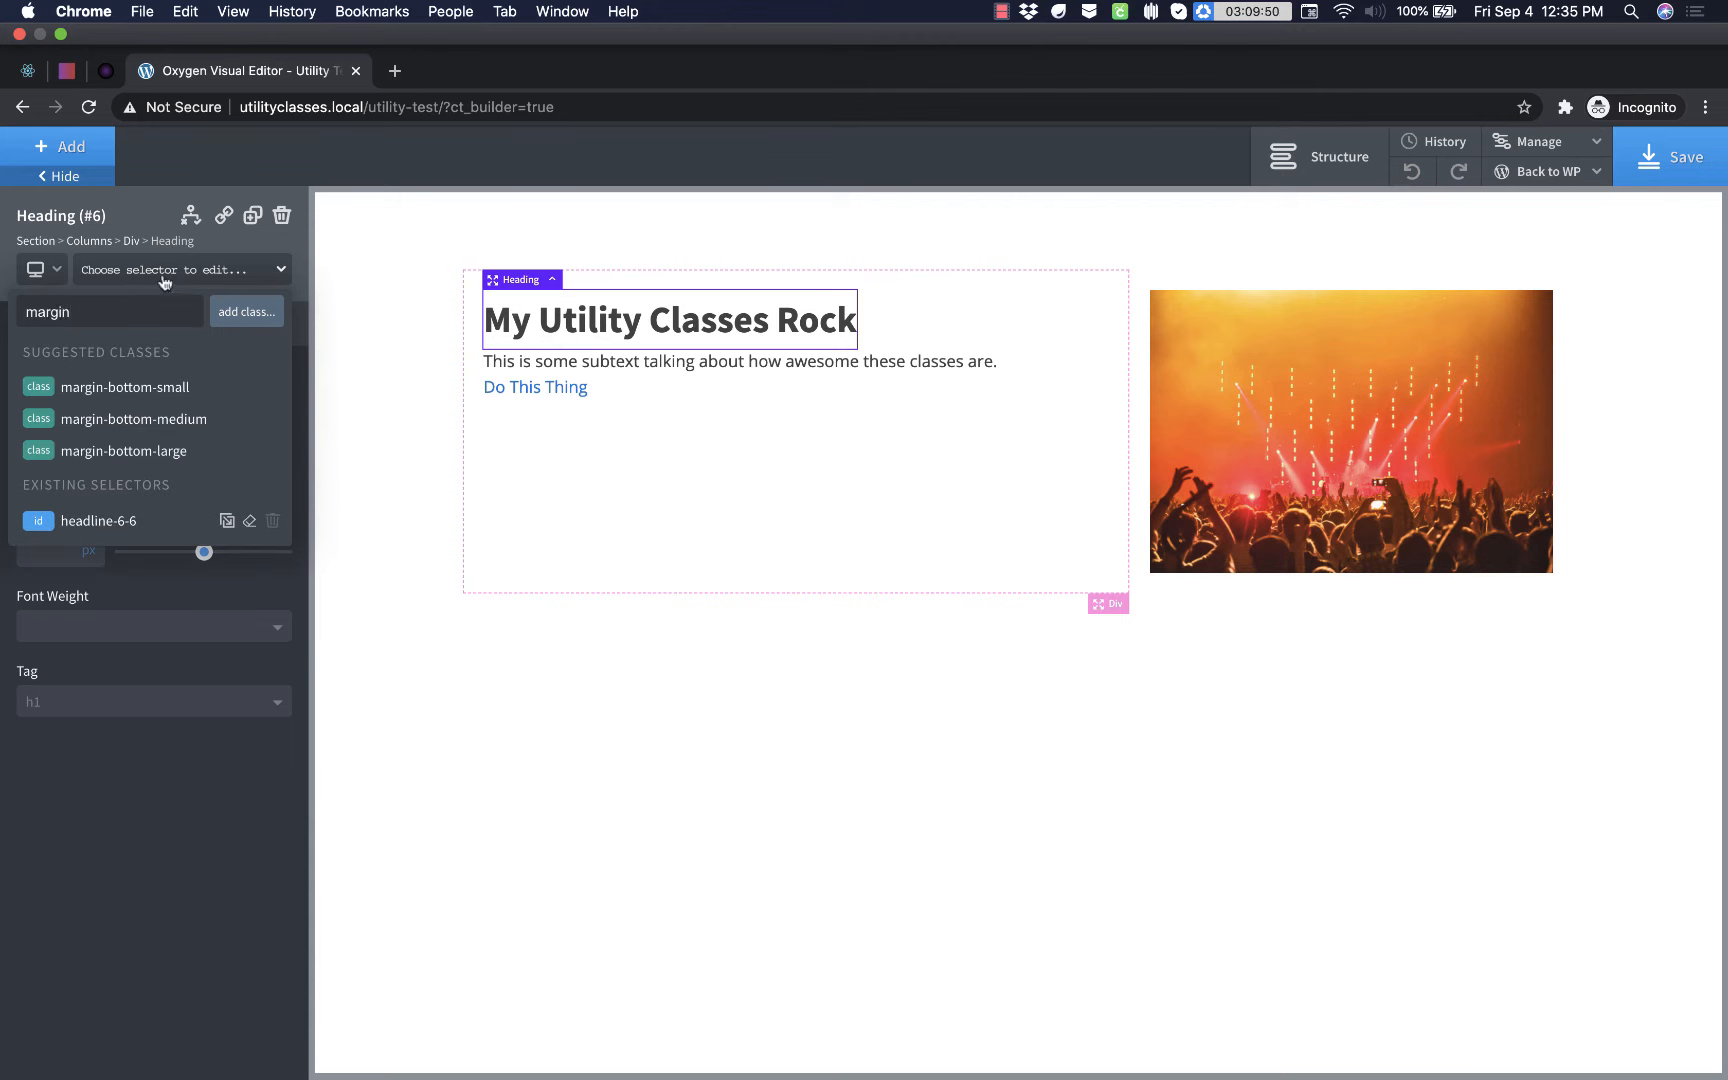
pyautogui.click(160, 387)
# - Apply the existing margin-bottom-medium class to the subtext below the heading
pyautogui.click(731, 382)
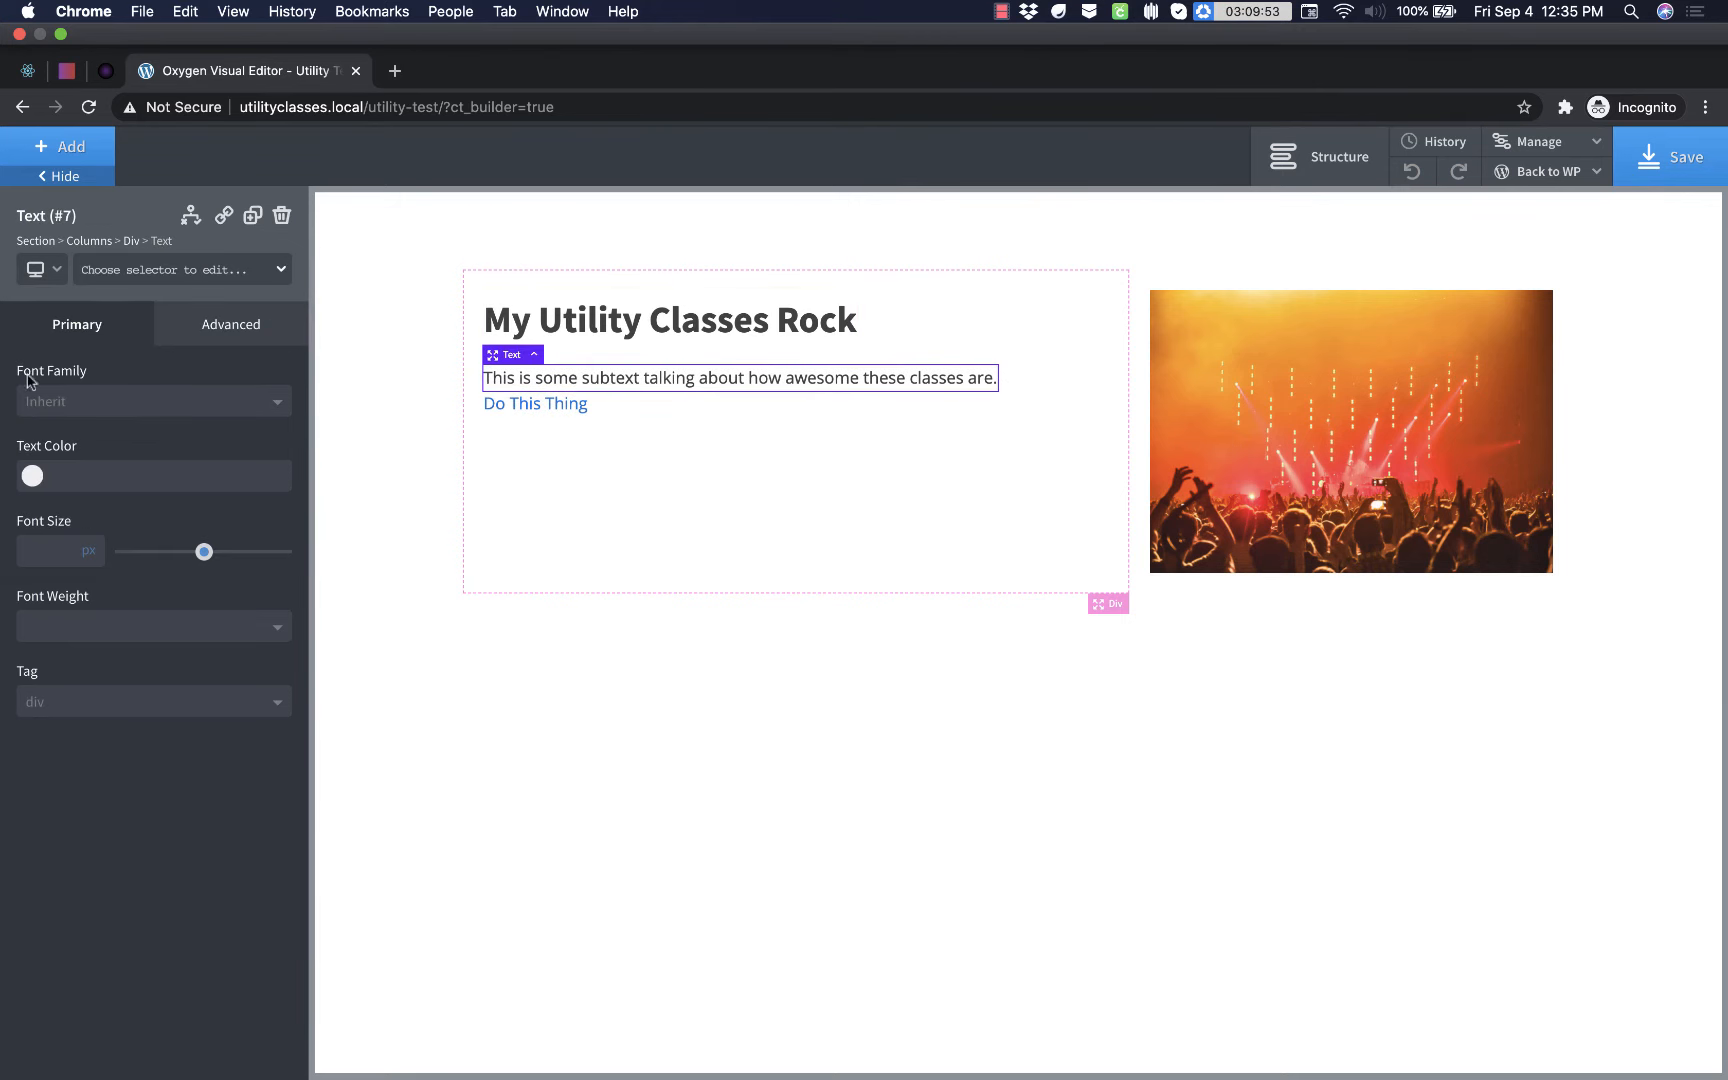
pyautogui.click(131, 270)
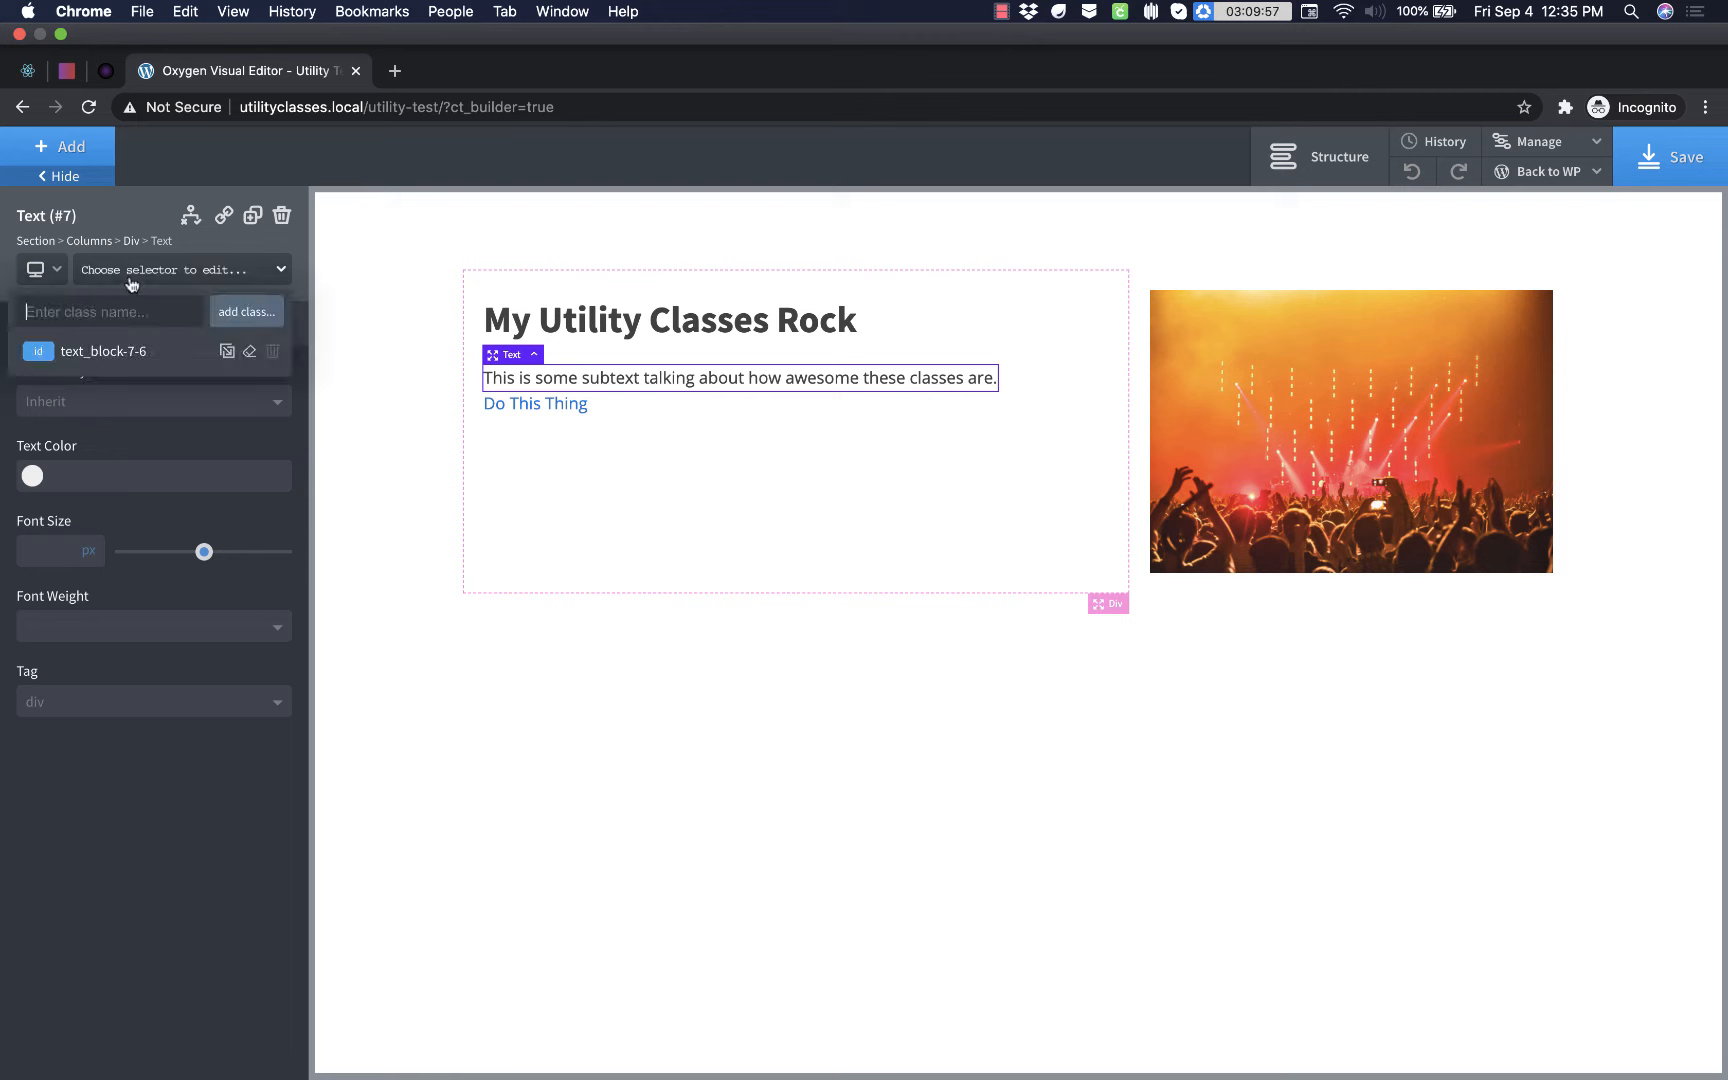
pyautogui.write('medium')
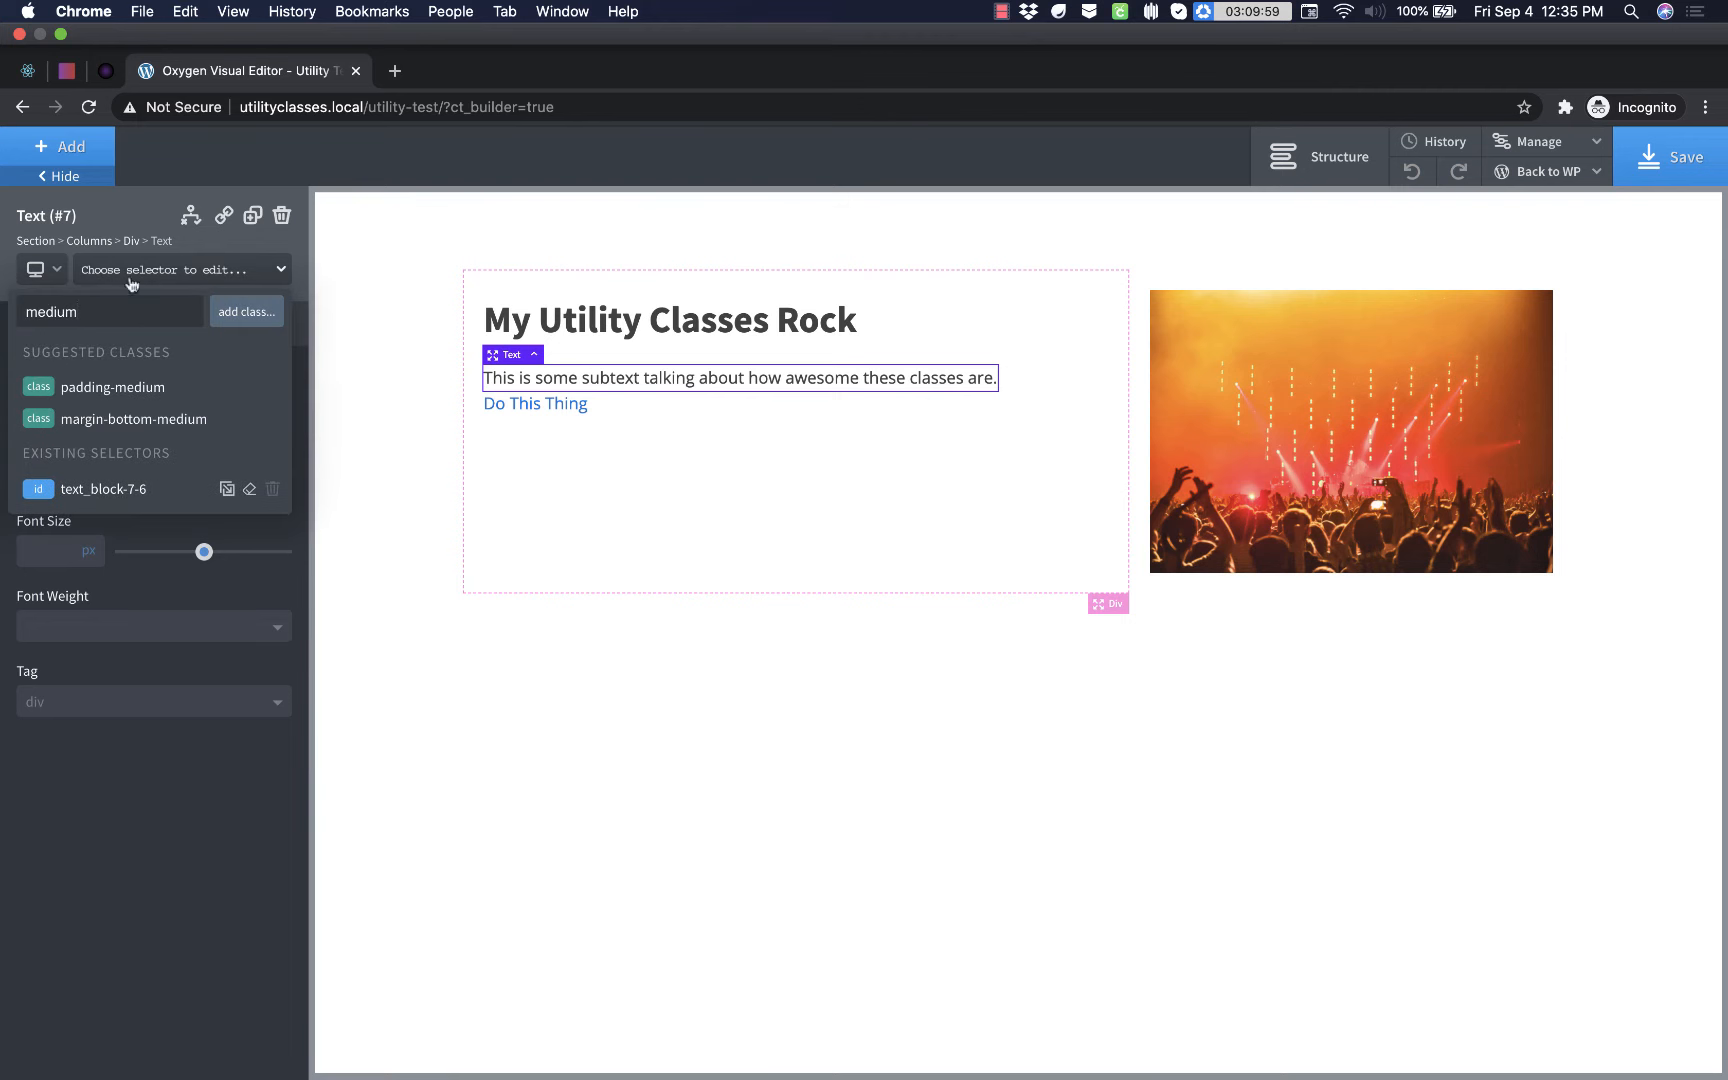
pyautogui.click(133, 418)
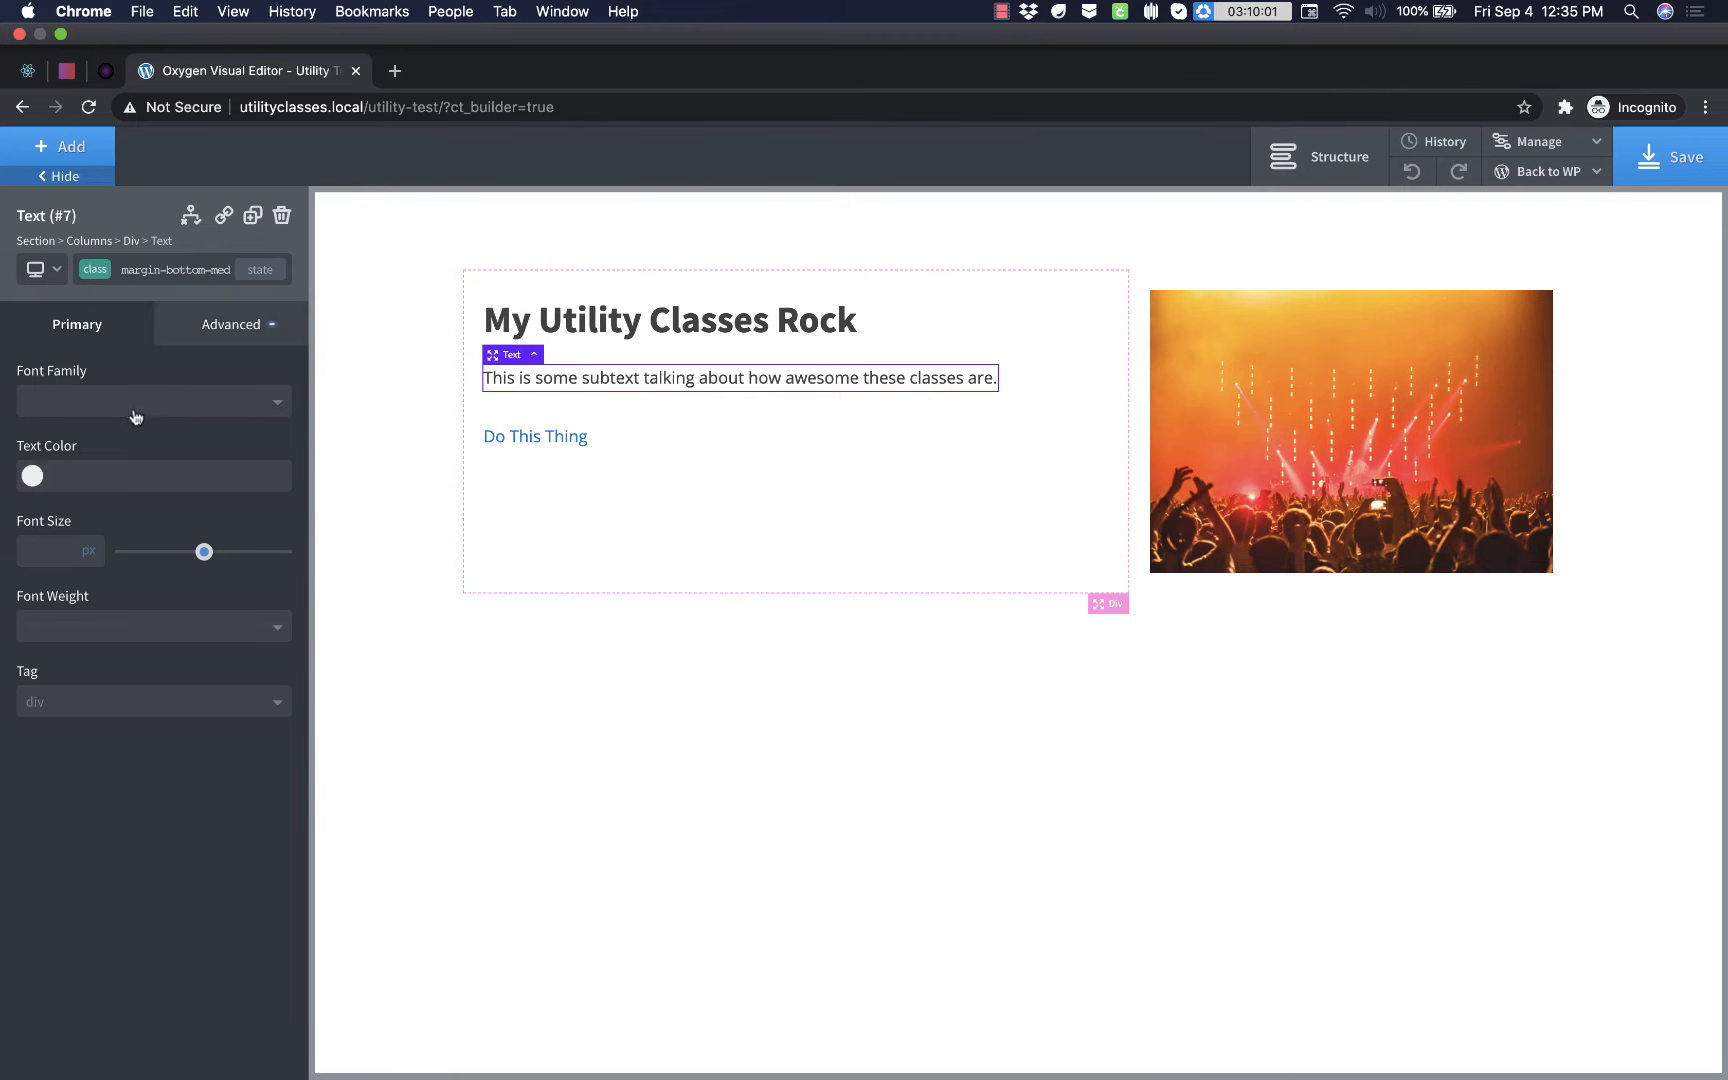
# - Apply the existing button-dark and bg-color-gradient classes to the link wrapper around "Do This Thing"
pyautogui.click(578, 446)
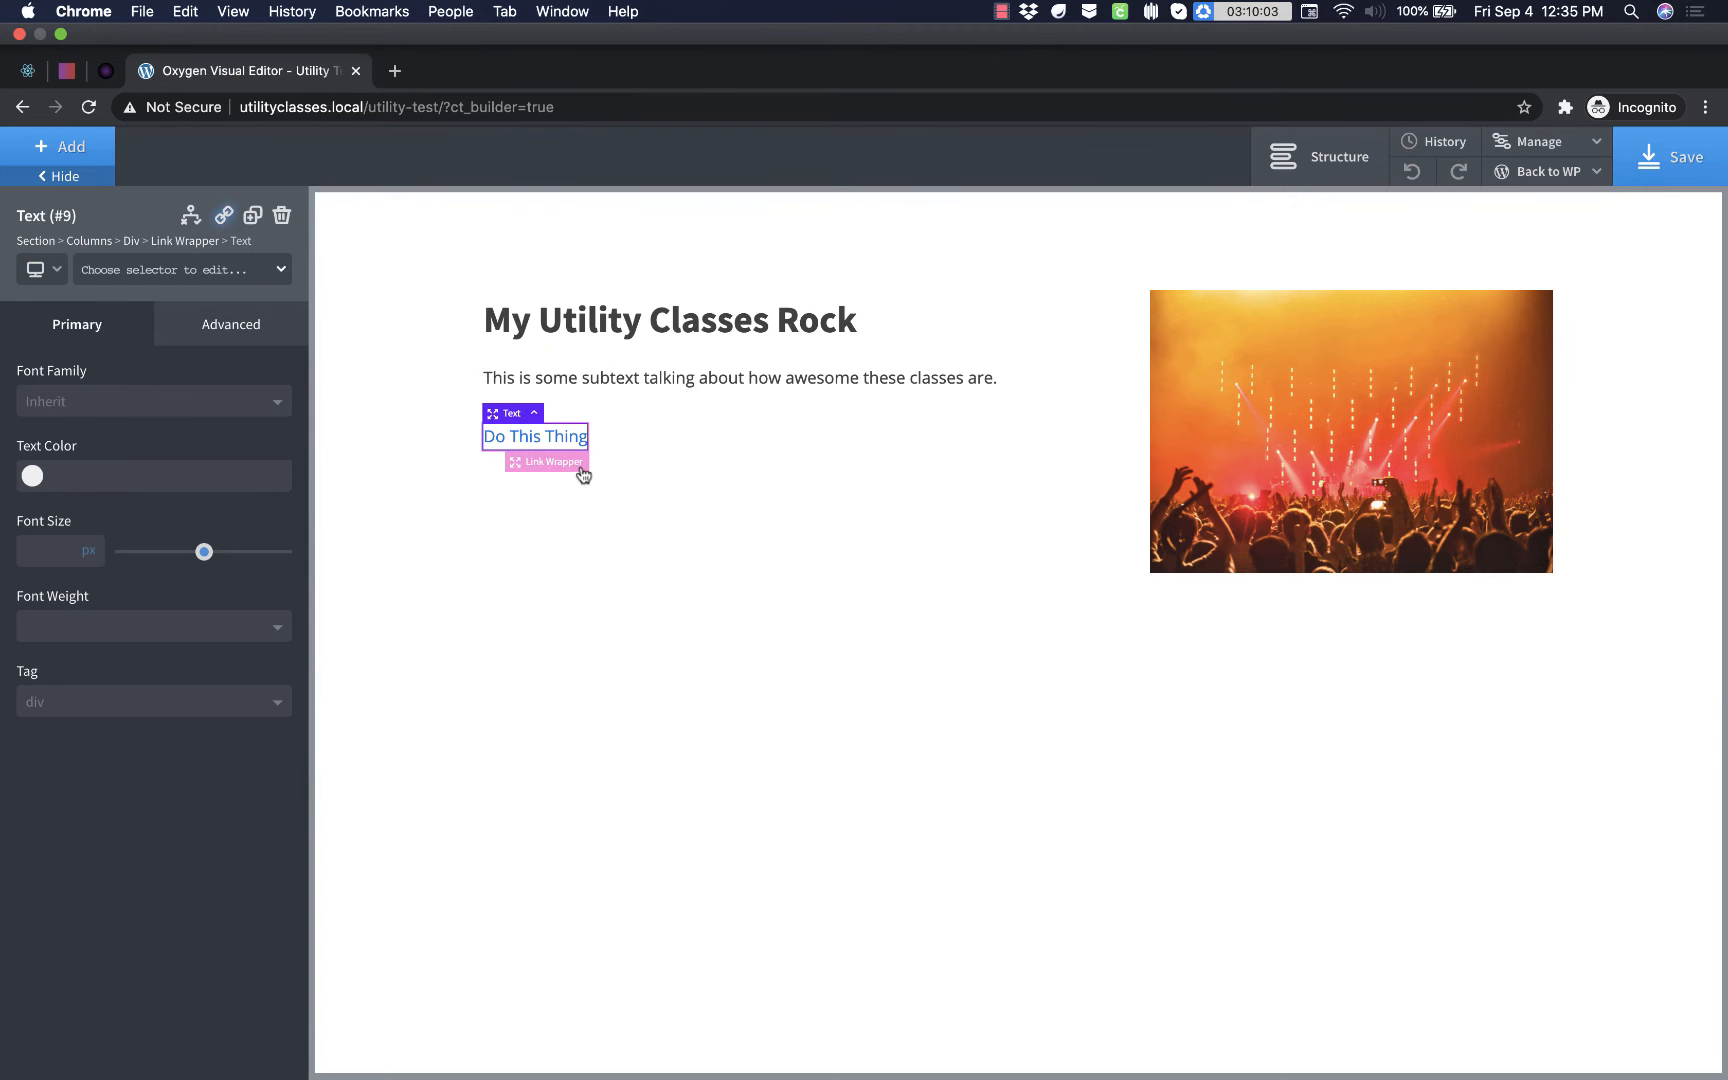
pyautogui.click(581, 466)
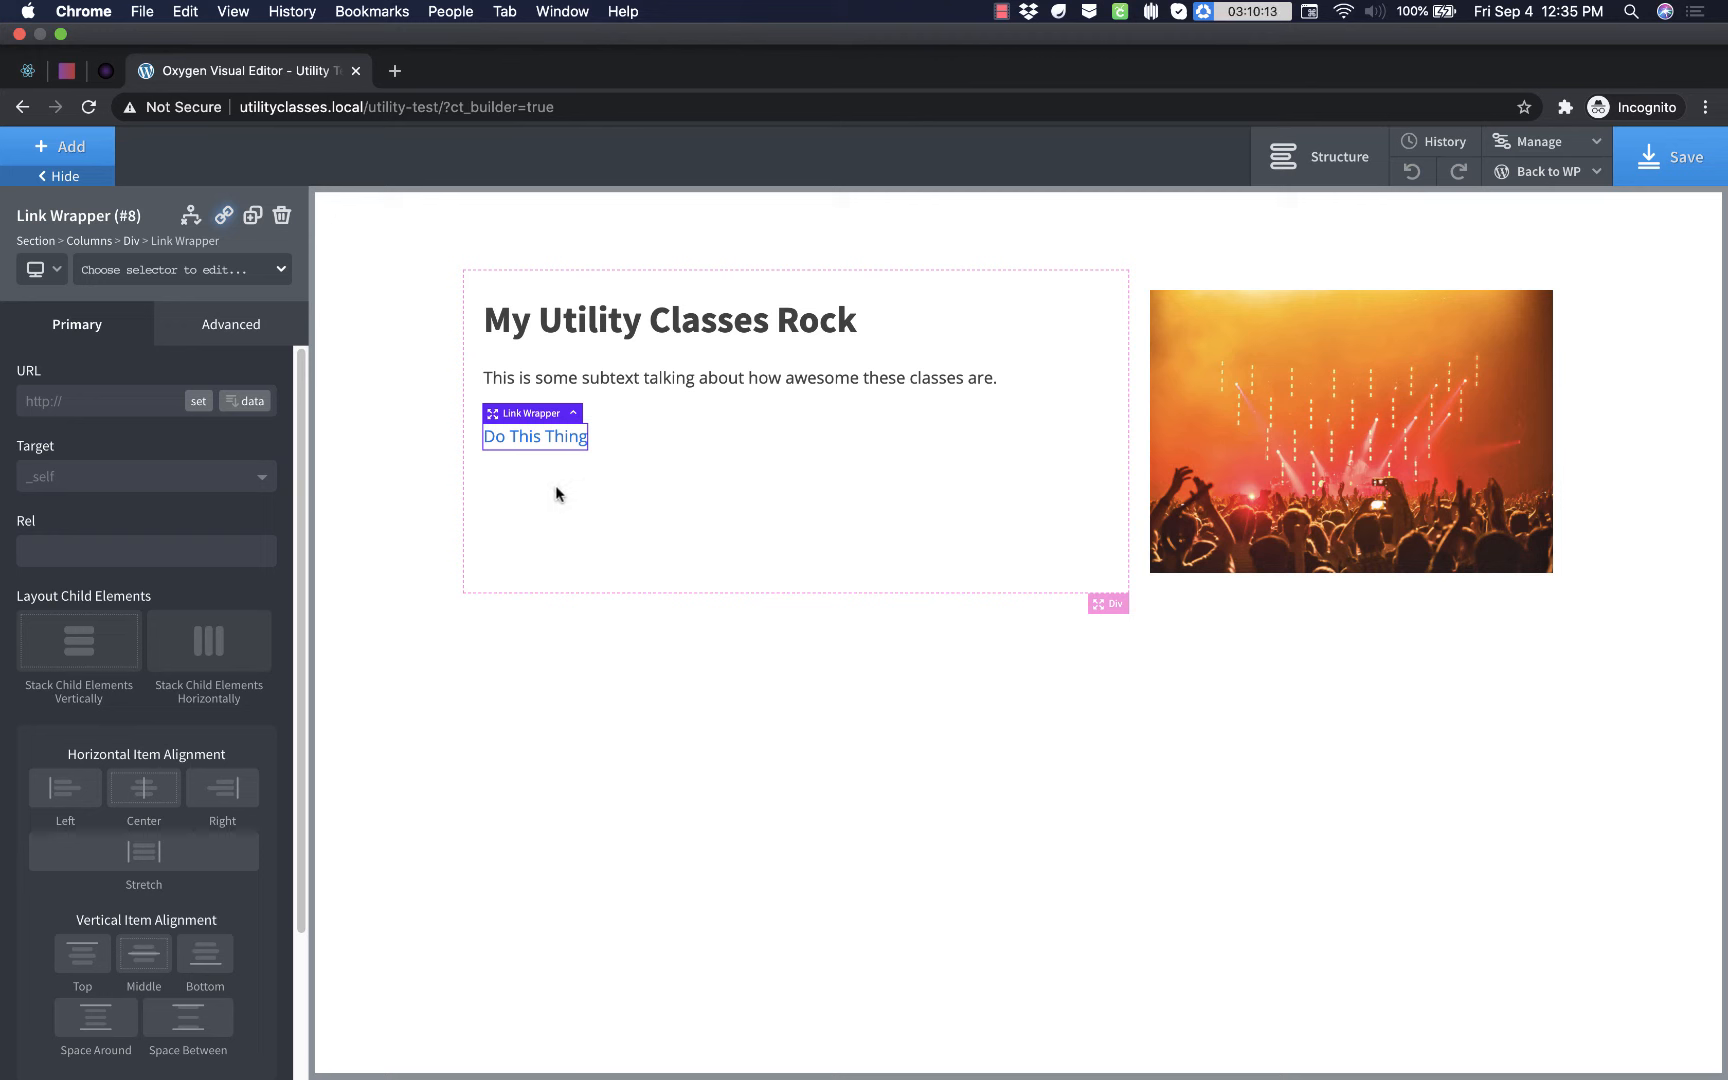
pyautogui.click(172, 270)
pyautogui.write('button')
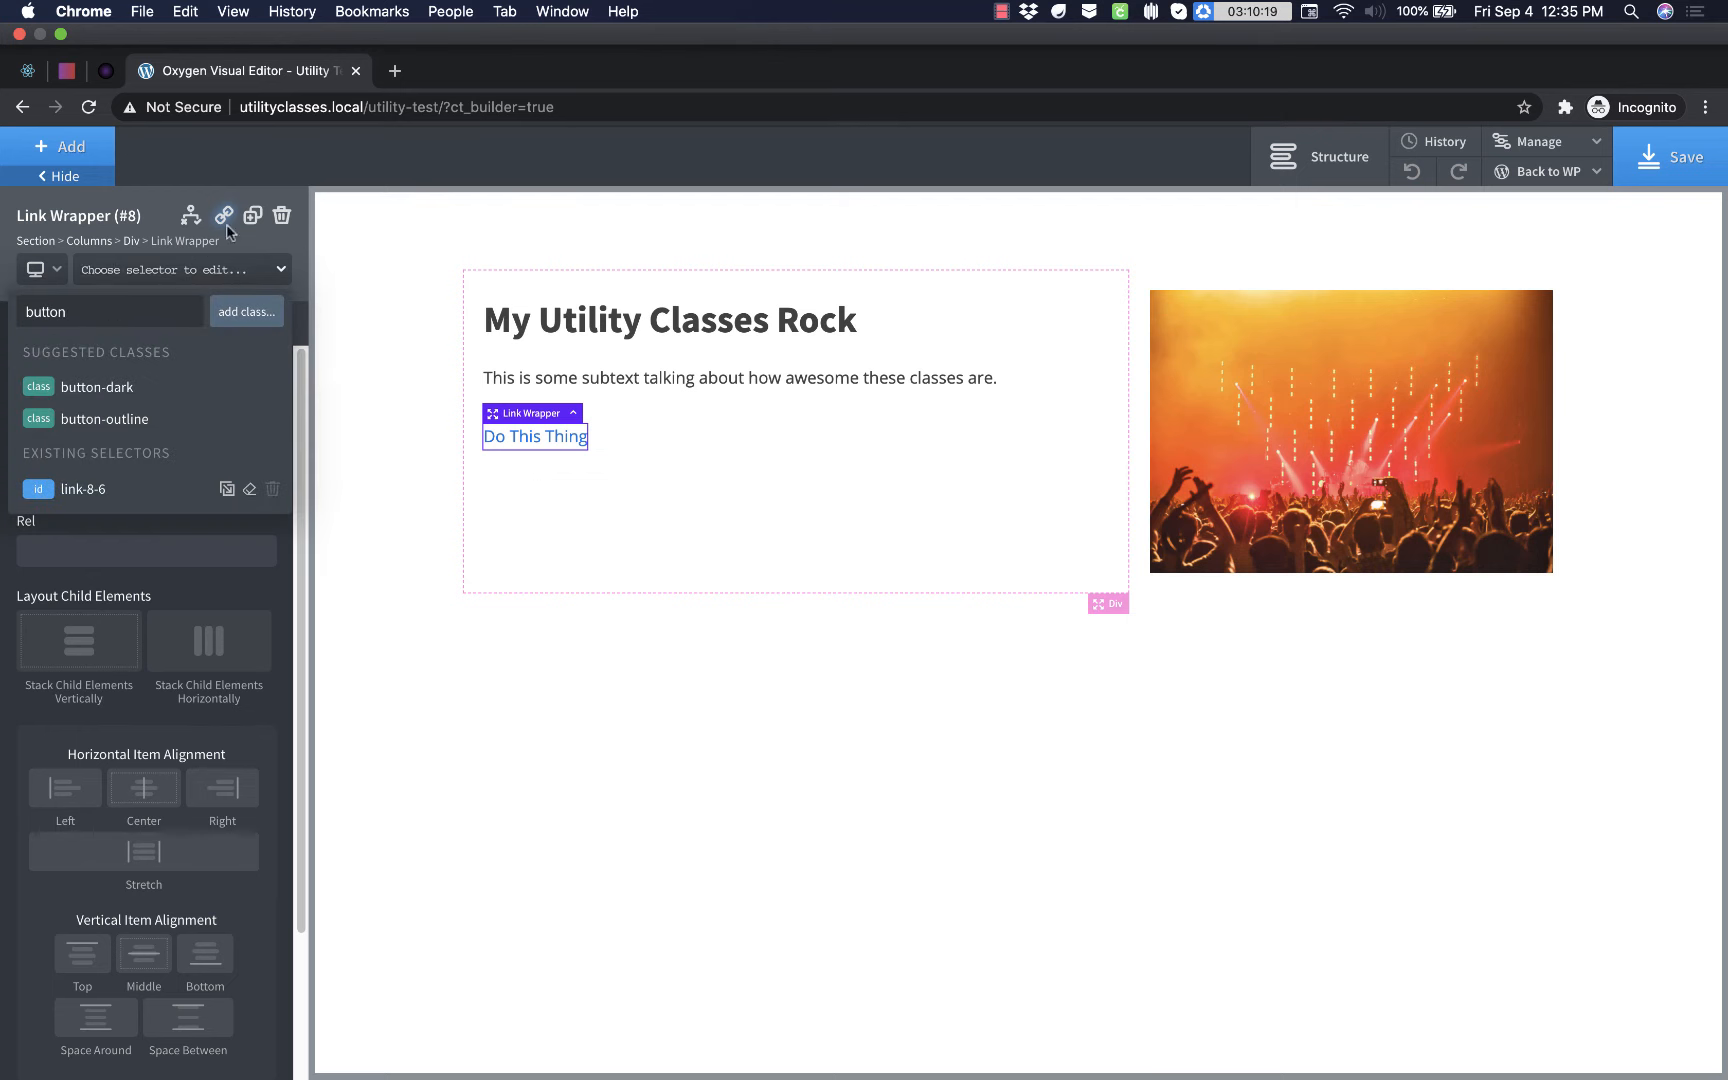
pyautogui.click(118, 387)
pyautogui.click(175, 272)
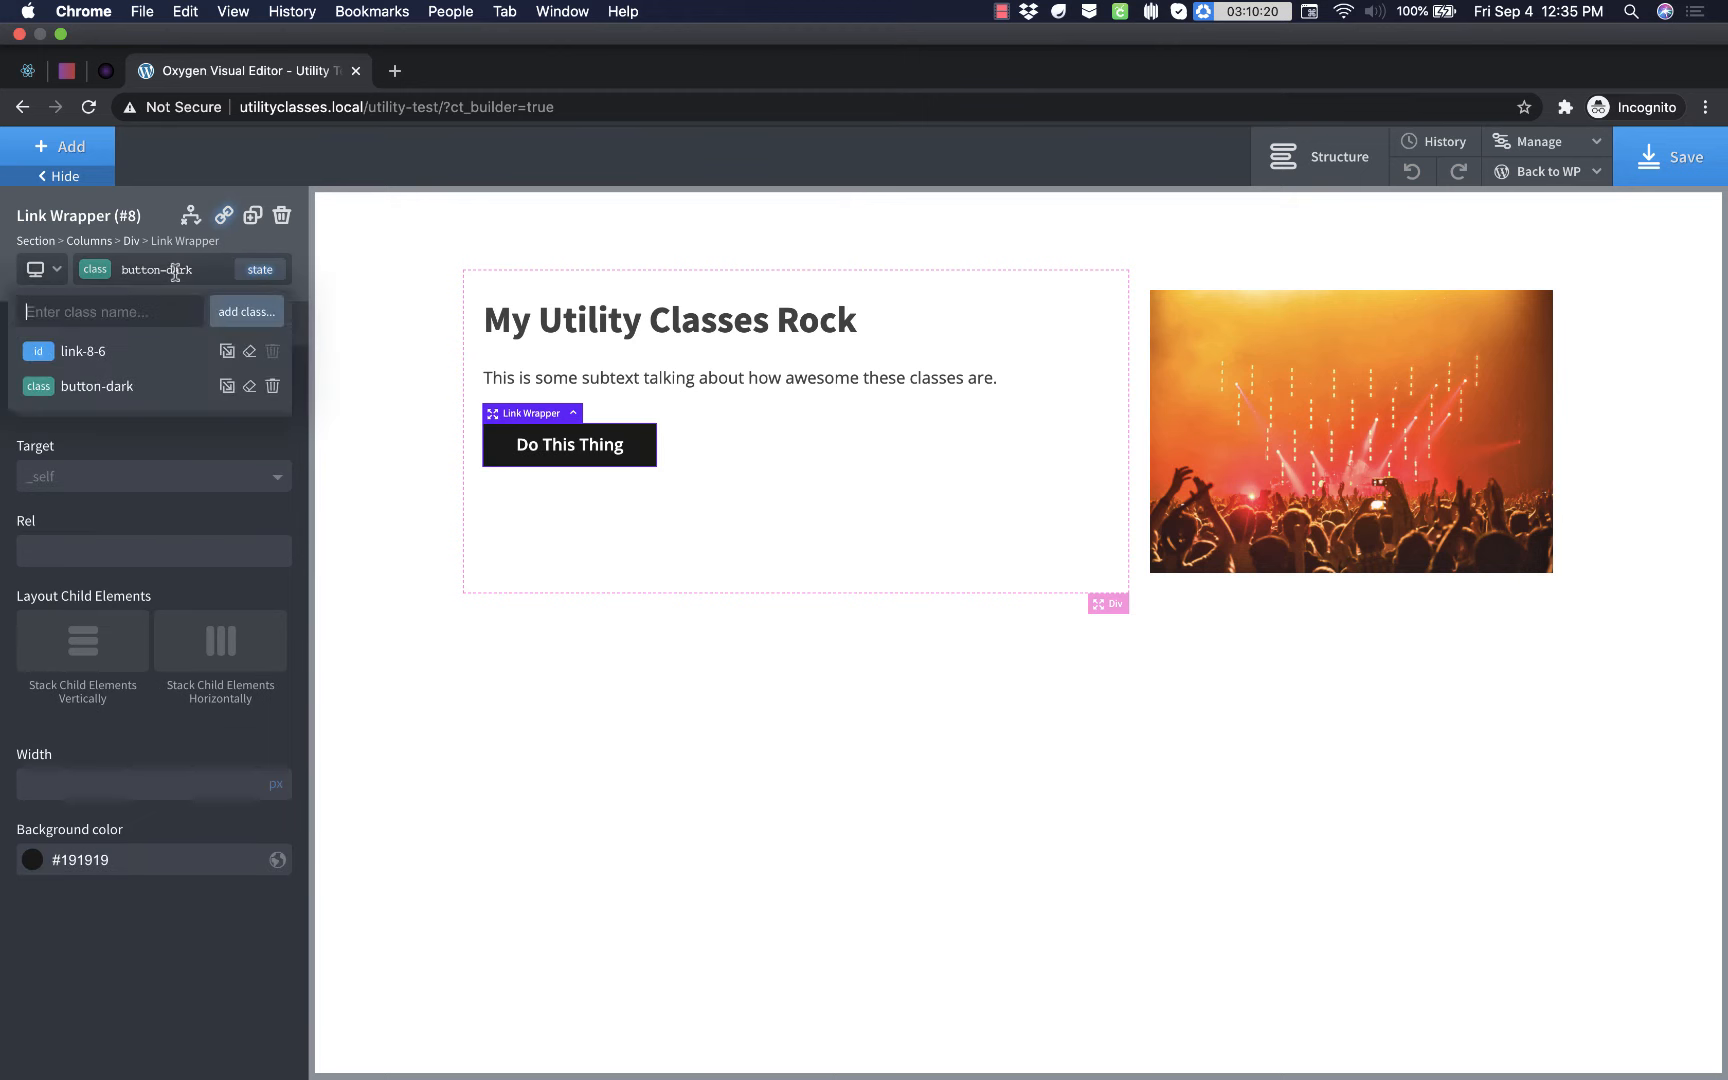
pyautogui.write('gradien')
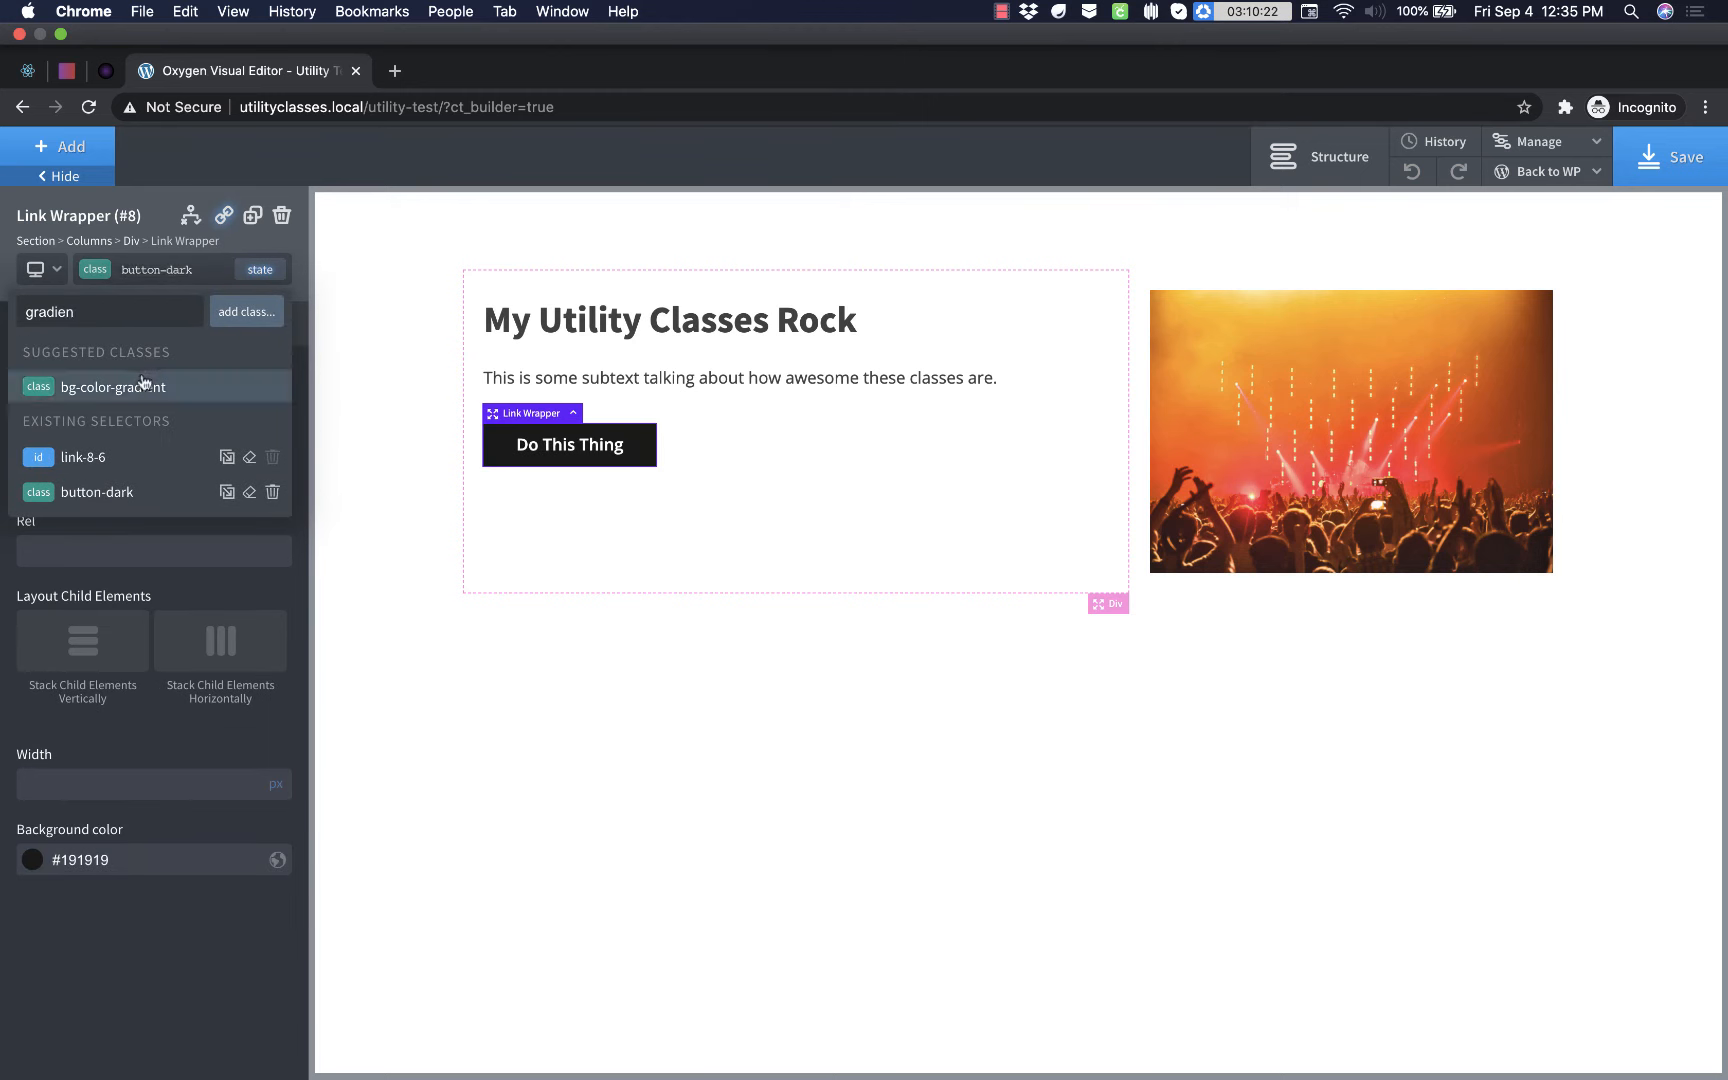
pyautogui.click(143, 385)
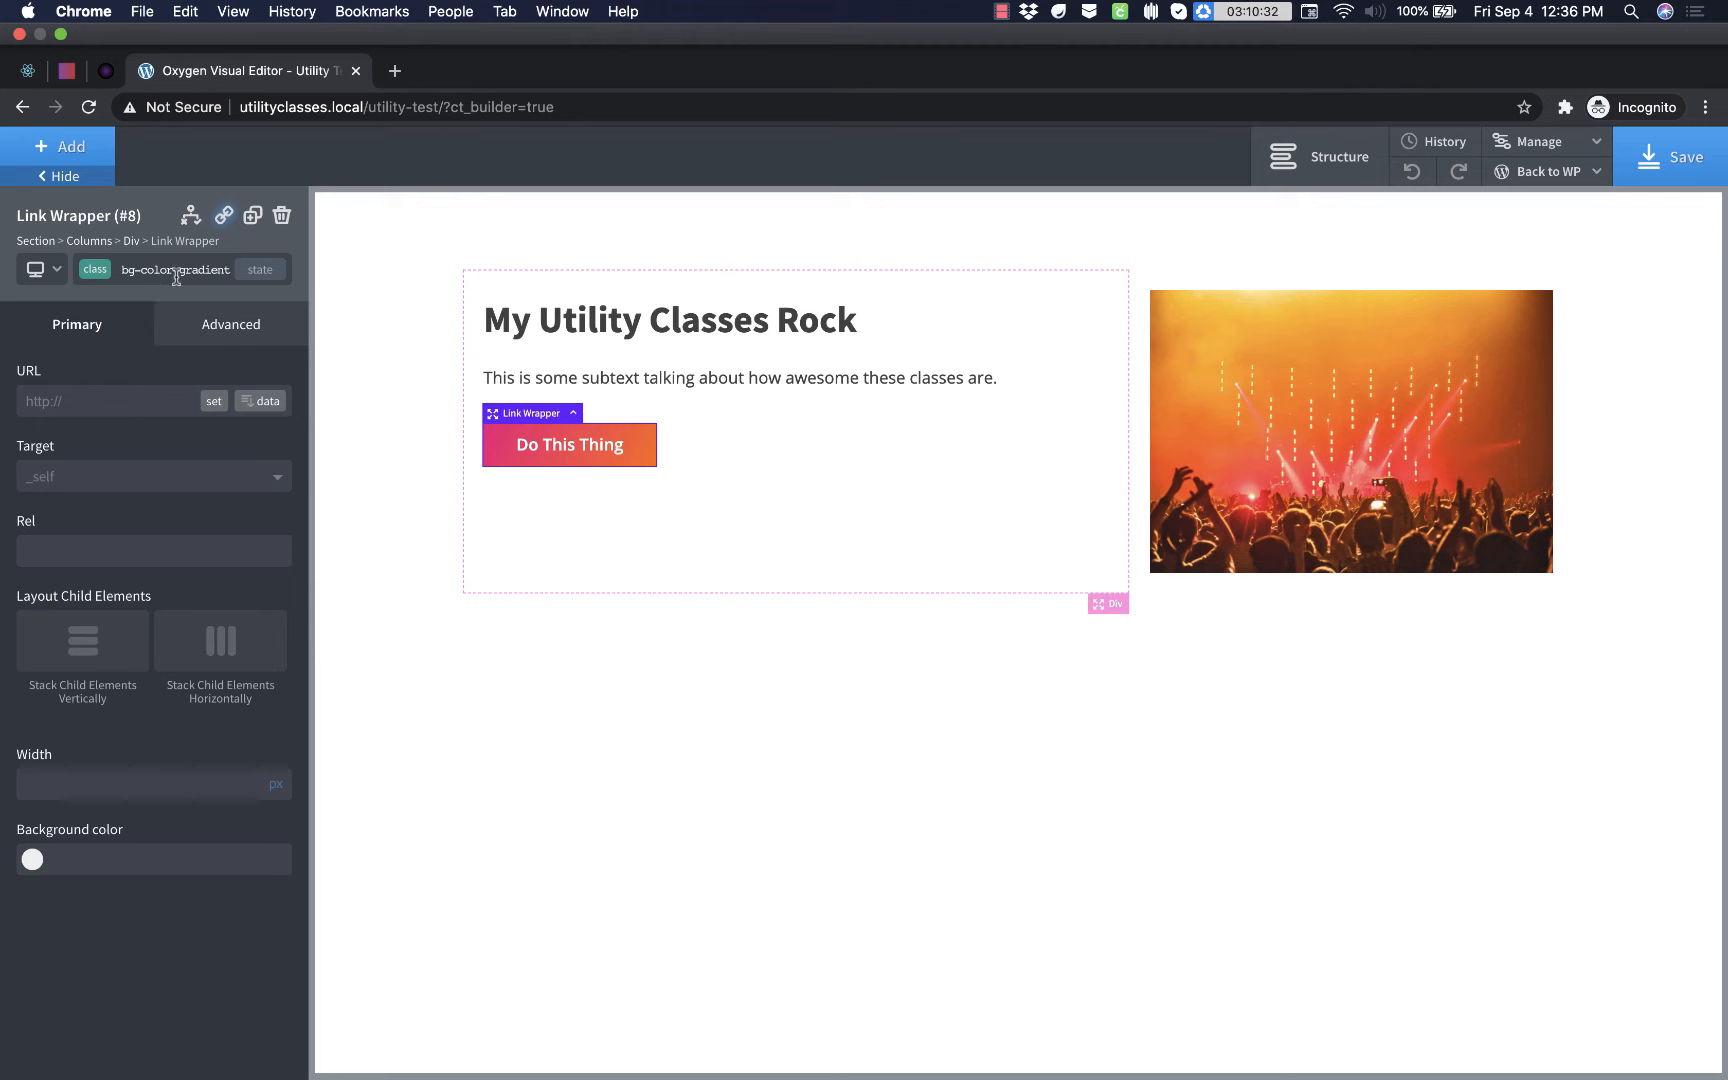
# - Apply the existing rounded-corners and box-shadow classes to the "Do This Thing" link wrapper
pyautogui.click(176, 277)
pyautogui.write('rounded')
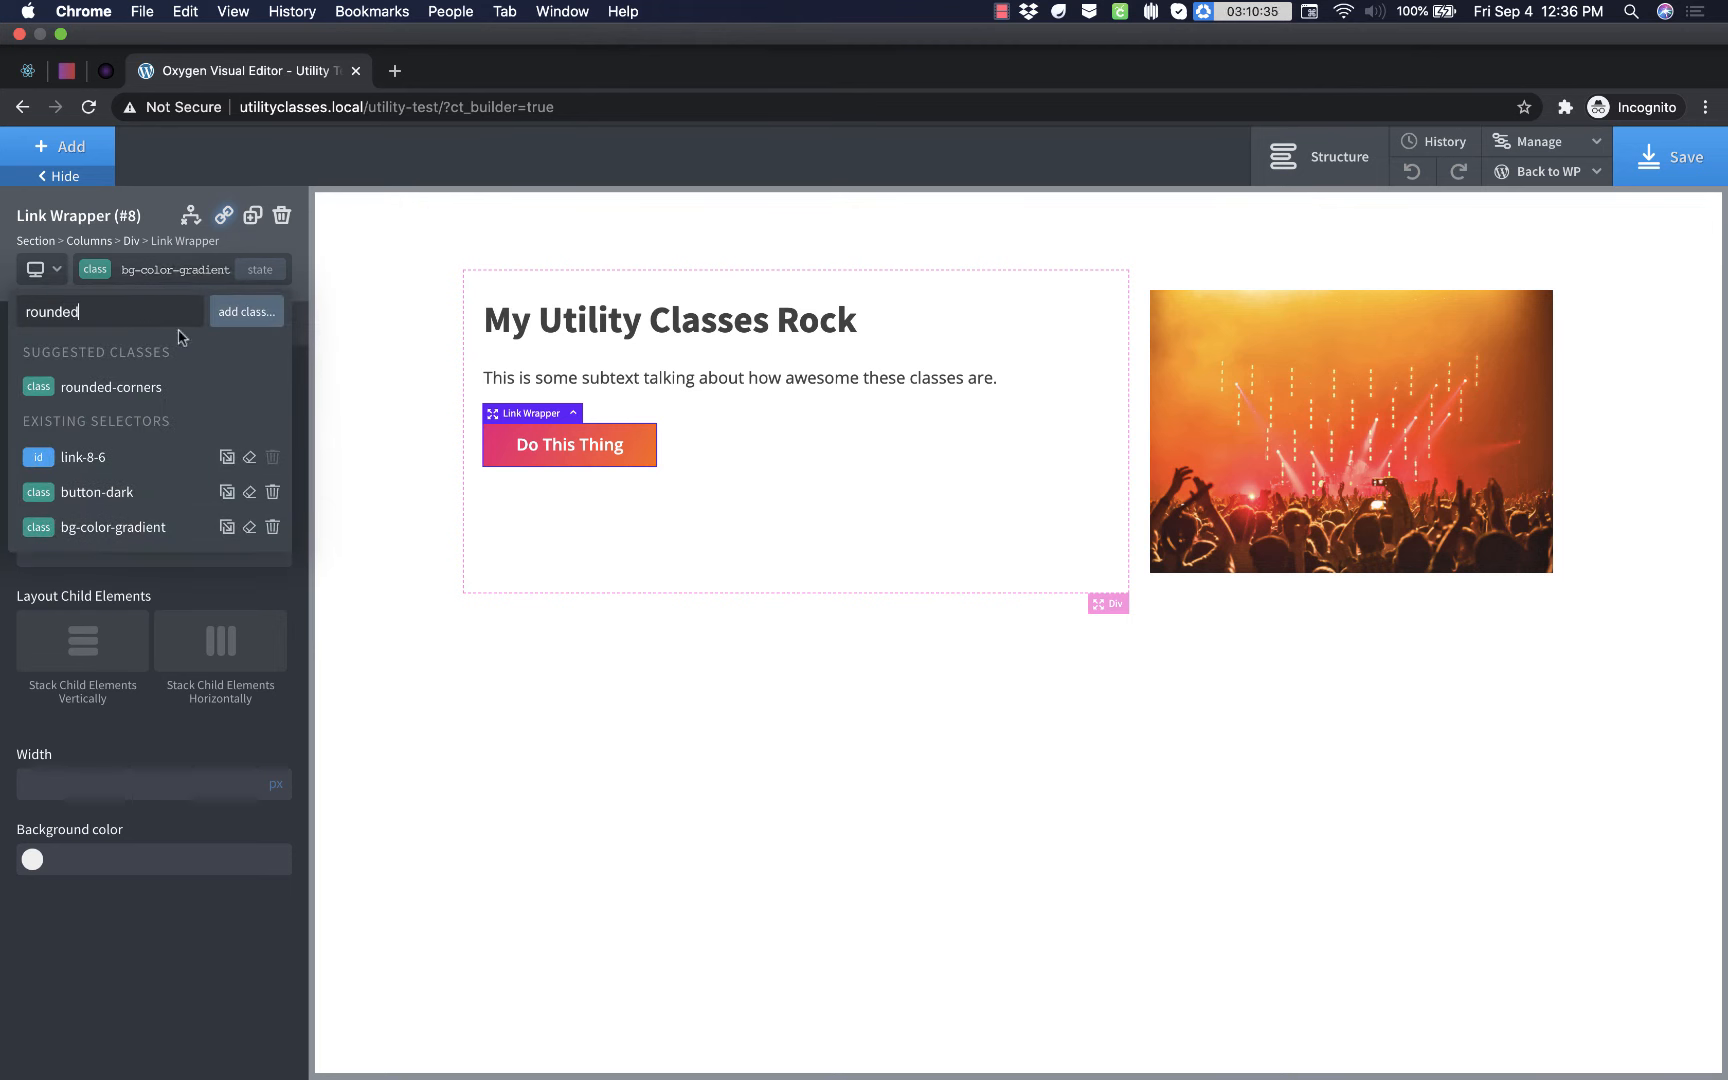
pyautogui.click(150, 386)
pyautogui.click(149, 268)
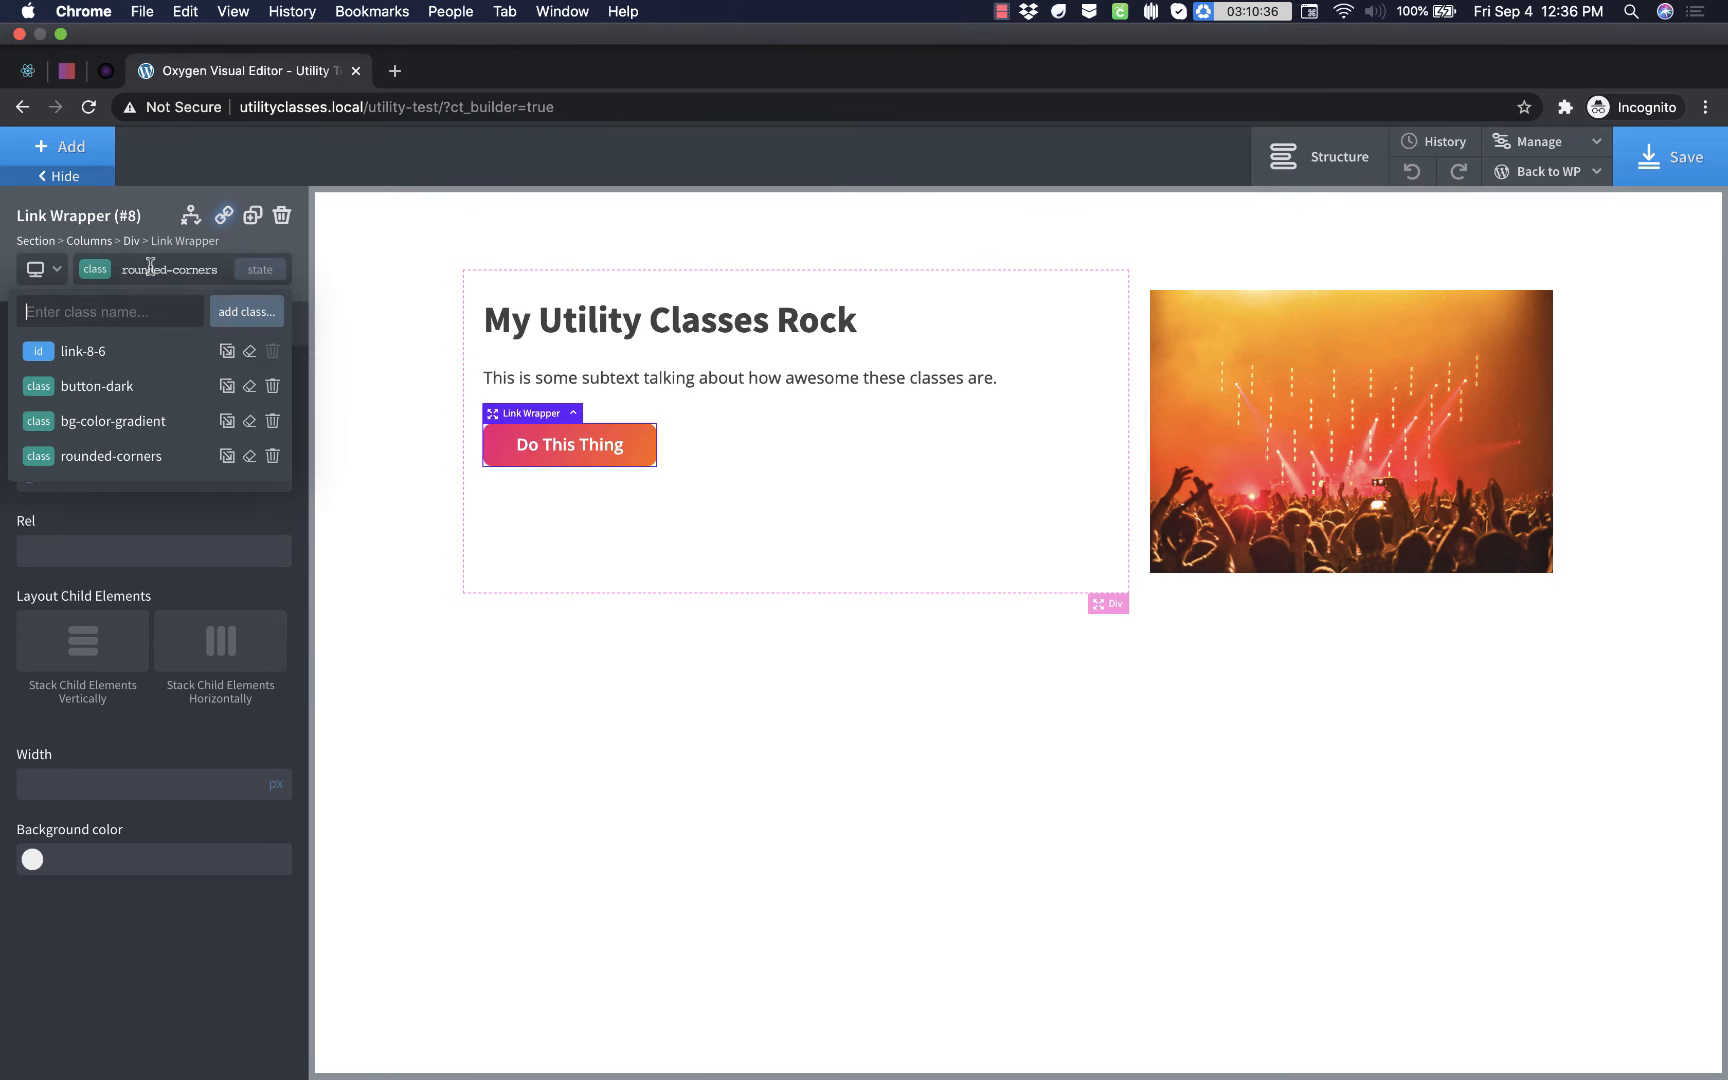
pyautogui.write('box')
pyautogui.click(112, 396)
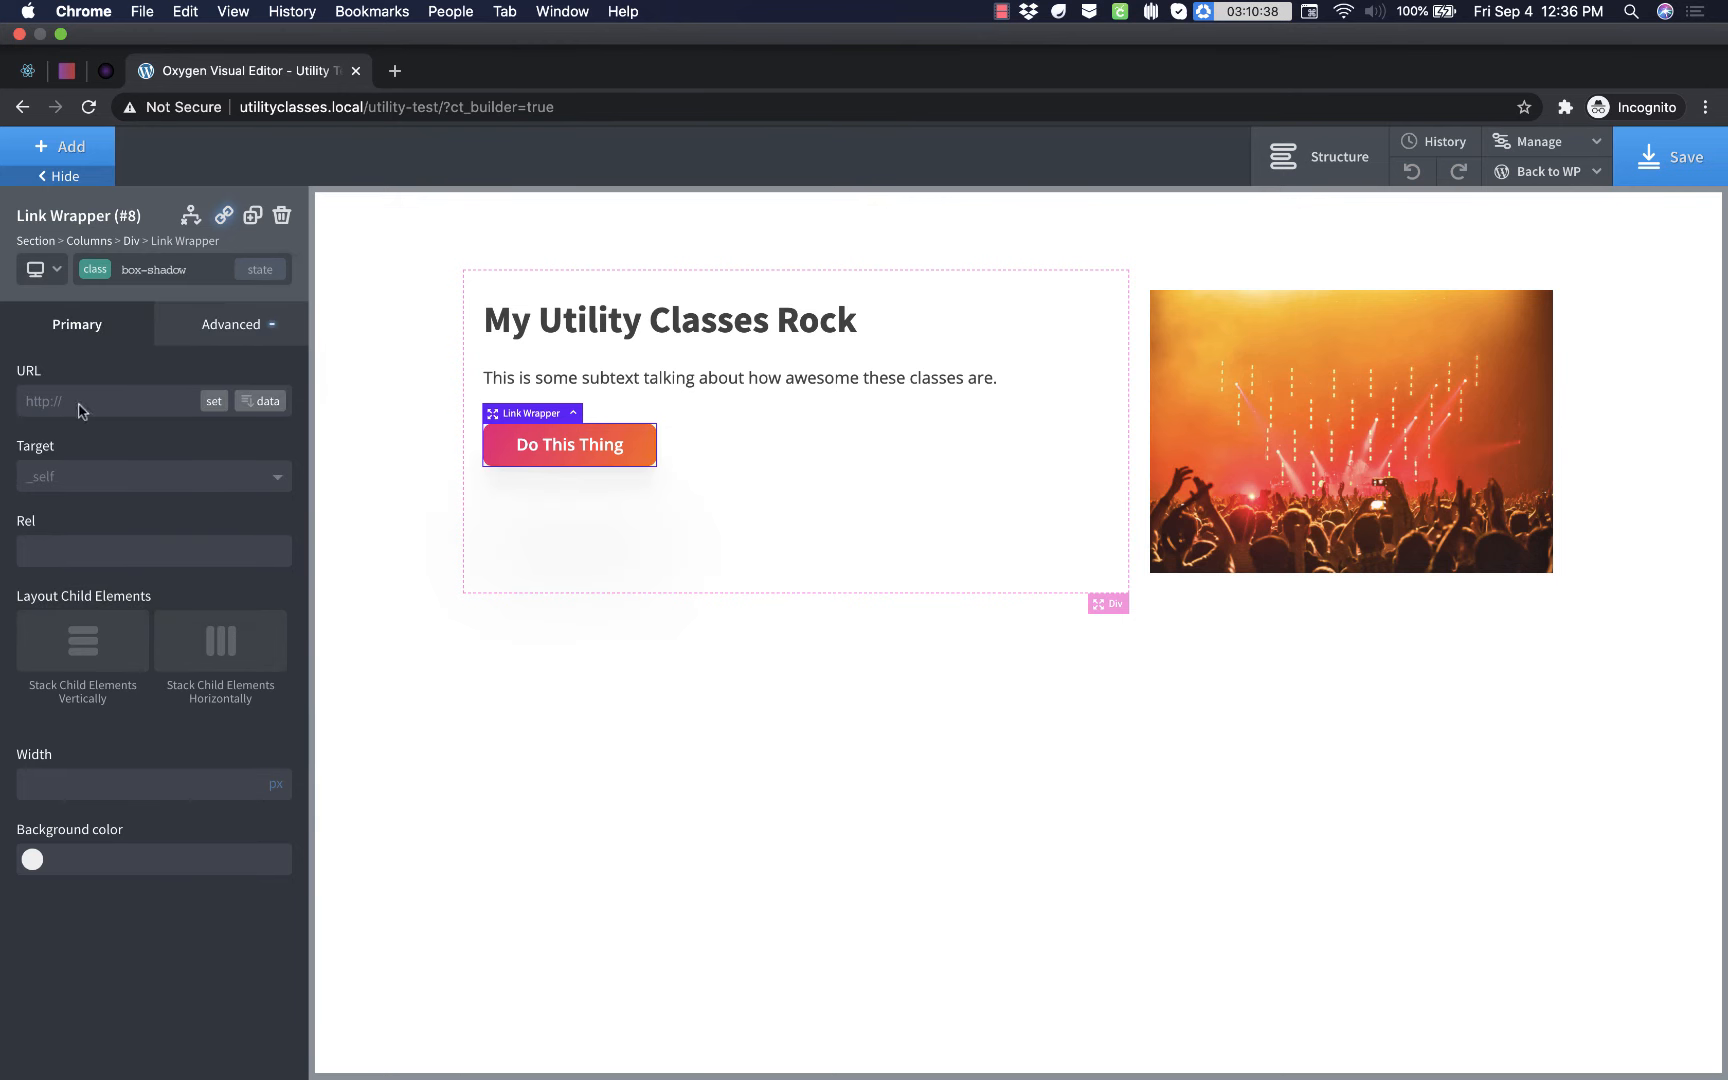
pyautogui.click(830, 508)
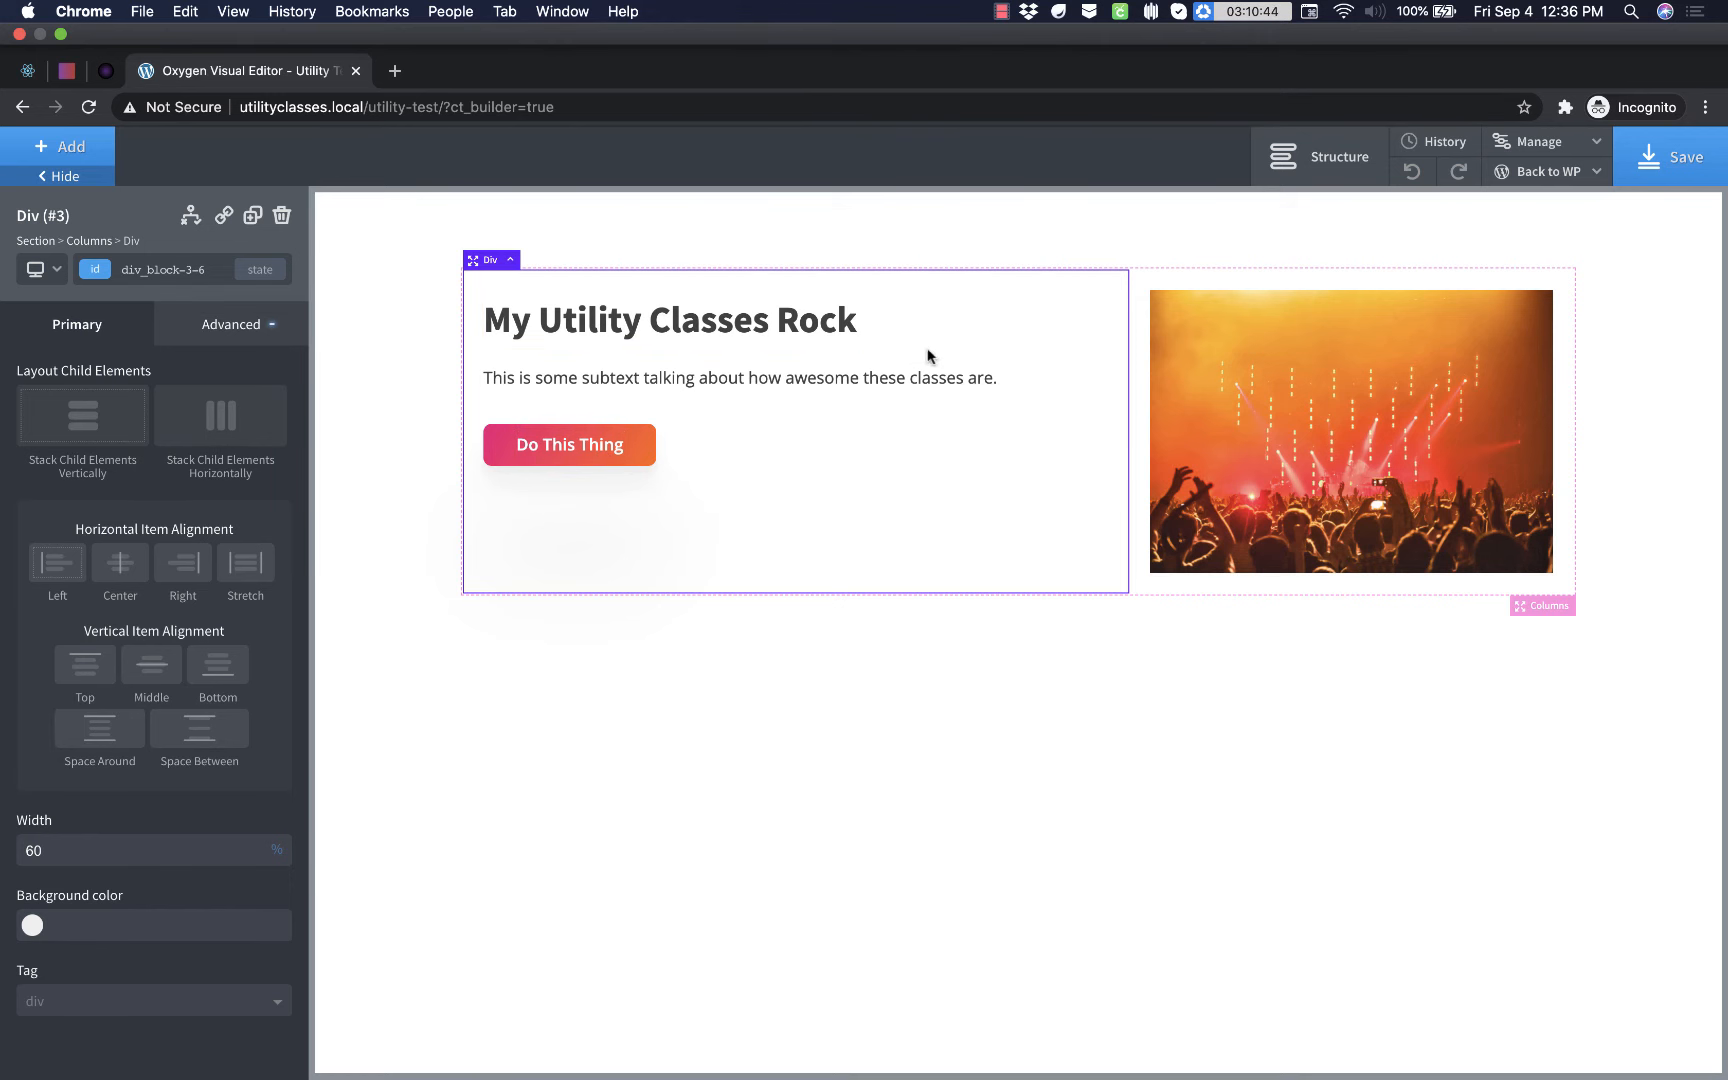
# - Set the H1 line height to 1.2 in the global heading styles and close the settings
pyautogui.click(647, 338)
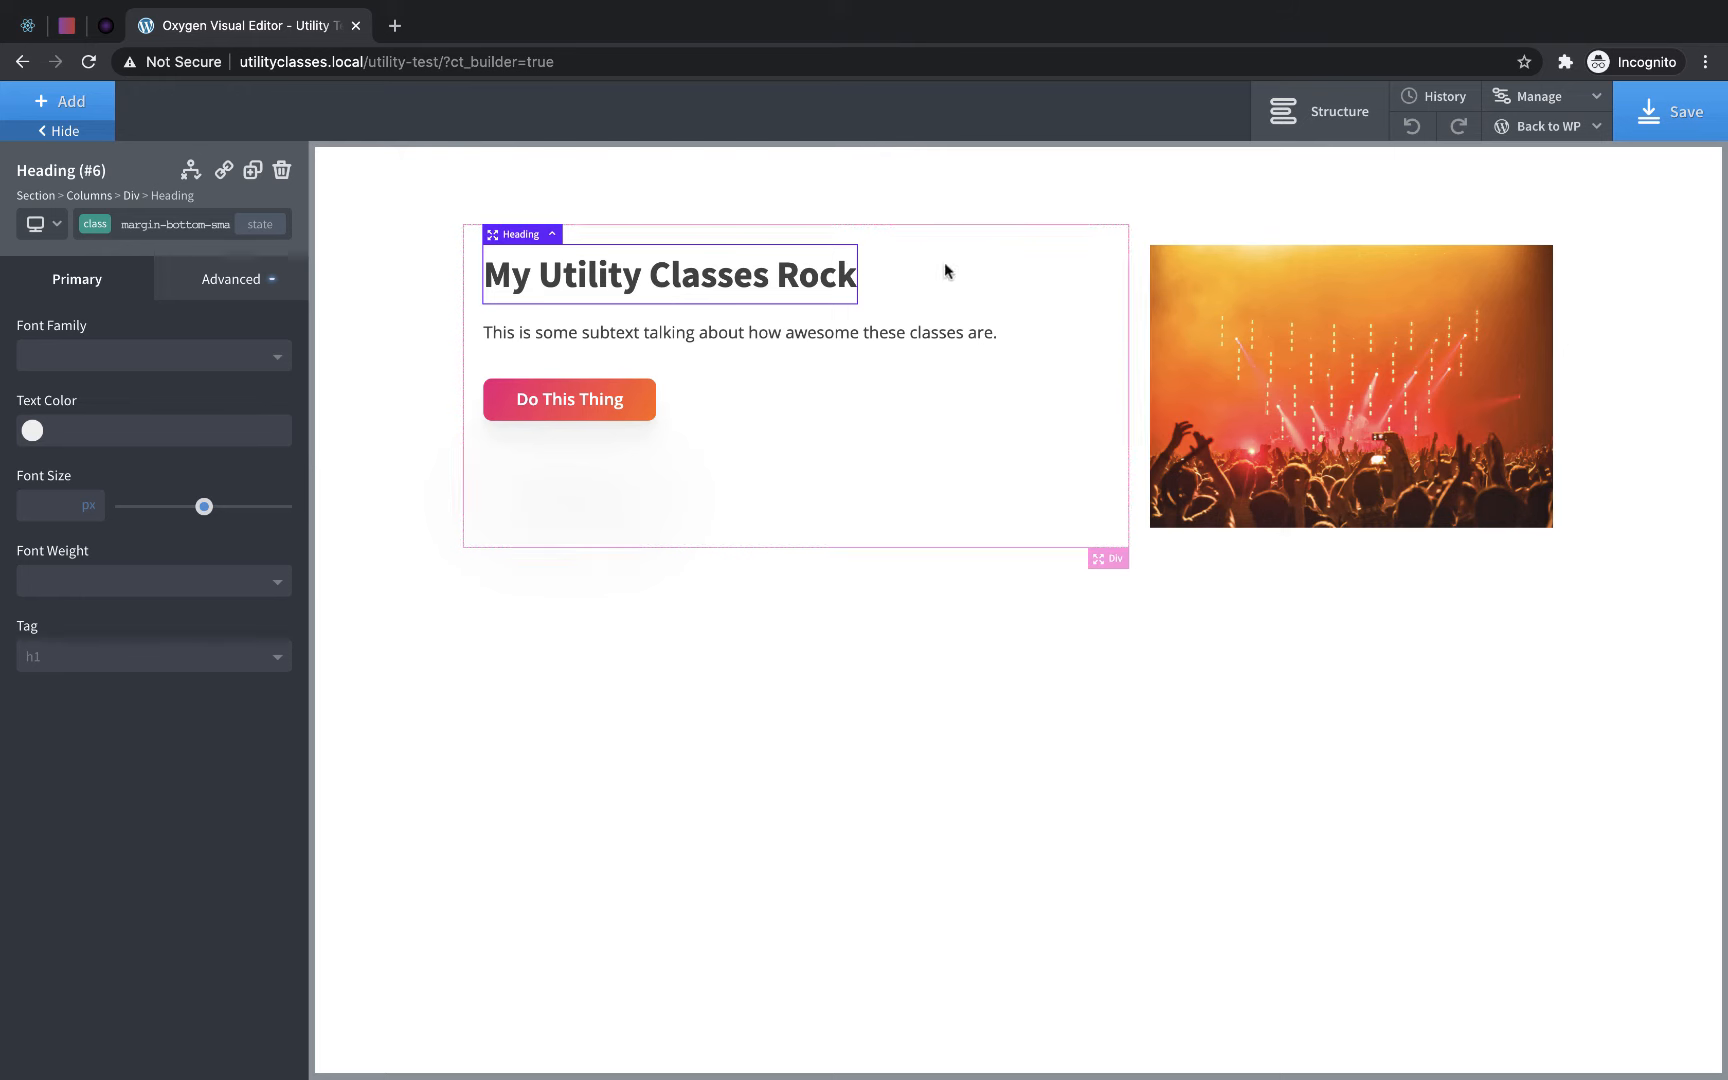
pyautogui.click(1549, 100)
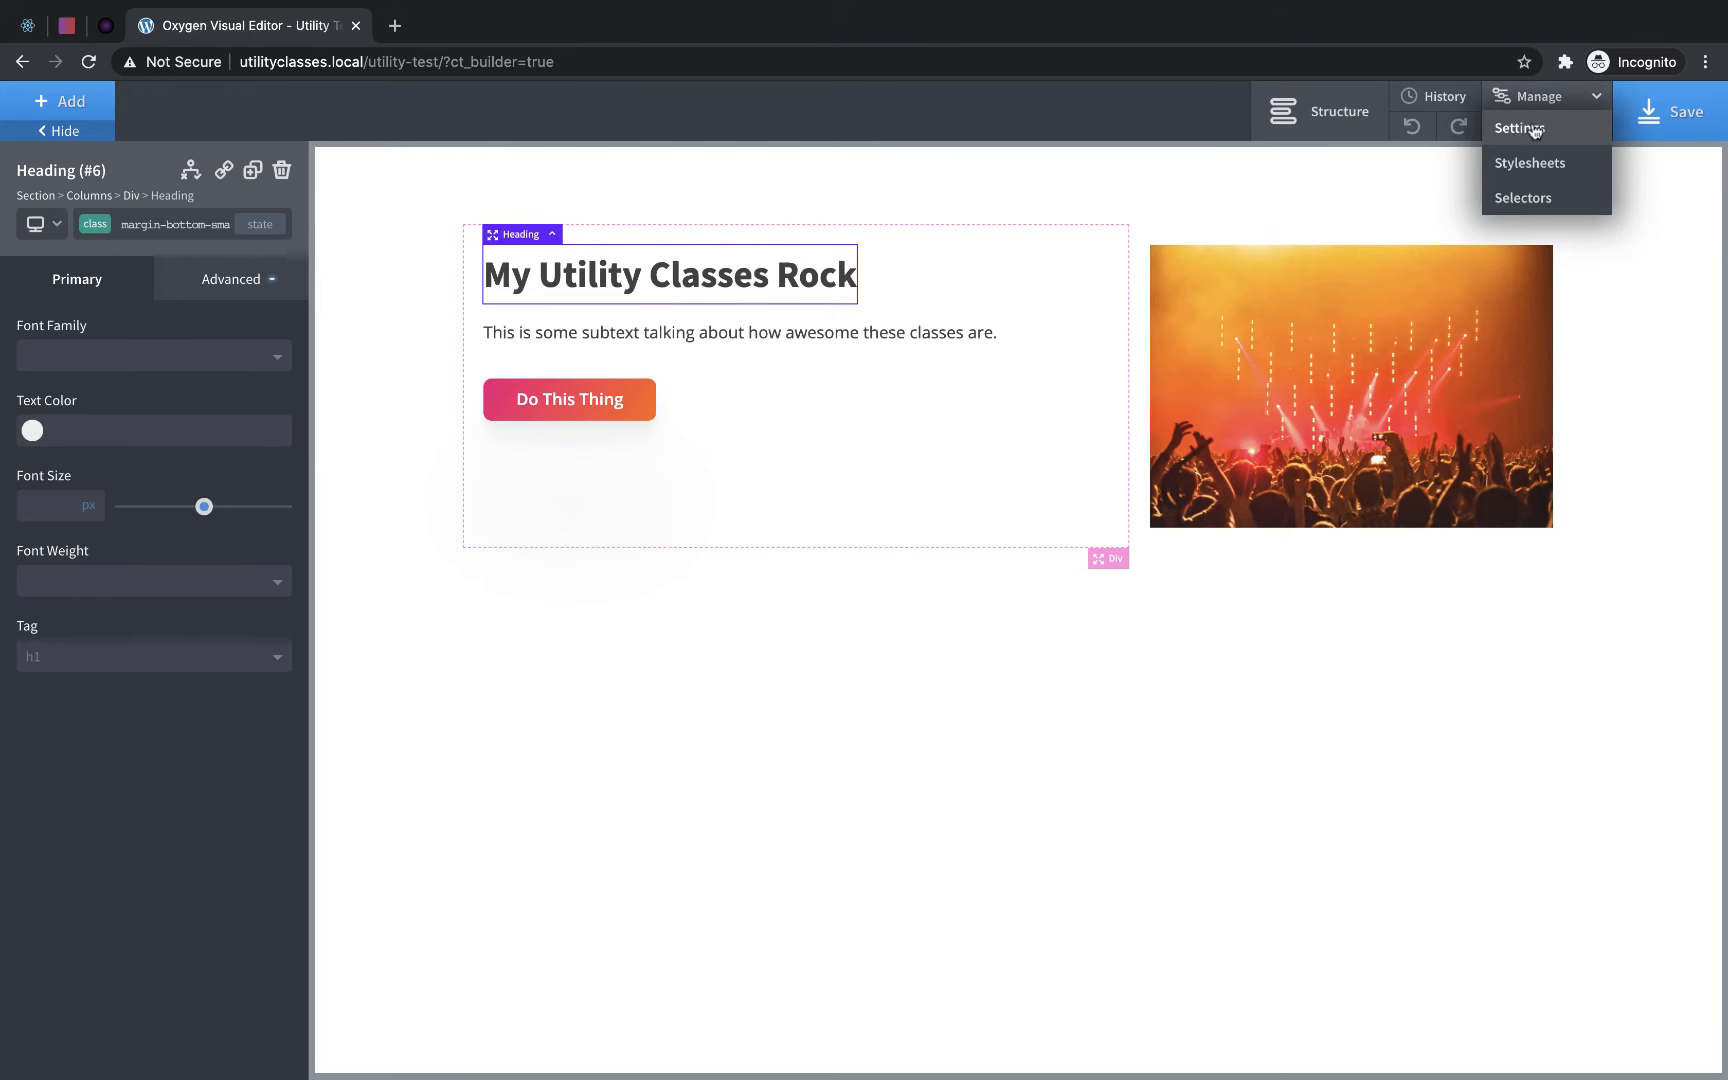
pyautogui.click(1535, 131)
pyautogui.click(1572, 405)
pyautogui.click(1500, 408)
pyautogui.write('1.2')
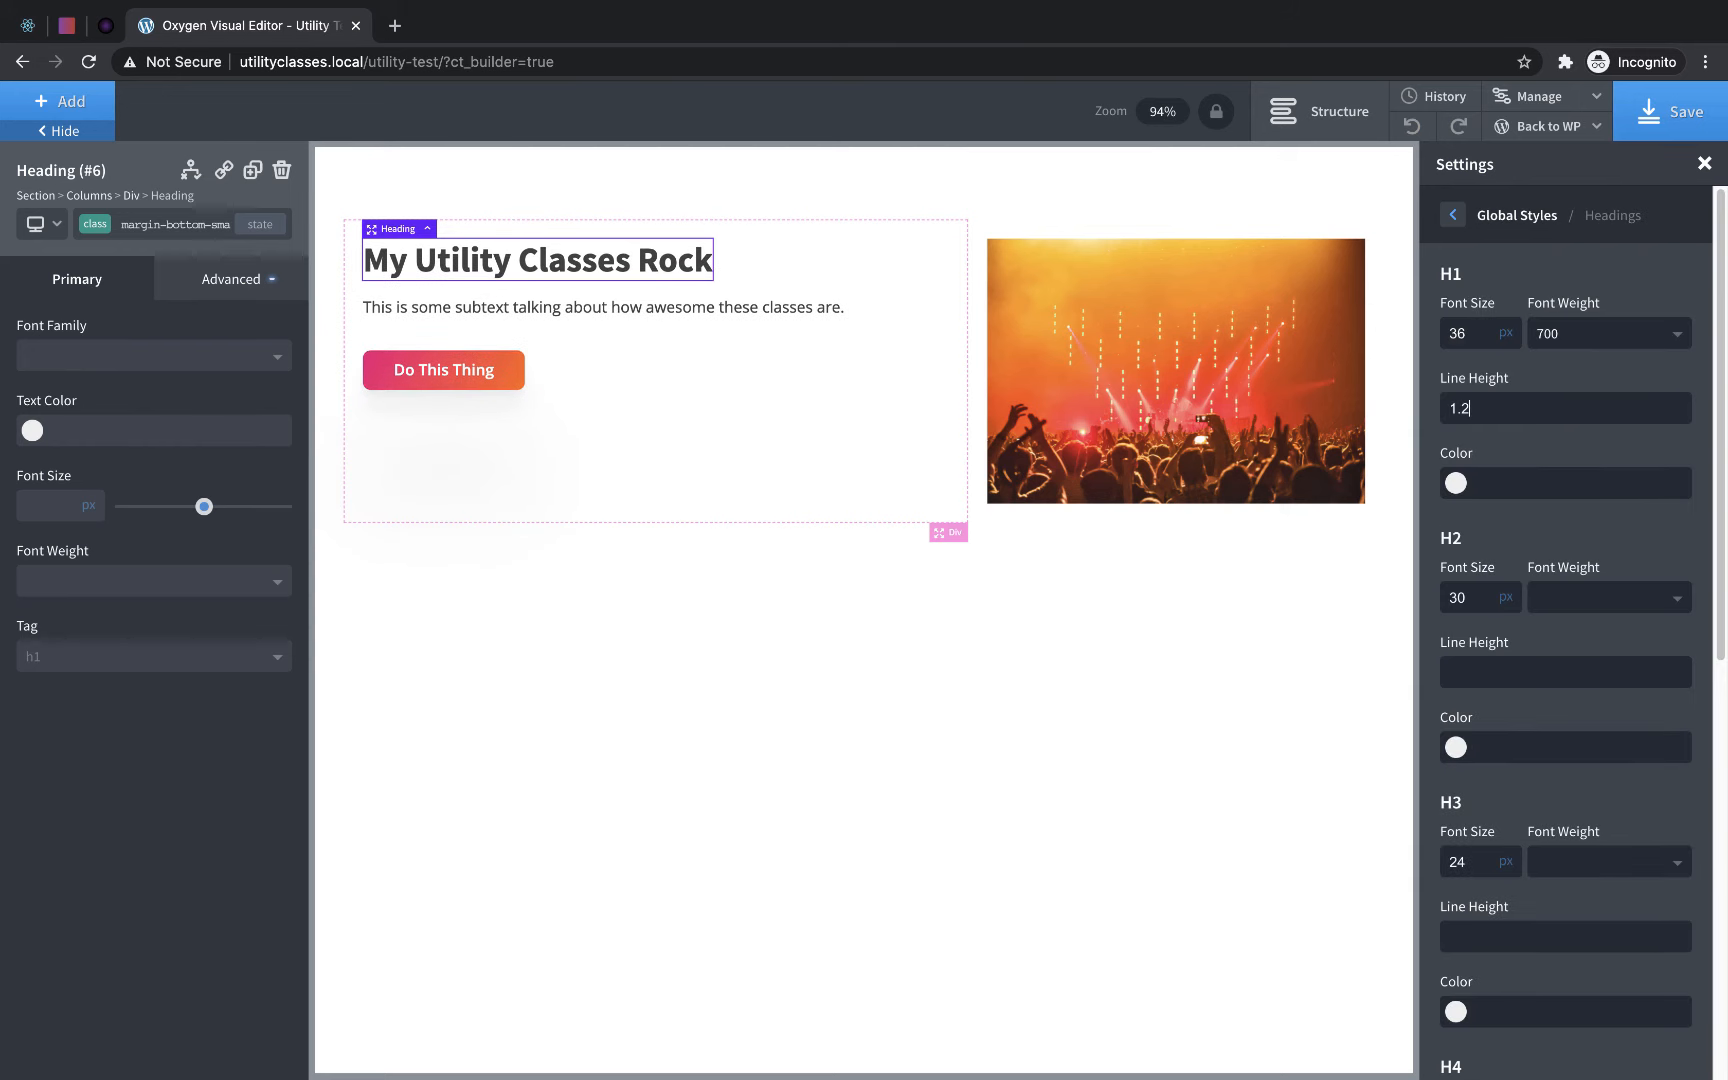
pyautogui.click(1704, 166)
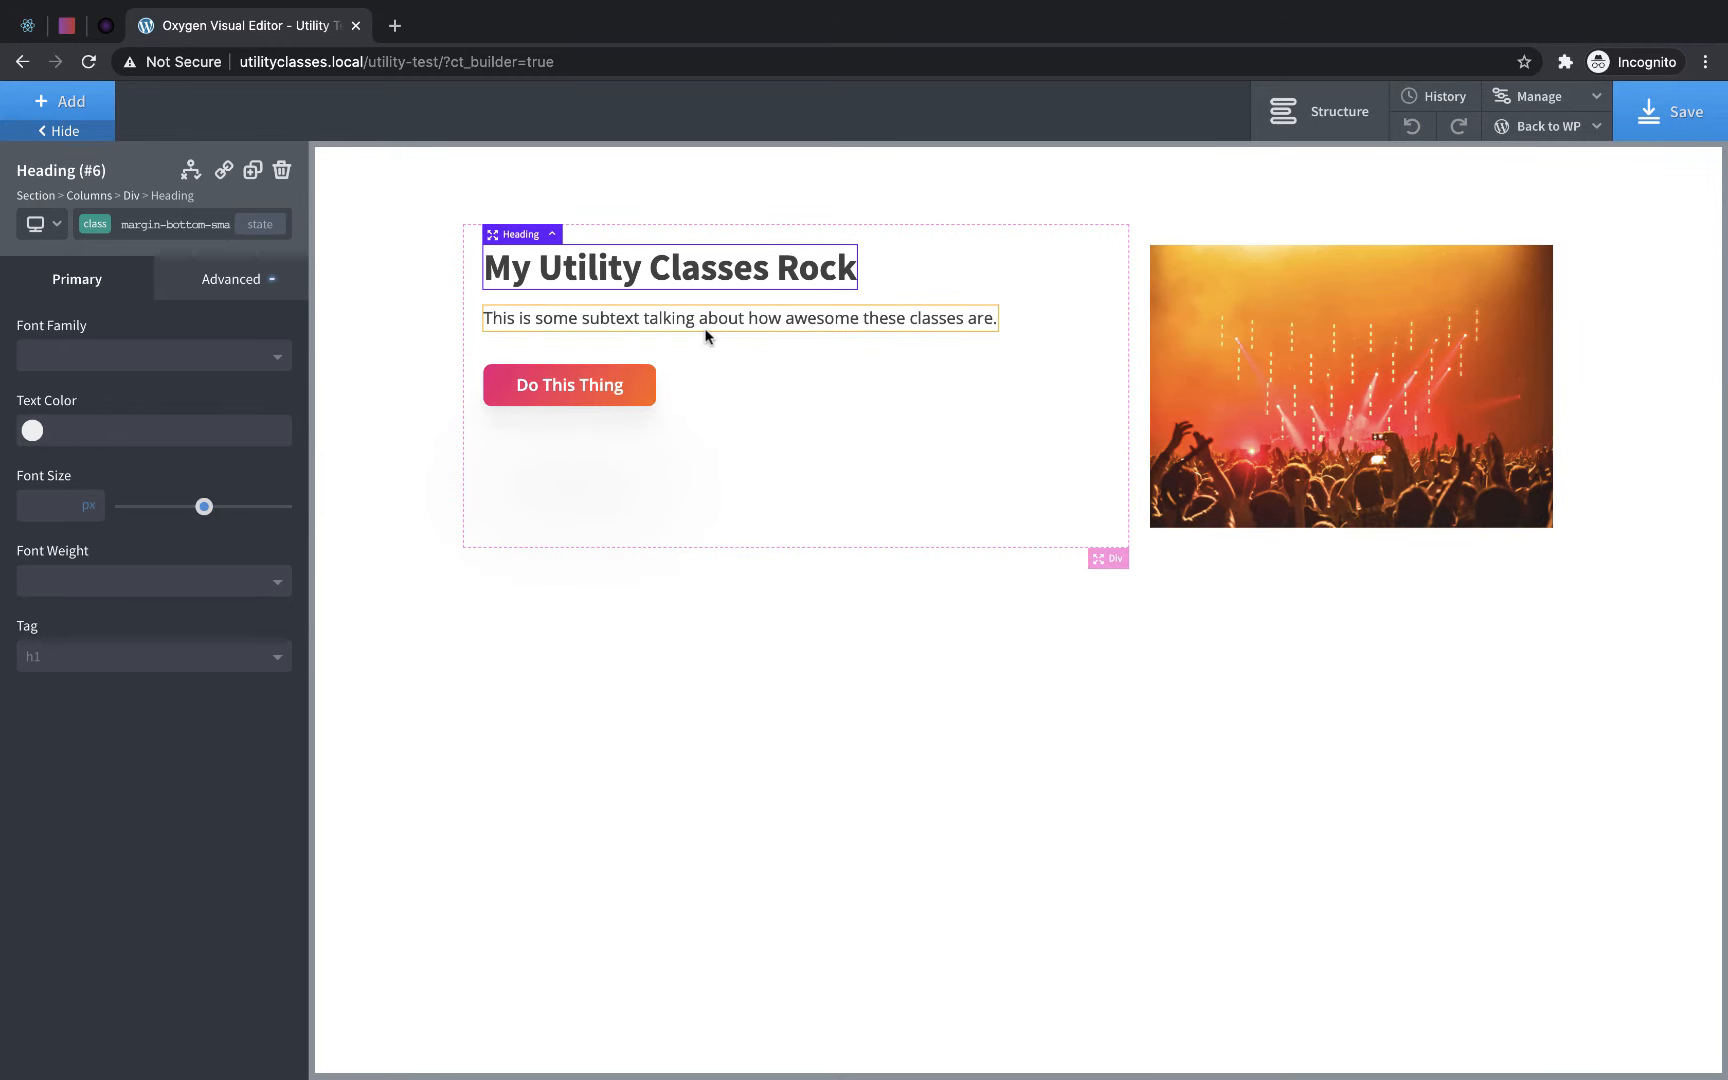
# - Apply the existing rounded-corners and box-shadow classes to the concert image
pyautogui.click(915, 411)
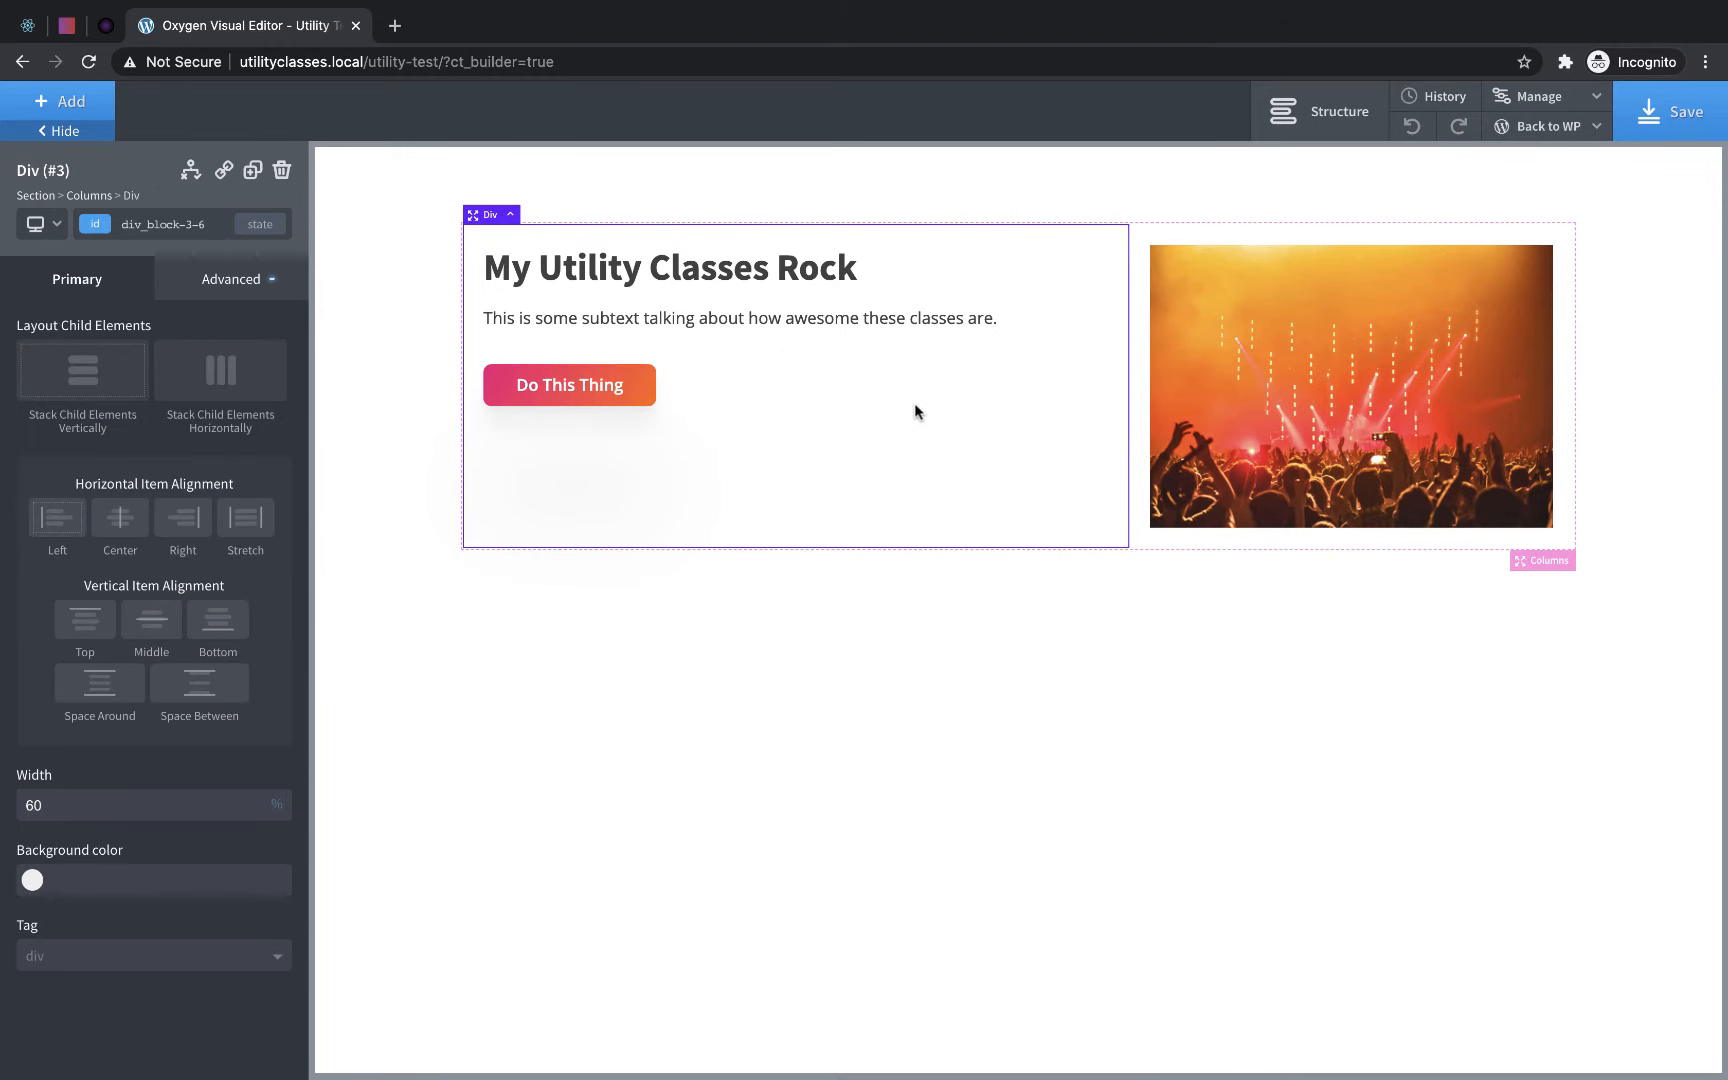
pyautogui.click(1398, 356)
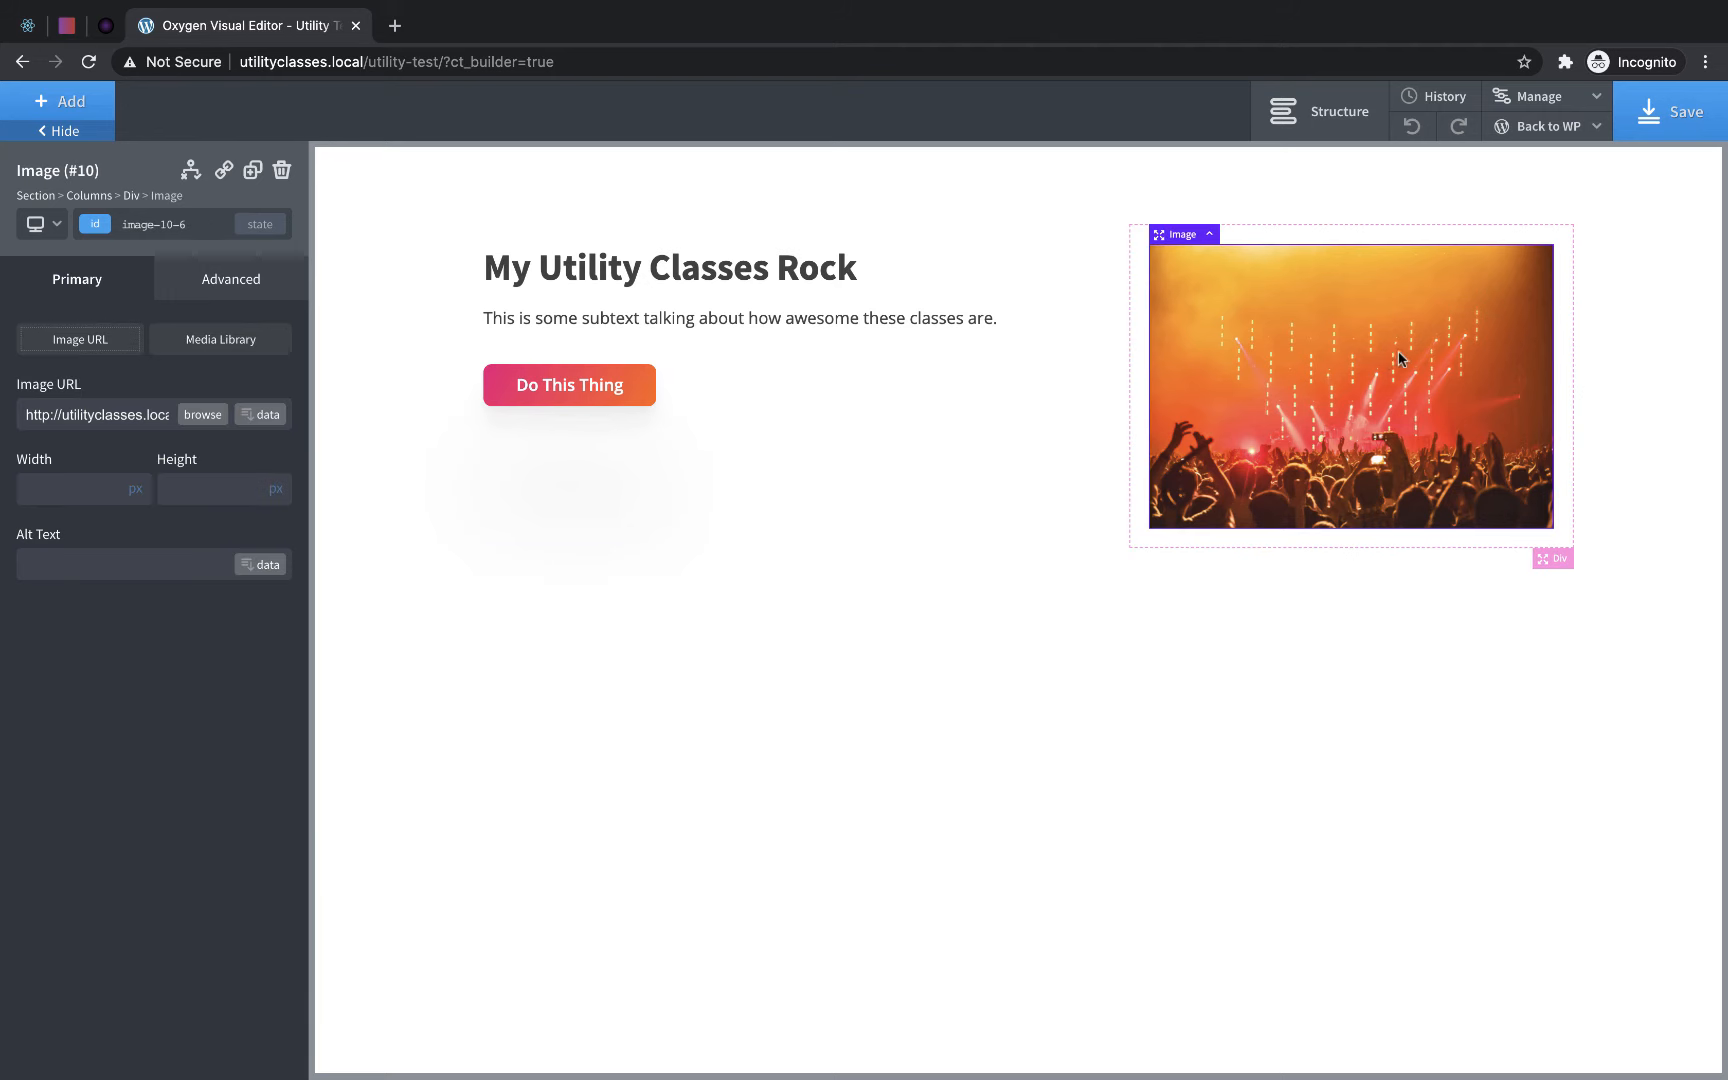
pyautogui.click(148, 225)
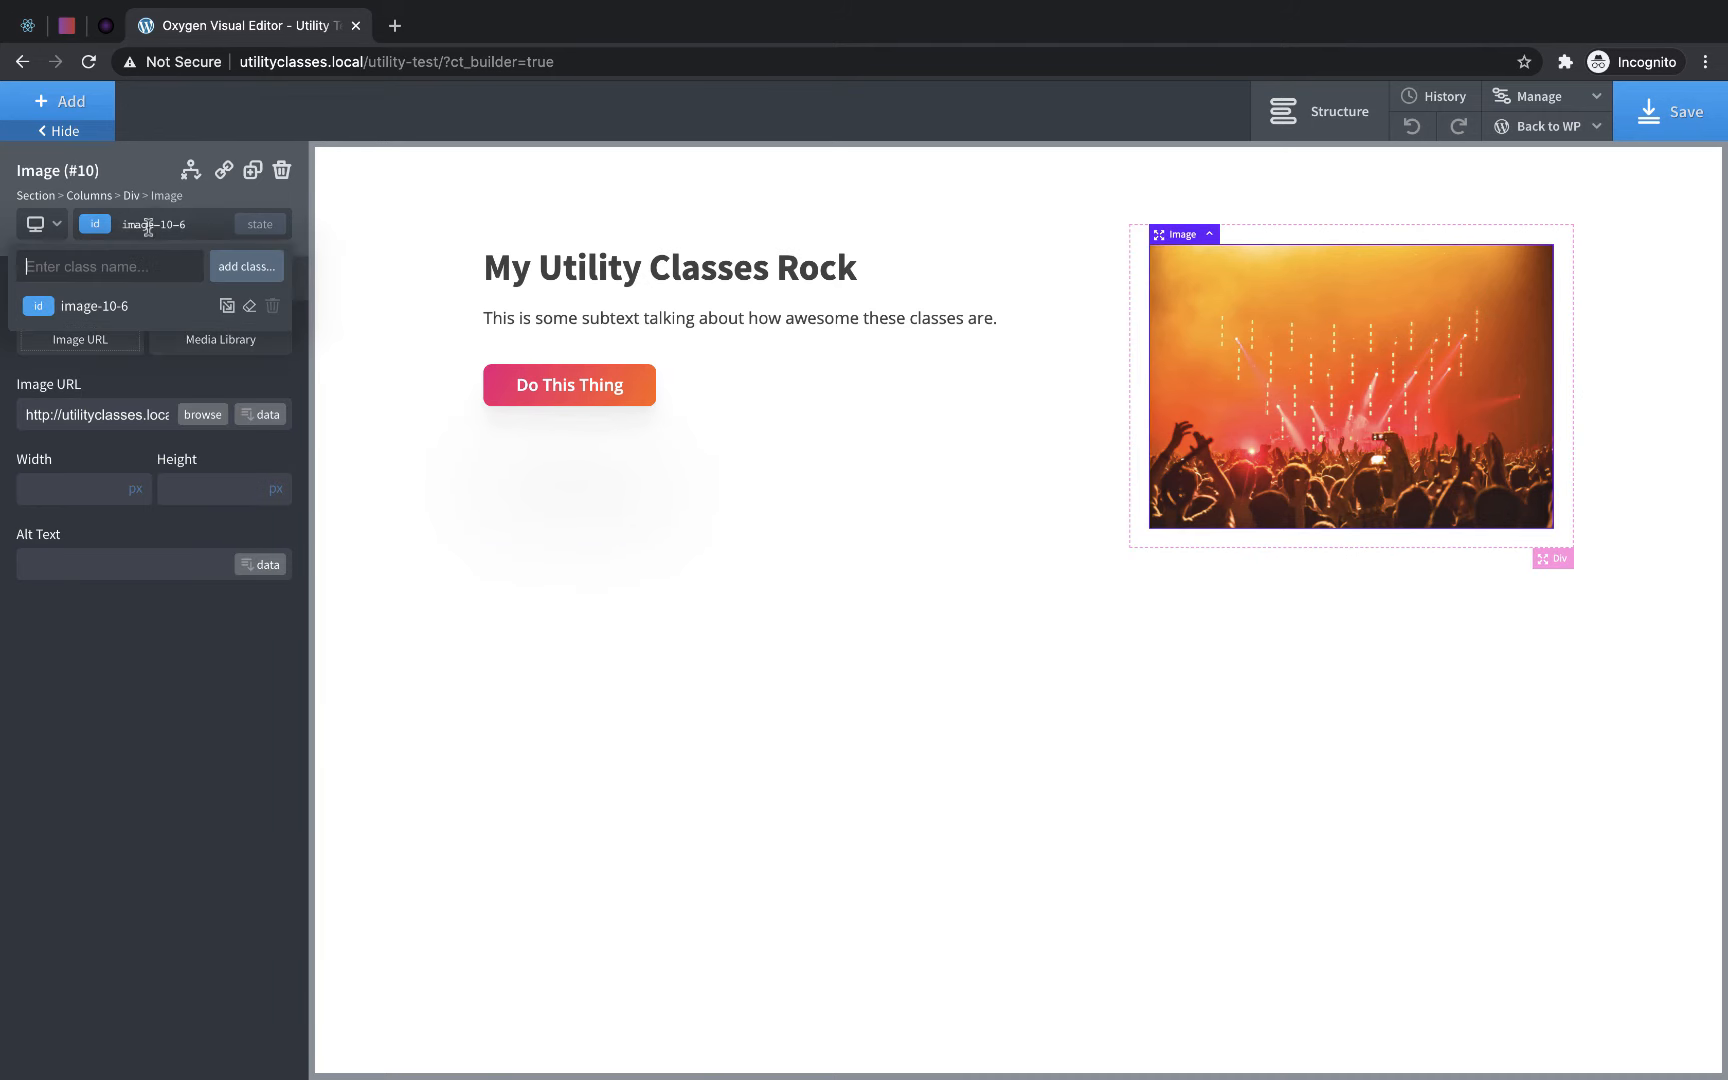
pyautogui.write('round')
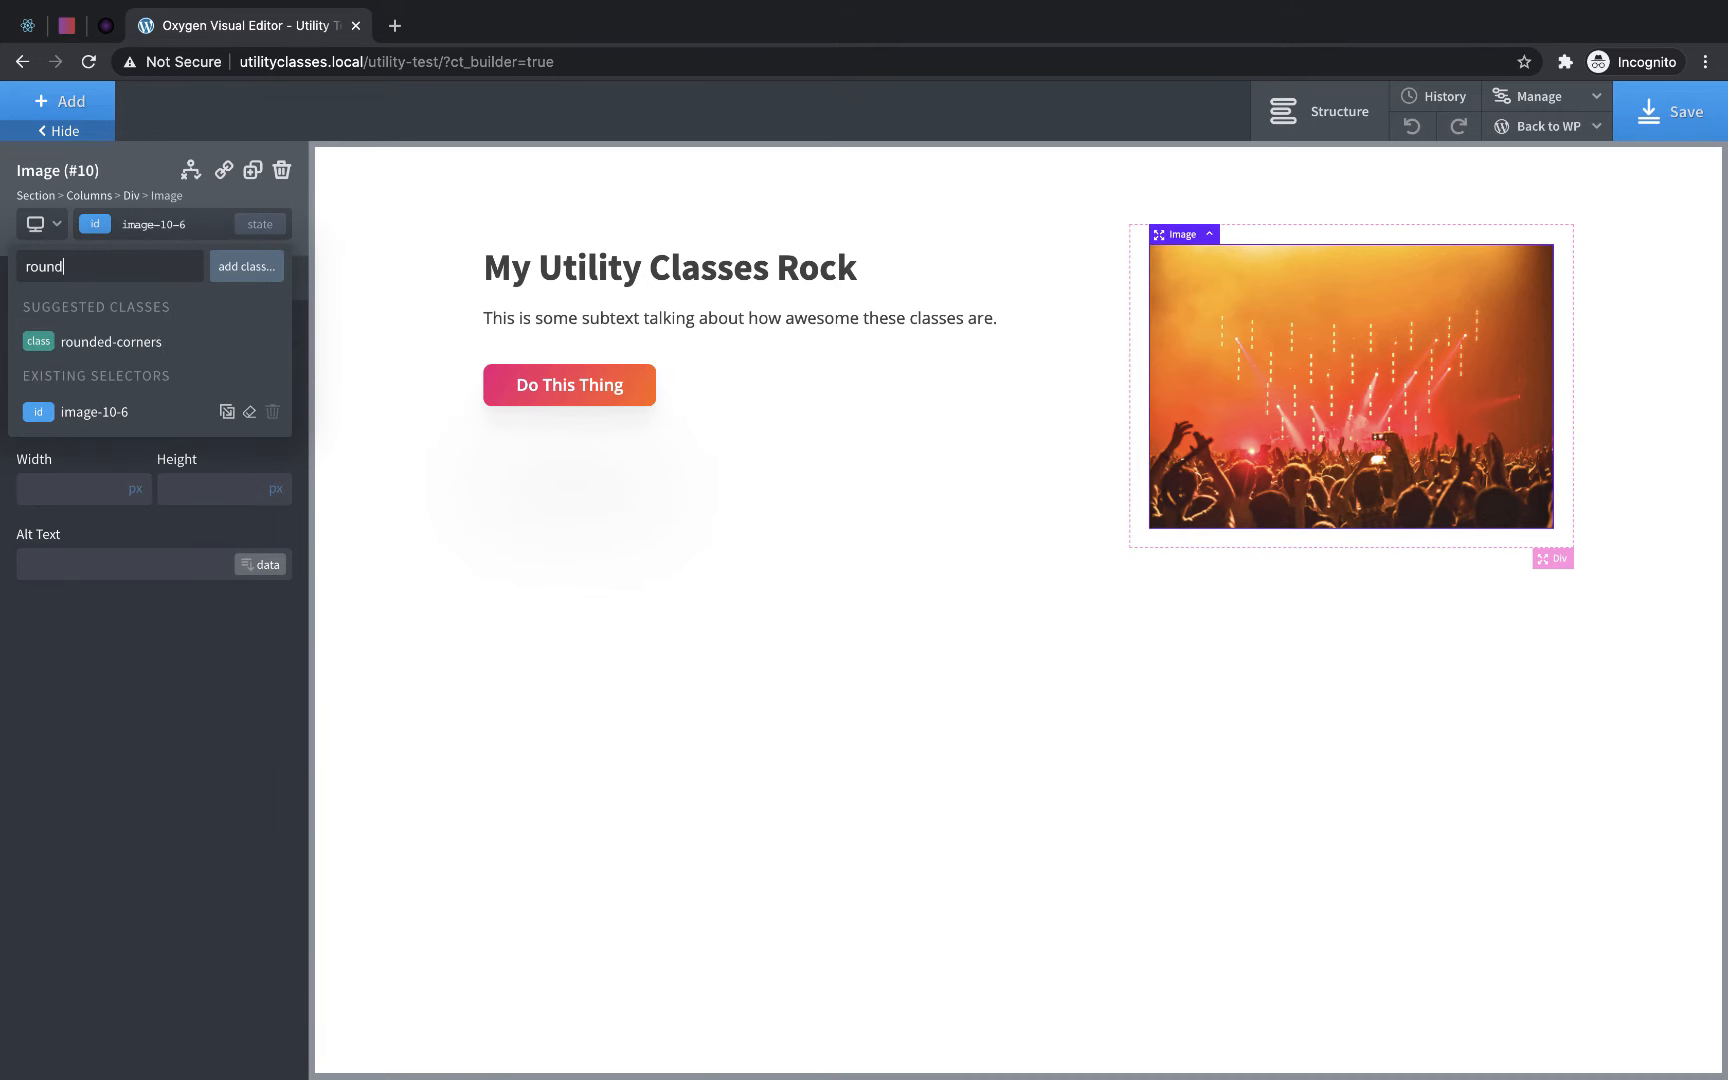
pyautogui.click(138, 339)
pyautogui.click(151, 222)
pyautogui.write('box')
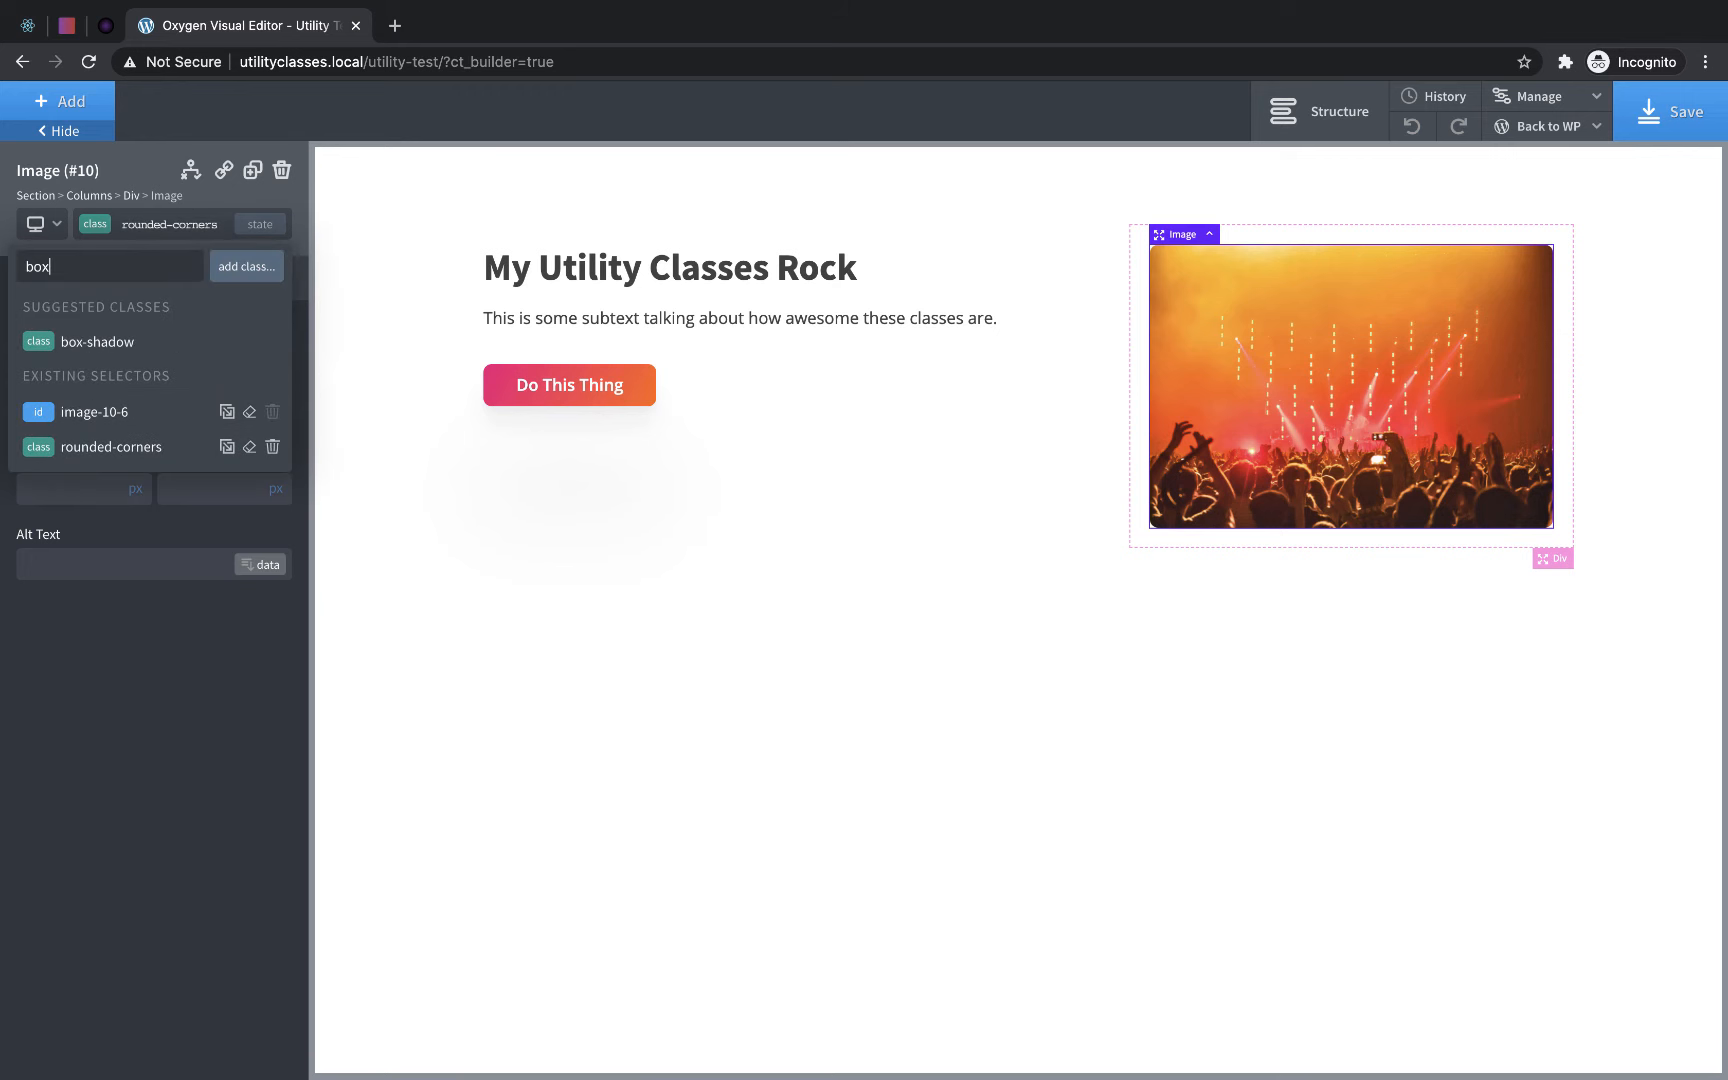
pyautogui.click(103, 342)
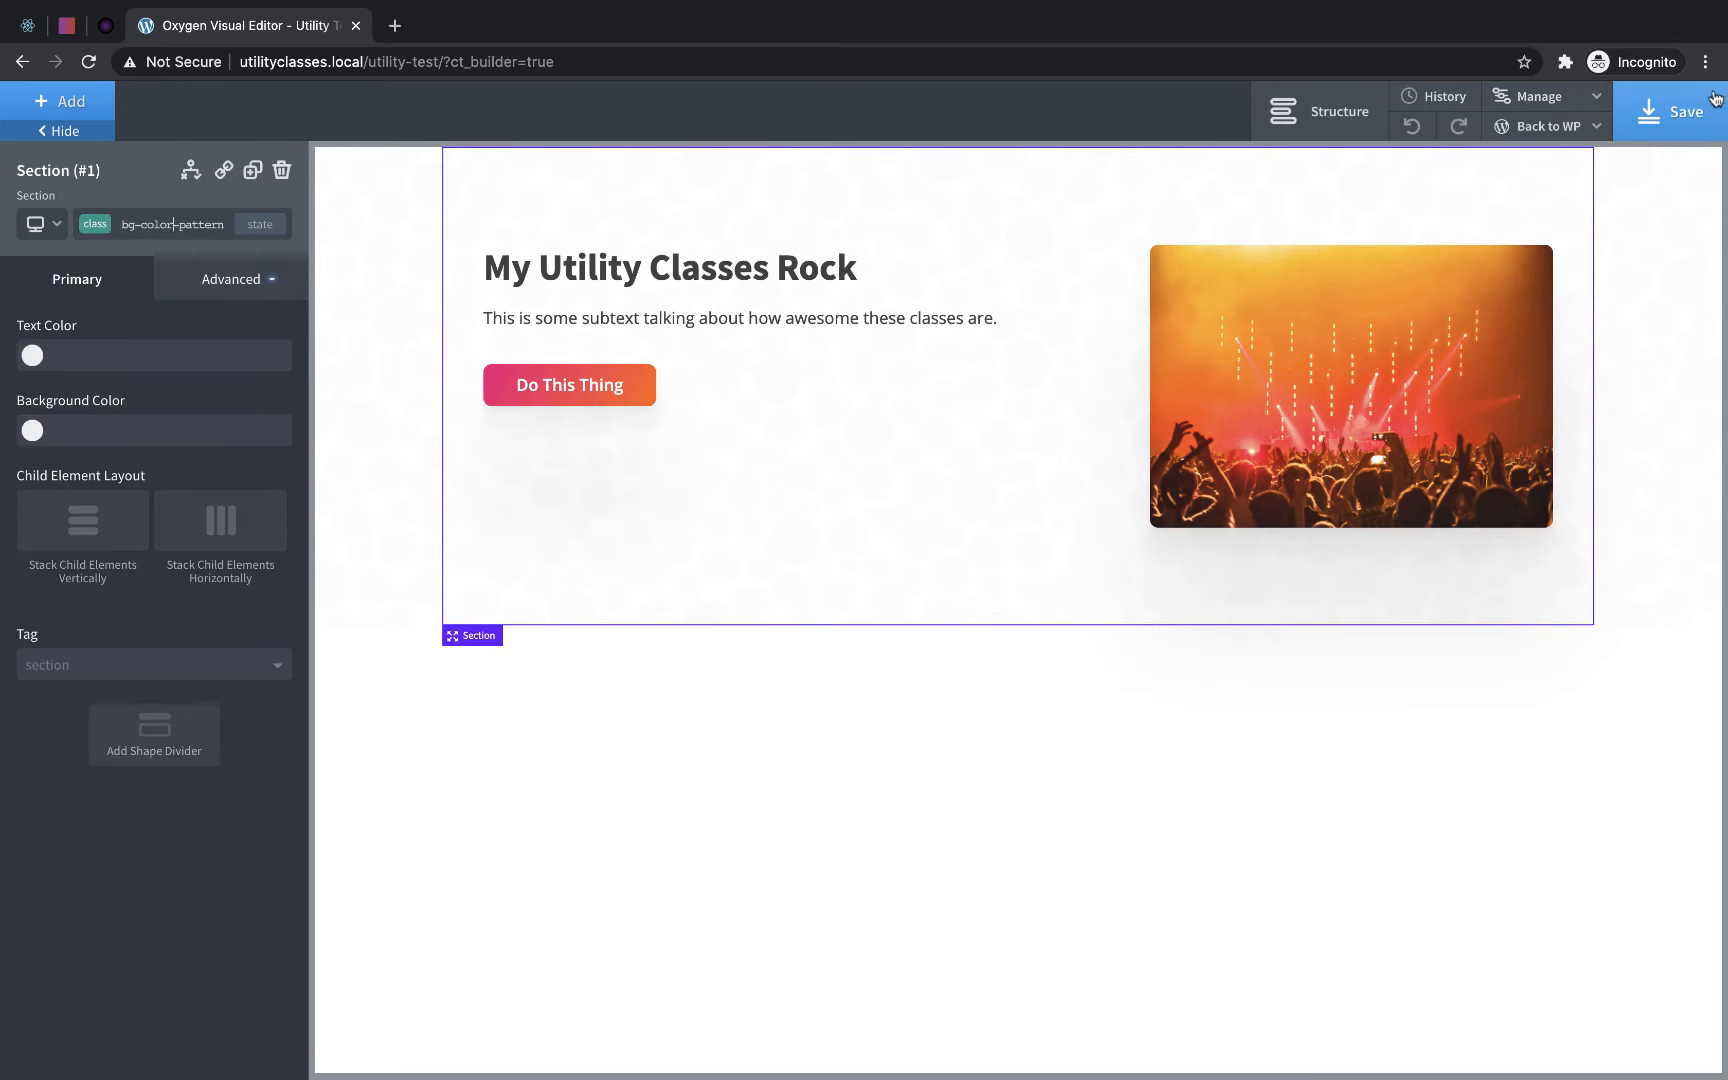
# - Set the vertical item alignment of the column holding the heading, subtext and button to Middle
pyautogui.click(937, 480)
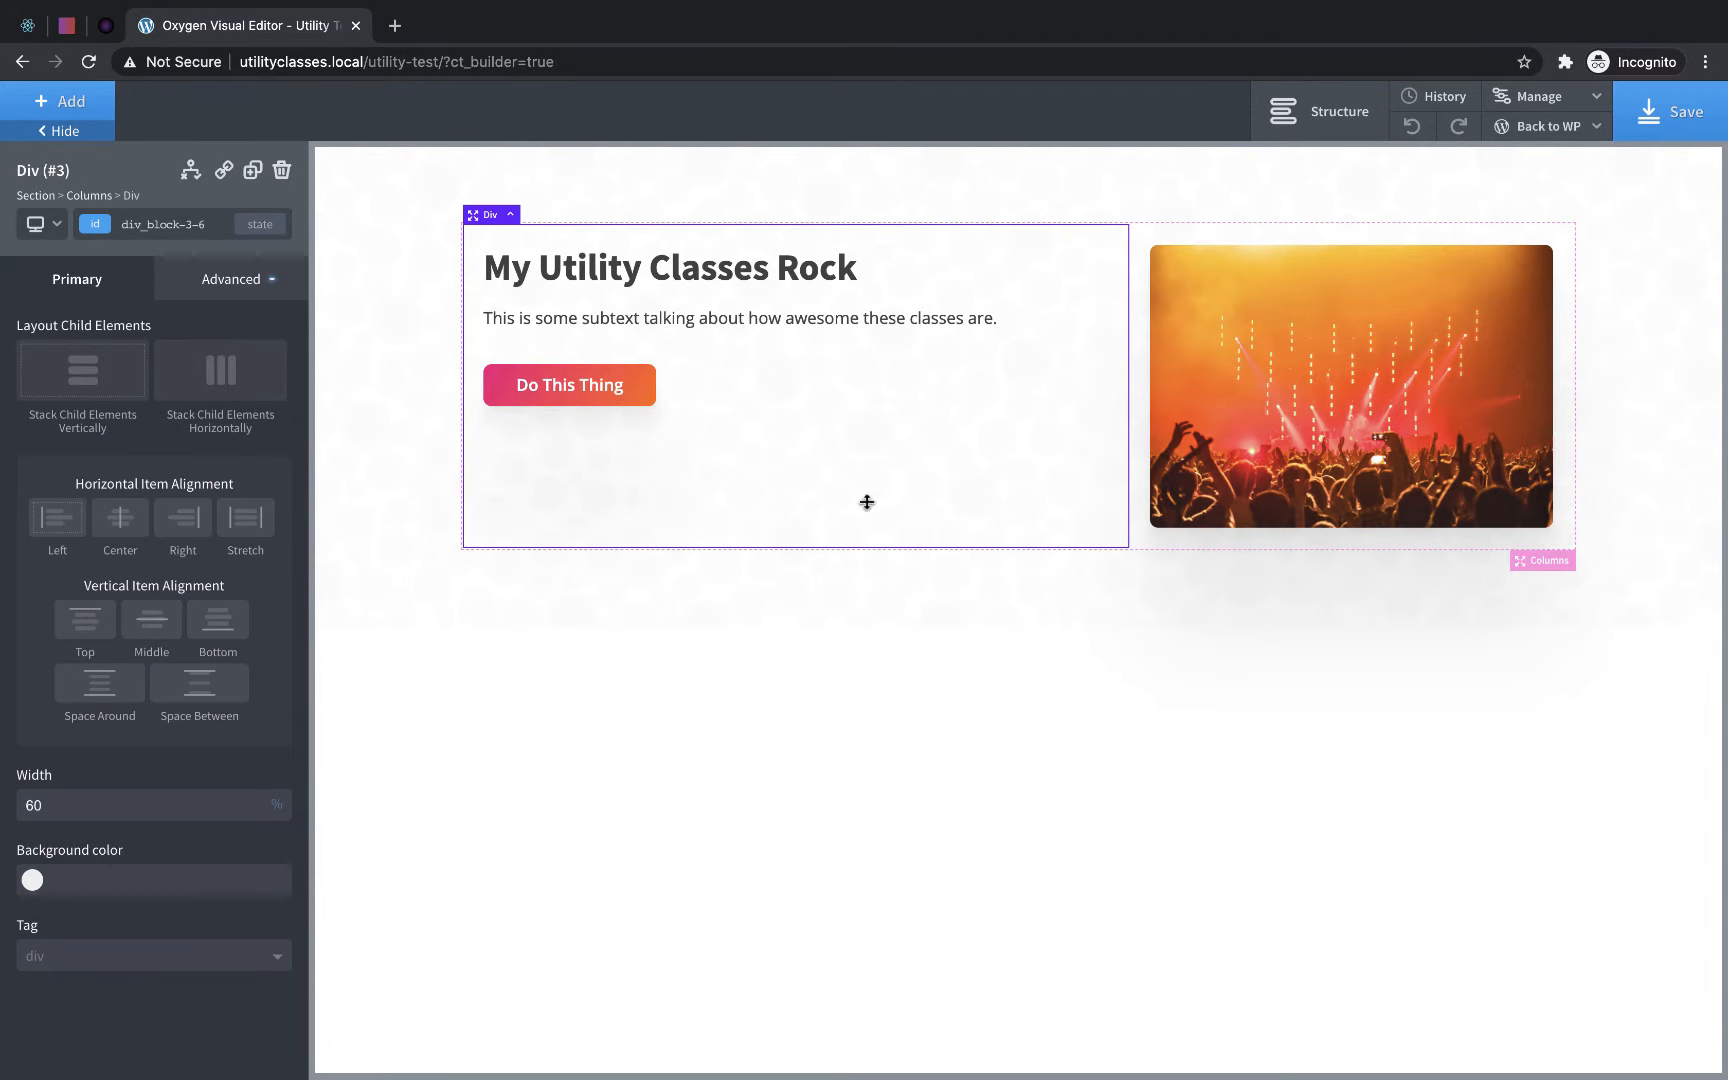
pyautogui.click(140, 633)
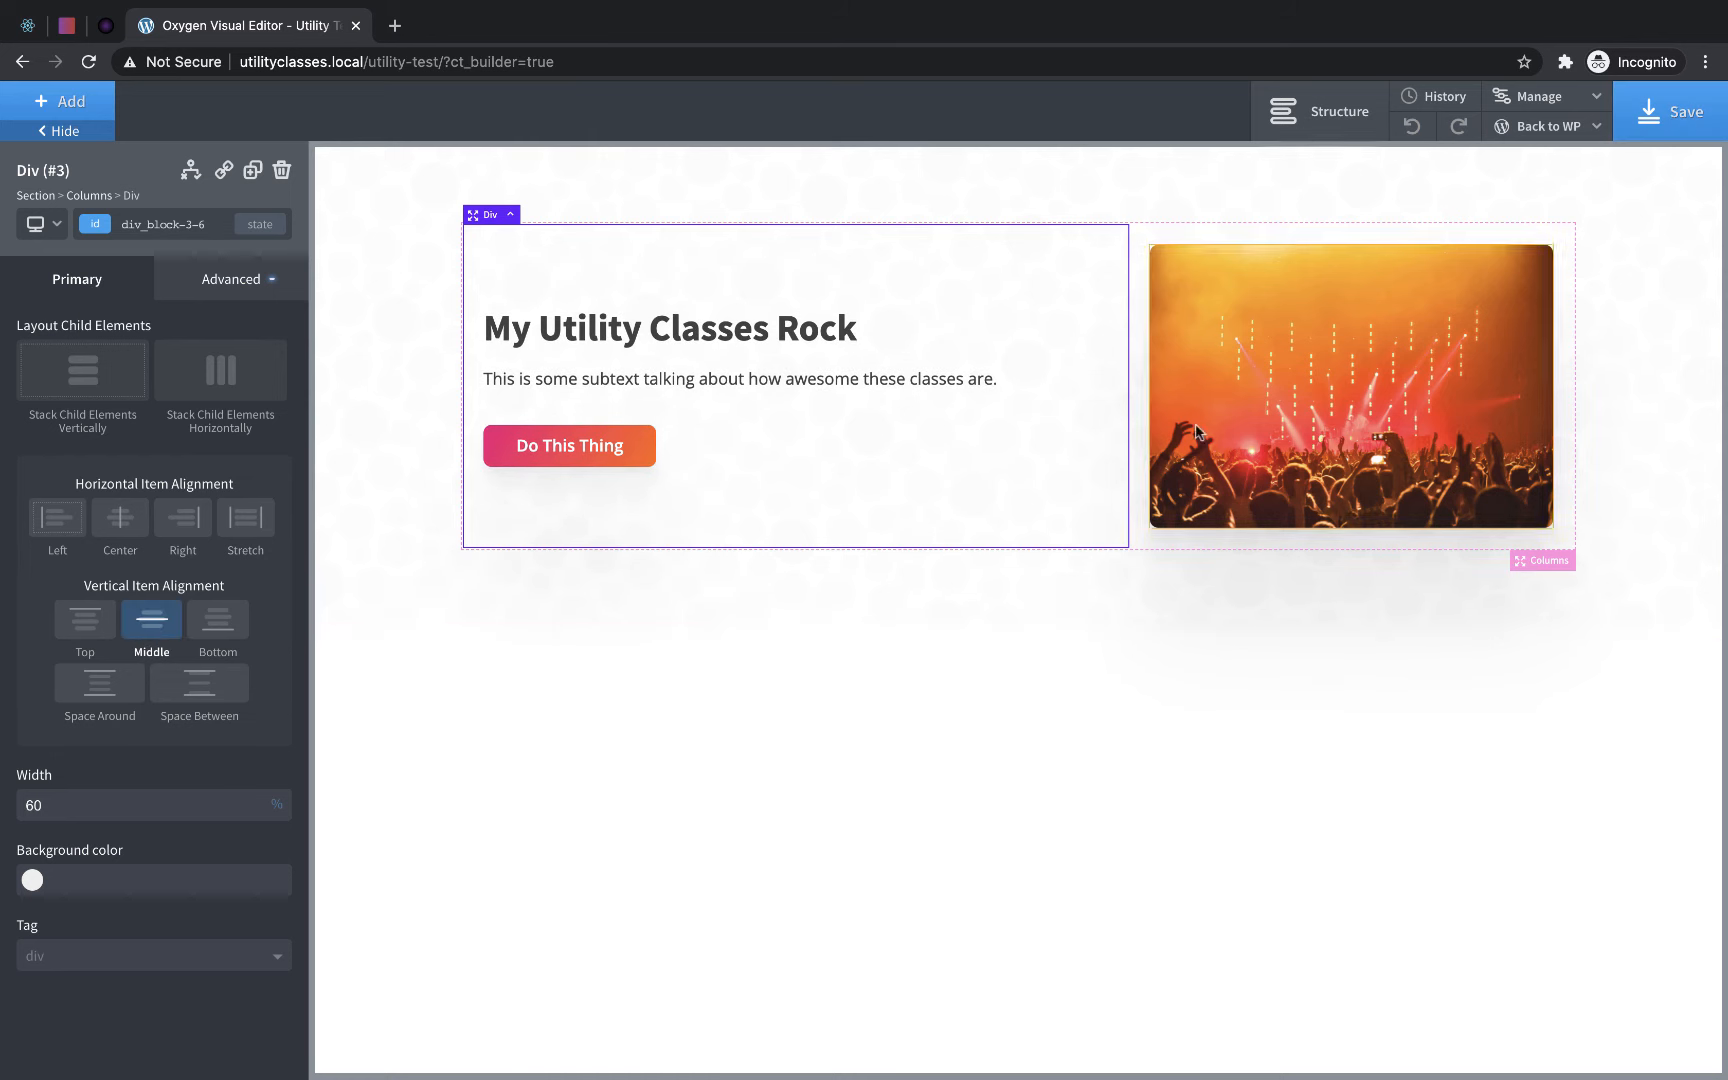
# - Add a new section below the existing one and apply the bg-color-dark class to it
pyautogui.click(600, 612)
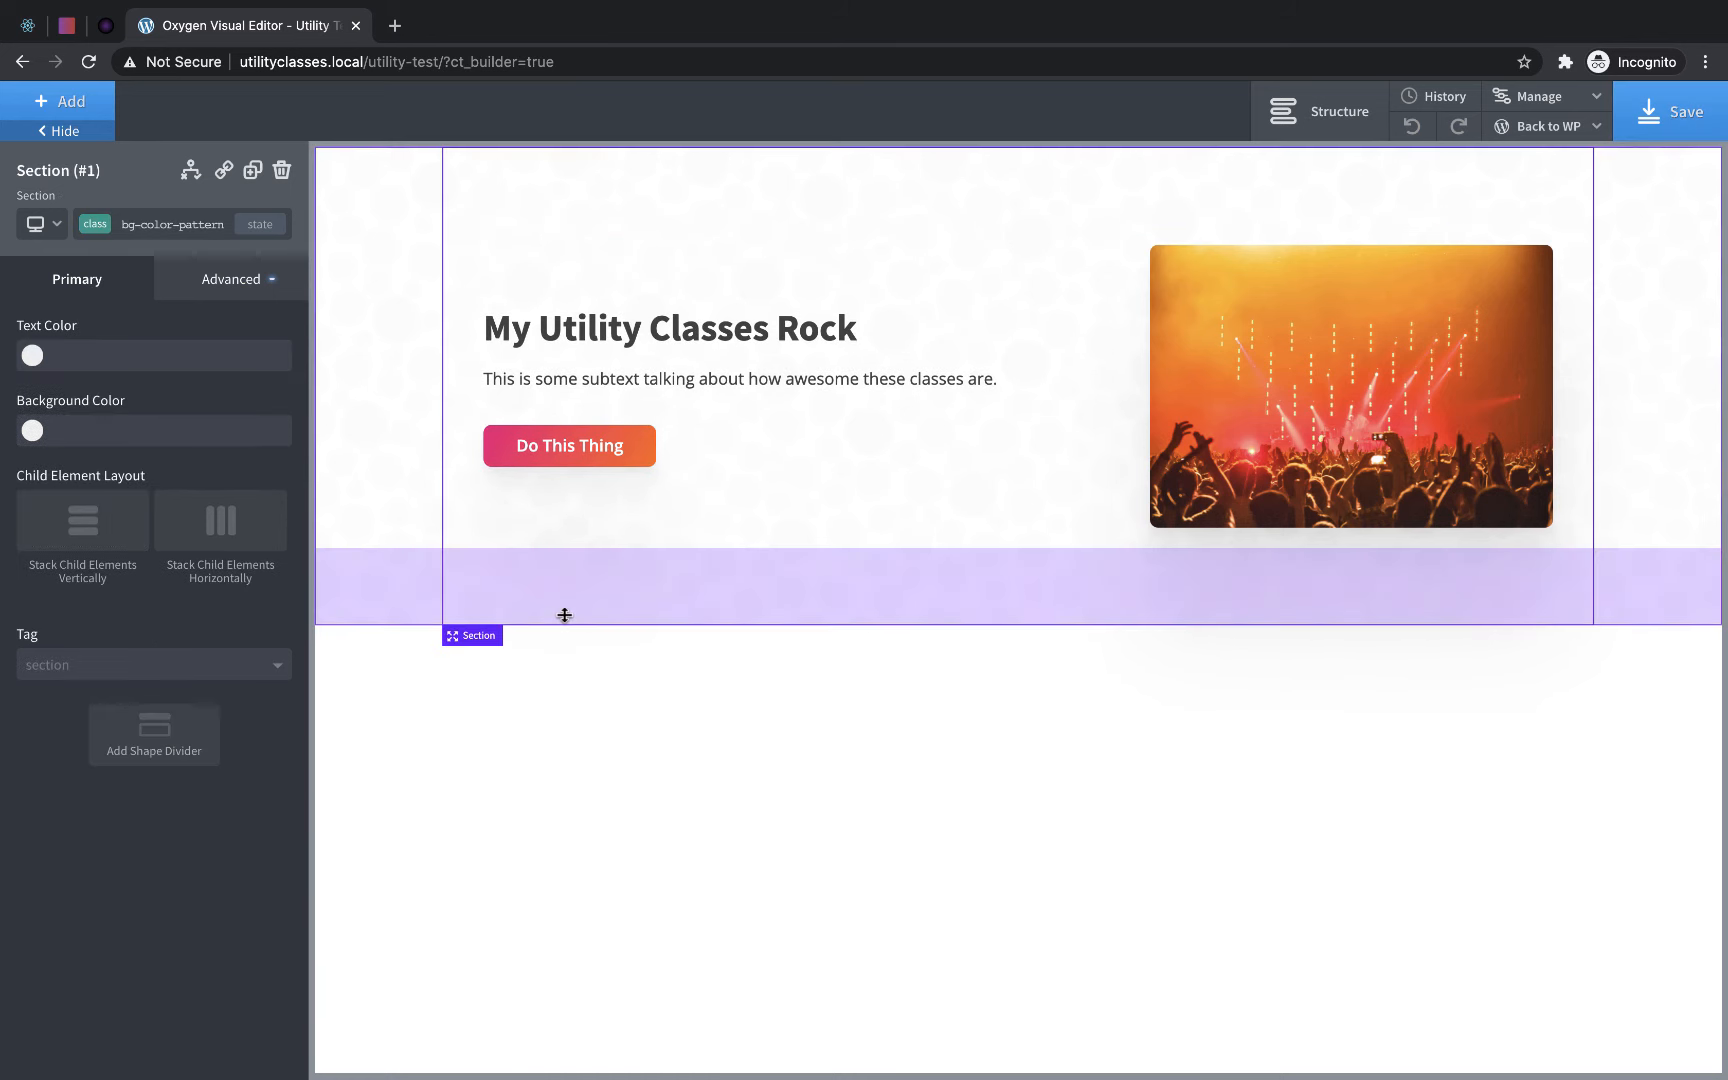
pyautogui.click(64, 106)
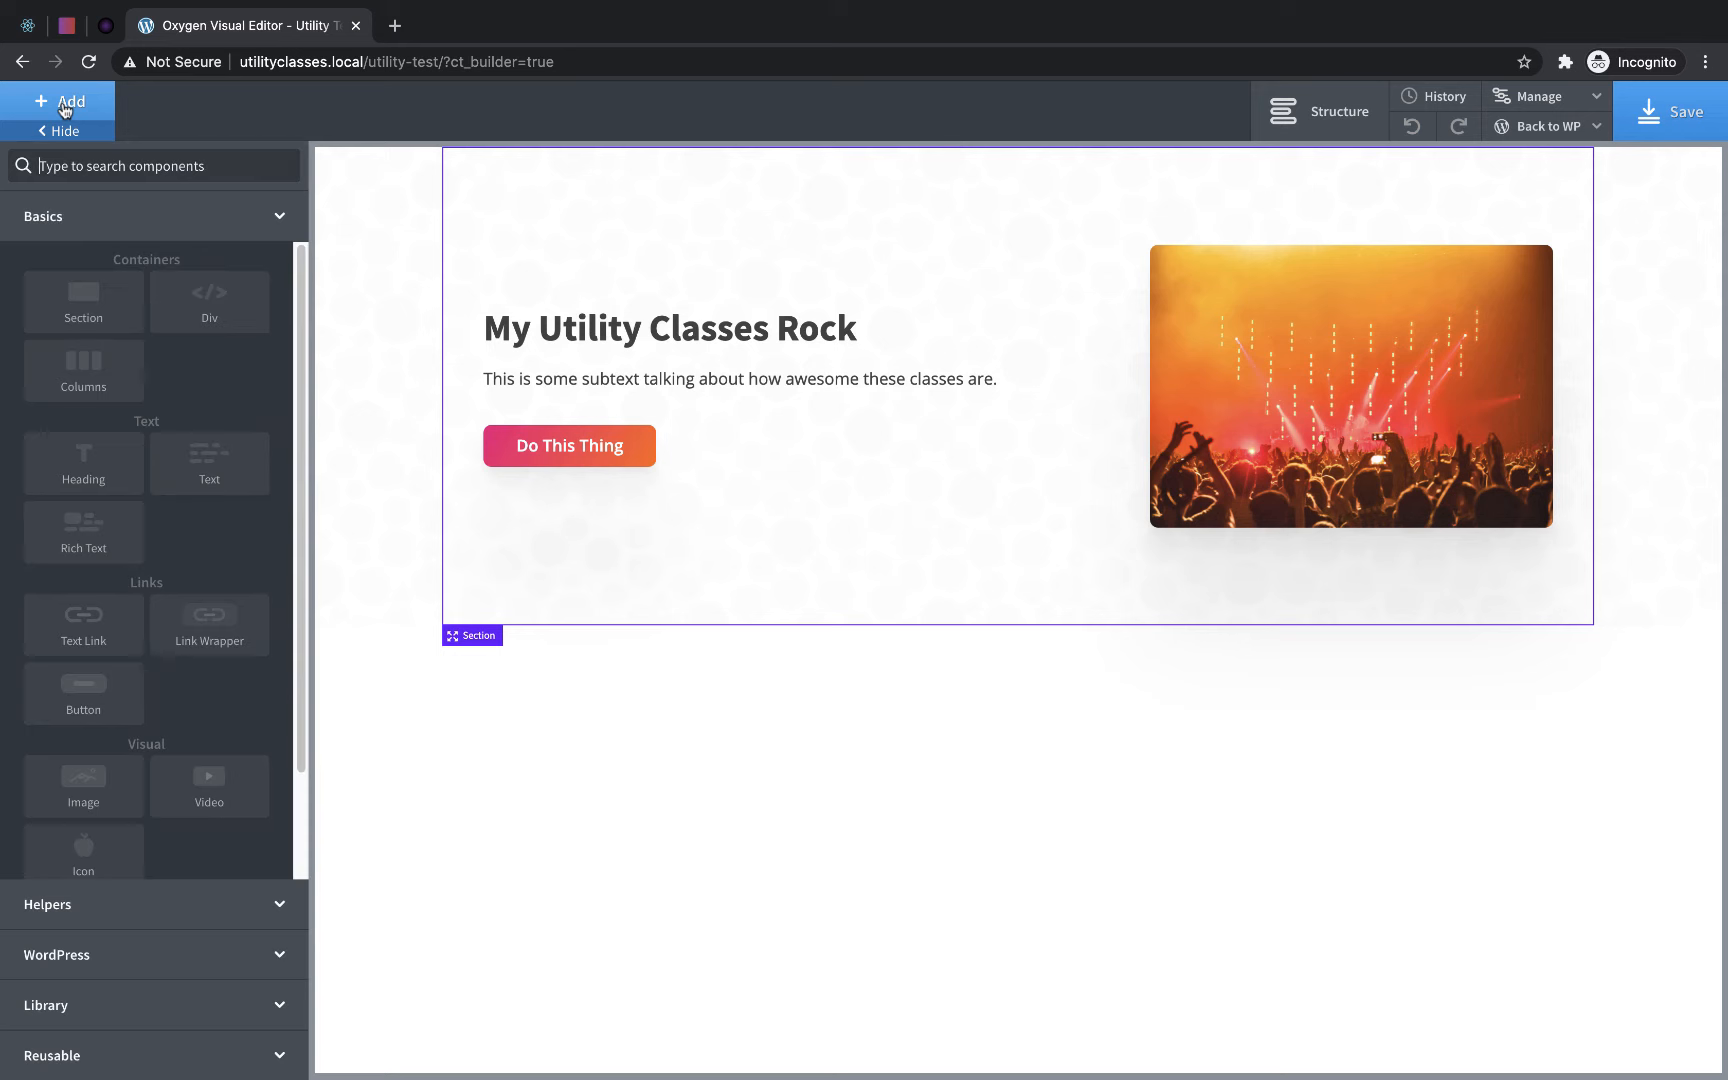
pyautogui.click(68, 313)
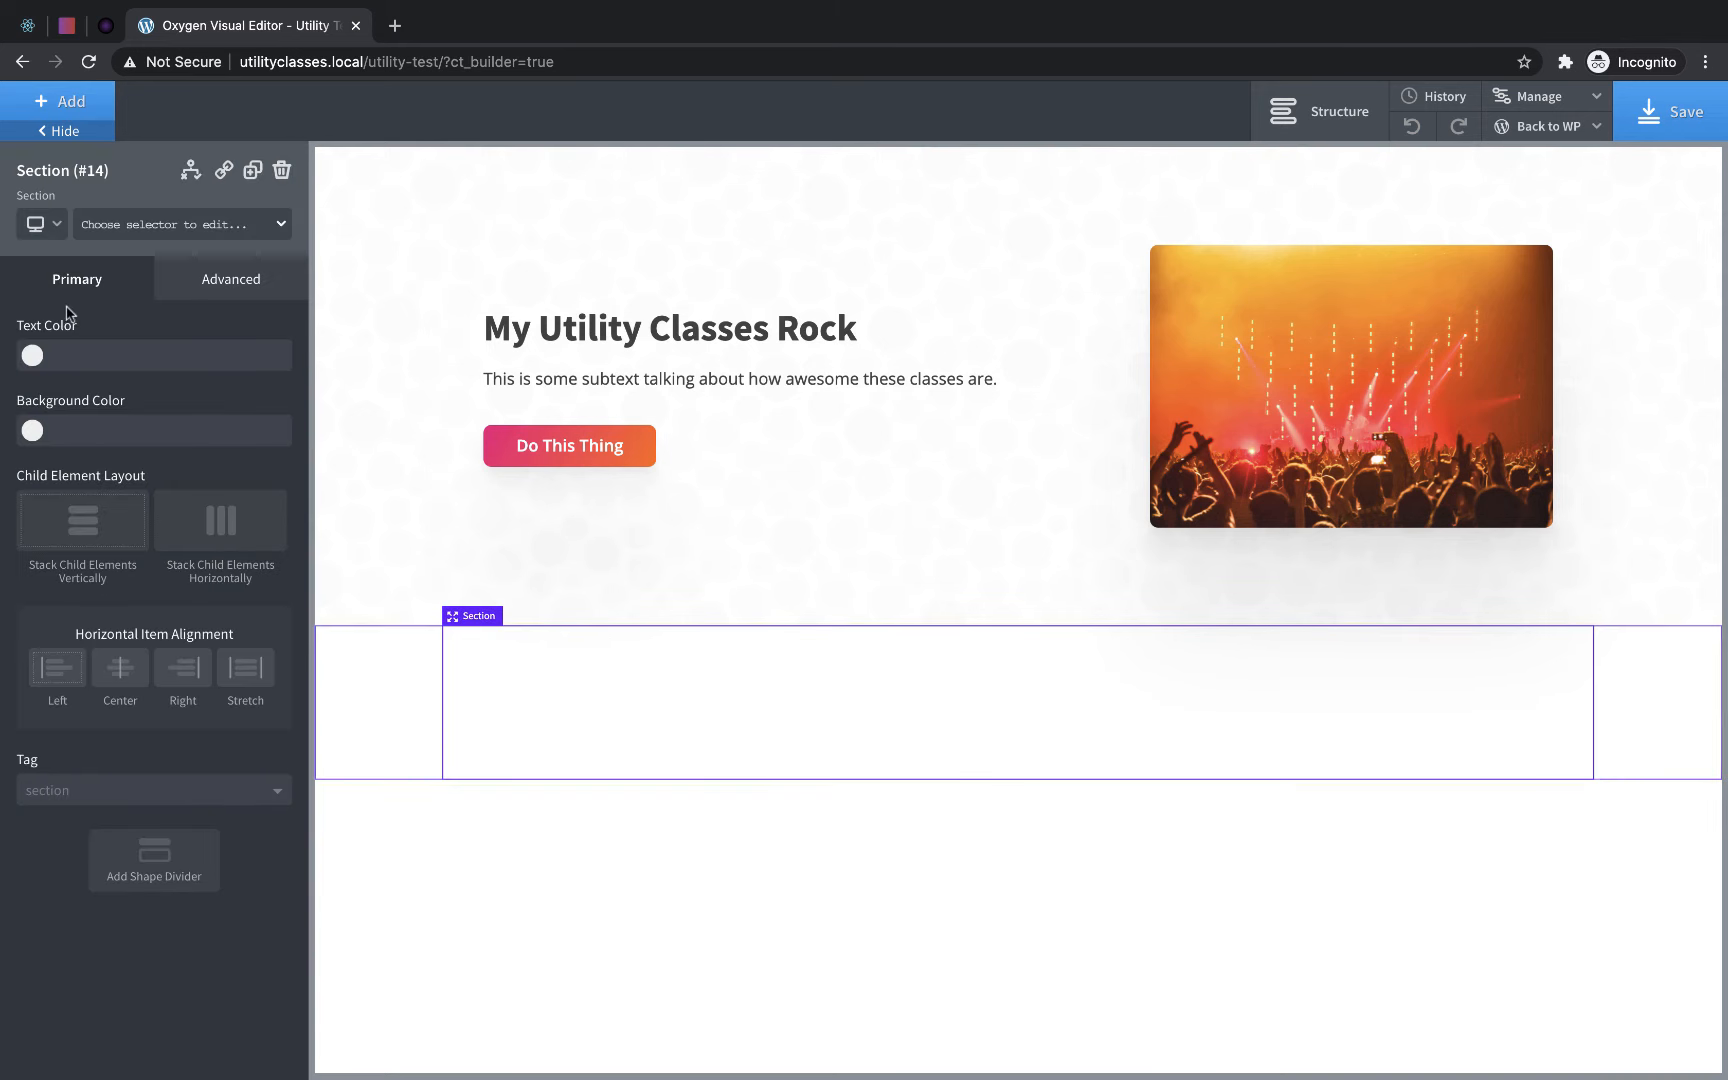
pyautogui.click(136, 234)
pyautogui.write('dark')
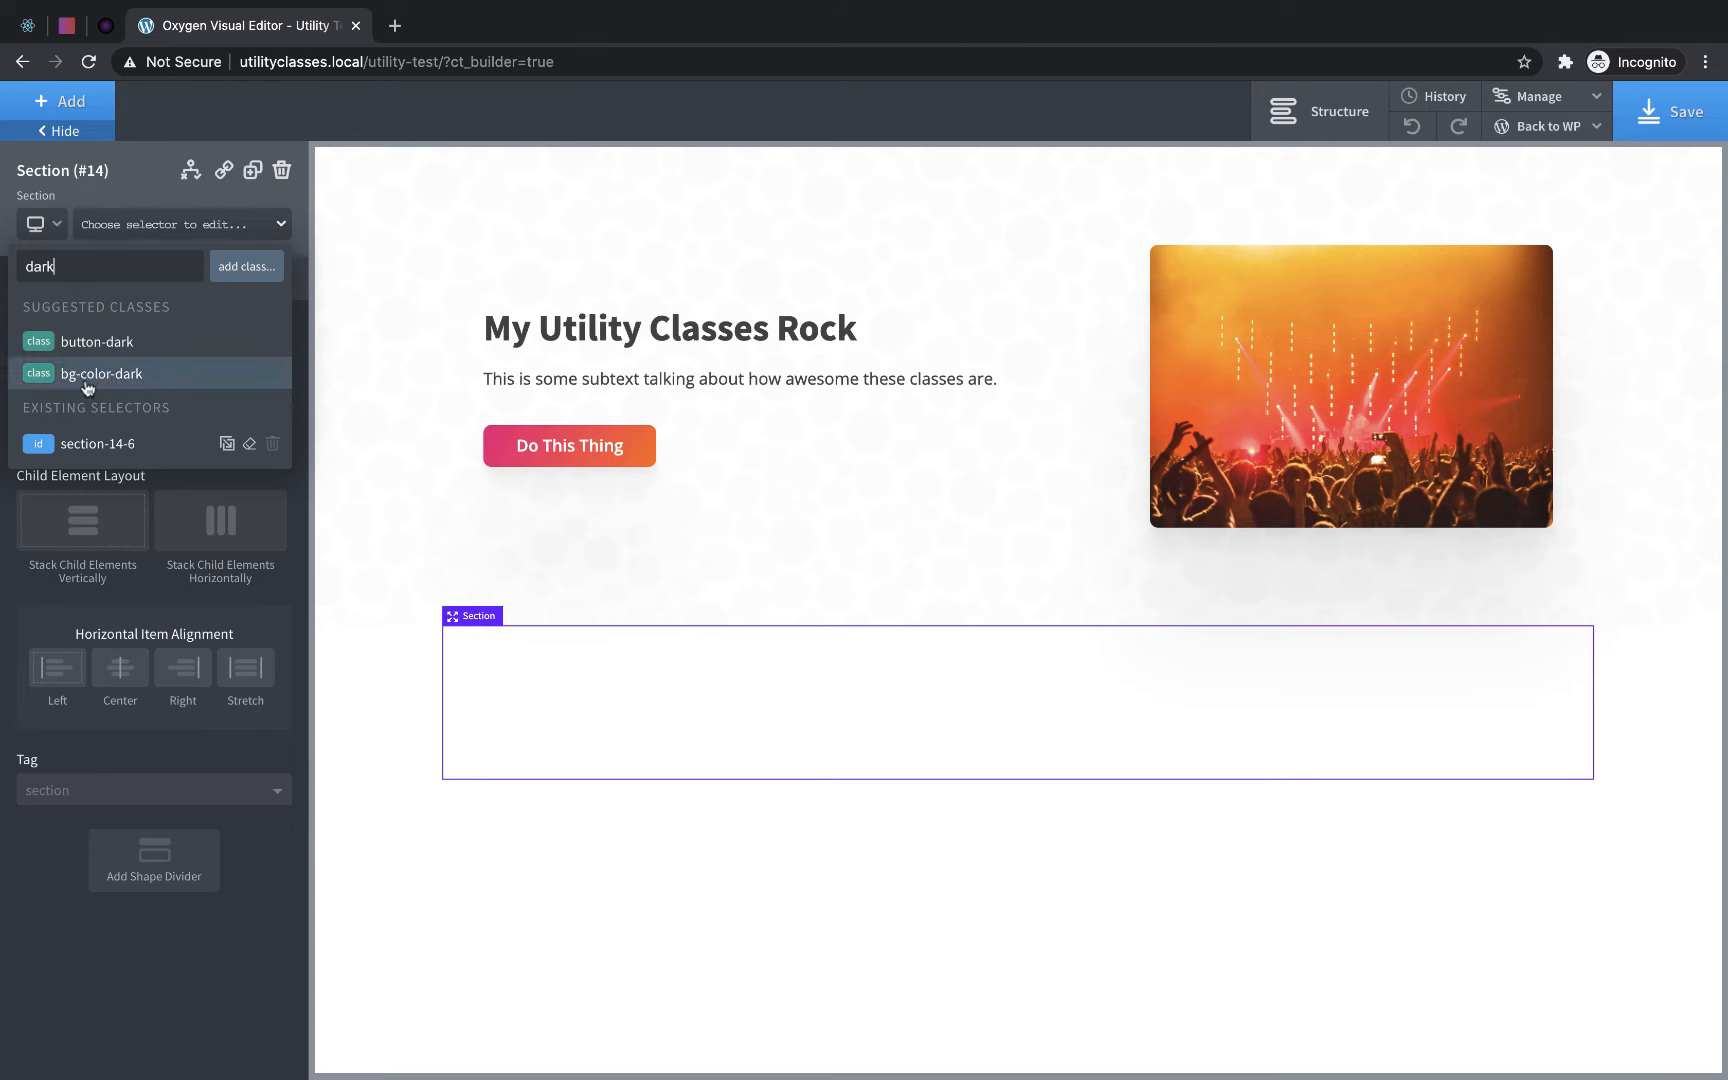
pyautogui.click(86, 384)
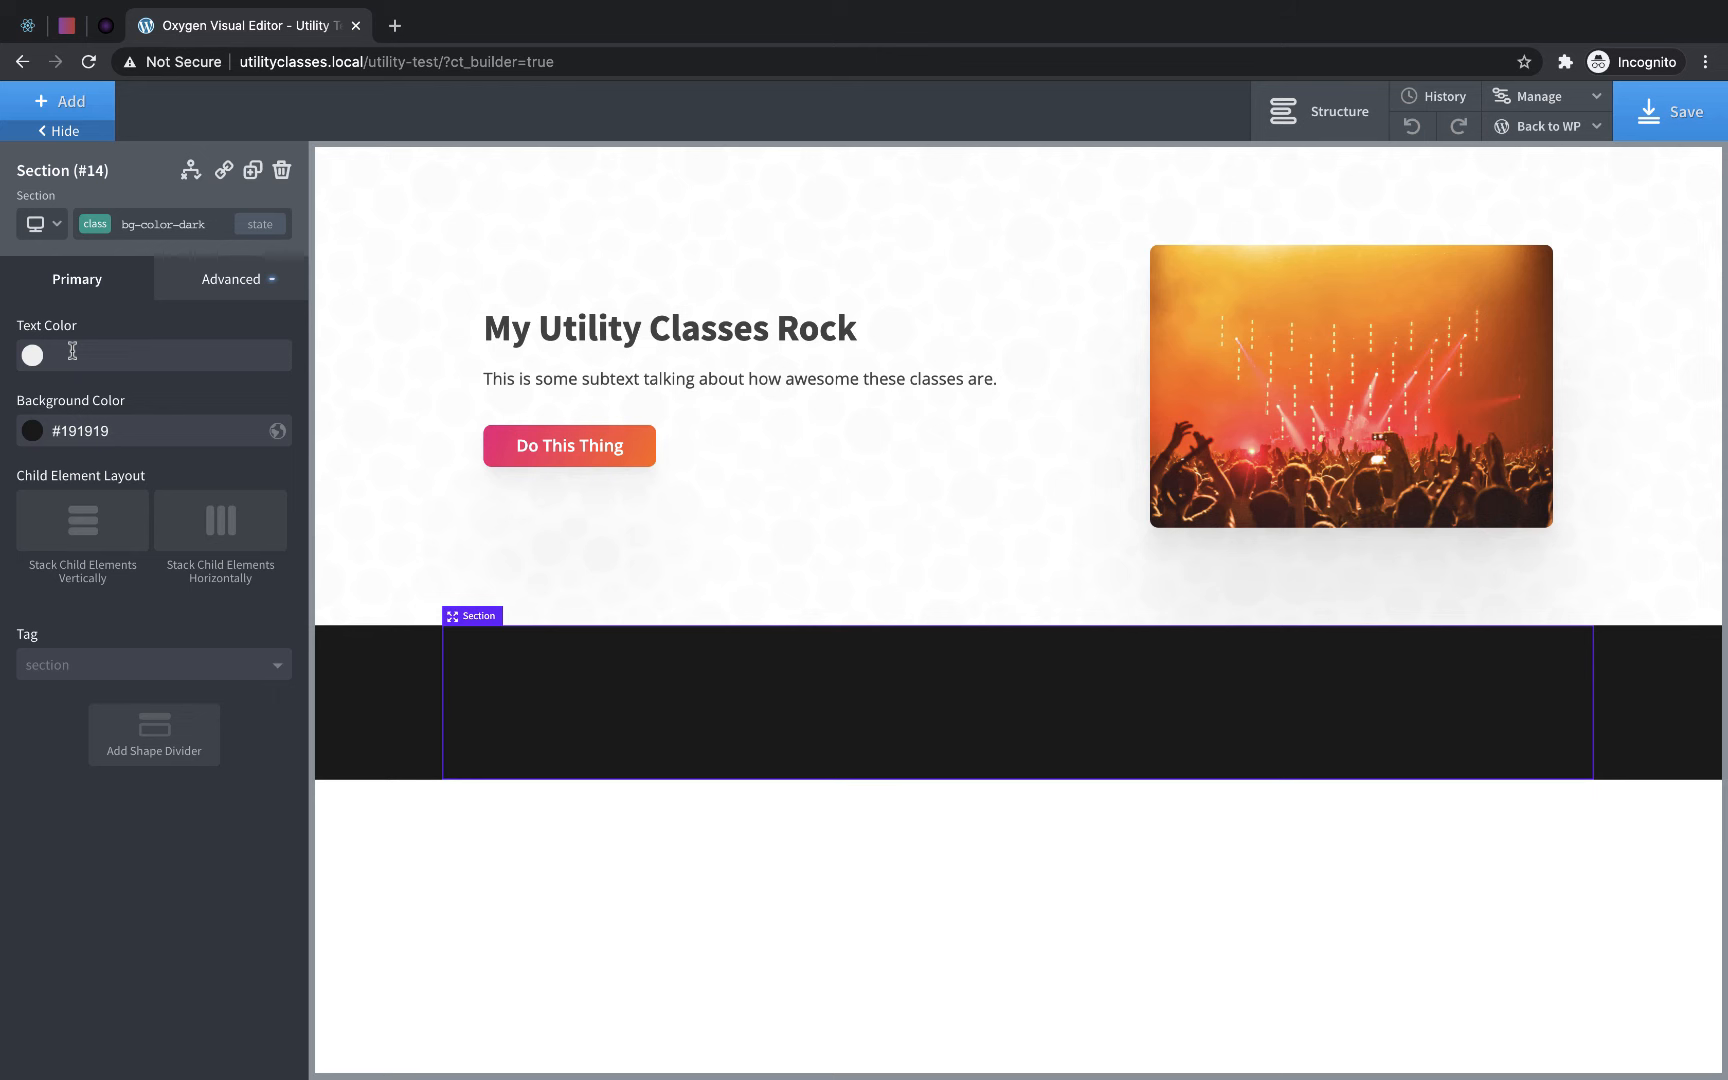
# - Insert a Columns element with the 33 33 33 layout into the dark section
pyautogui.click(86, 108)
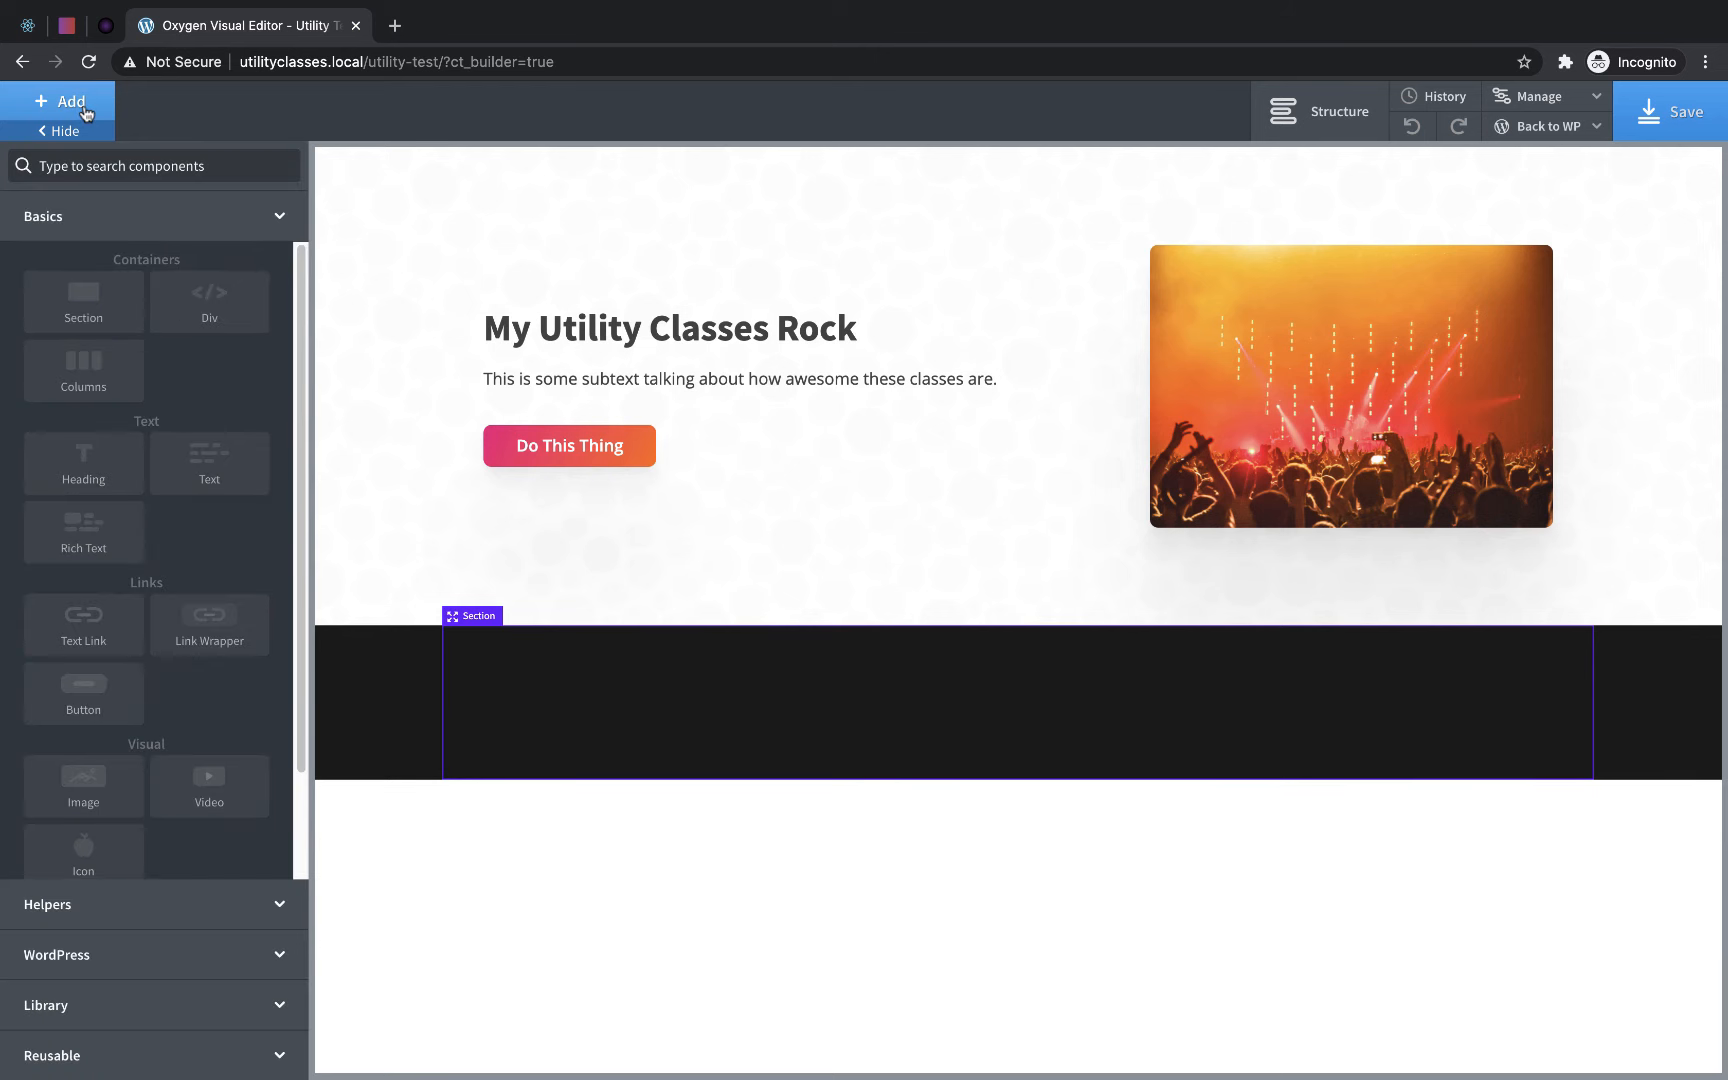
pyautogui.click(83, 370)
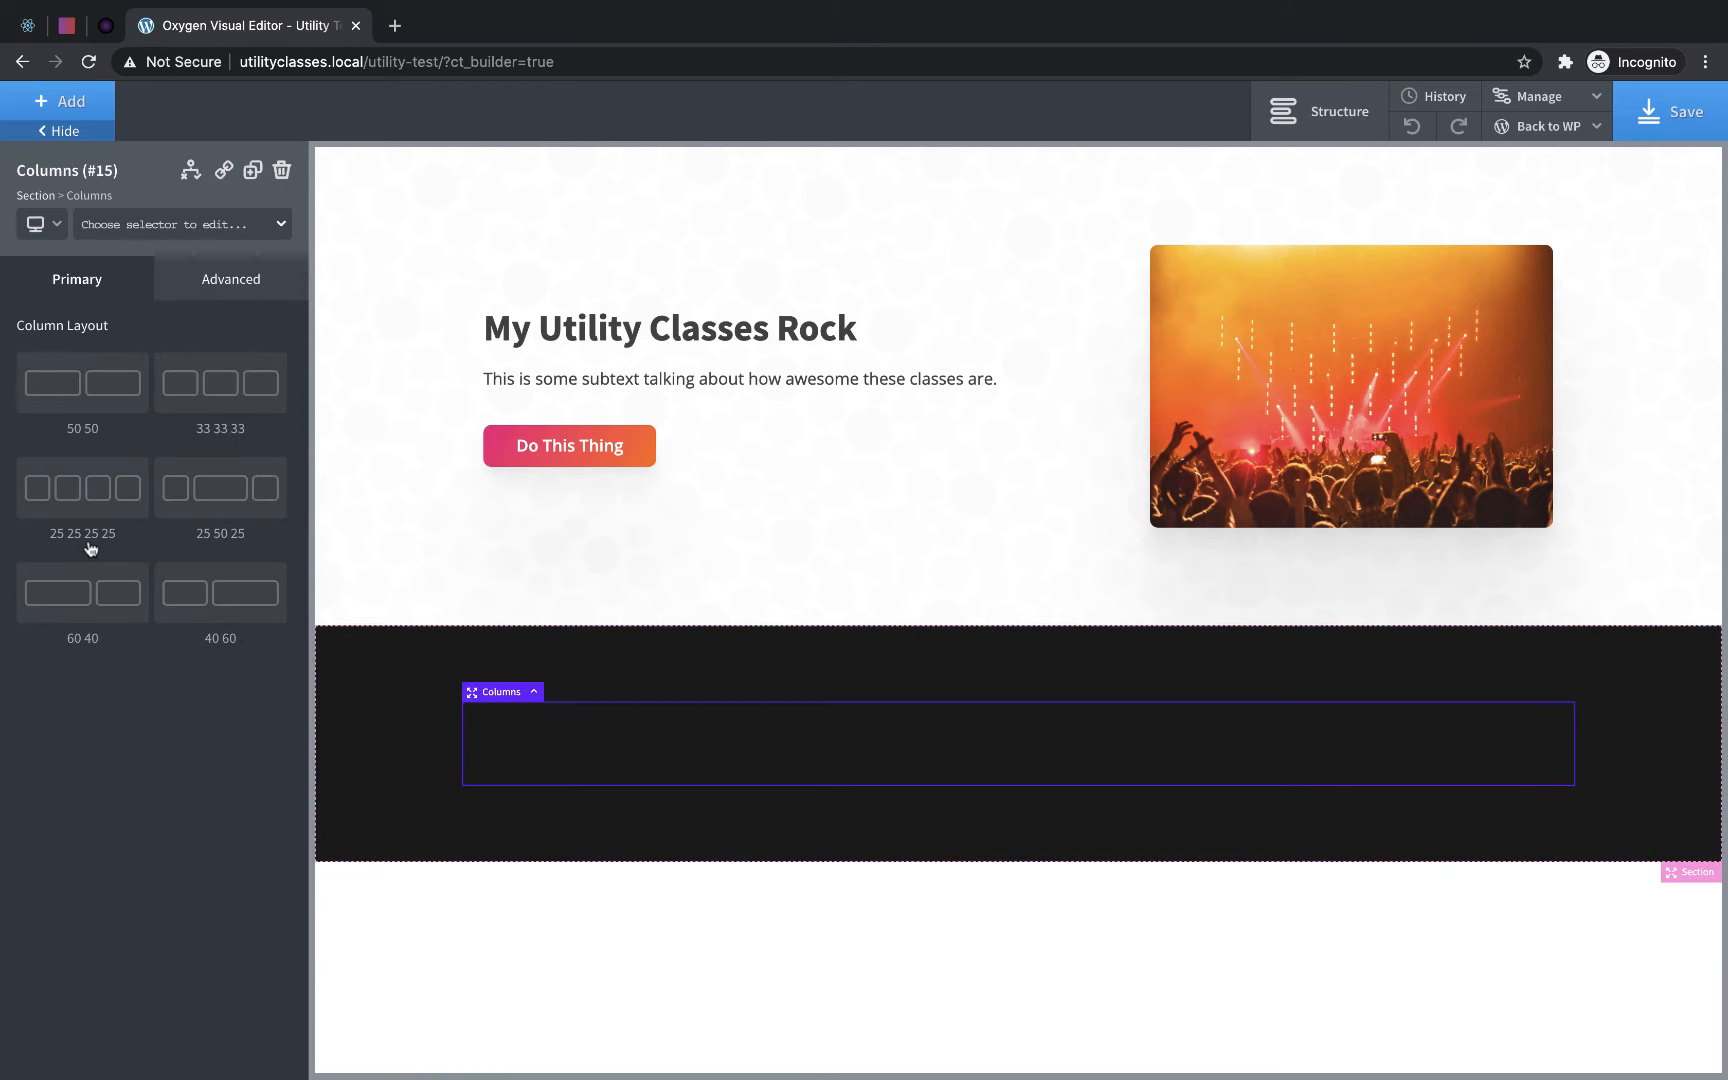
pyautogui.click(212, 384)
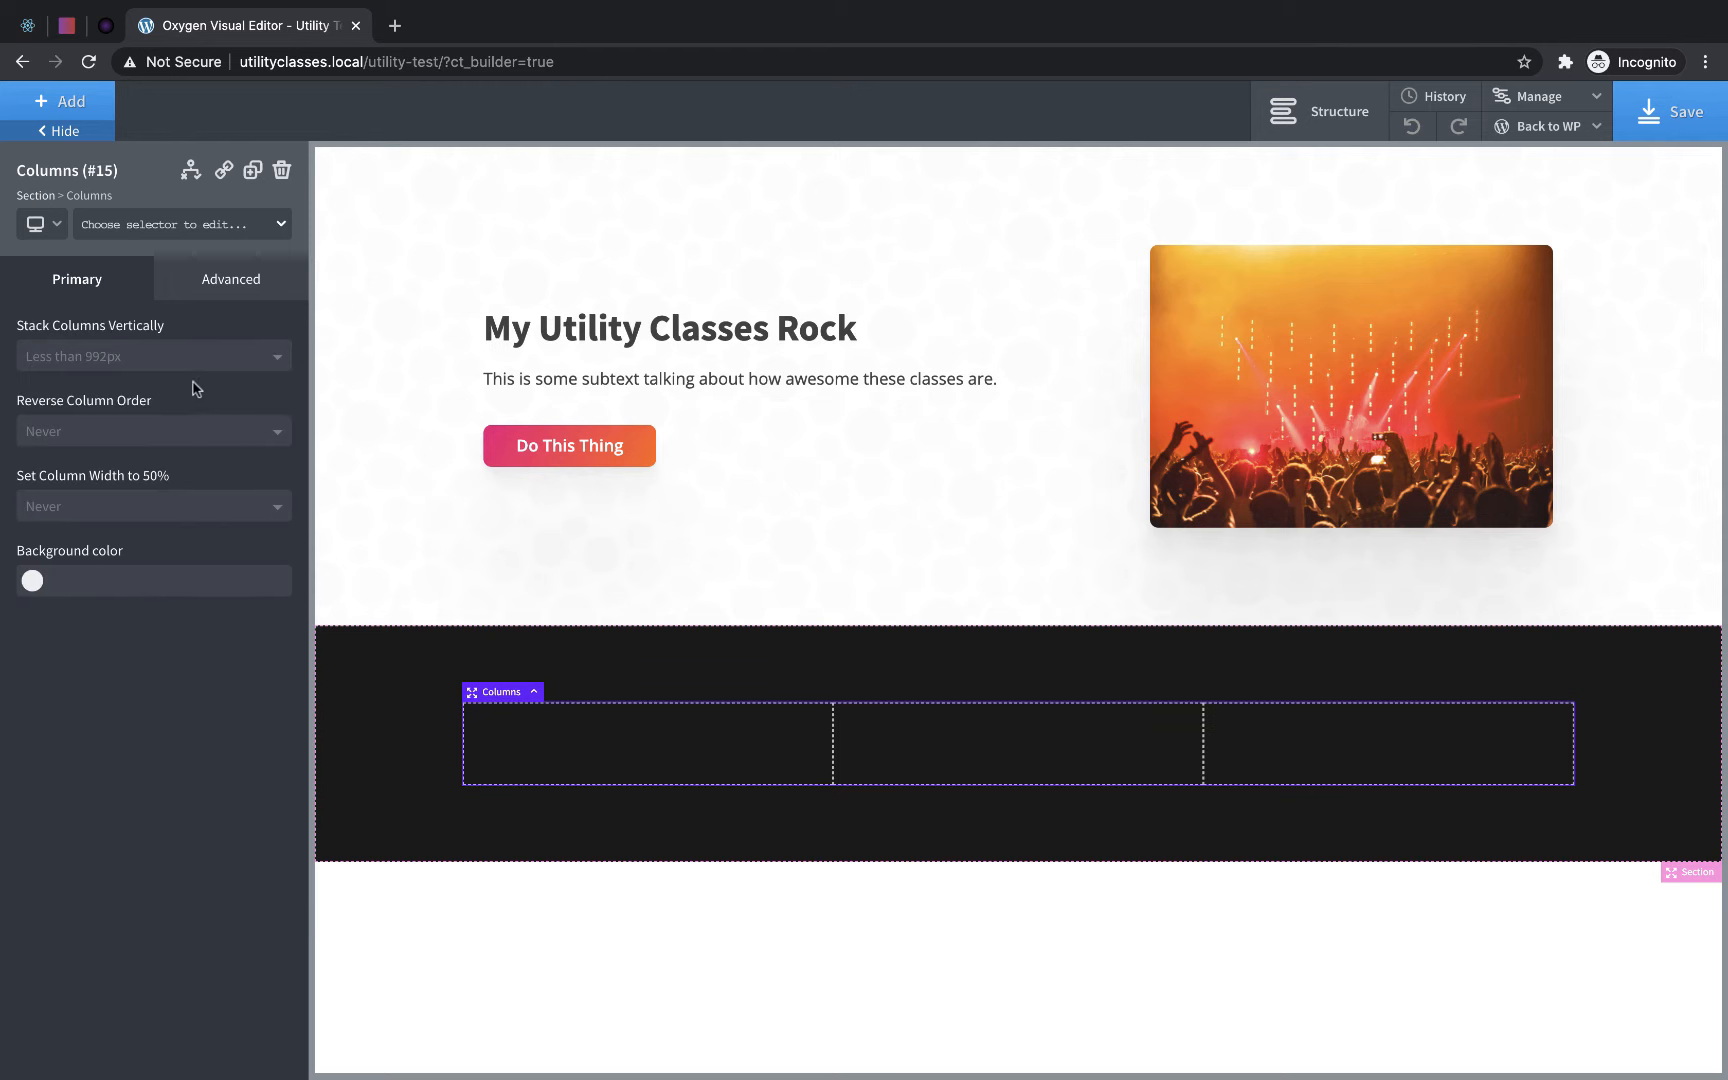
# - Add a Div inside the first of the three columns and give it a new class named card
pyautogui.click(545, 748)
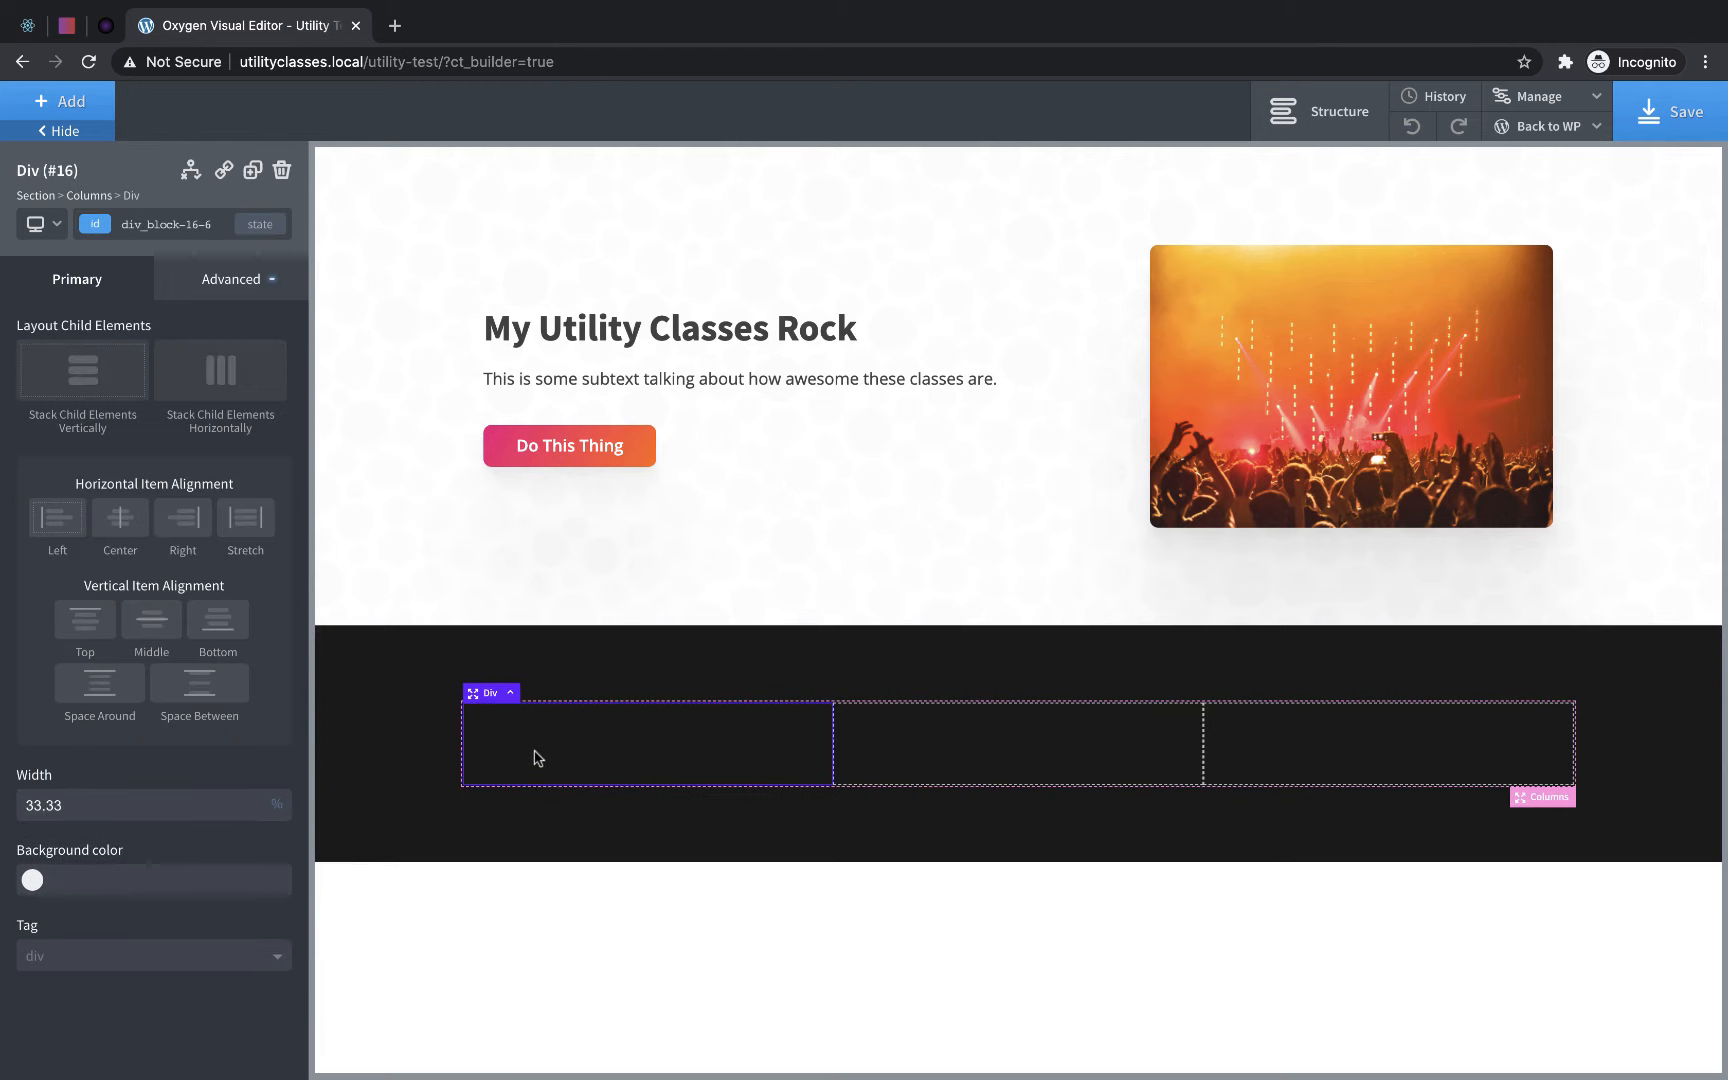
pyautogui.click(70, 100)
pyautogui.click(212, 292)
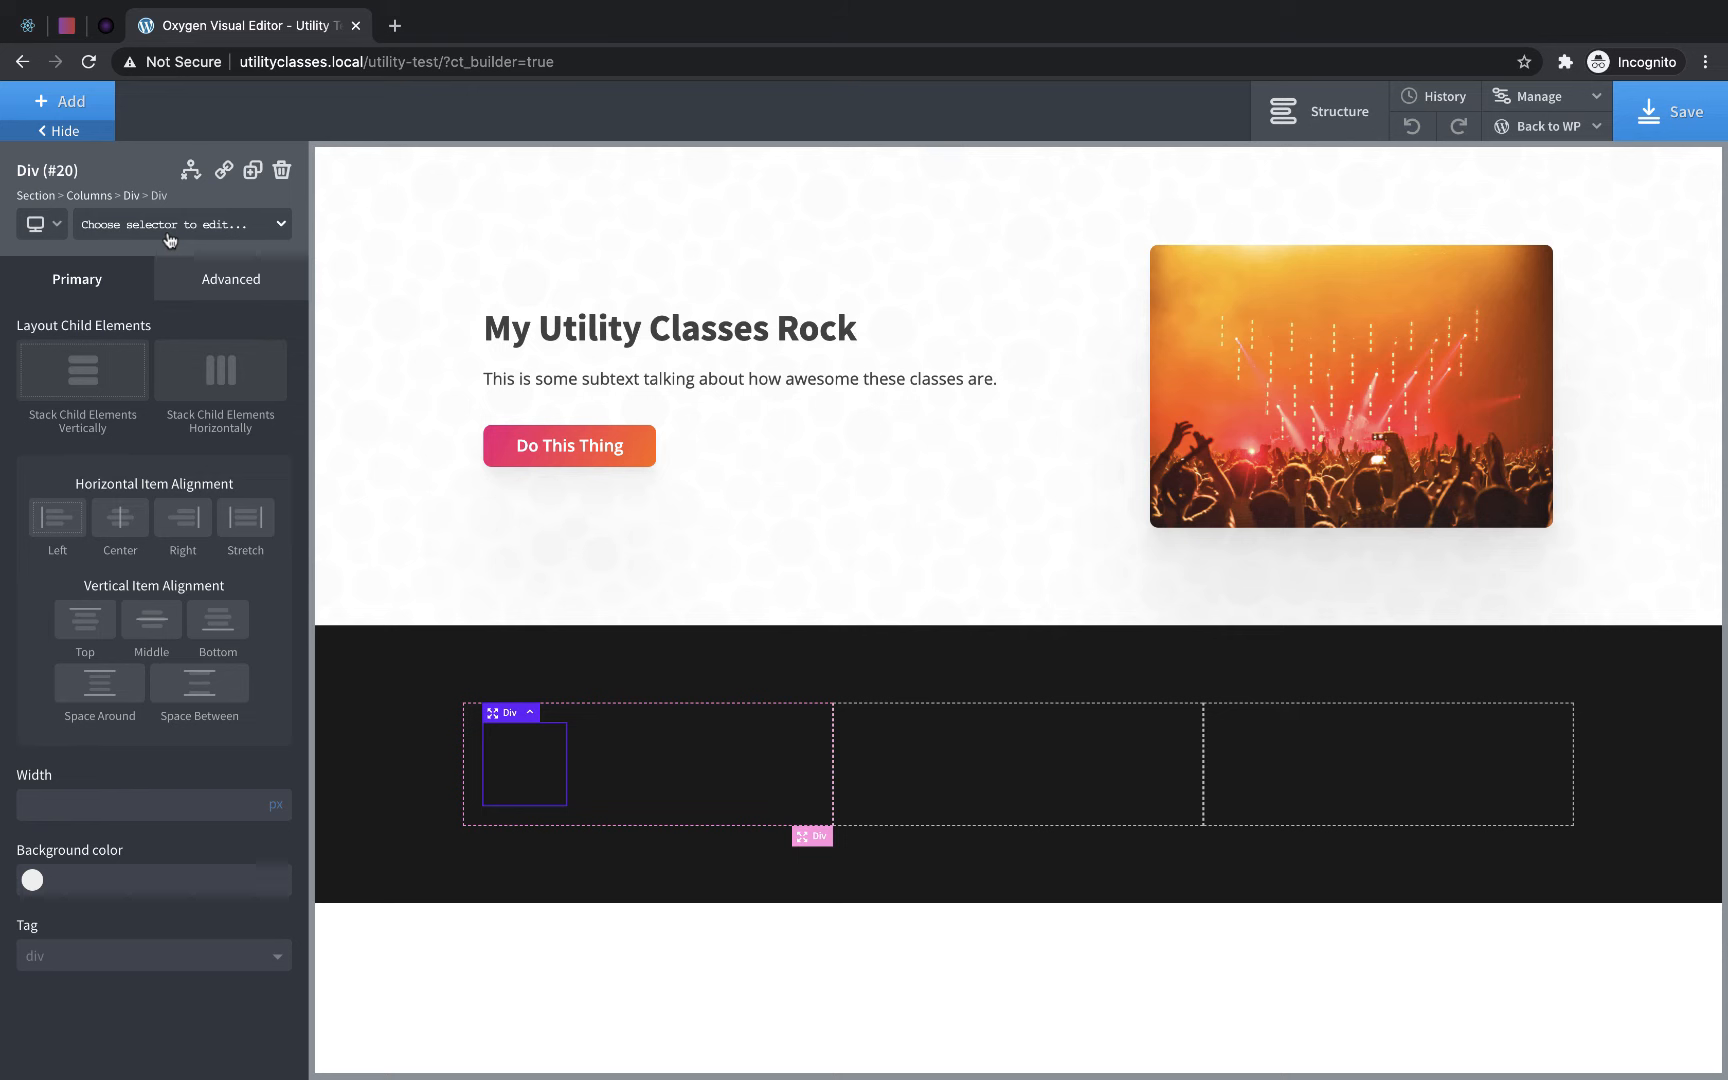
pyautogui.write('card')
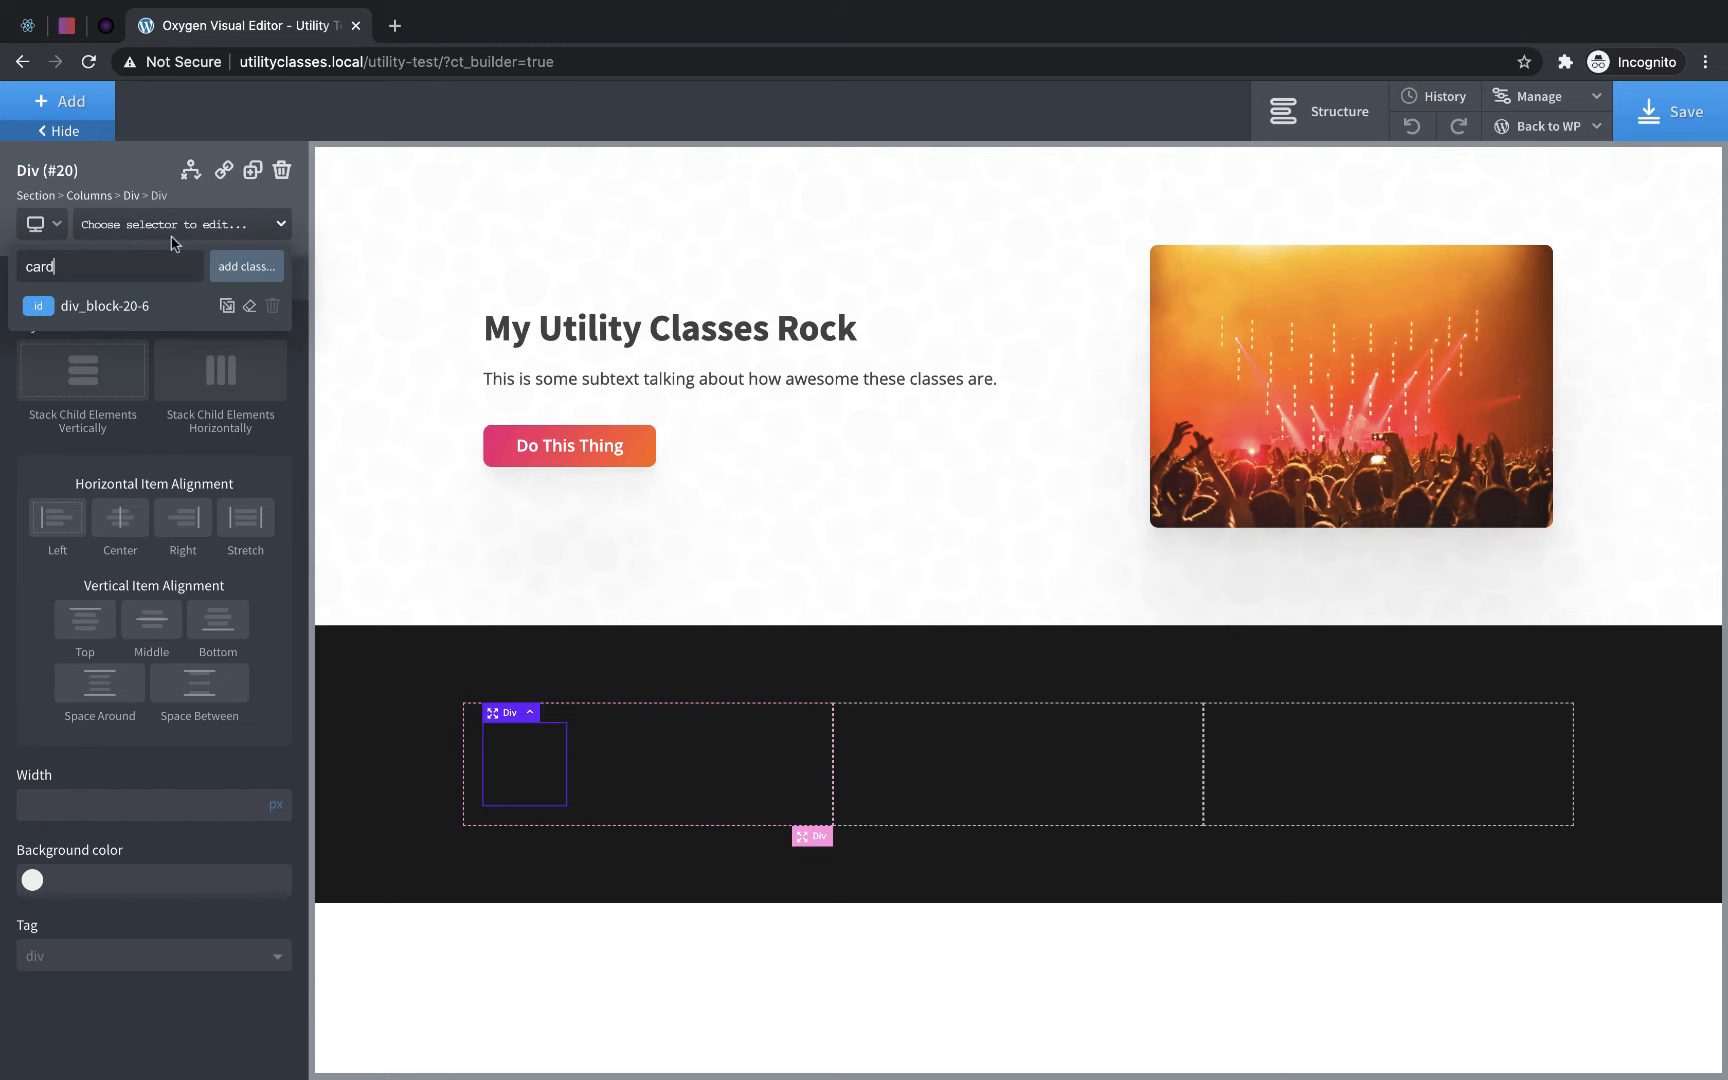
pyautogui.click(256, 265)
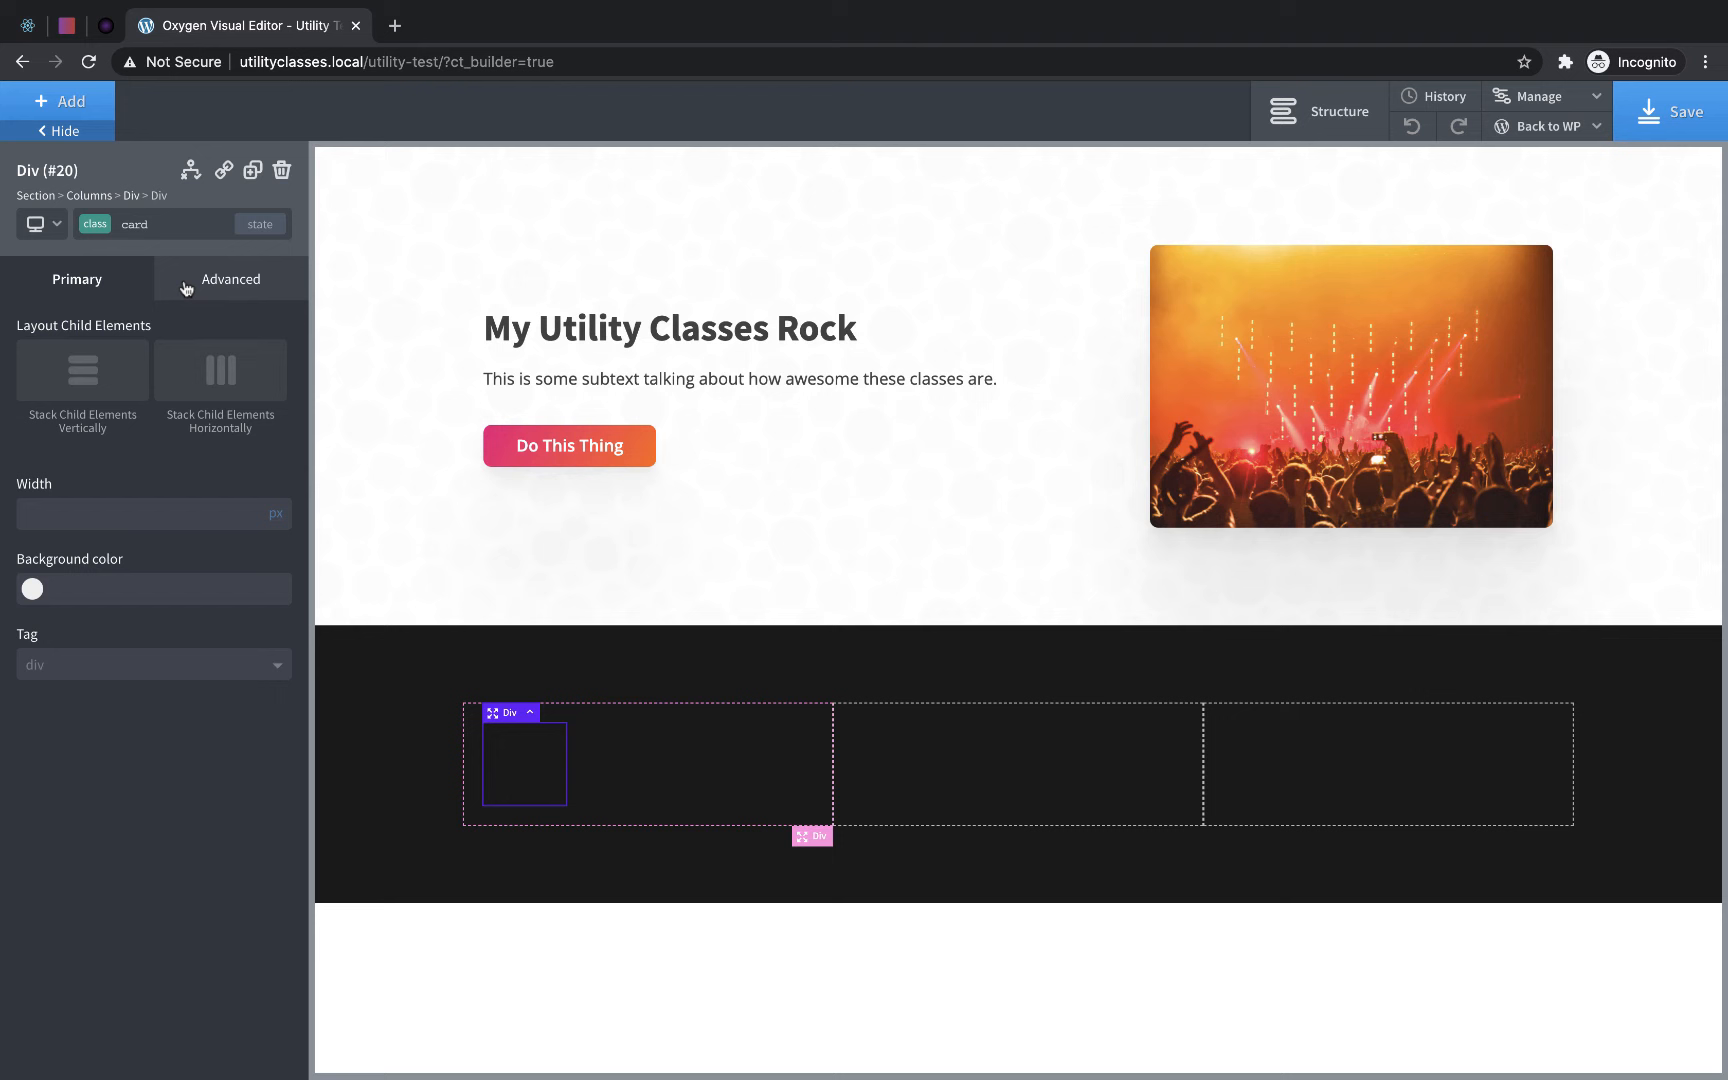
# - Set the width of the card class to 100 percent
pyautogui.click(272, 516)
pyautogui.click(280, 505)
pyautogui.click(156, 520)
pyautogui.write('100')
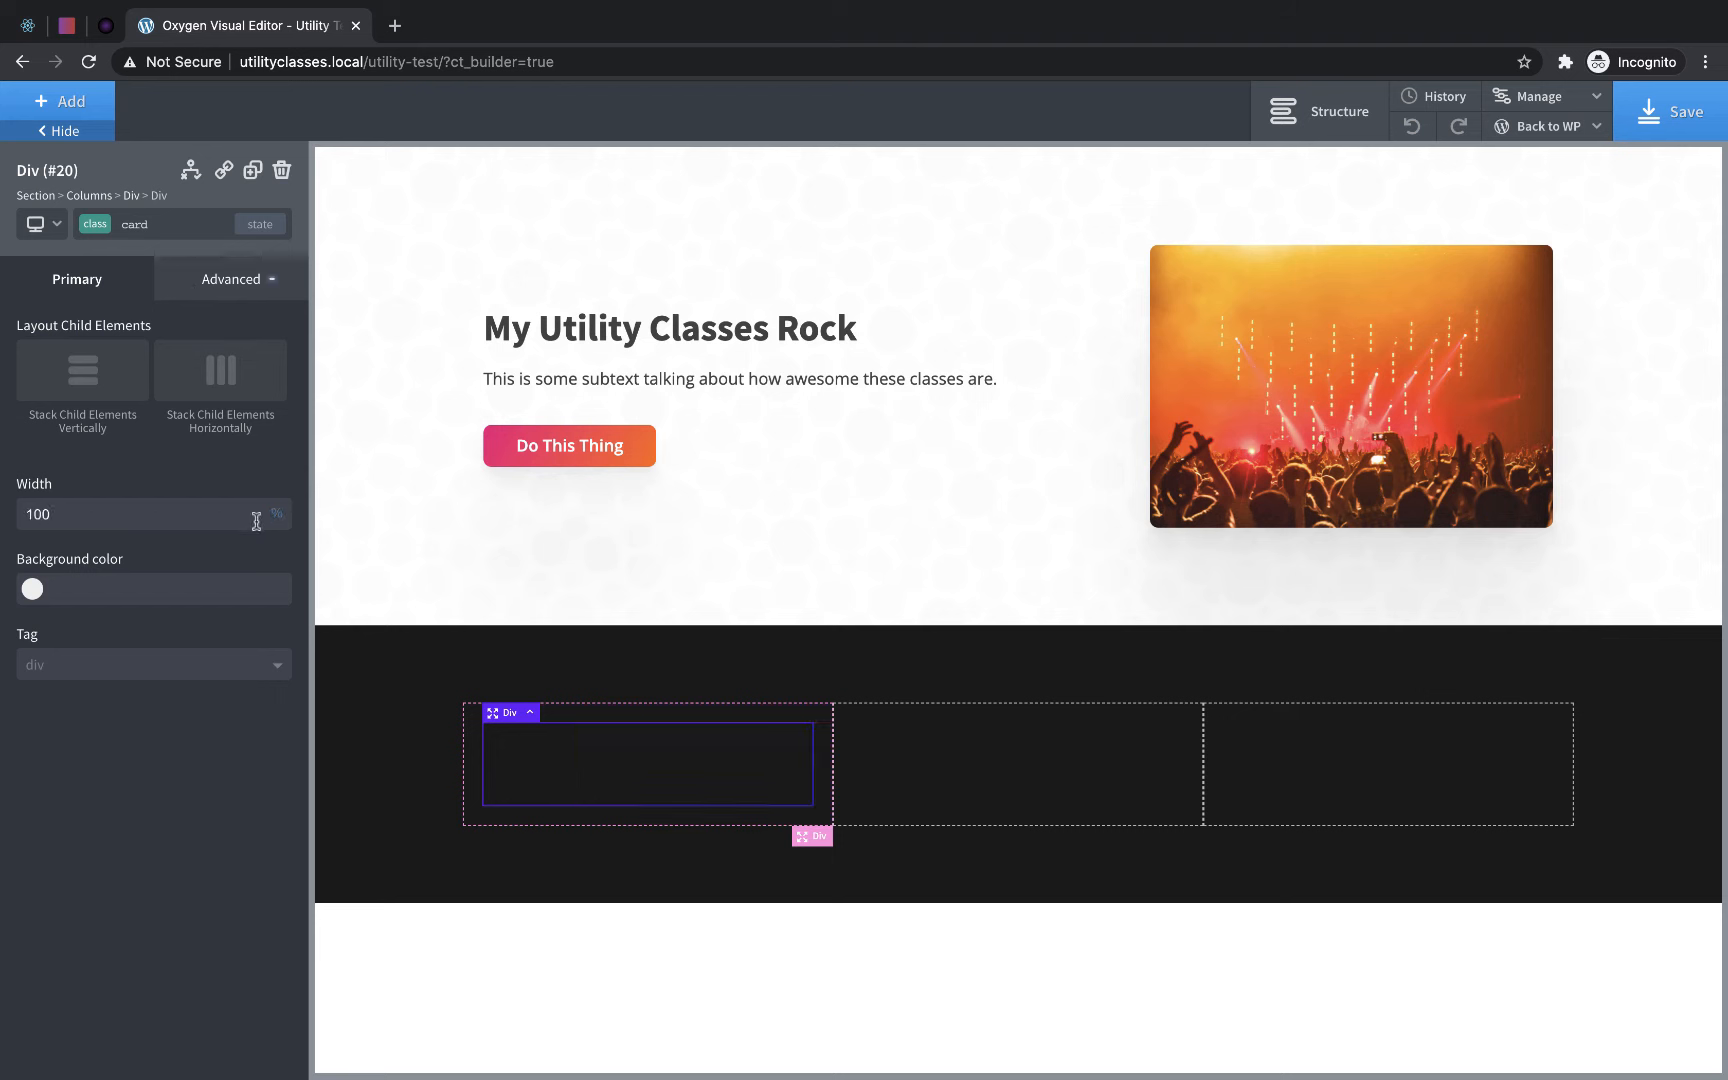
# - Apply the bg-color-light, padding-medium and rounded-corners classes to the card Div in the first column
pyautogui.click(147, 226)
pyautogui.write('ligh')
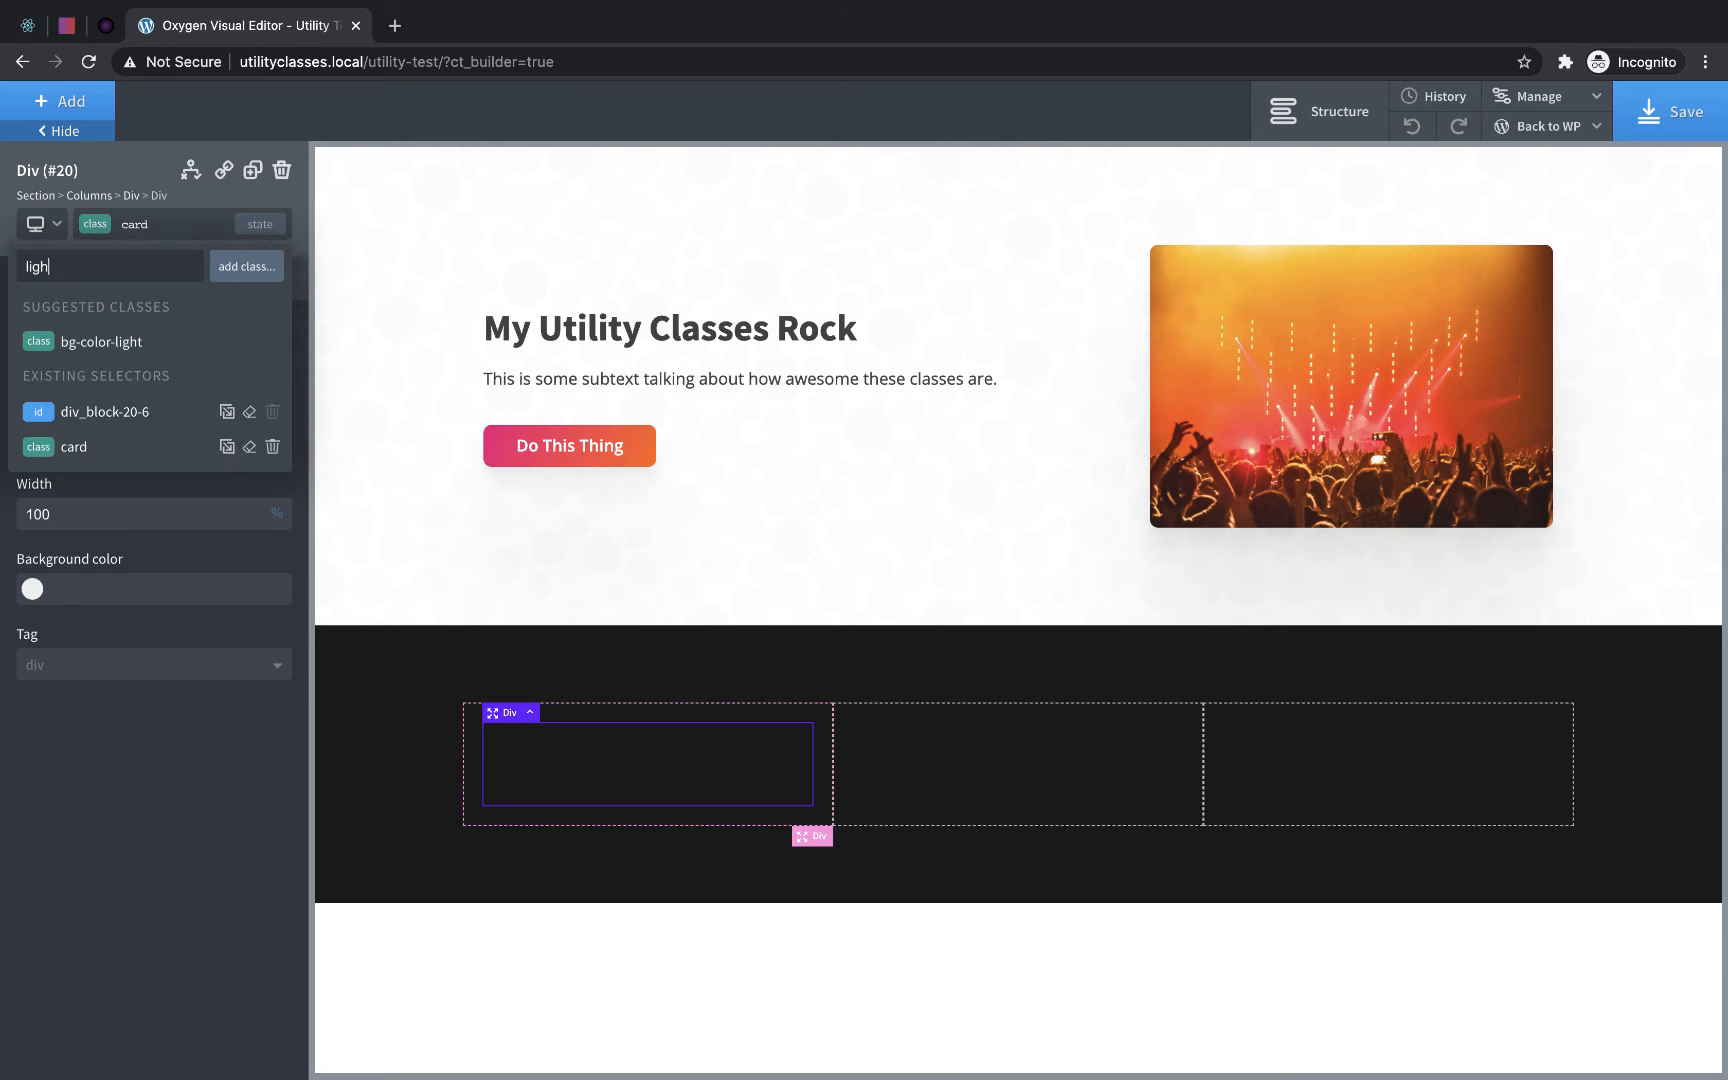
pyautogui.write('t')
pyautogui.click(135, 341)
pyautogui.click(140, 225)
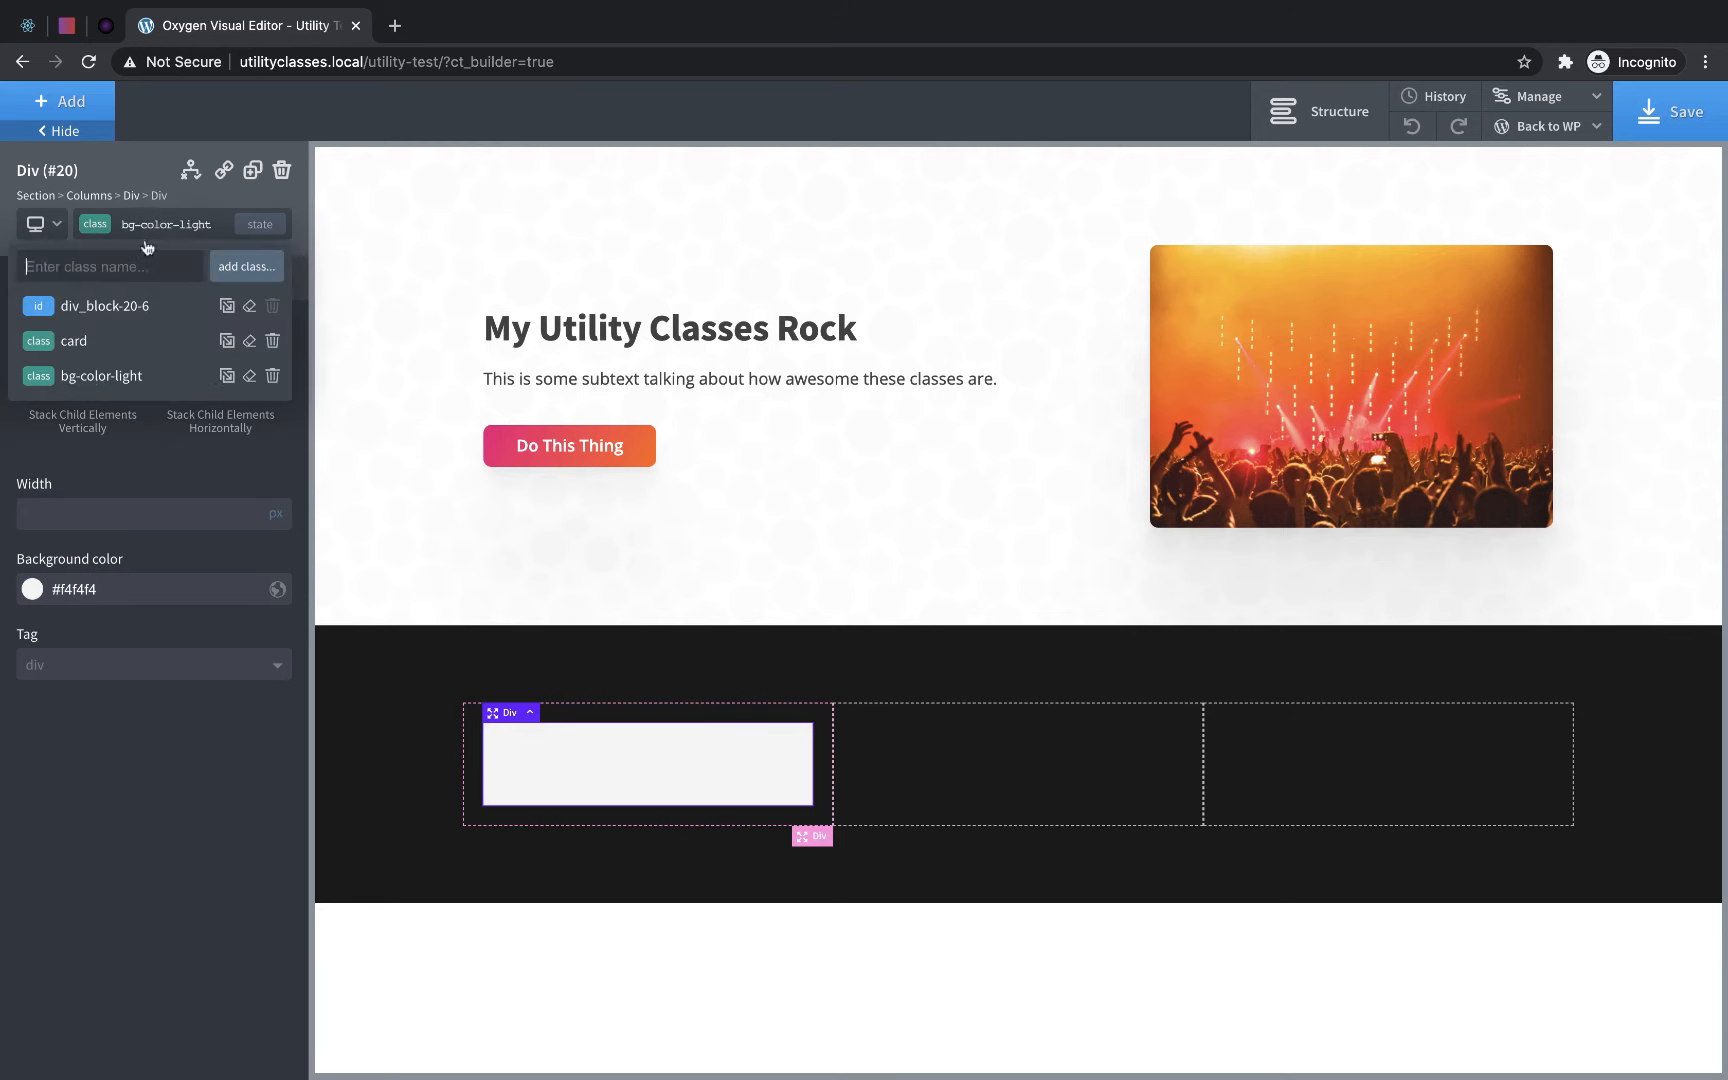
pyautogui.write('medium')
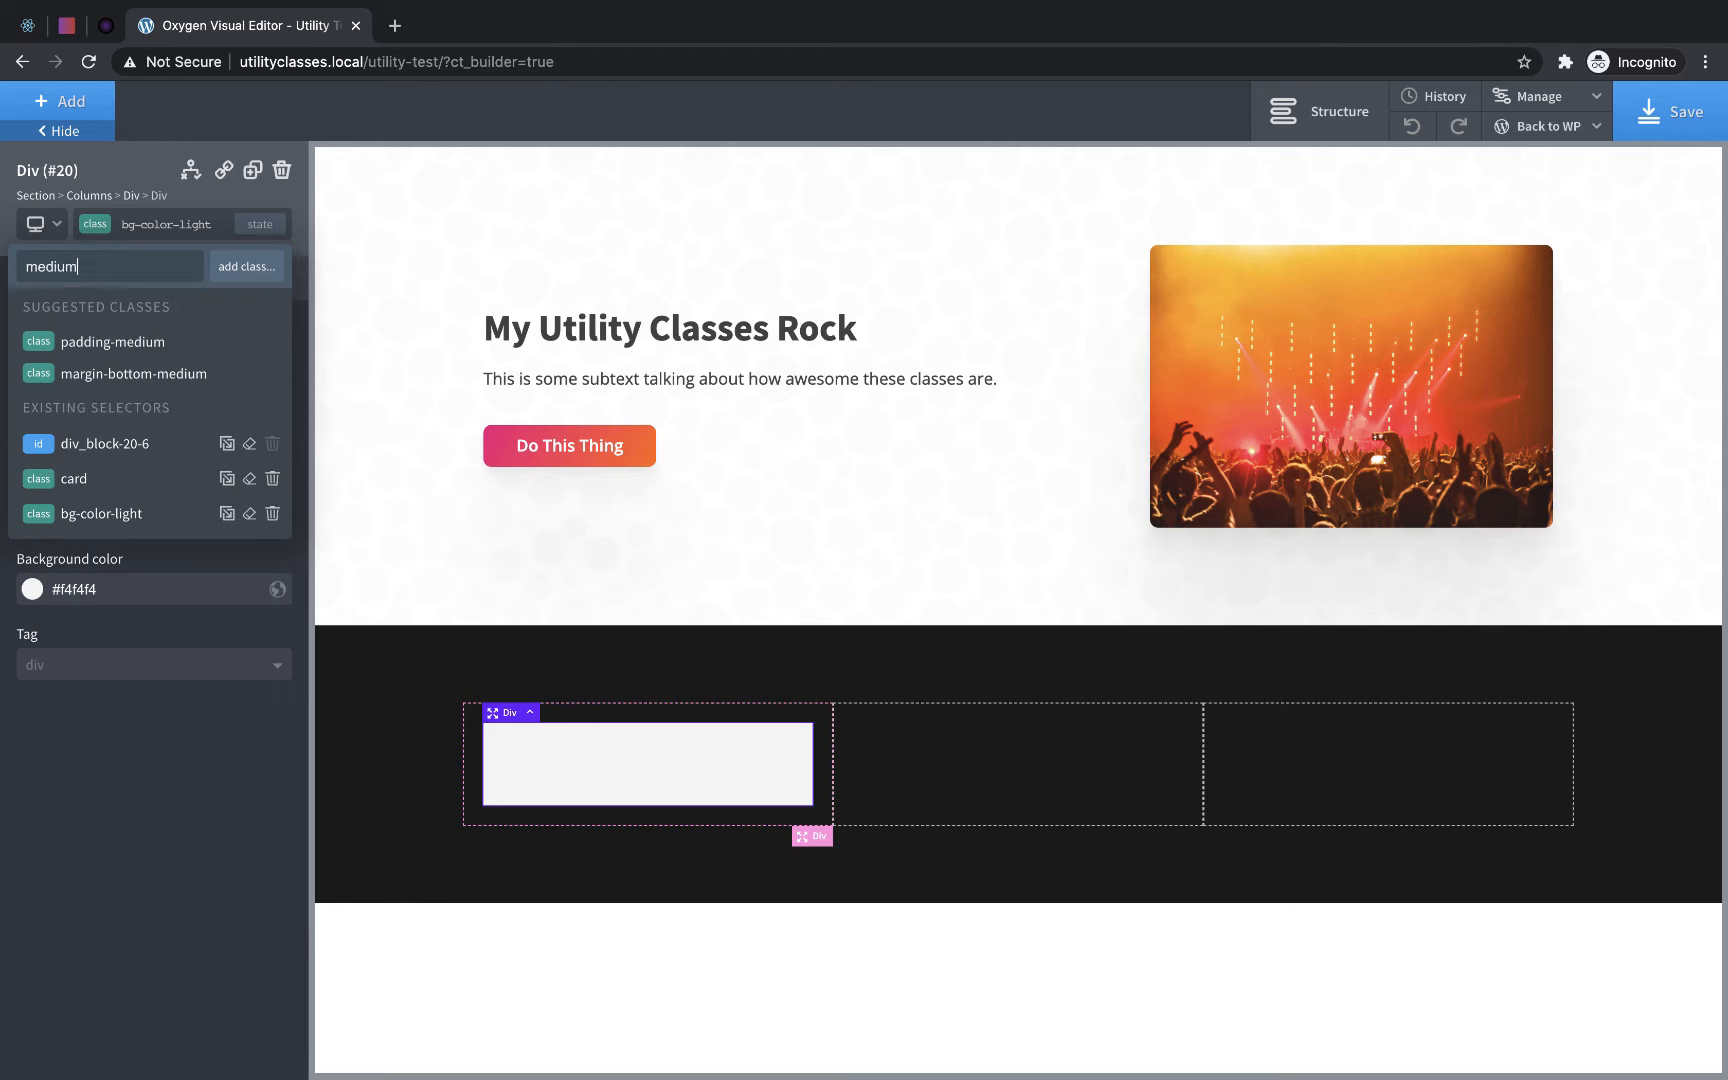
pyautogui.click(141, 339)
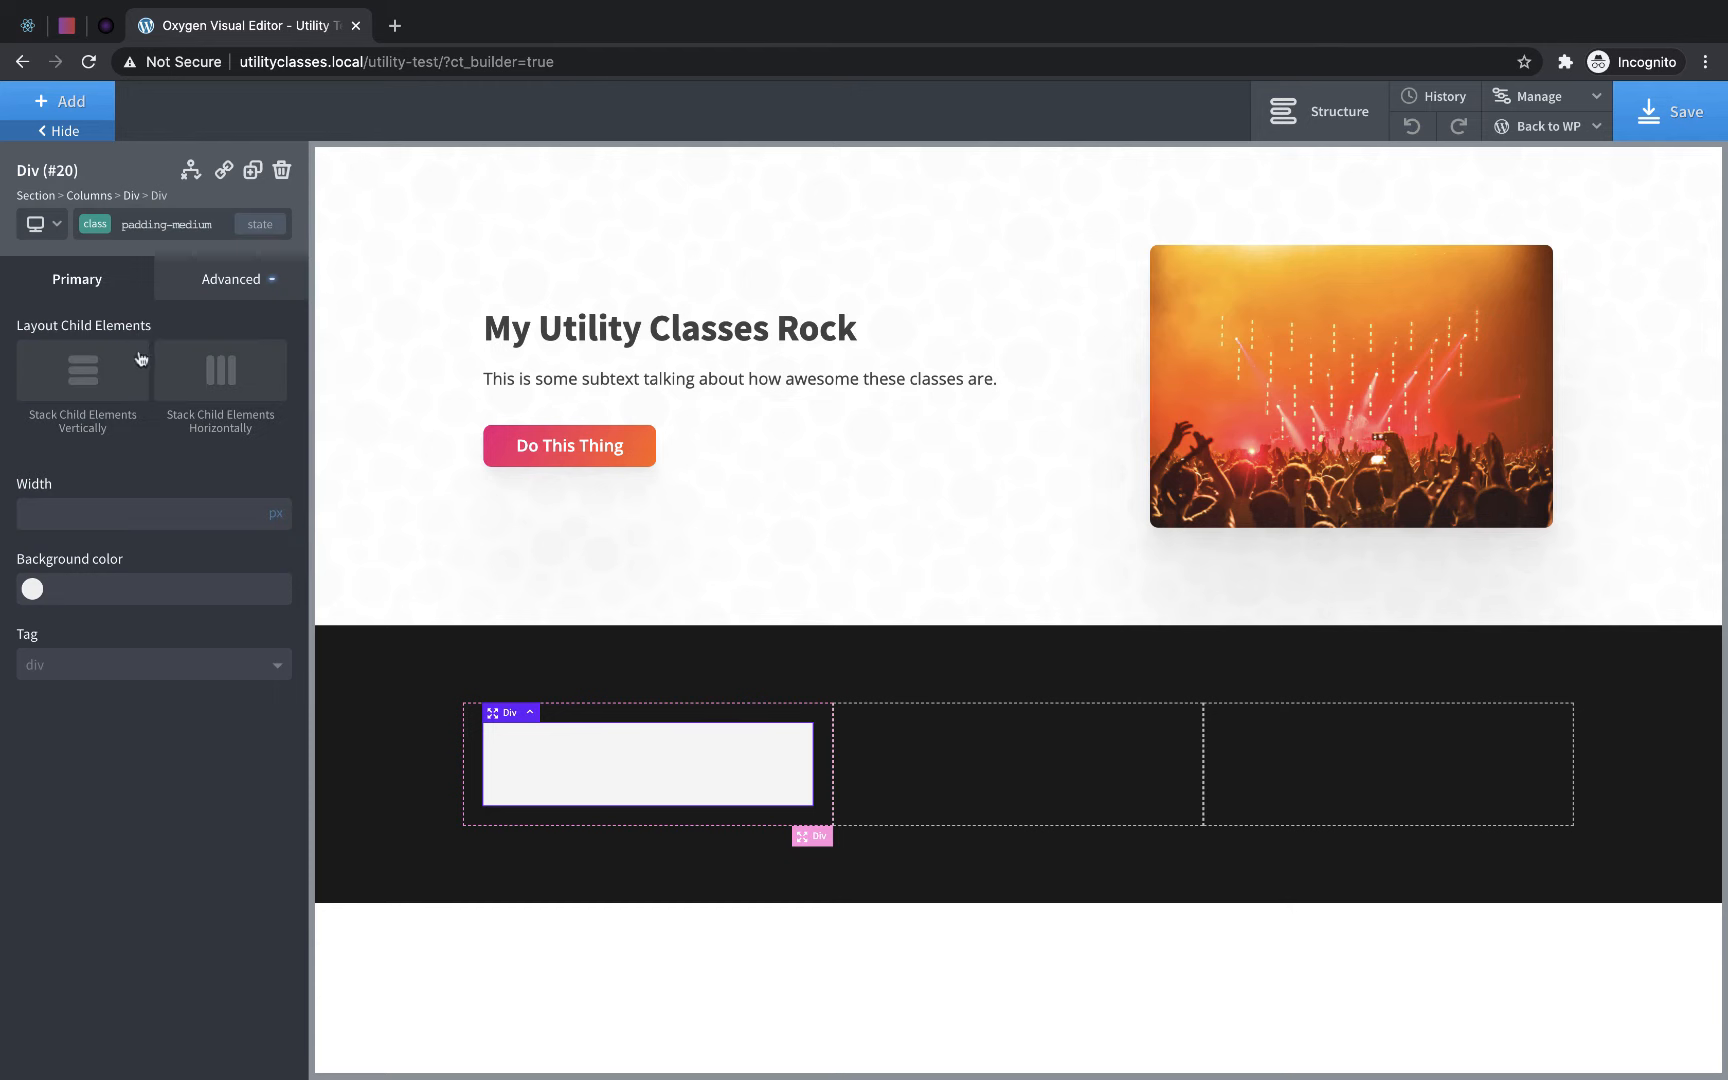
pyautogui.click(143, 224)
pyautogui.write('rounded')
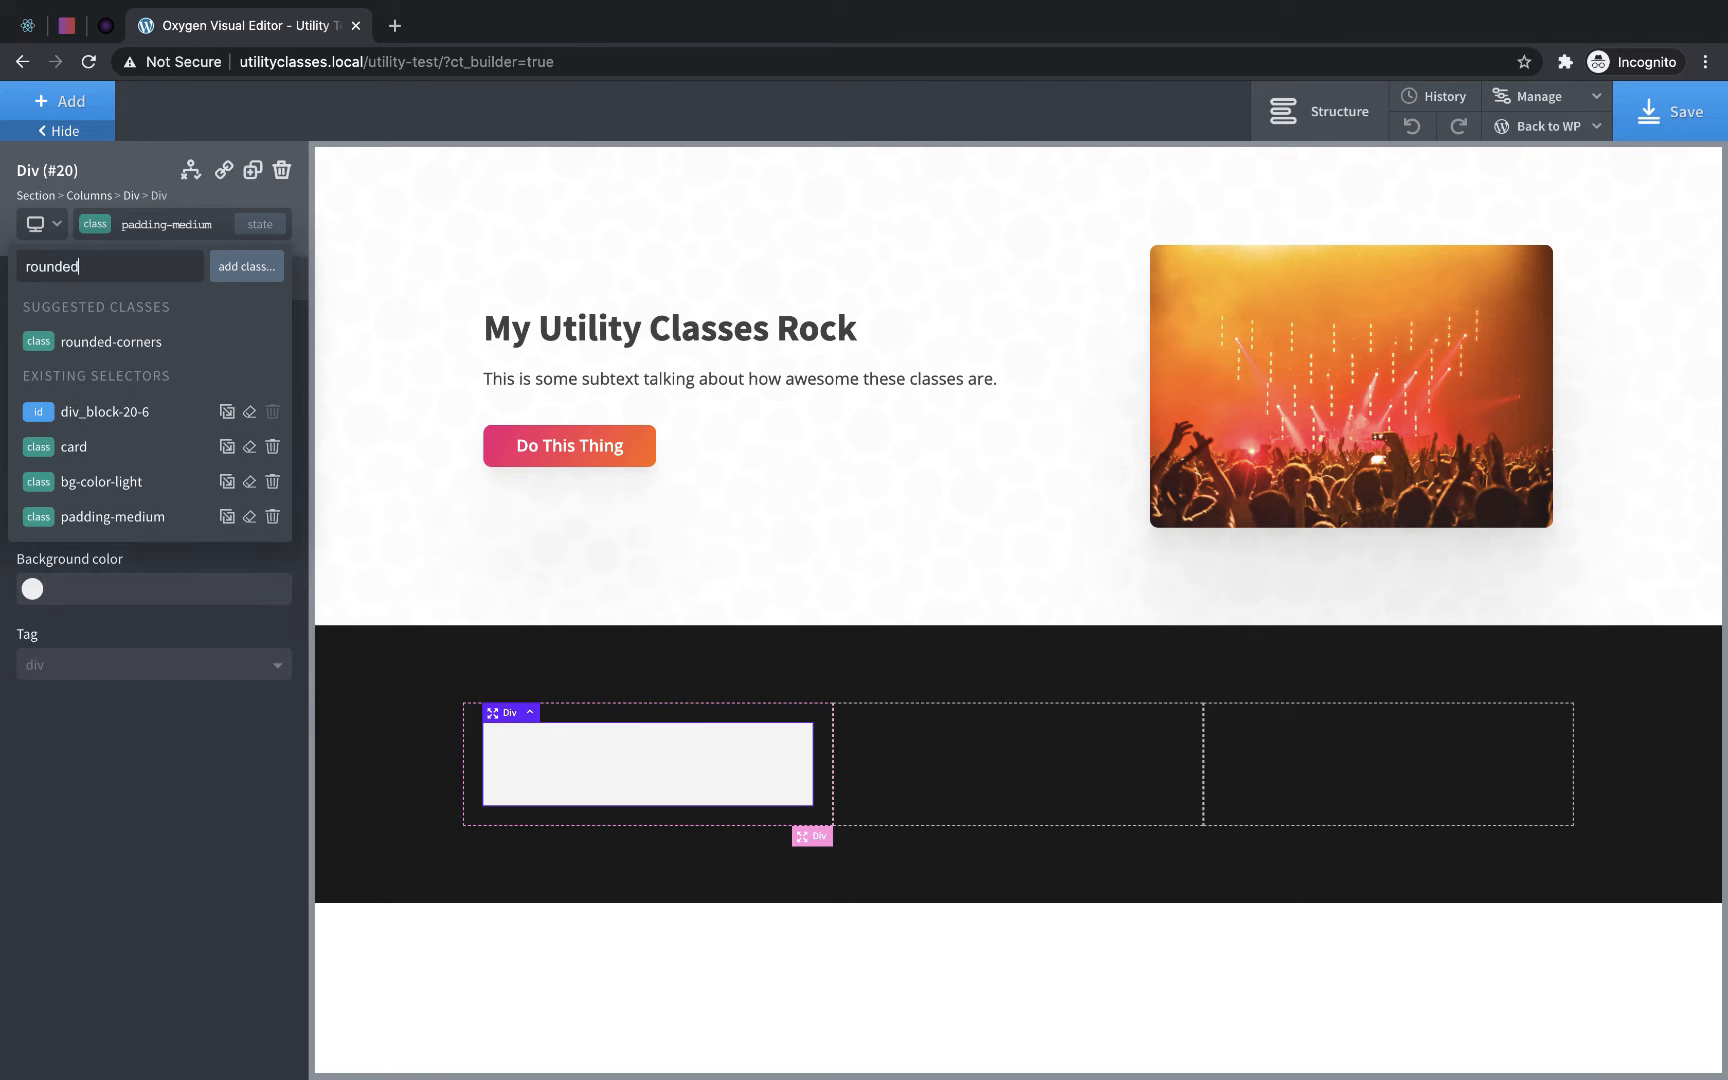
pyautogui.click(104, 341)
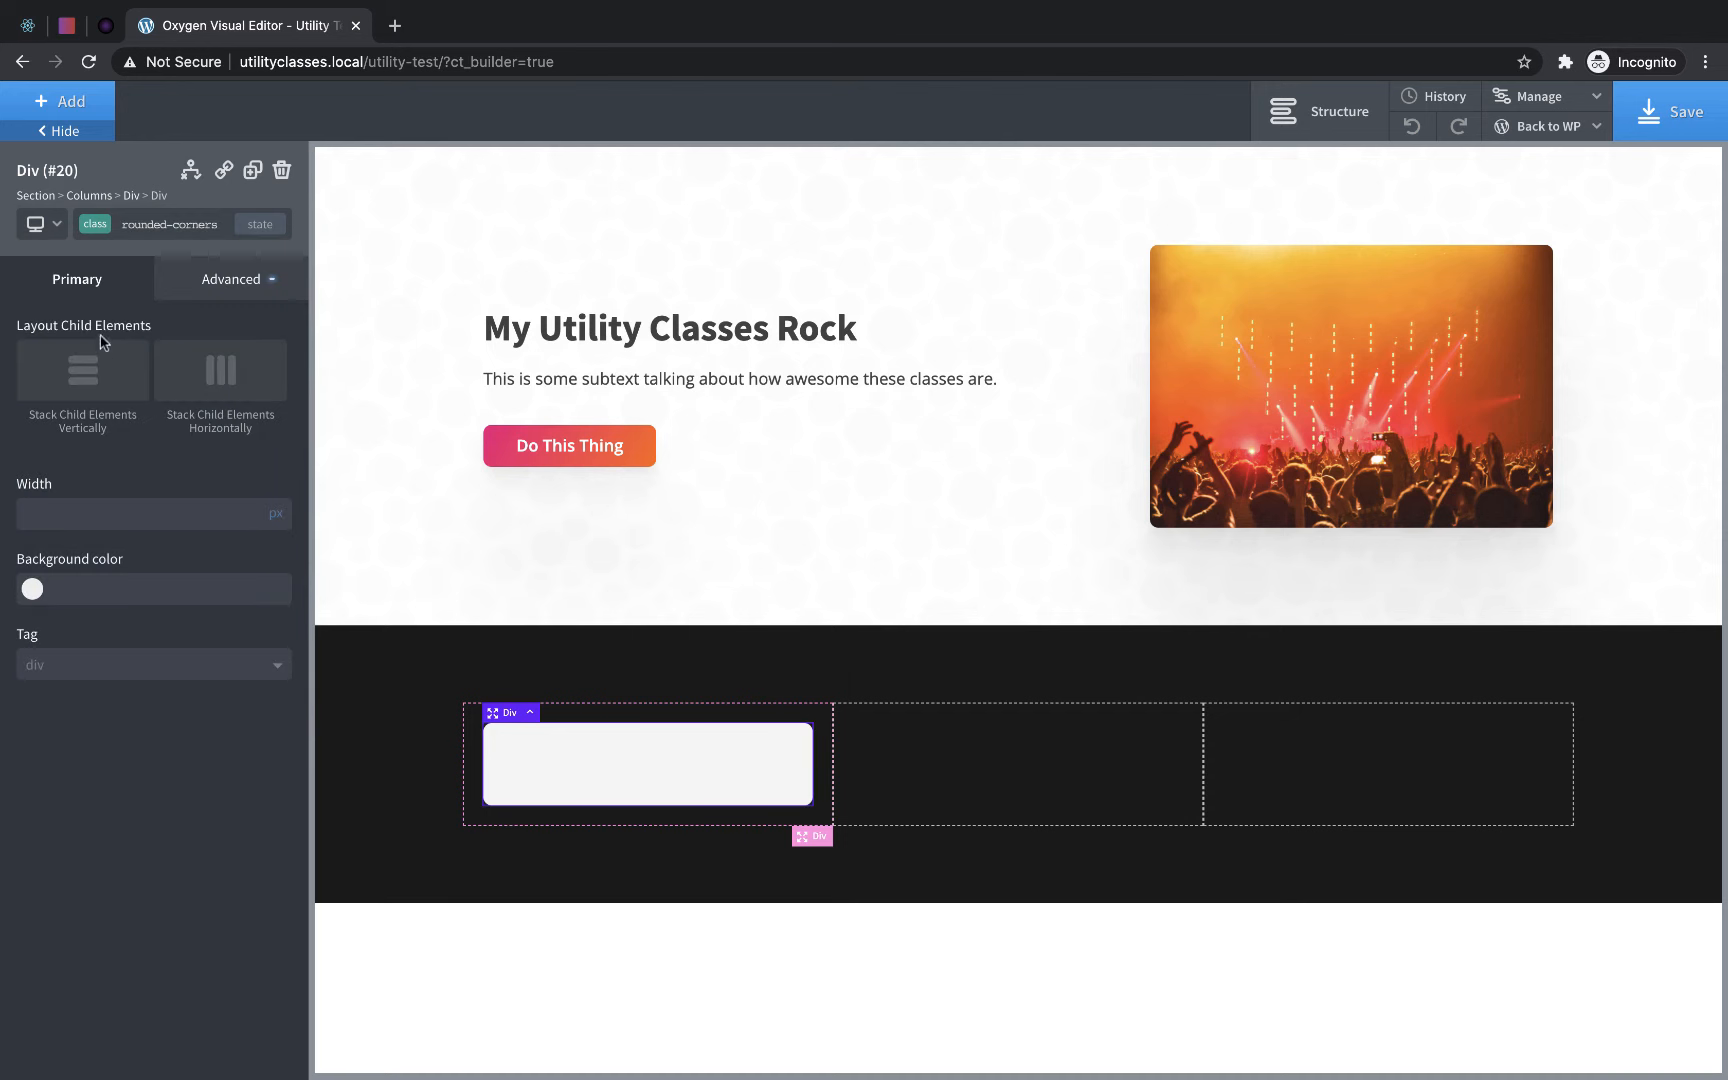
# - Insert an Icon element into the card with the Solid icon style and apply the box-shadow class to it
pyautogui.click(60, 101)
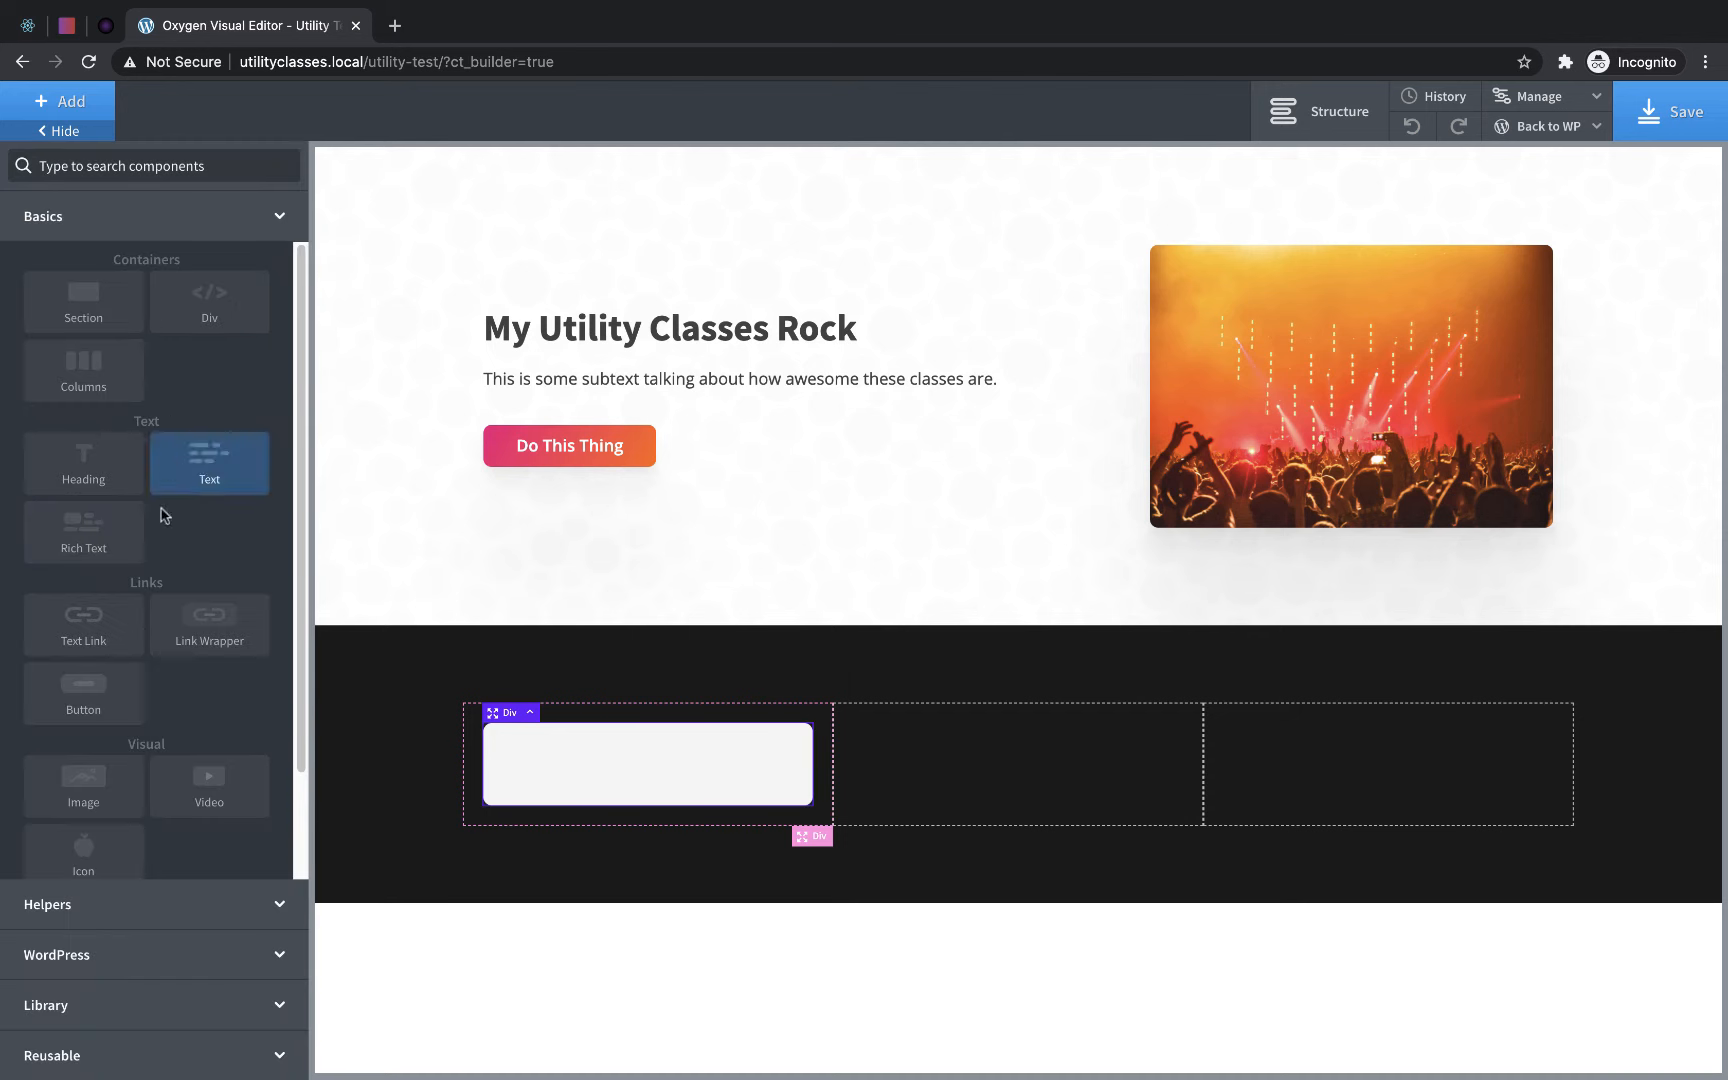
pyautogui.write('icon')
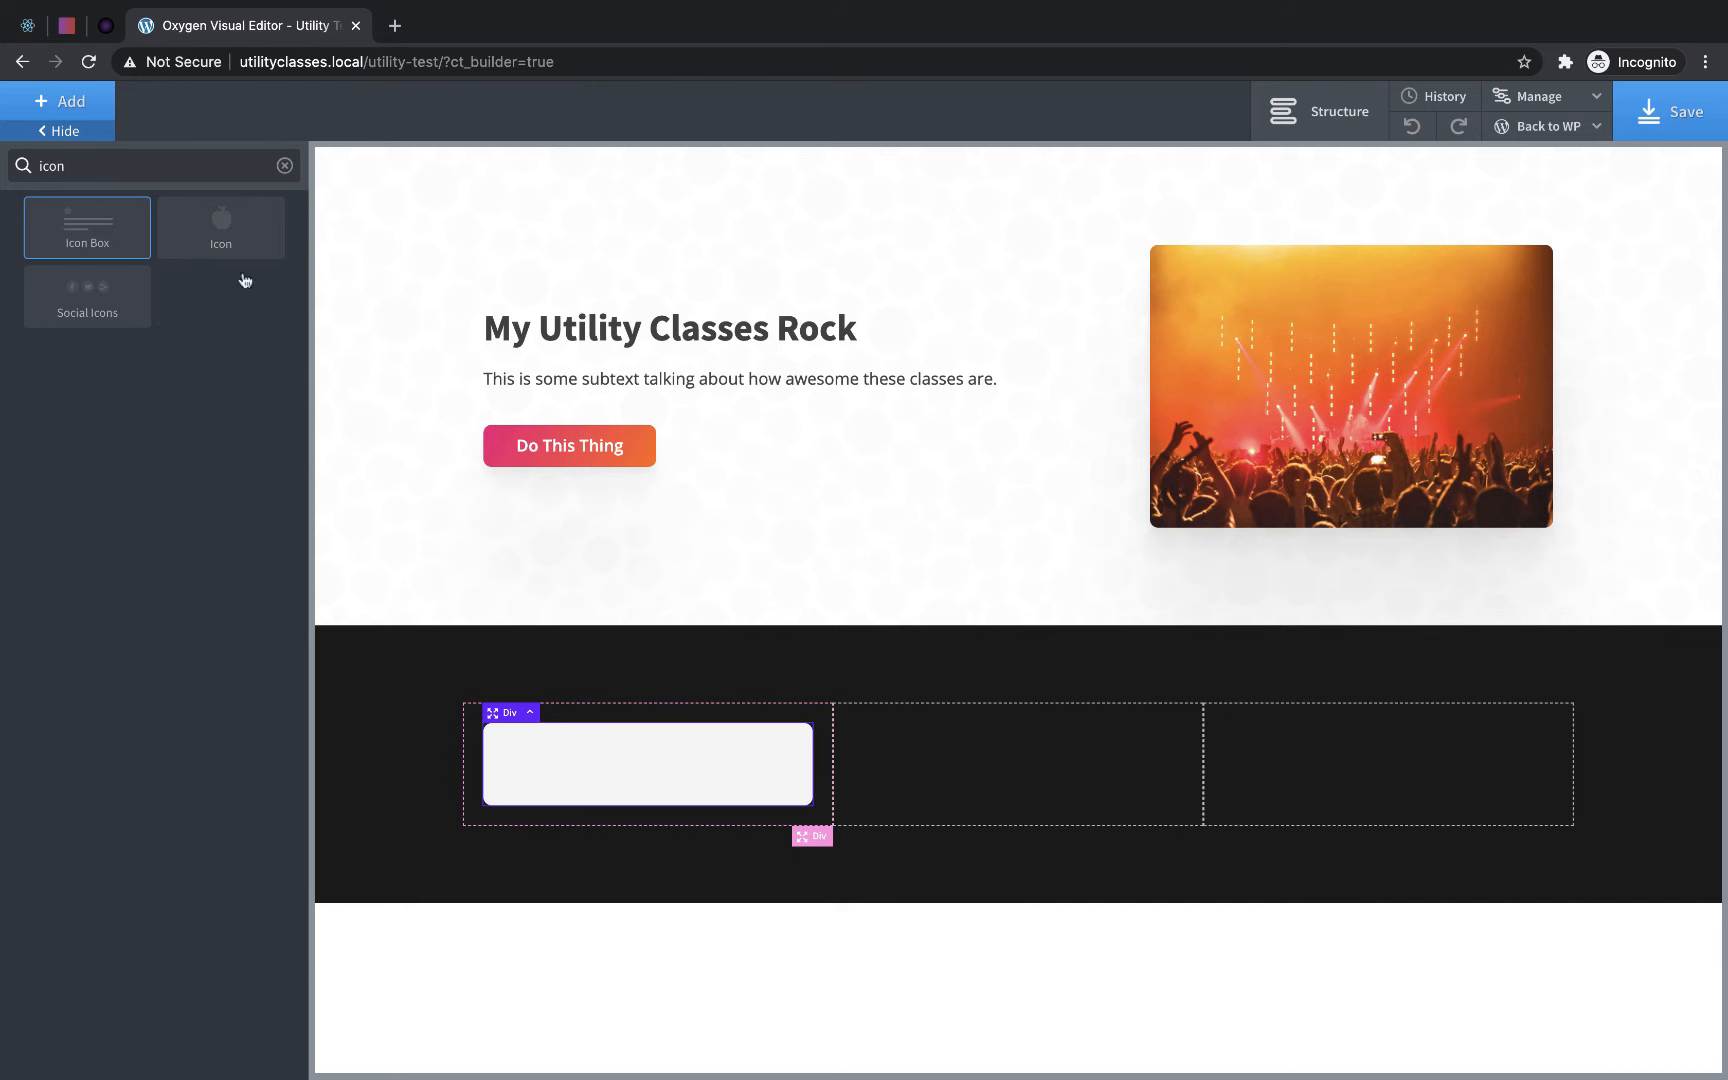
pyautogui.click(231, 236)
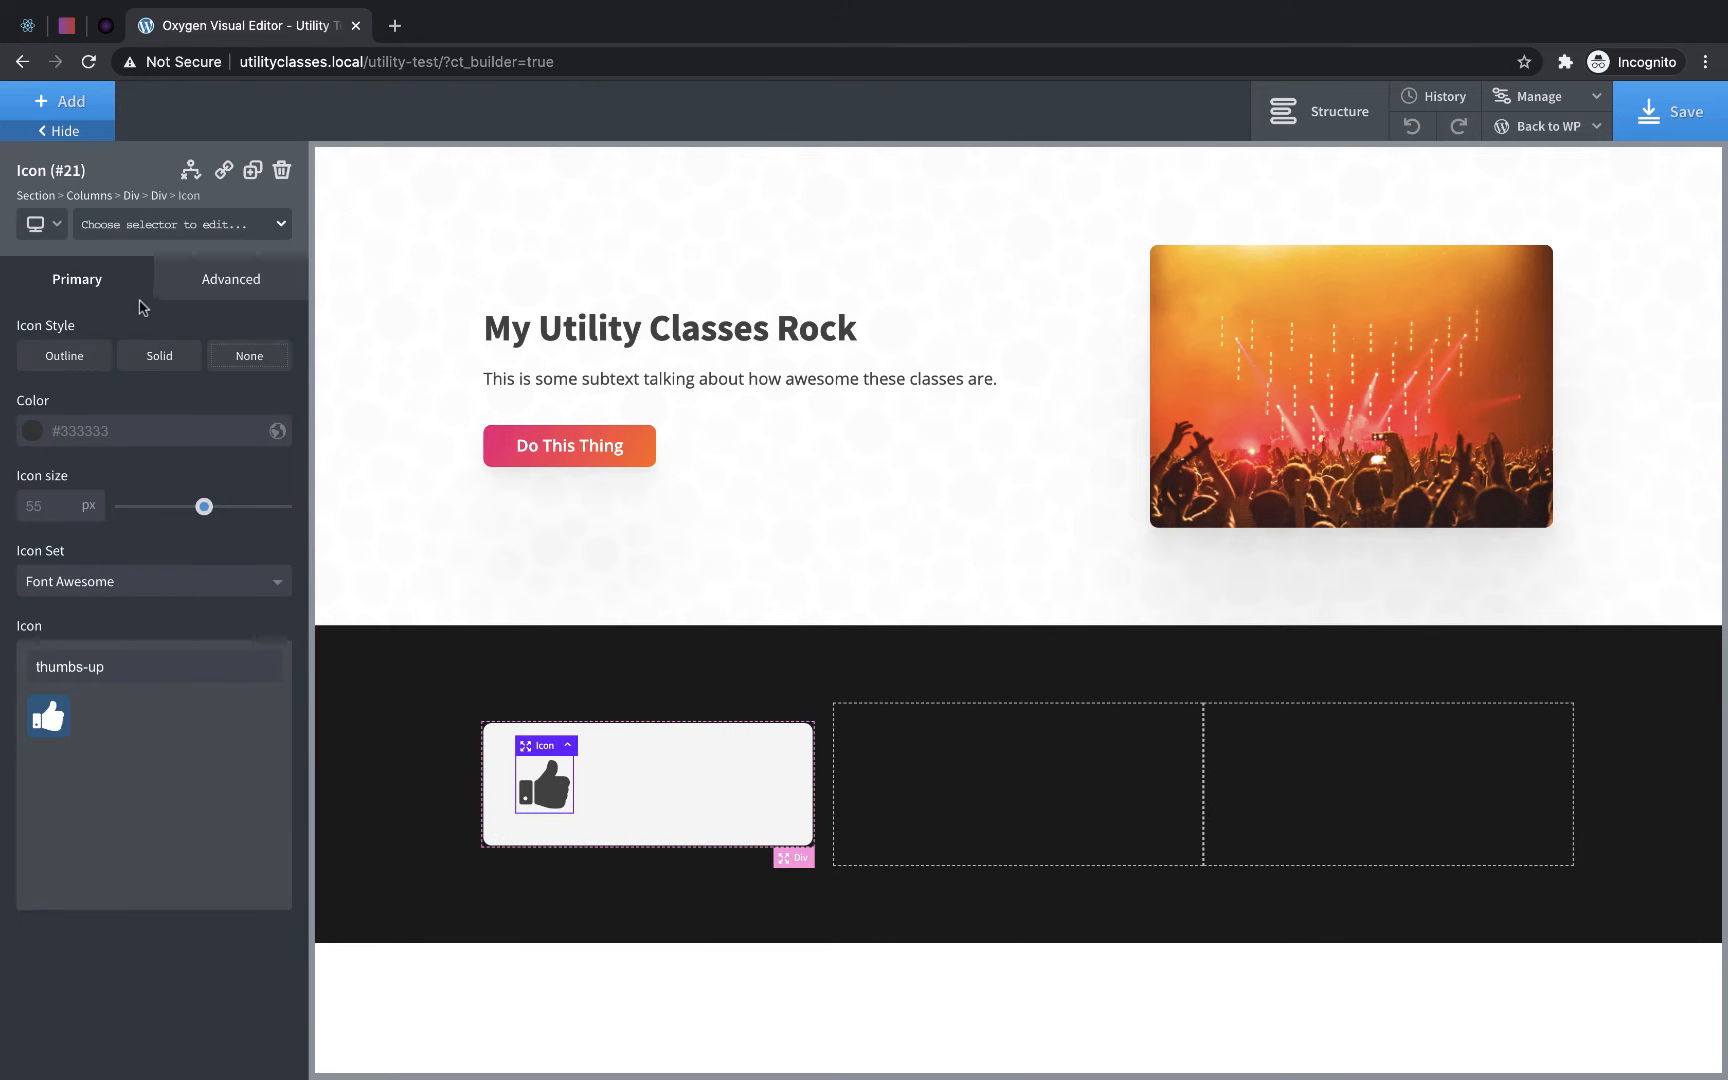
pyautogui.click(148, 356)
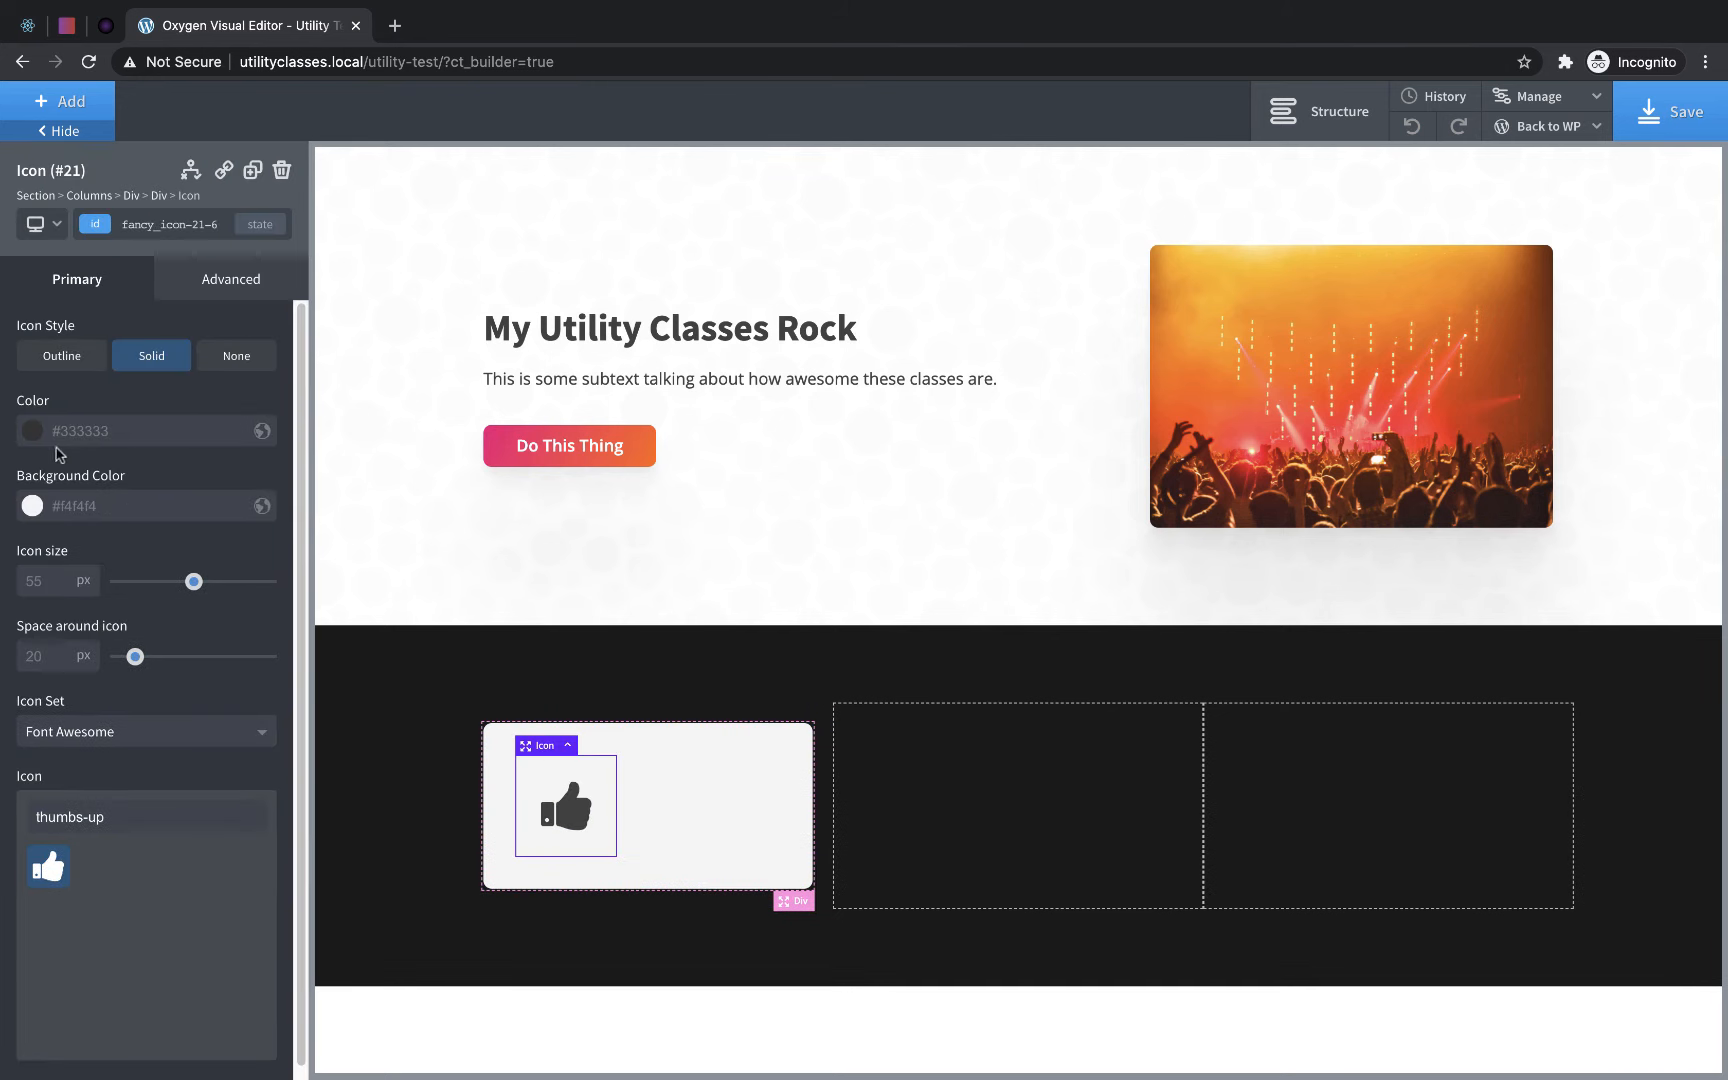
pyautogui.click(180, 224)
pyautogui.write('box')
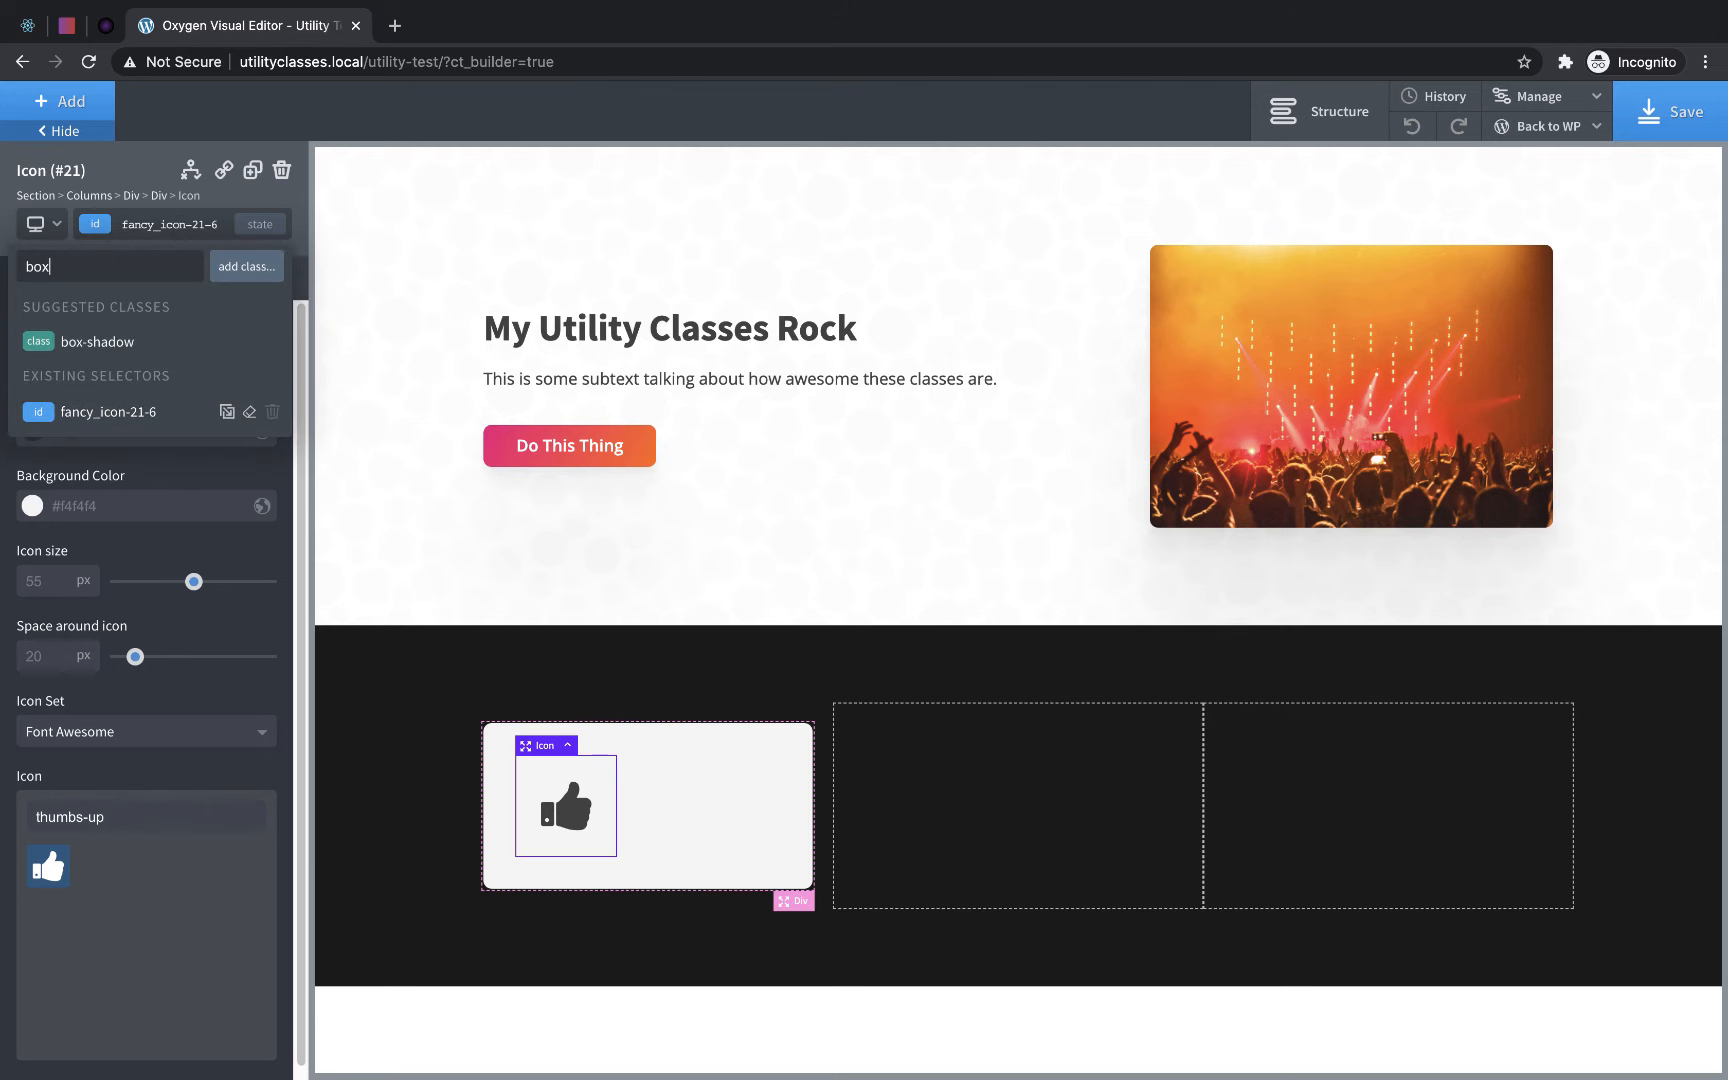
pyautogui.click(175, 342)
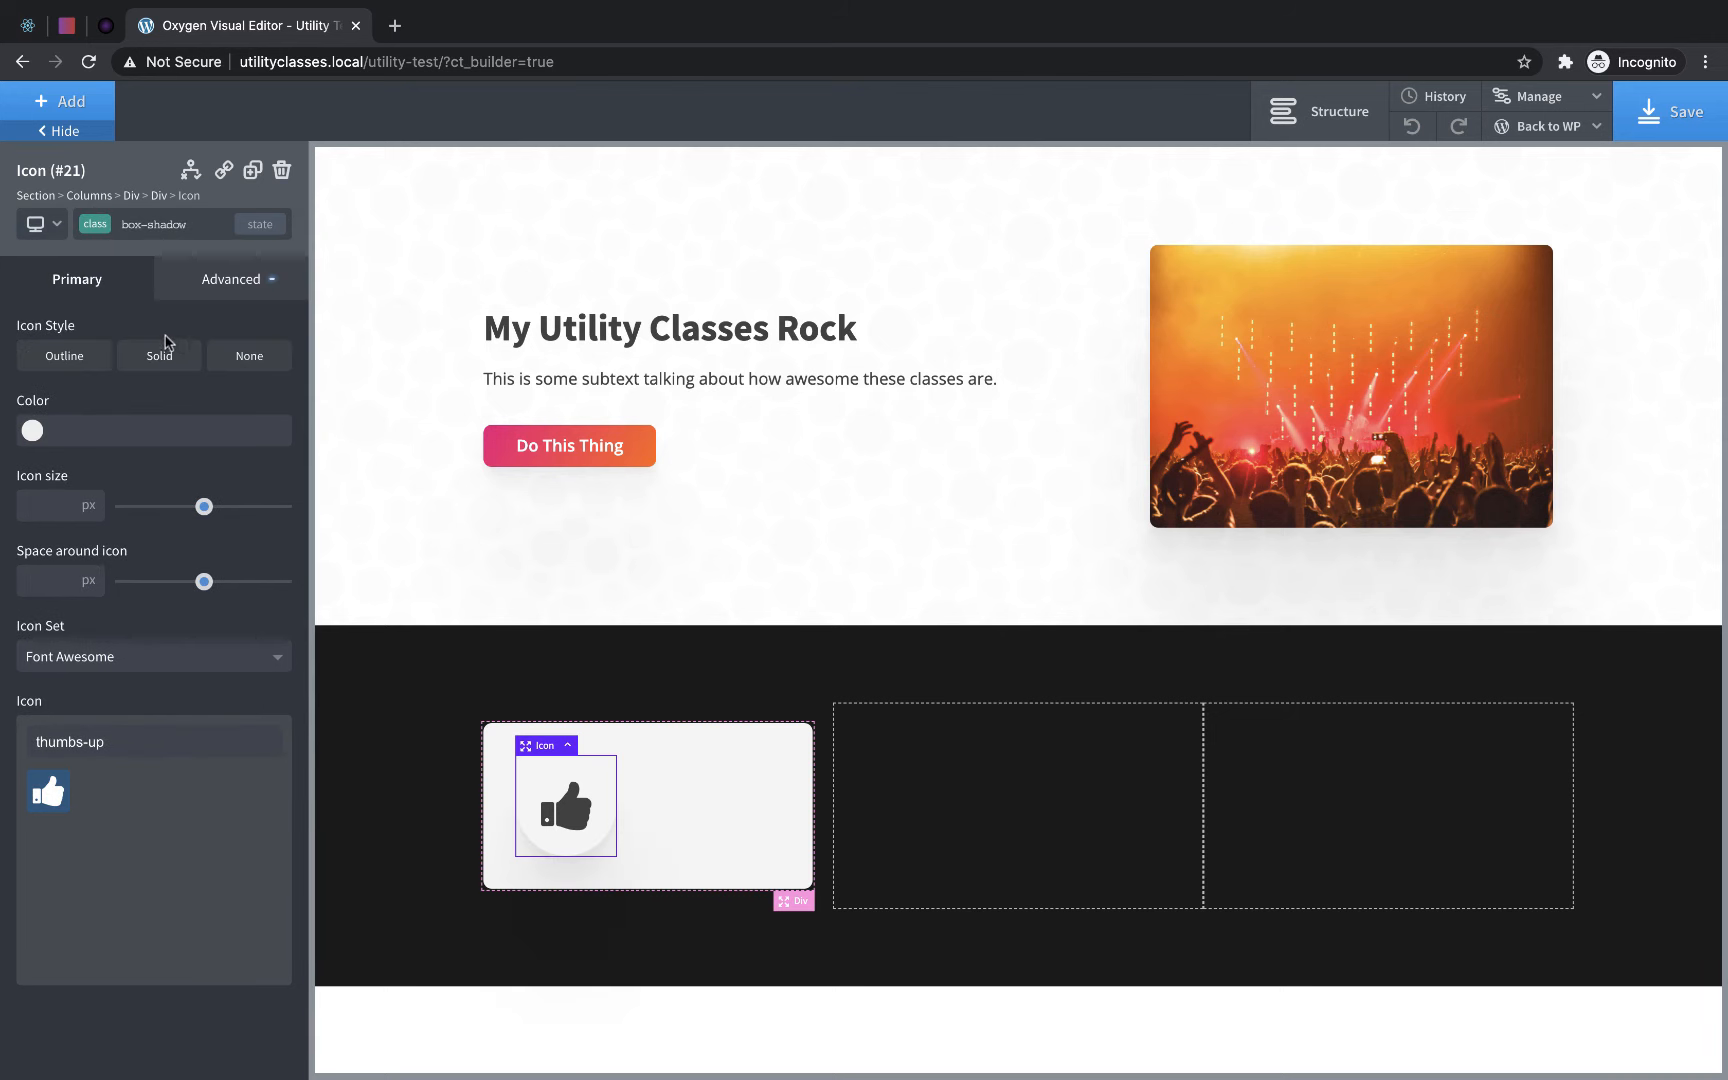
# - Add a Heading below the card's icon with the h2 tag and the text "Card One"
pyautogui.click(68, 101)
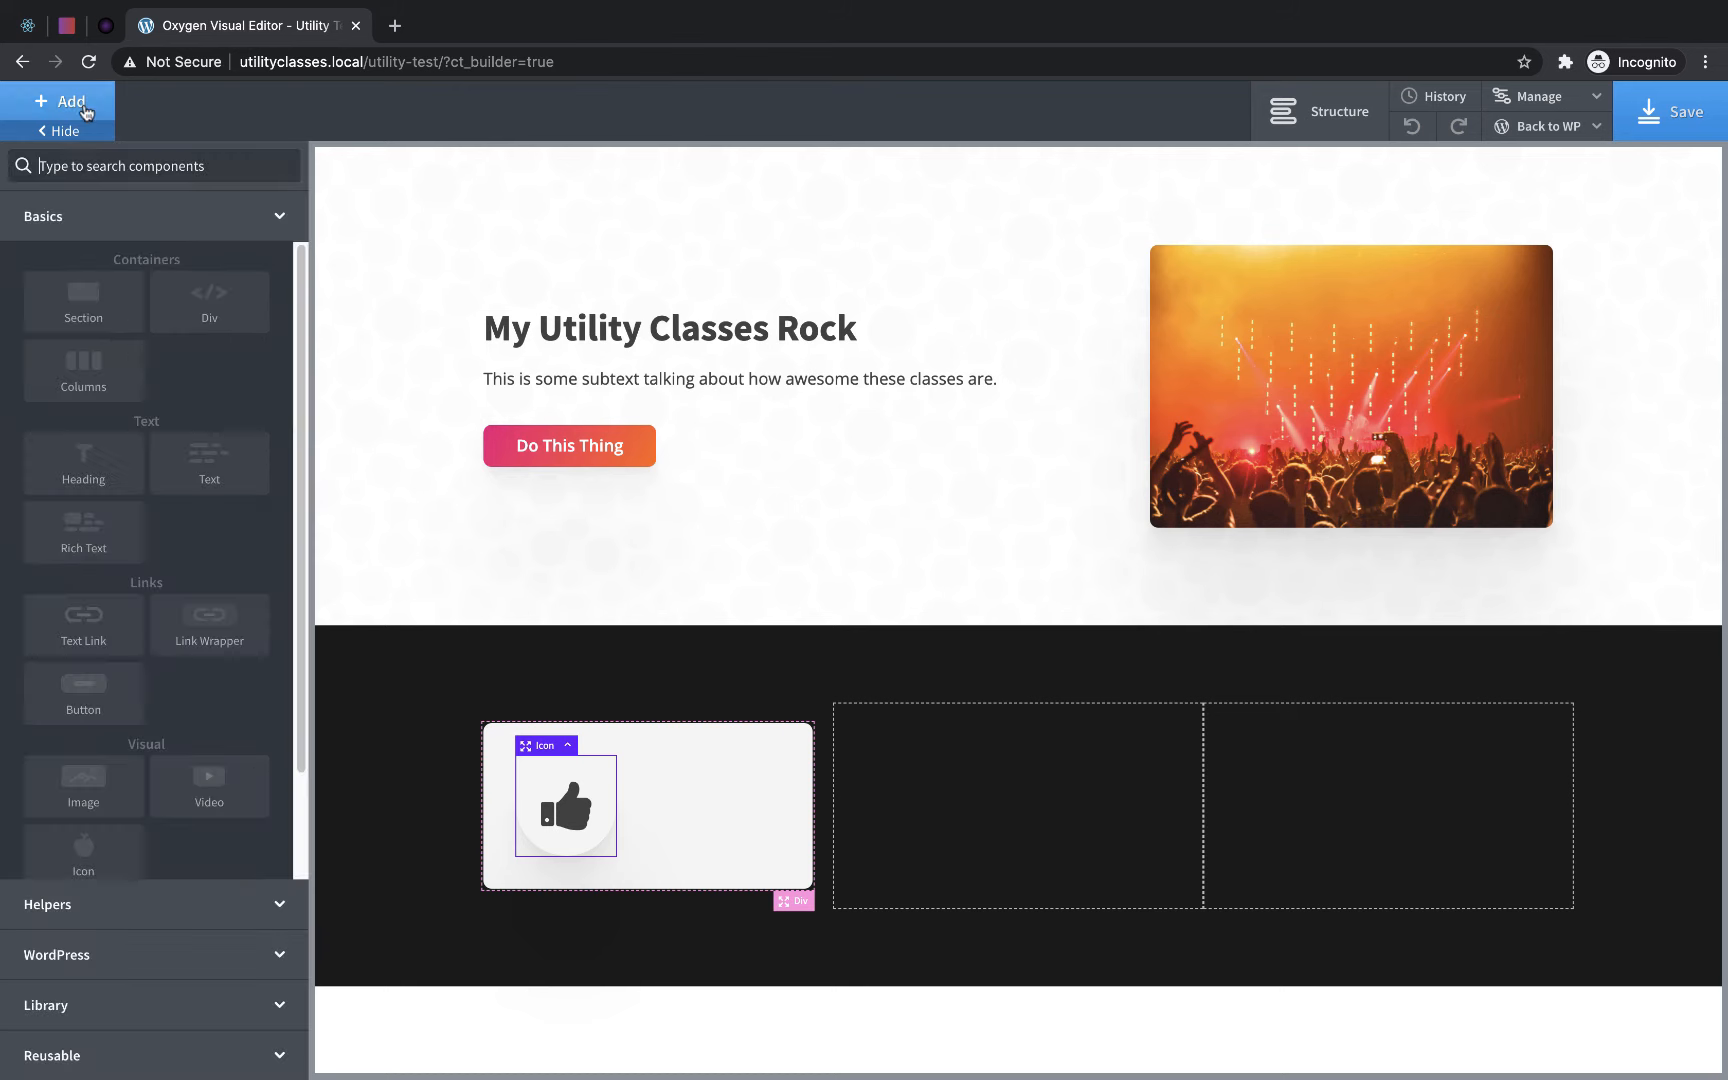
pyautogui.click(140, 490)
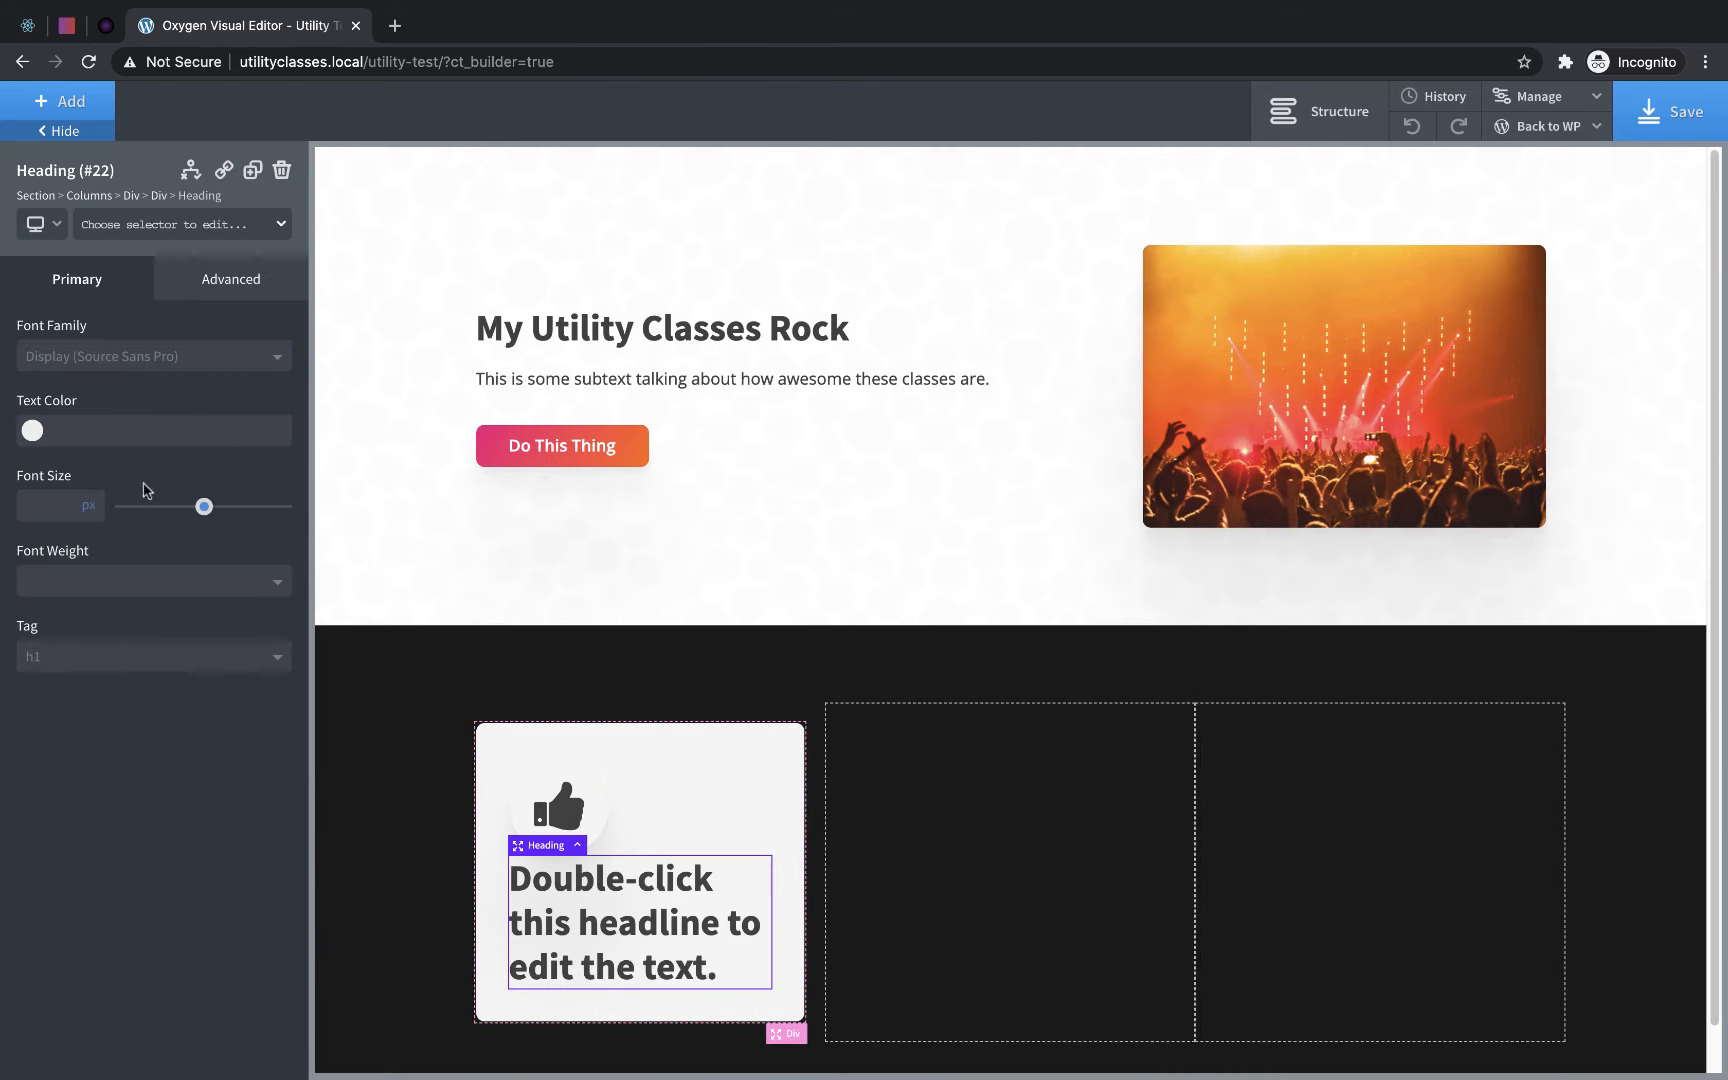
pyautogui.click(82, 660)
pyautogui.click(62, 728)
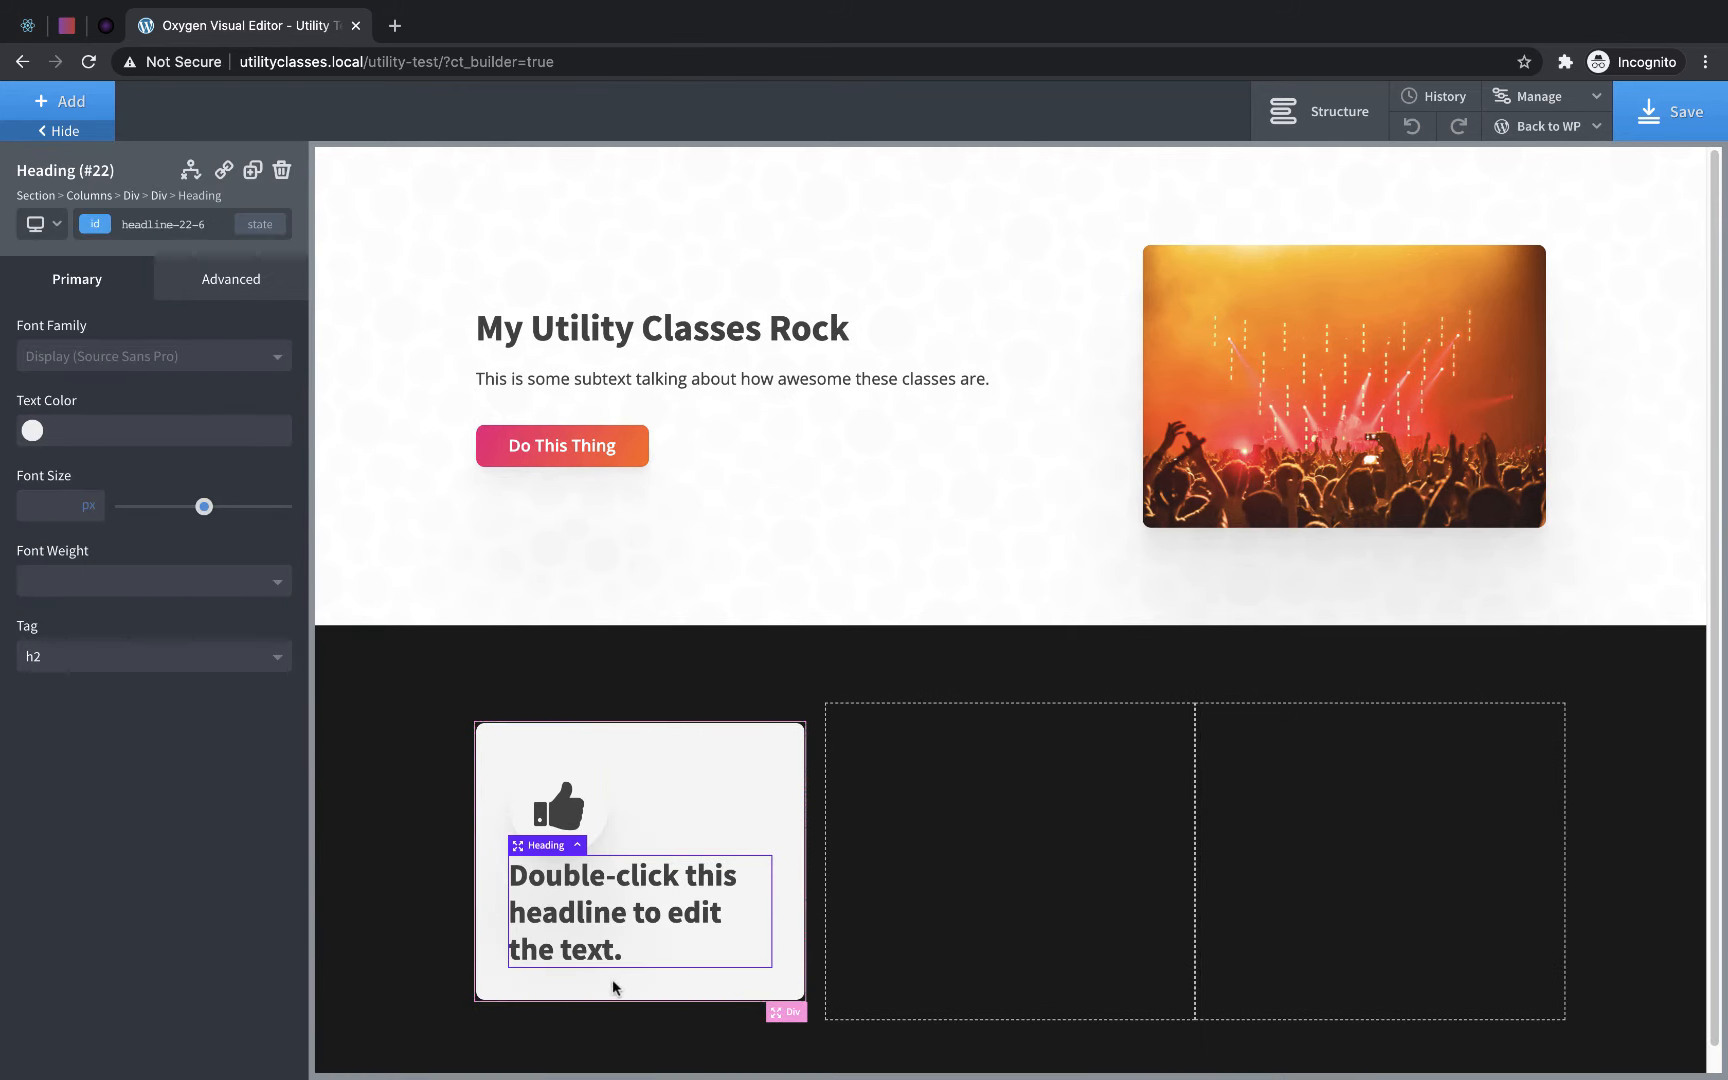
pyautogui.doubleClick(598, 917)
pyautogui.write('Card')
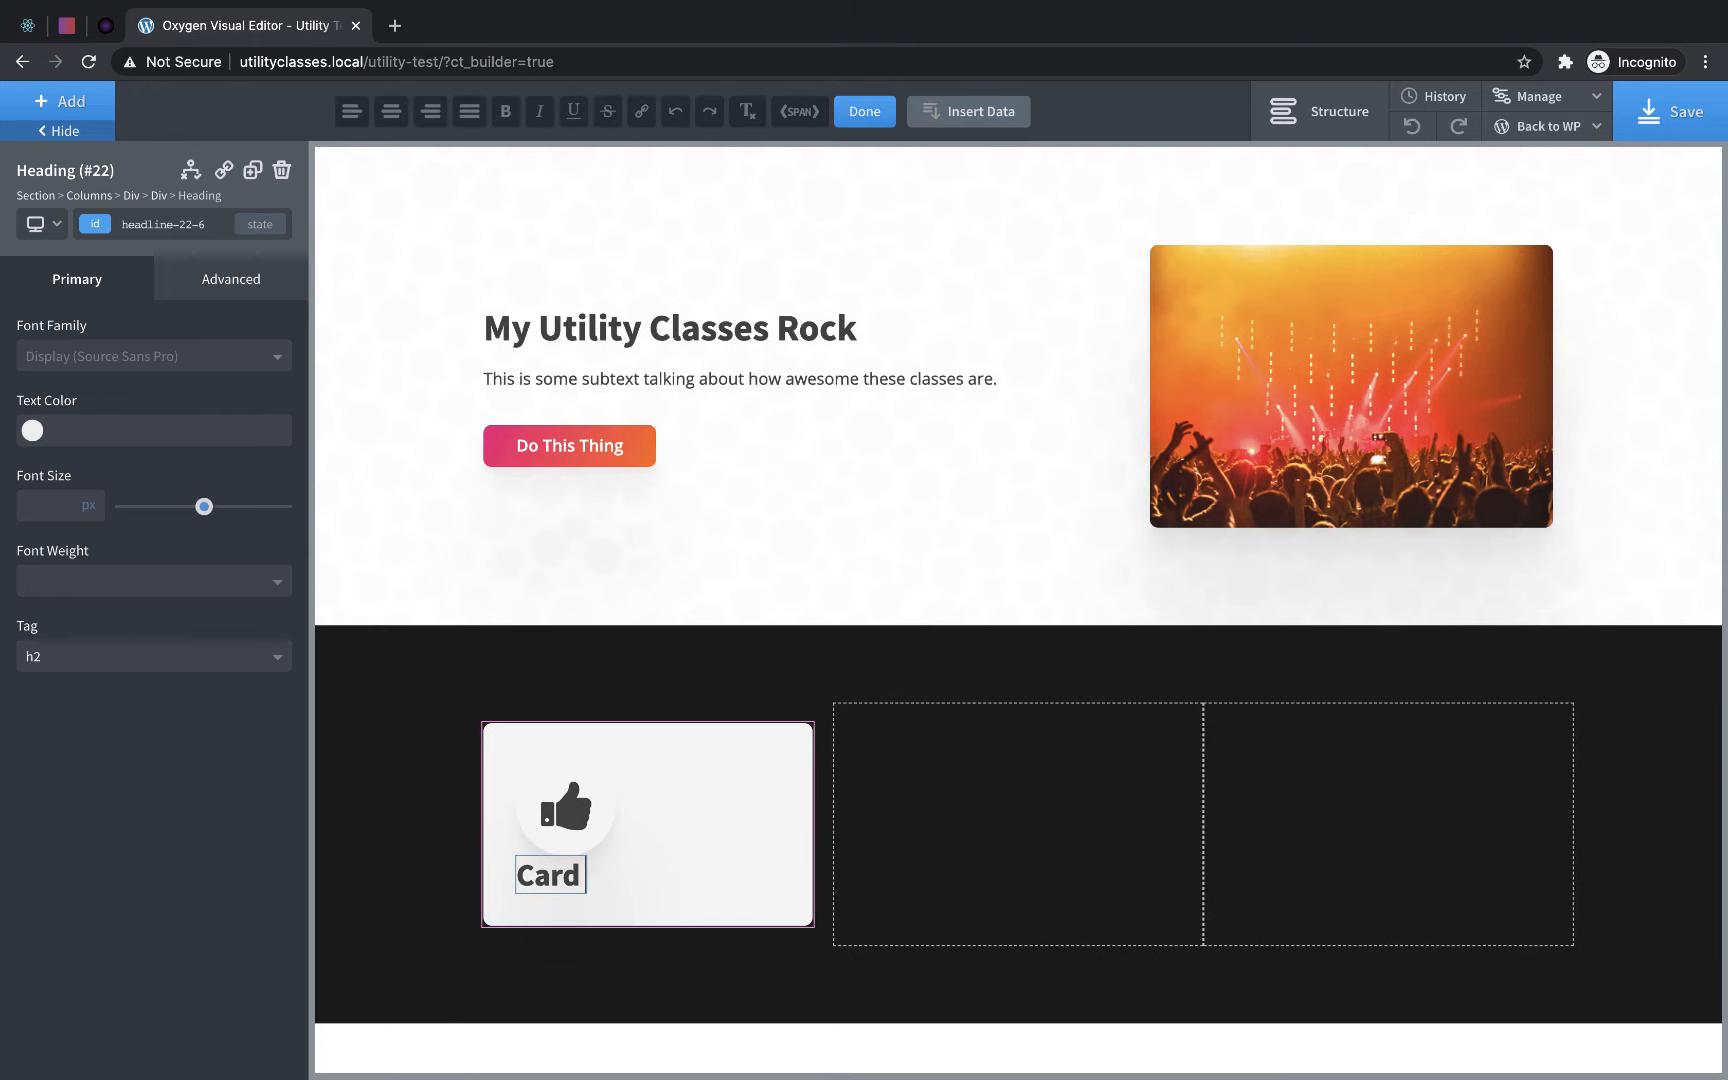
pyautogui.write(' One')
# - Add a Text element below the heading reading "This will have some text that is important for the card so that you can read it."
pyautogui.click(58, 103)
pyautogui.click(192, 462)
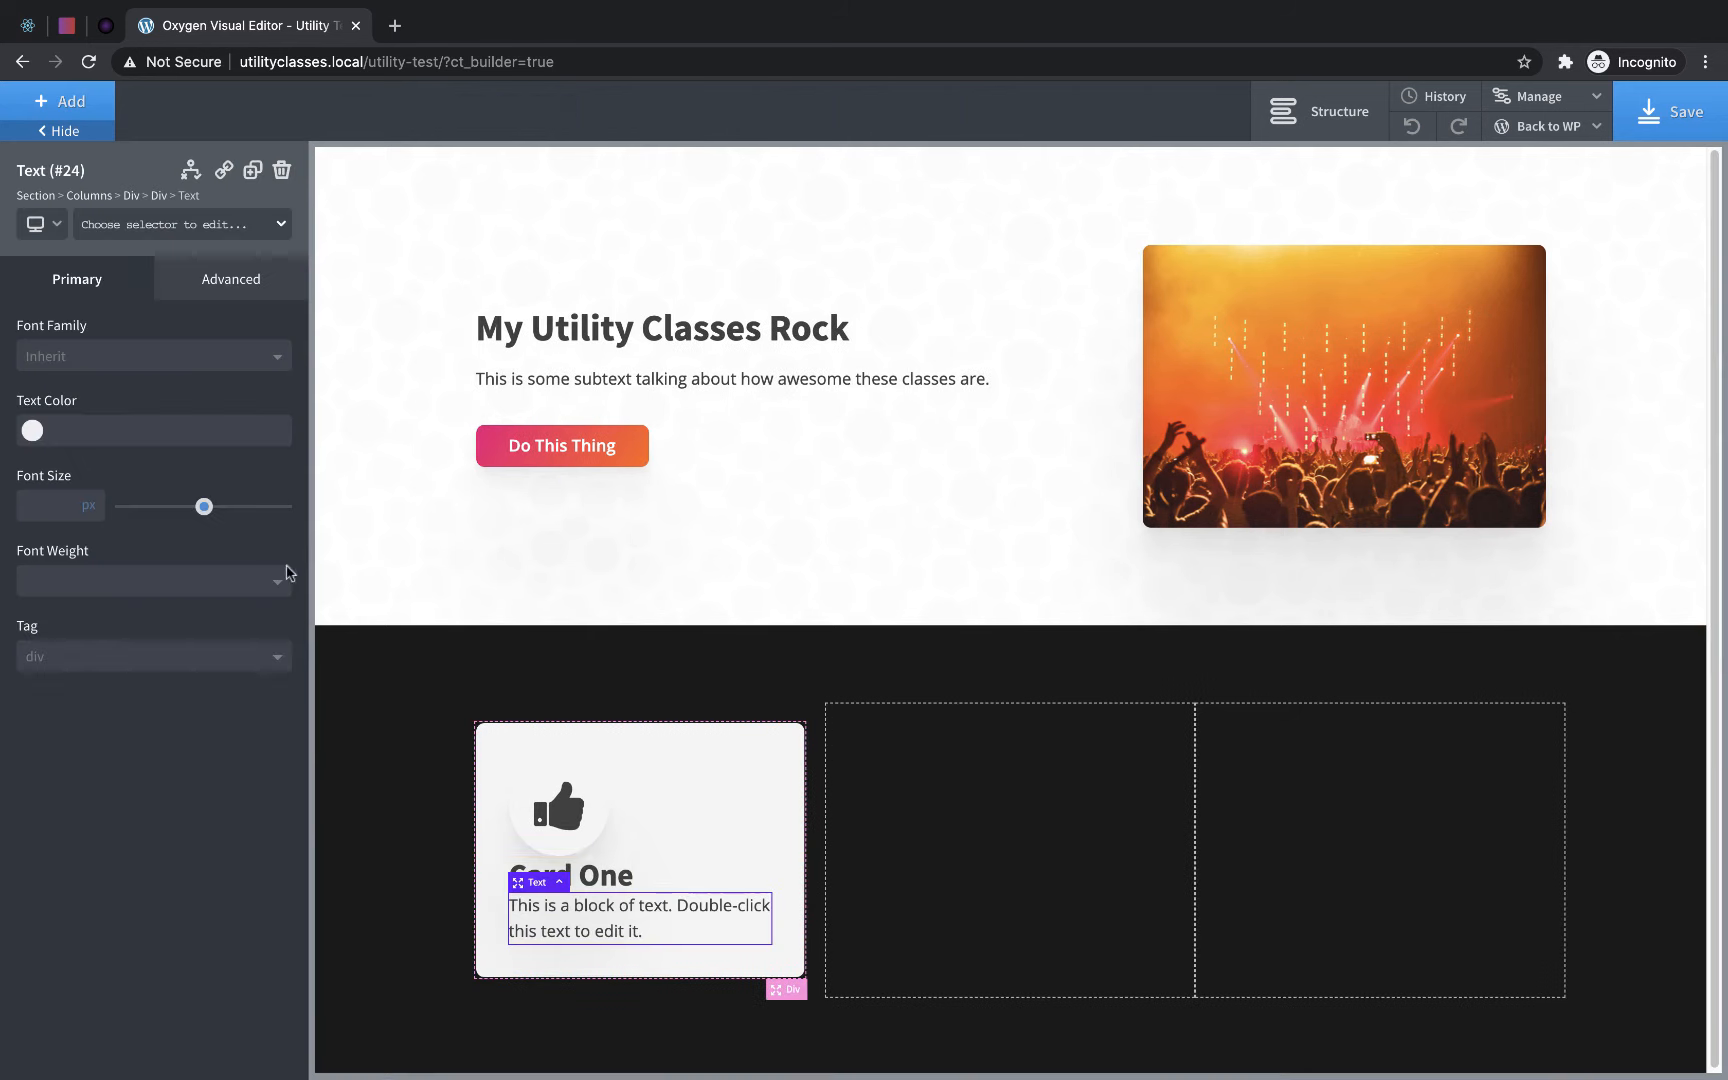
pyautogui.doubleClick(604, 935)
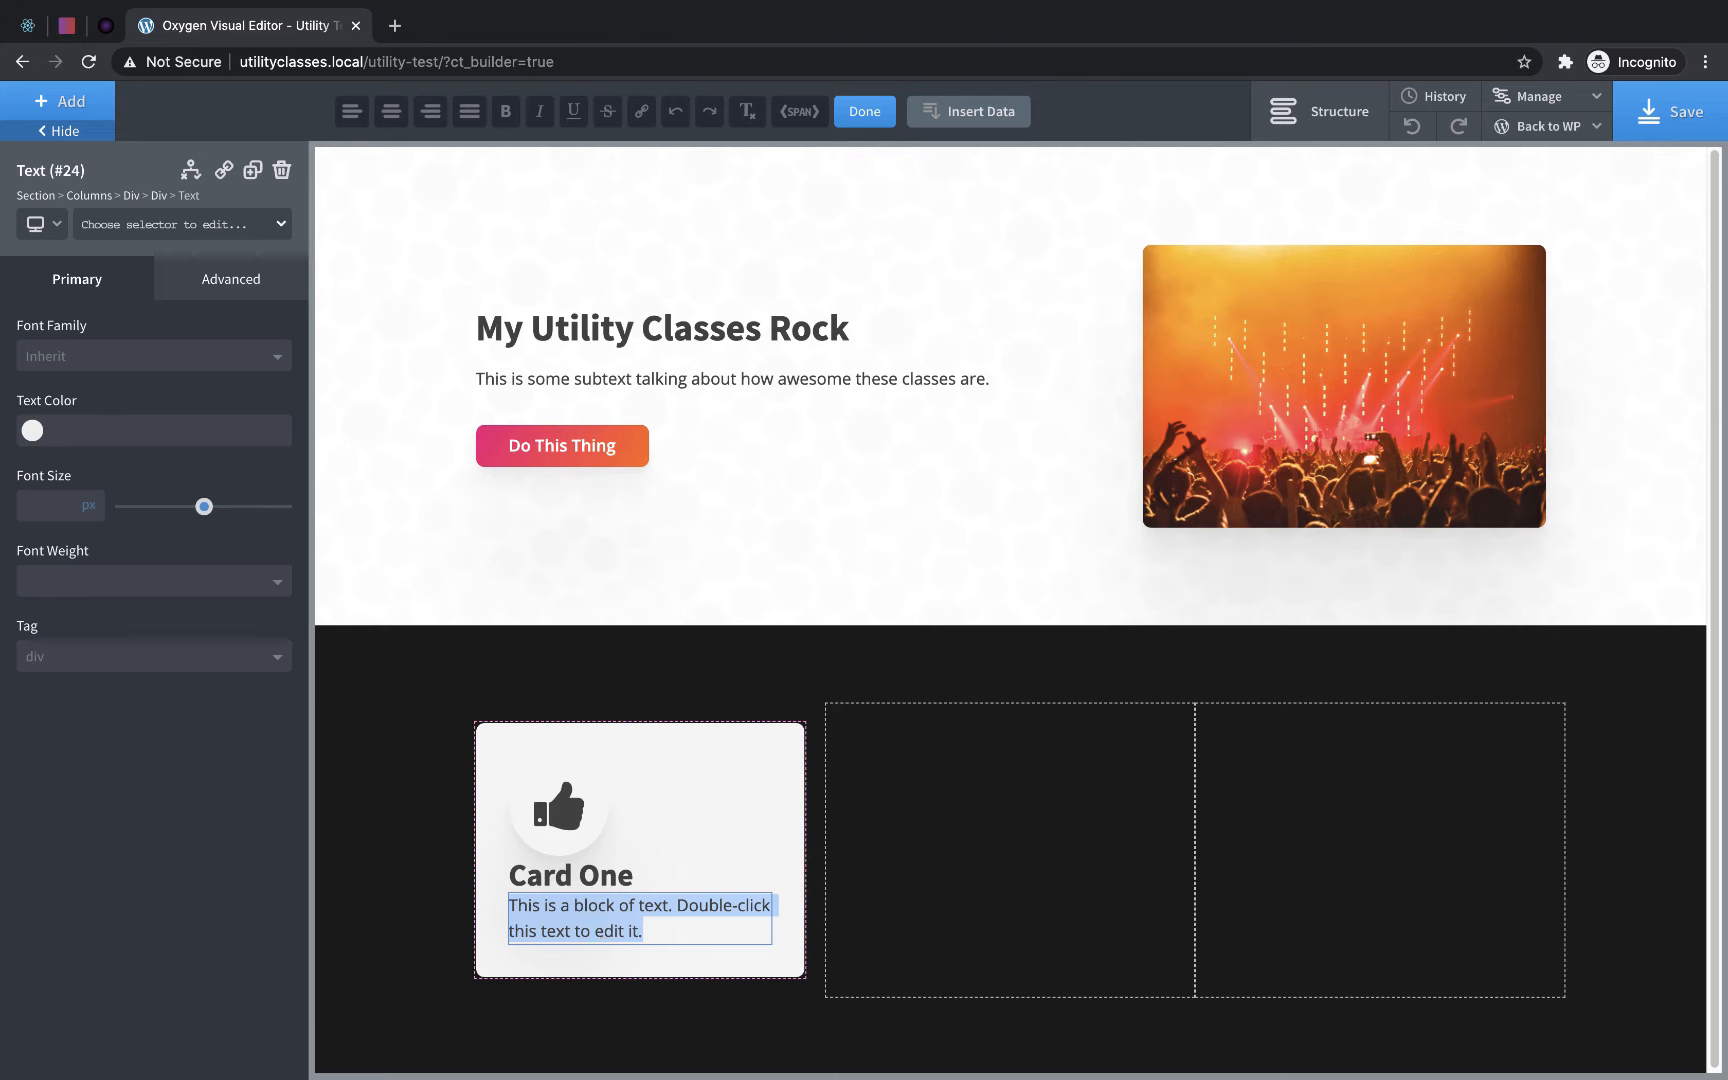
pyautogui.write('This will have some text')
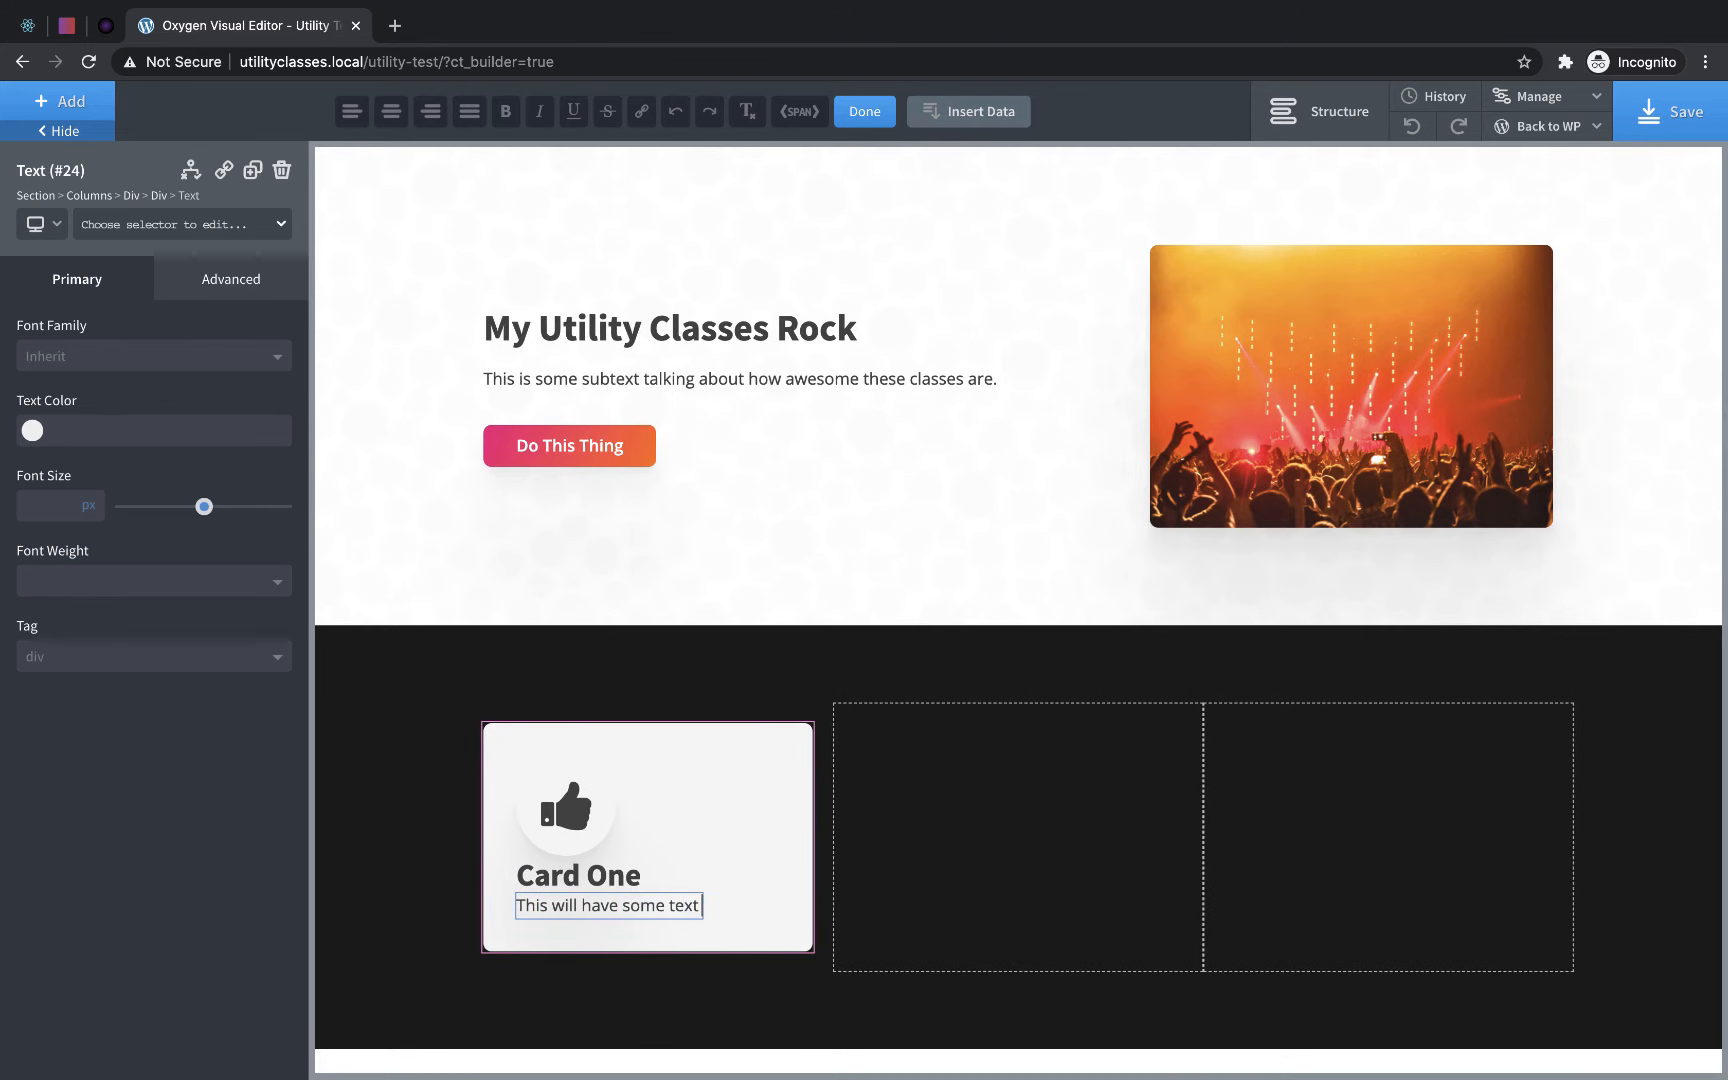
pyautogui.write(' that is important for the ca')
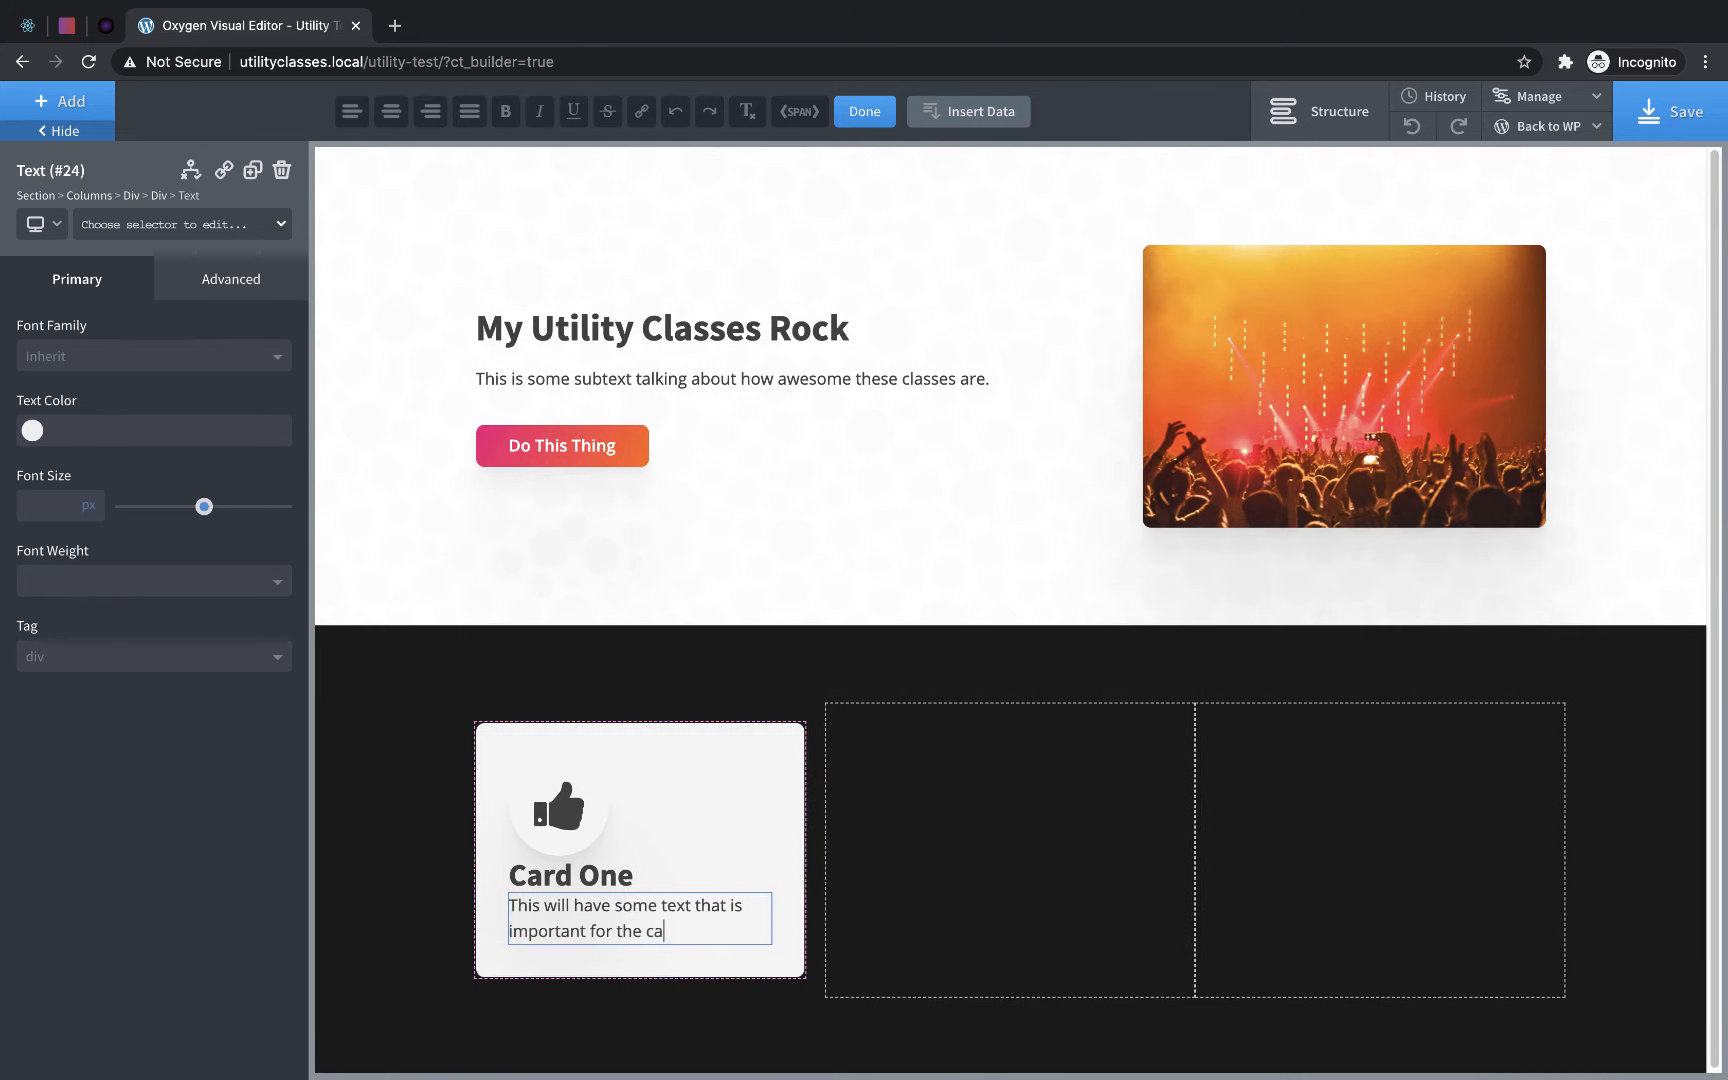
pyautogui.write('rd so that you can read it.')
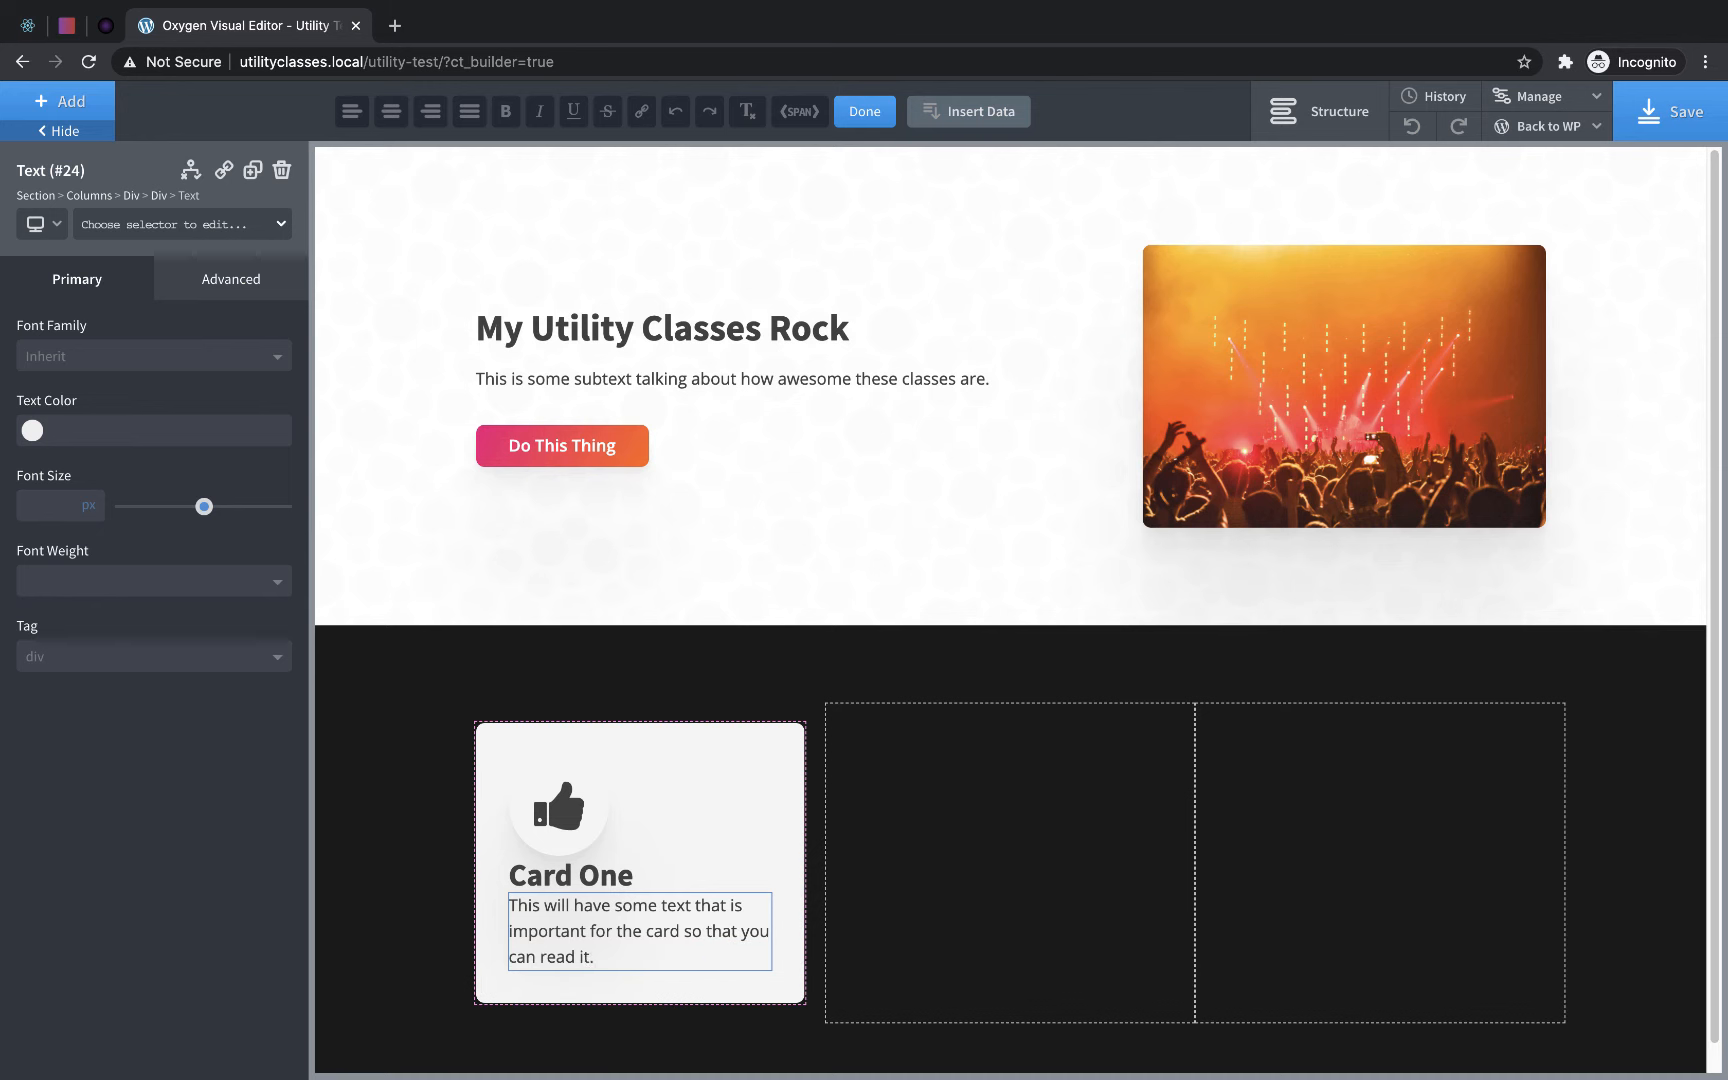
# - Apply the margin-bottom-small class to the thumbs-up icon in the card
pyautogui.click(595, 825)
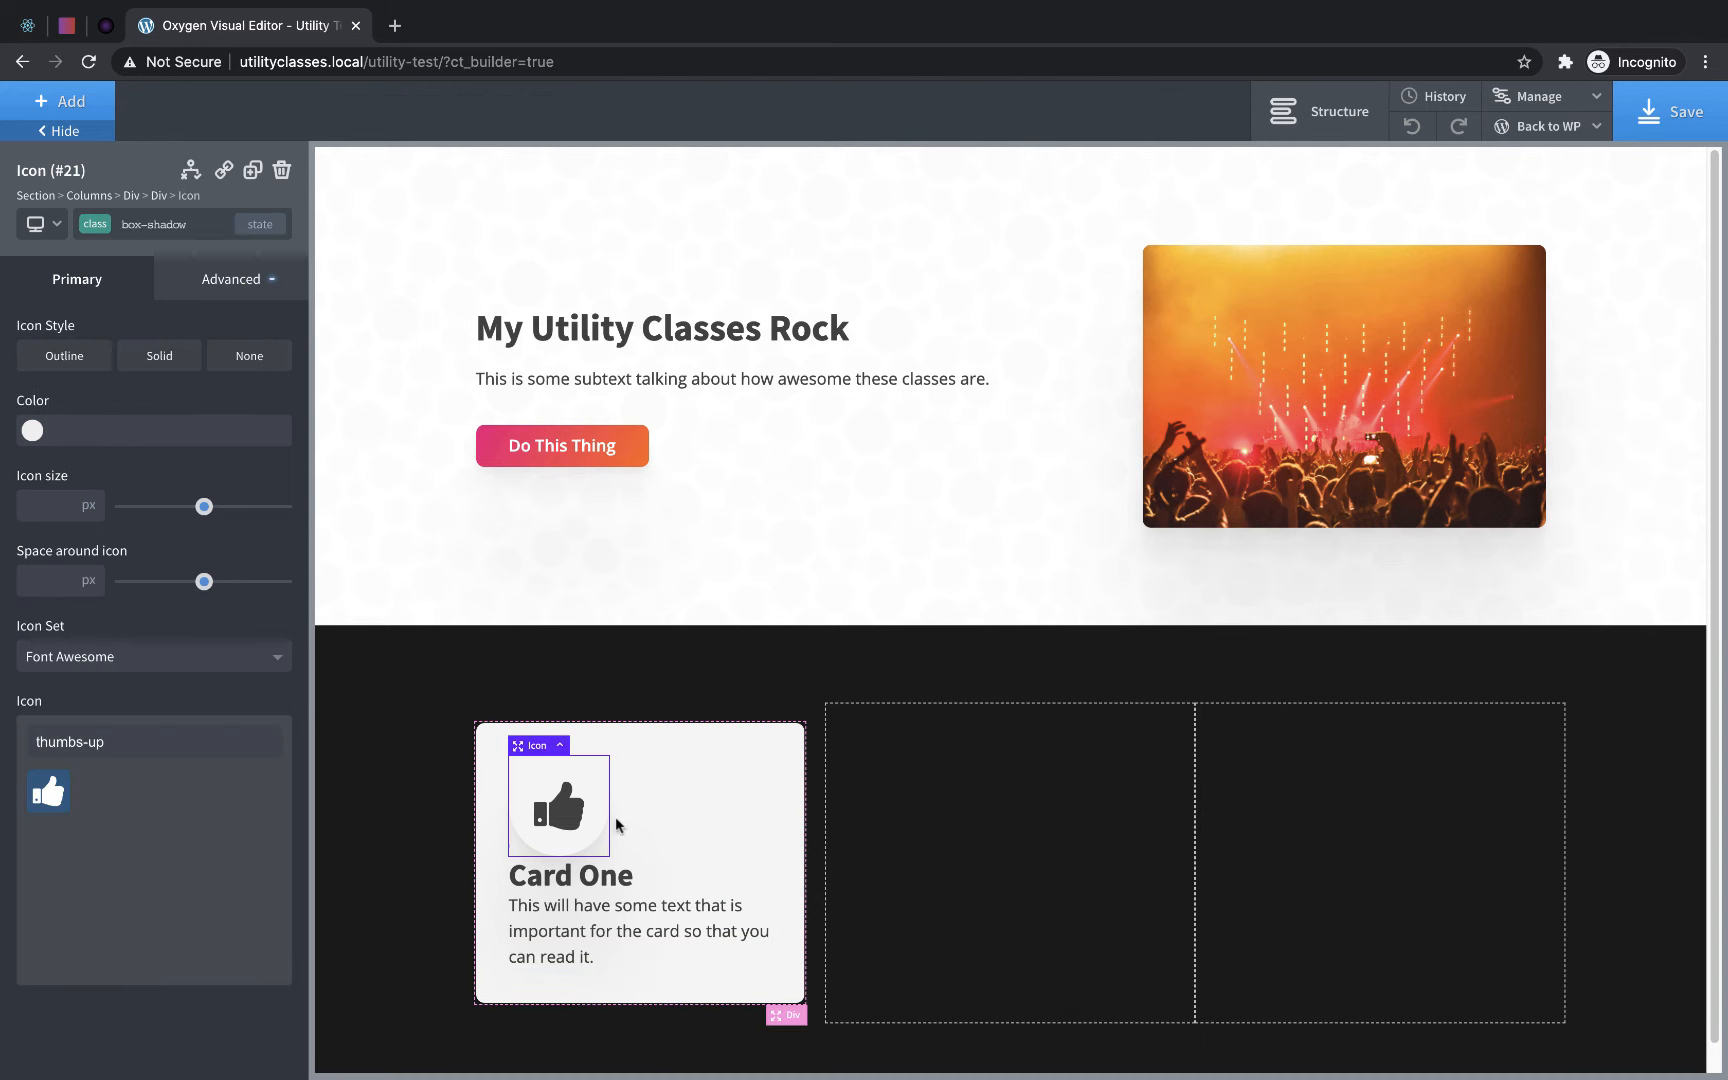
pyautogui.click(143, 228)
pyautogui.write('margin')
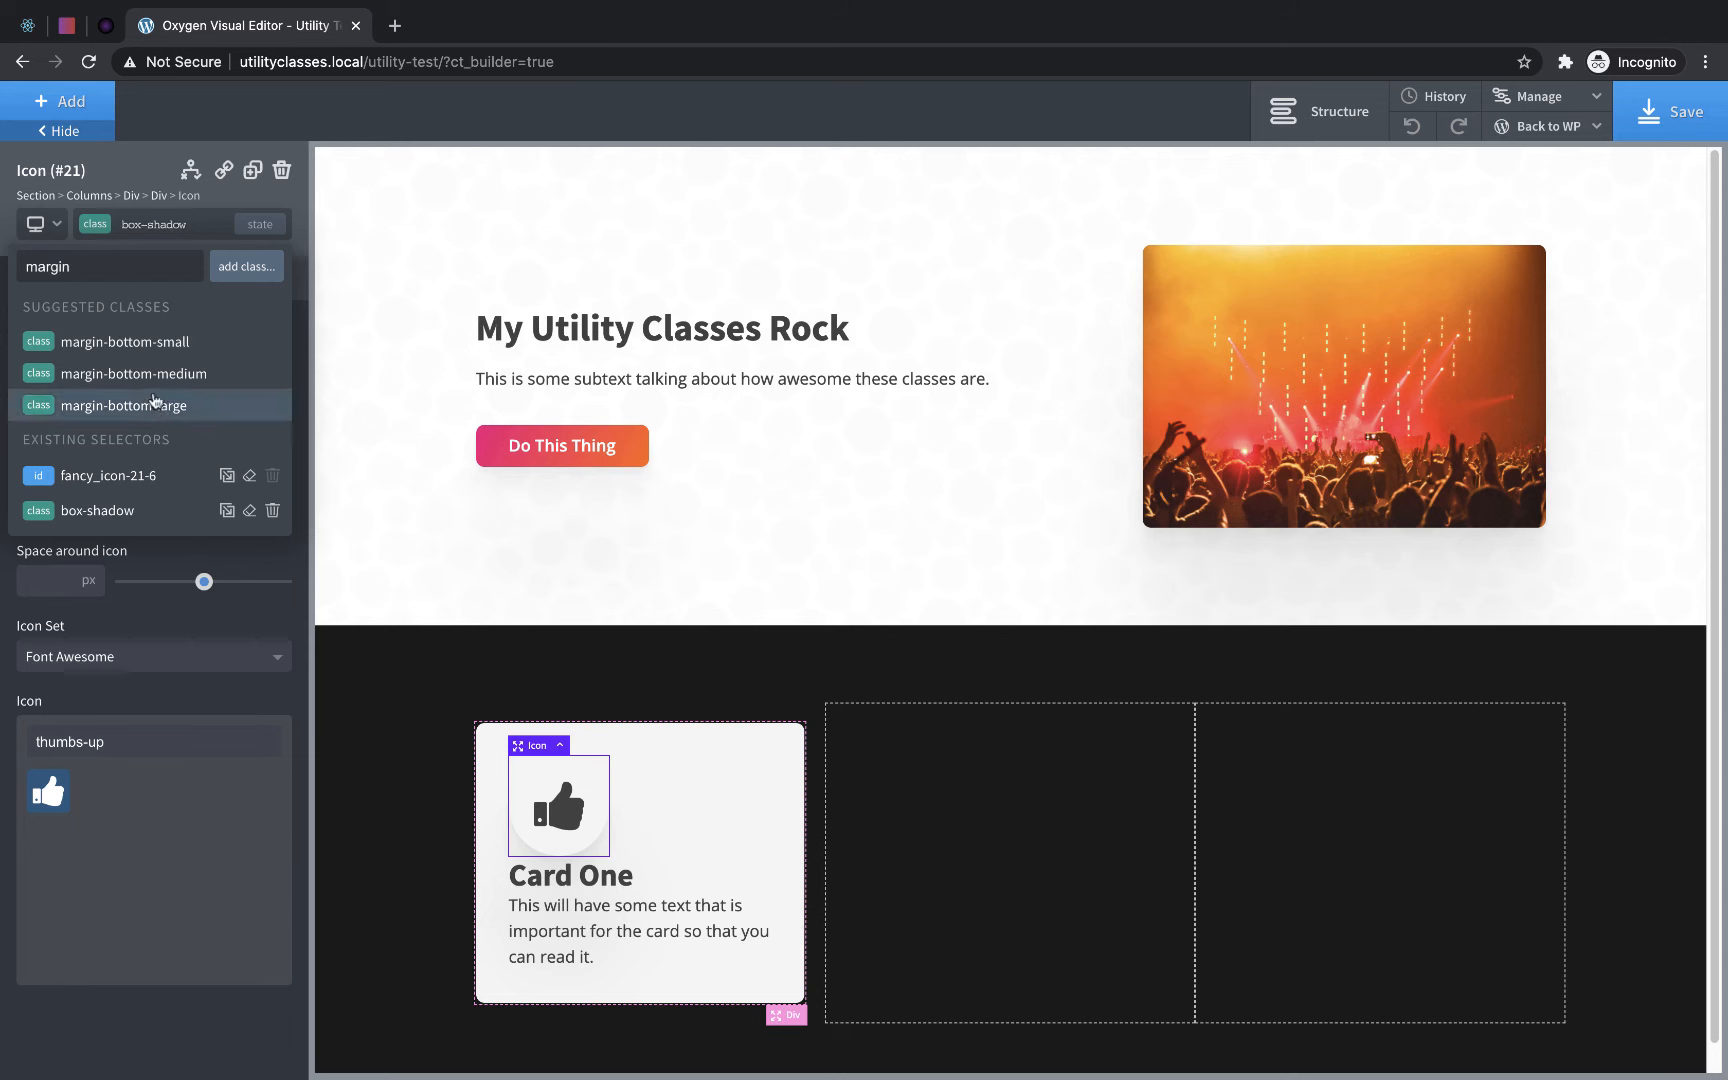
pyautogui.click(153, 342)
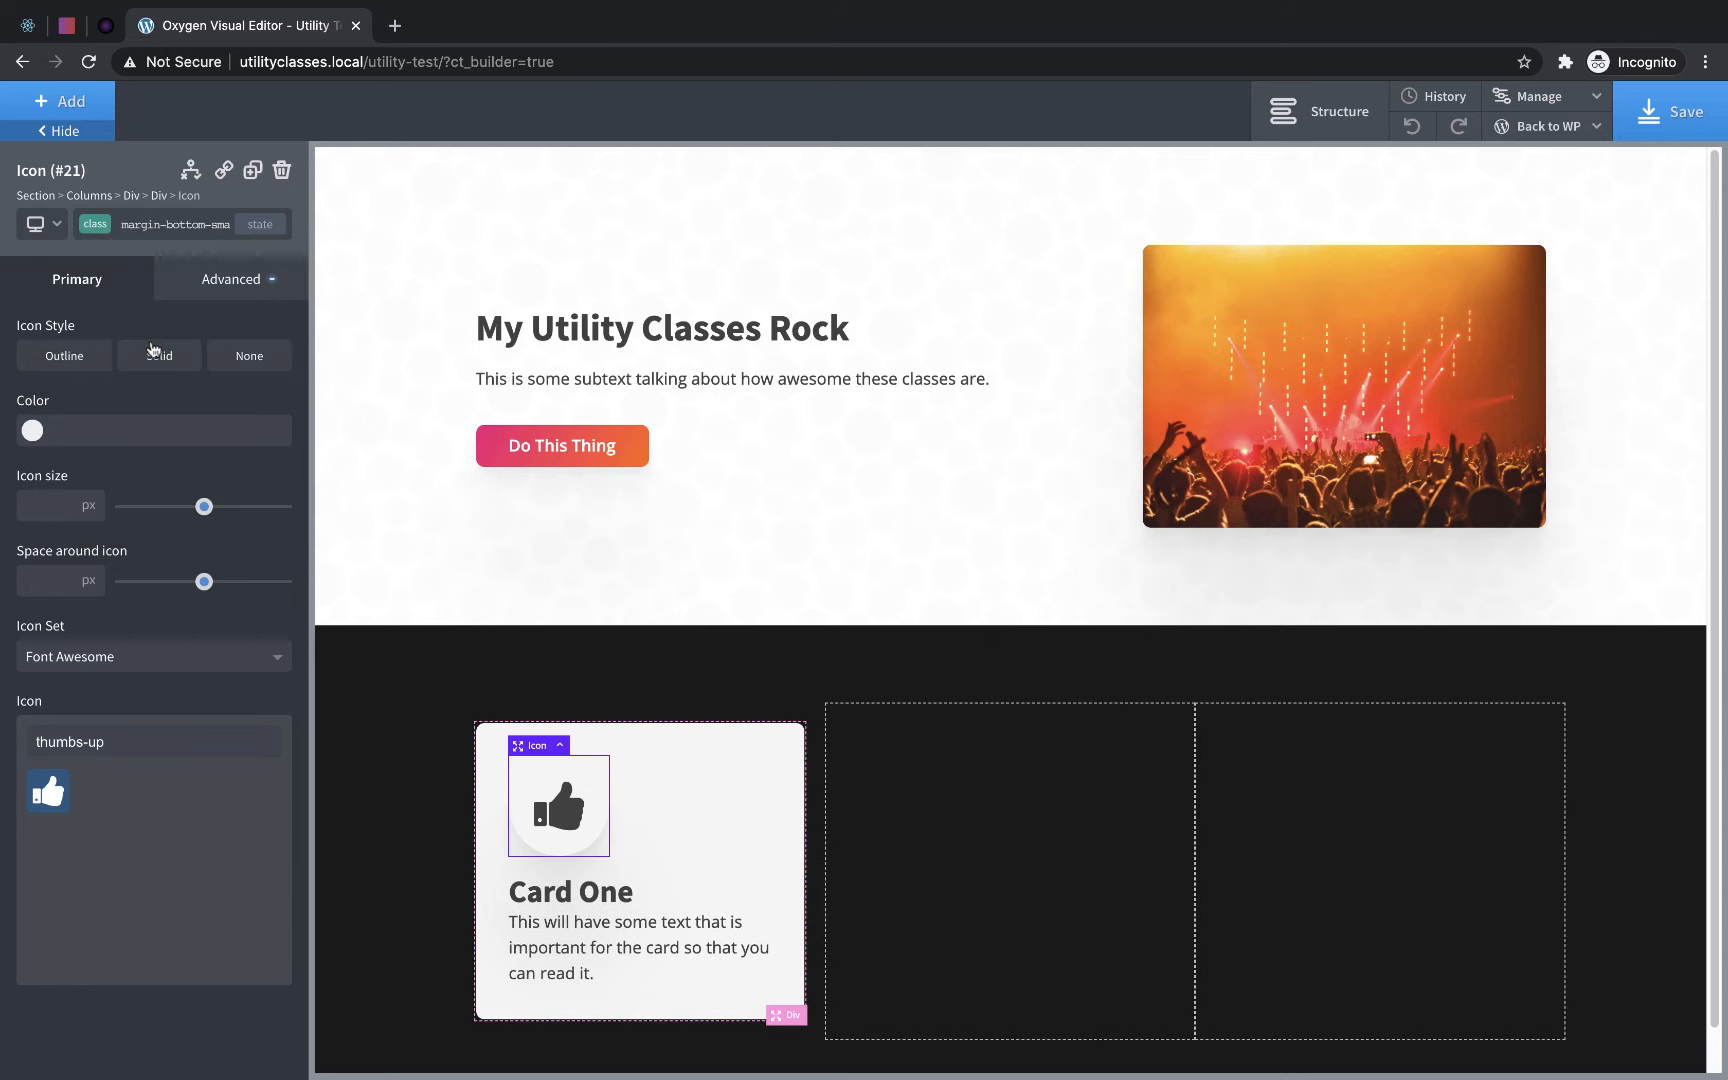
# - Apply the margin-bottom-medium class to the Card One heading, and select the card Div
pyautogui.click(594, 893)
pyautogui.click(160, 226)
pyautogui.write('medium')
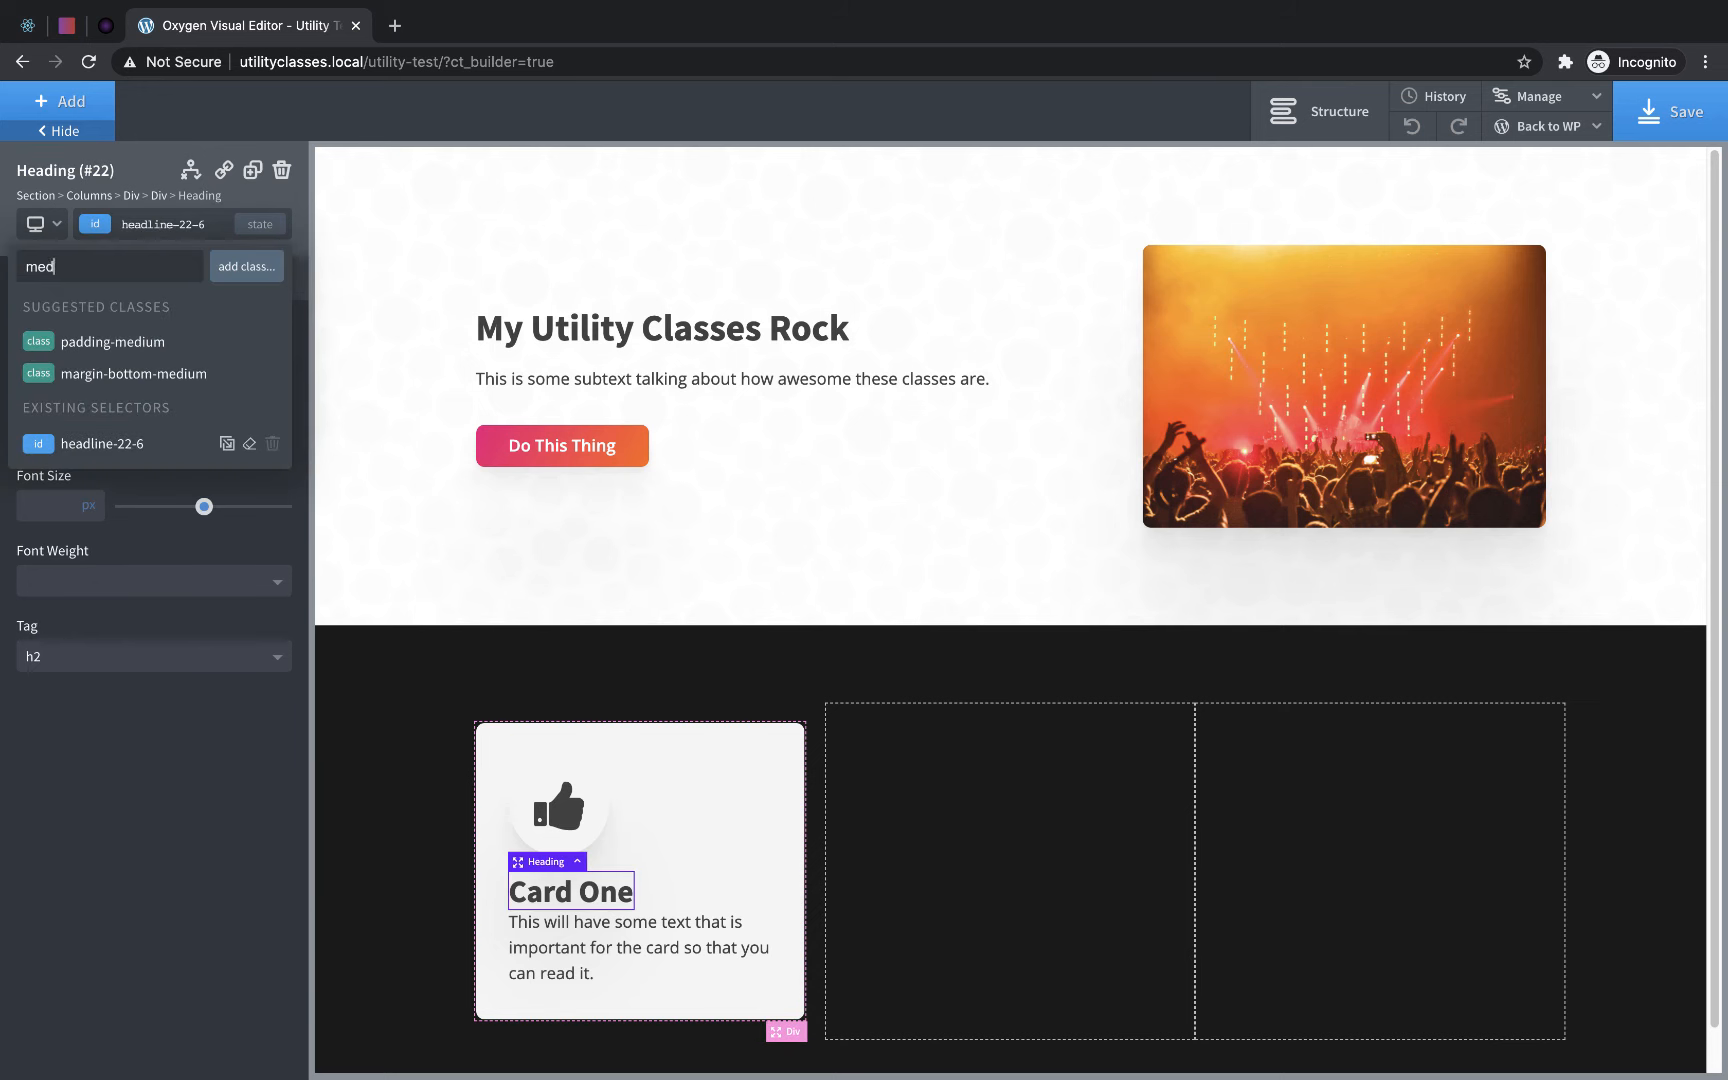
pyautogui.click(143, 375)
pyautogui.click(779, 872)
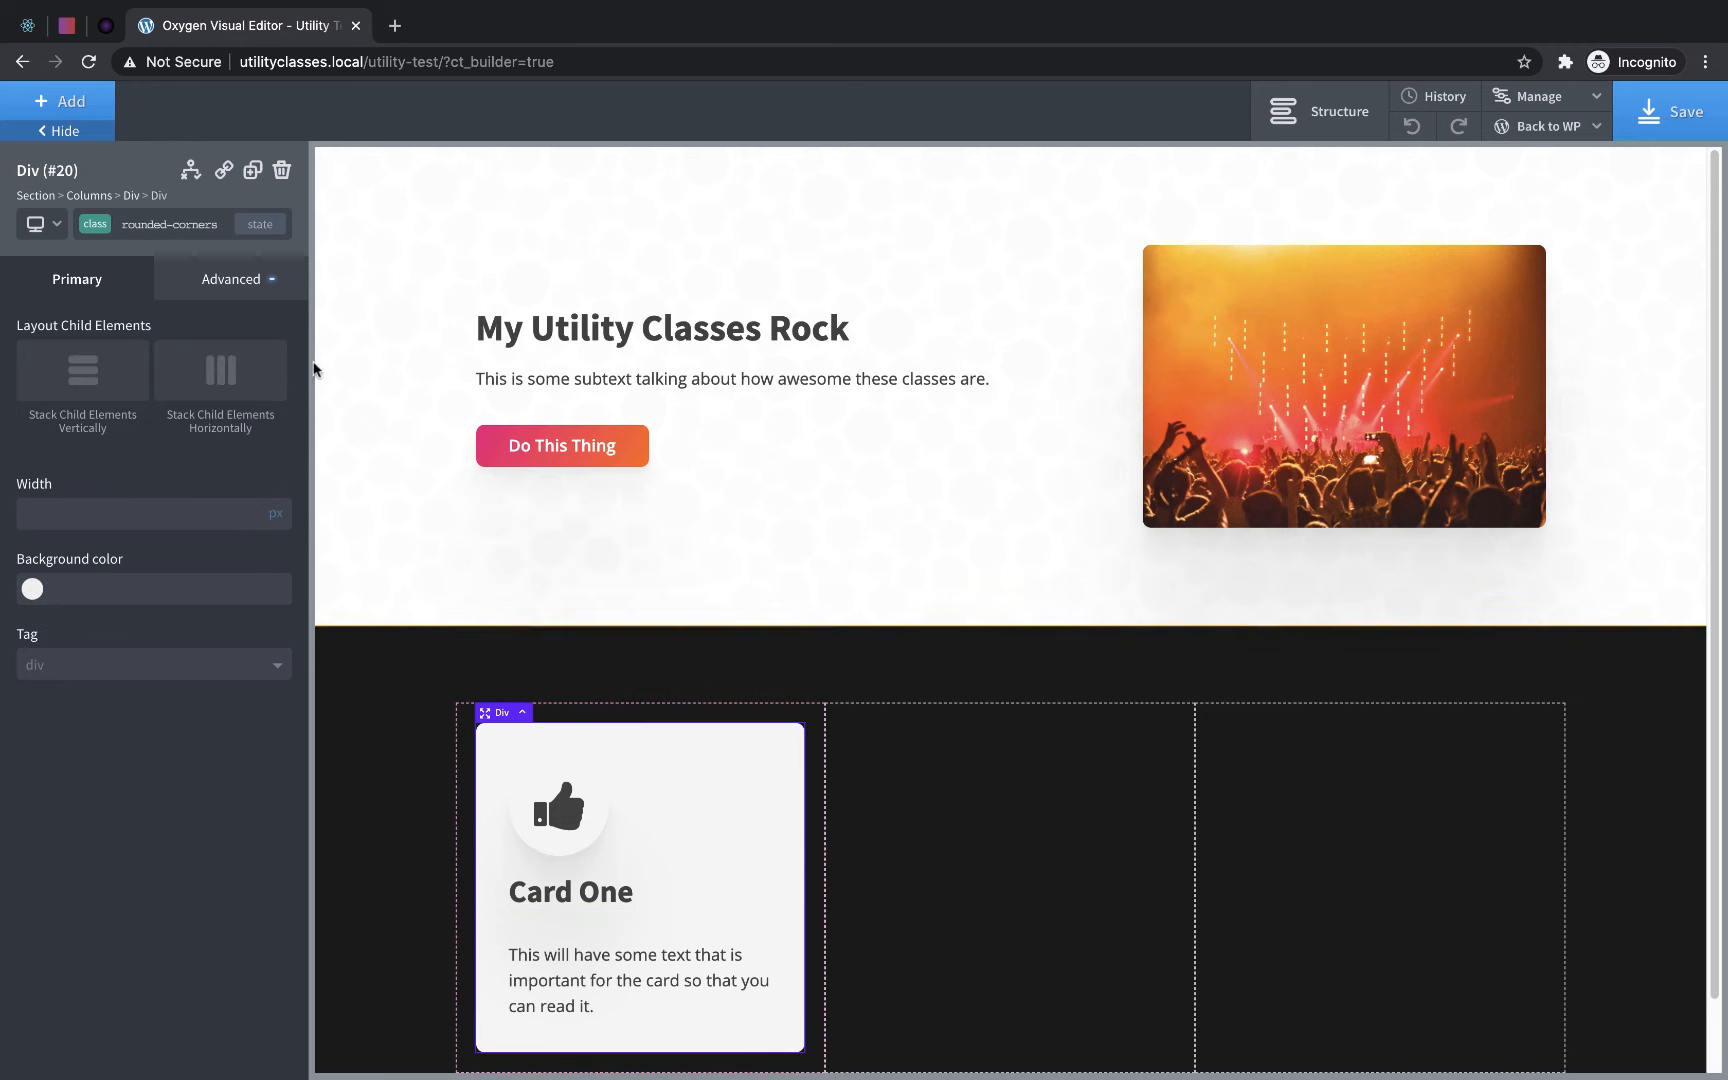
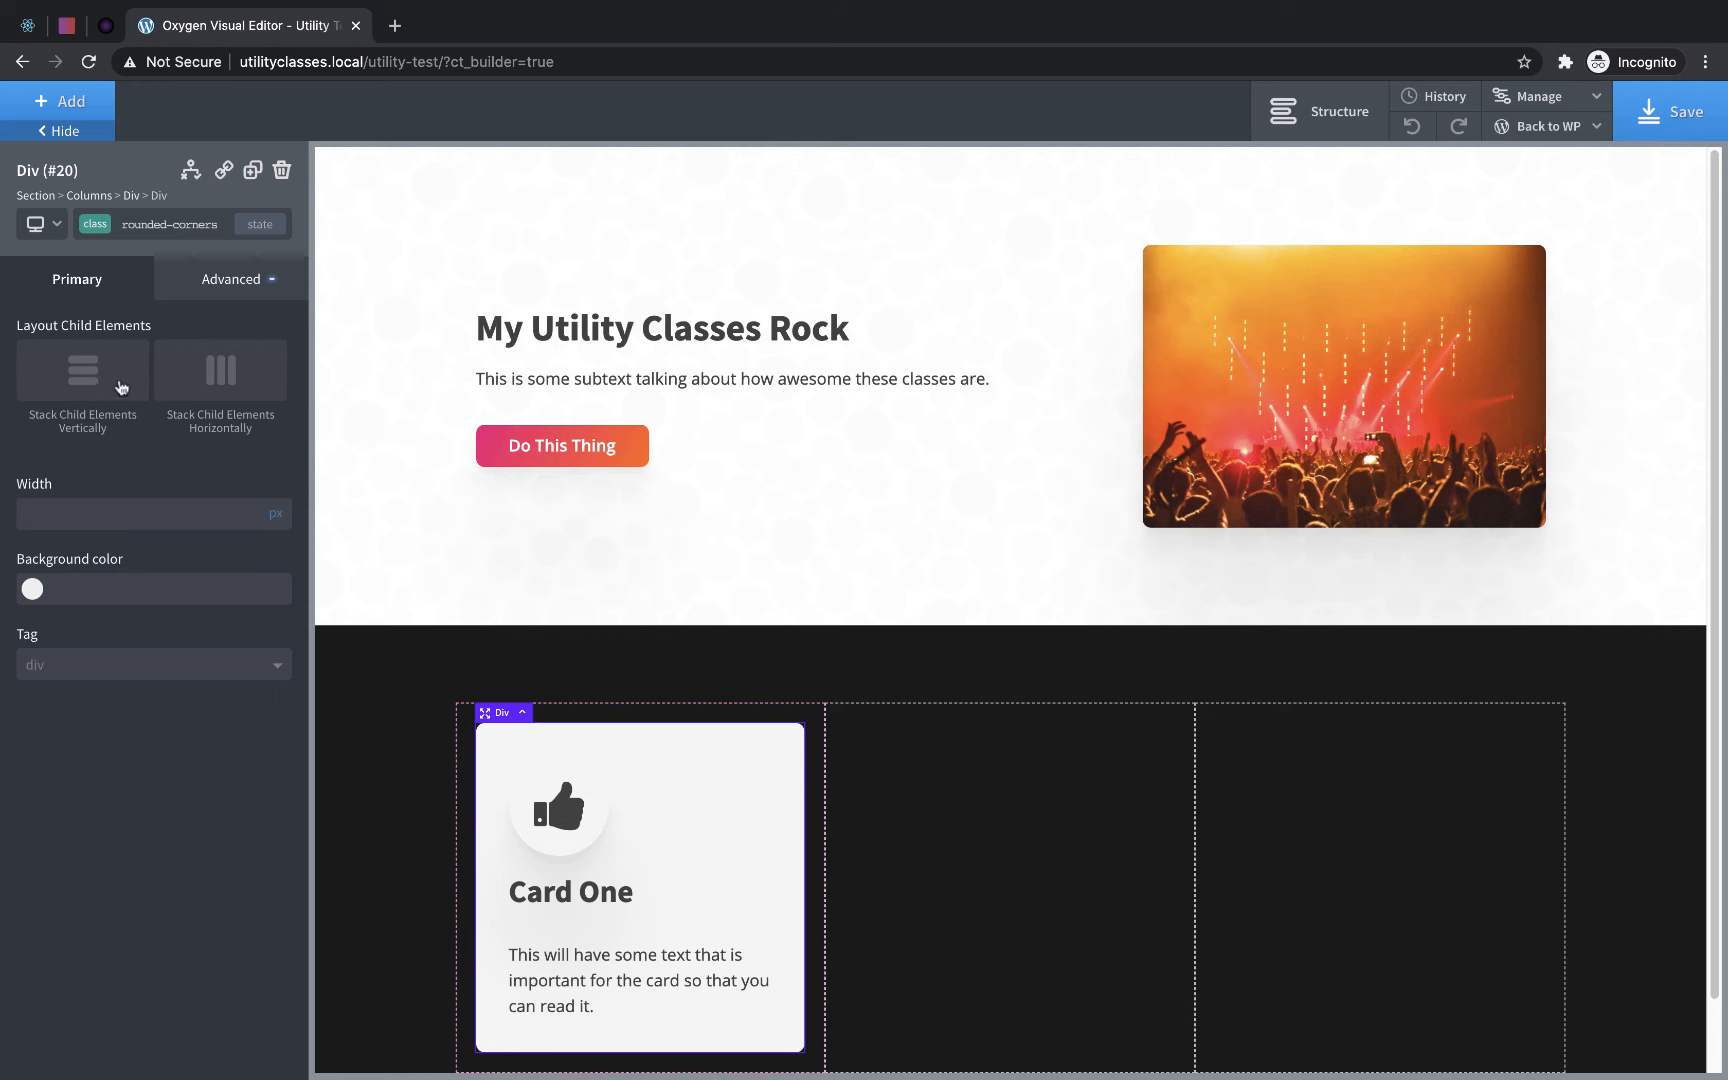
# - Set the card class to stack its child elements vertically with centered horizontal alignment
pyautogui.click(104, 226)
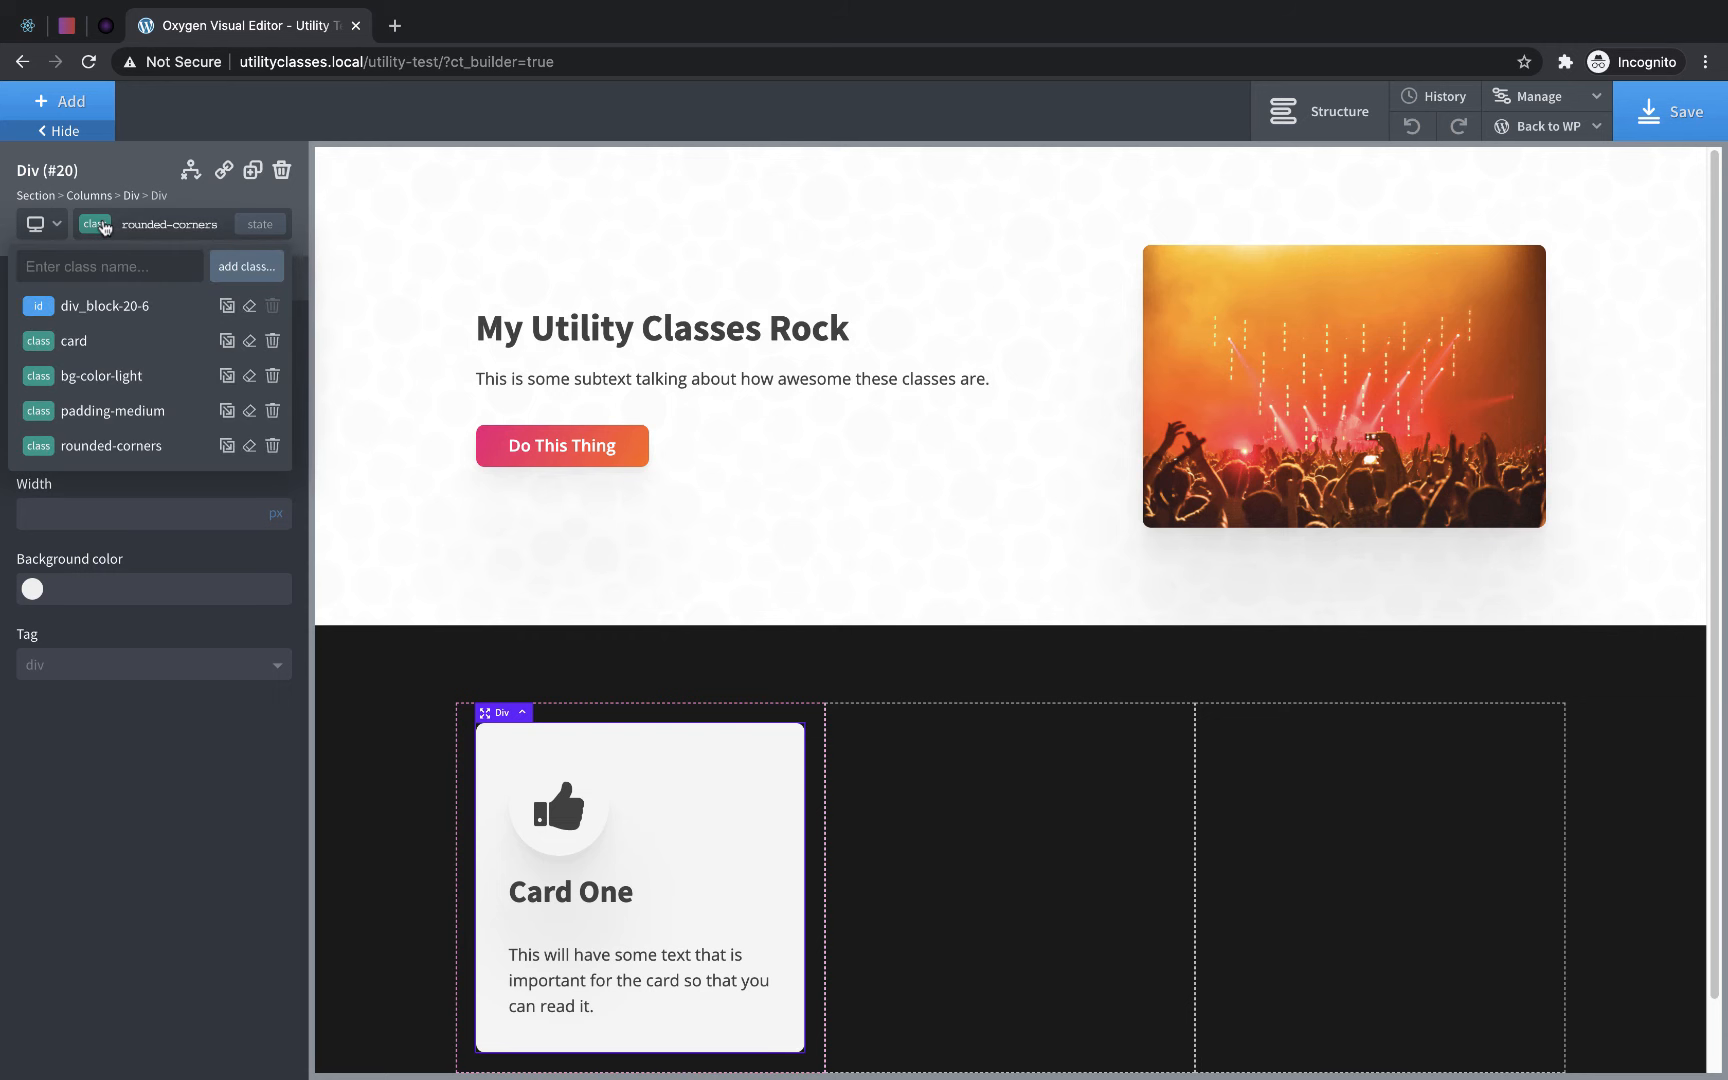
pyautogui.click(106, 340)
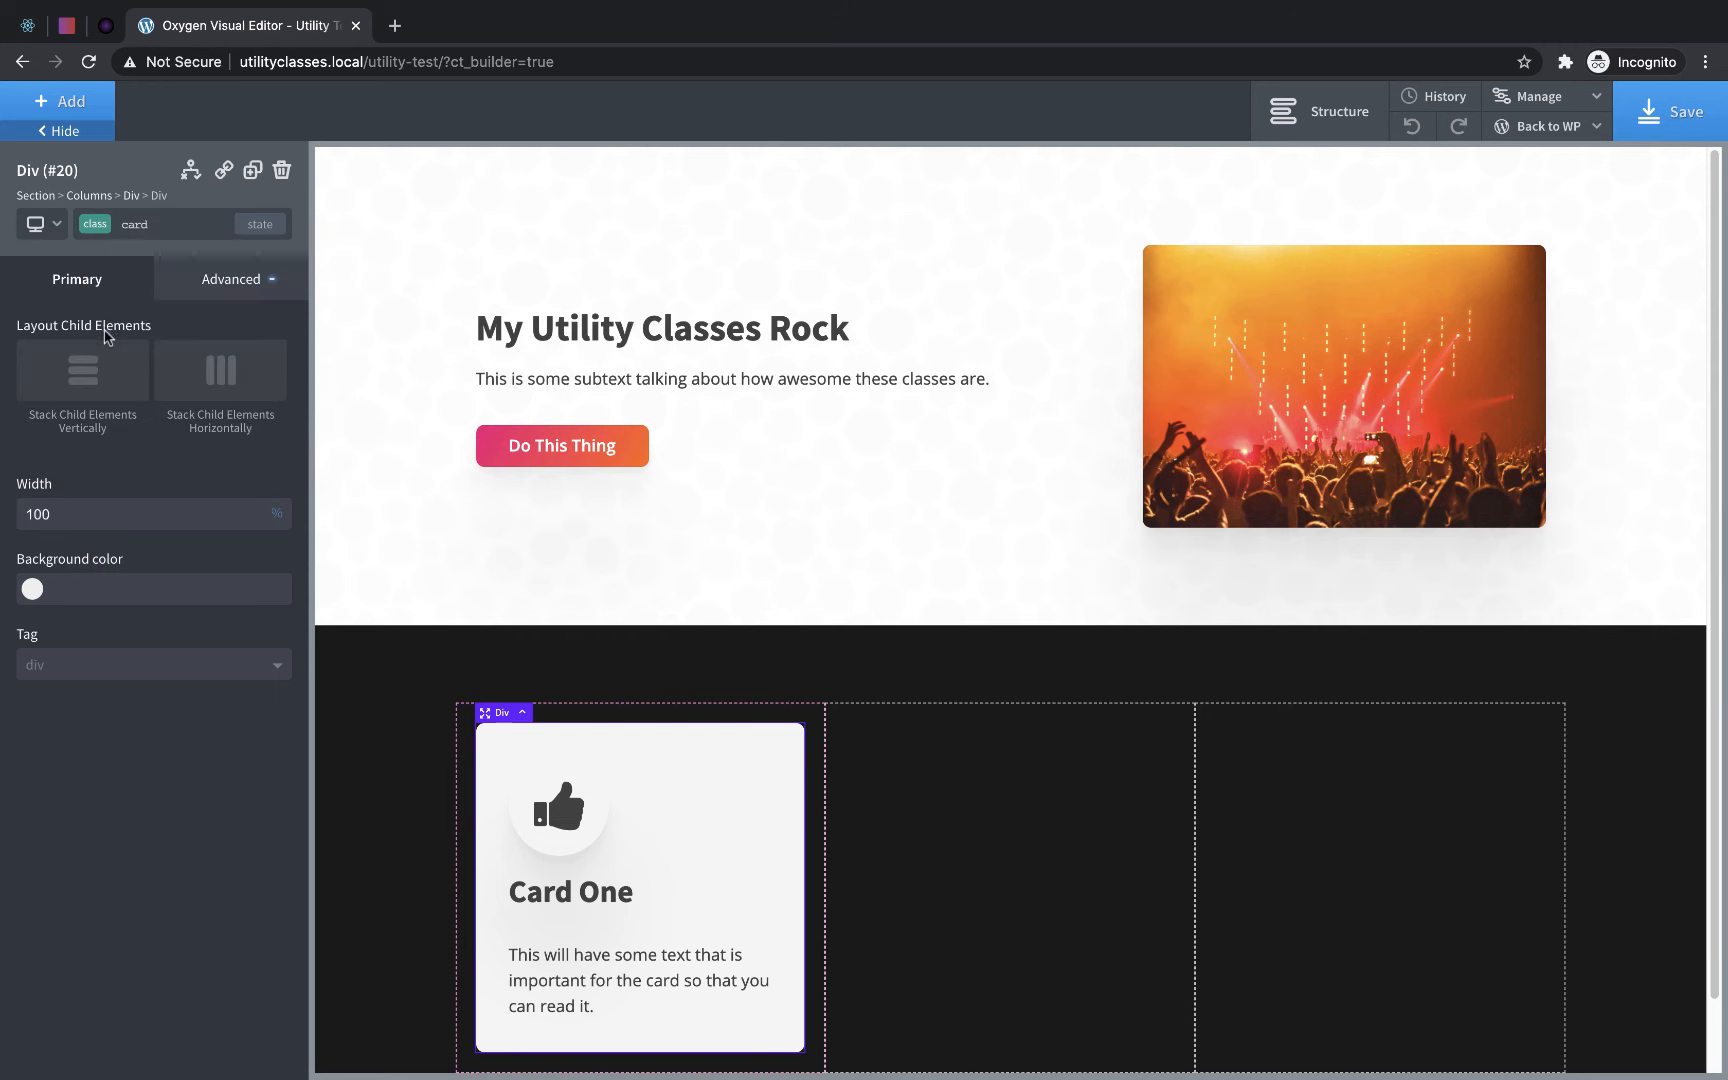
pyautogui.click(99, 386)
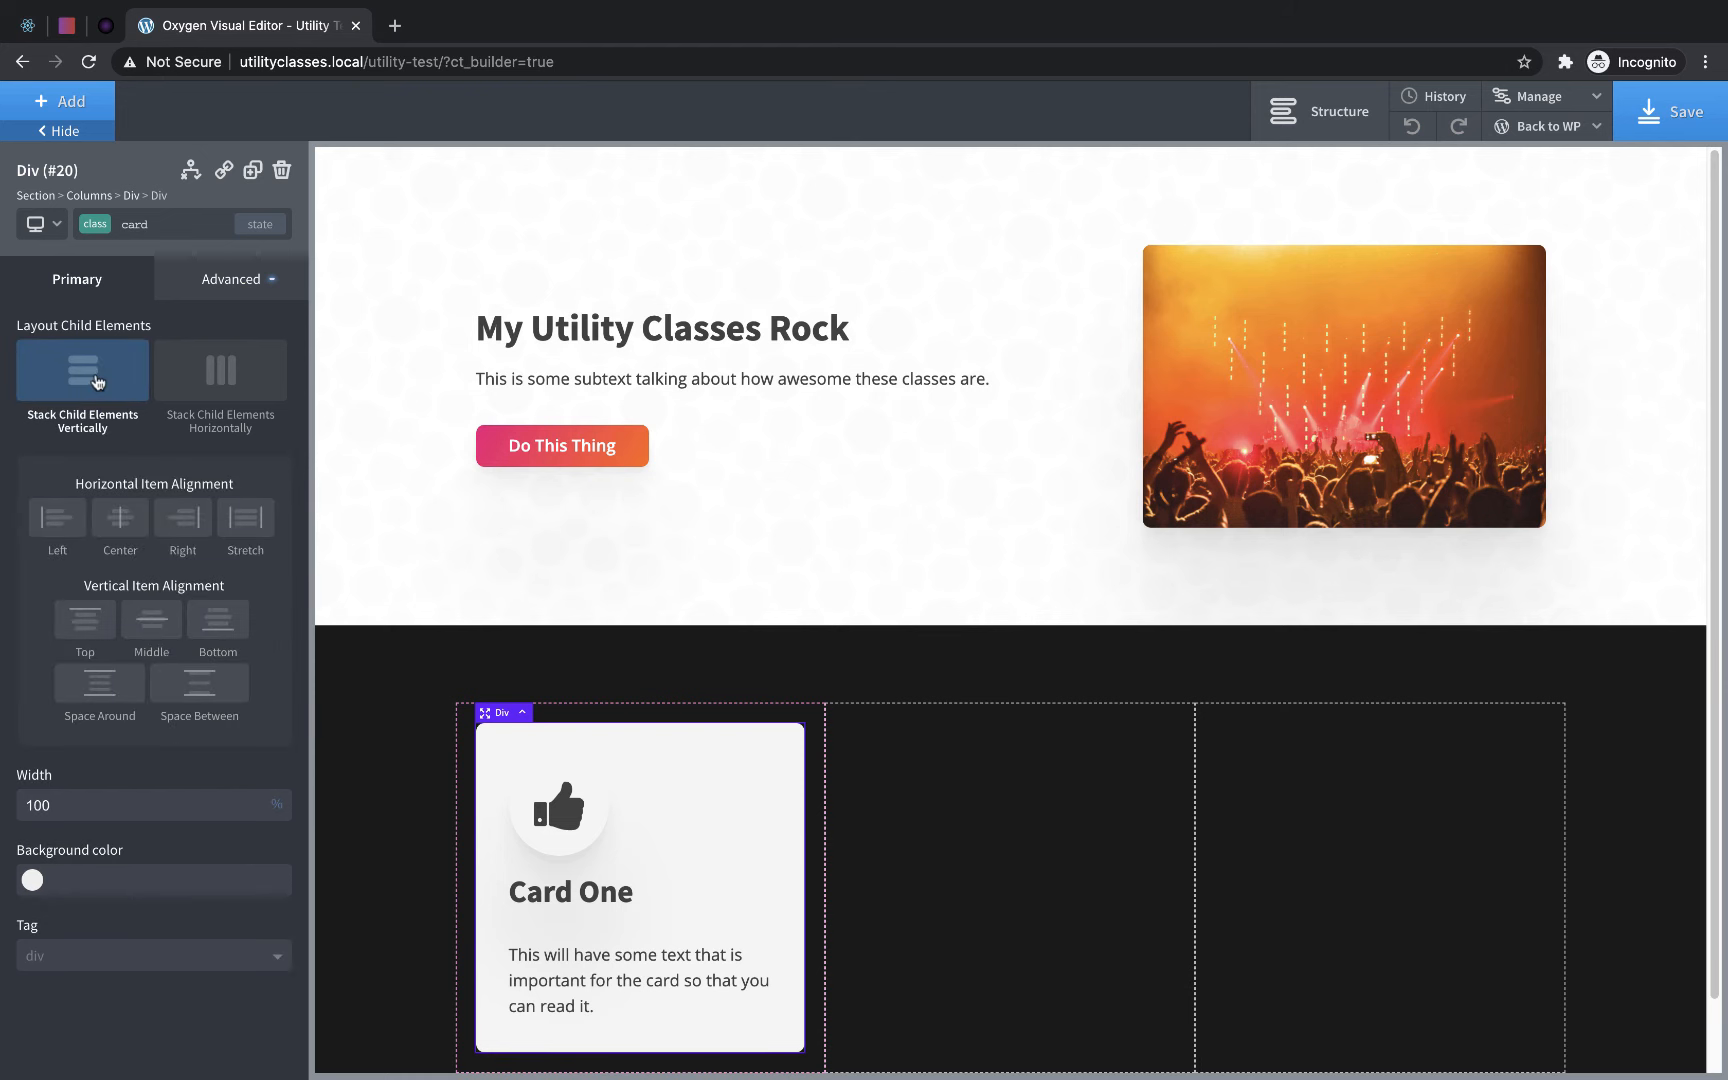
pyautogui.click(122, 515)
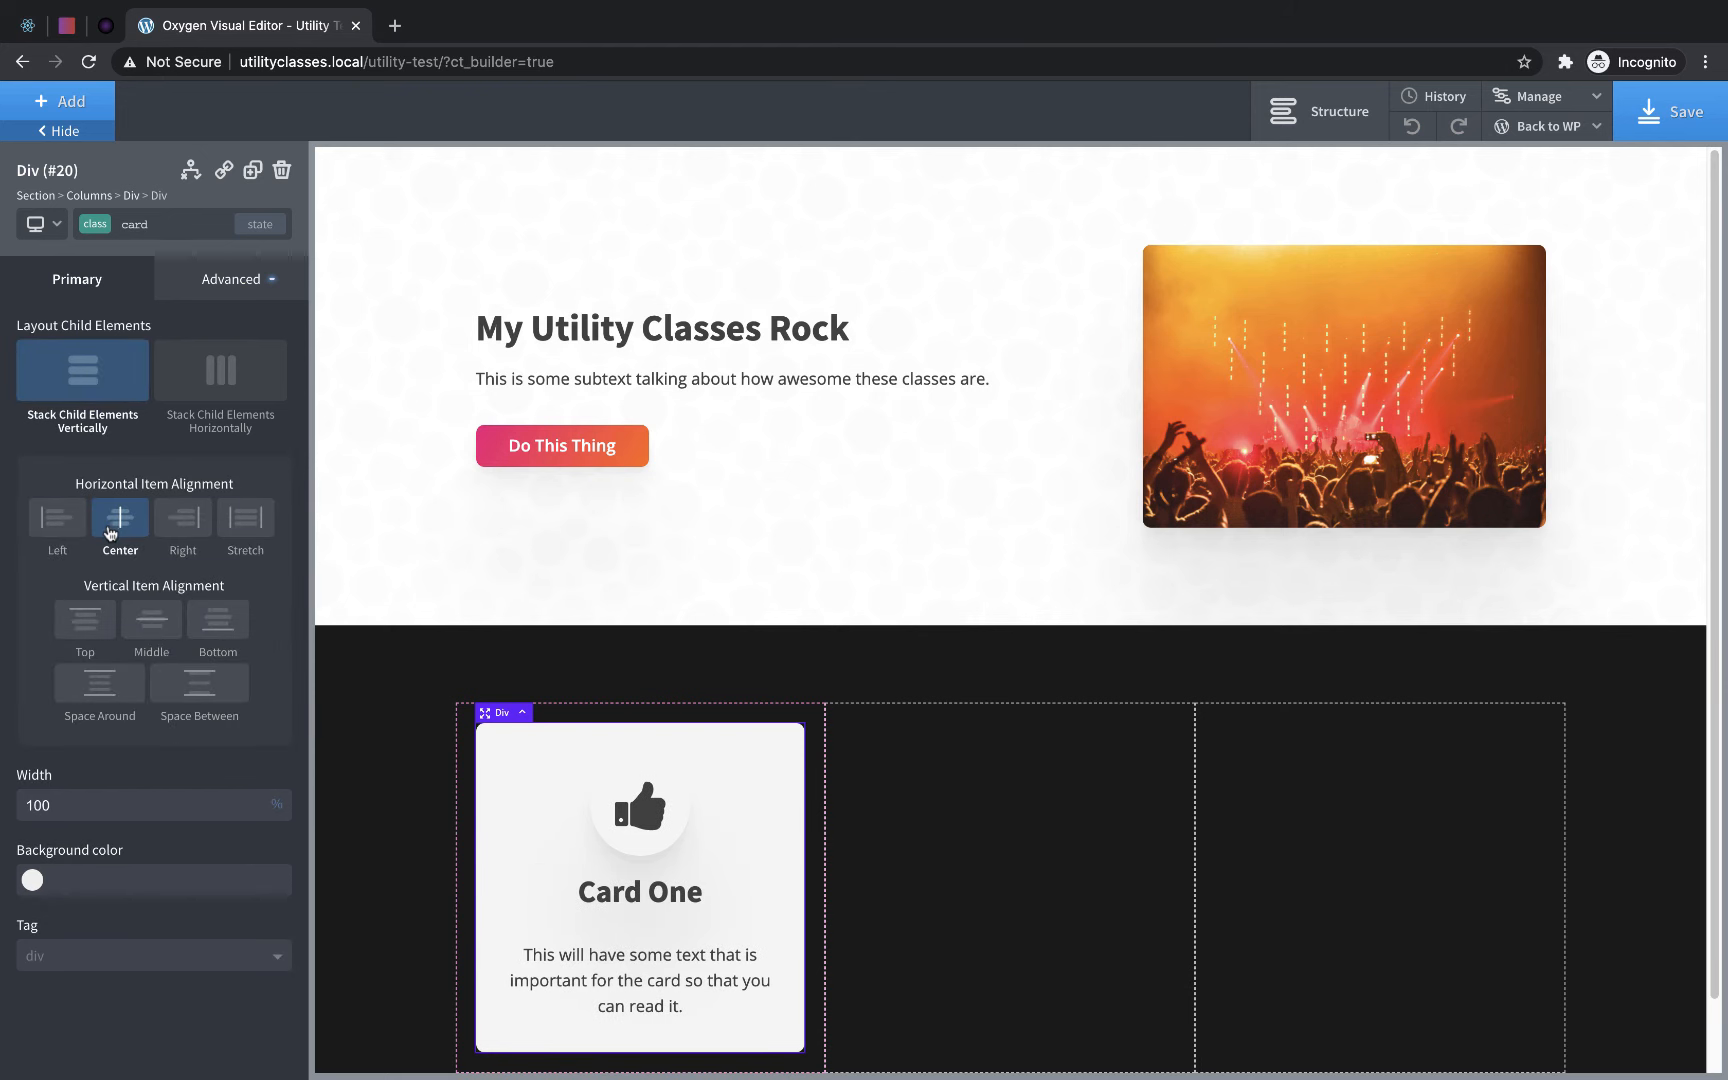
# - Duplicate the card Div and distribute the cards so that the second and third columns each hold one
pyautogui.click(253, 172)
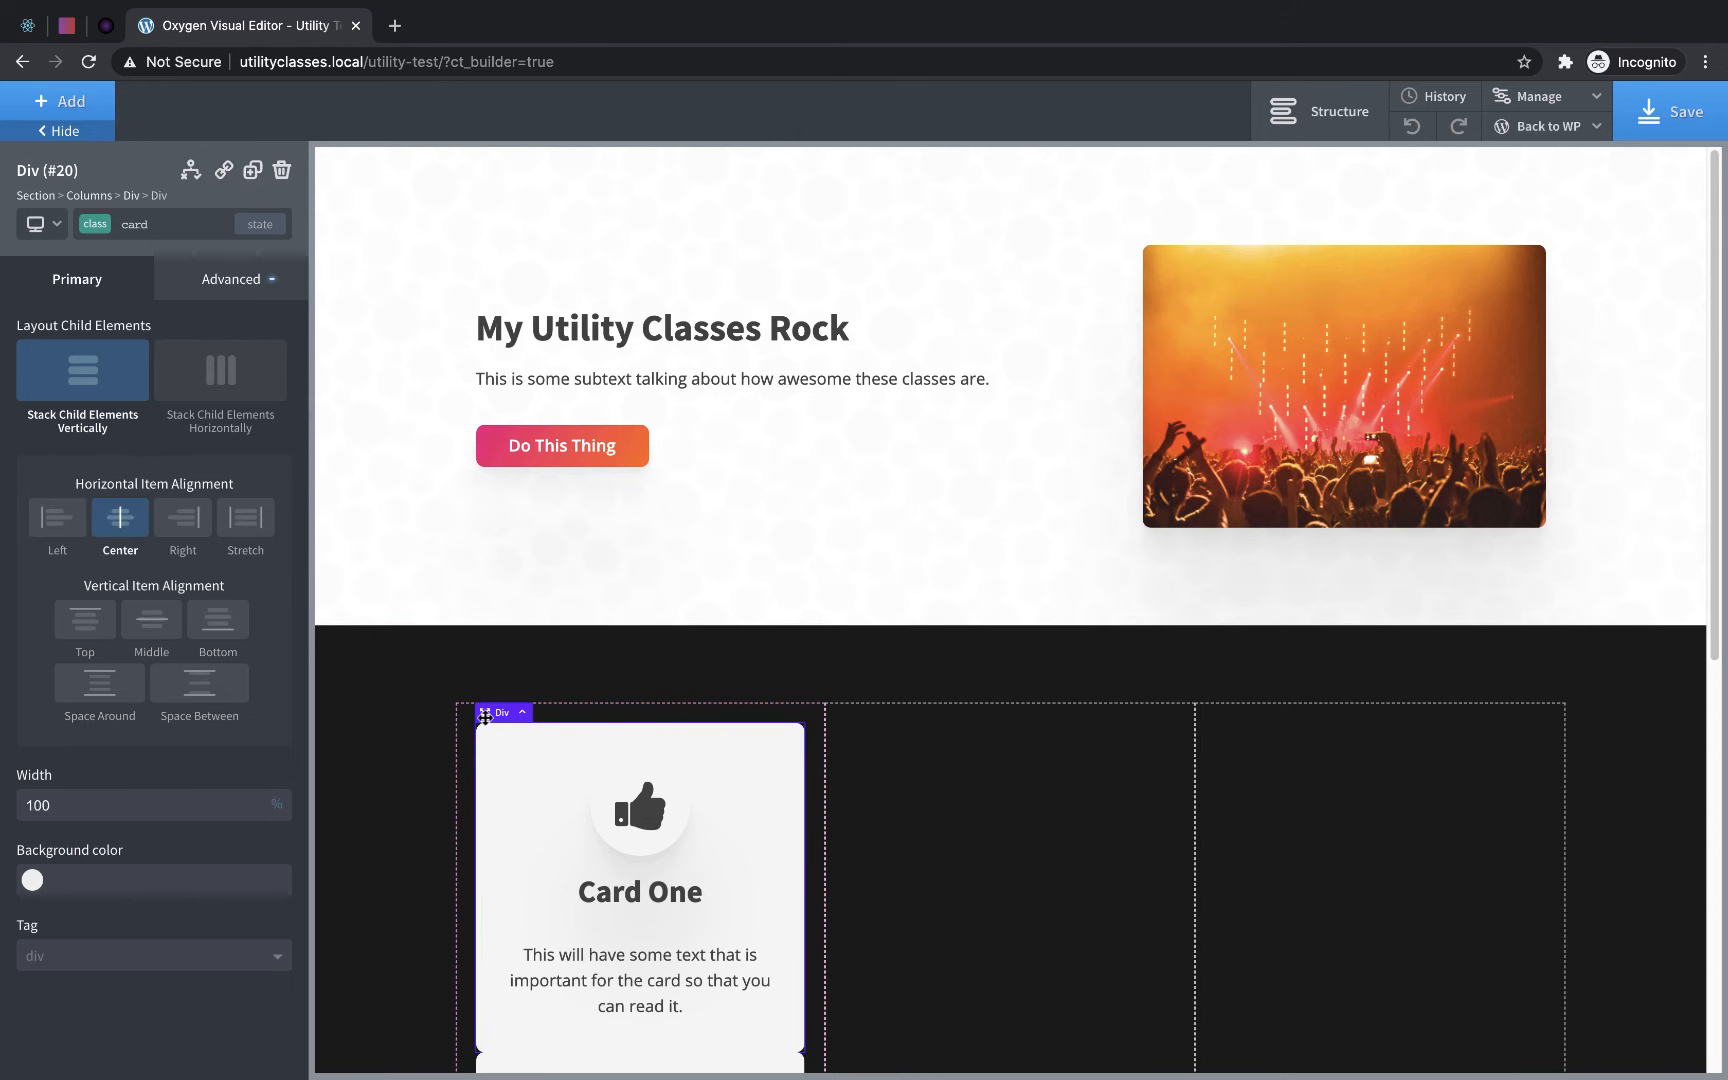
pyautogui.moveTo(485, 717); pyautogui.dragTo(910, 770)
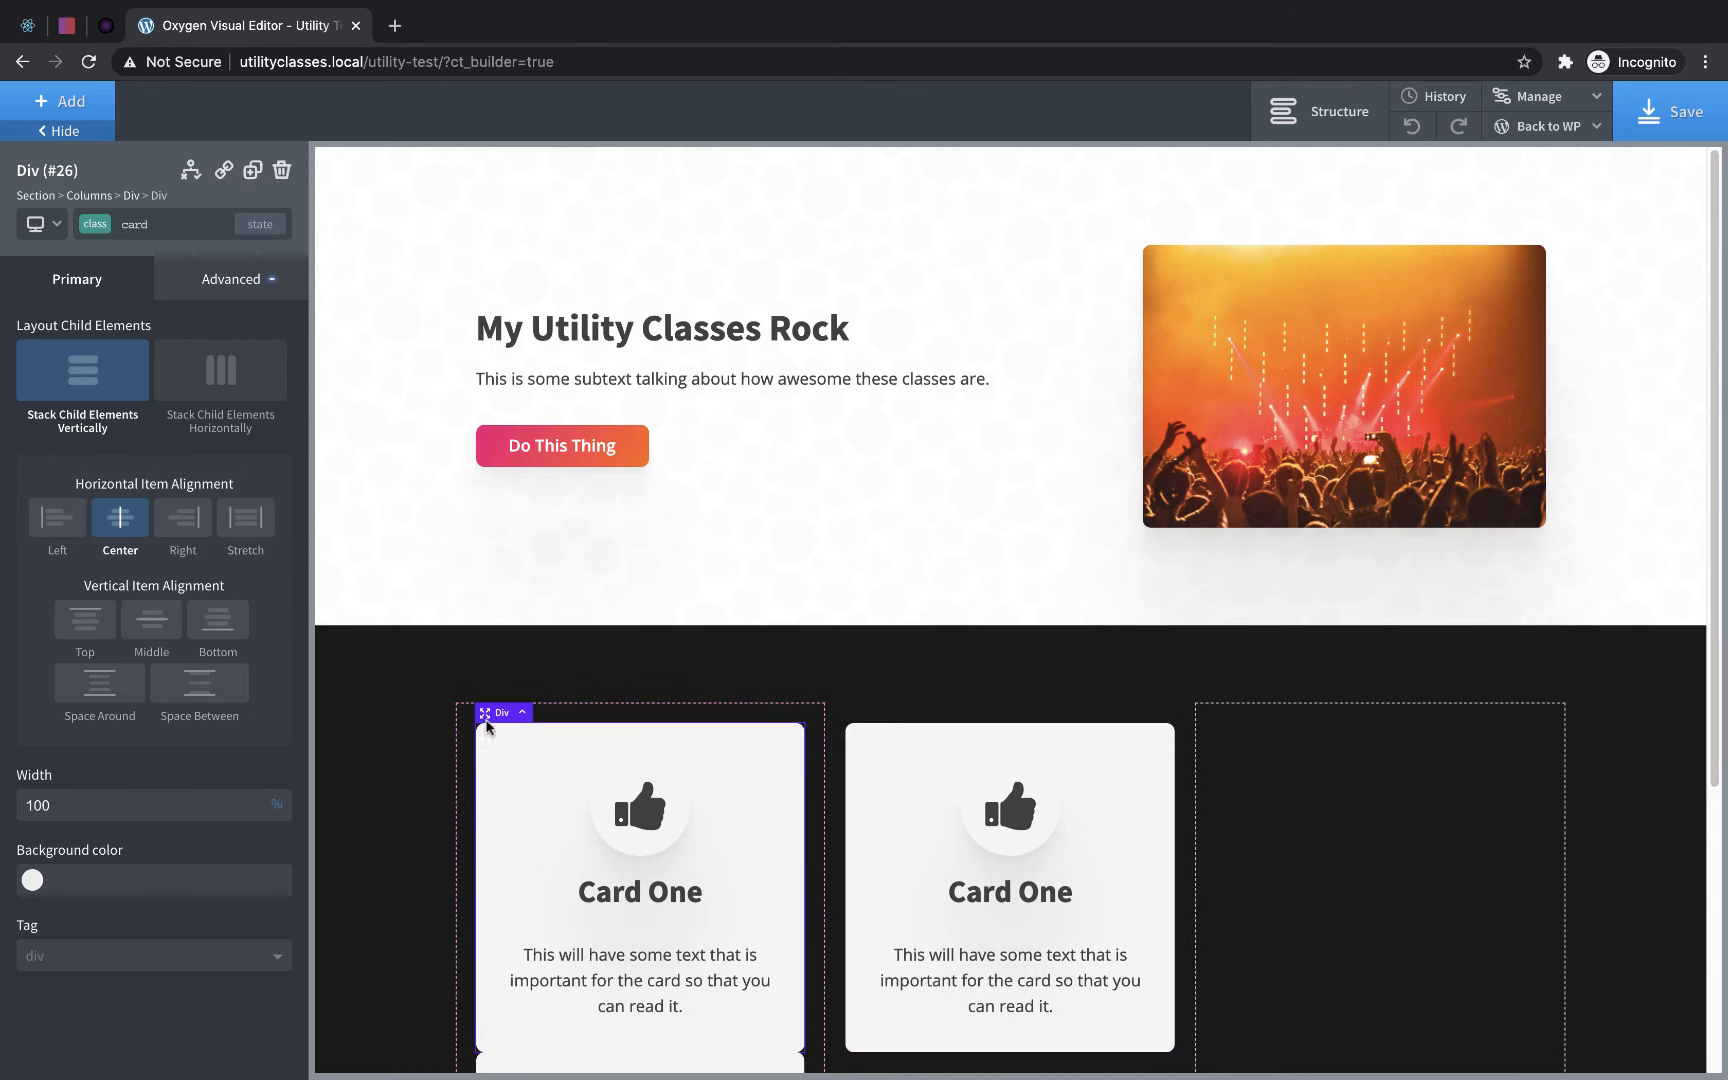
pyautogui.moveTo(487, 725); pyautogui.dragTo(1225, 765)
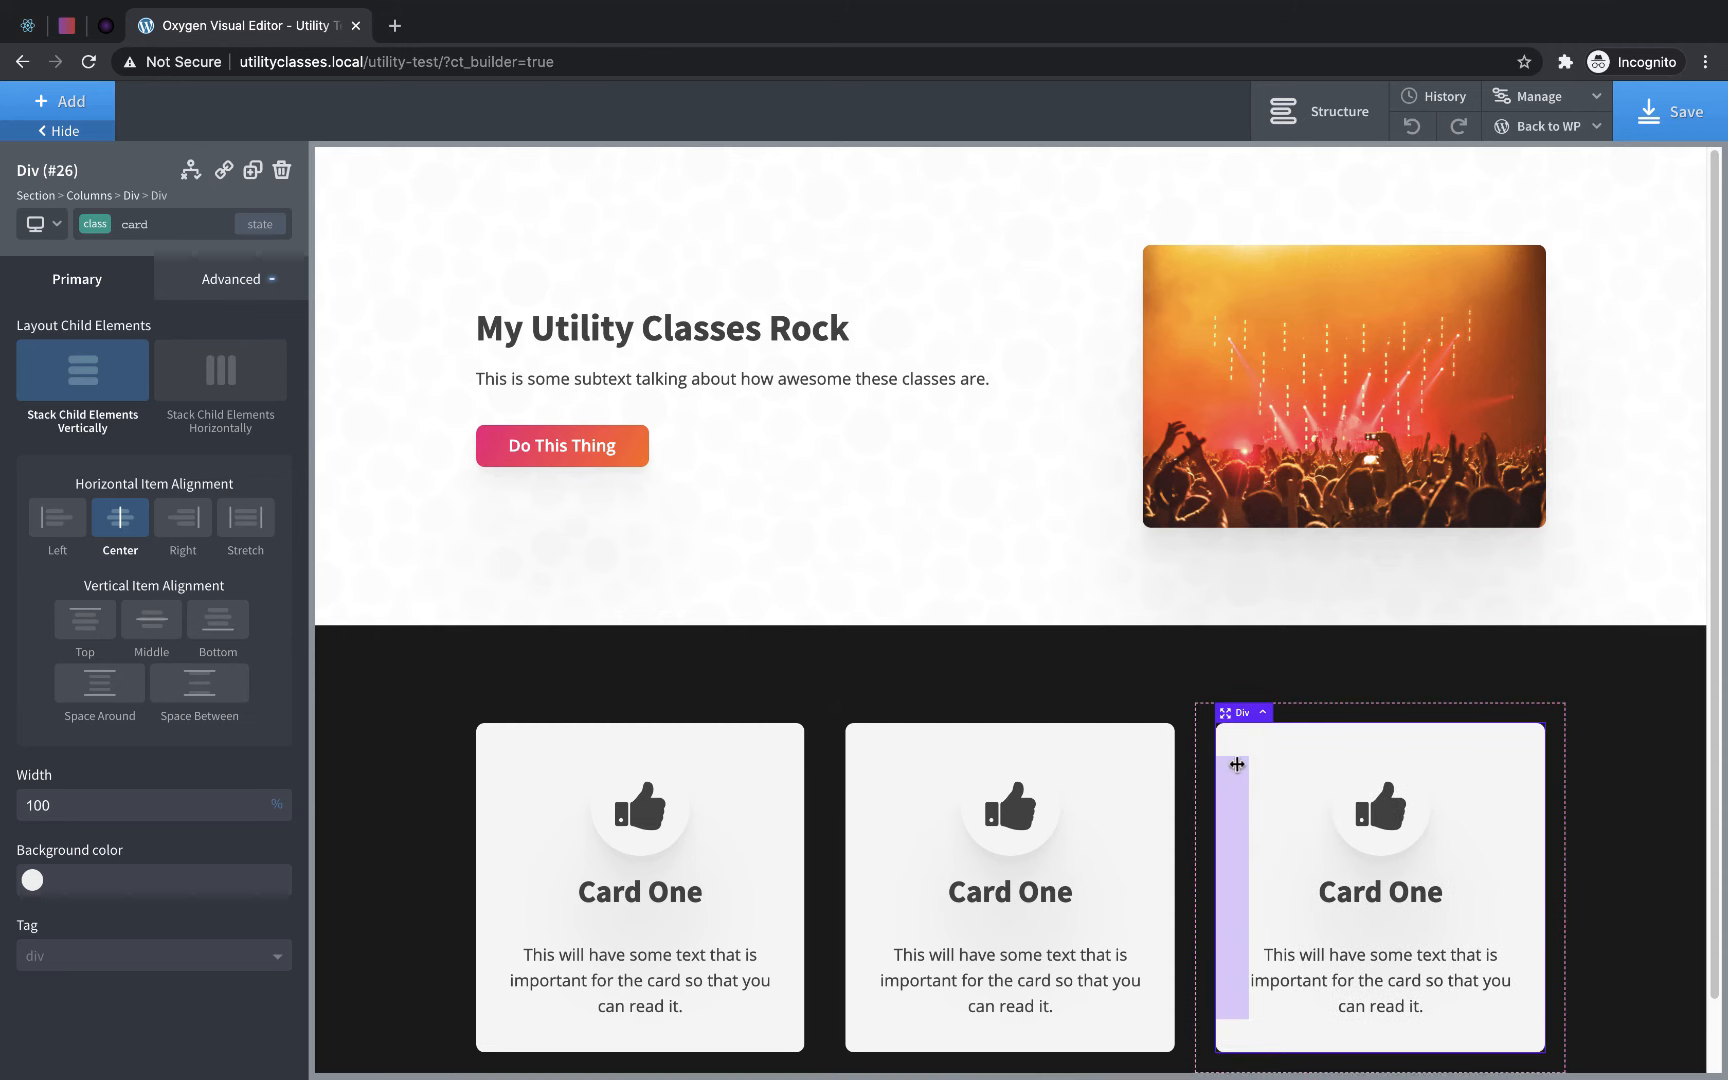
# - Apply the bg-color-gradient class to the middle card's Div
pyautogui.click(1157, 778)
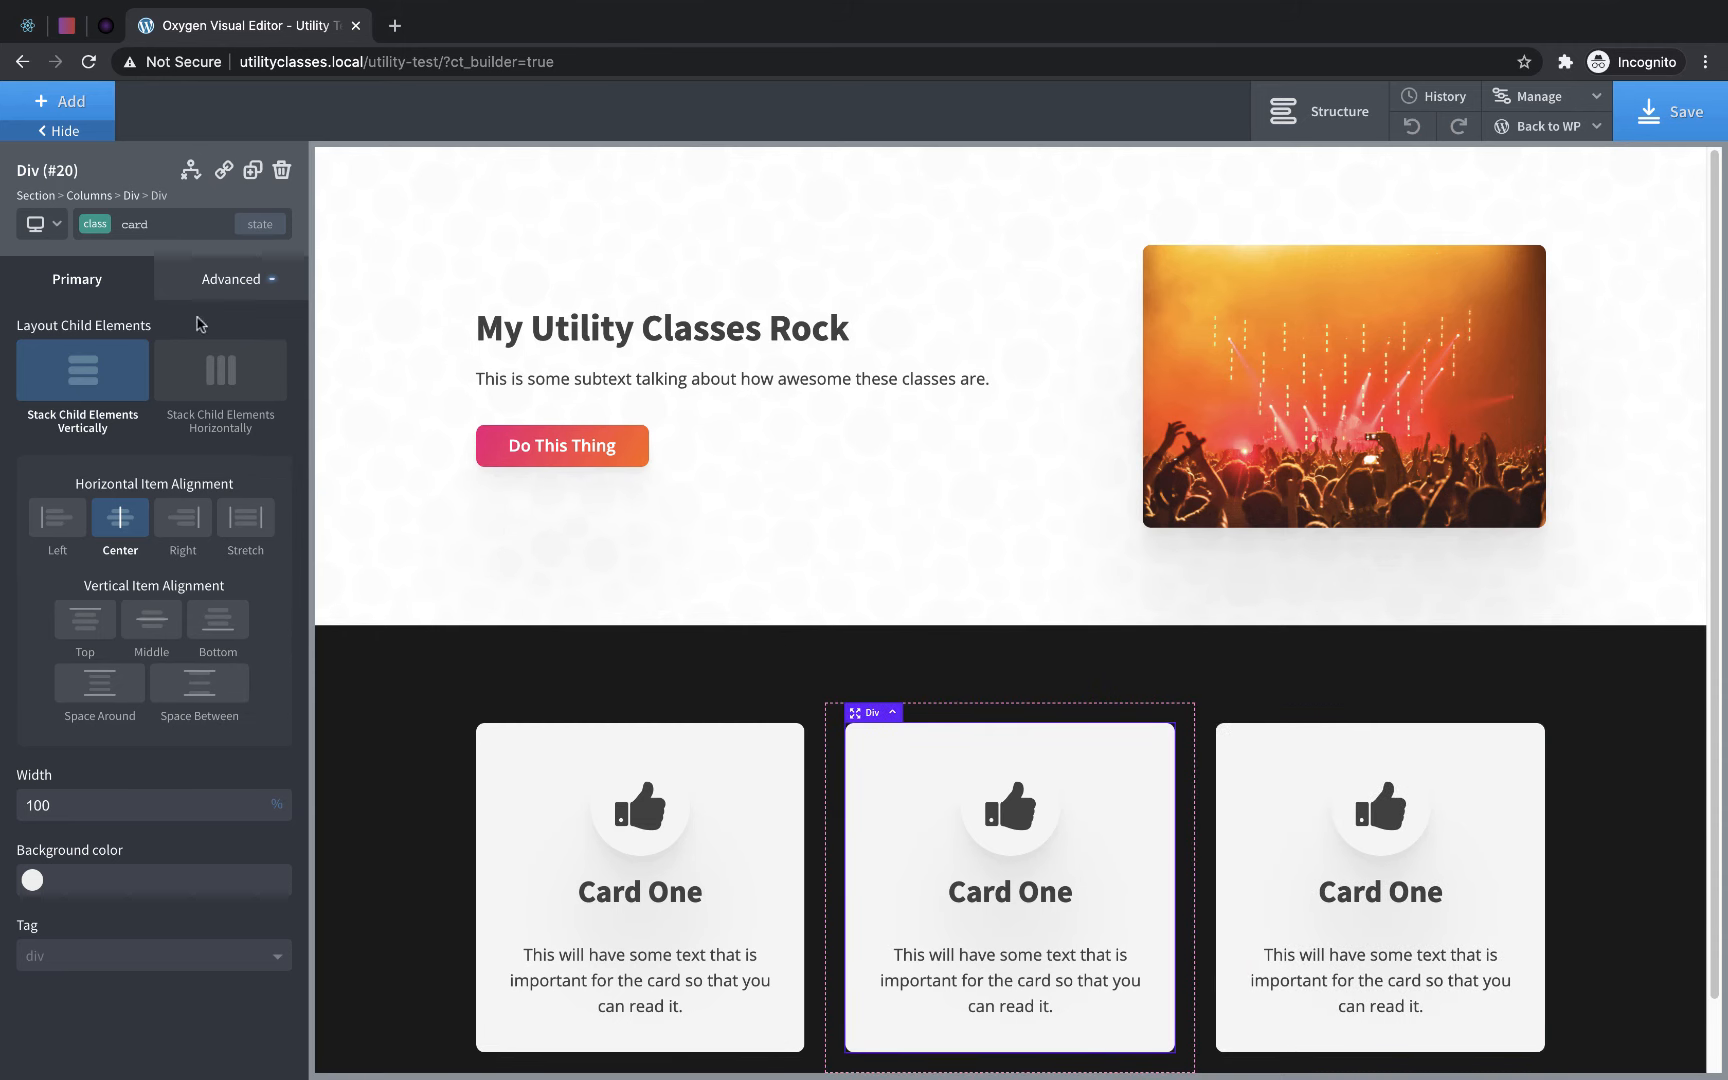
pyautogui.click(163, 225)
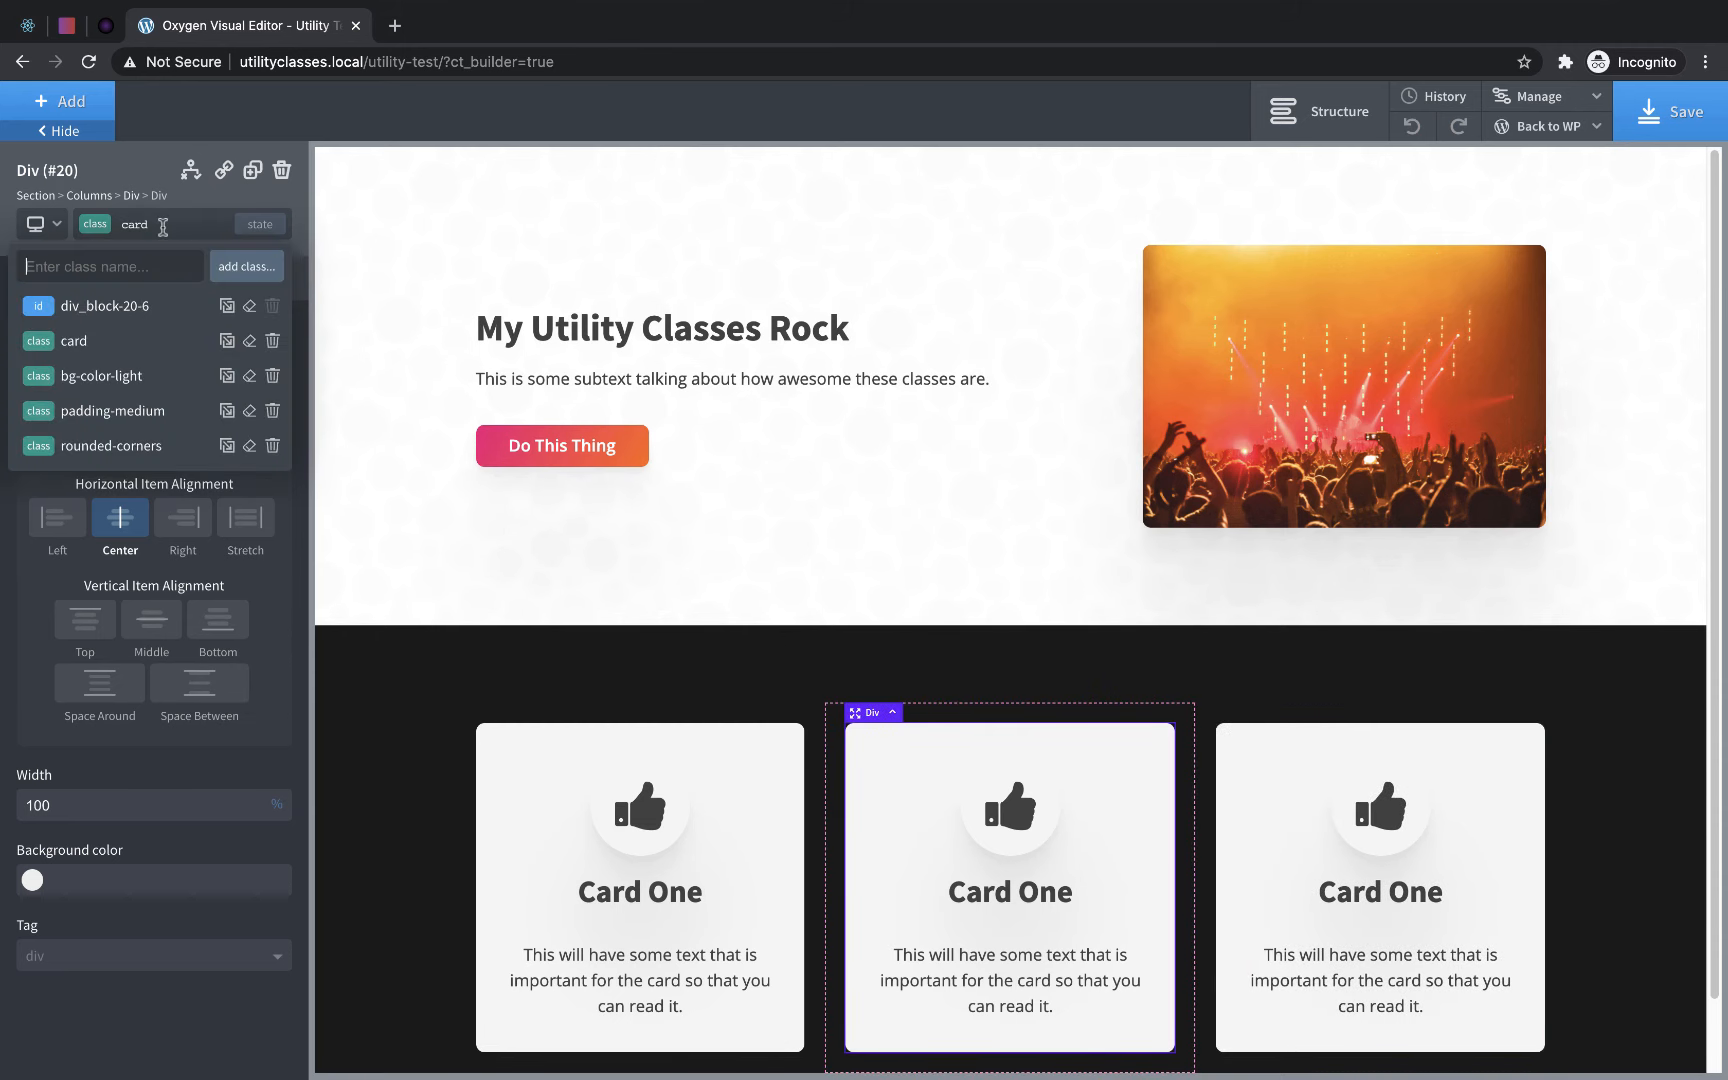
pyautogui.write('gradient')
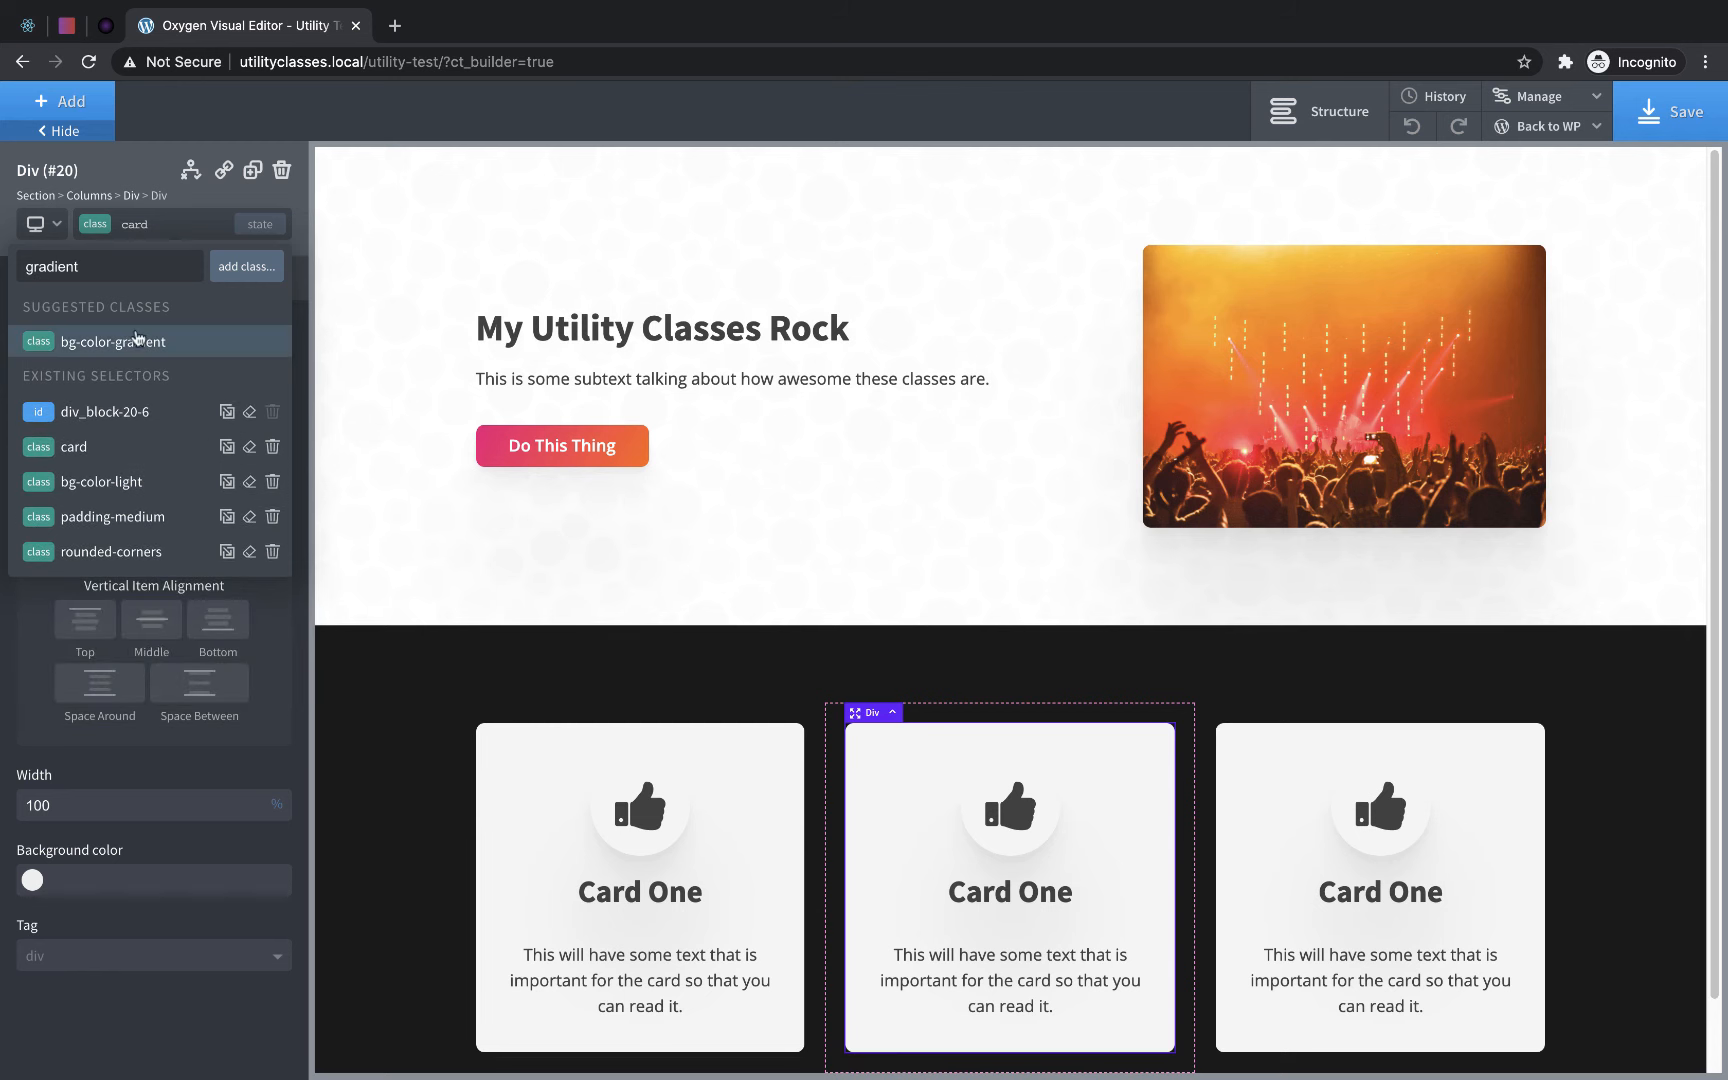
pyautogui.click(137, 340)
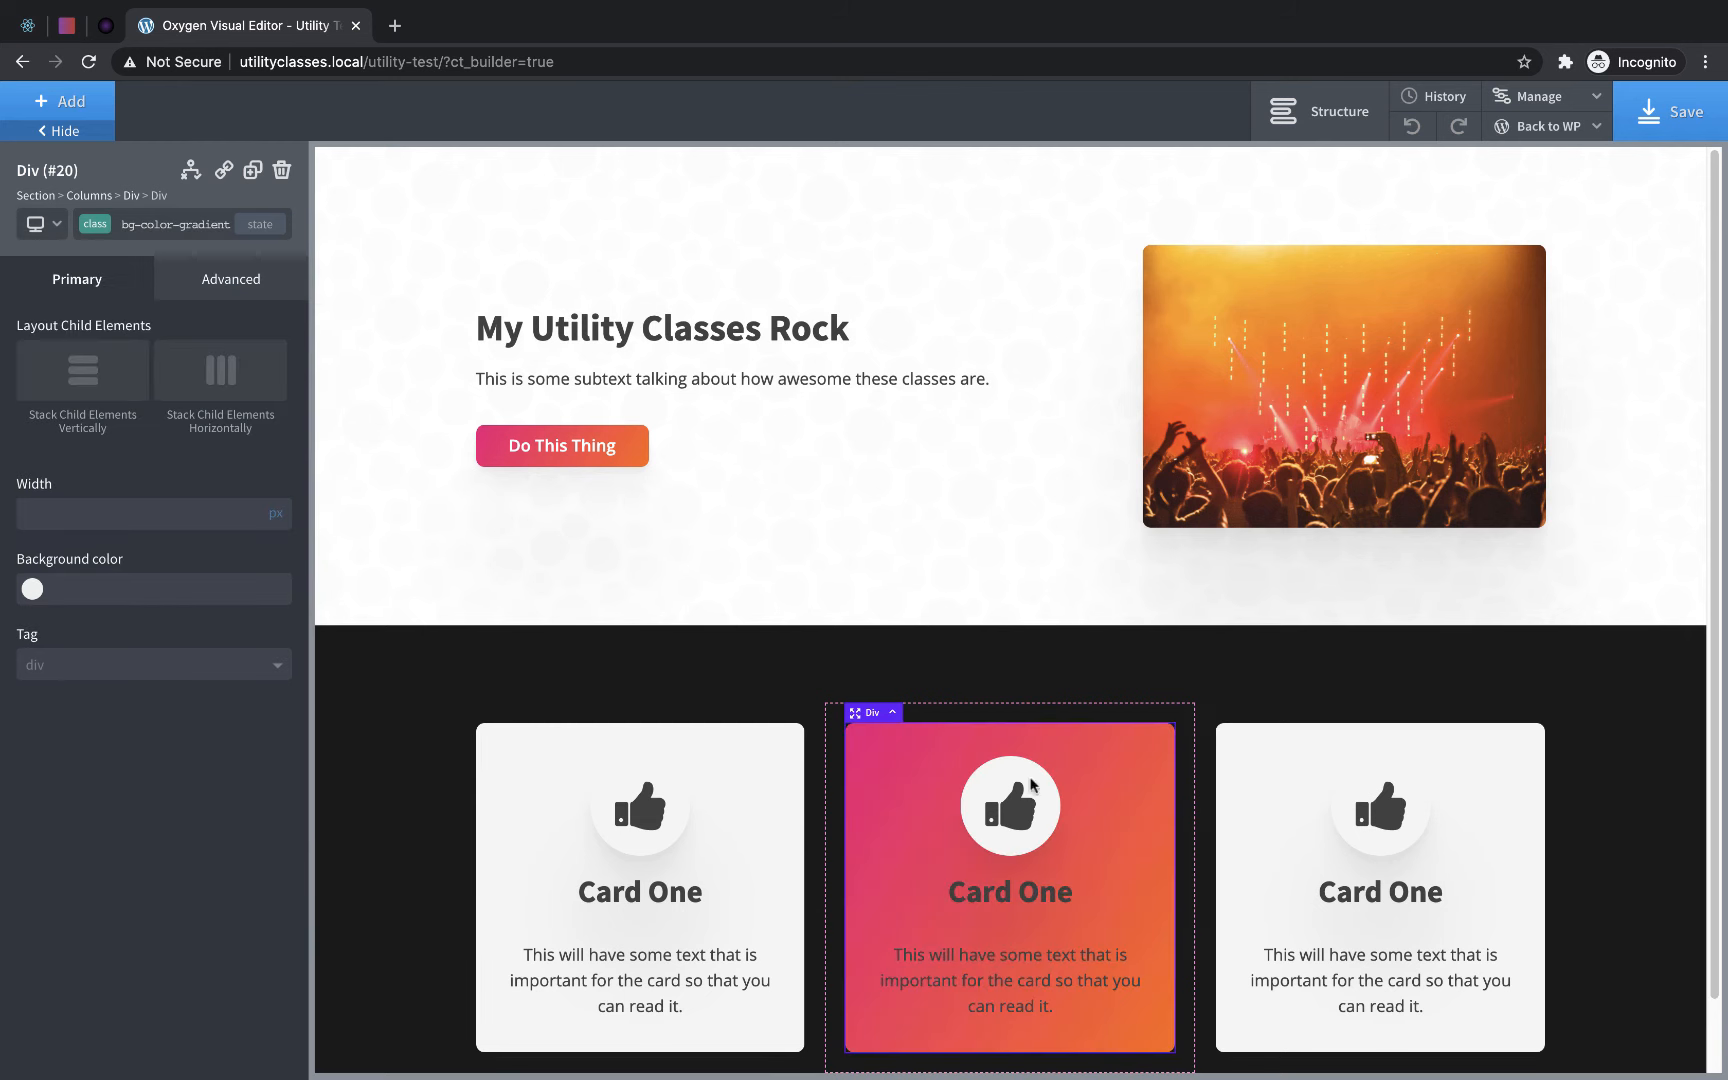
# - Set the middle card's heading text color to #ffffff on its own ID selector
pyautogui.click(1035, 890)
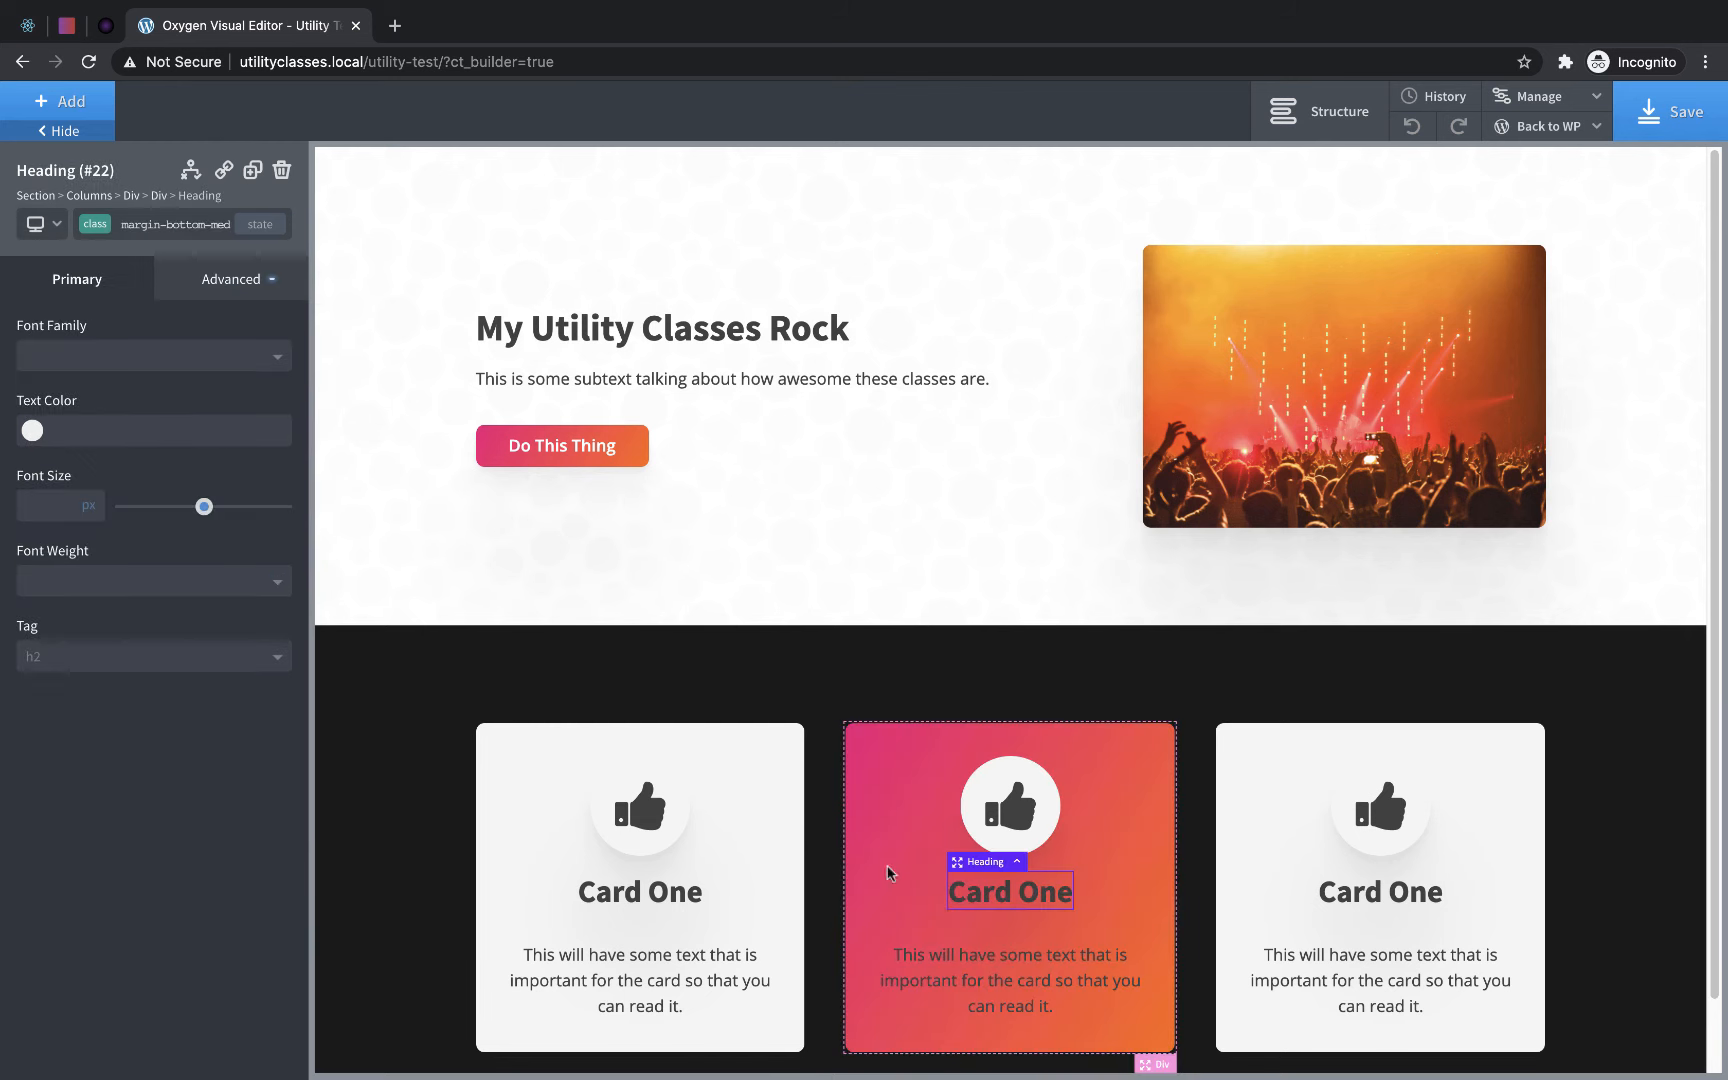
pyautogui.click(100, 224)
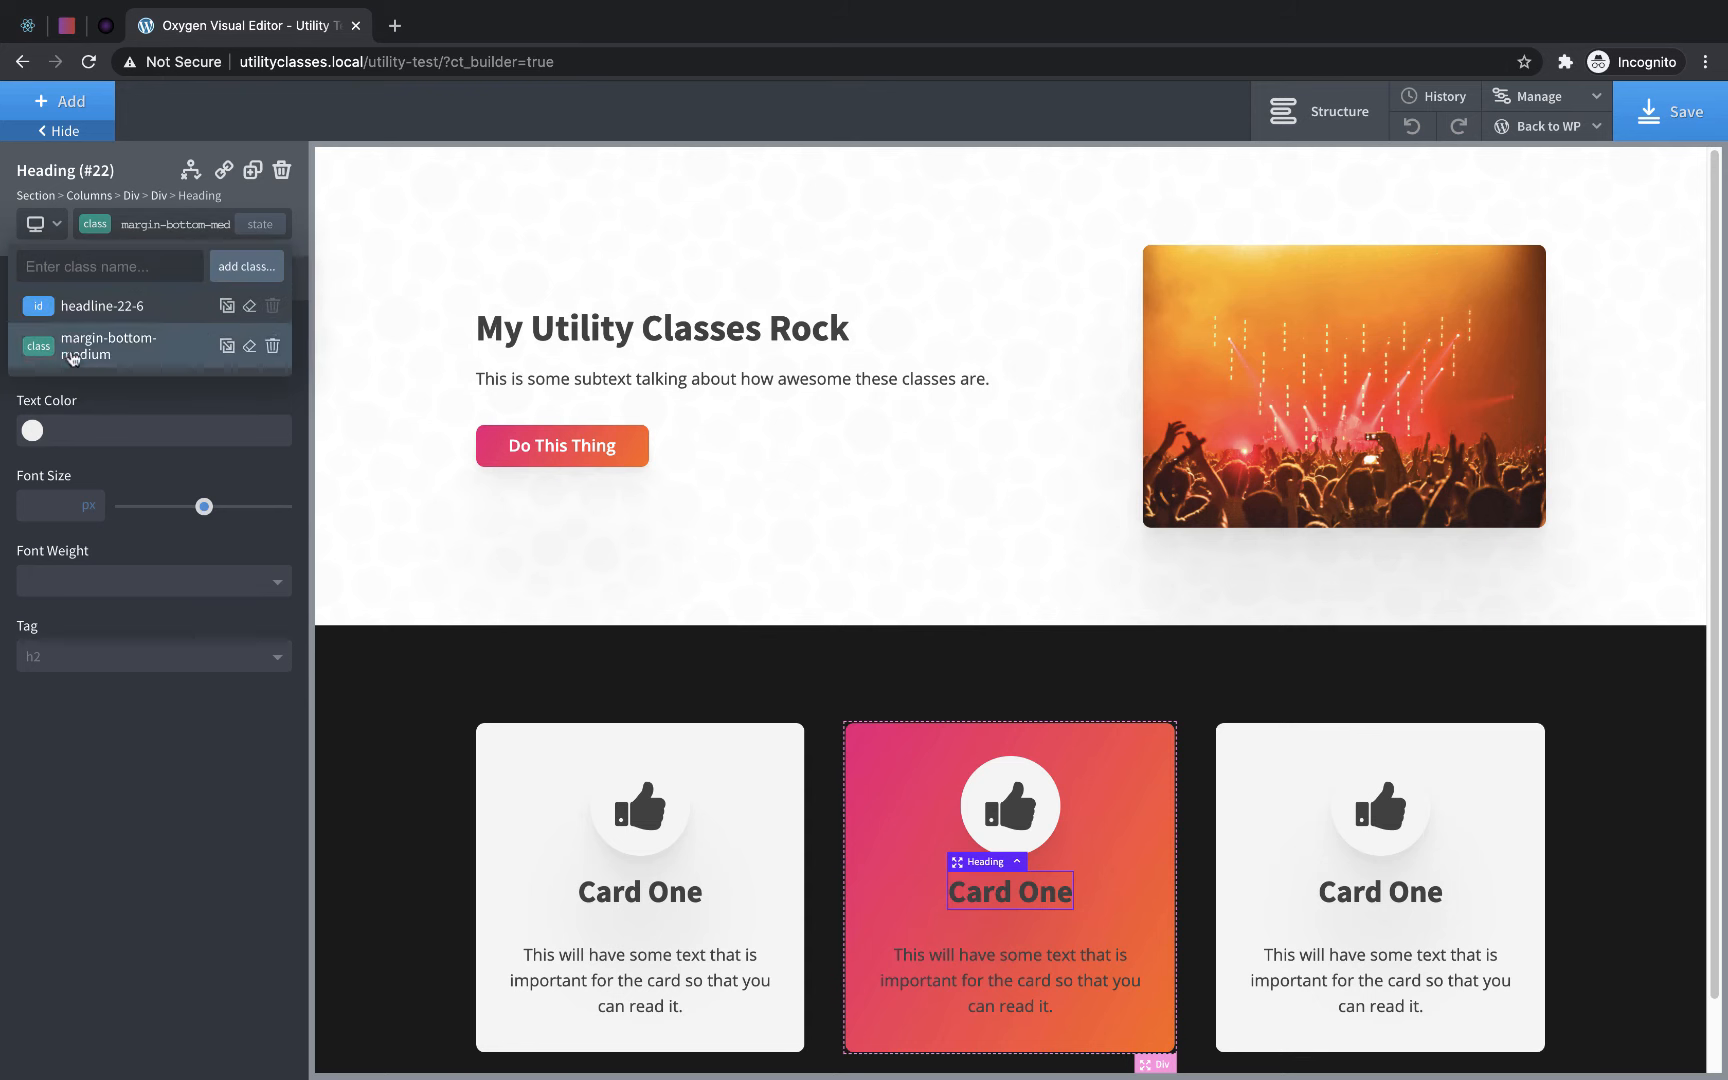
pyautogui.click(124, 311)
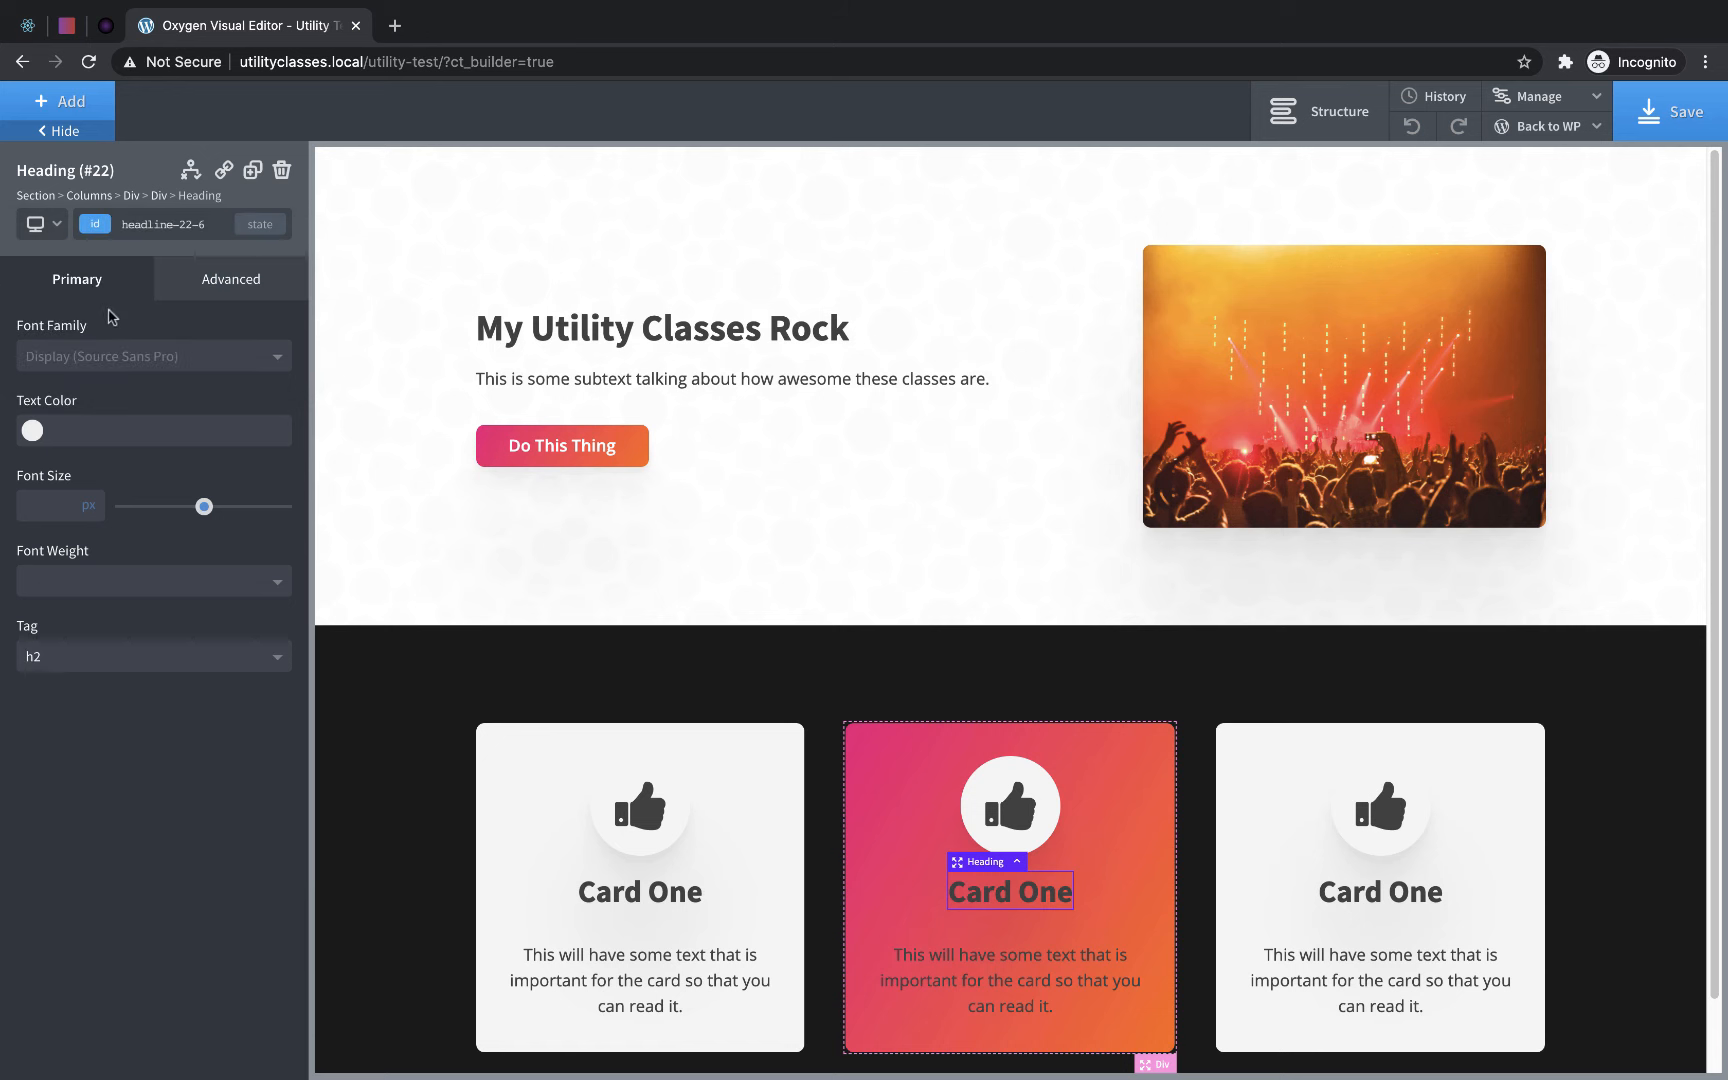
pyautogui.click(32, 431)
pyautogui.moveTo(117, 542); pyautogui.dragTo(4, 407)
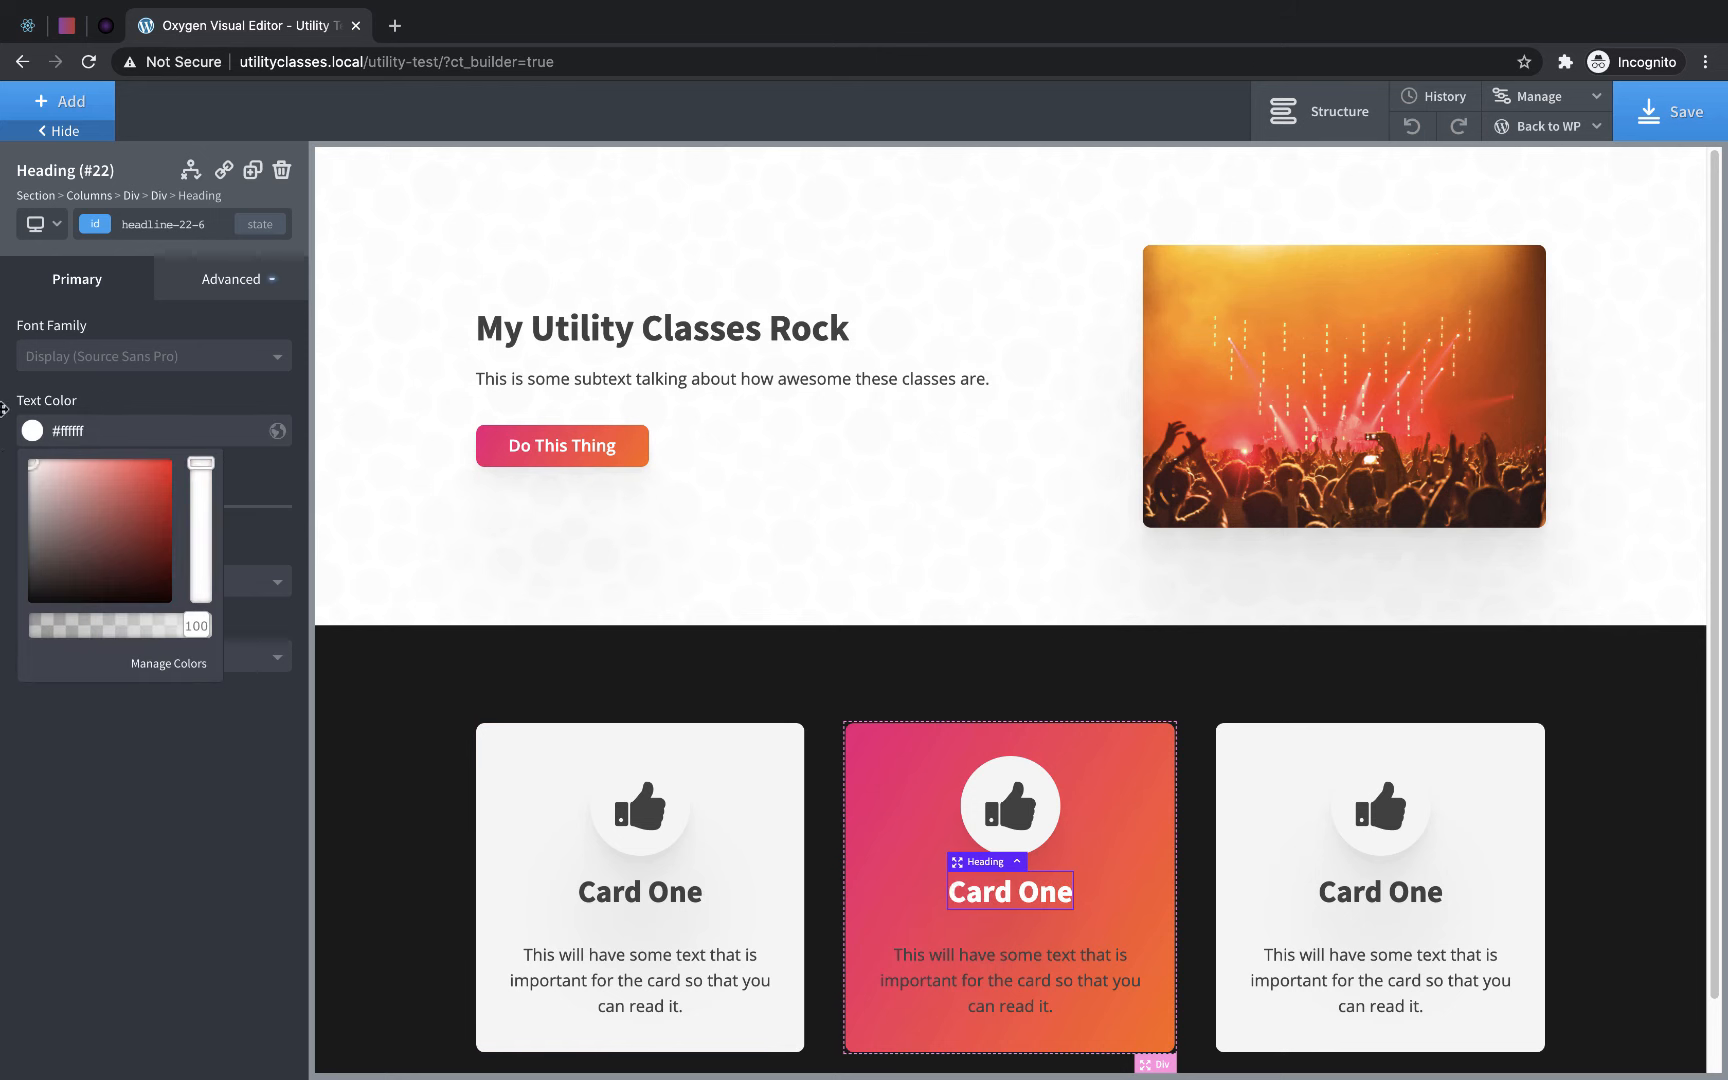
# - Set the text color of the middle card's paragraph to #ffffff
pyautogui.click(1022, 980)
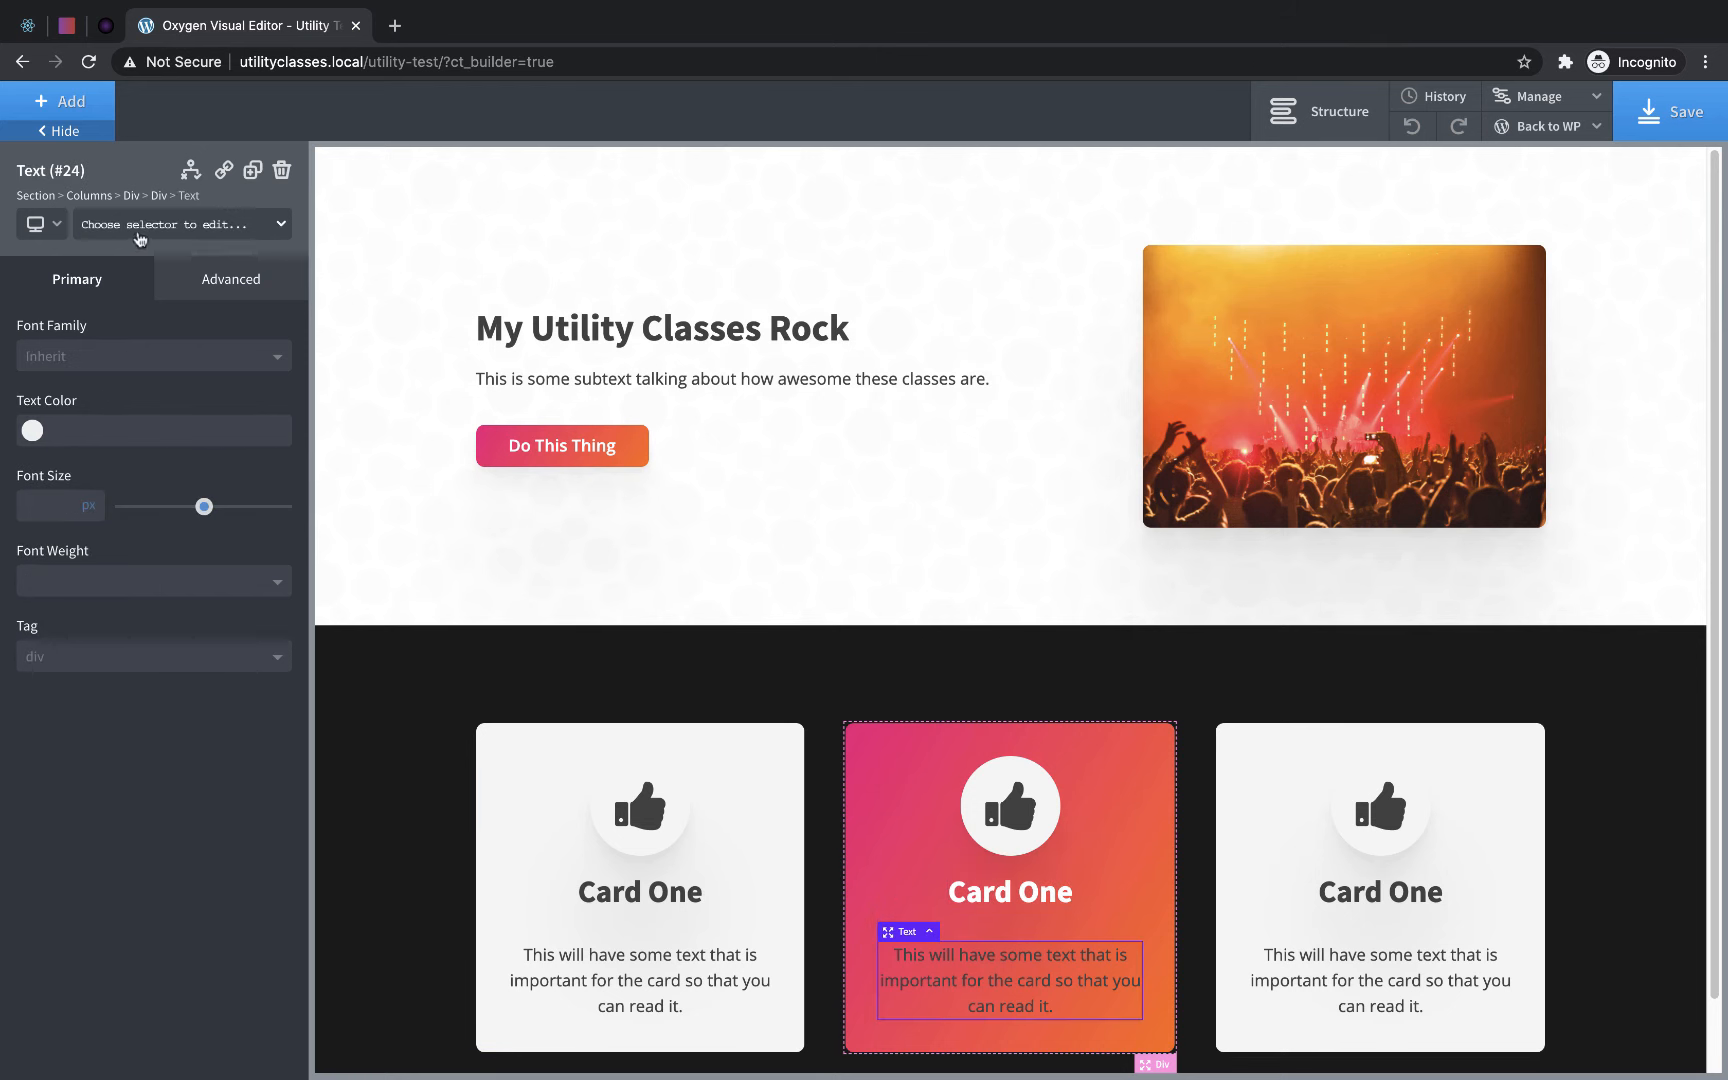
pyautogui.click(28, 440)
pyautogui.moveTo(96, 513); pyautogui.dragTo(1, 428)
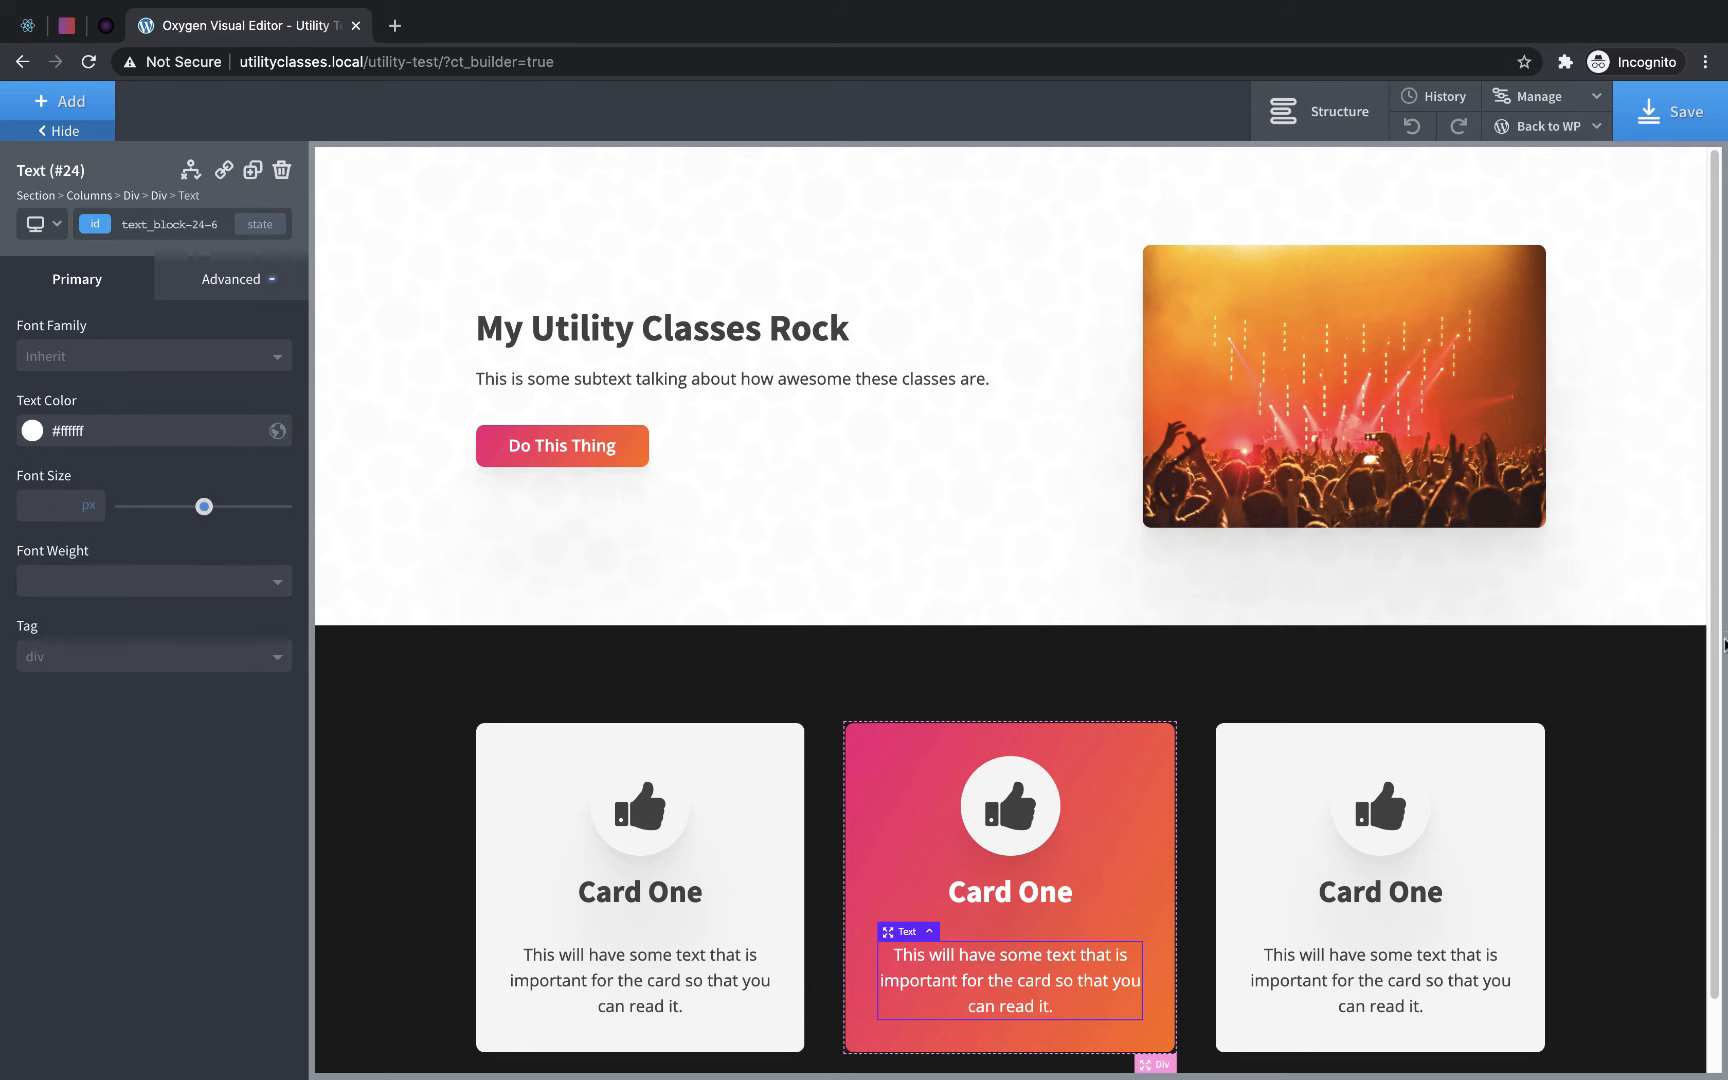
# - Add a Link Wrapper to the dark section below the cards and place a Text element inside it
pyautogui.scroll(-1, 1690, 658)
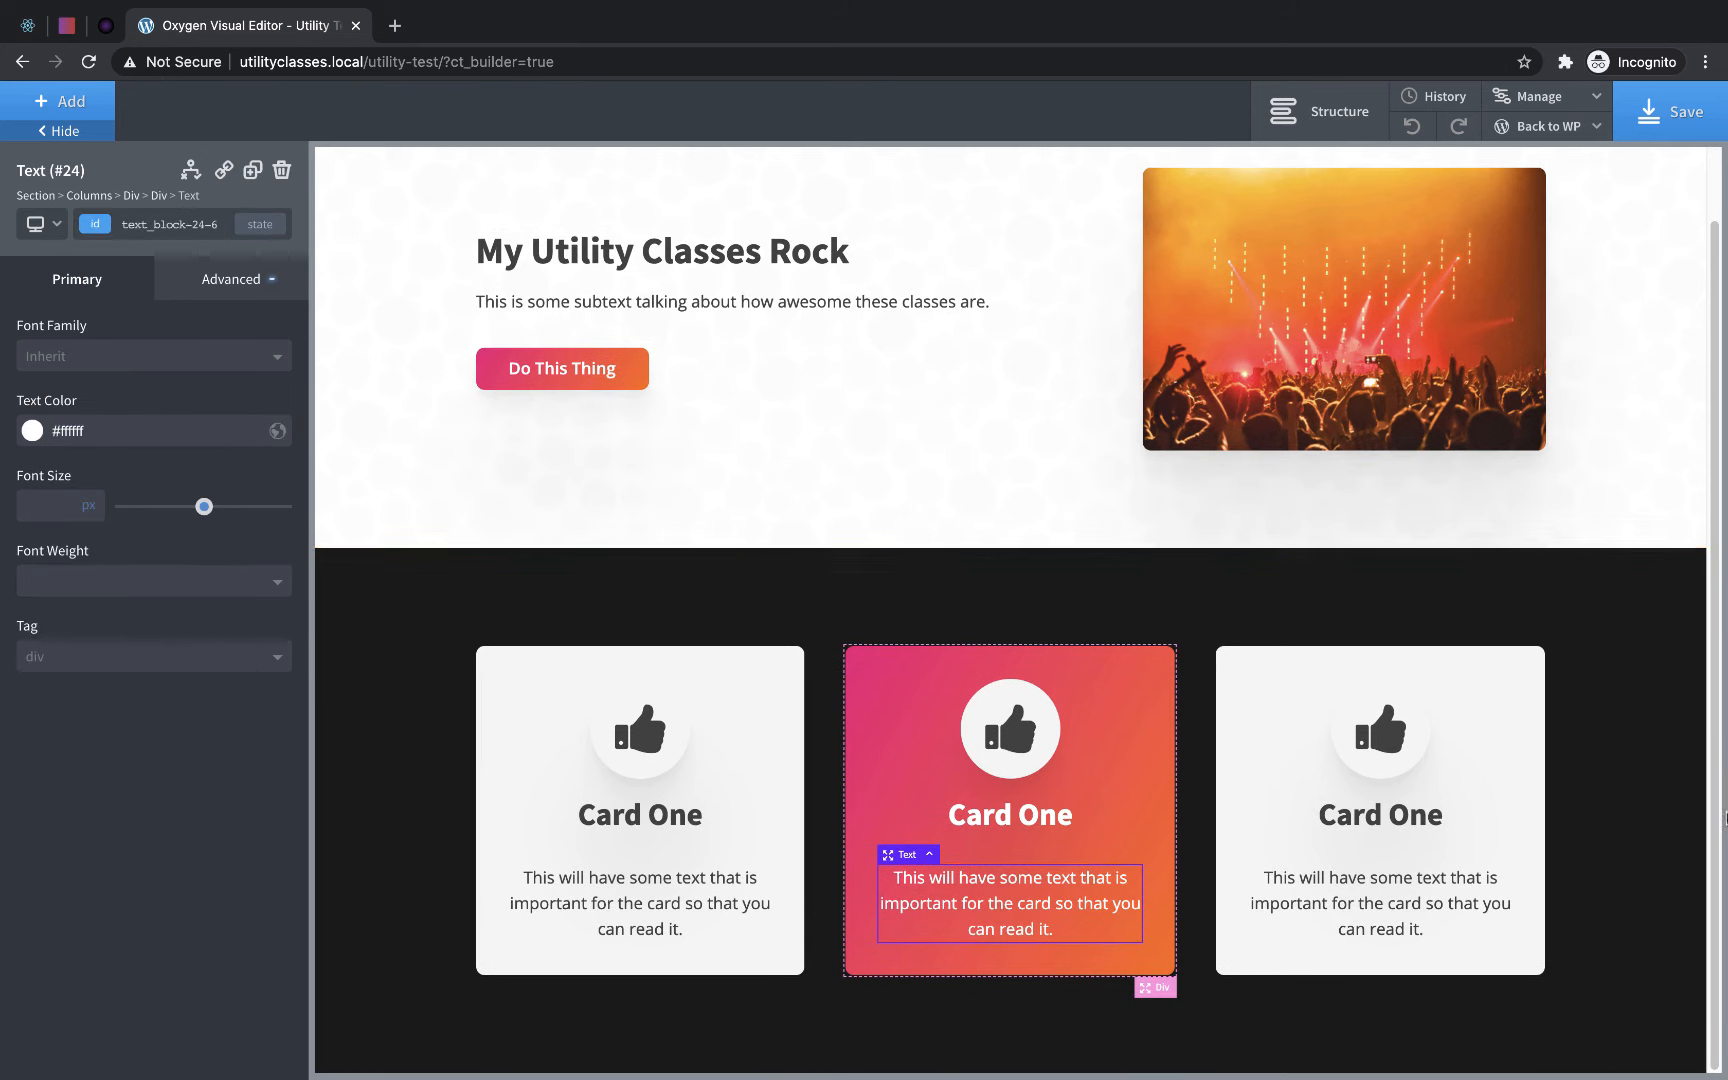
pyautogui.click(1636, 887)
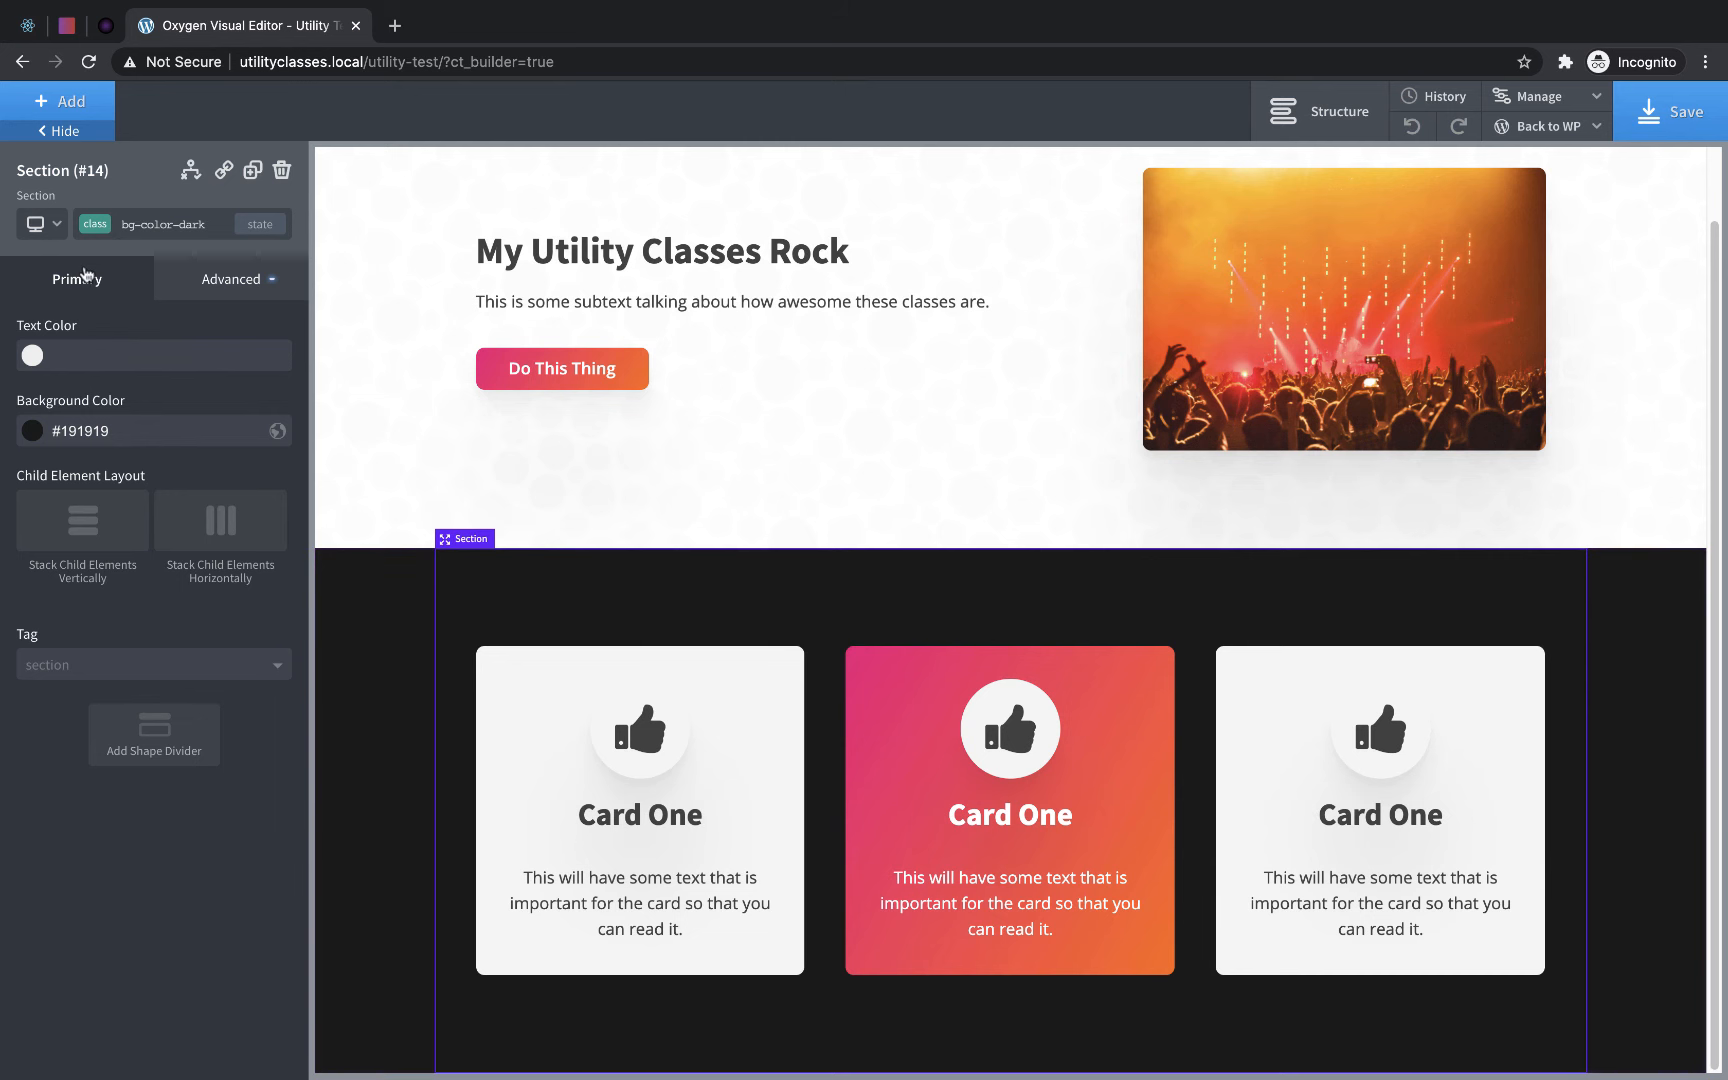
pyautogui.click(83, 115)
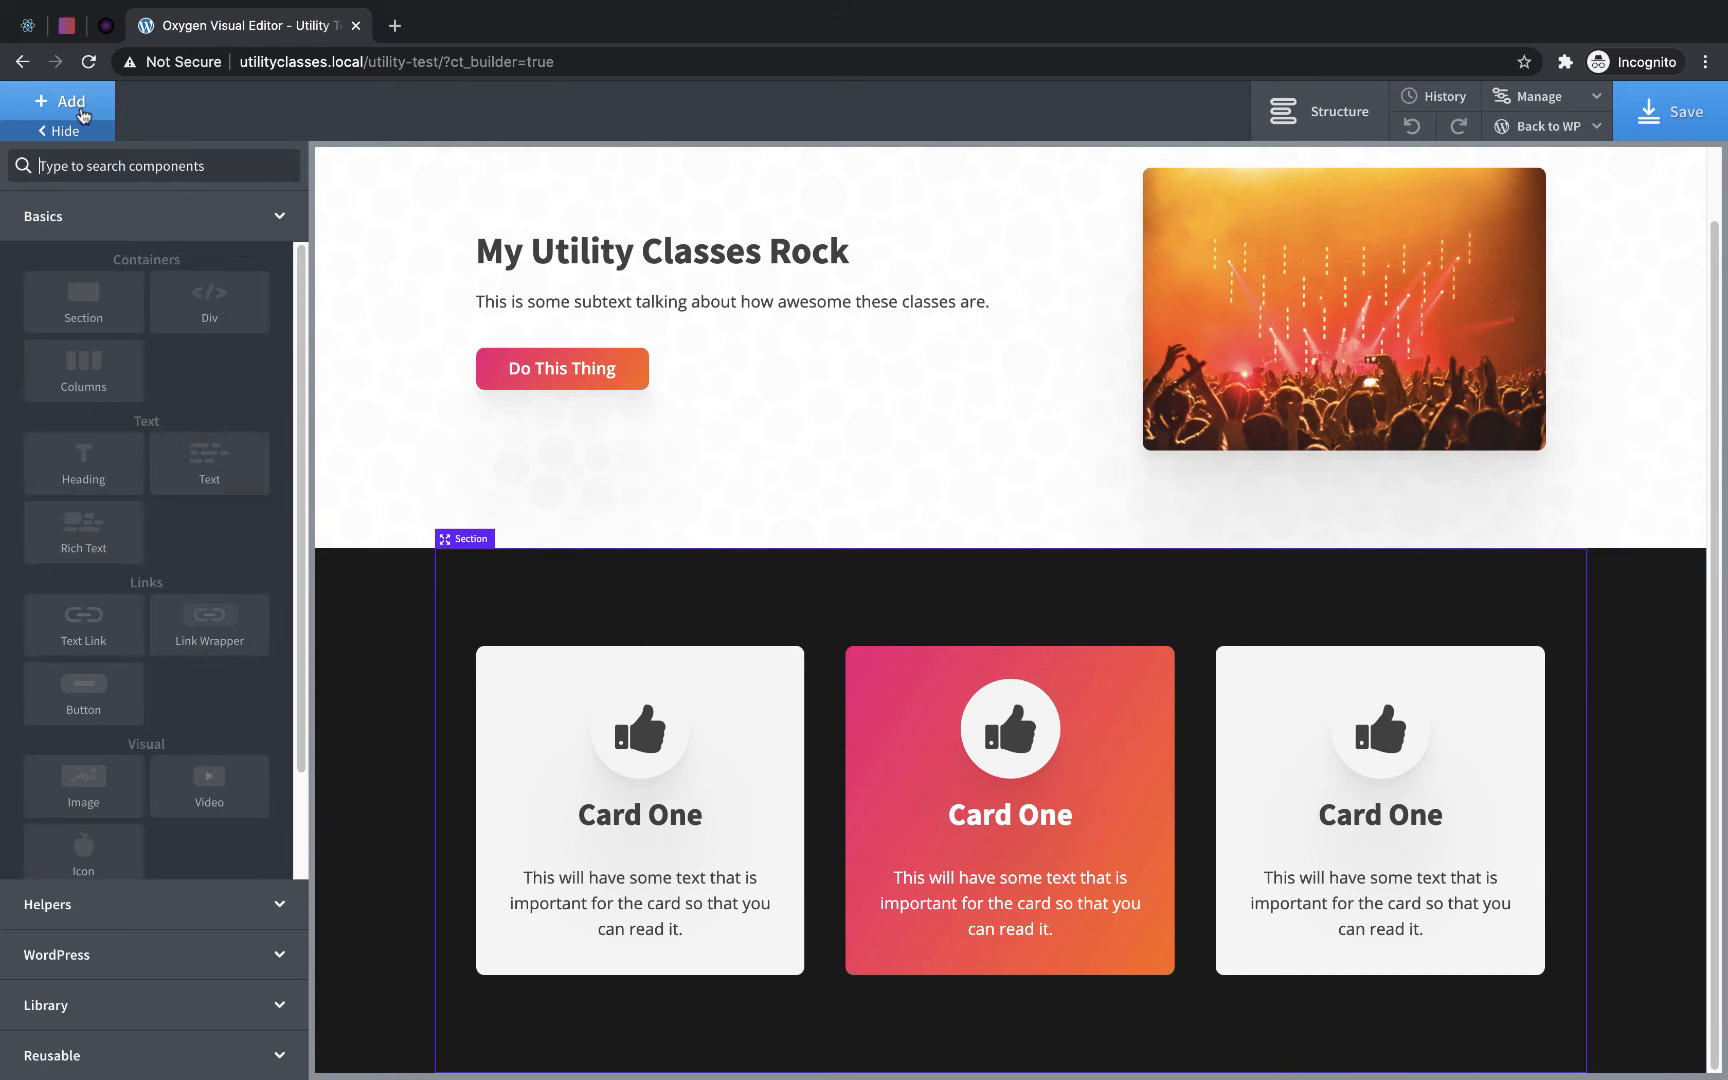
pyautogui.write('link')
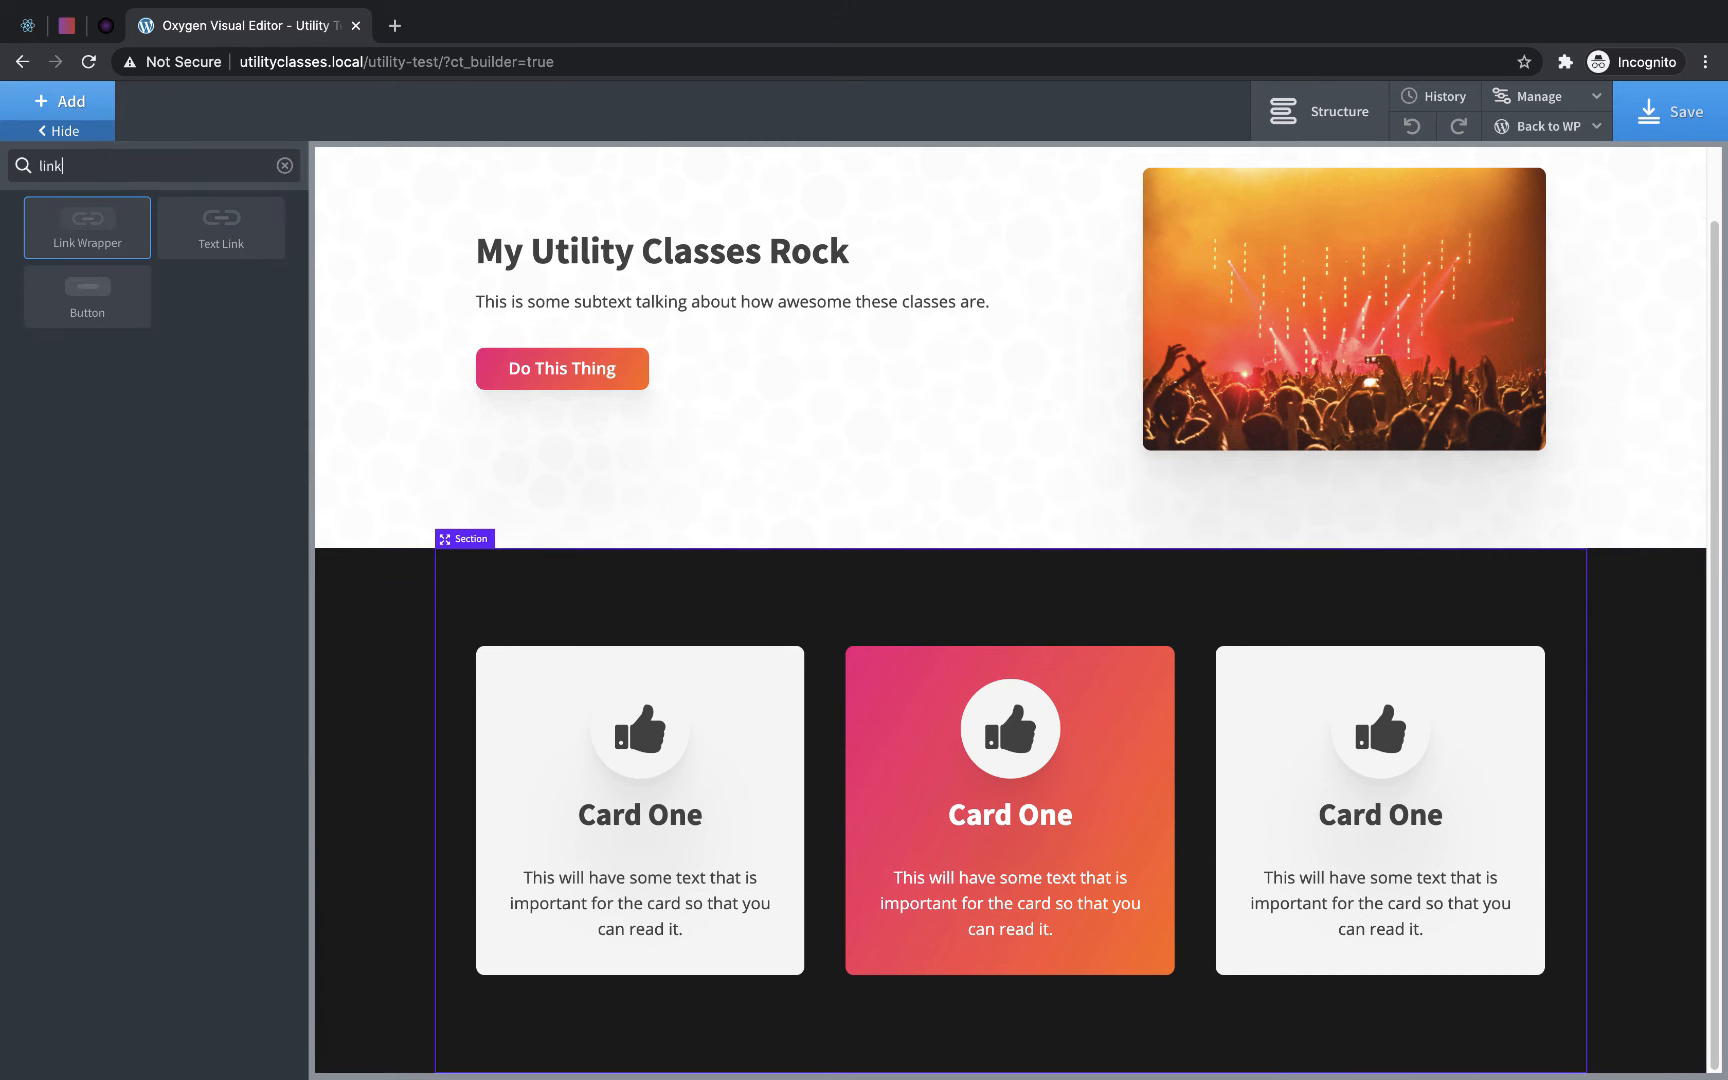
pyautogui.click(93, 238)
pyautogui.click(209, 462)
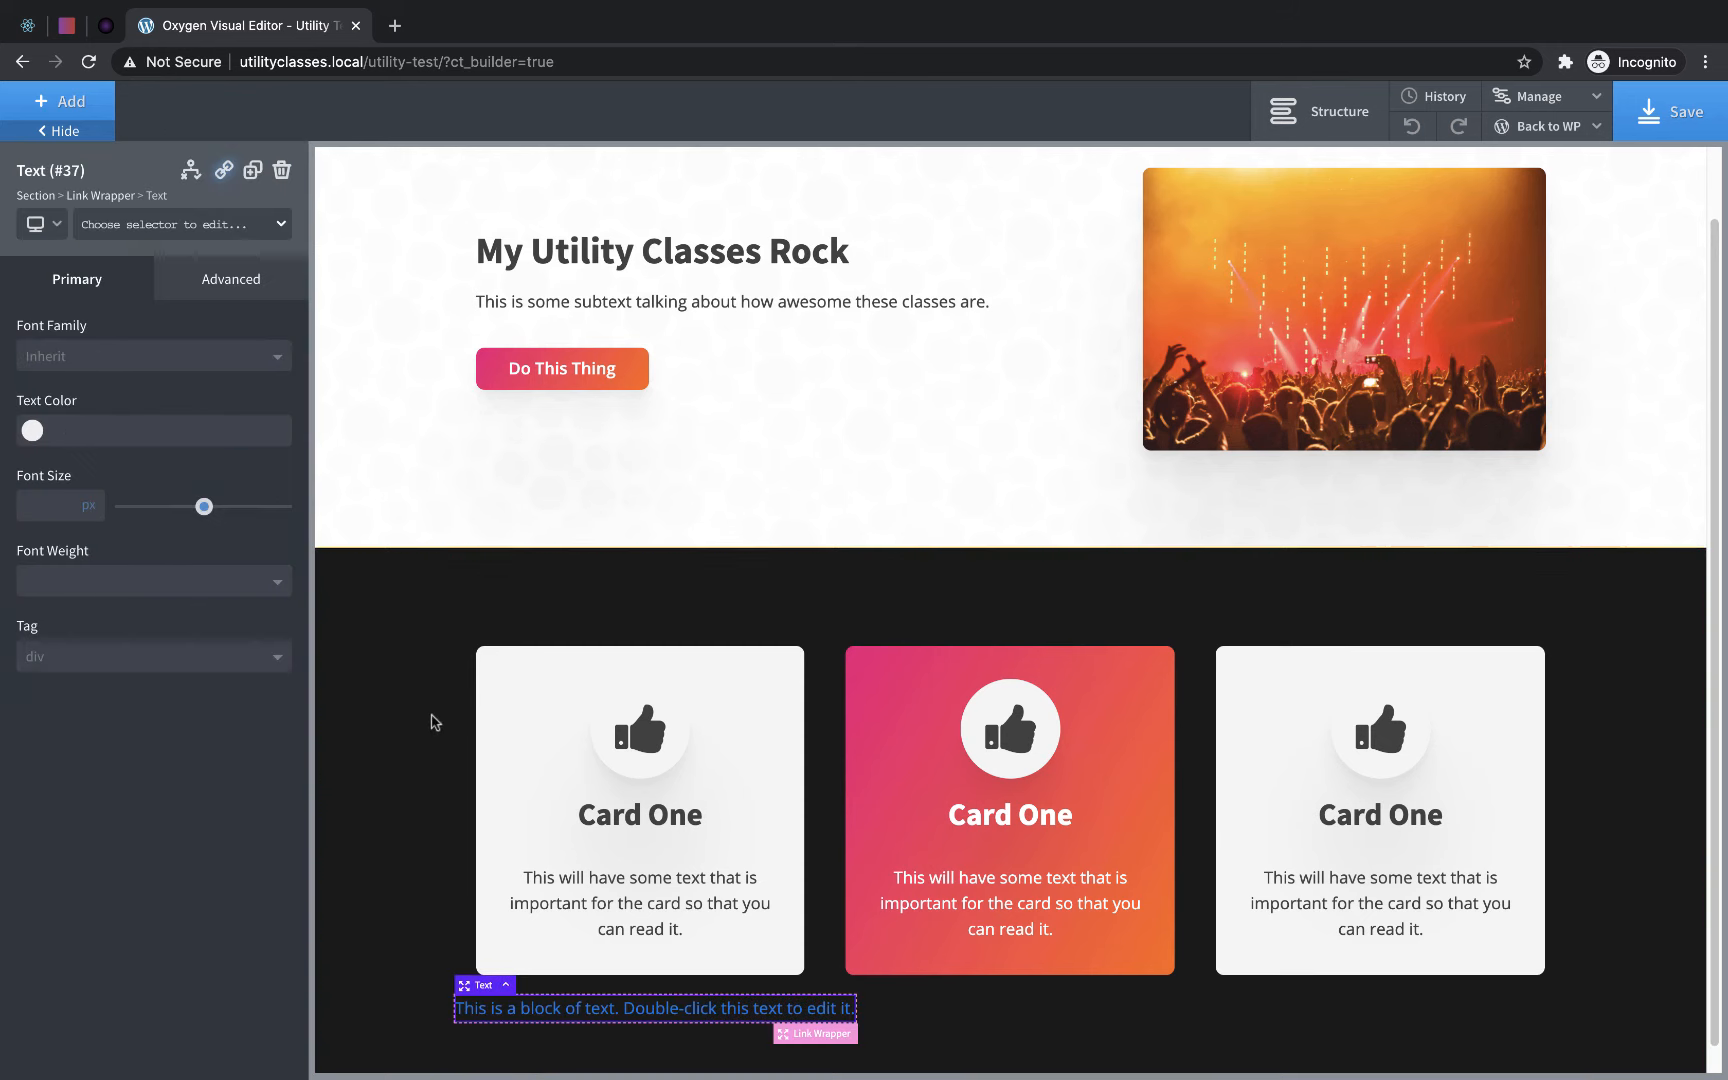
# - Replace the link wrapper's placeholder text with "Buy Now"
pyautogui.doubleClick(628, 1012)
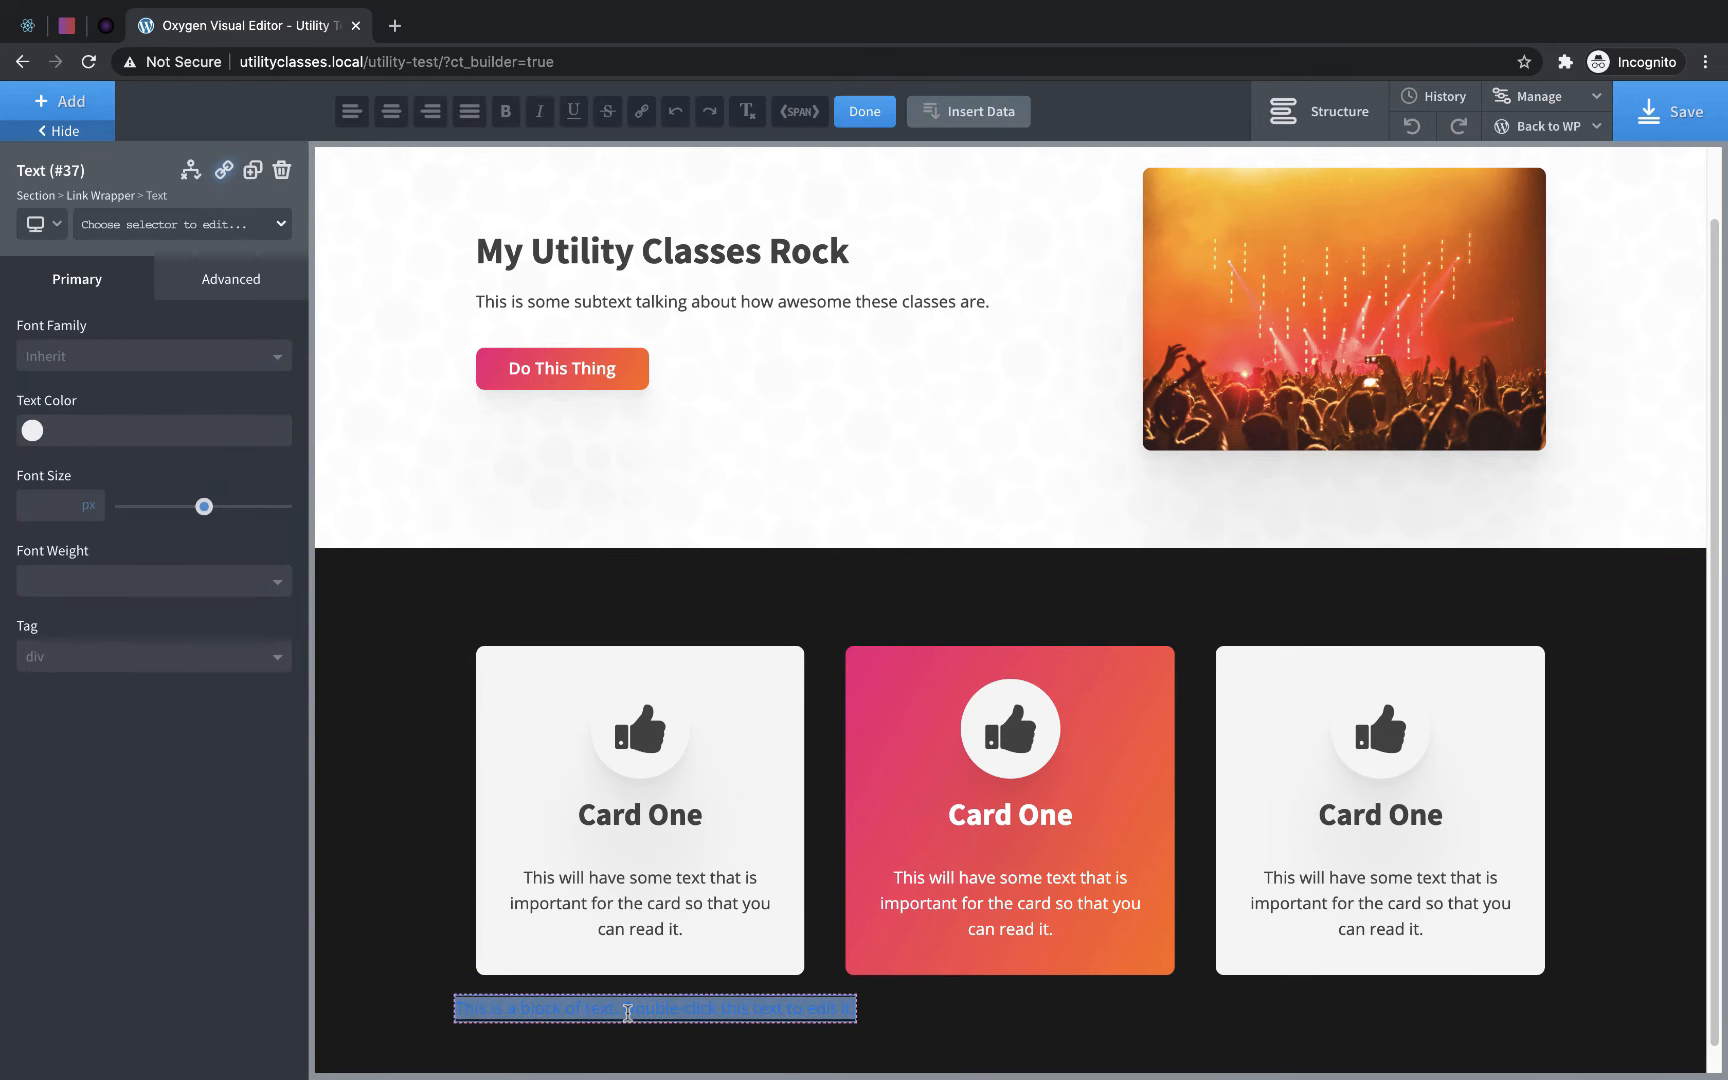
pyautogui.write('Buy Now')
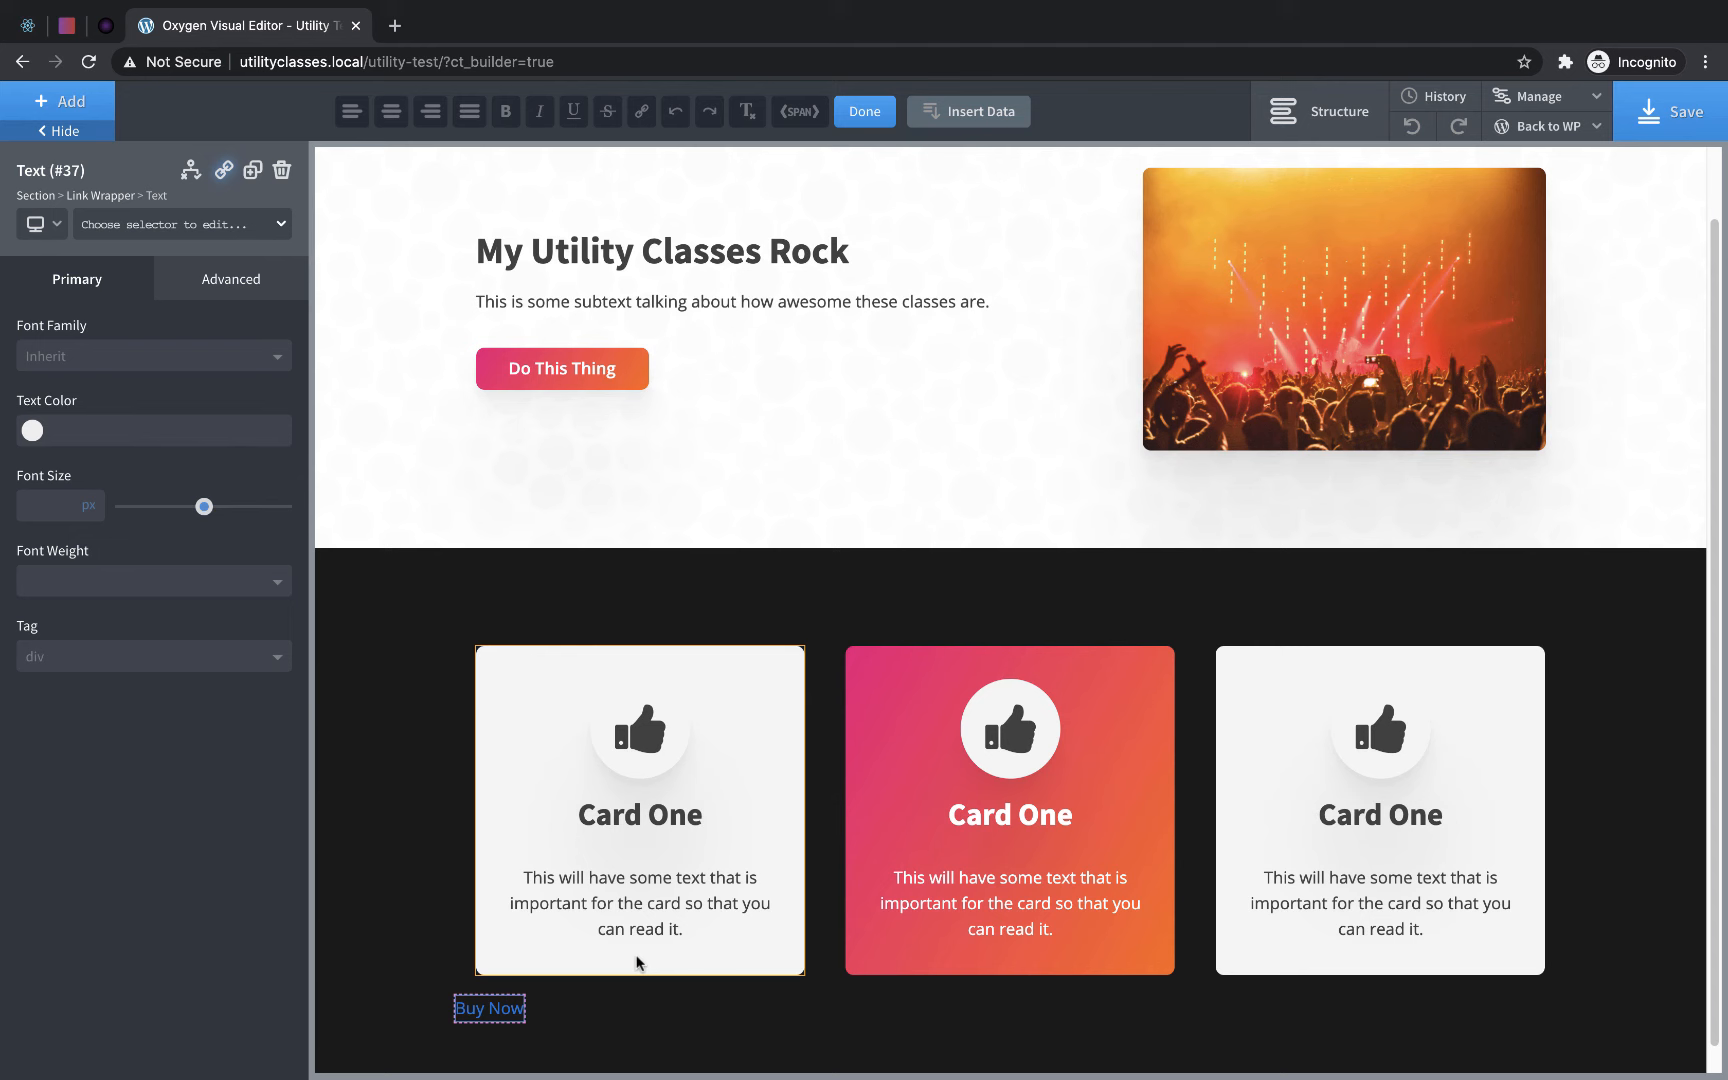
pyautogui.click(632, 1025)
# - Apply the button-dark class to the Link Wrapper around the Buy Now text
pyautogui.click(494, 1015)
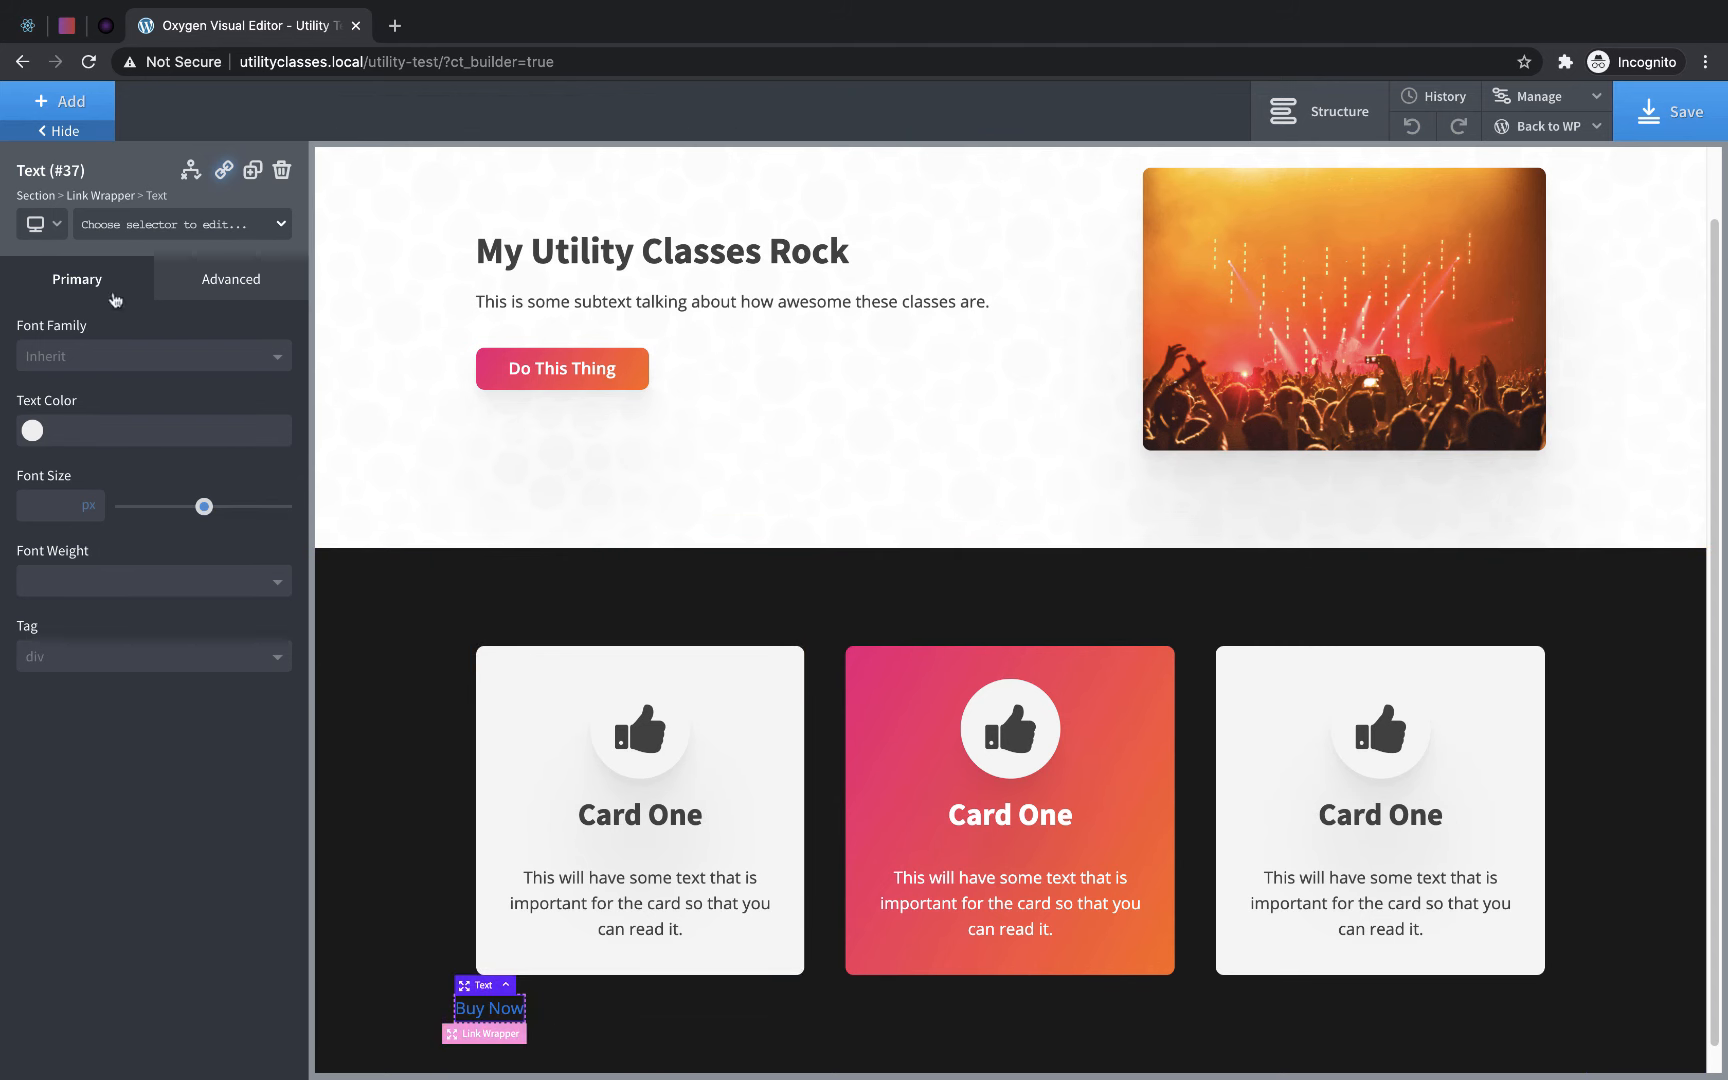
pyautogui.click(96, 196)
pyautogui.click(115, 228)
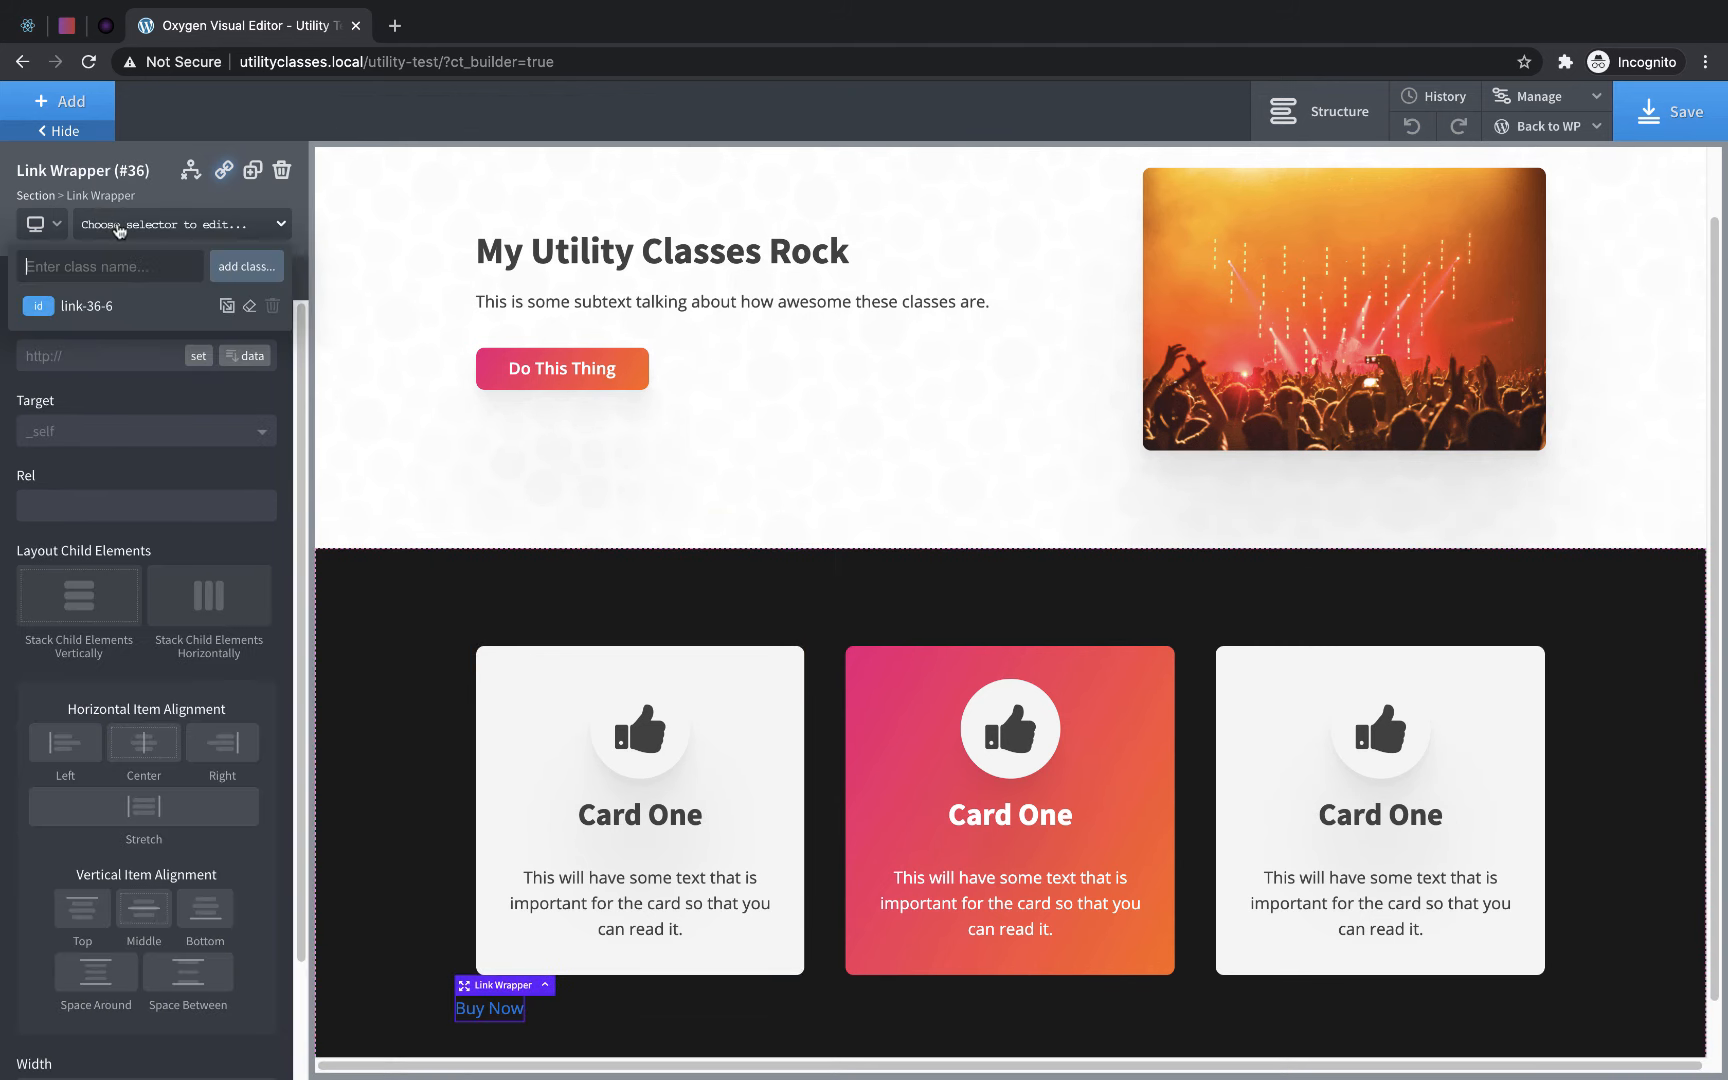
pyautogui.write('button')
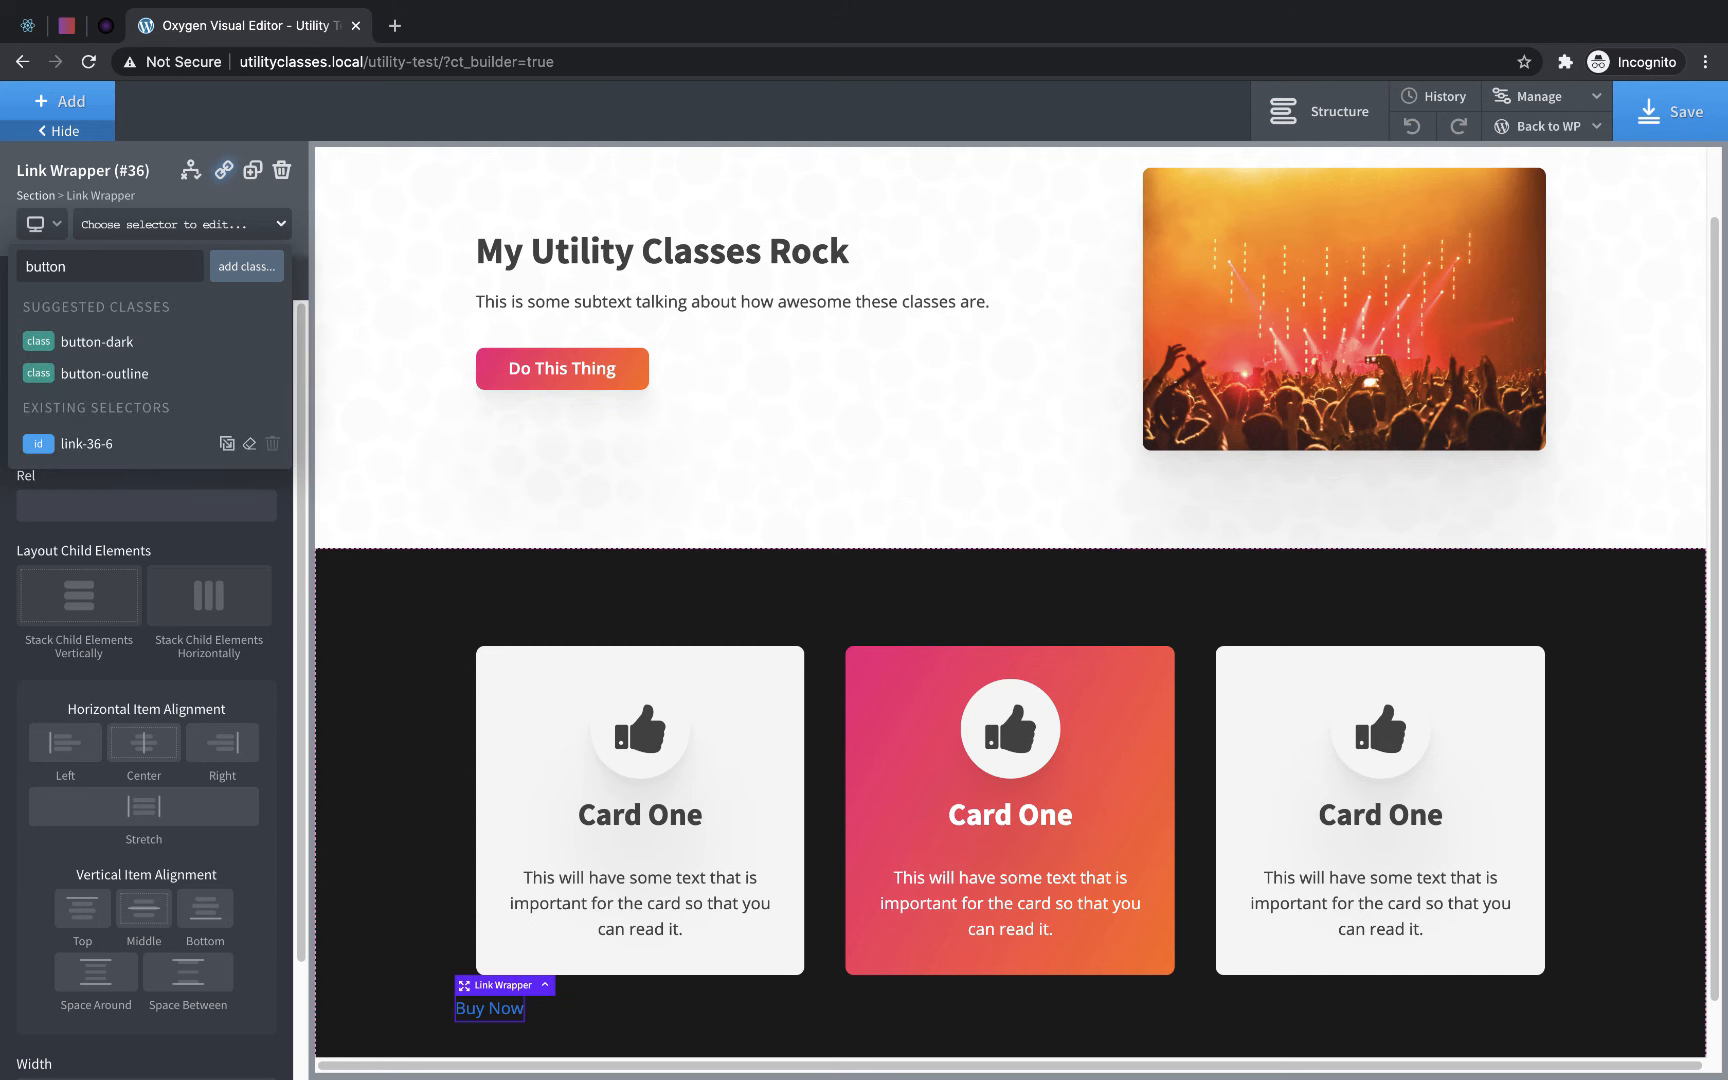
pyautogui.click(100, 345)
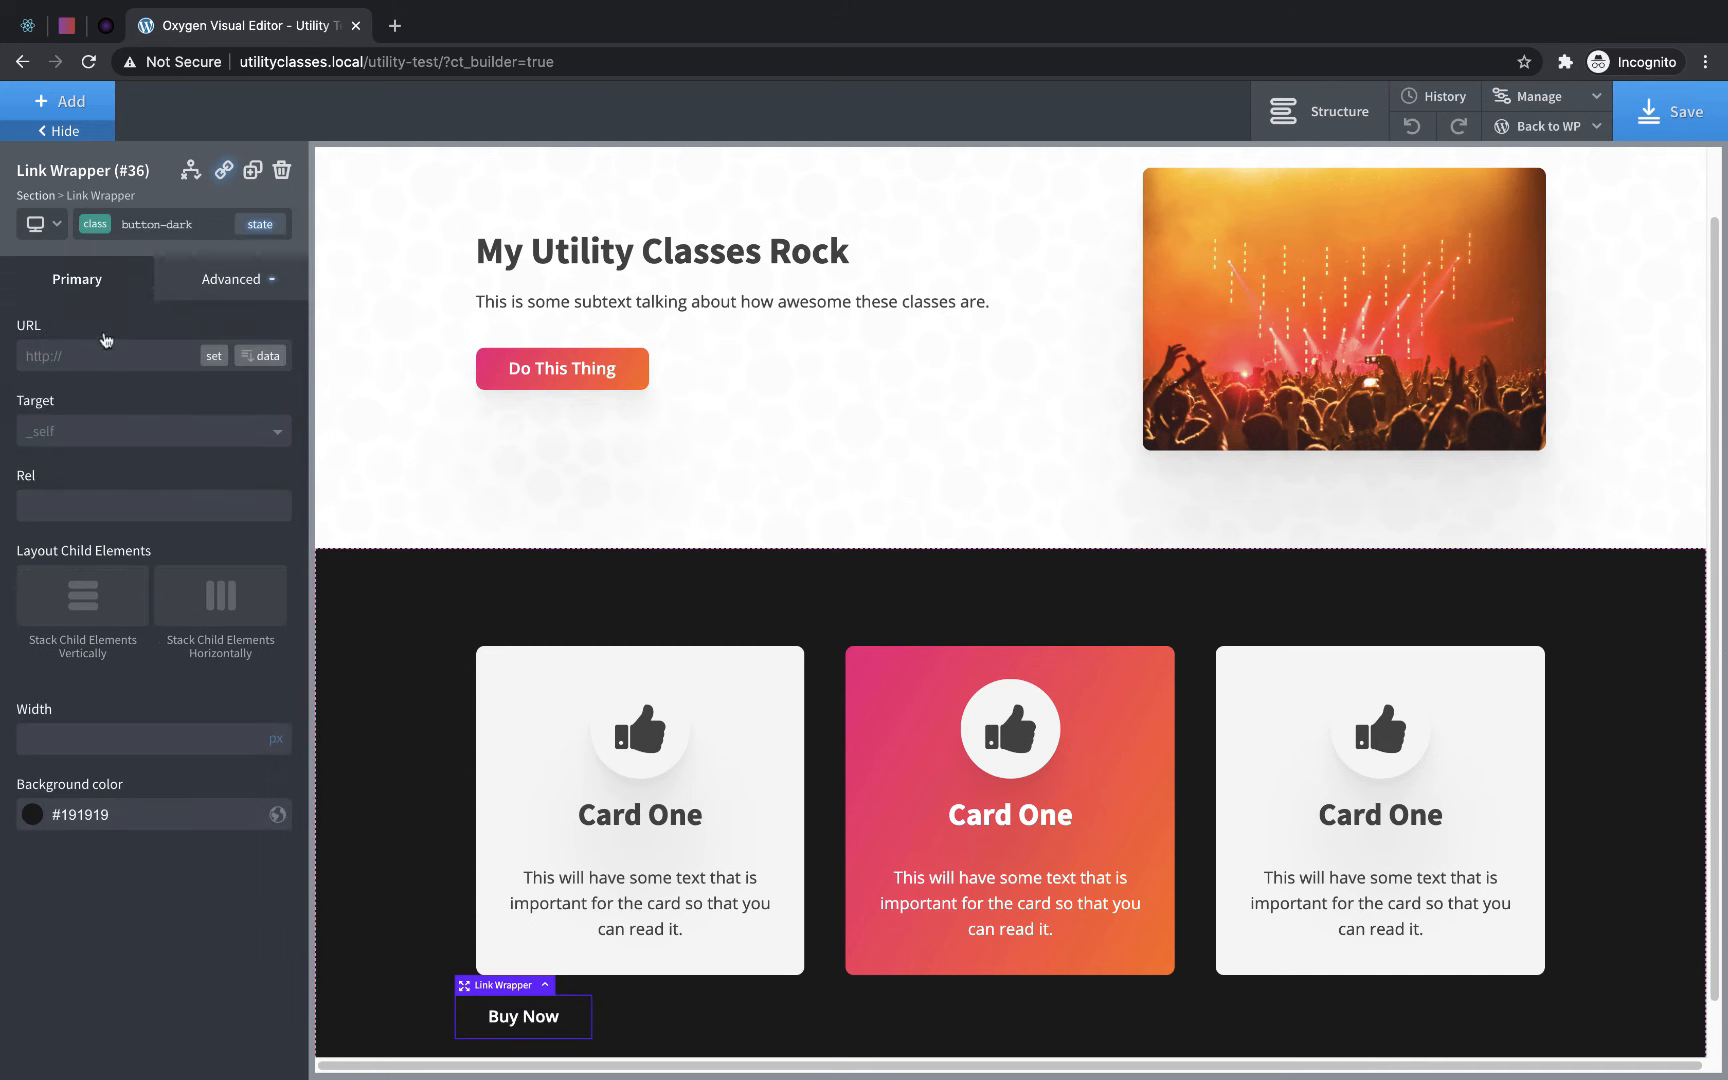
# - Apply the rounded-corners and bg-color-gradient classes to the Buy Now Link Wrapper
pyautogui.click(145, 228)
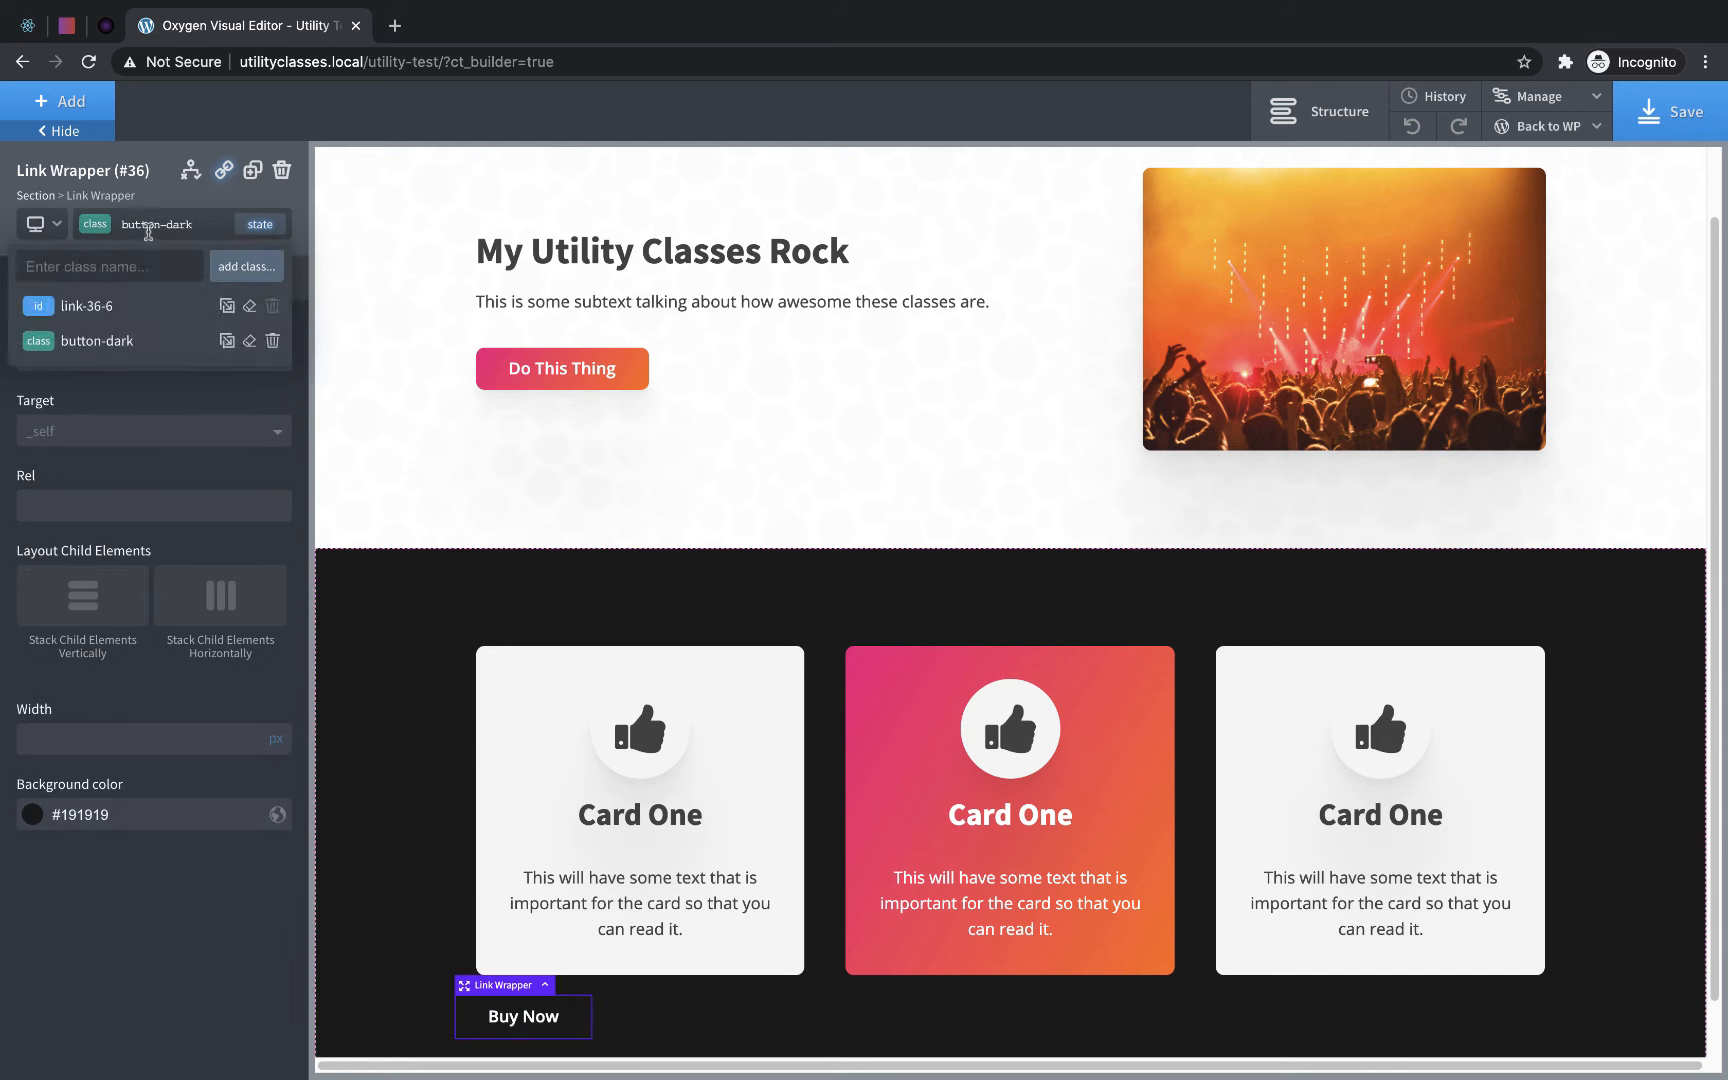
pyautogui.write('round')
pyautogui.click(160, 337)
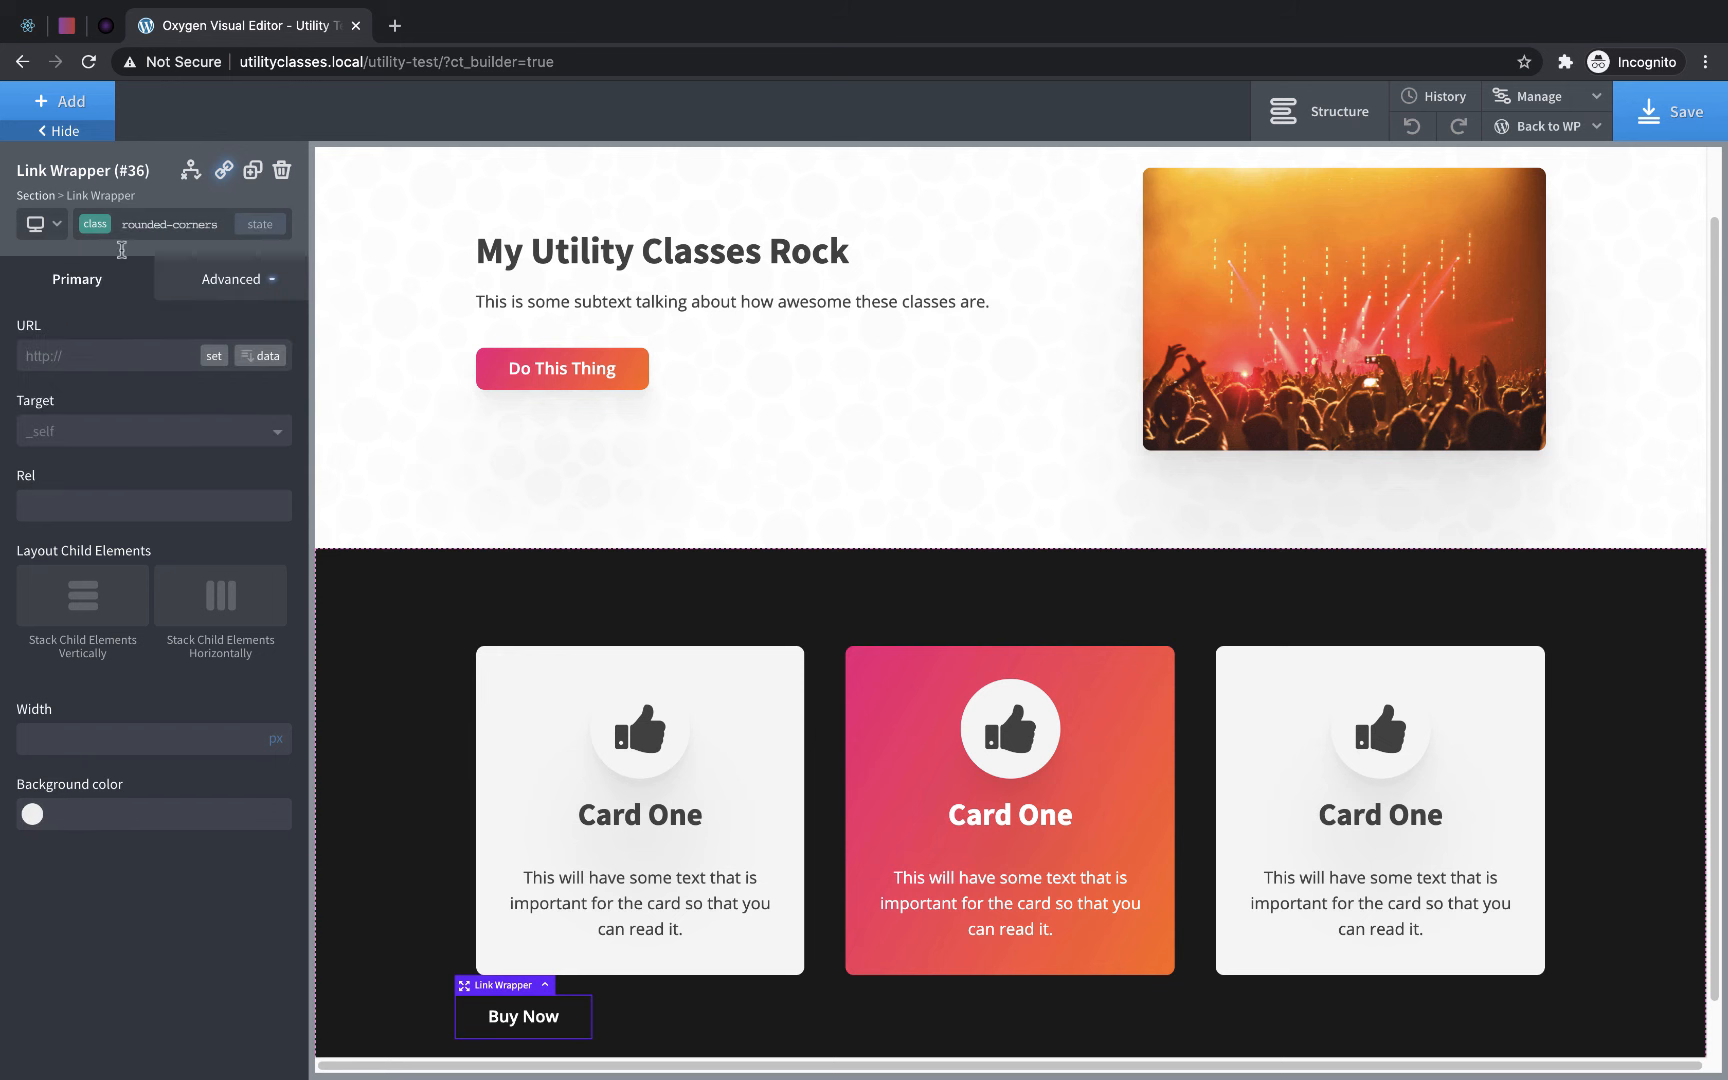
pyautogui.click(147, 229)
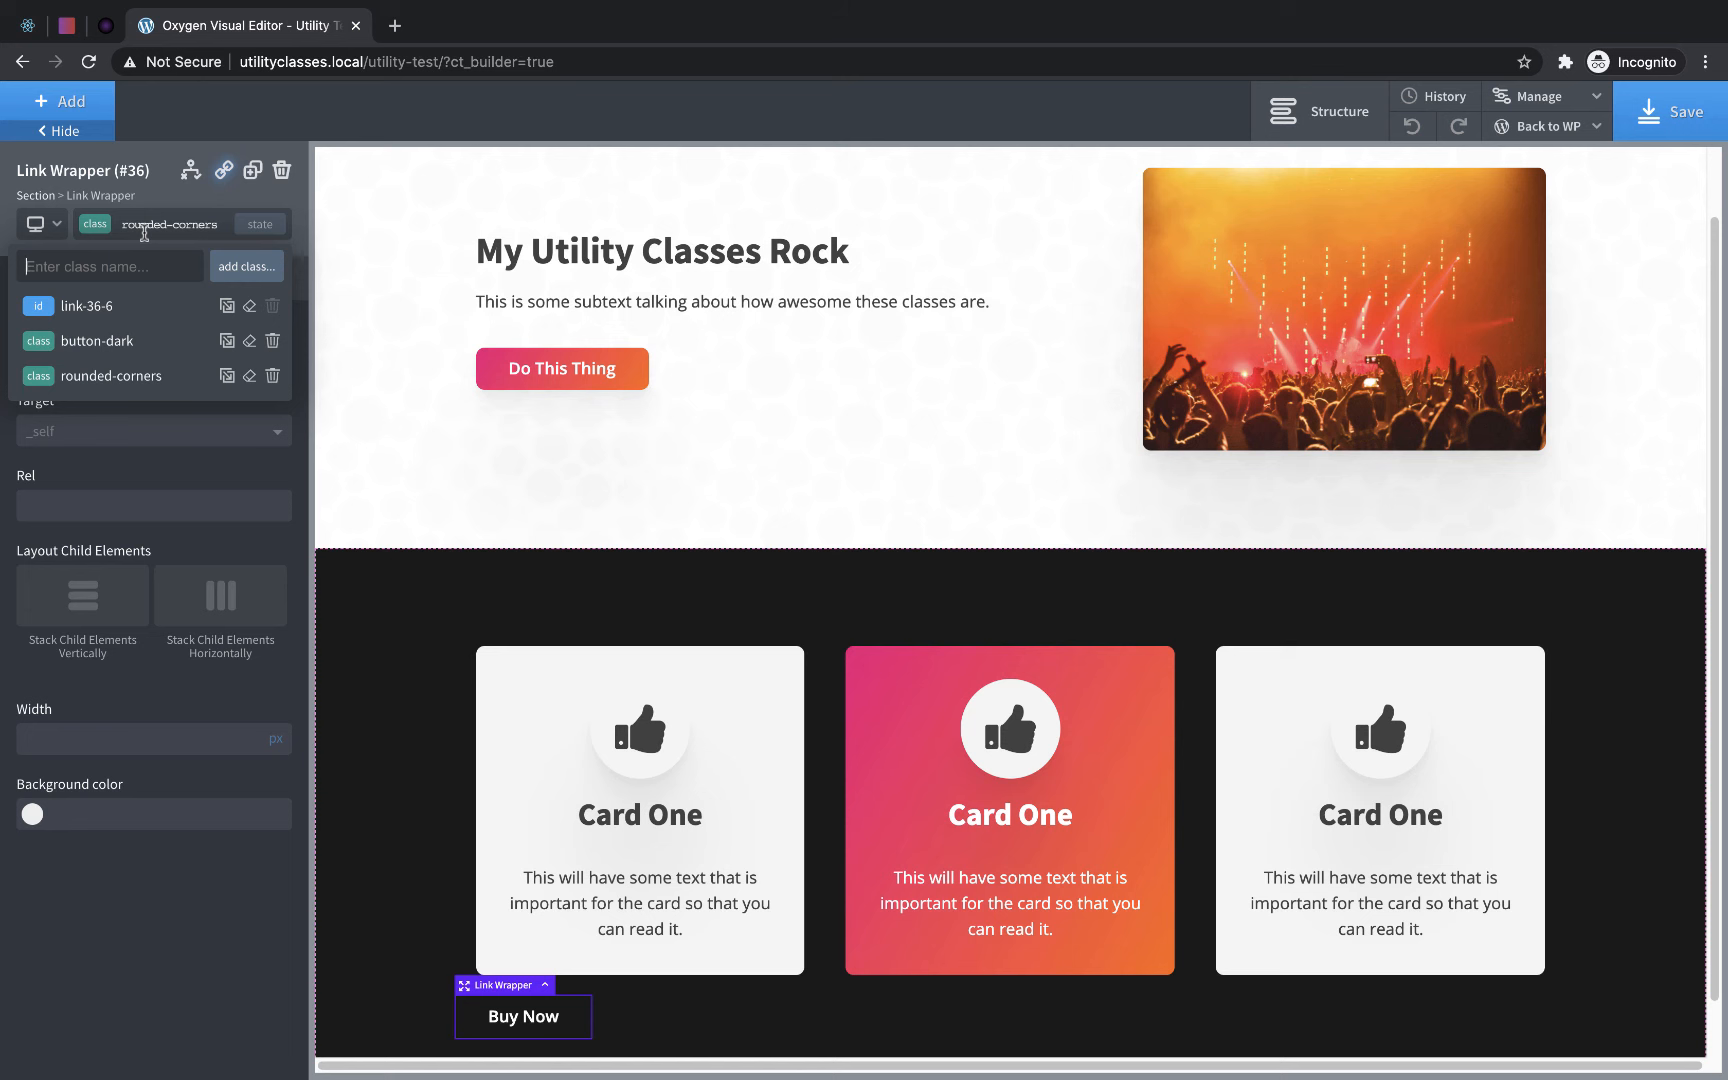
pyautogui.write('grad')
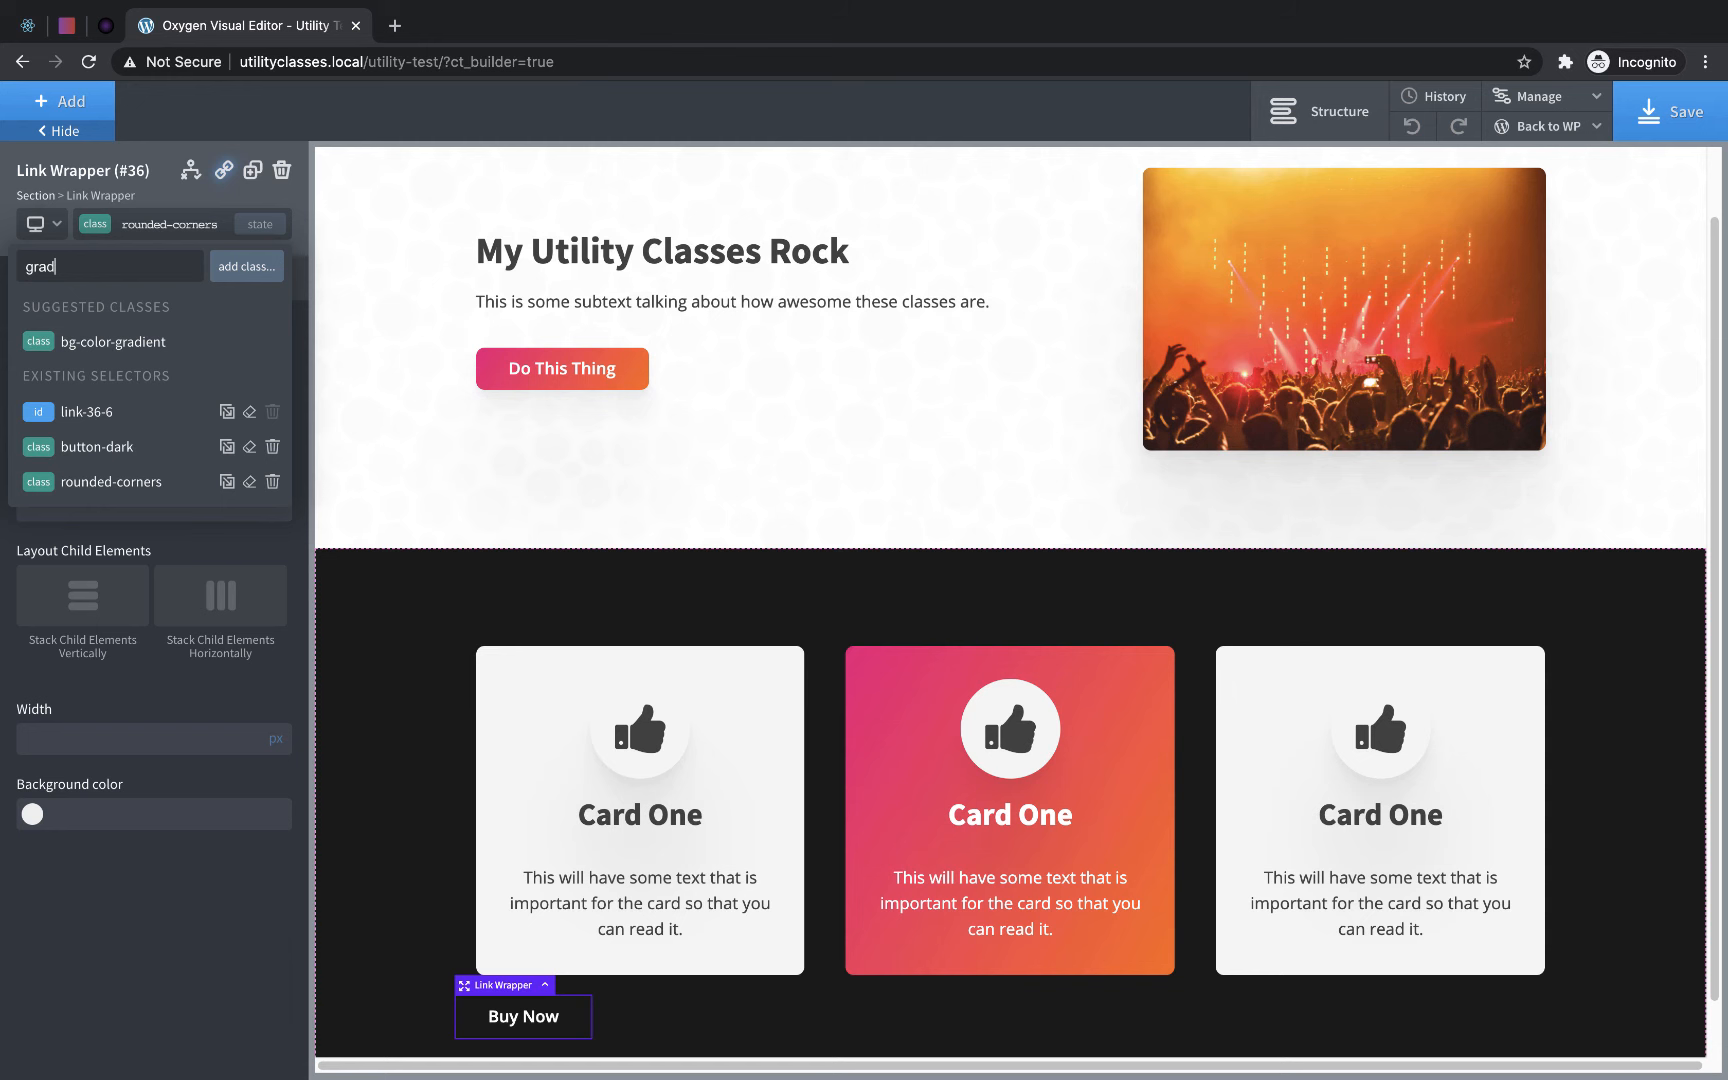
pyautogui.click(135, 341)
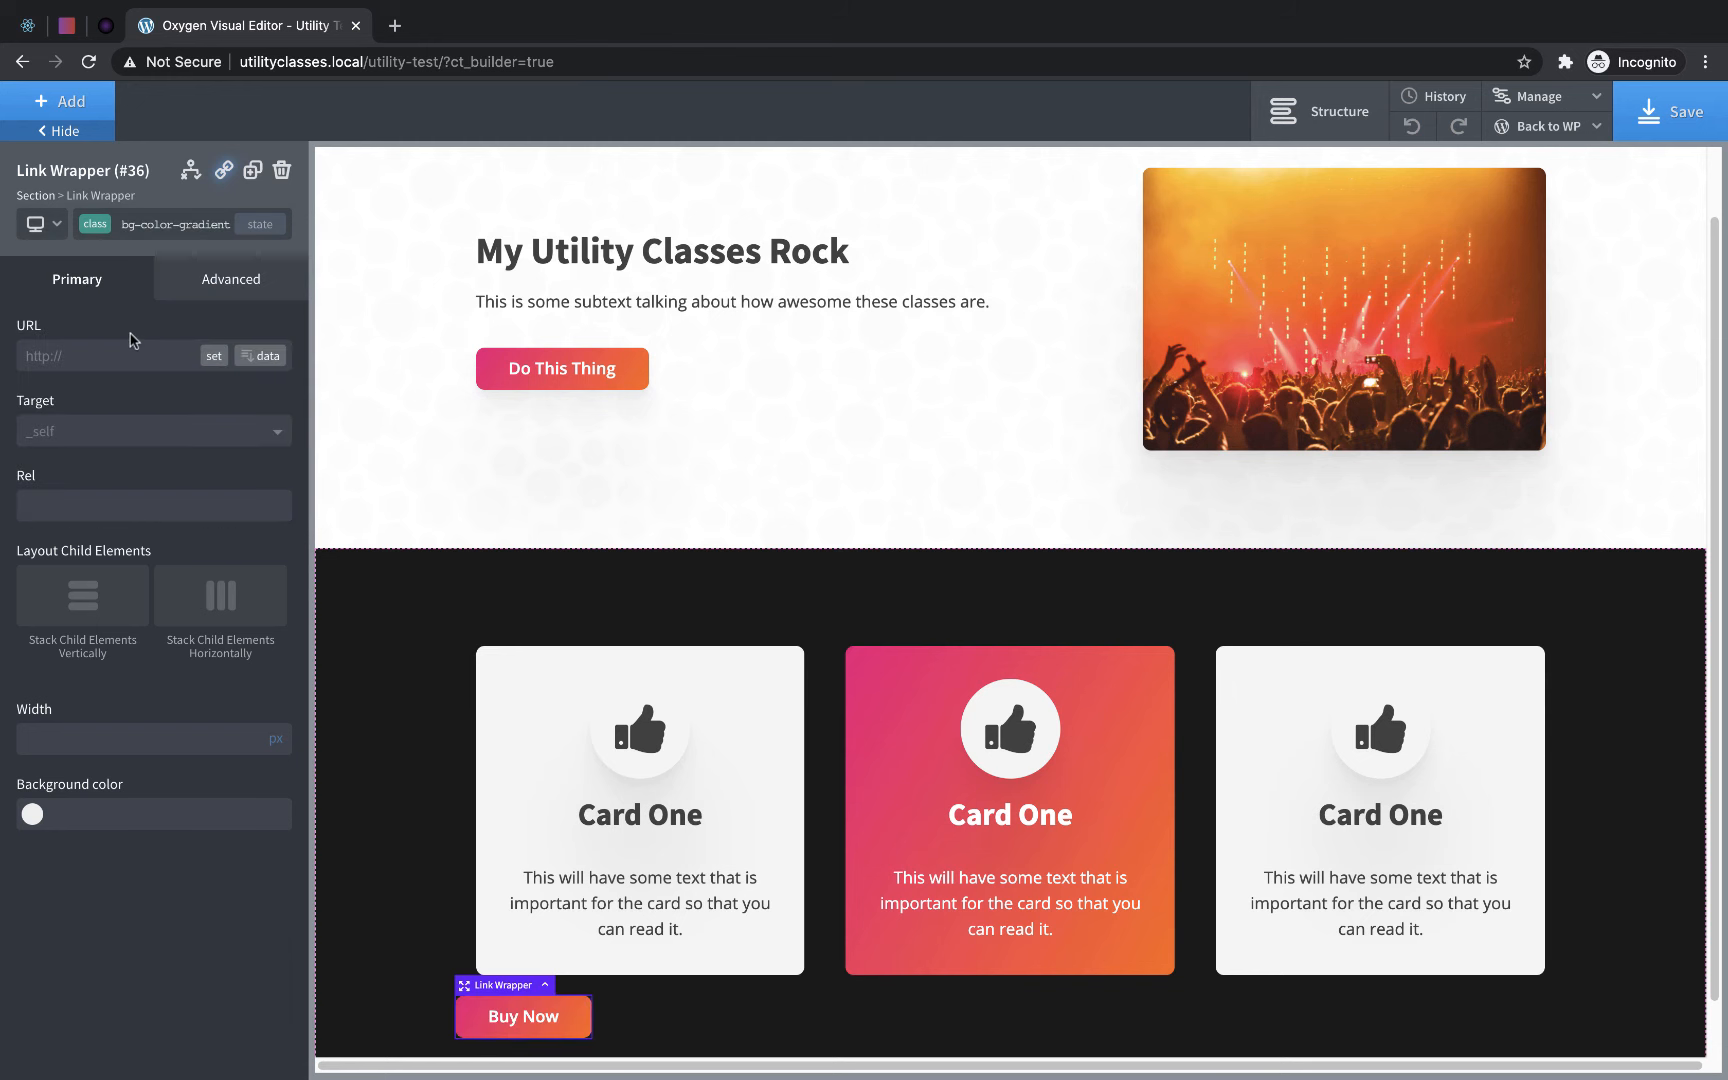
# - Set the dark section, on its ID selector, to stack child elements vertically with centered horizontal alignment
pyautogui.click(886, 1040)
pyautogui.click(118, 225)
pyautogui.click(80, 308)
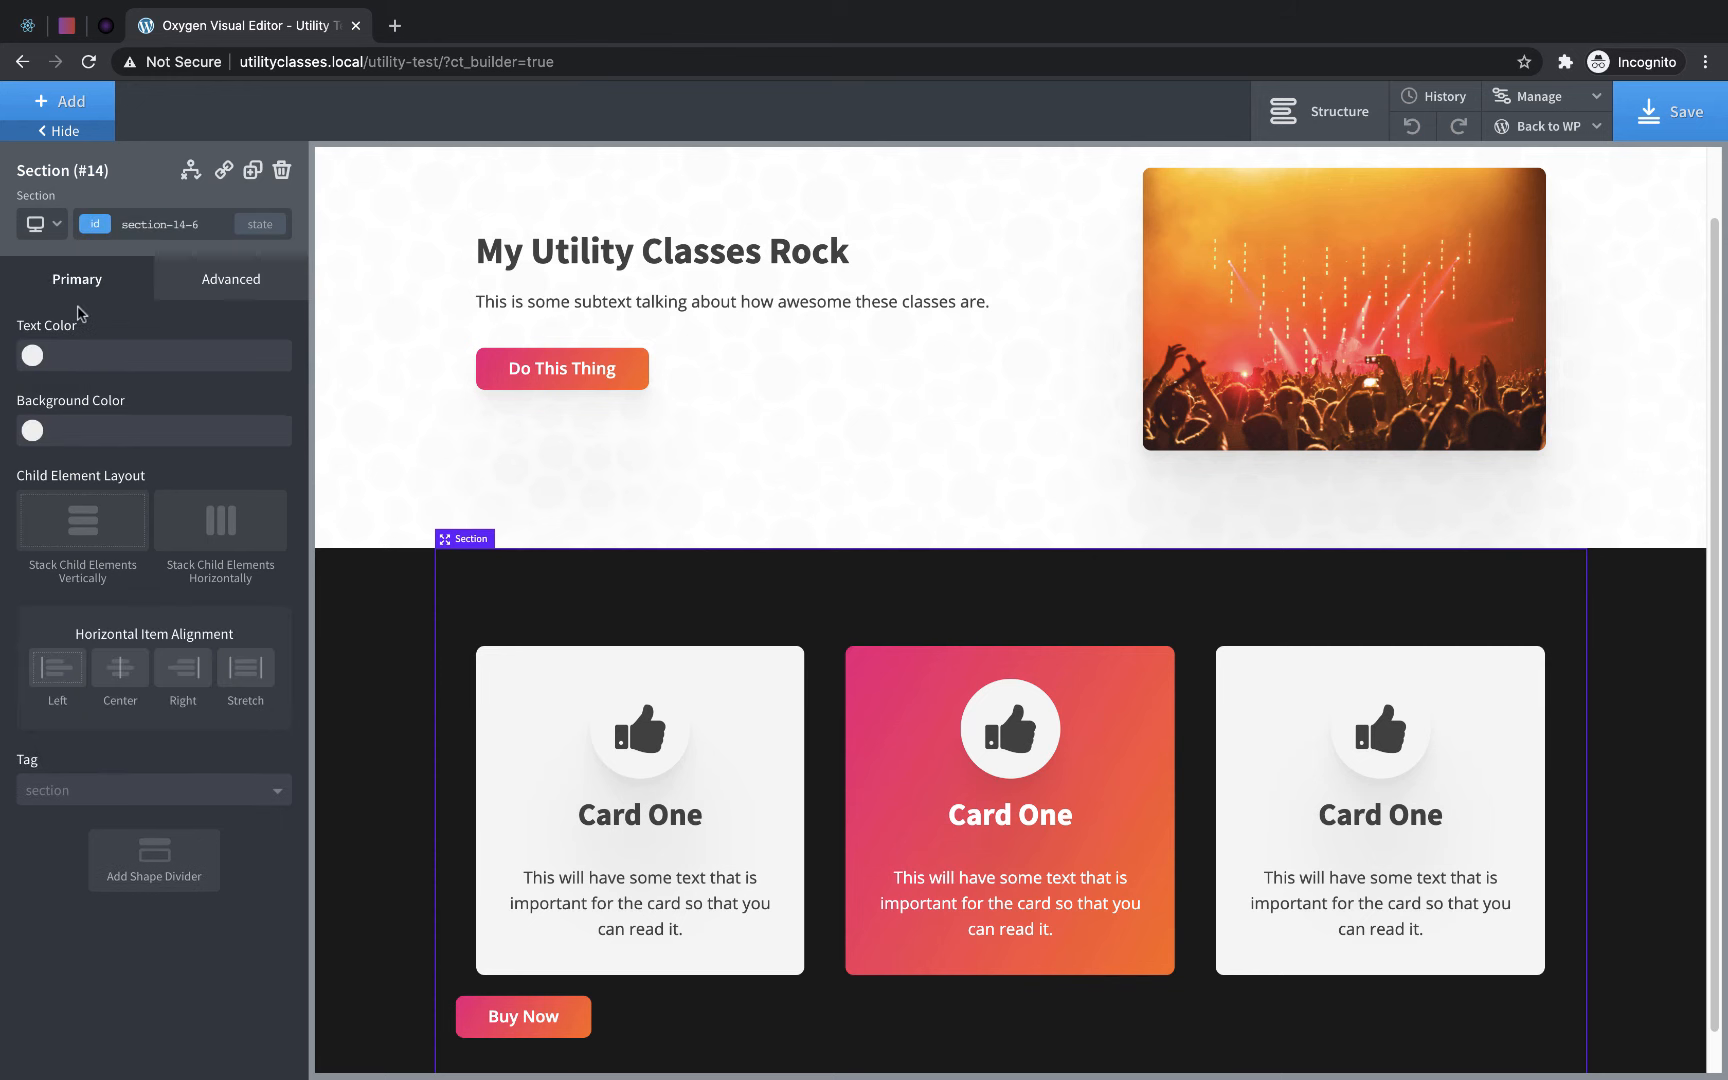
pyautogui.click(87, 547)
pyautogui.click(135, 681)
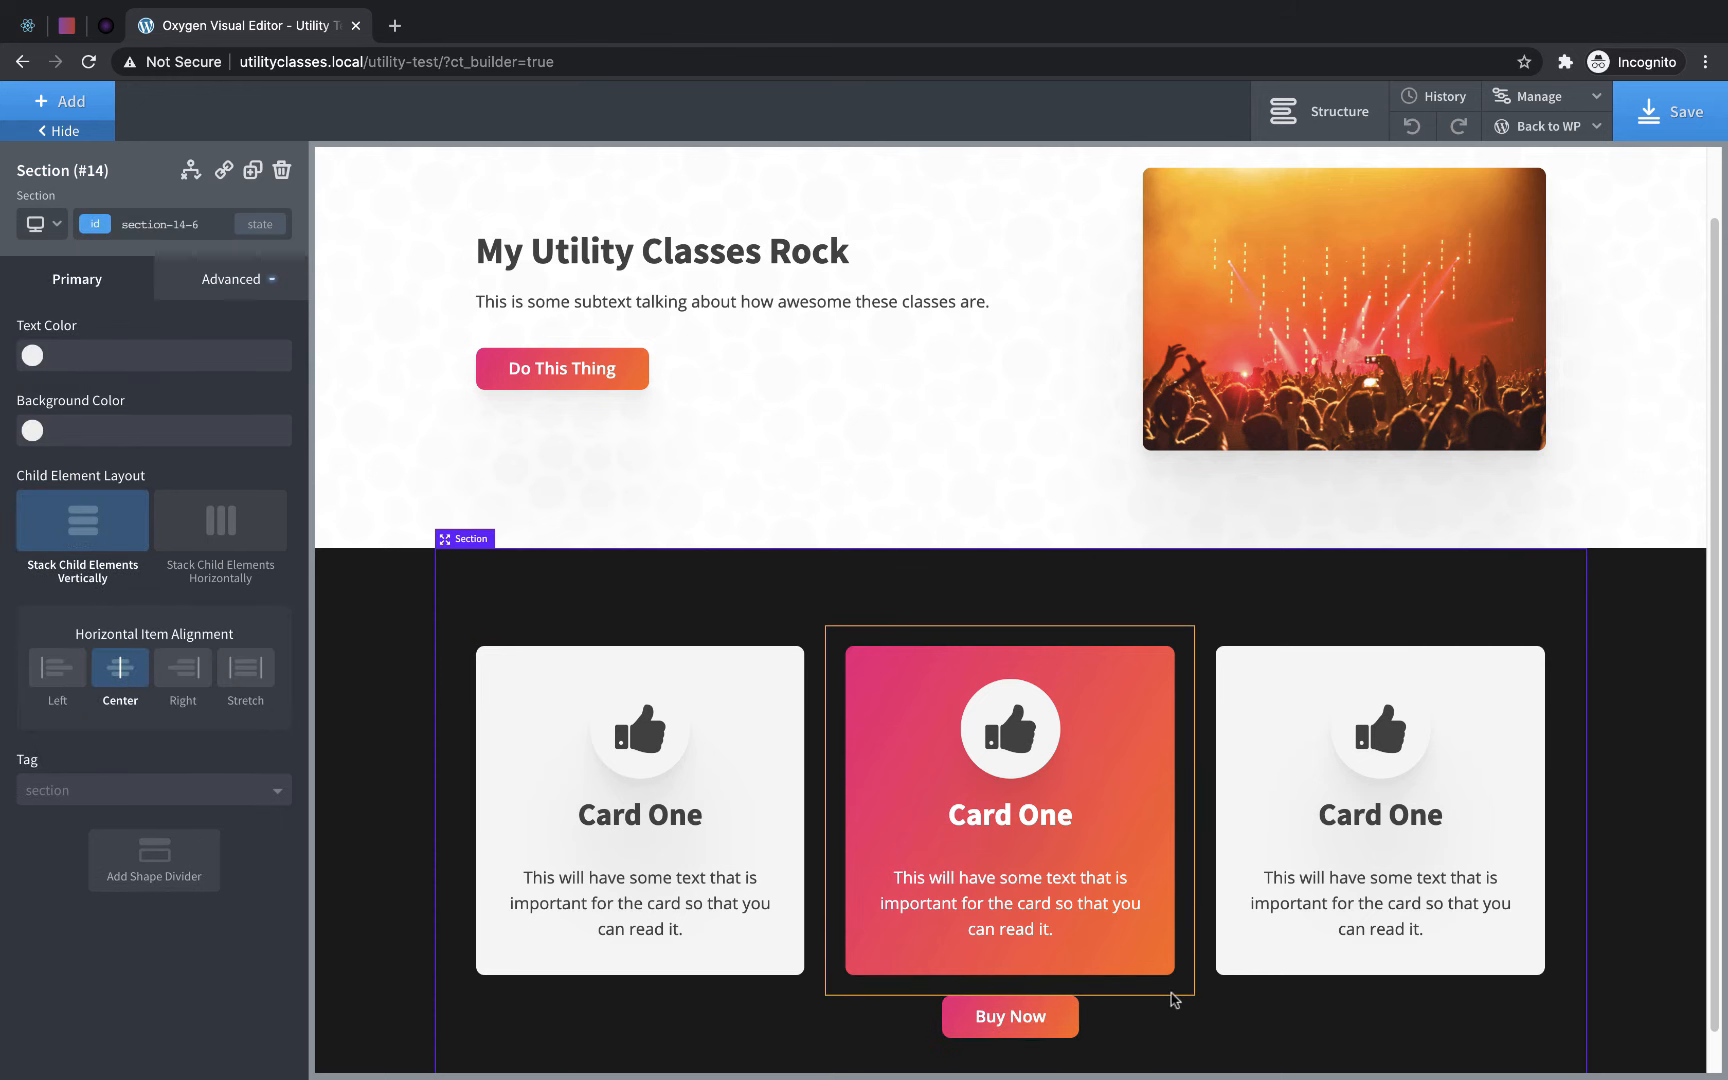
# - Apply the margin-bottom-medium class to the Columns element holding the three cards and save the page
pyautogui.click(1246, 996)
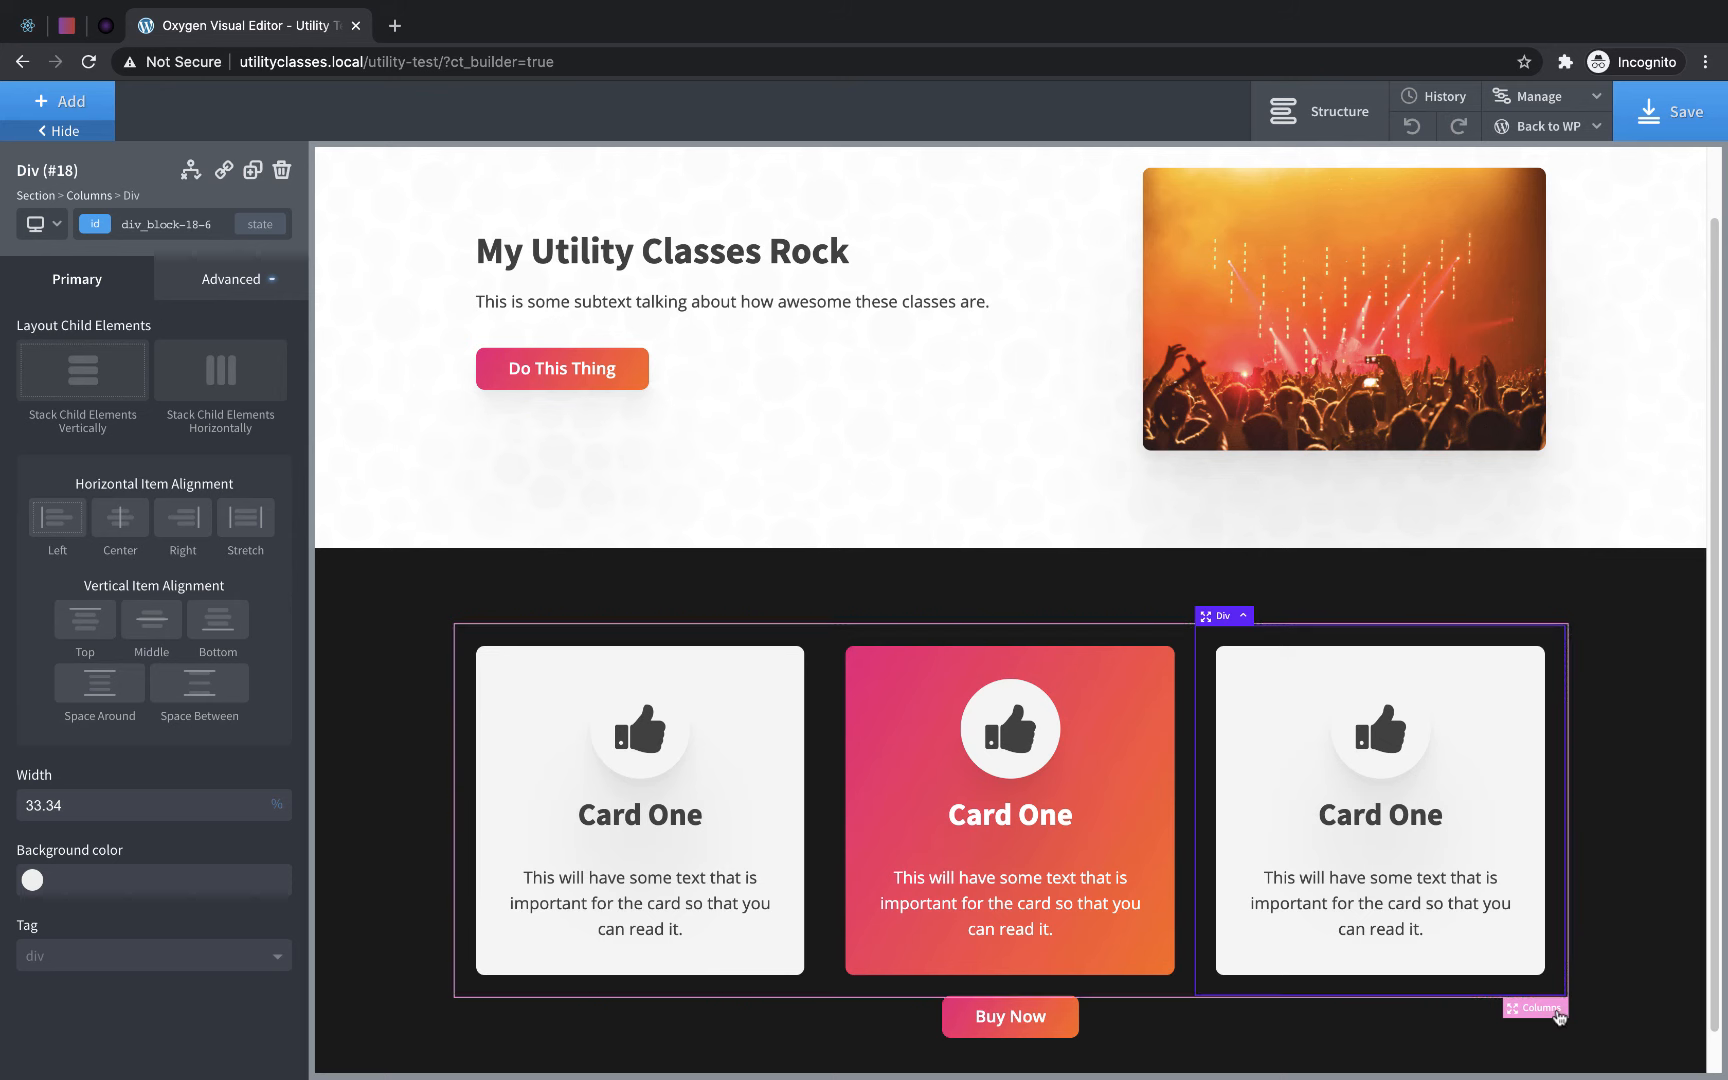
pyautogui.click(1553, 1013)
pyautogui.click(165, 232)
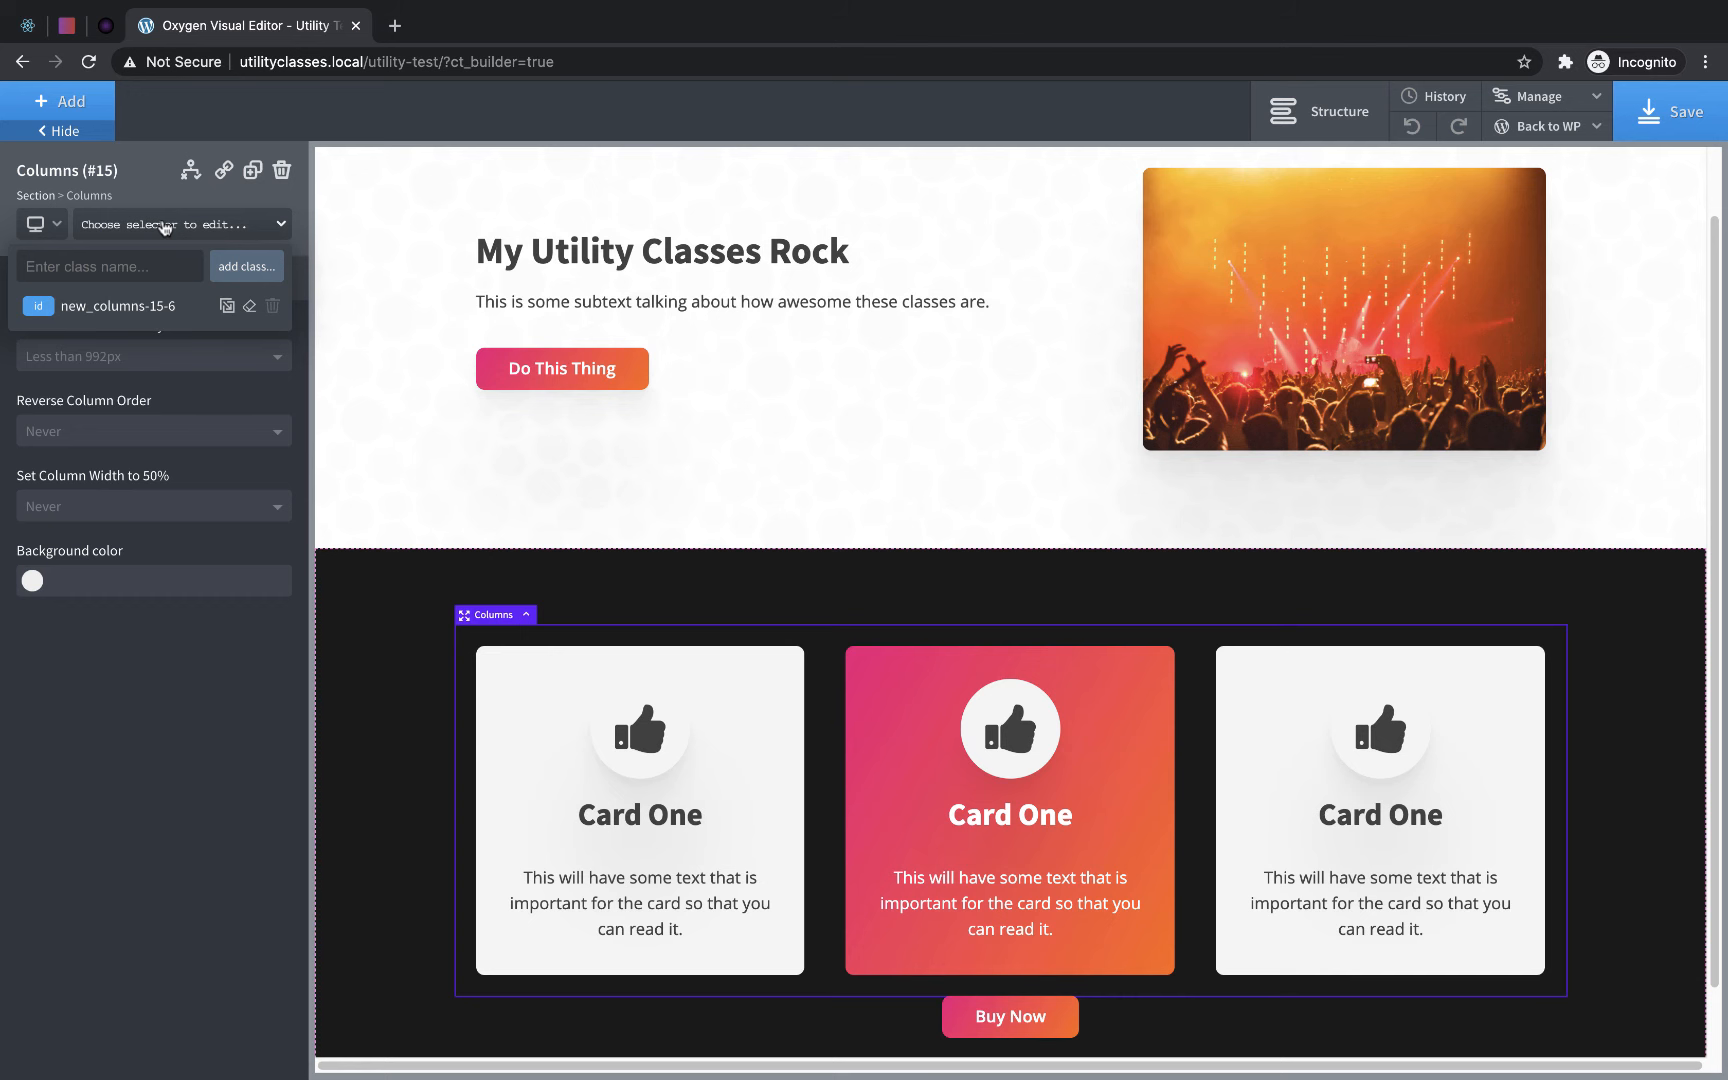
pyautogui.write('margin')
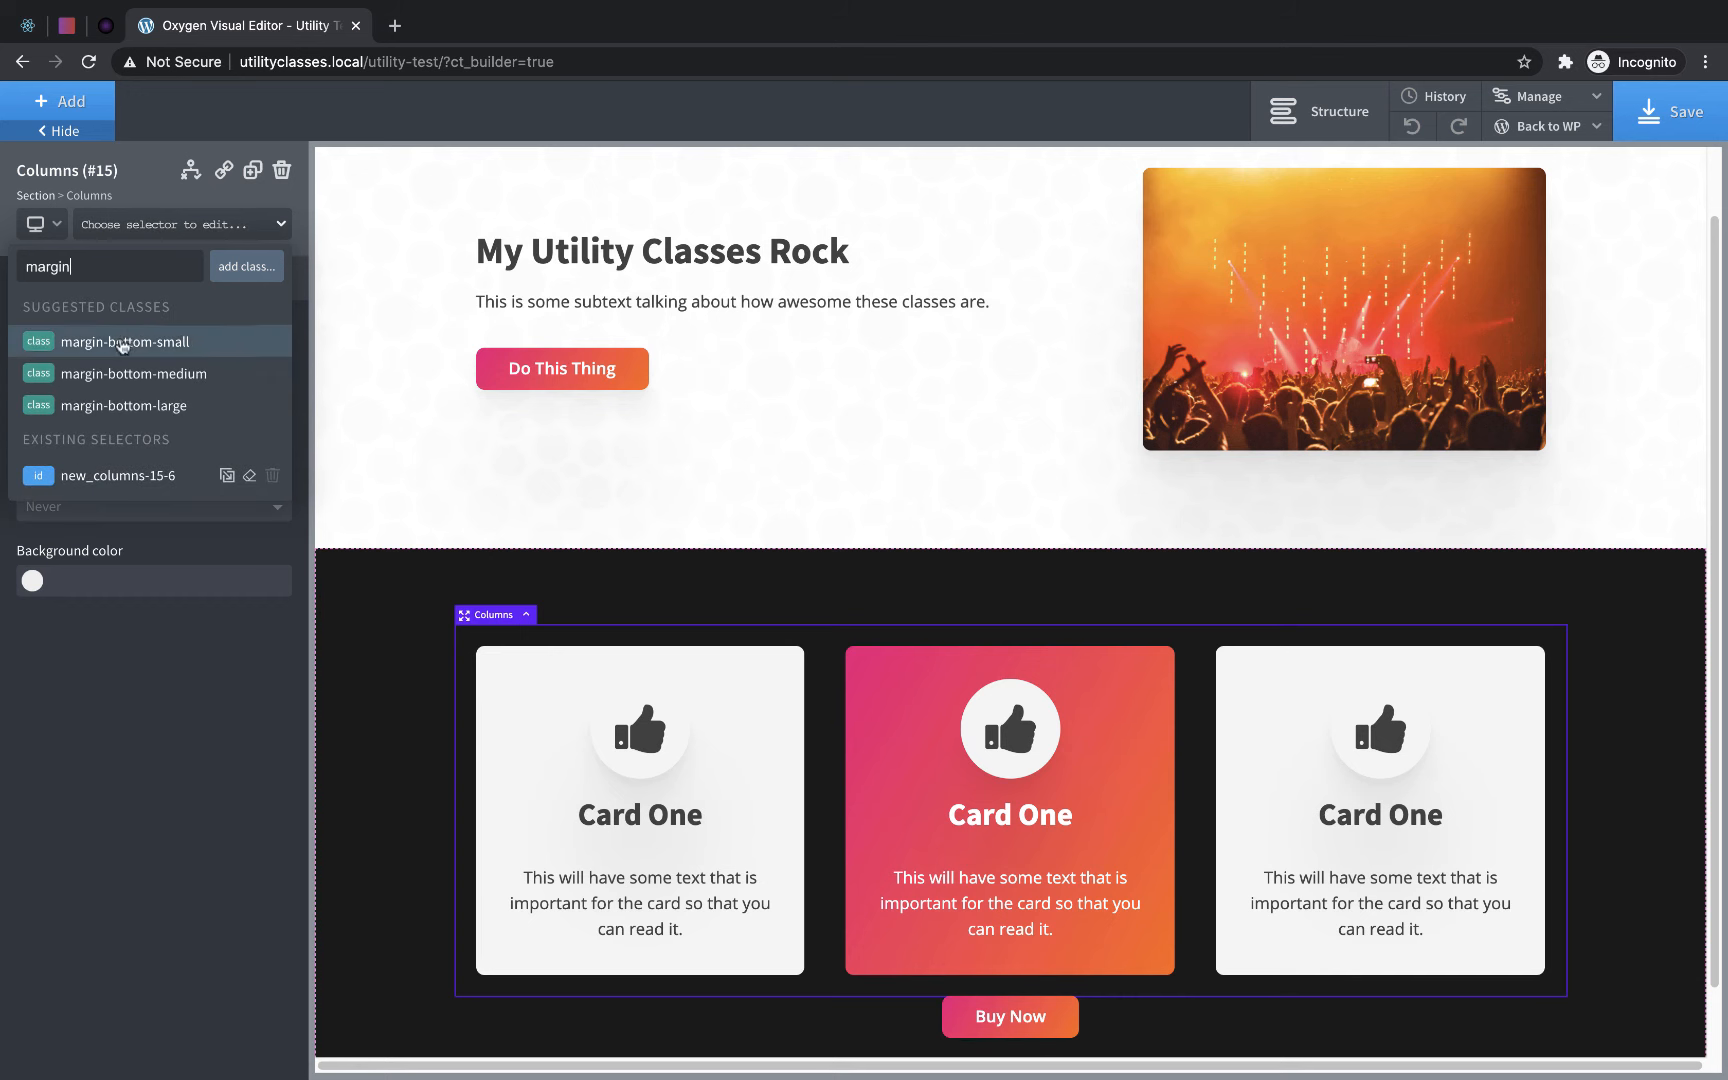
pyautogui.click(115, 376)
pyautogui.scroll(-1, 1652, 728)
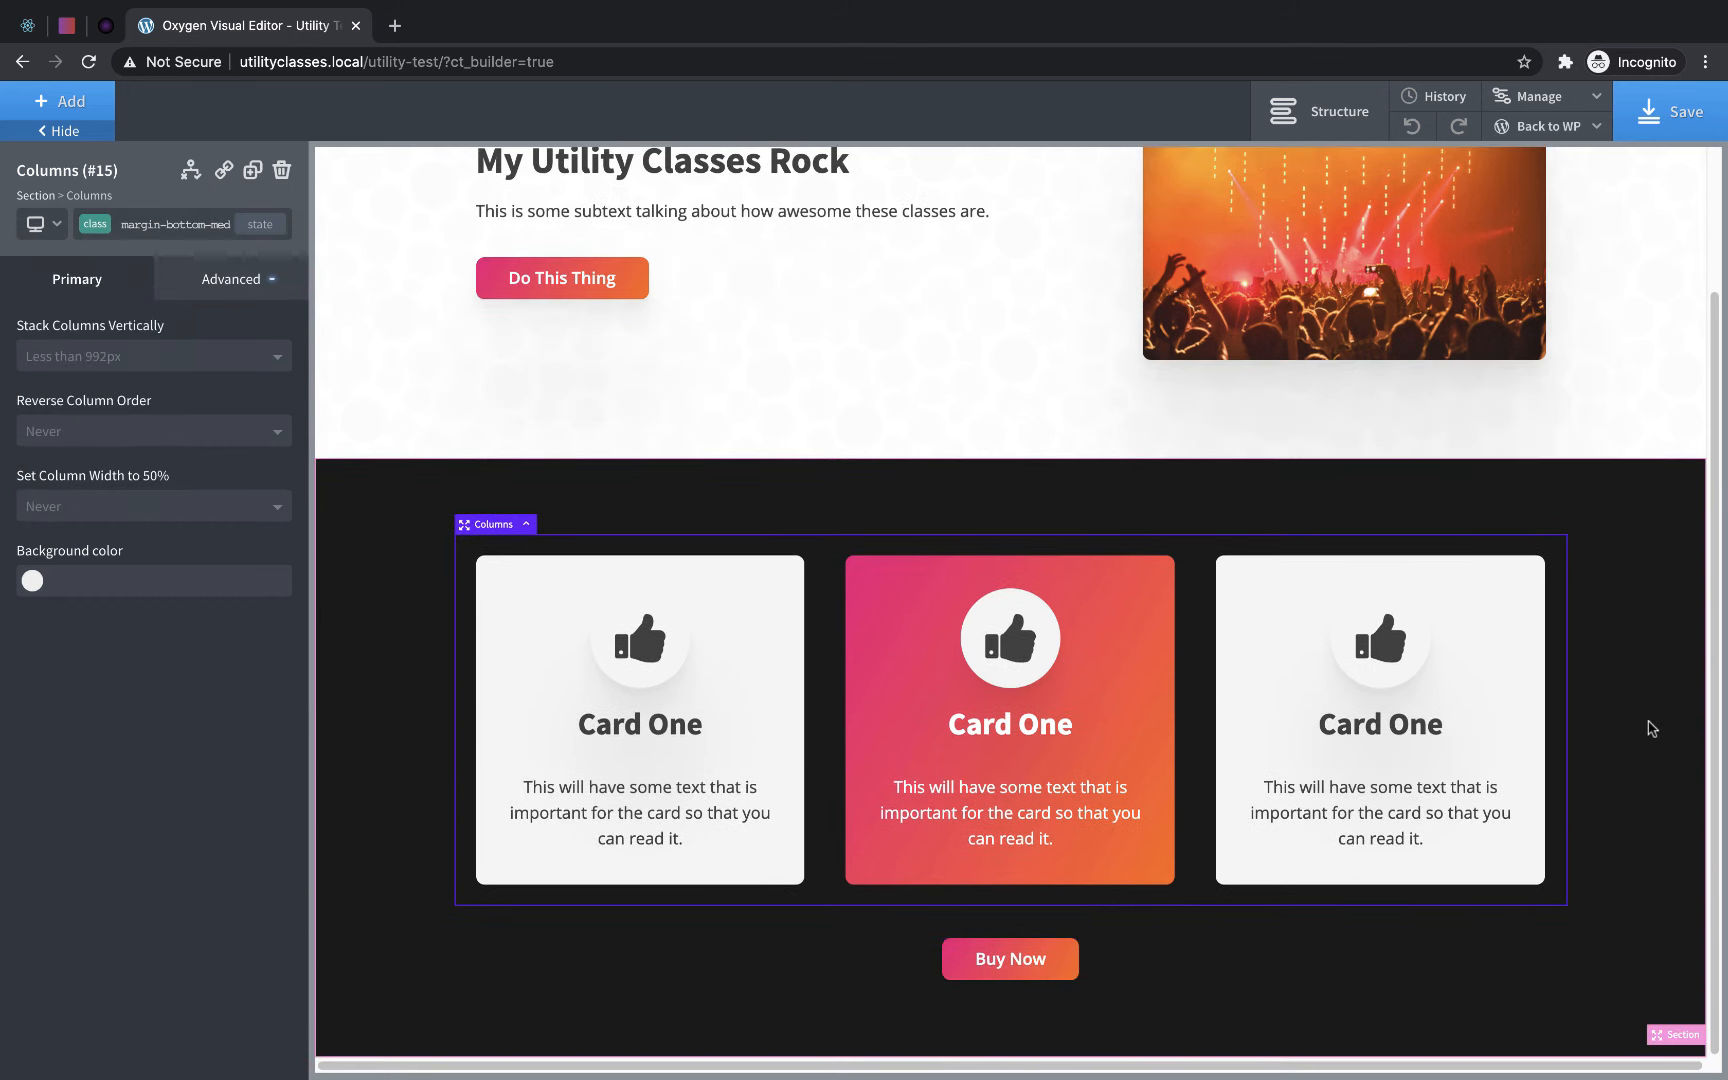
pyautogui.click(1670, 115)
# - Check the Utility Test page's hero and card sections on the live frontend in a separate tab, and close it
pyautogui.moveTo(1580, 120)
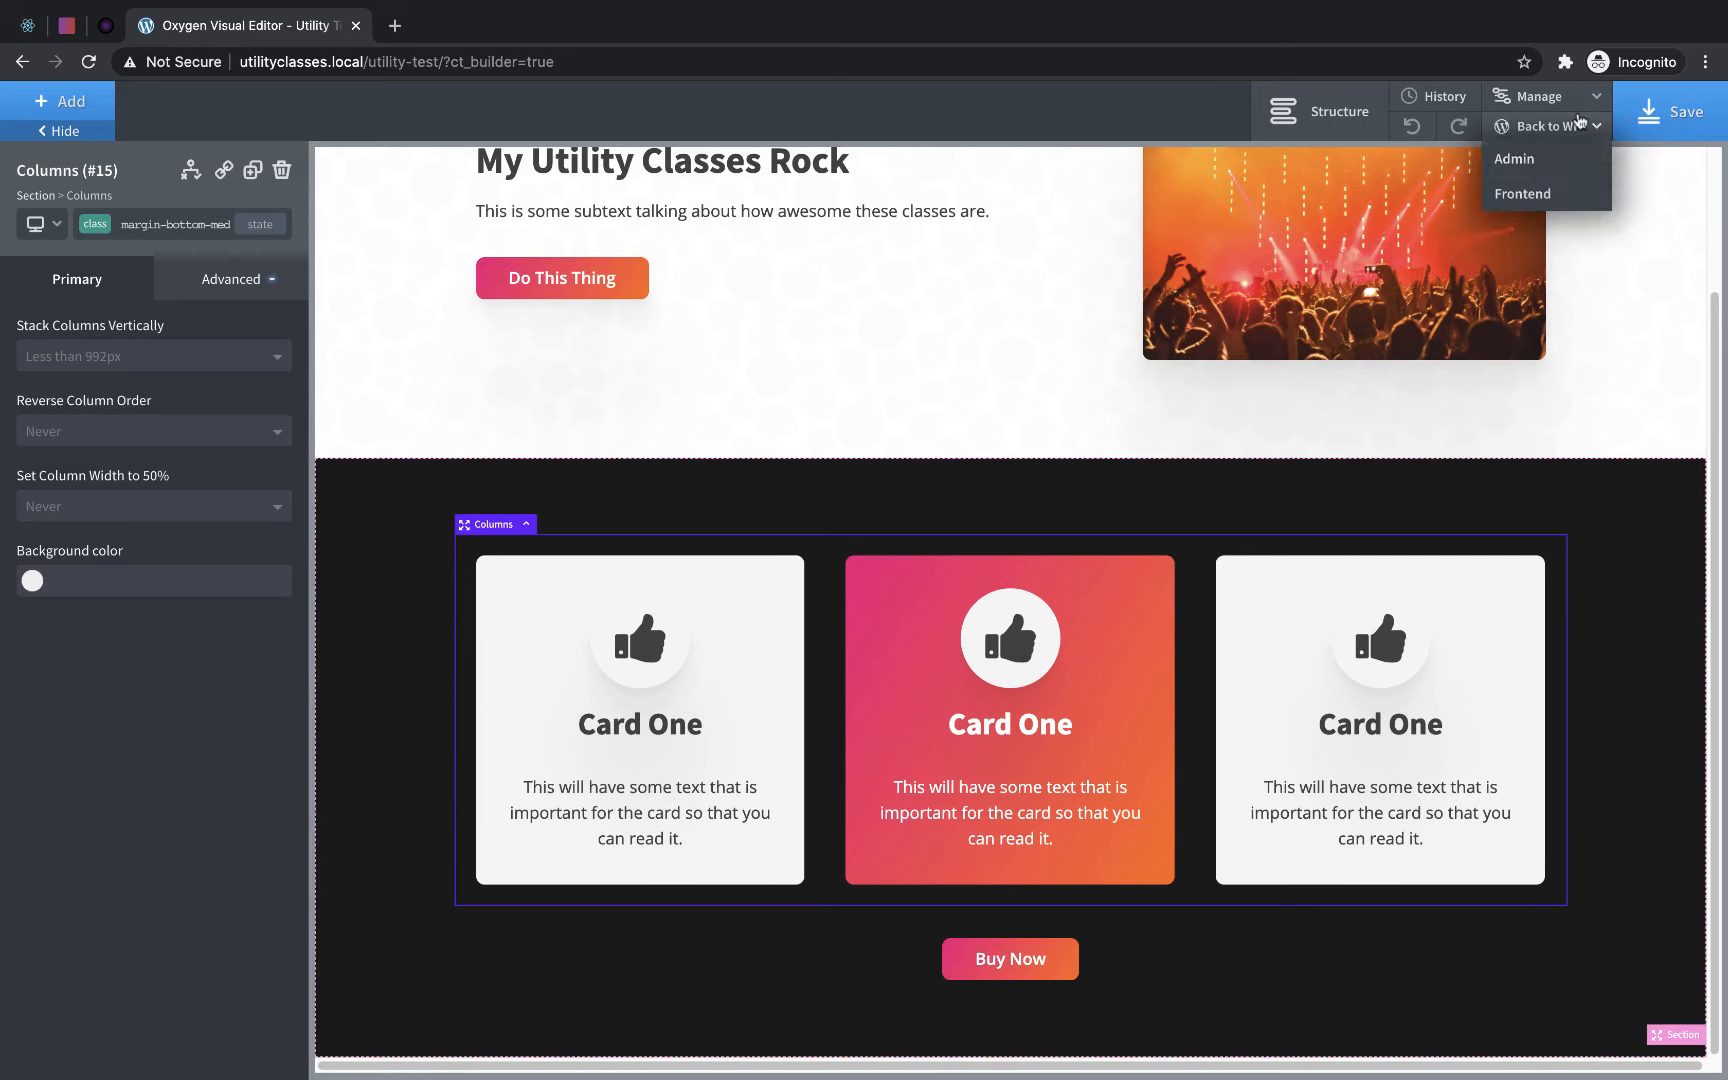
pyautogui.rightClick(1530, 191)
pyautogui.click(1420, 190)
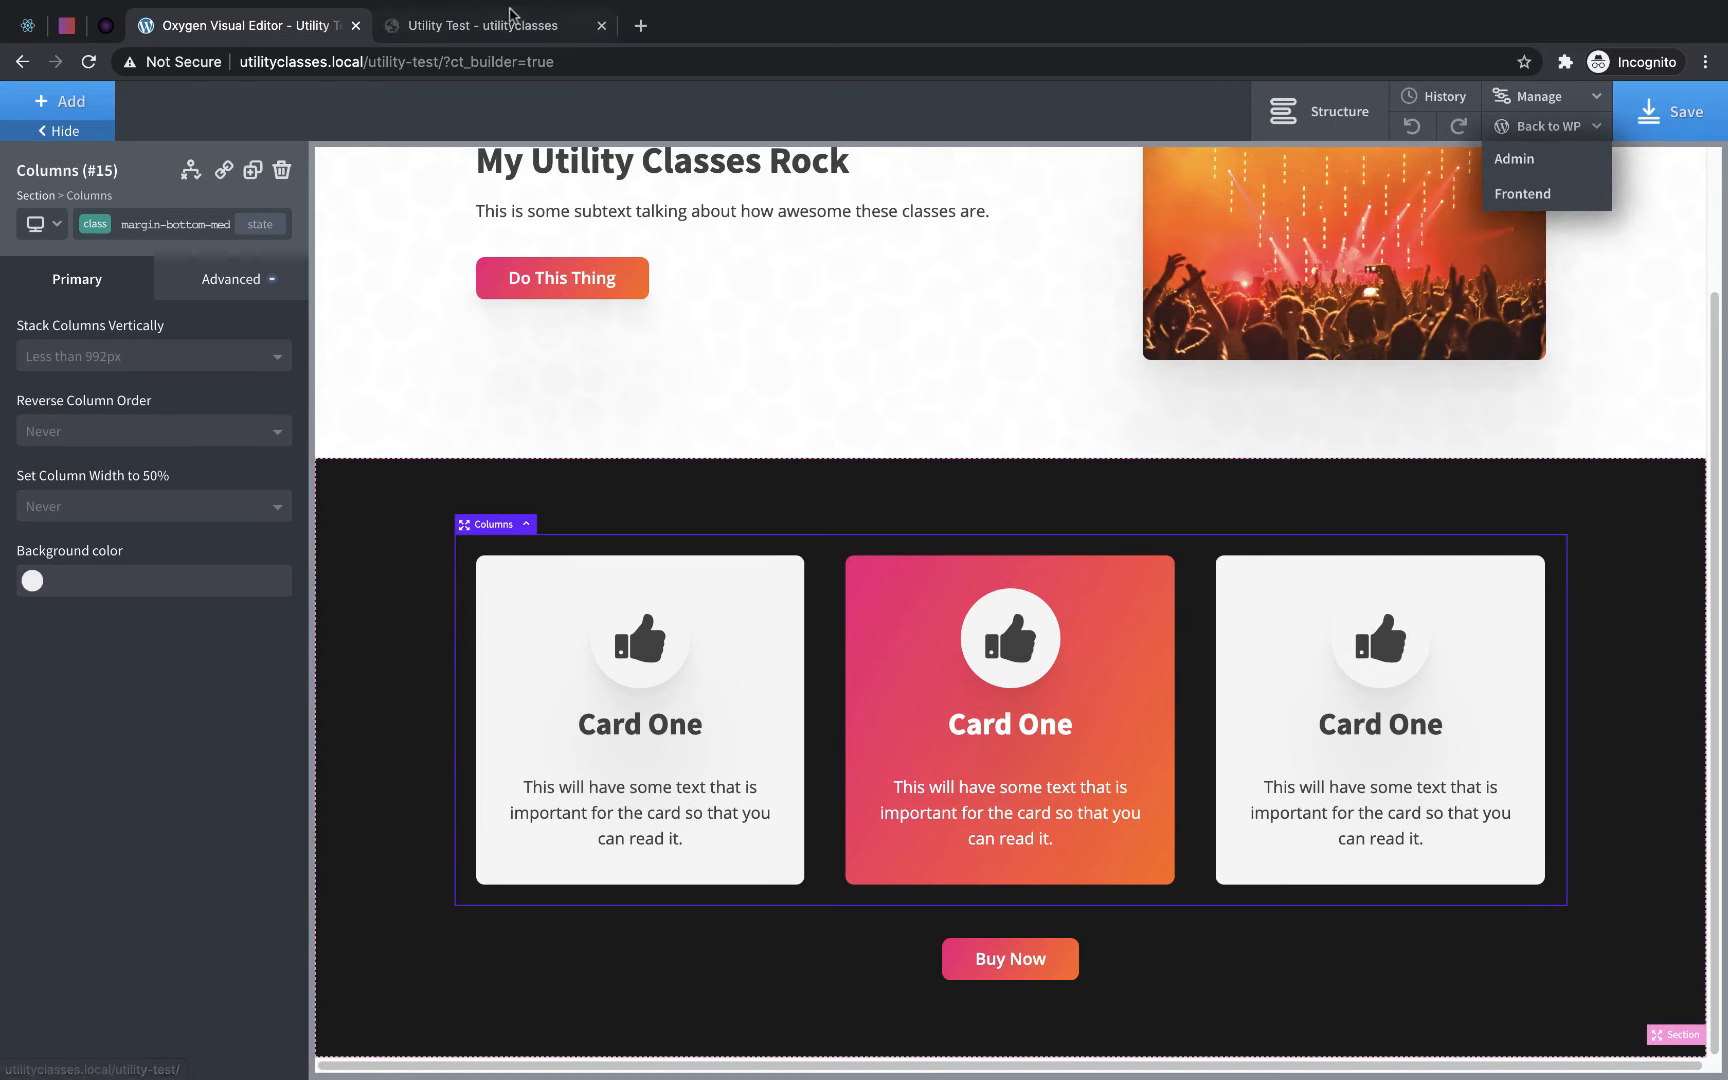
pyautogui.click(510, 25)
pyautogui.scroll(-1, 1690, 530)
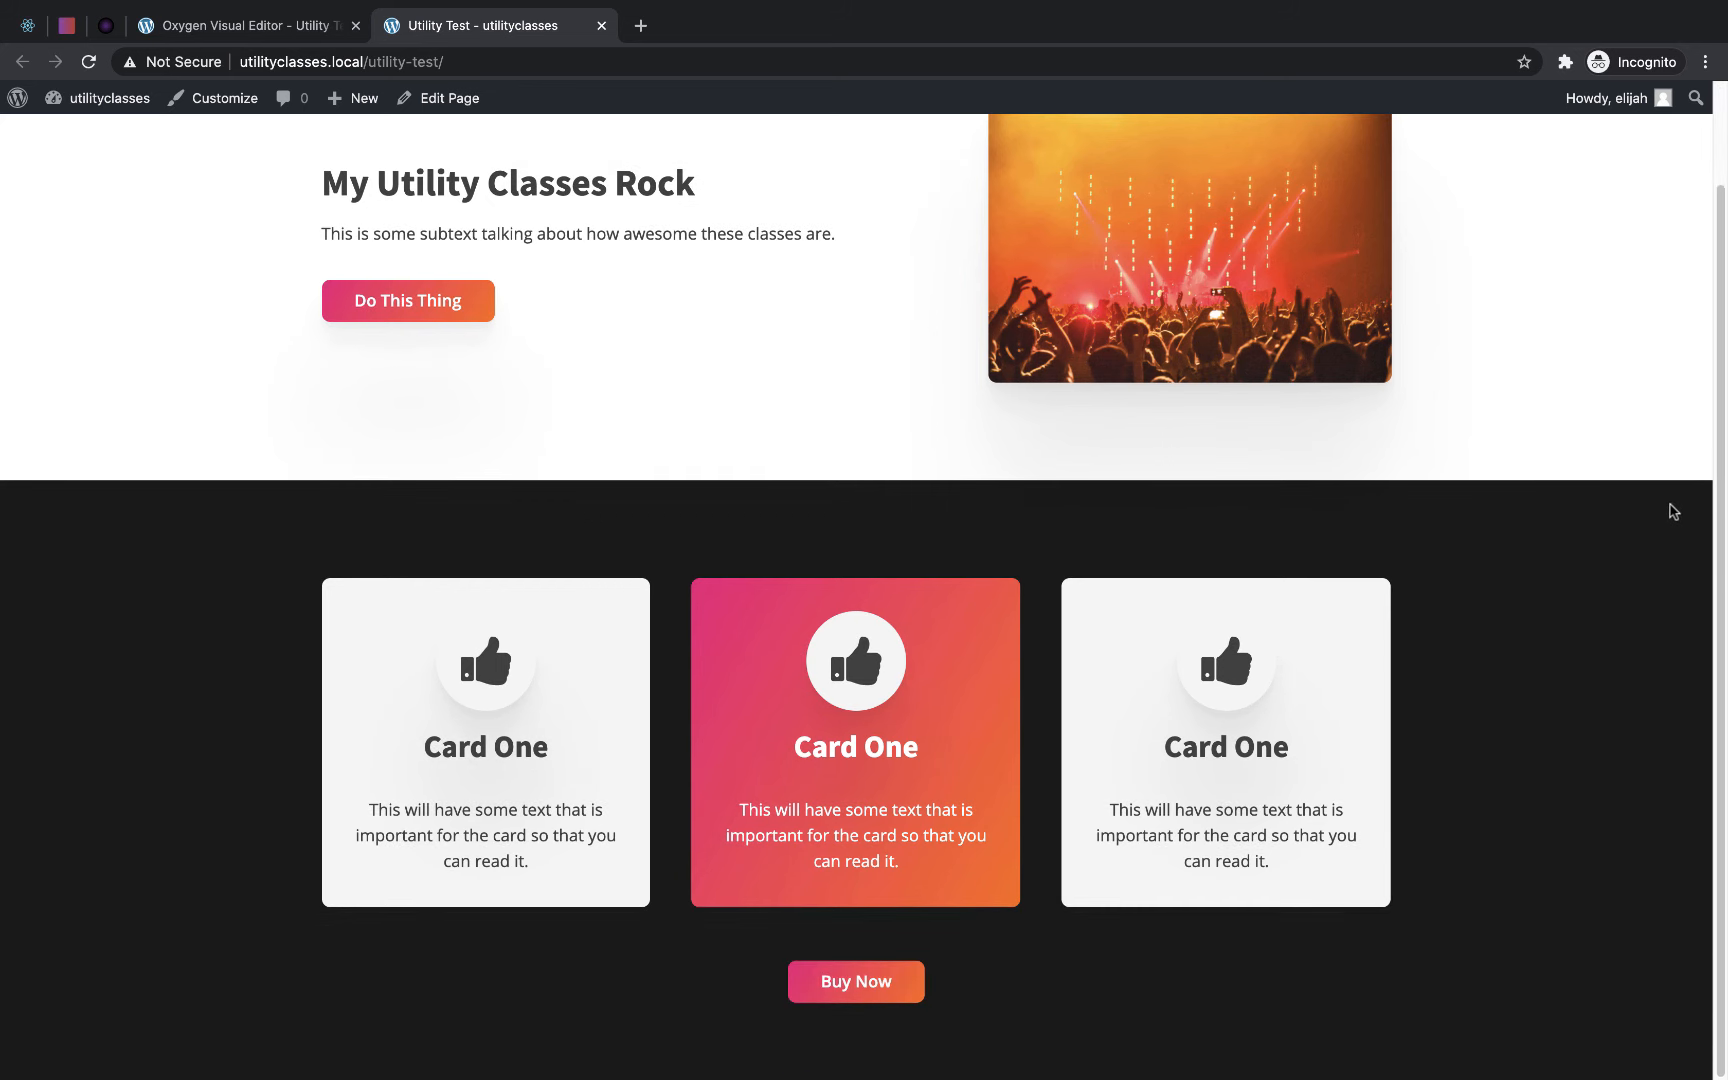
pyautogui.scroll(1, 1671, 513)
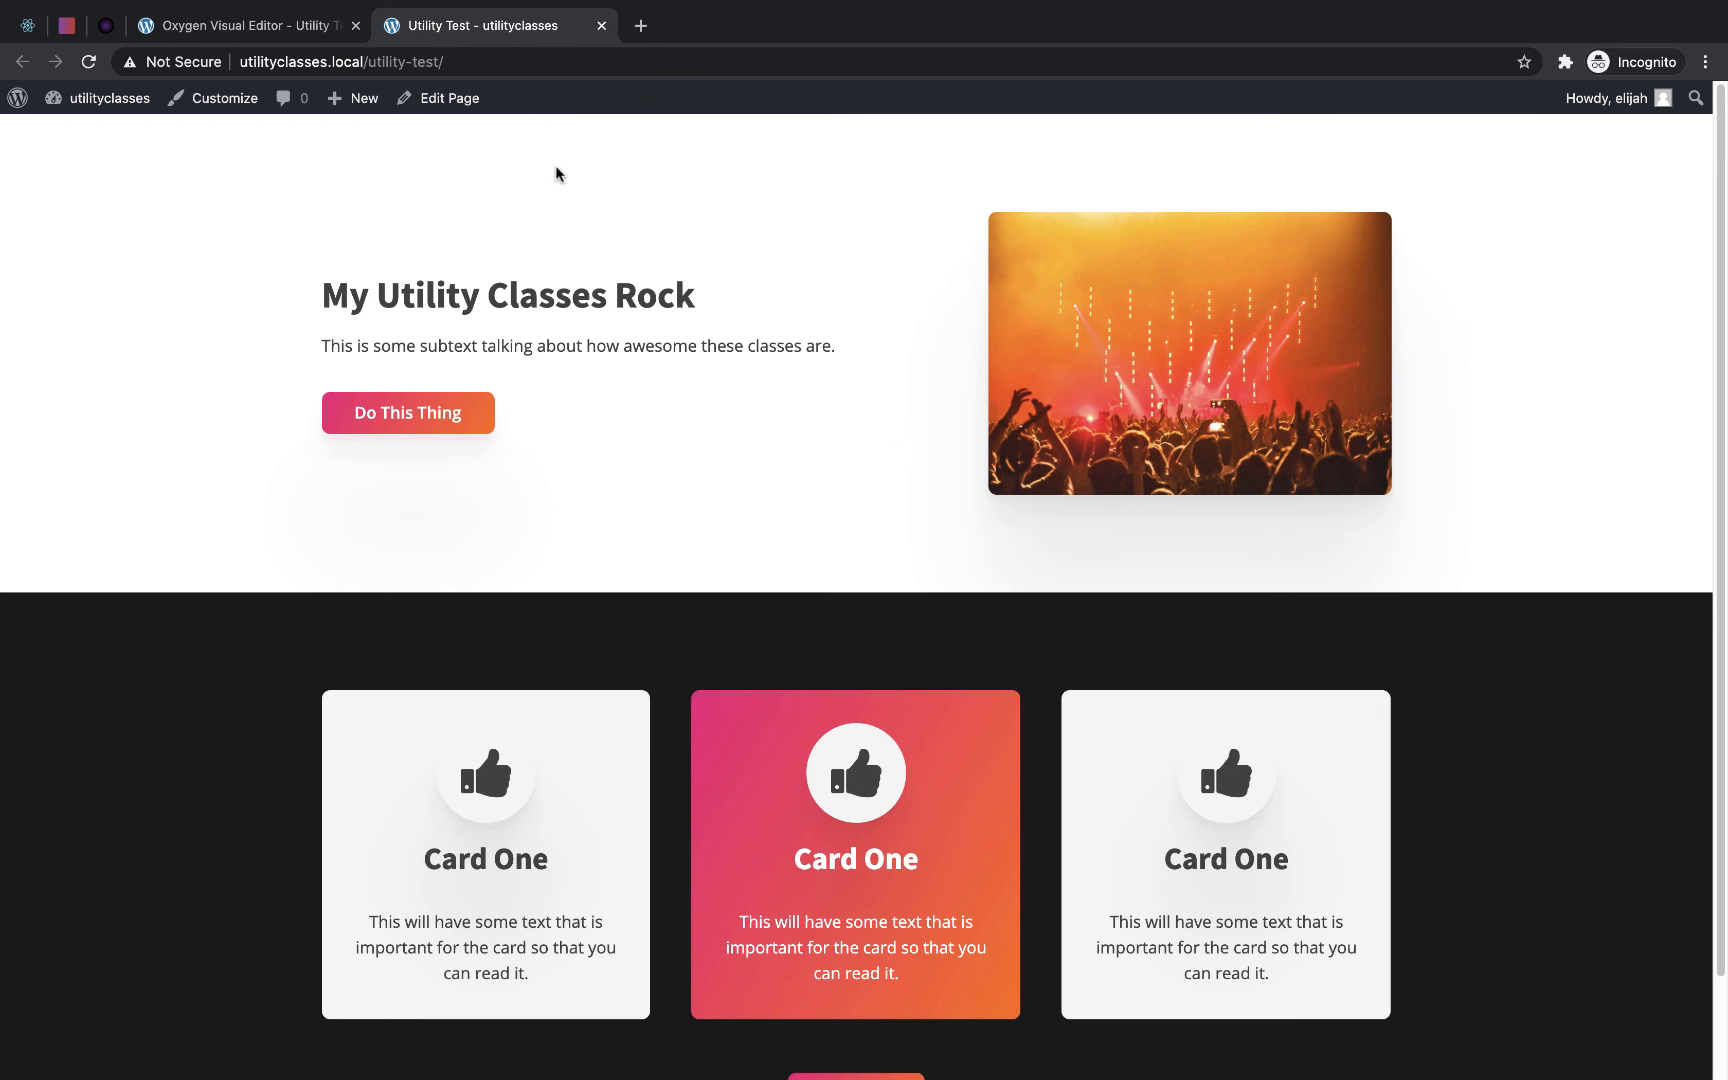
pyautogui.click(601, 27)
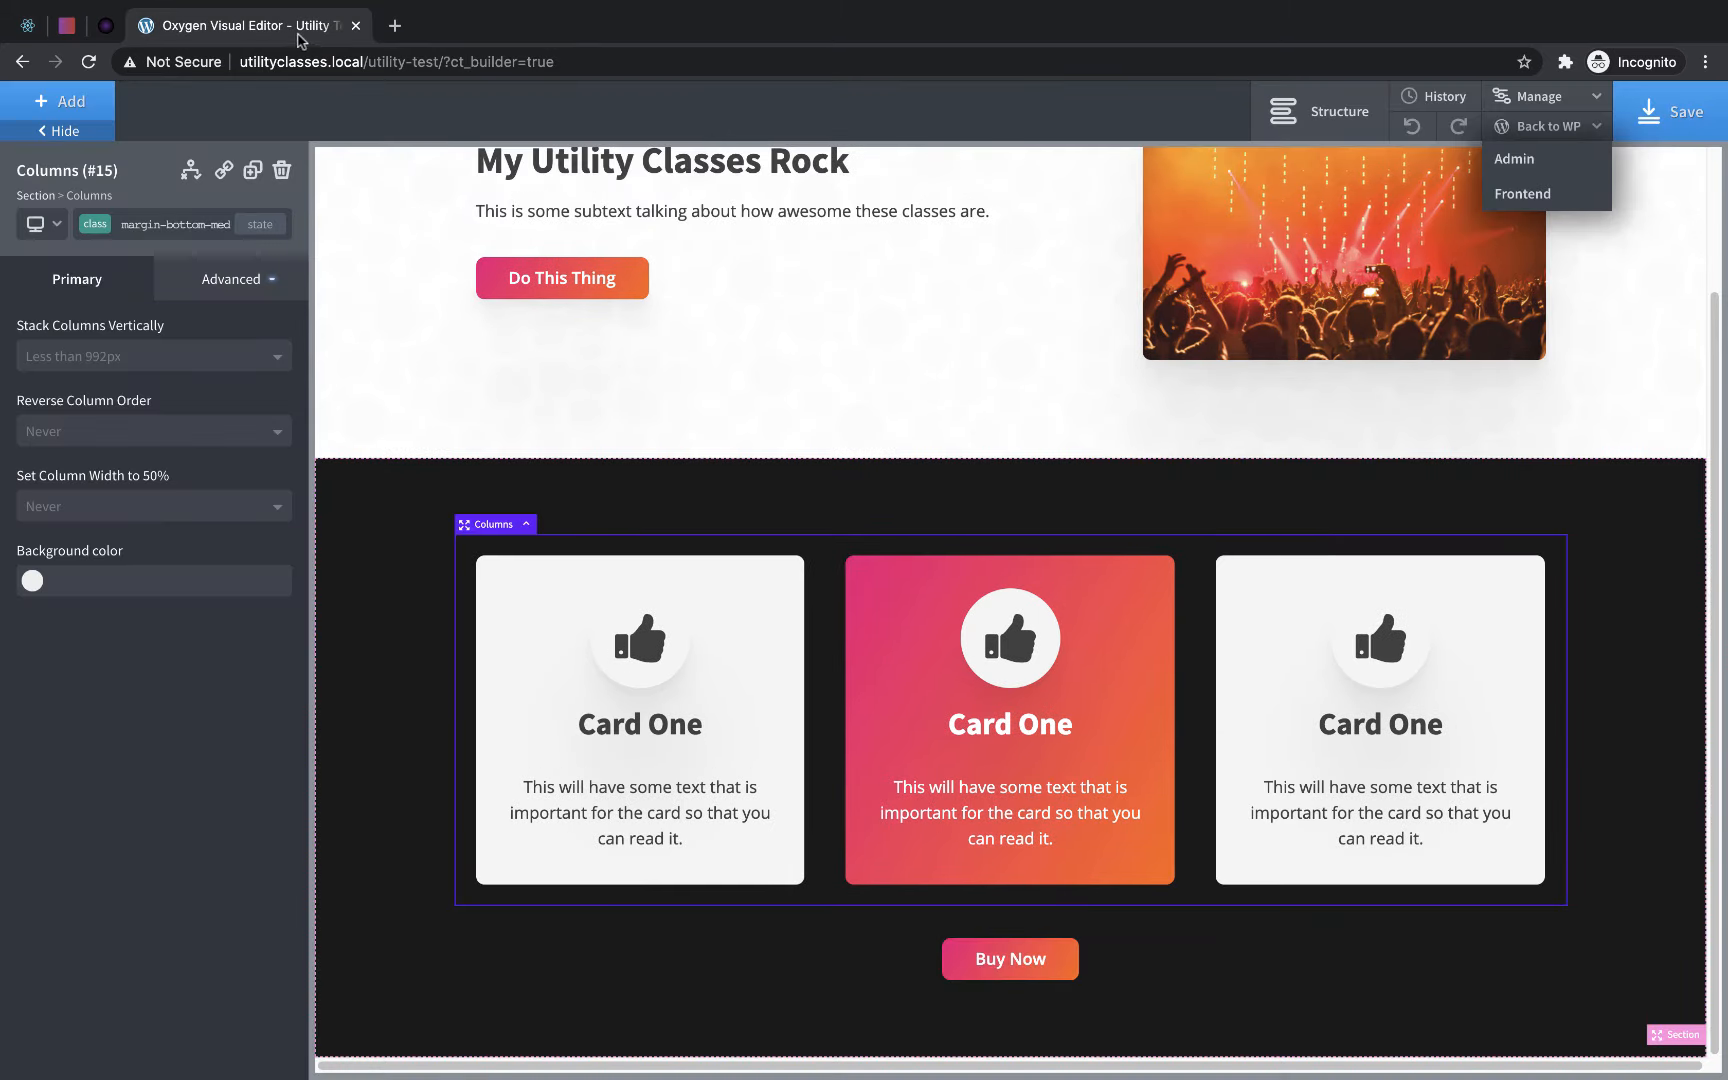
# - Save the page and leave the builder for the list of pages in the WordPress admin
pyautogui.click(1705, 119)
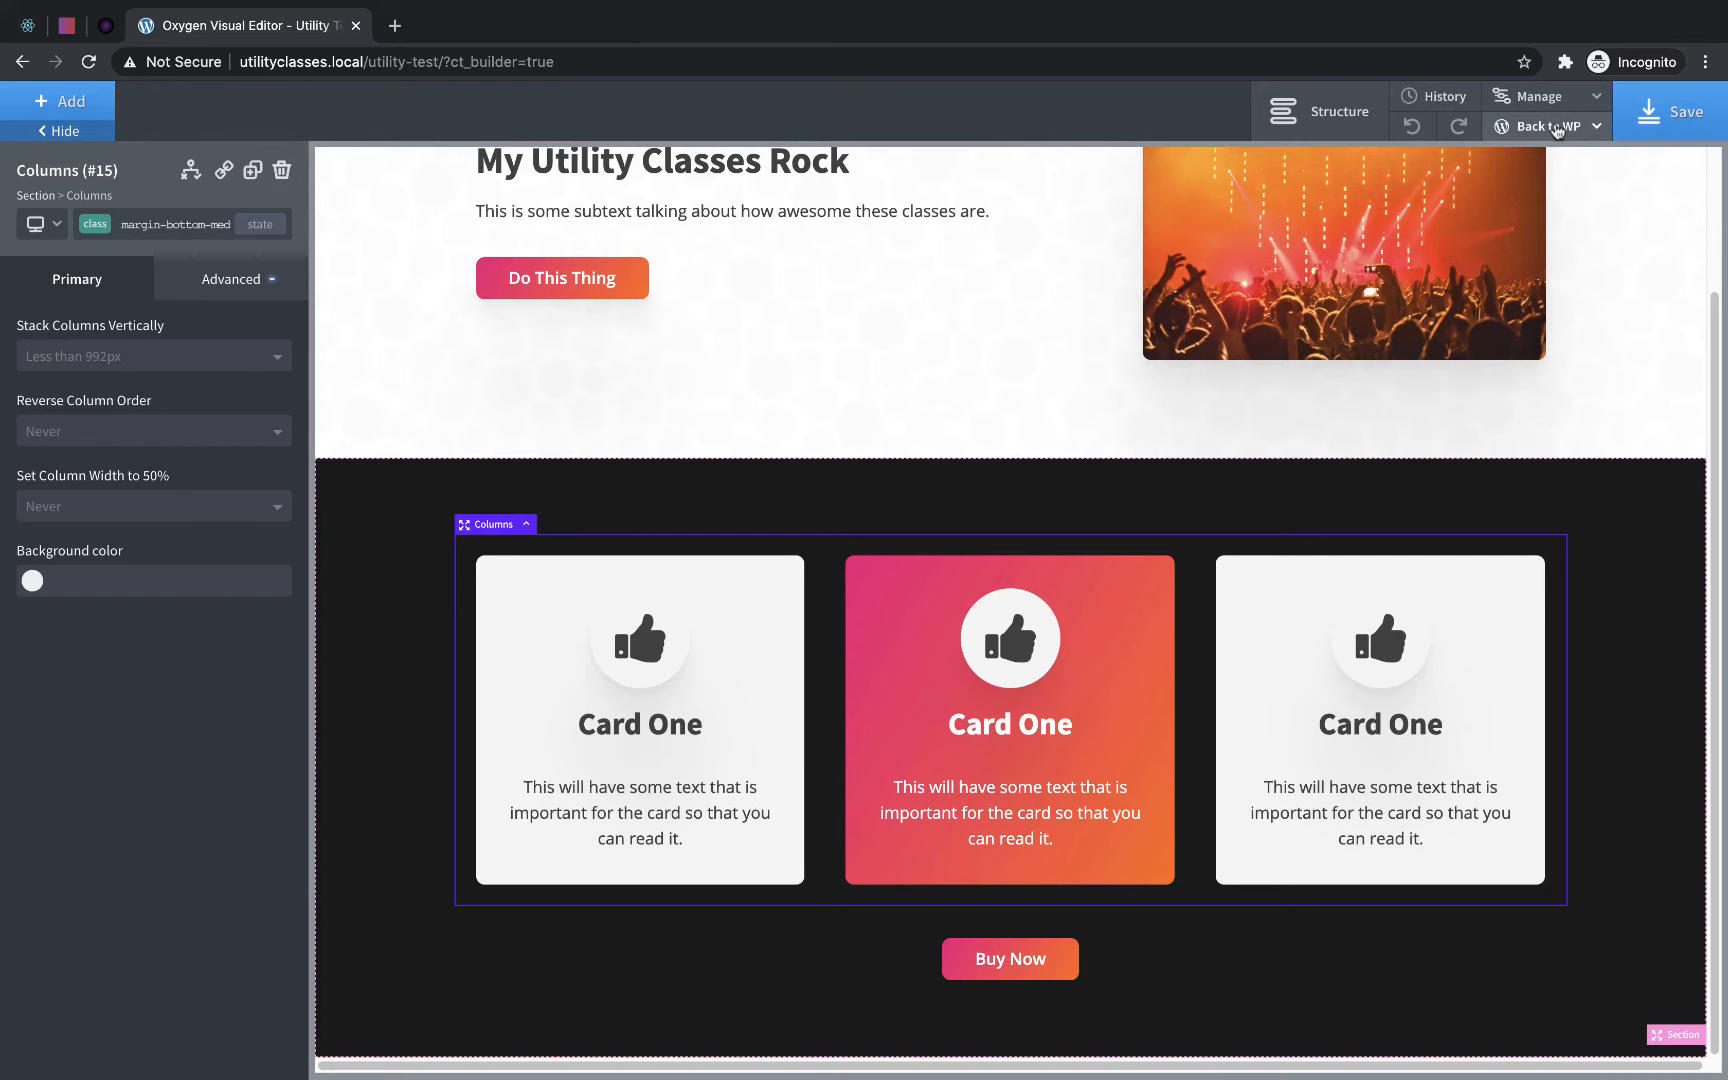
pyautogui.click(1548, 127)
pyautogui.click(1522, 158)
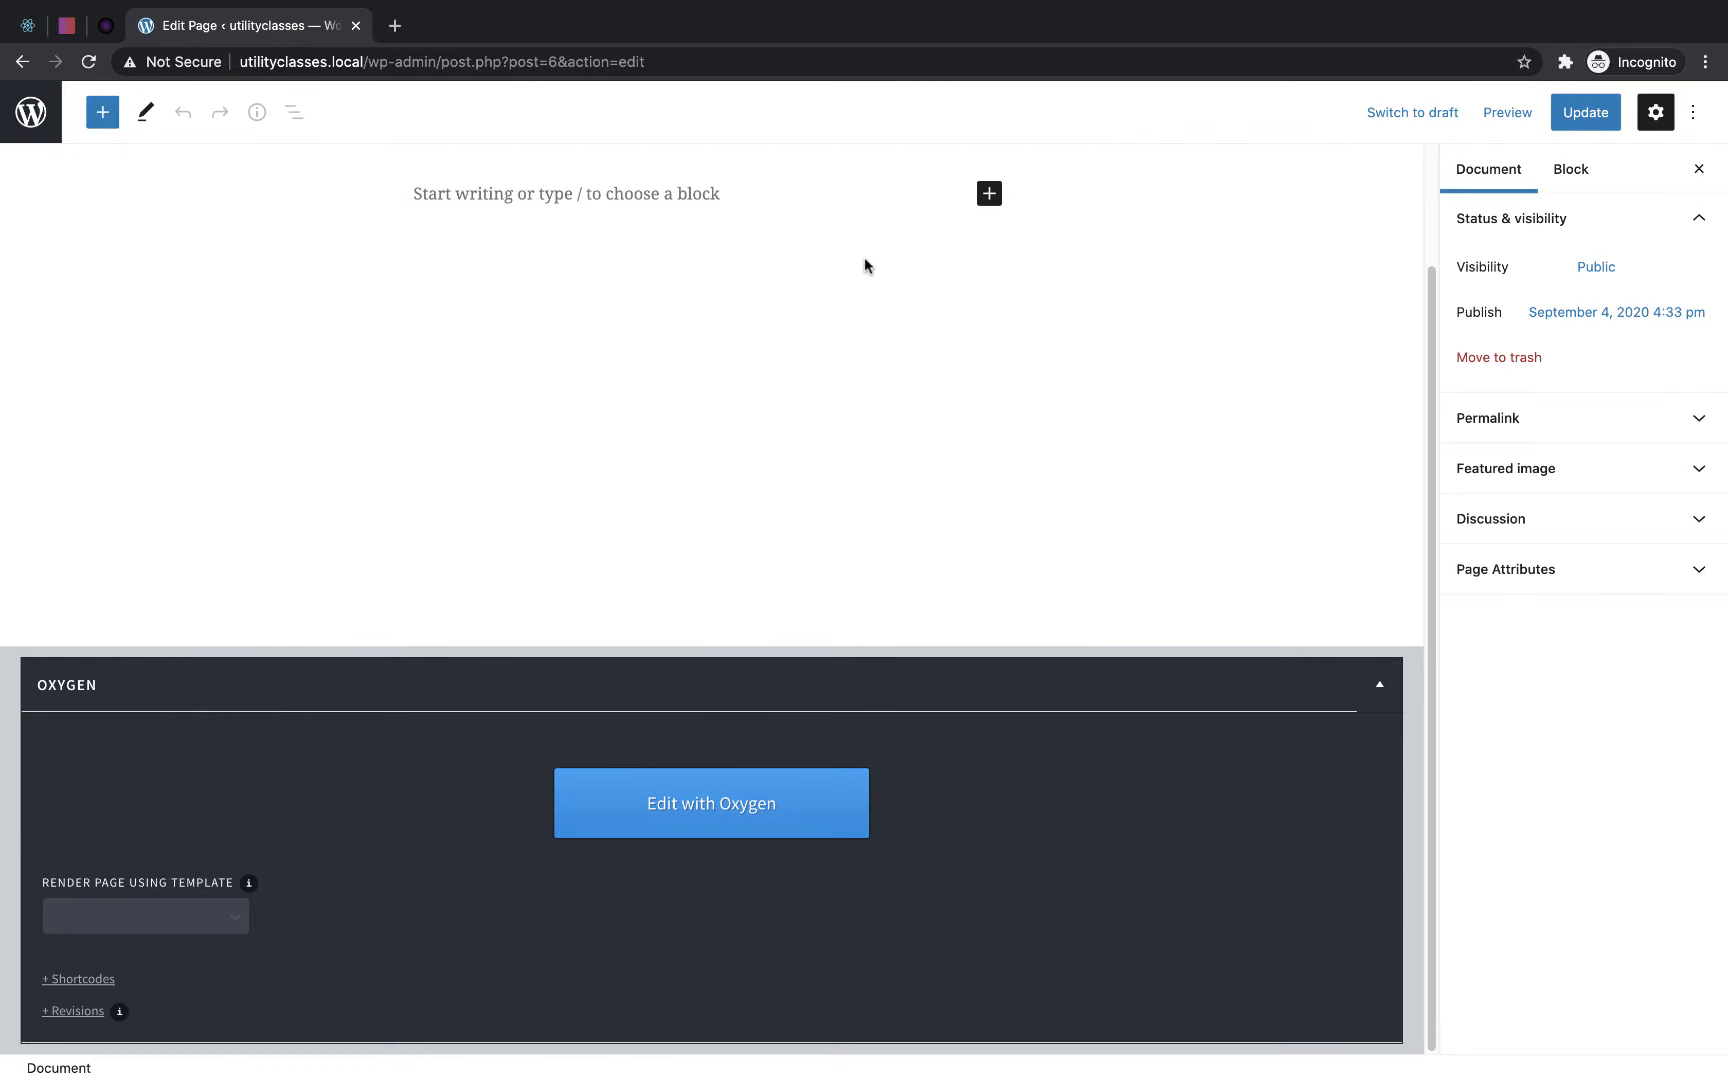
pyautogui.click(25, 115)
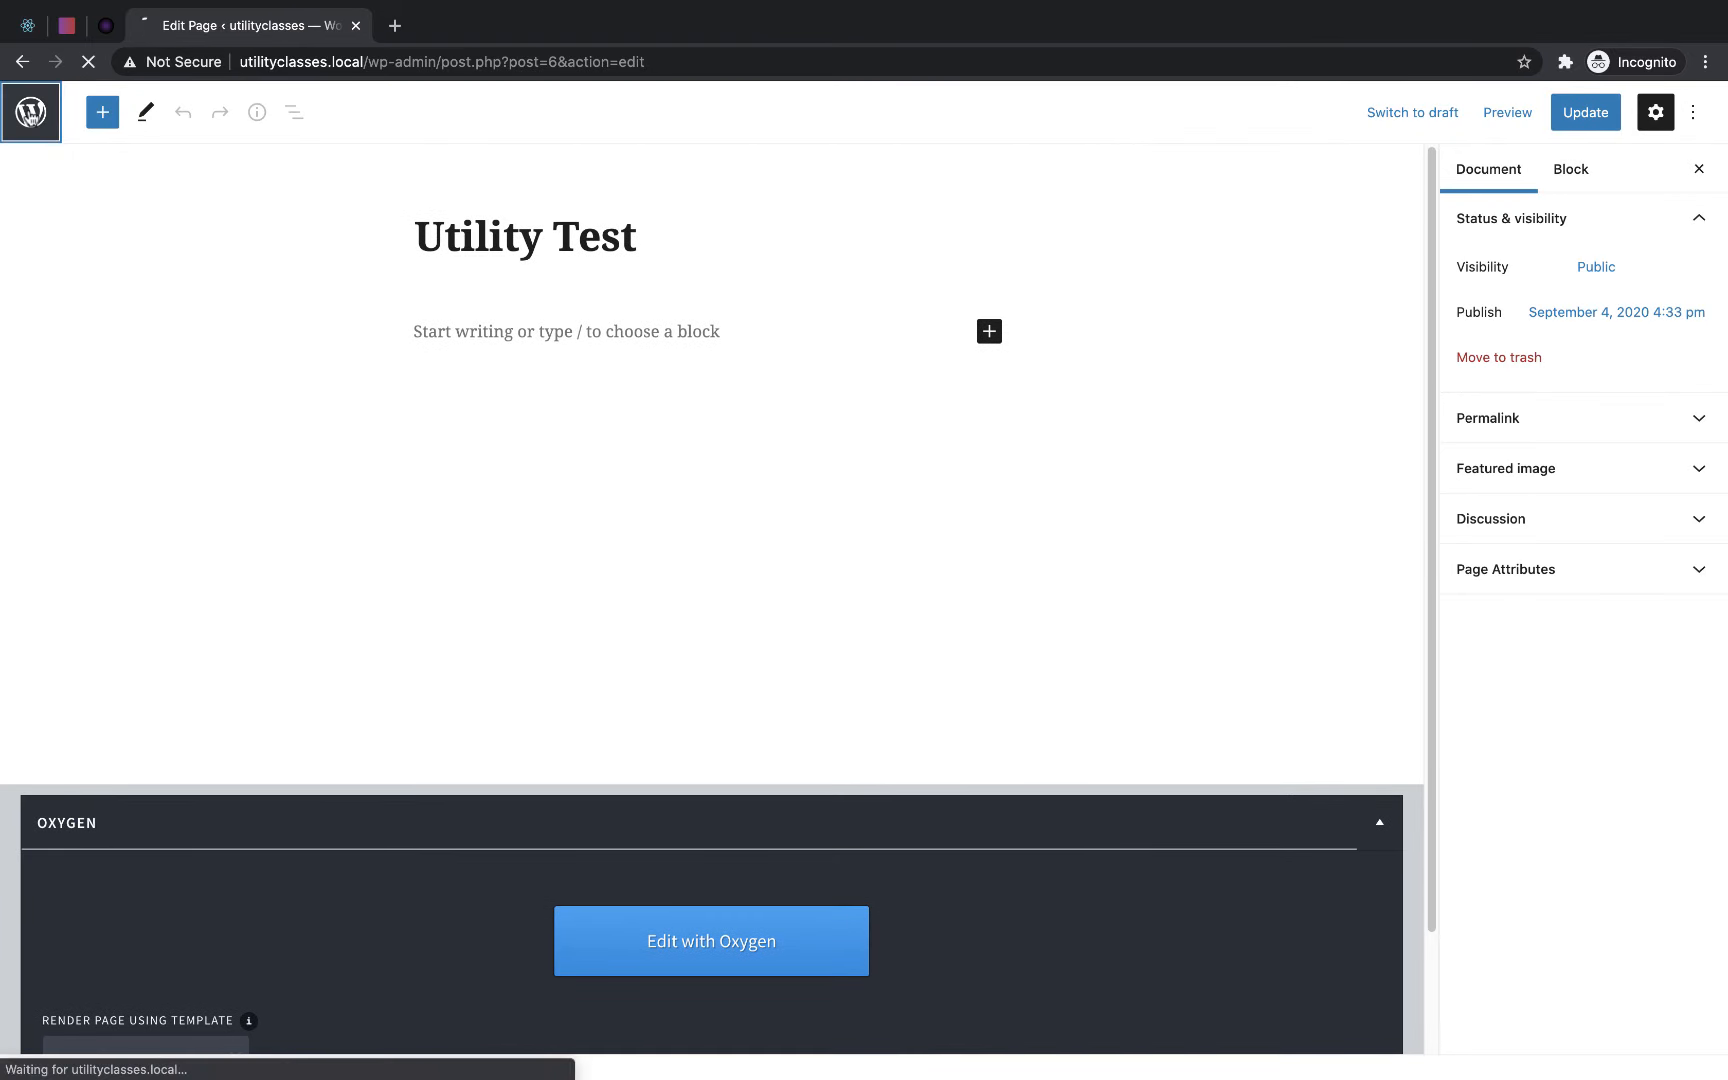
# - Enable "Make this WordPress Install a Design Set" in Oxygen's Library settings and save the change
pyautogui.moveTo(25, 604)
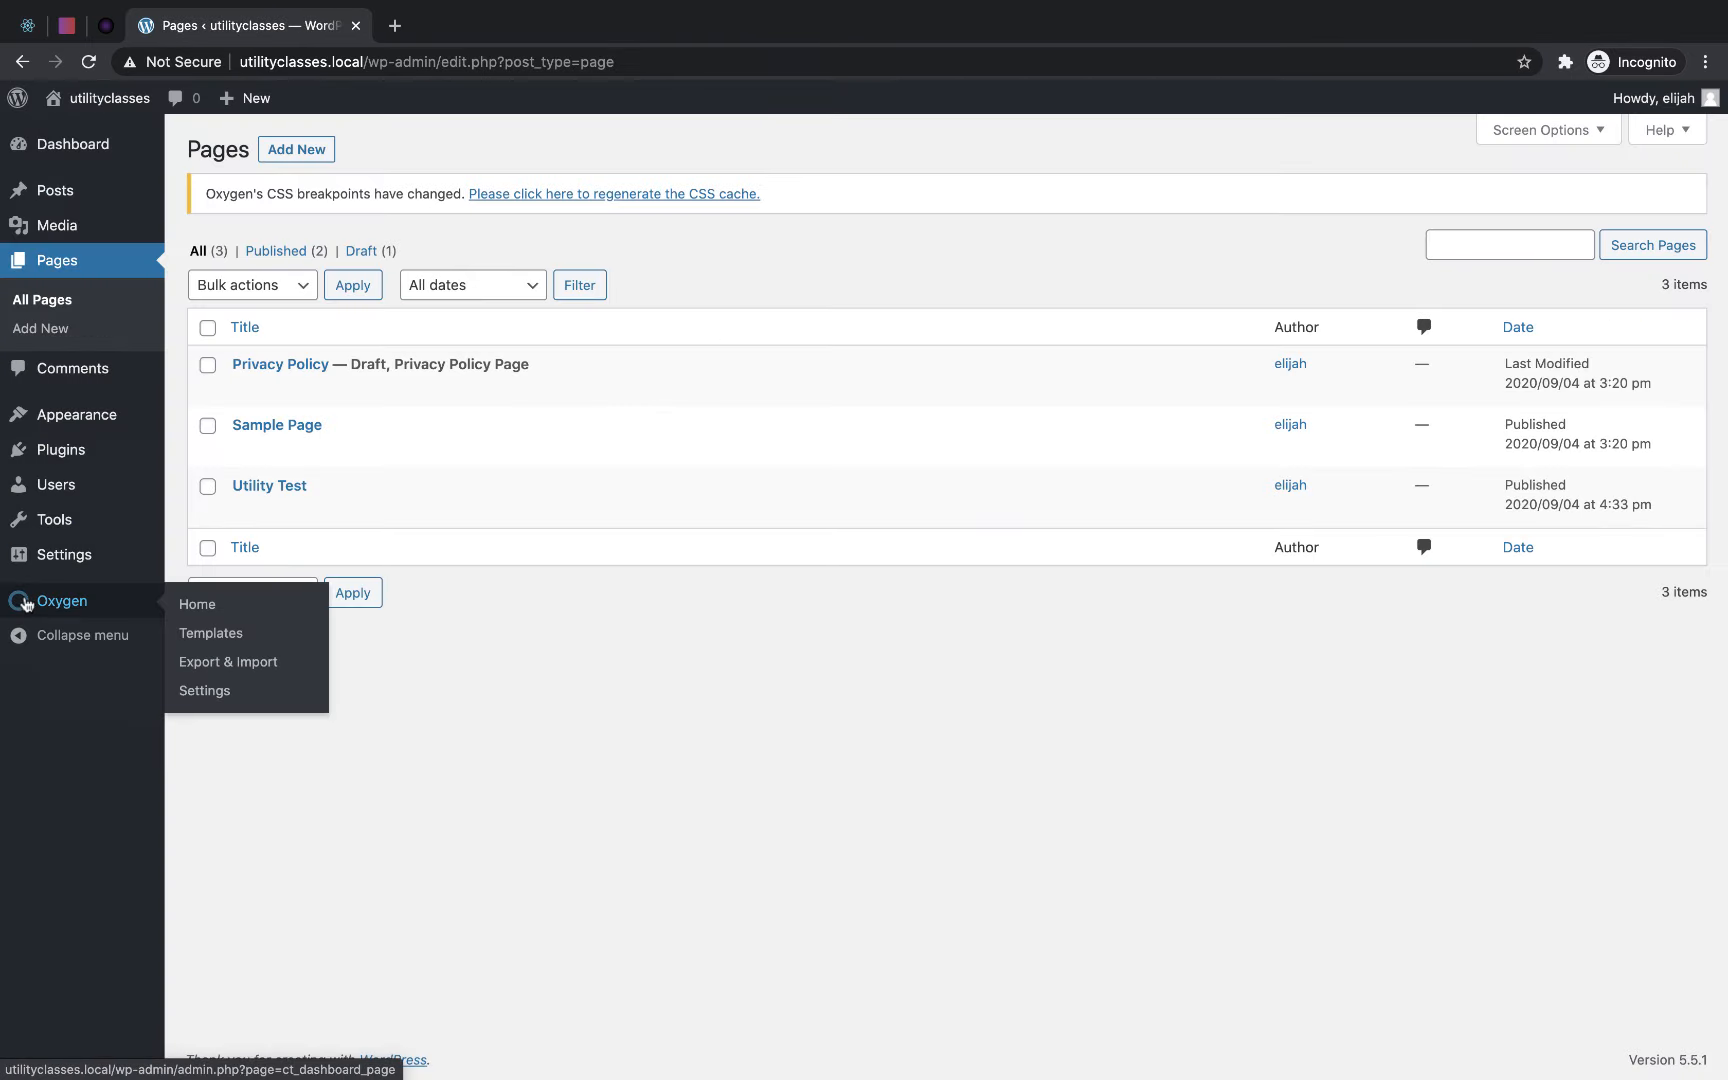
pyautogui.click(205, 690)
pyautogui.click(1186, 156)
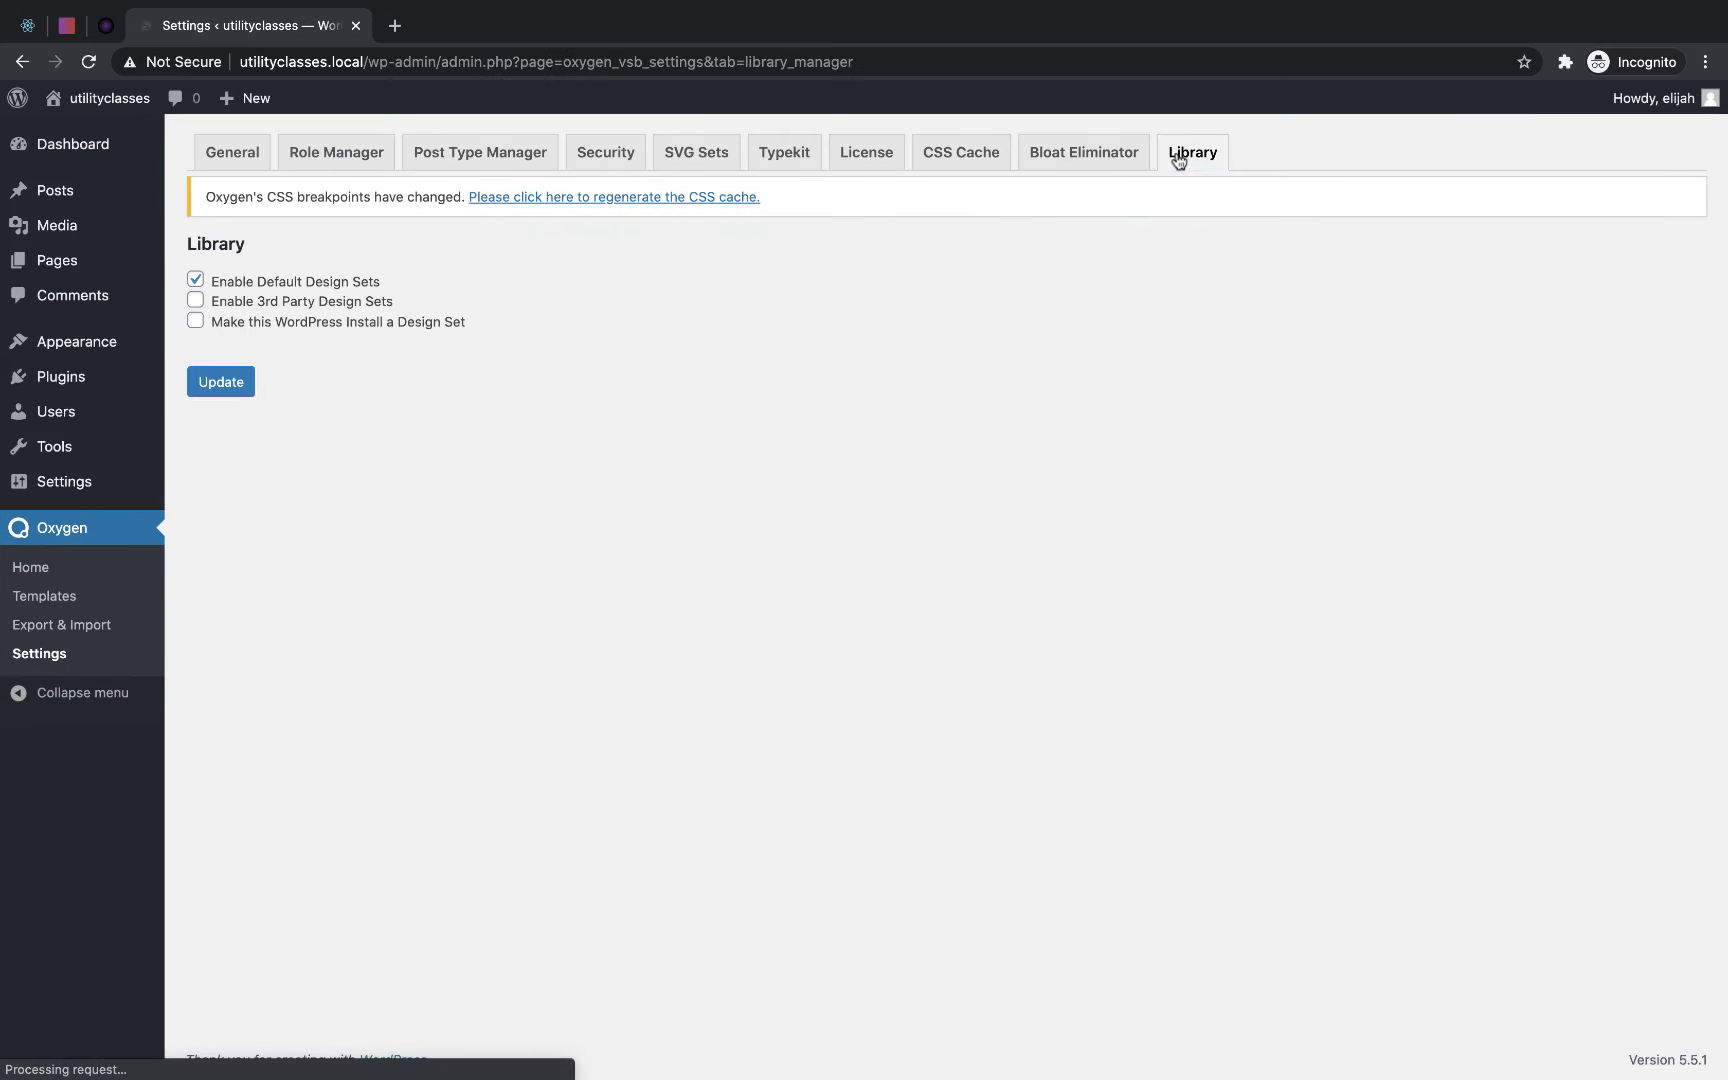
pyautogui.click(196, 322)
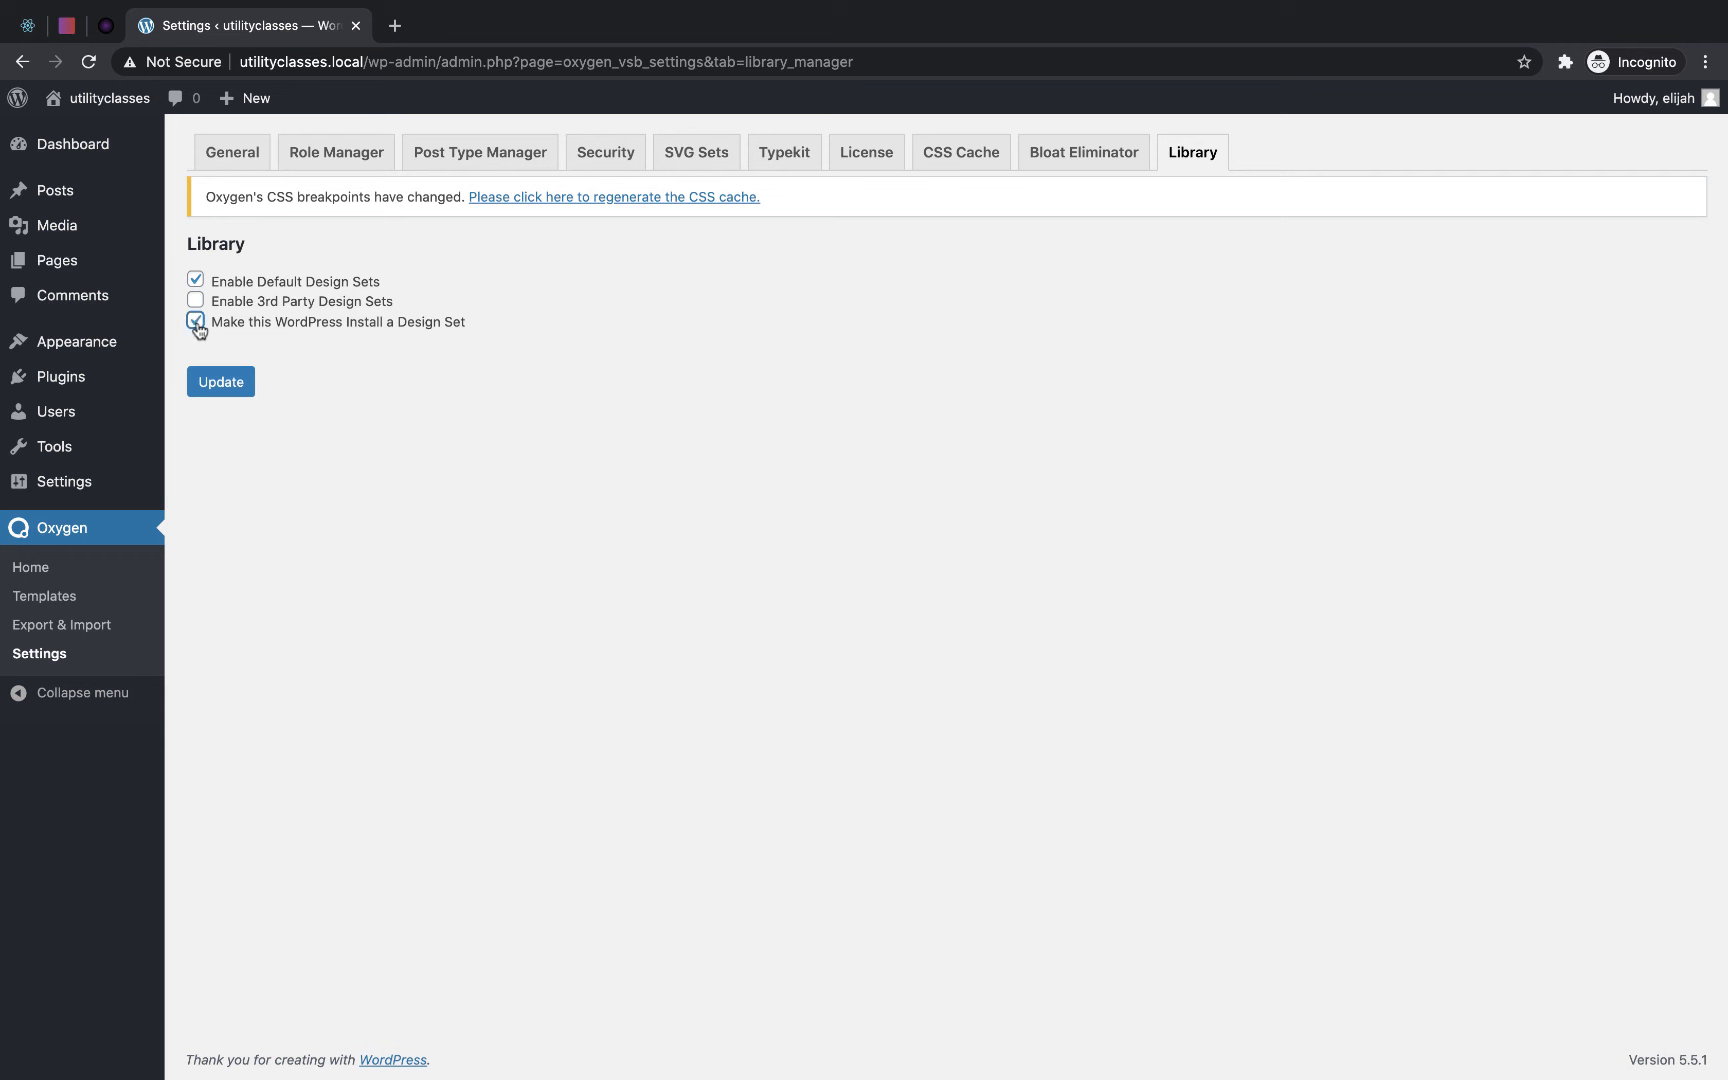
pyautogui.click(227, 384)
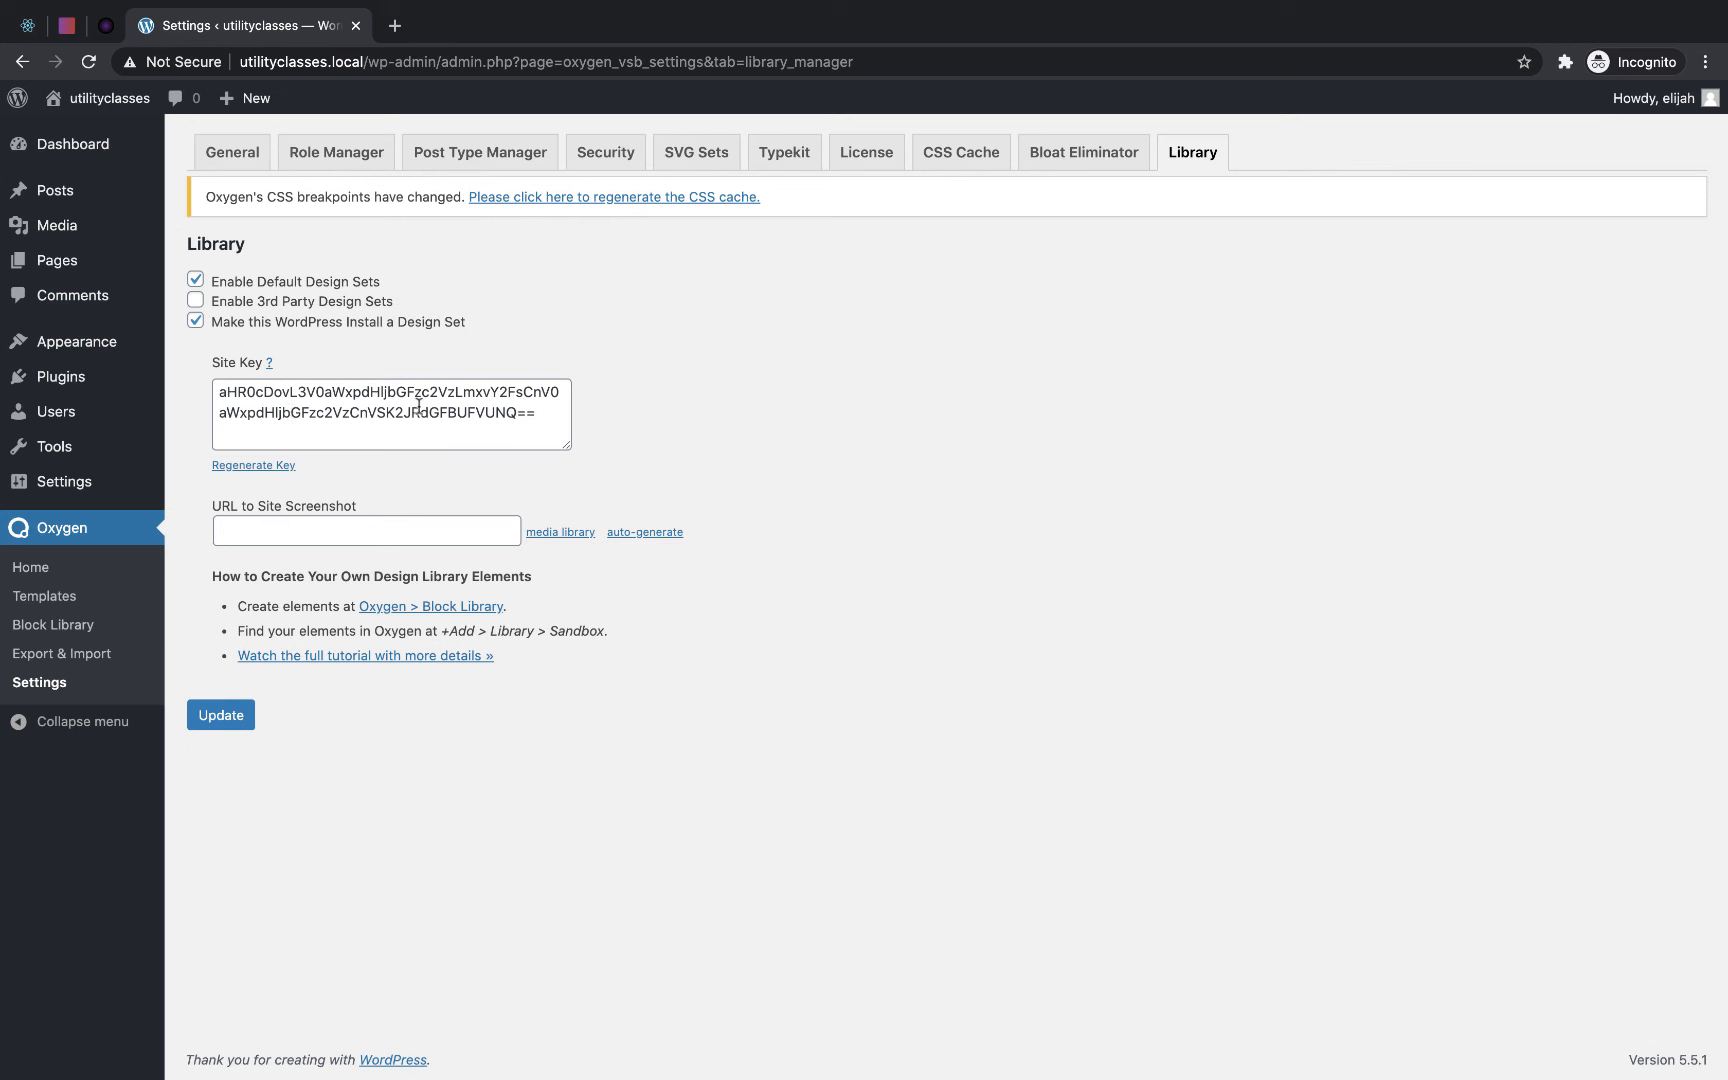
# - Include the entire Sample Page in the Oxygen library under the Home page category and update the page
pyautogui.click(85, 258)
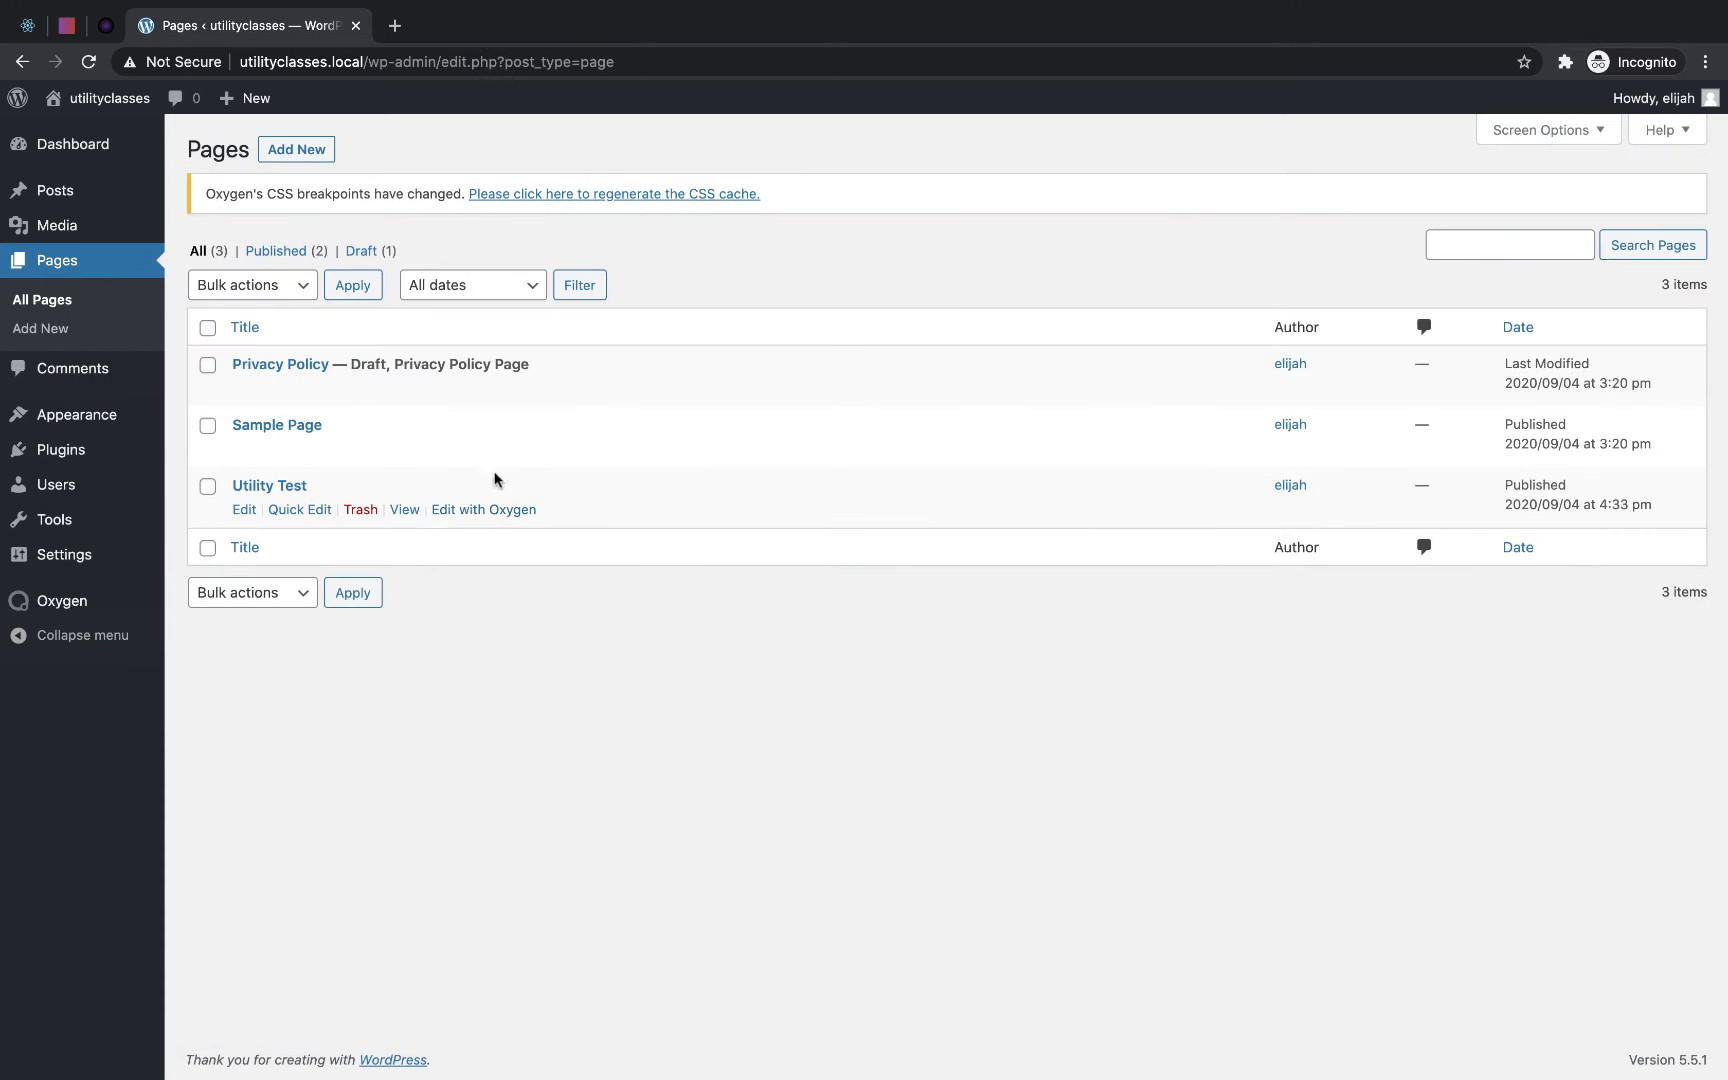
pyautogui.click(293, 424)
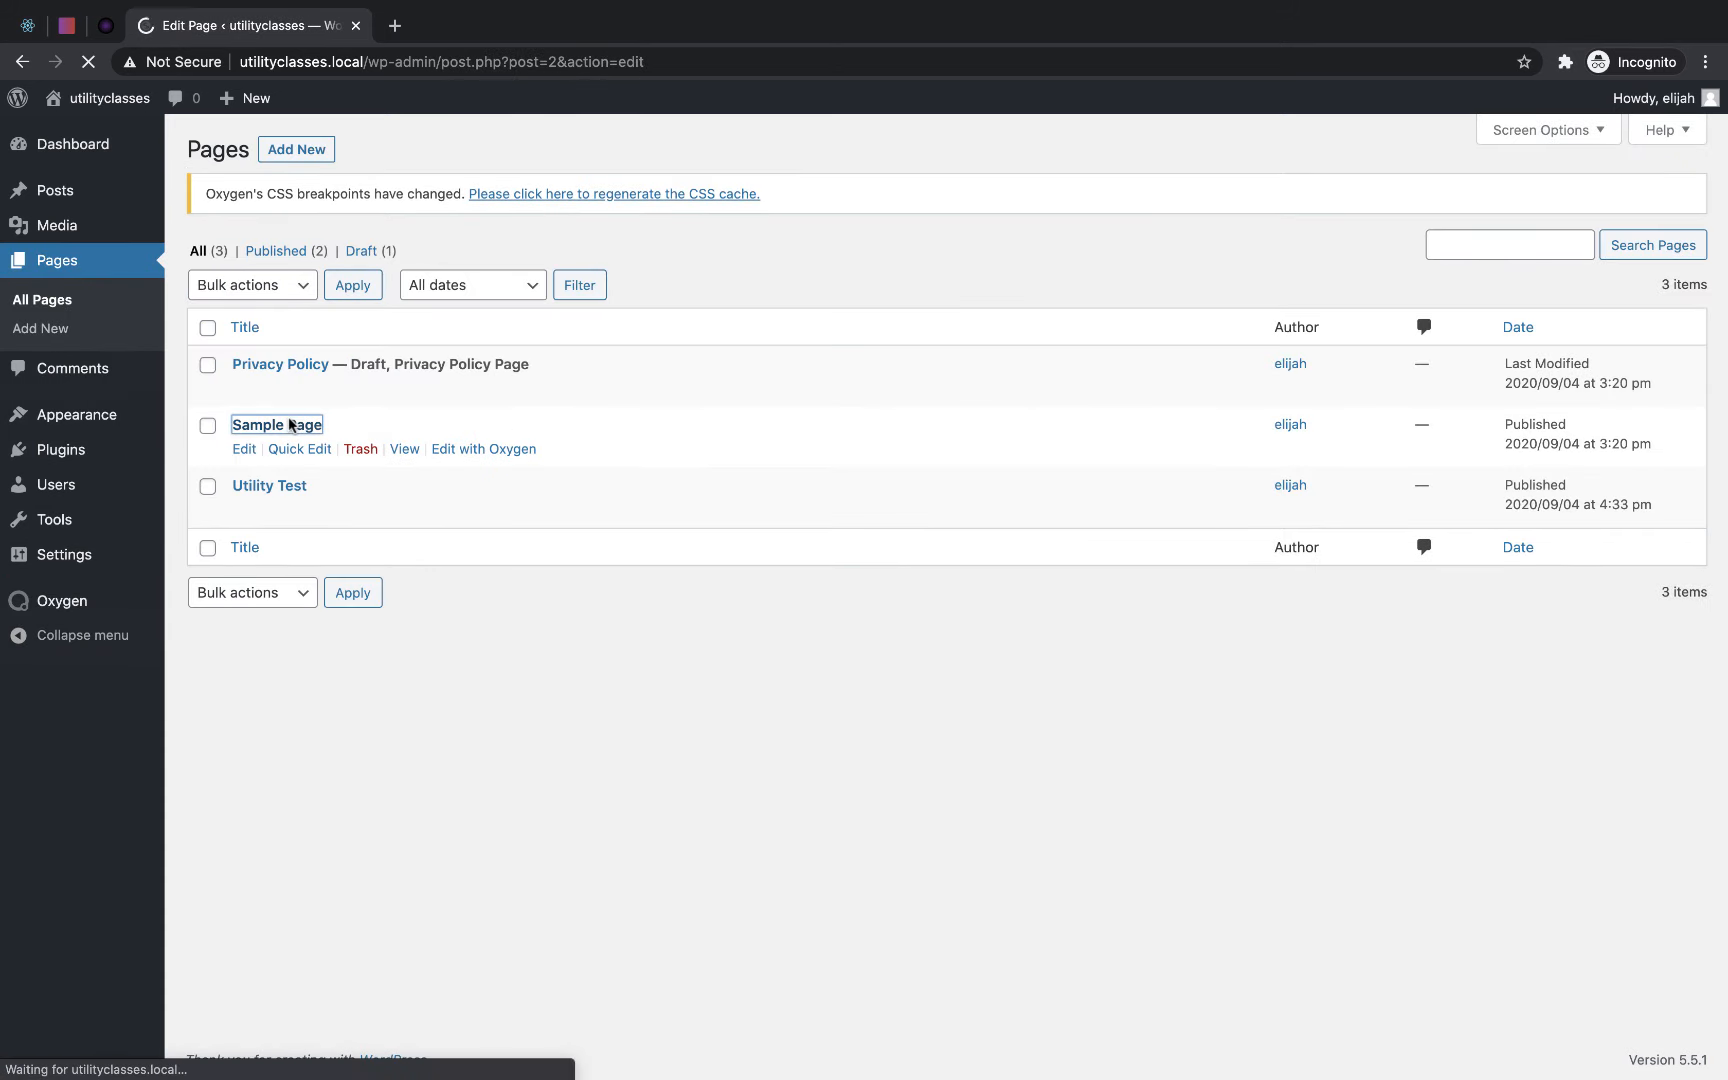
pyautogui.scroll(-10, 305, 490)
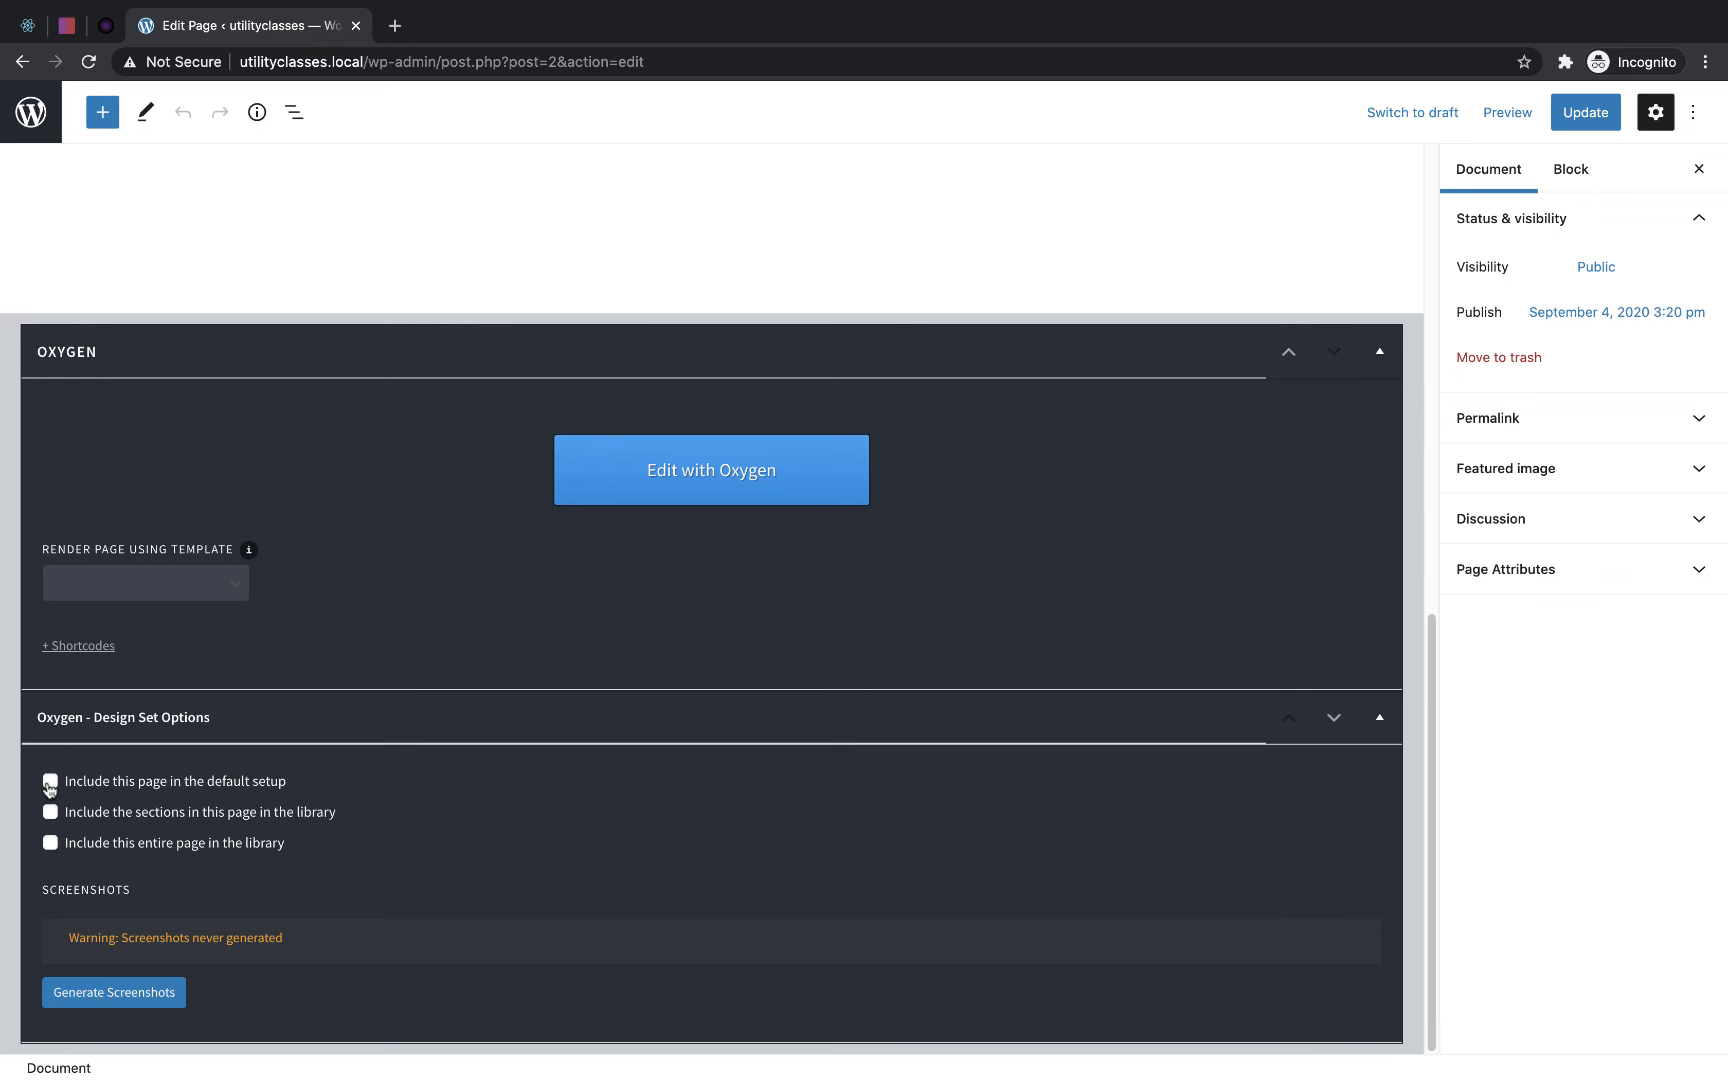
pyautogui.click(50, 845)
pyautogui.scroll(-1, 395, 856)
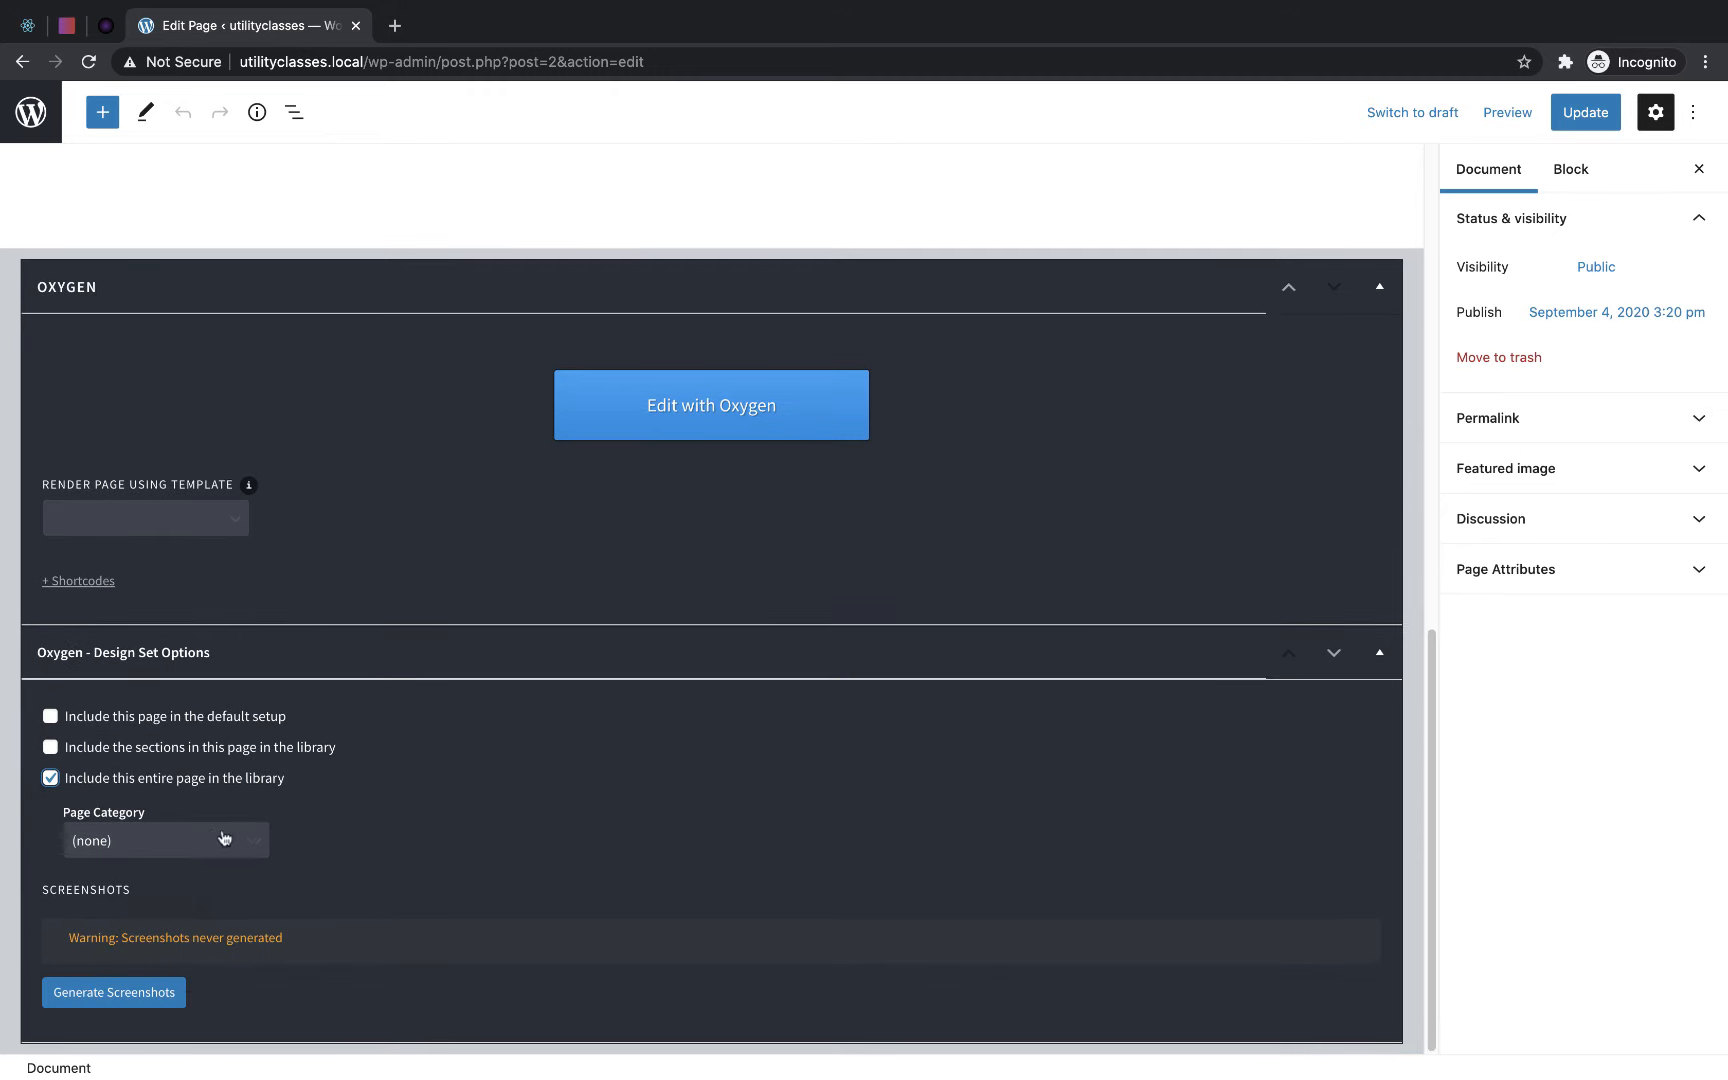
pyautogui.click(222, 838)
pyautogui.click(198, 860)
pyautogui.click(1588, 120)
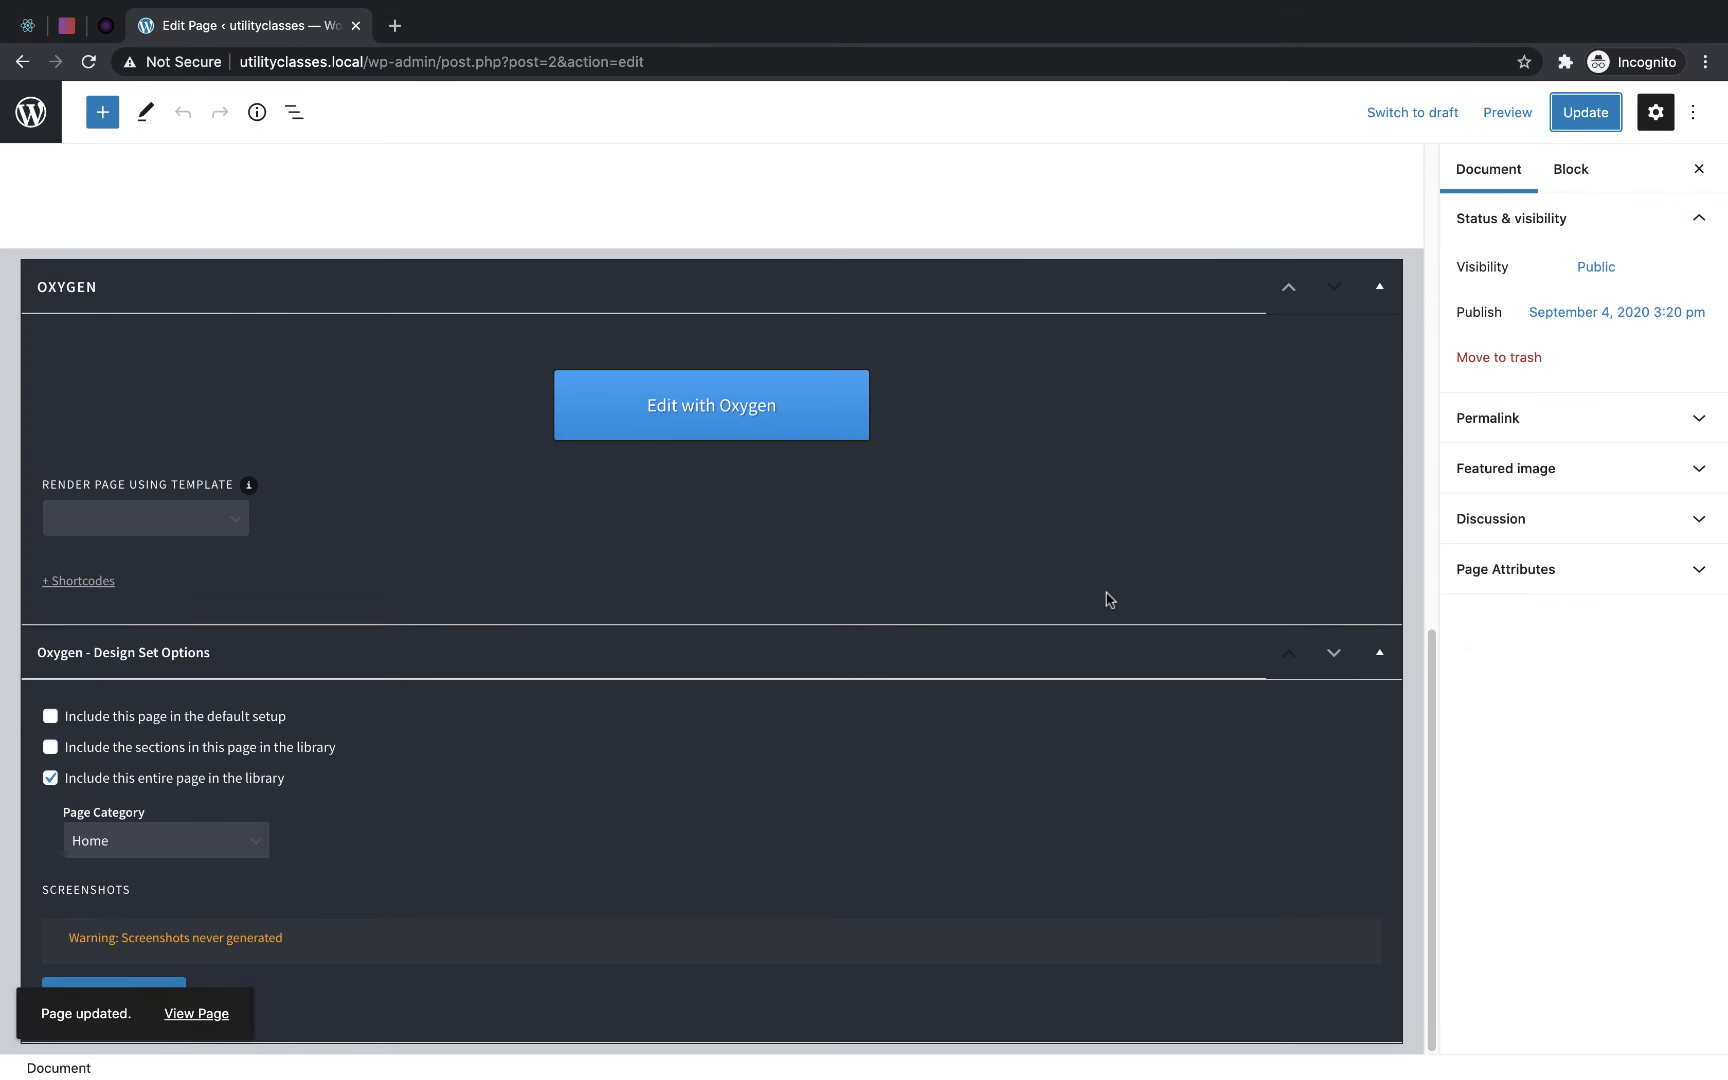
# - Create a blank Oxygen sandbox site in a new tab, solving the arithmetic security check and choosing the Blank Install
pyautogui.click(395, 25)
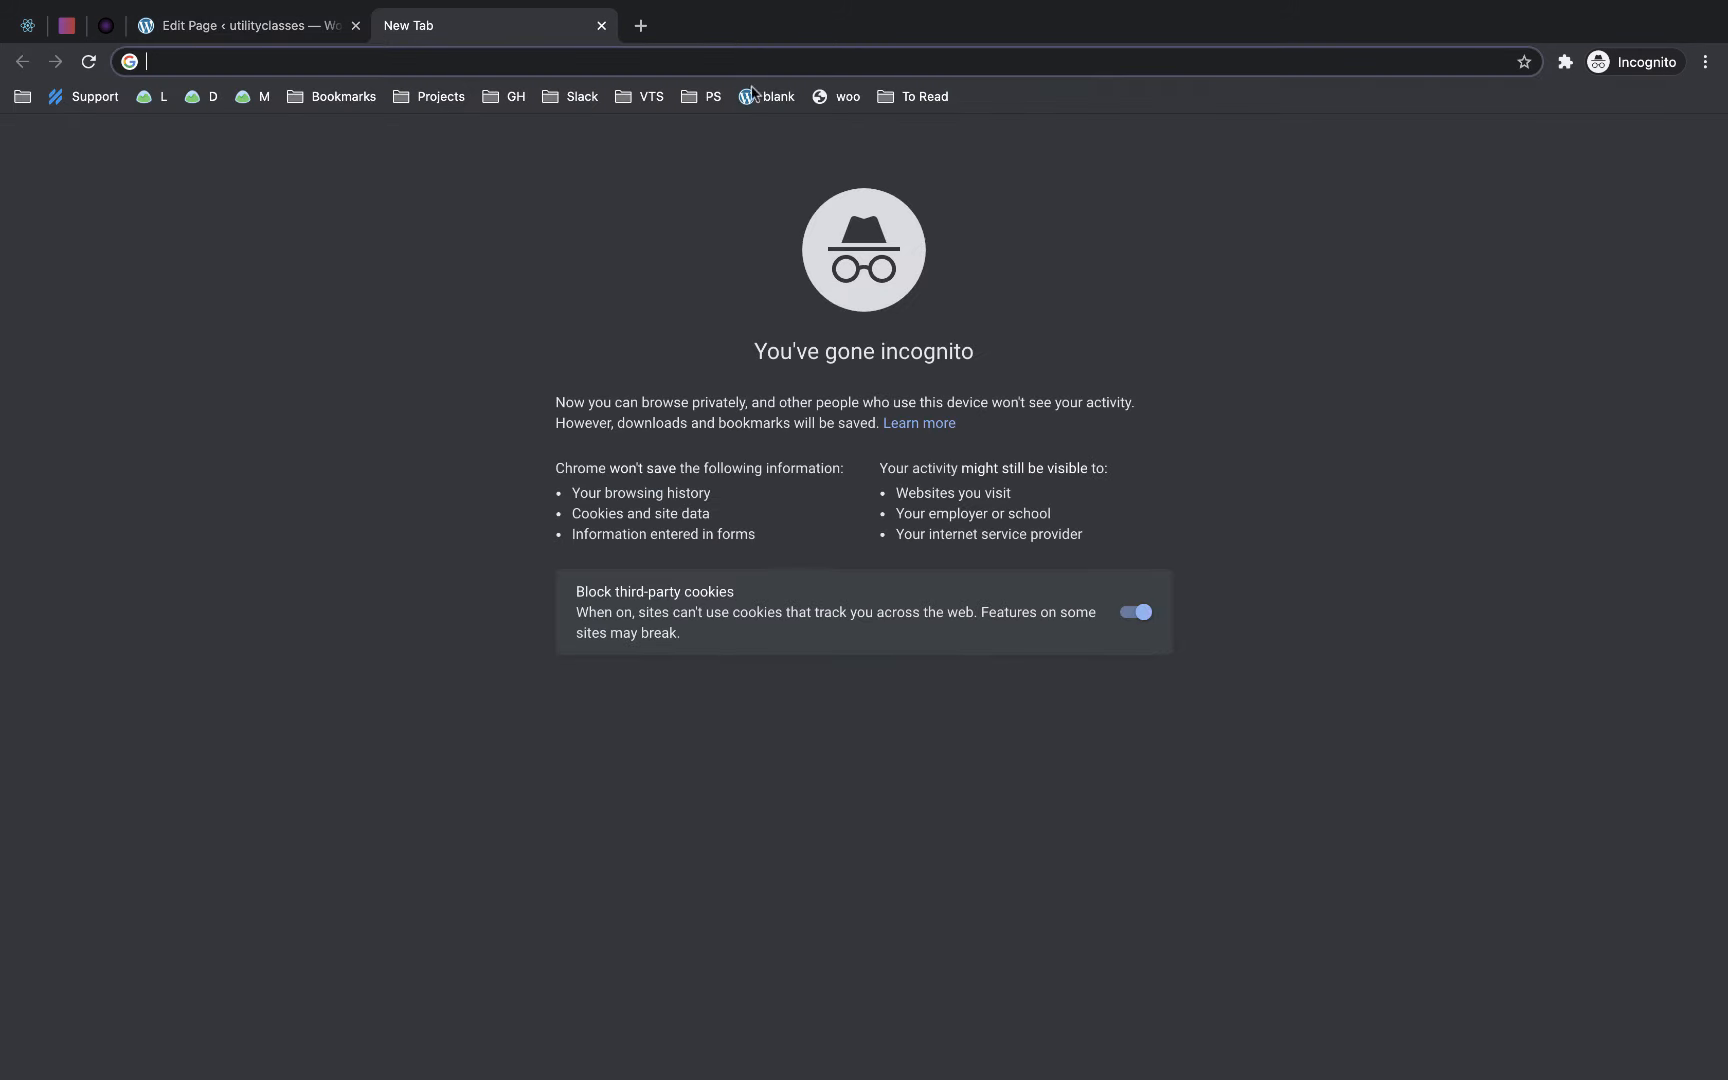
pyautogui.click(772, 97)
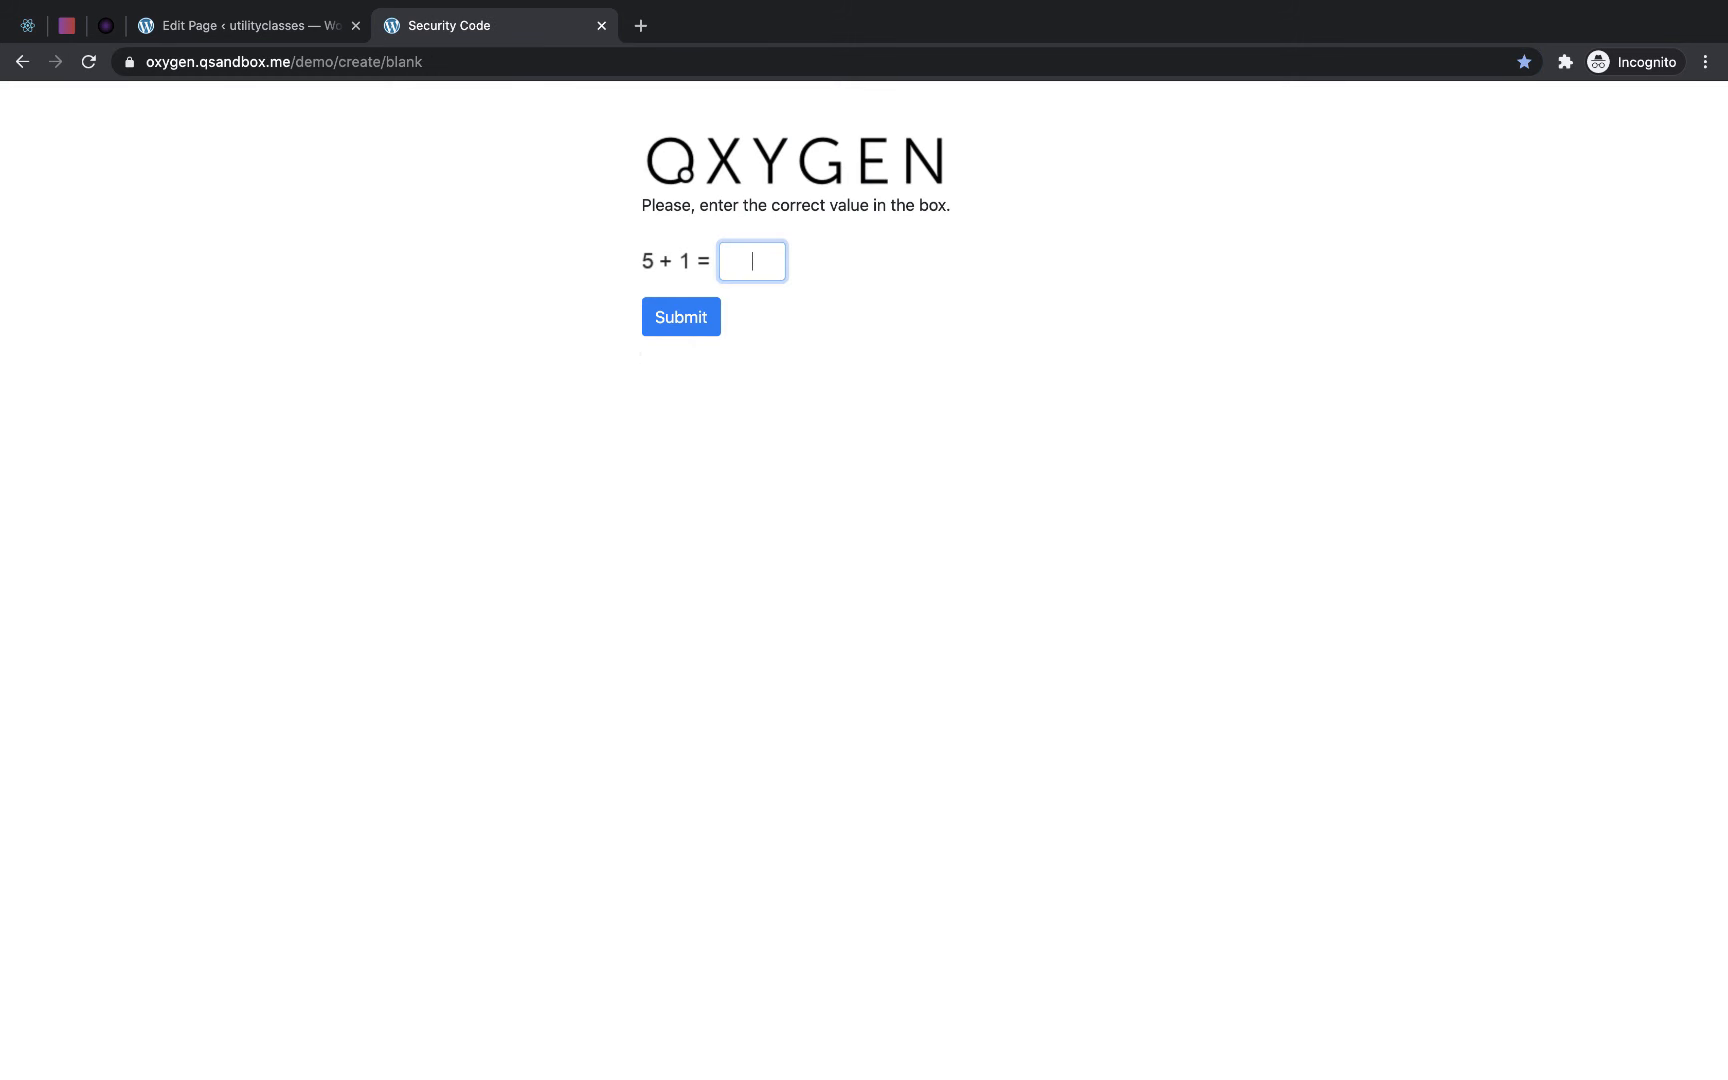
pyautogui.write('6')
pyautogui.click(684, 322)
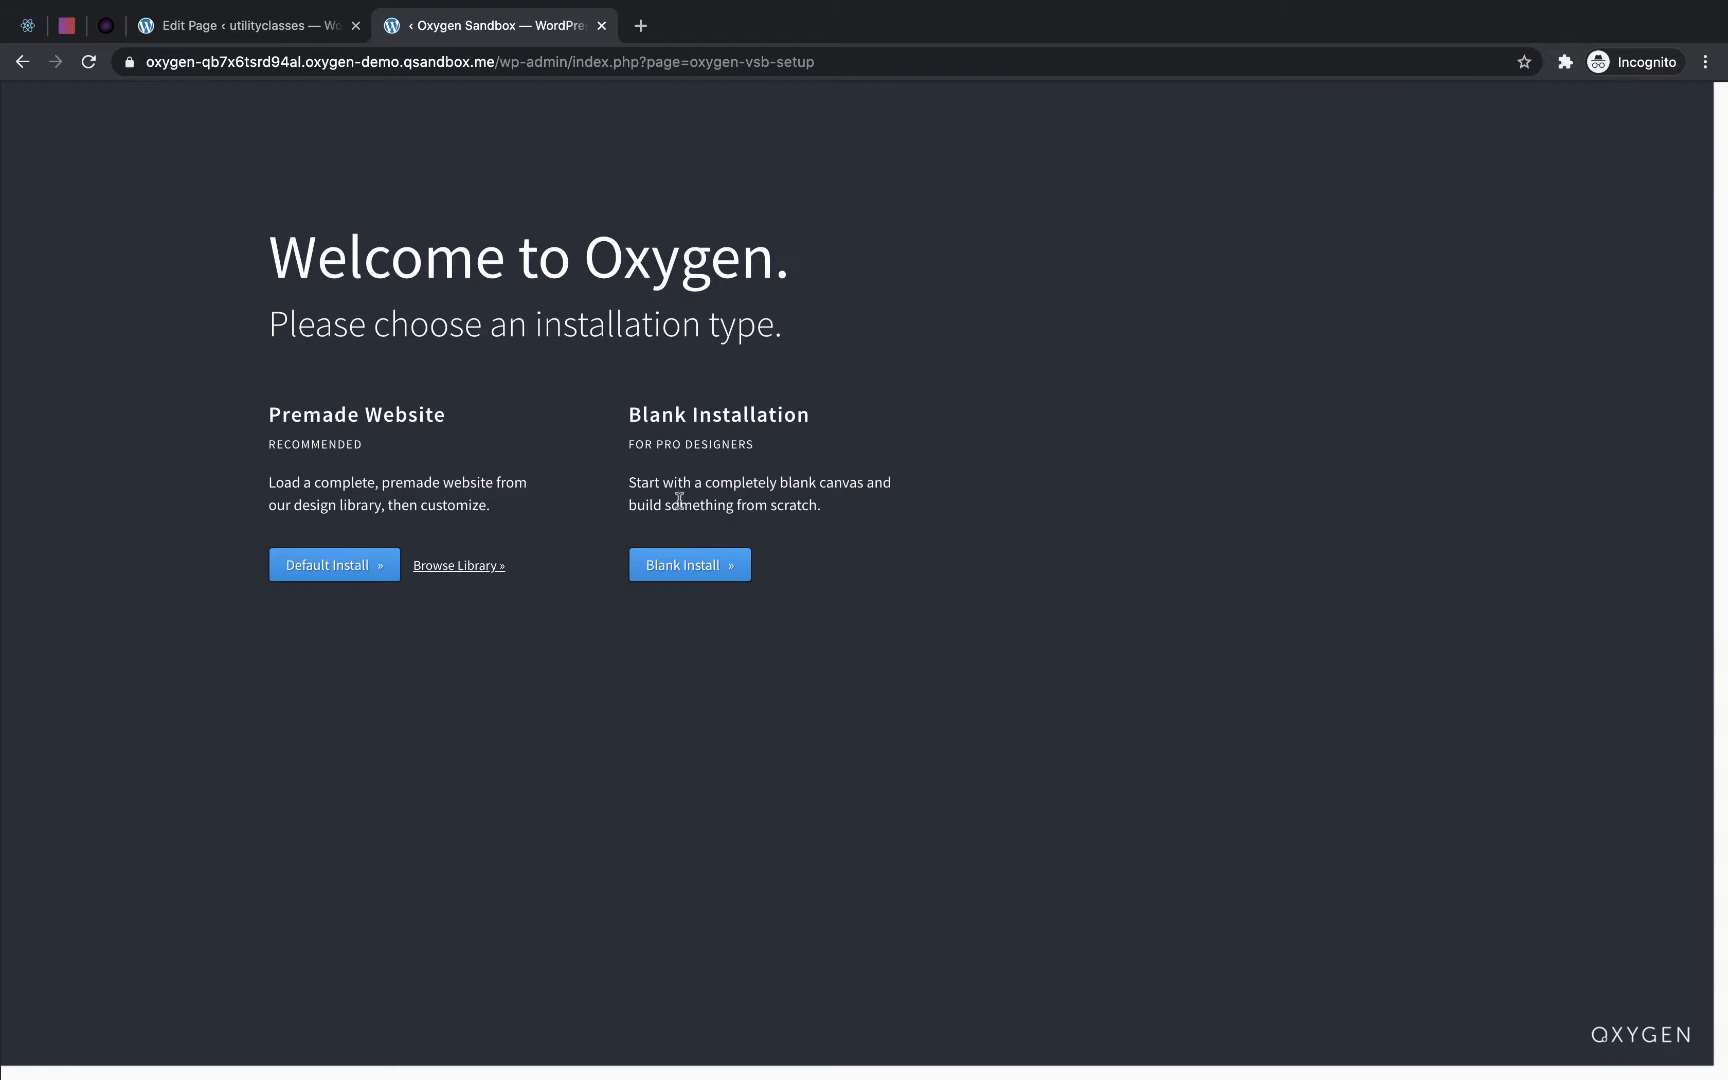
pyautogui.click(680, 558)
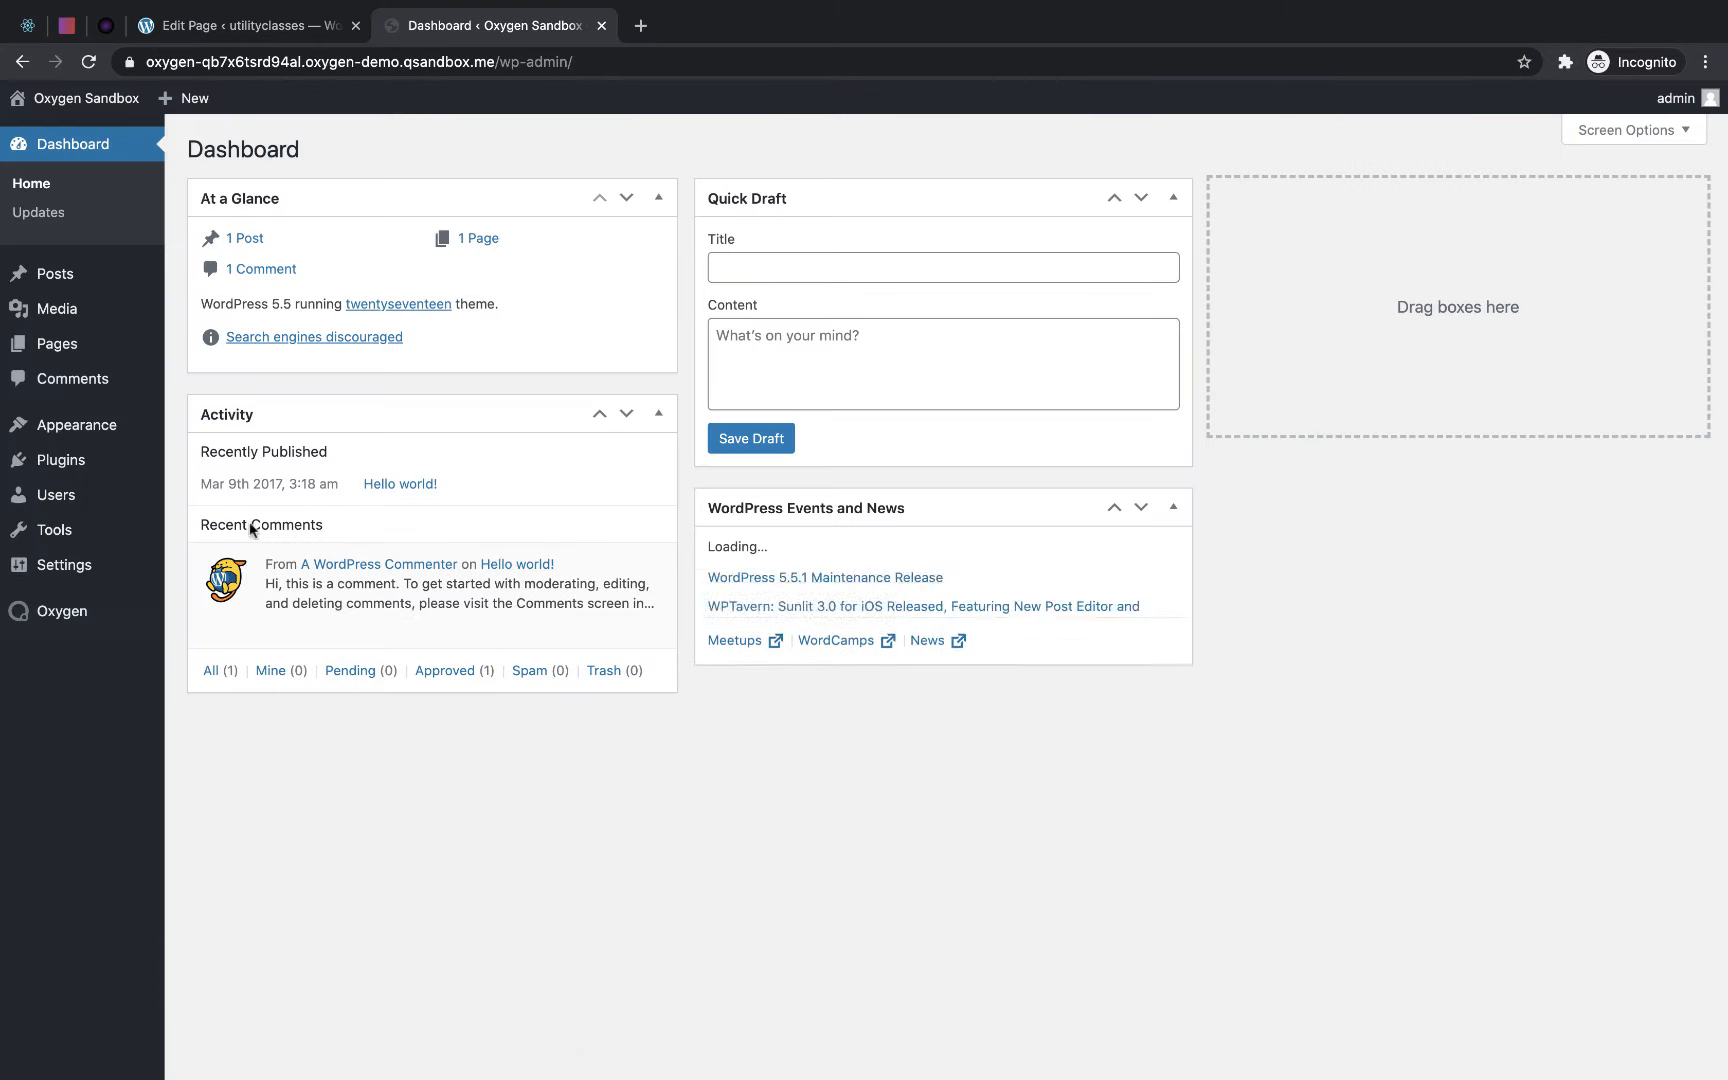
# - Enable 3rd Party Design Sets in the sandbox's Oxygen Library settings and save the change
pyautogui.moveTo(72, 607)
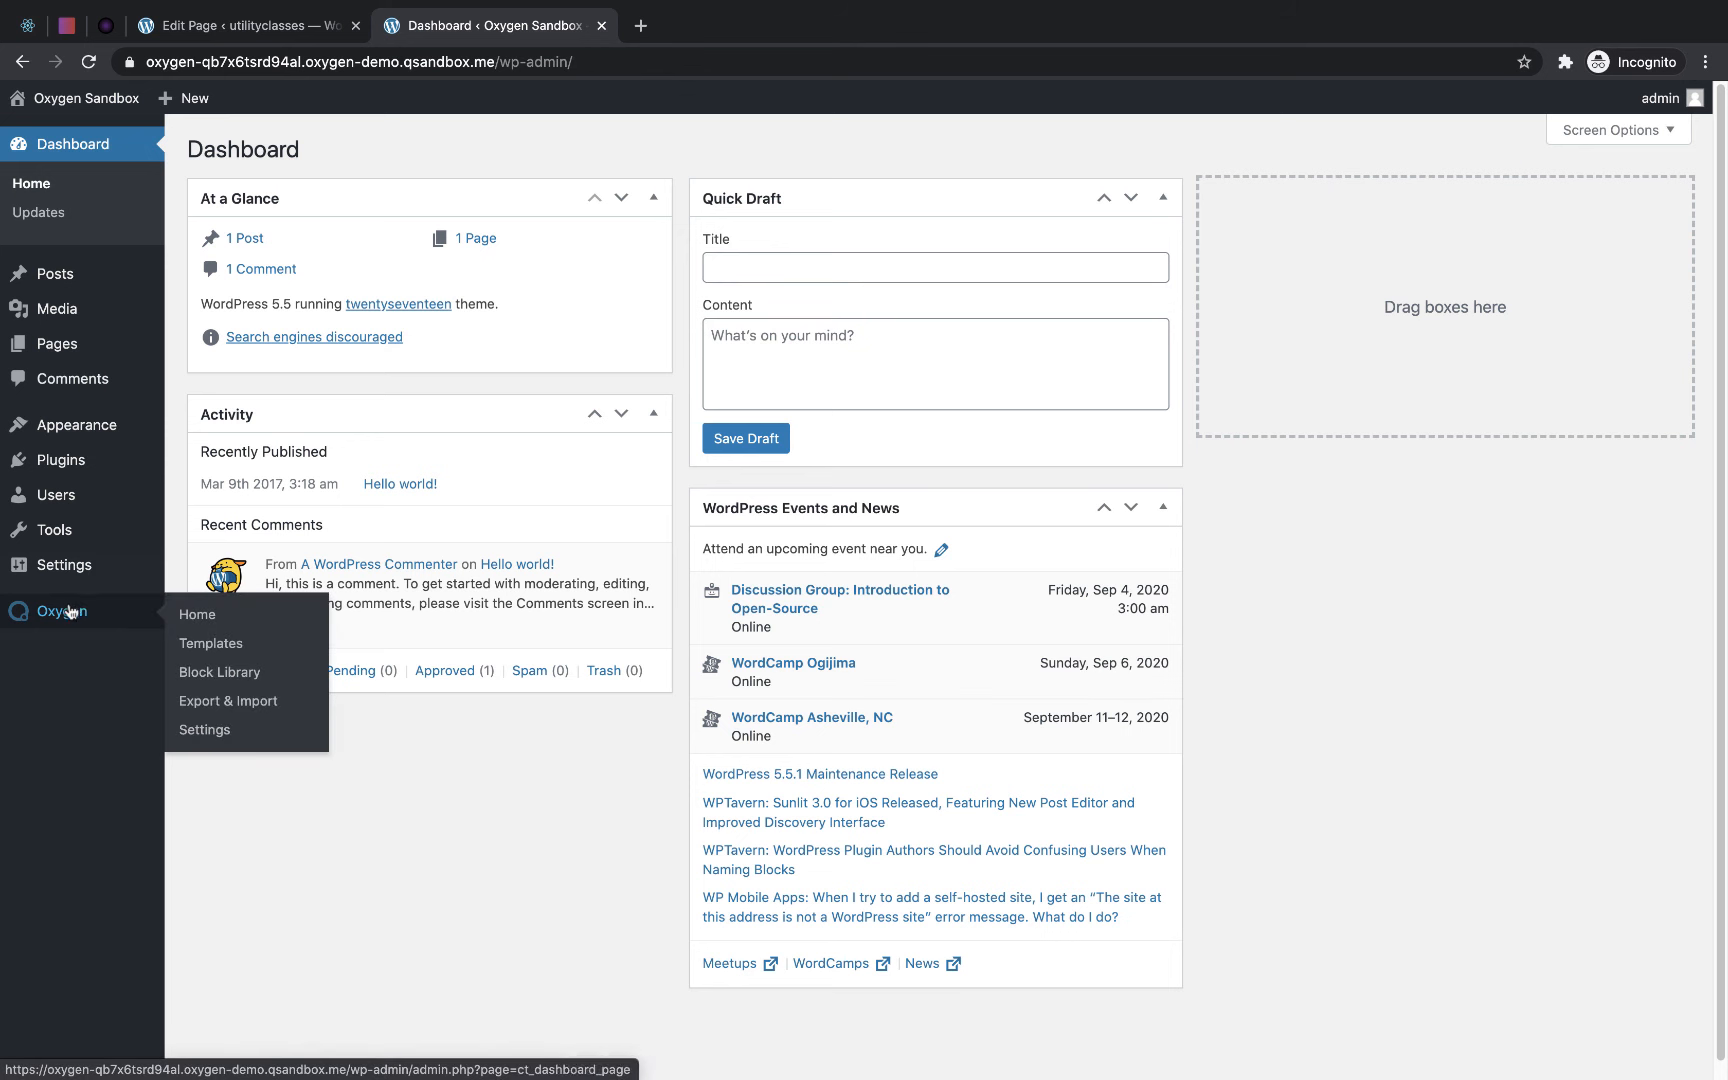
pyautogui.click(204, 731)
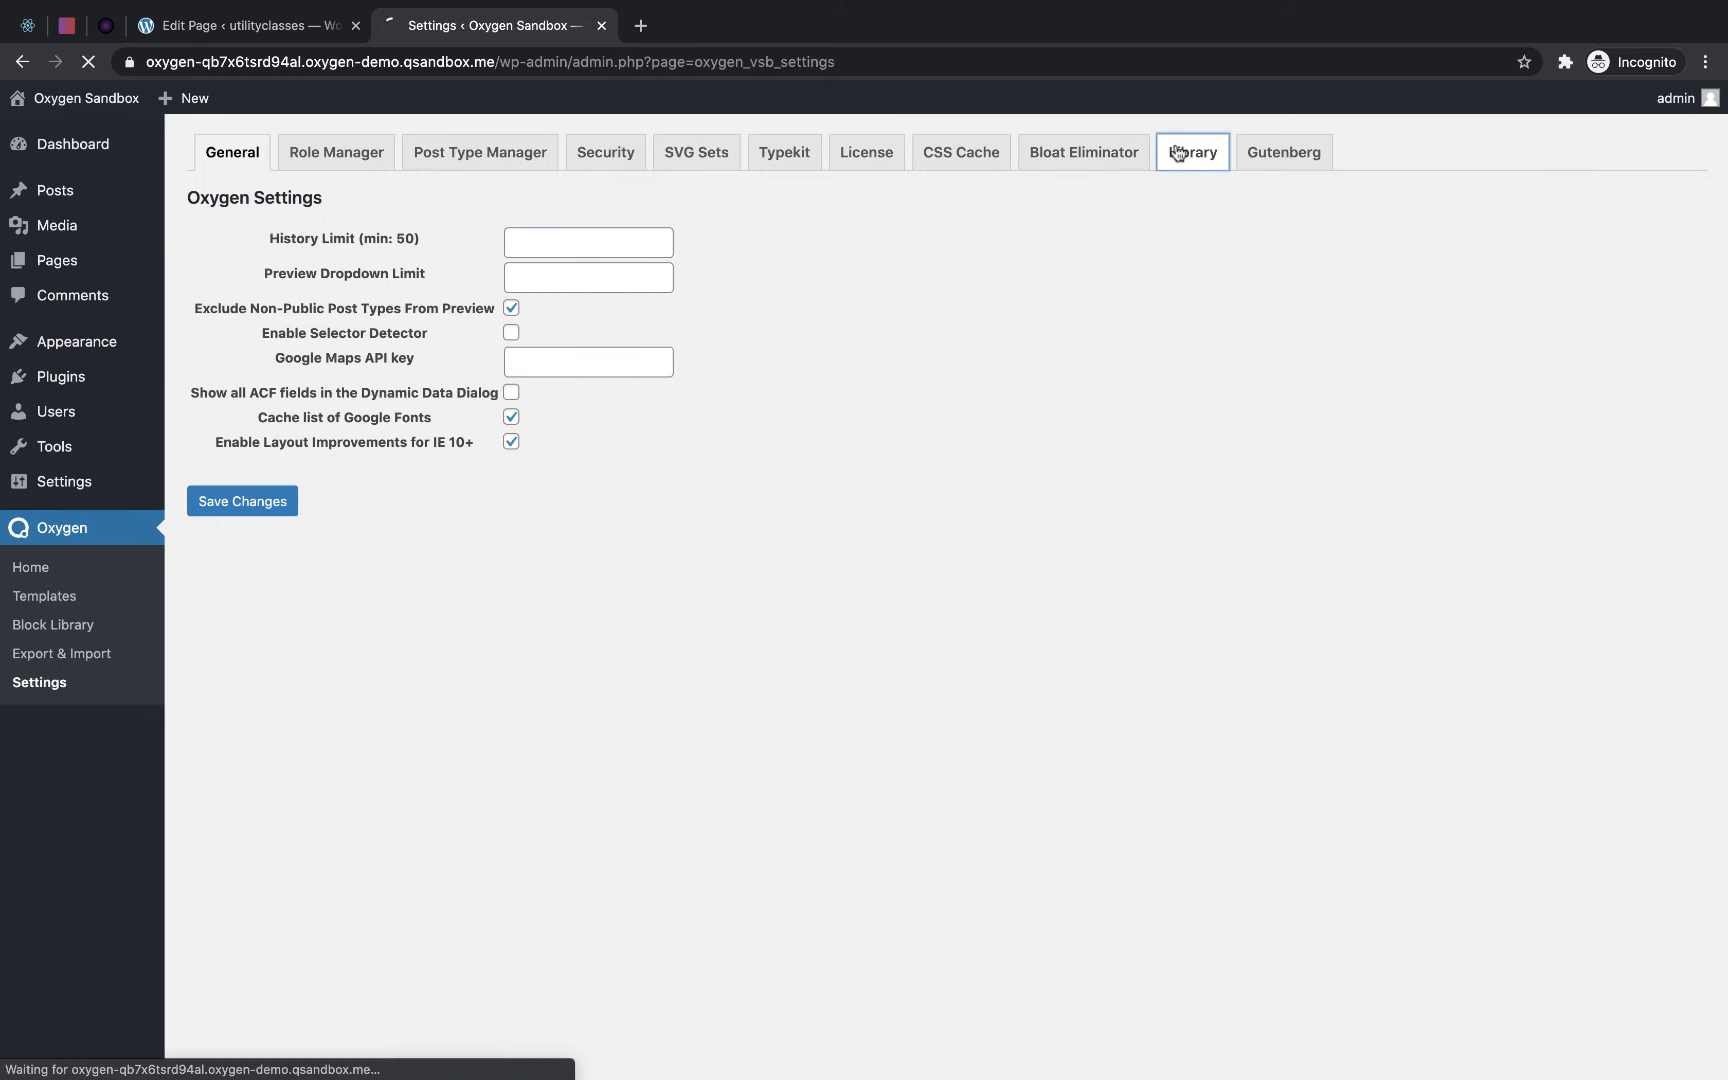
pyautogui.click(1180, 152)
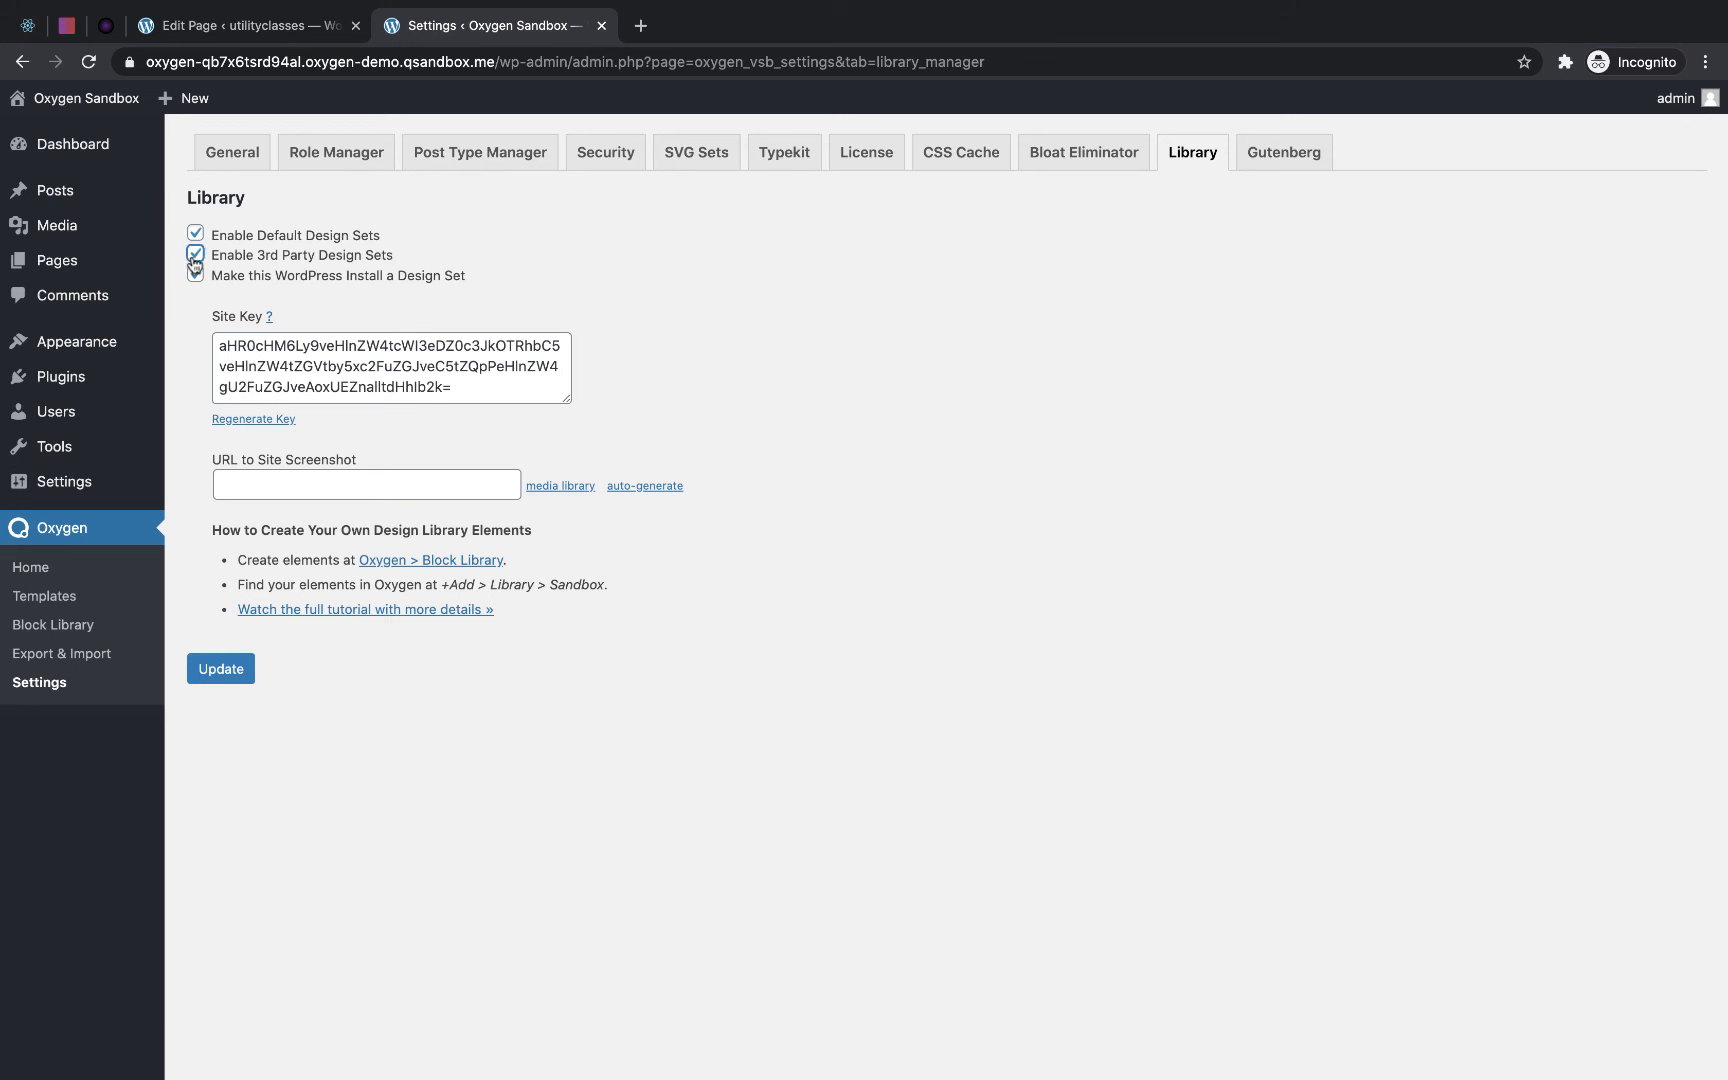
pyautogui.click(218, 672)
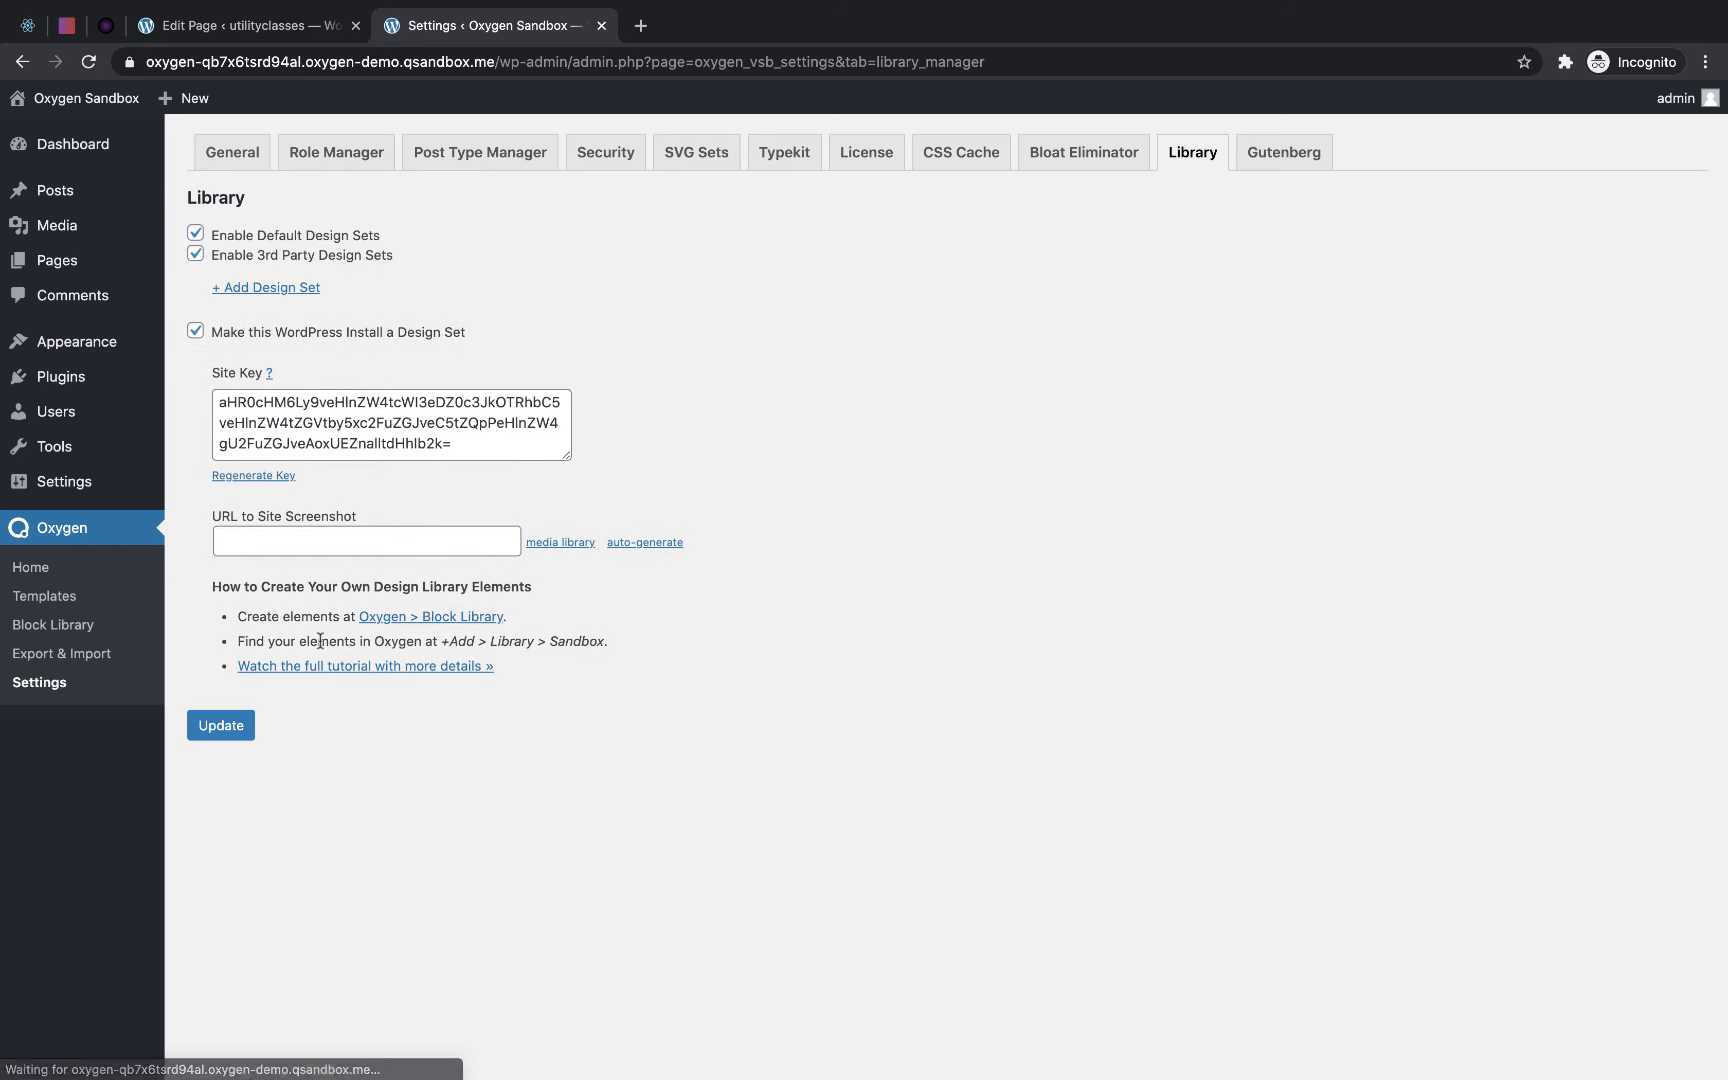
# - Add a design set source site in the sandbox, pasting the site key copied from the notes
pyautogui.click(300, 289)
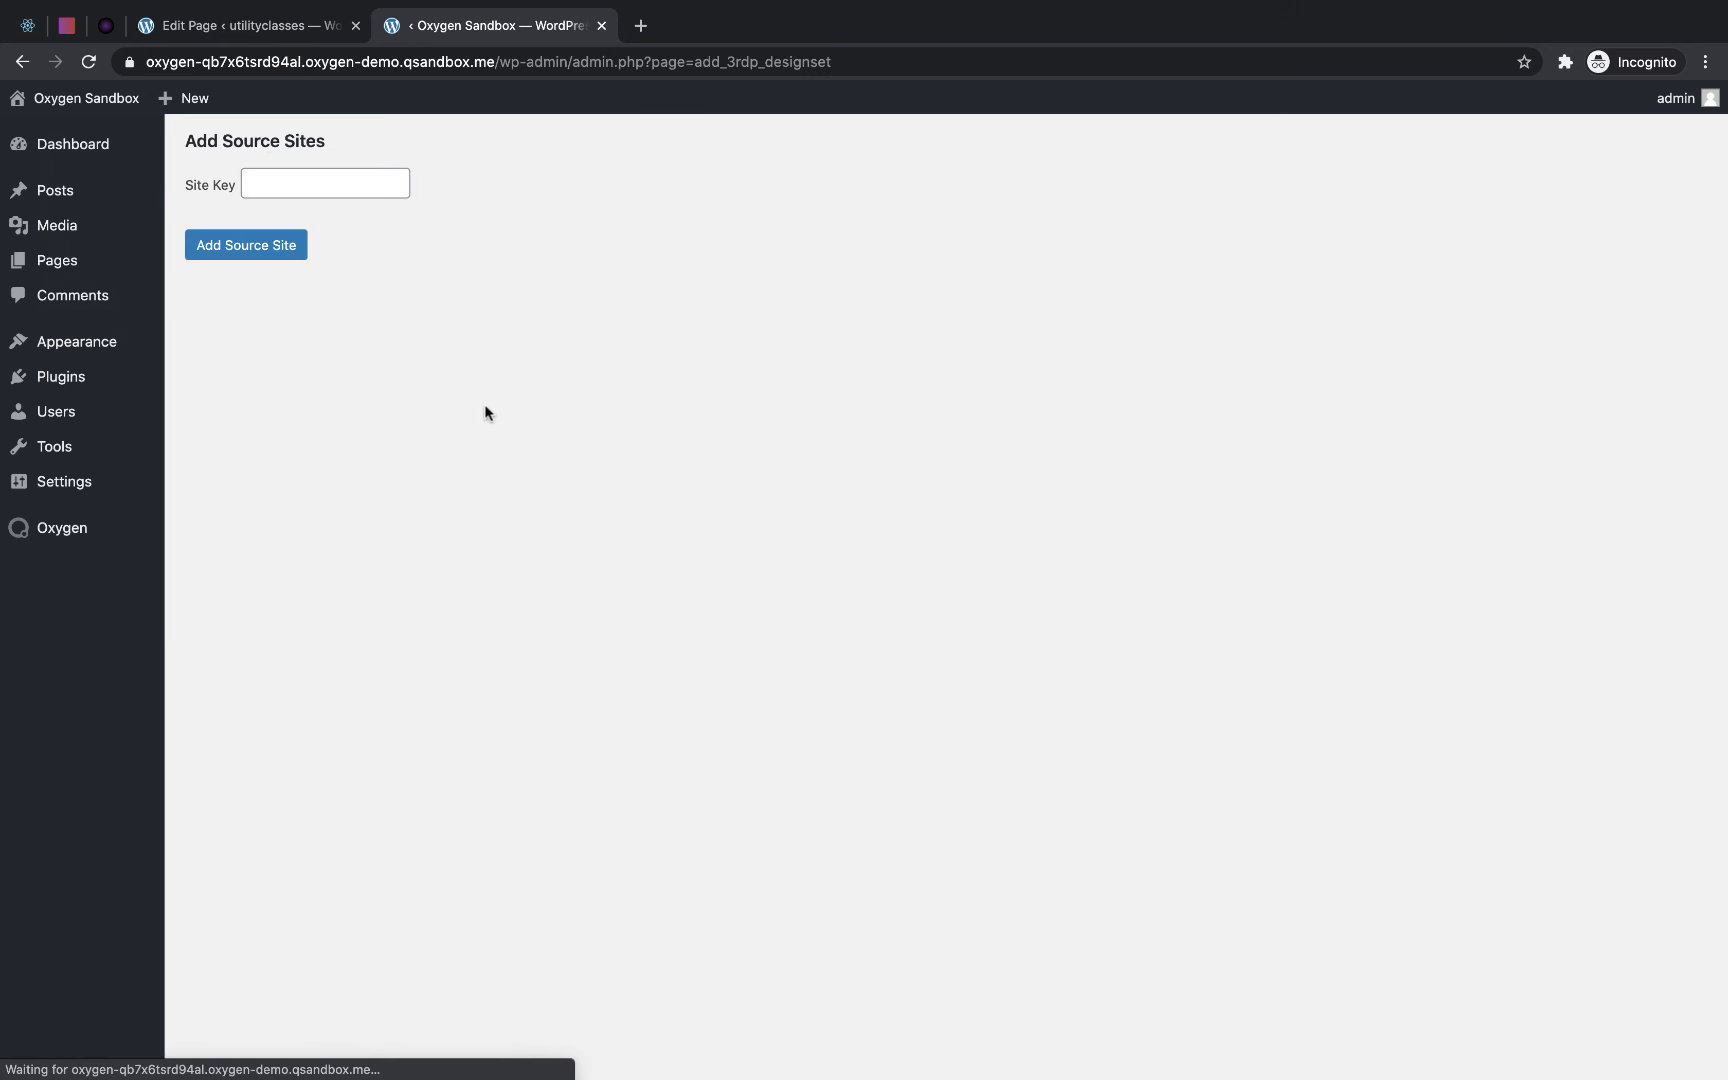
pyautogui.click(1203, 11)
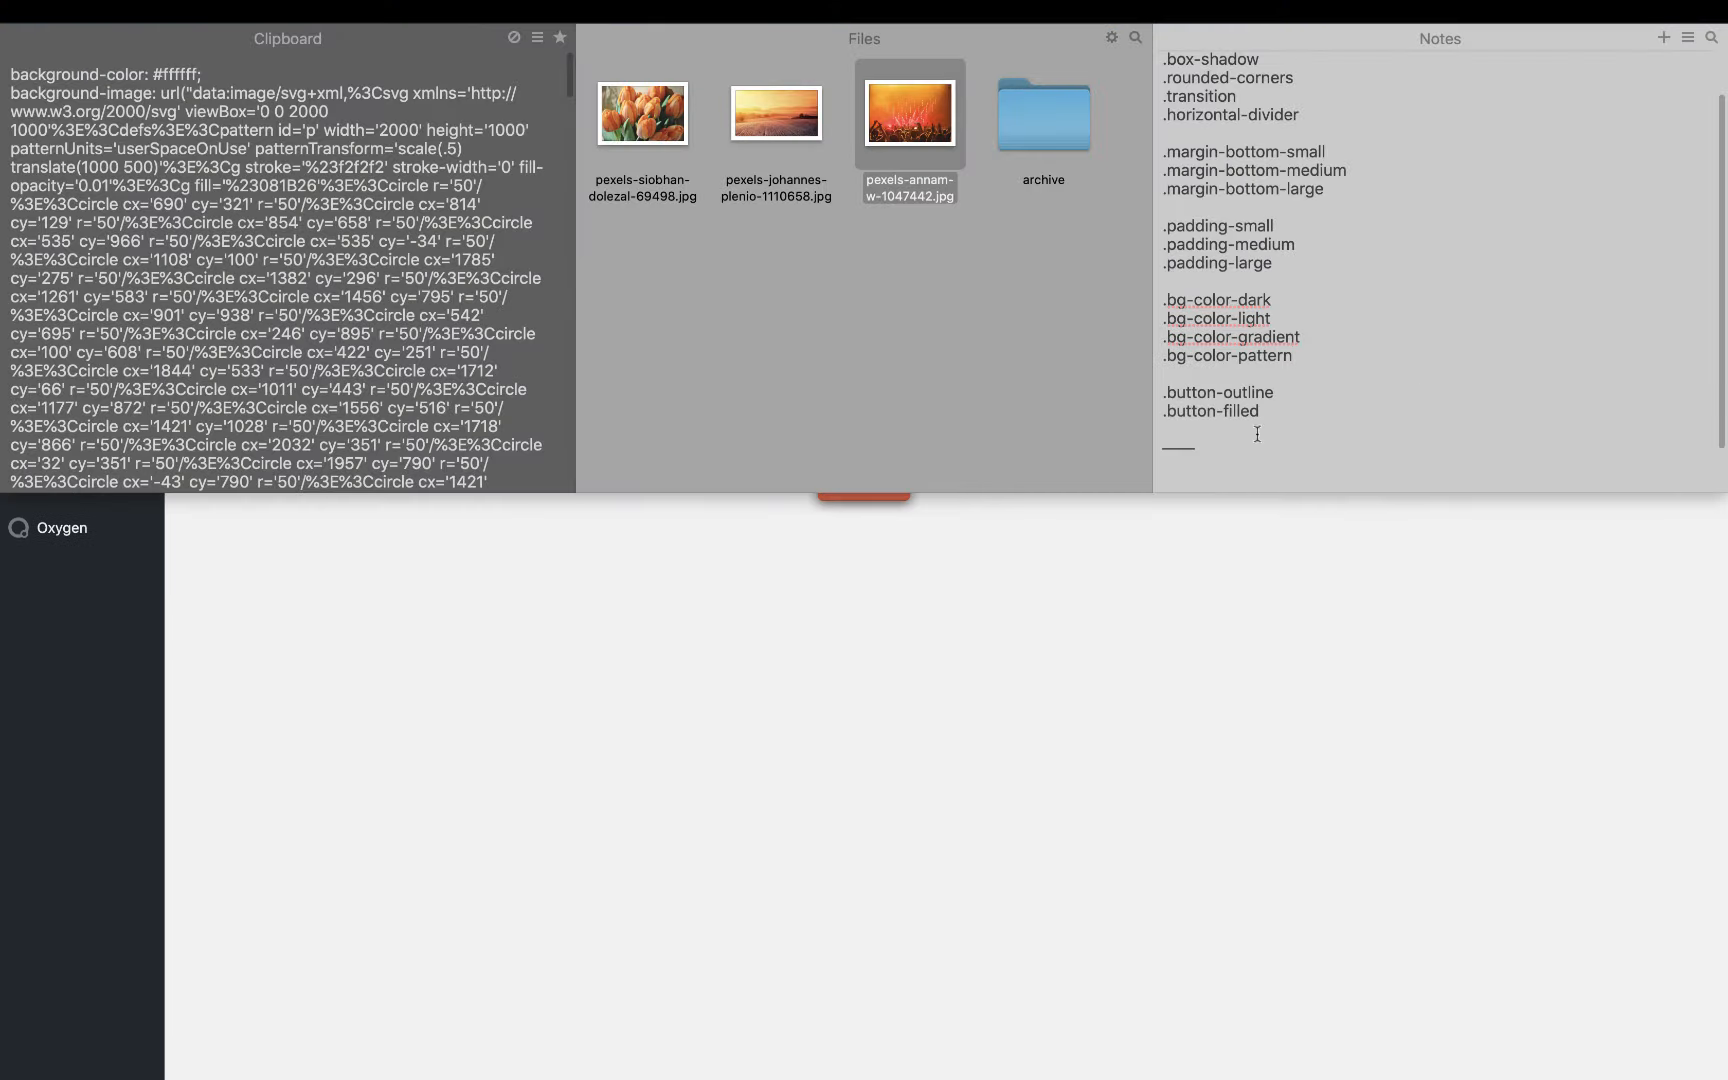
pyautogui.scroll(-2, 1404, 420)
pyautogui.moveTo(1596, 473); pyautogui.dragTo(1148, 455)
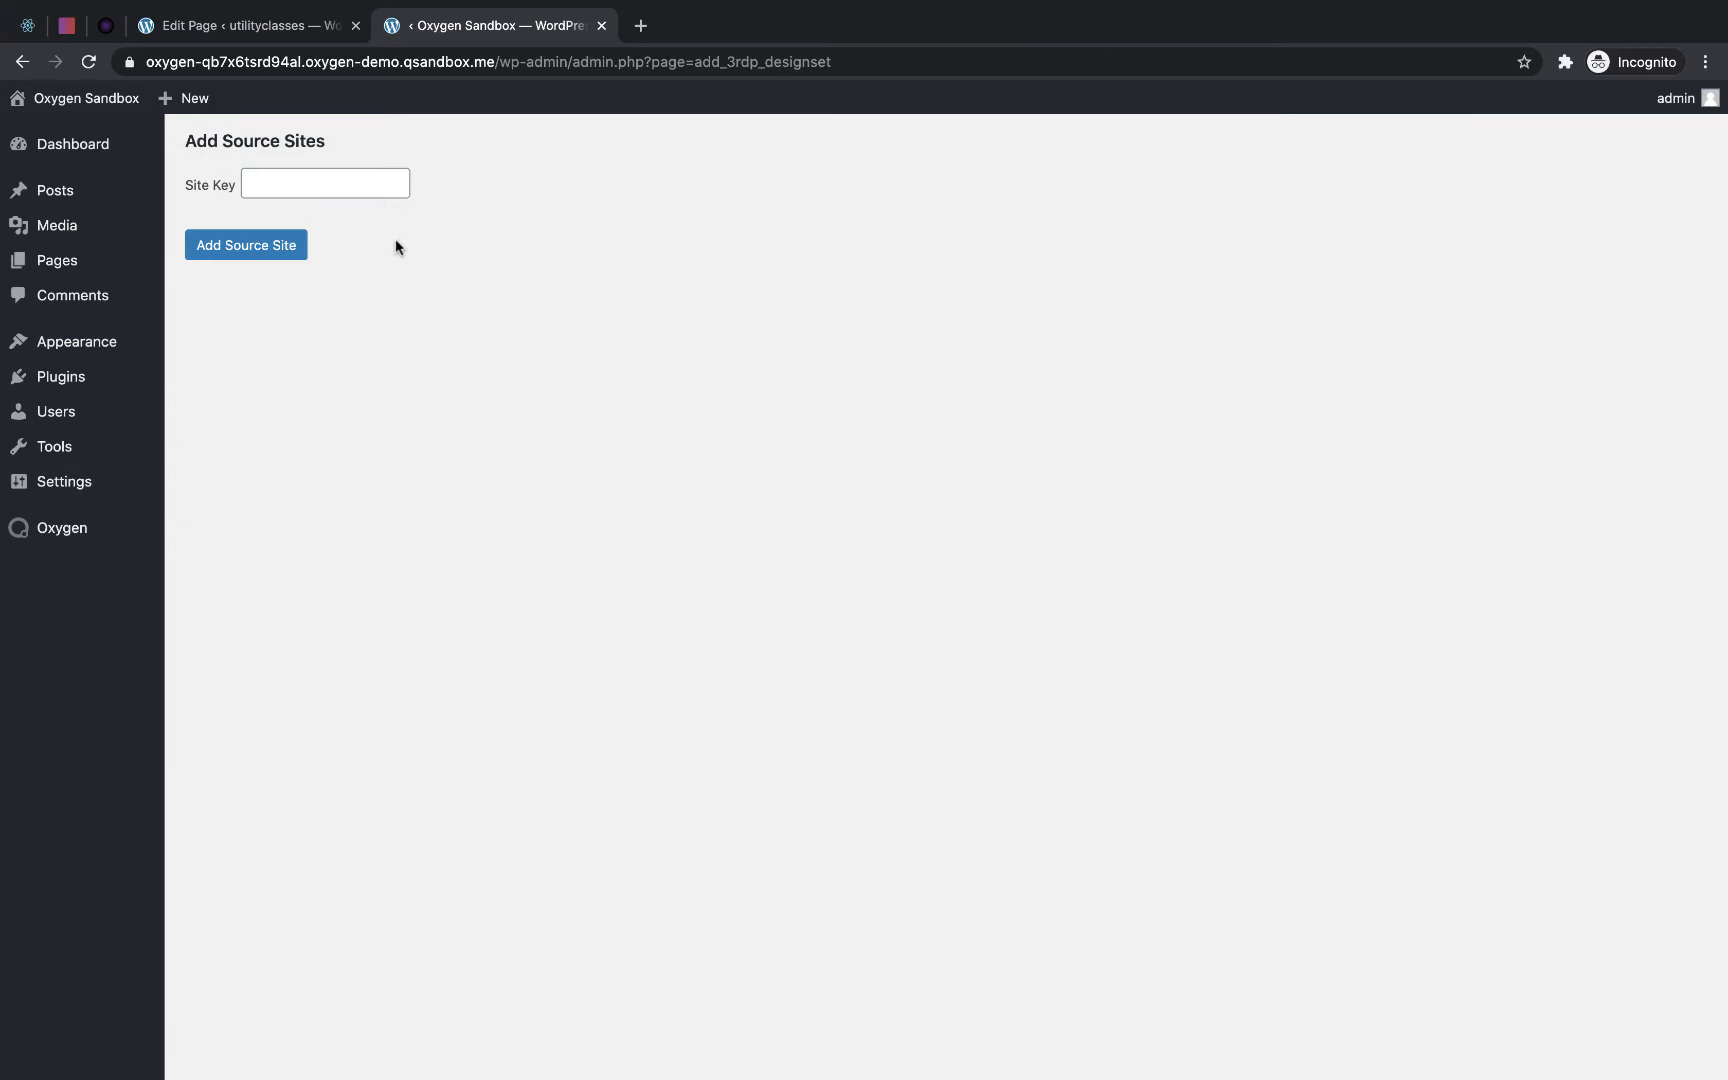
pyautogui.click(333, 188)
pyautogui.press('super+v')
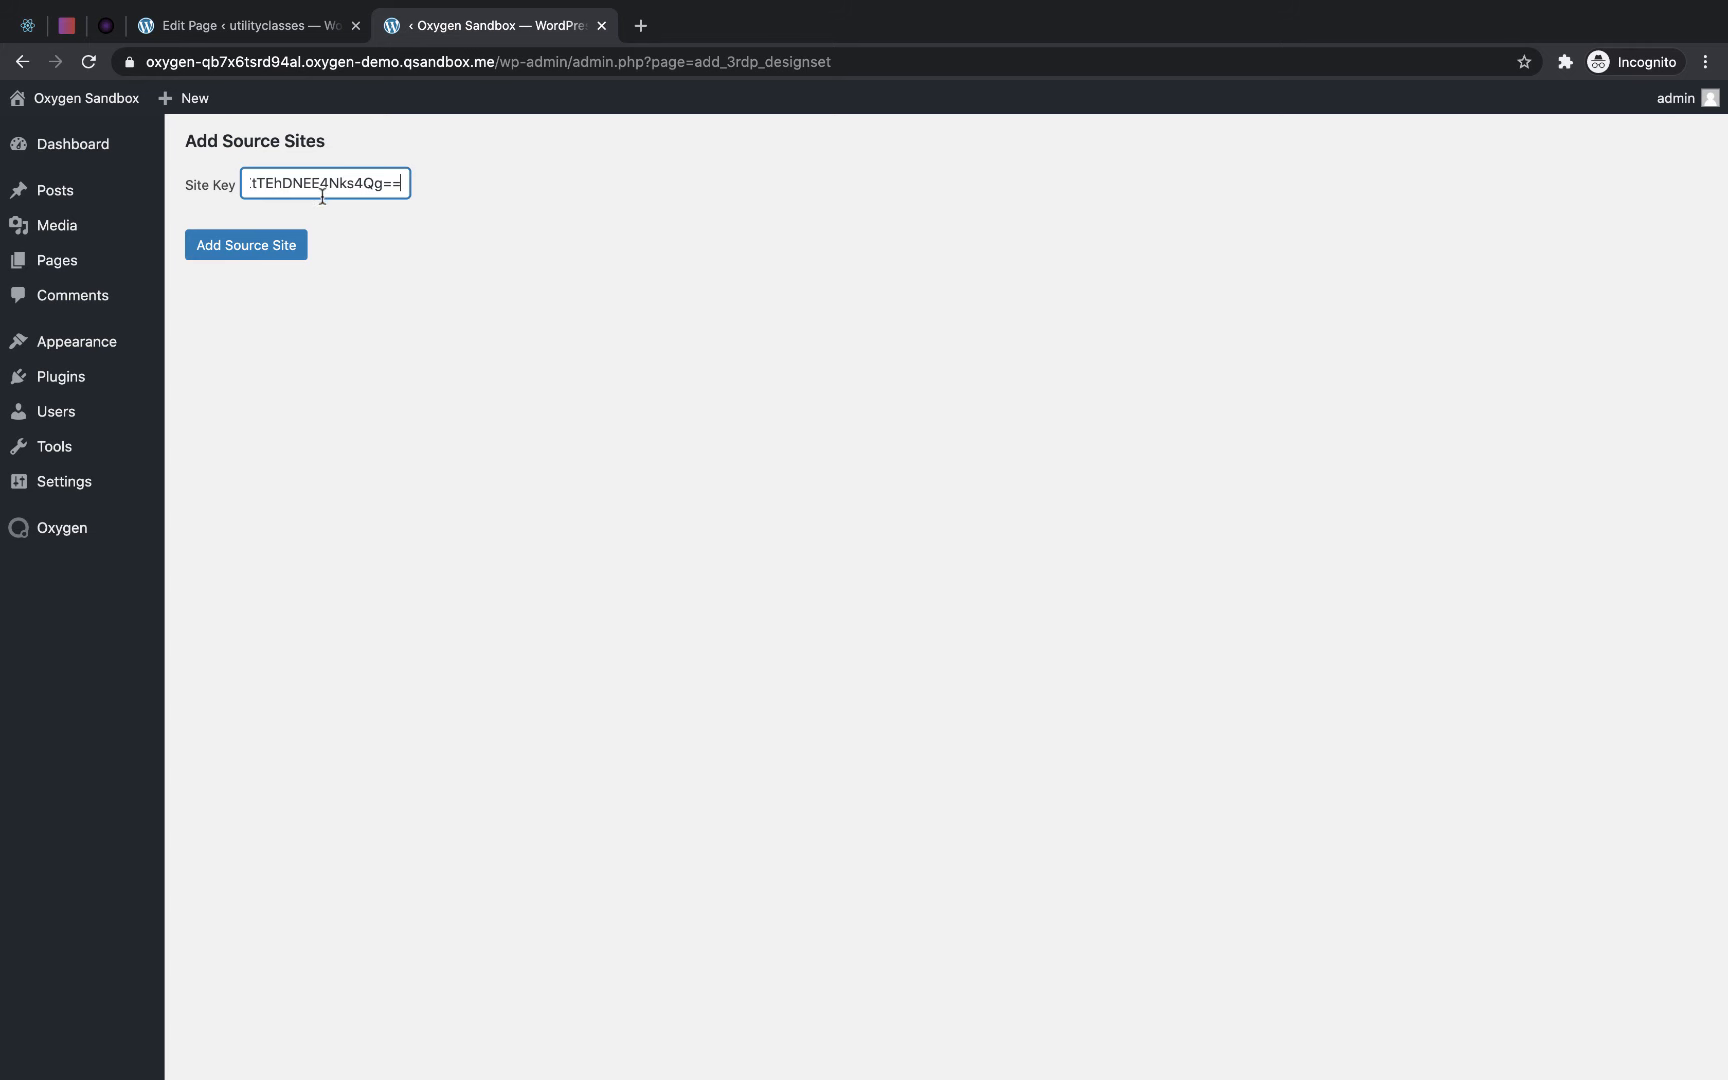
pyautogui.click(249, 257)
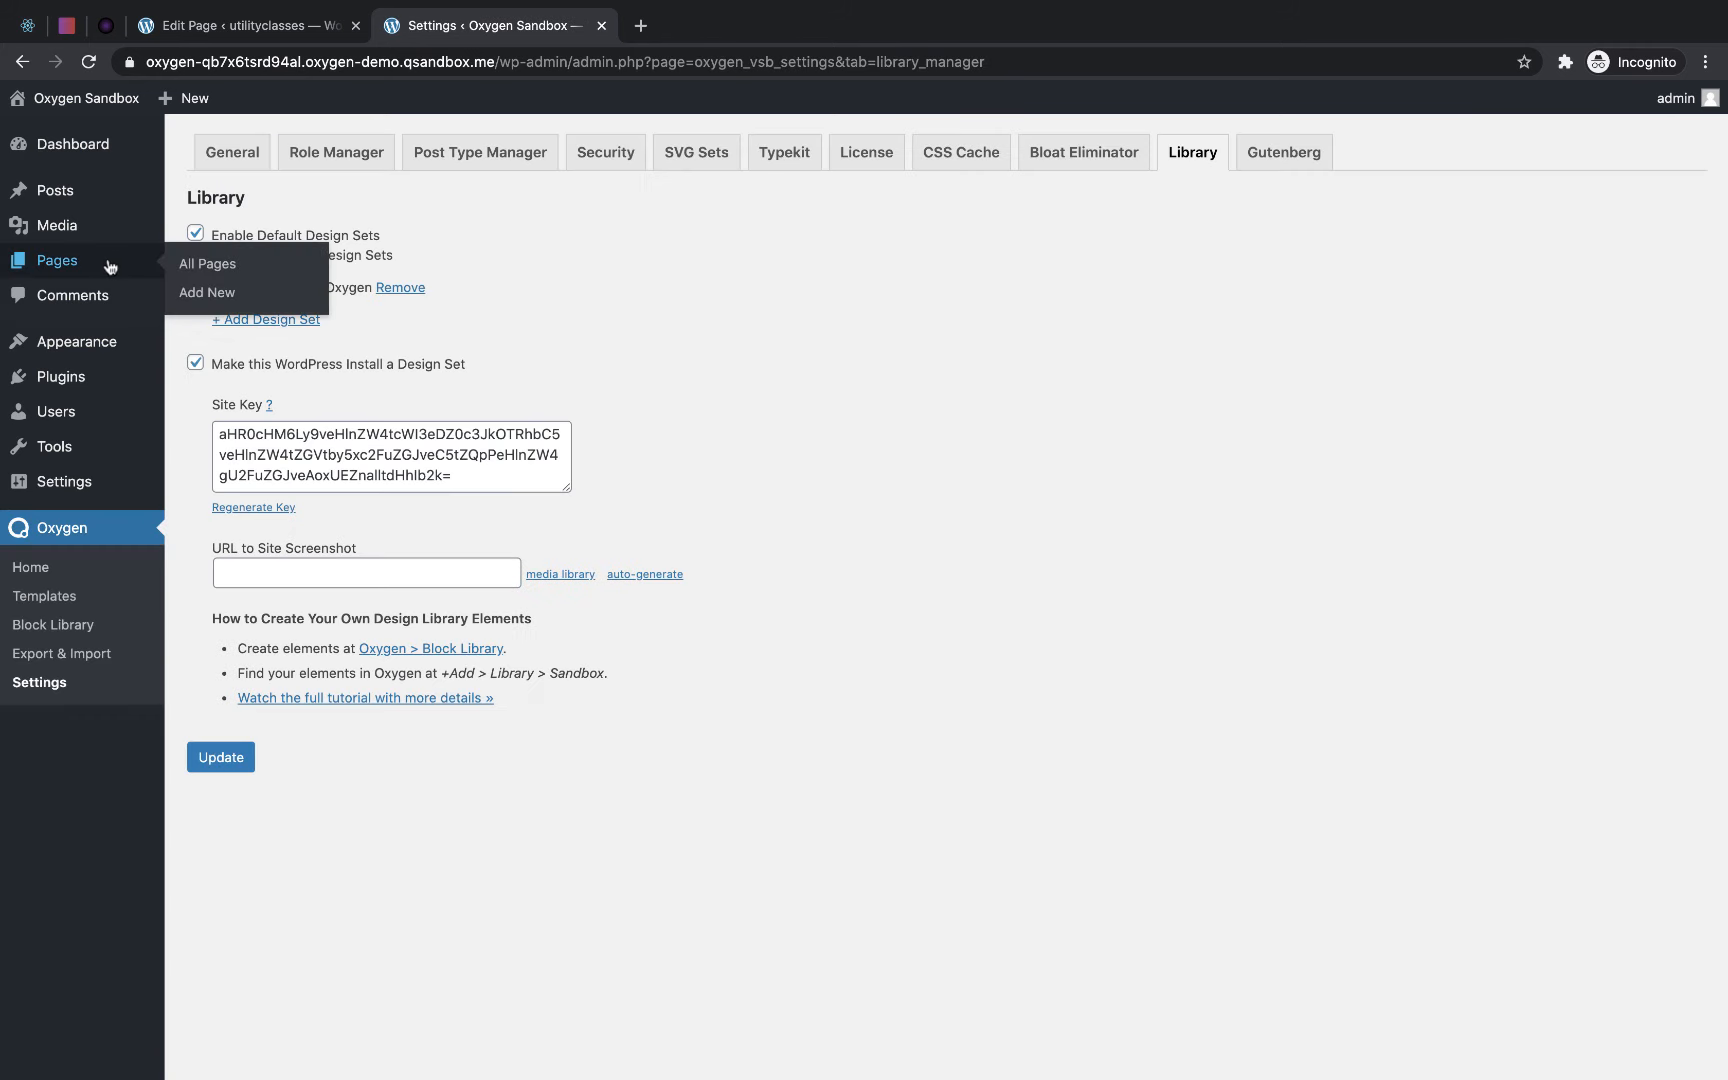
# - Open the sandbox's Sample Page in the Oxygen visual editor
pyautogui.click(105, 263)
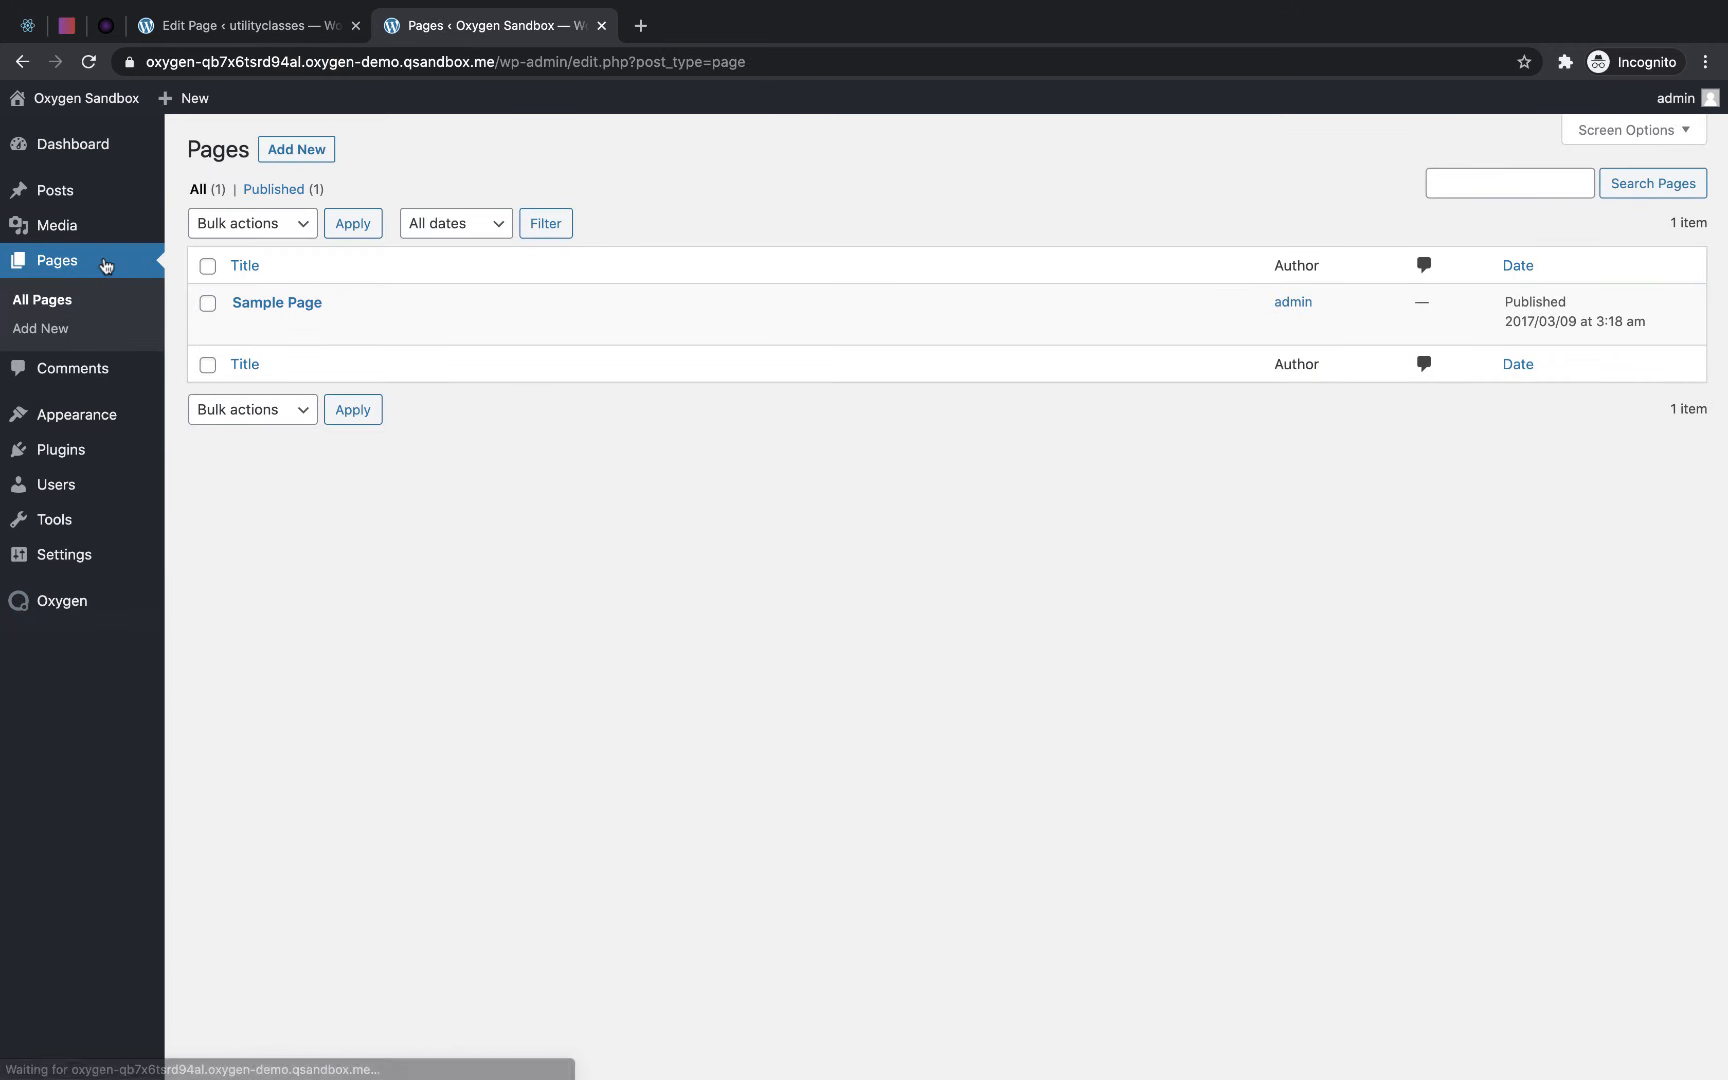
pyautogui.click(471, 327)
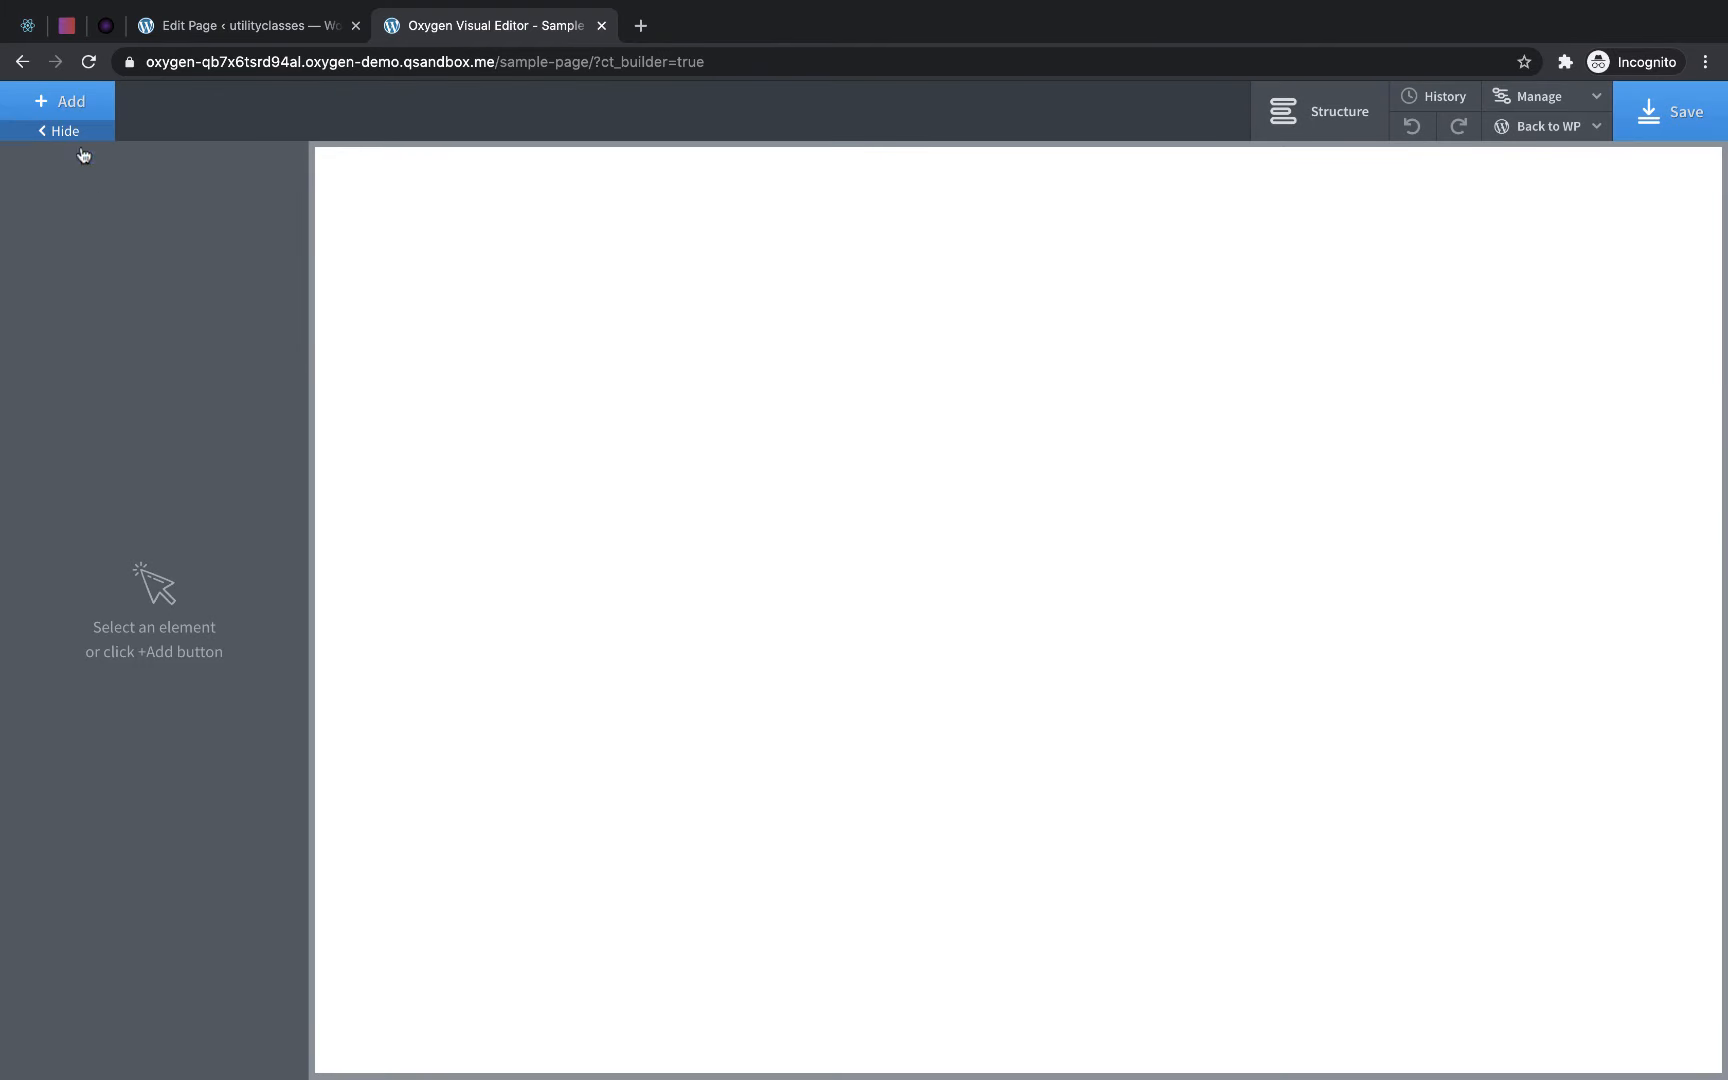
# - Insert the page from the Utility Classes for Oxygen design set in the library into the Sample Page and save
pyautogui.click(67, 112)
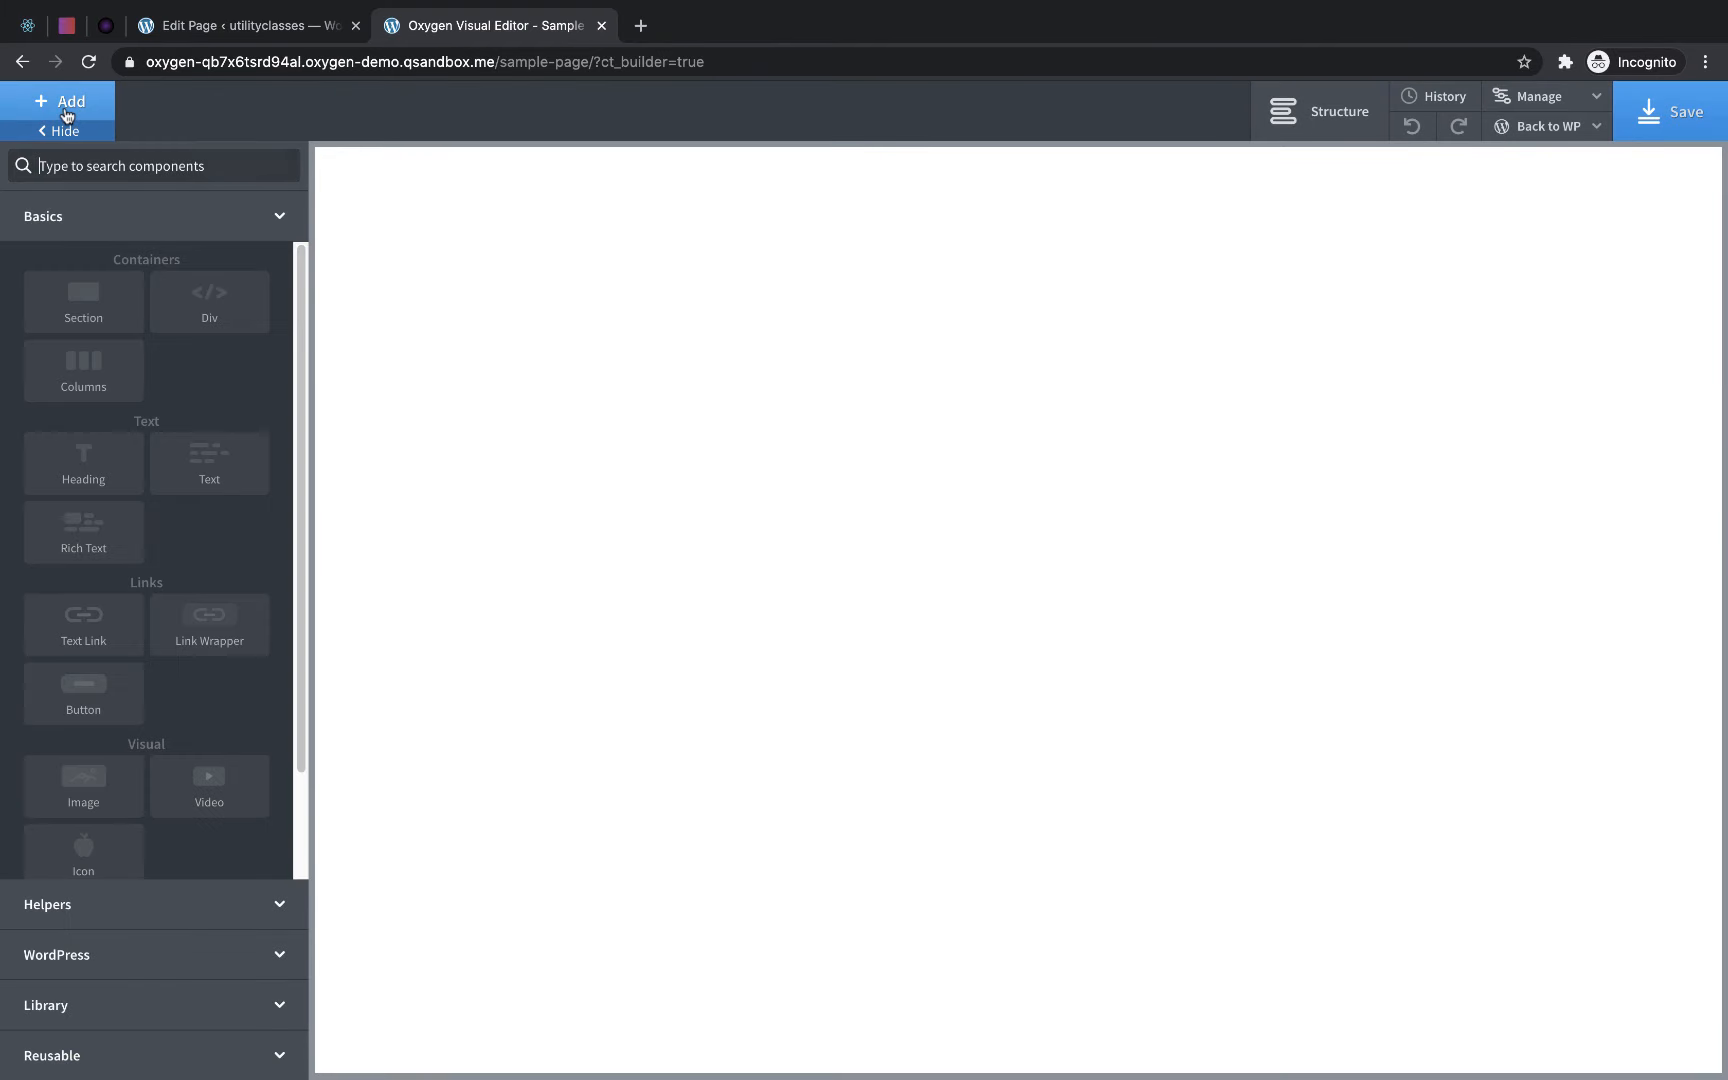
pyautogui.click(80, 1012)
pyautogui.click(215, 452)
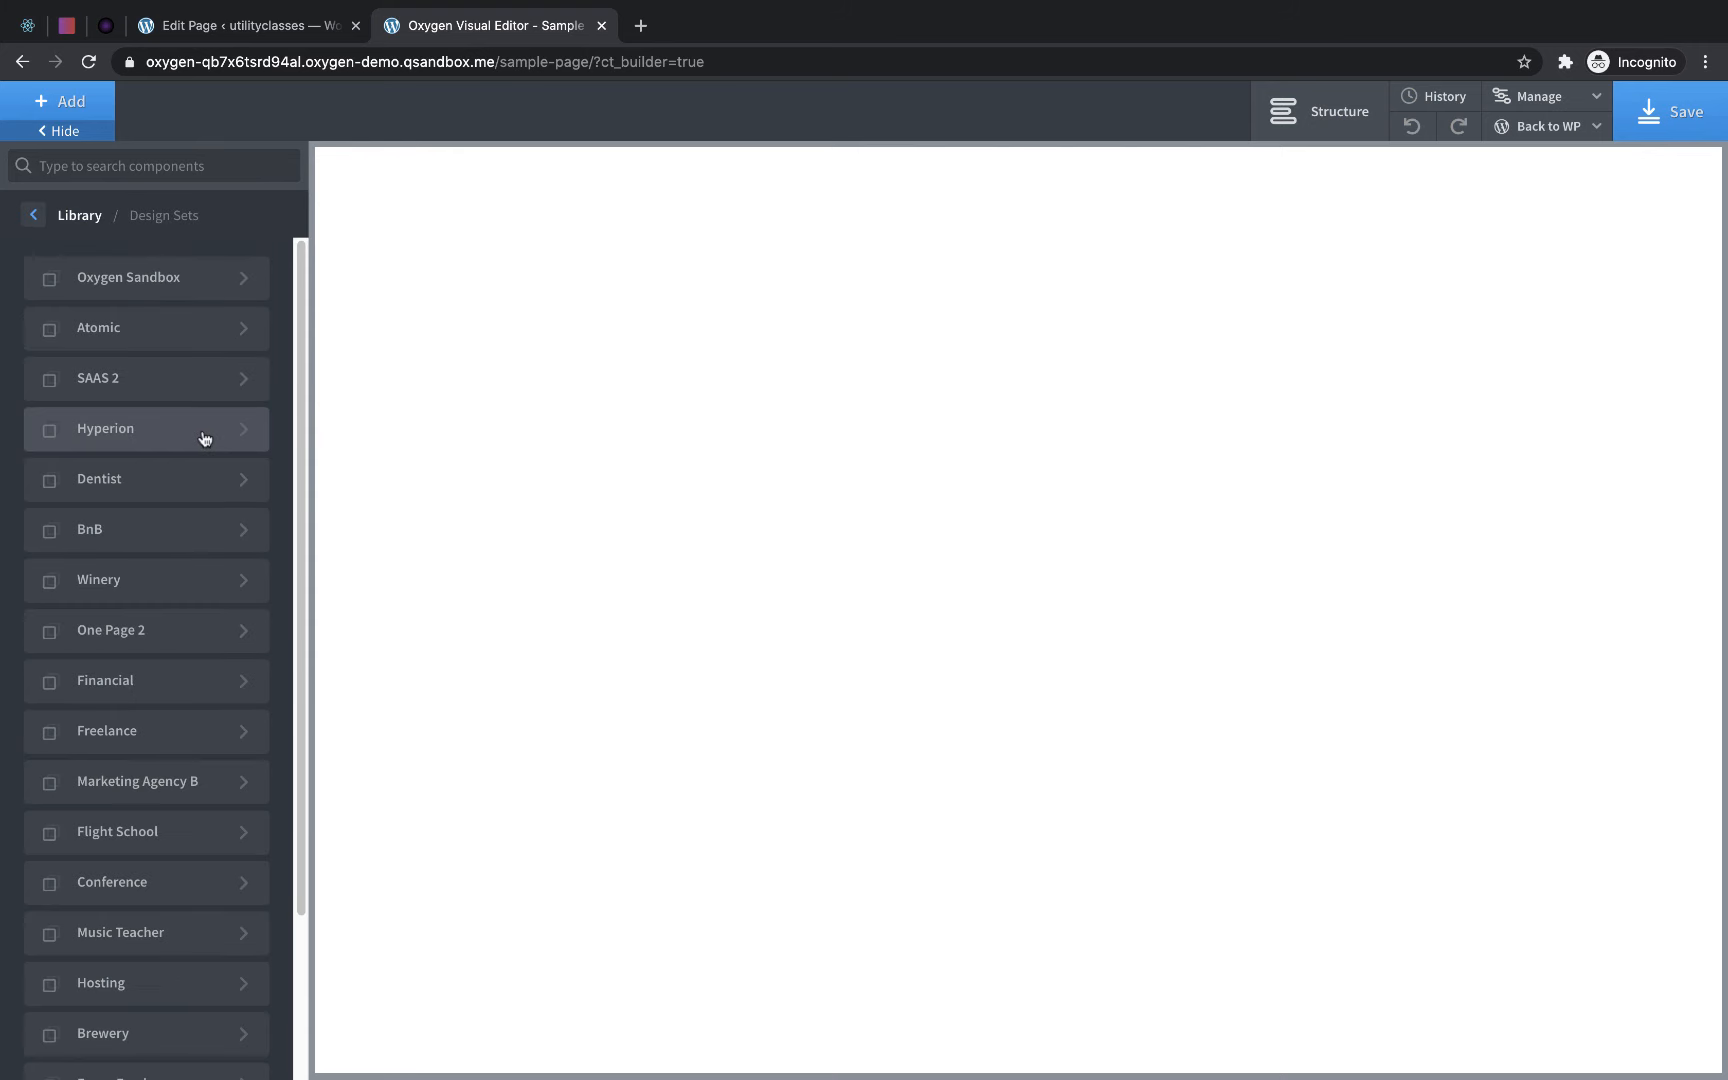
pyautogui.scroll(-3, 205, 438)
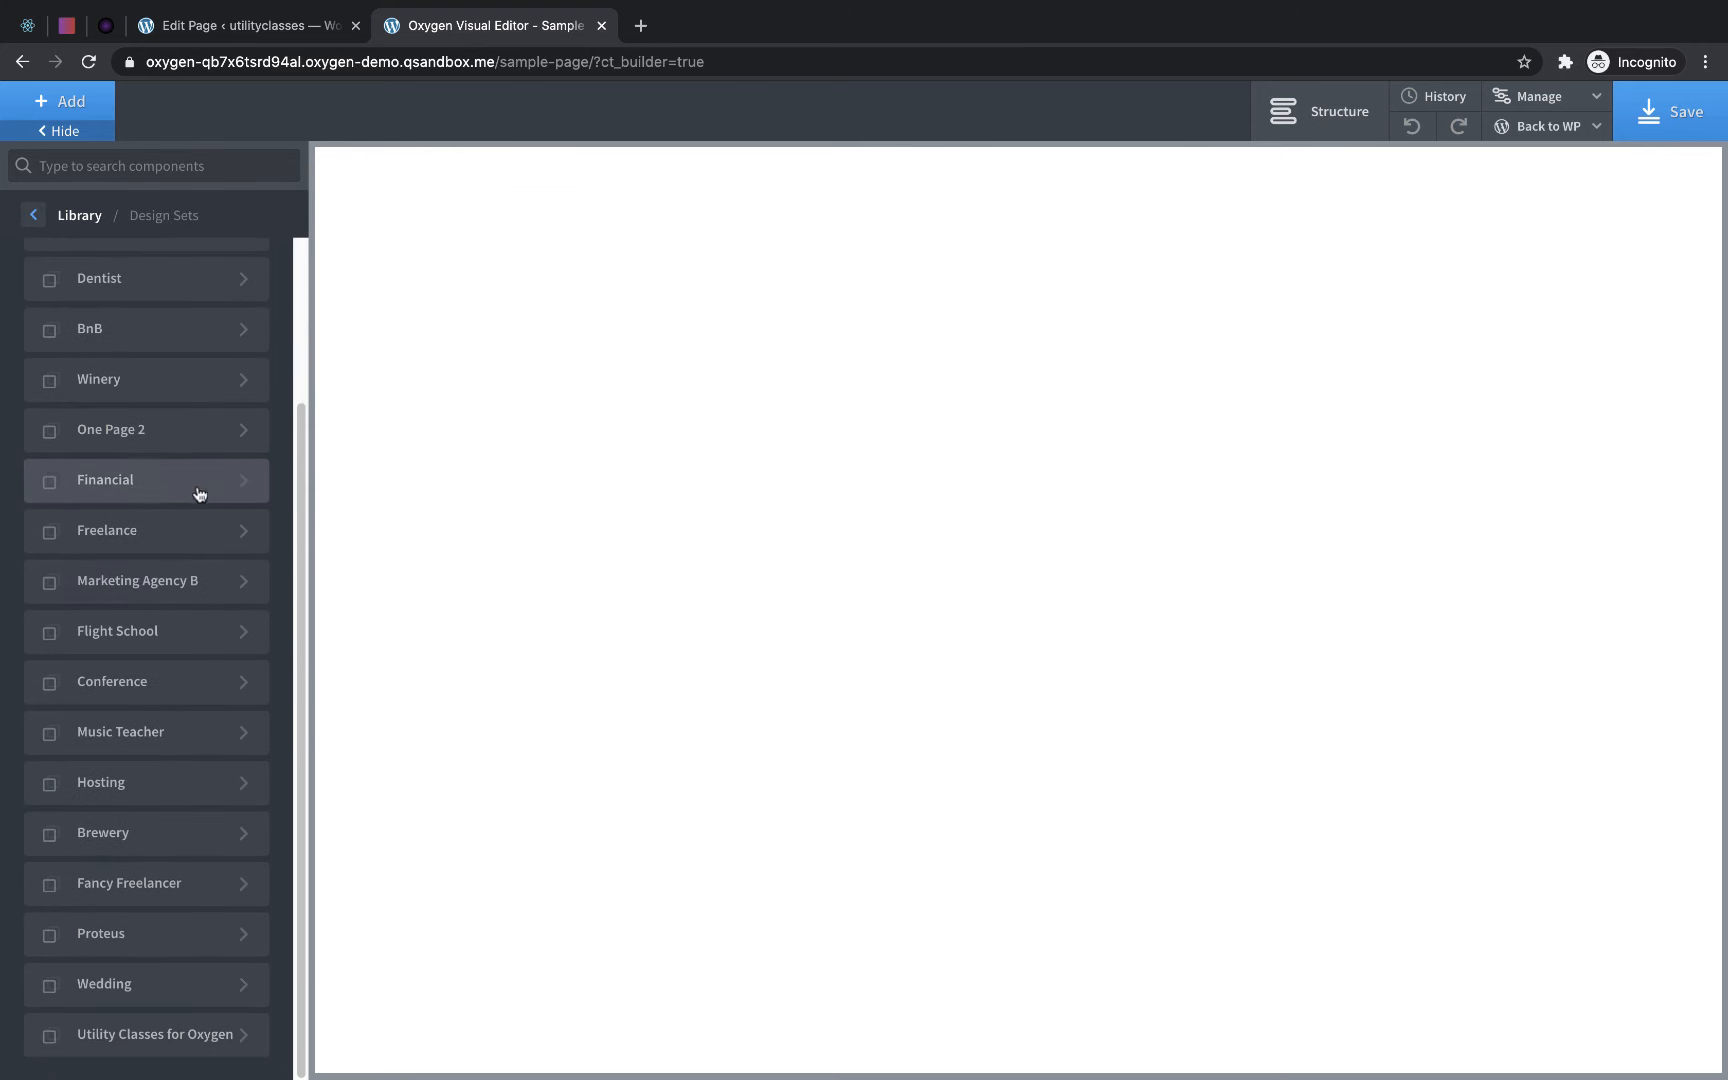
pyautogui.click(165, 1041)
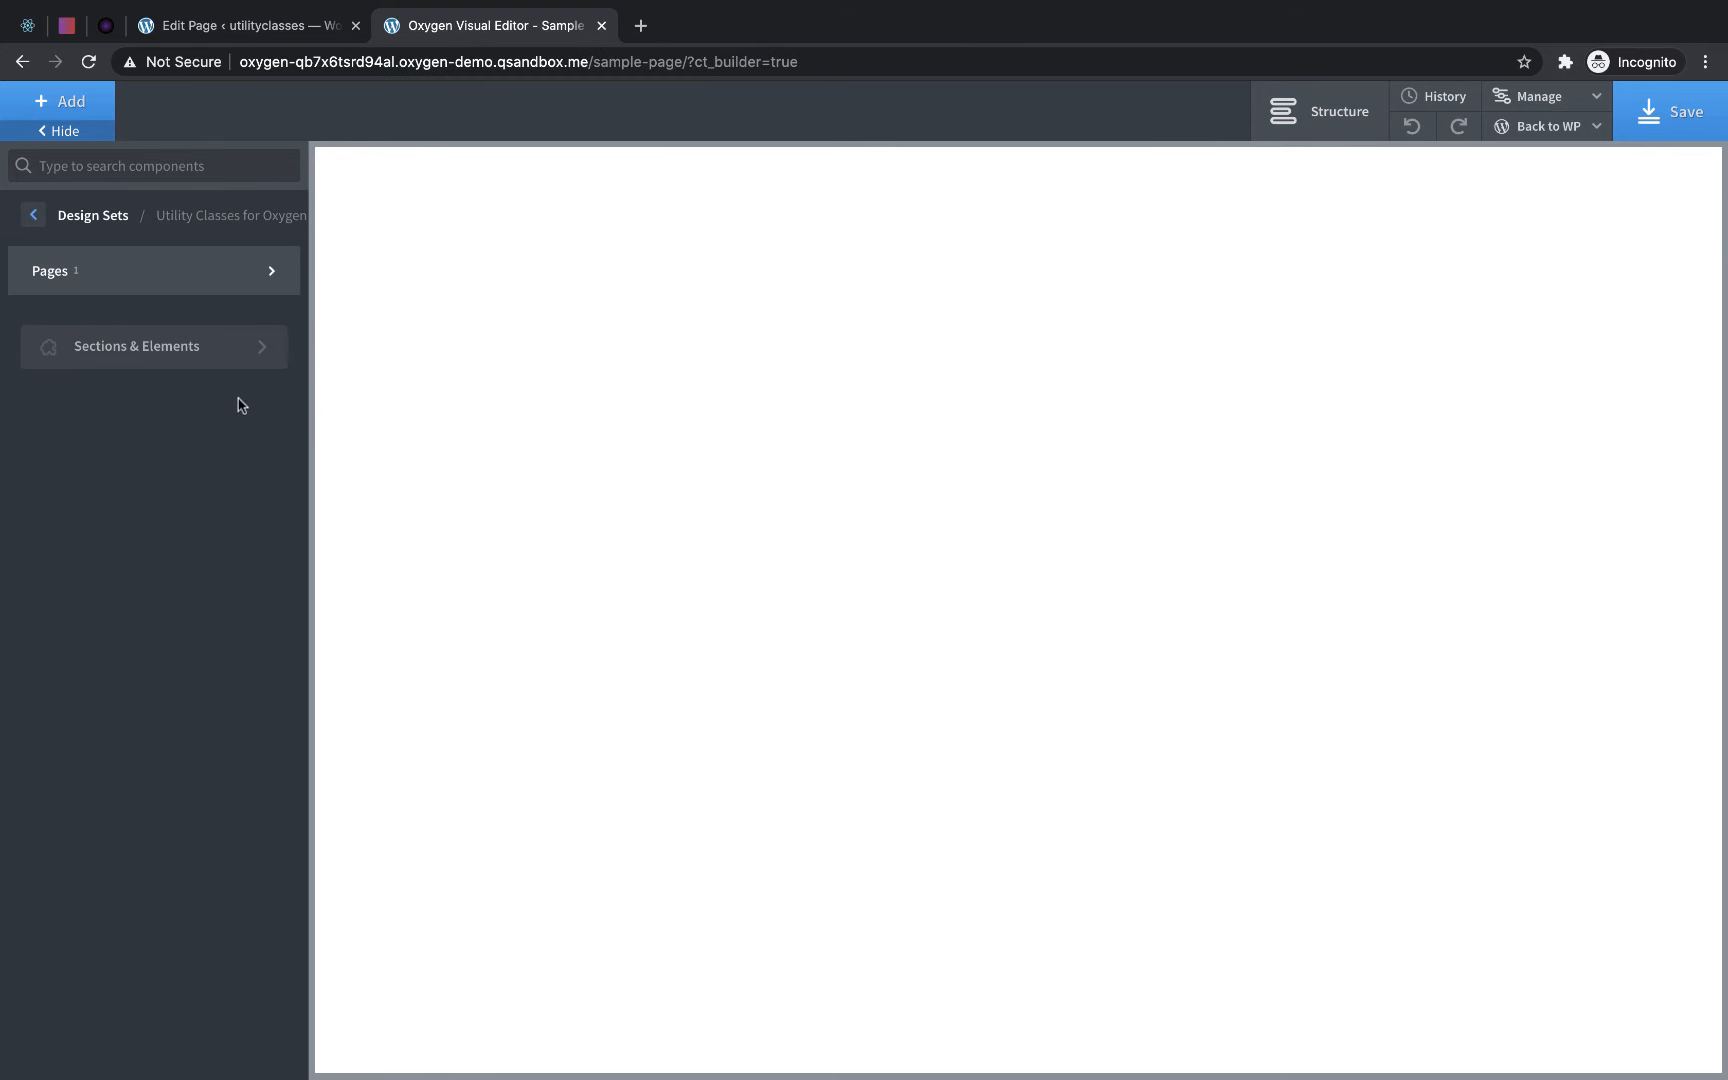
pyautogui.click(212, 270)
pyautogui.click(444, 193)
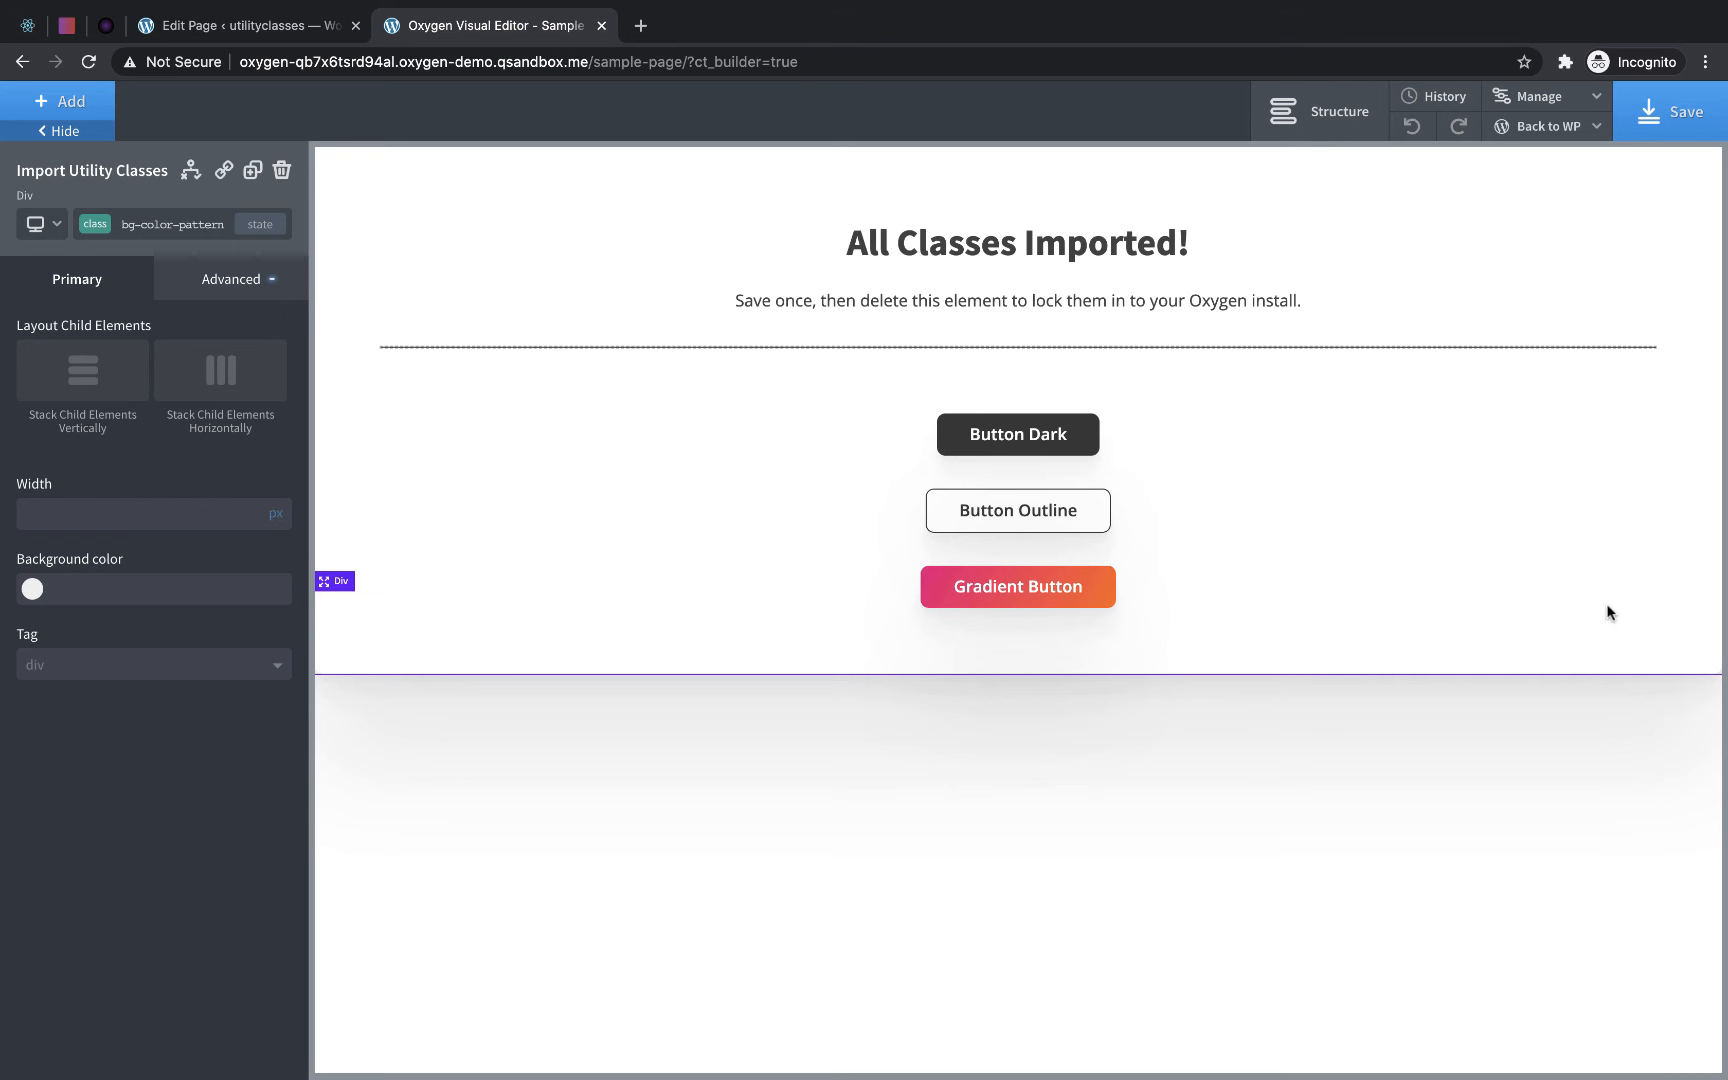
pyautogui.click(1678, 130)
# - Review the classes inside the utility-classes-for-oxygen selector folder, collapsing the folder and closing the selectors list when done
pyautogui.click(1563, 107)
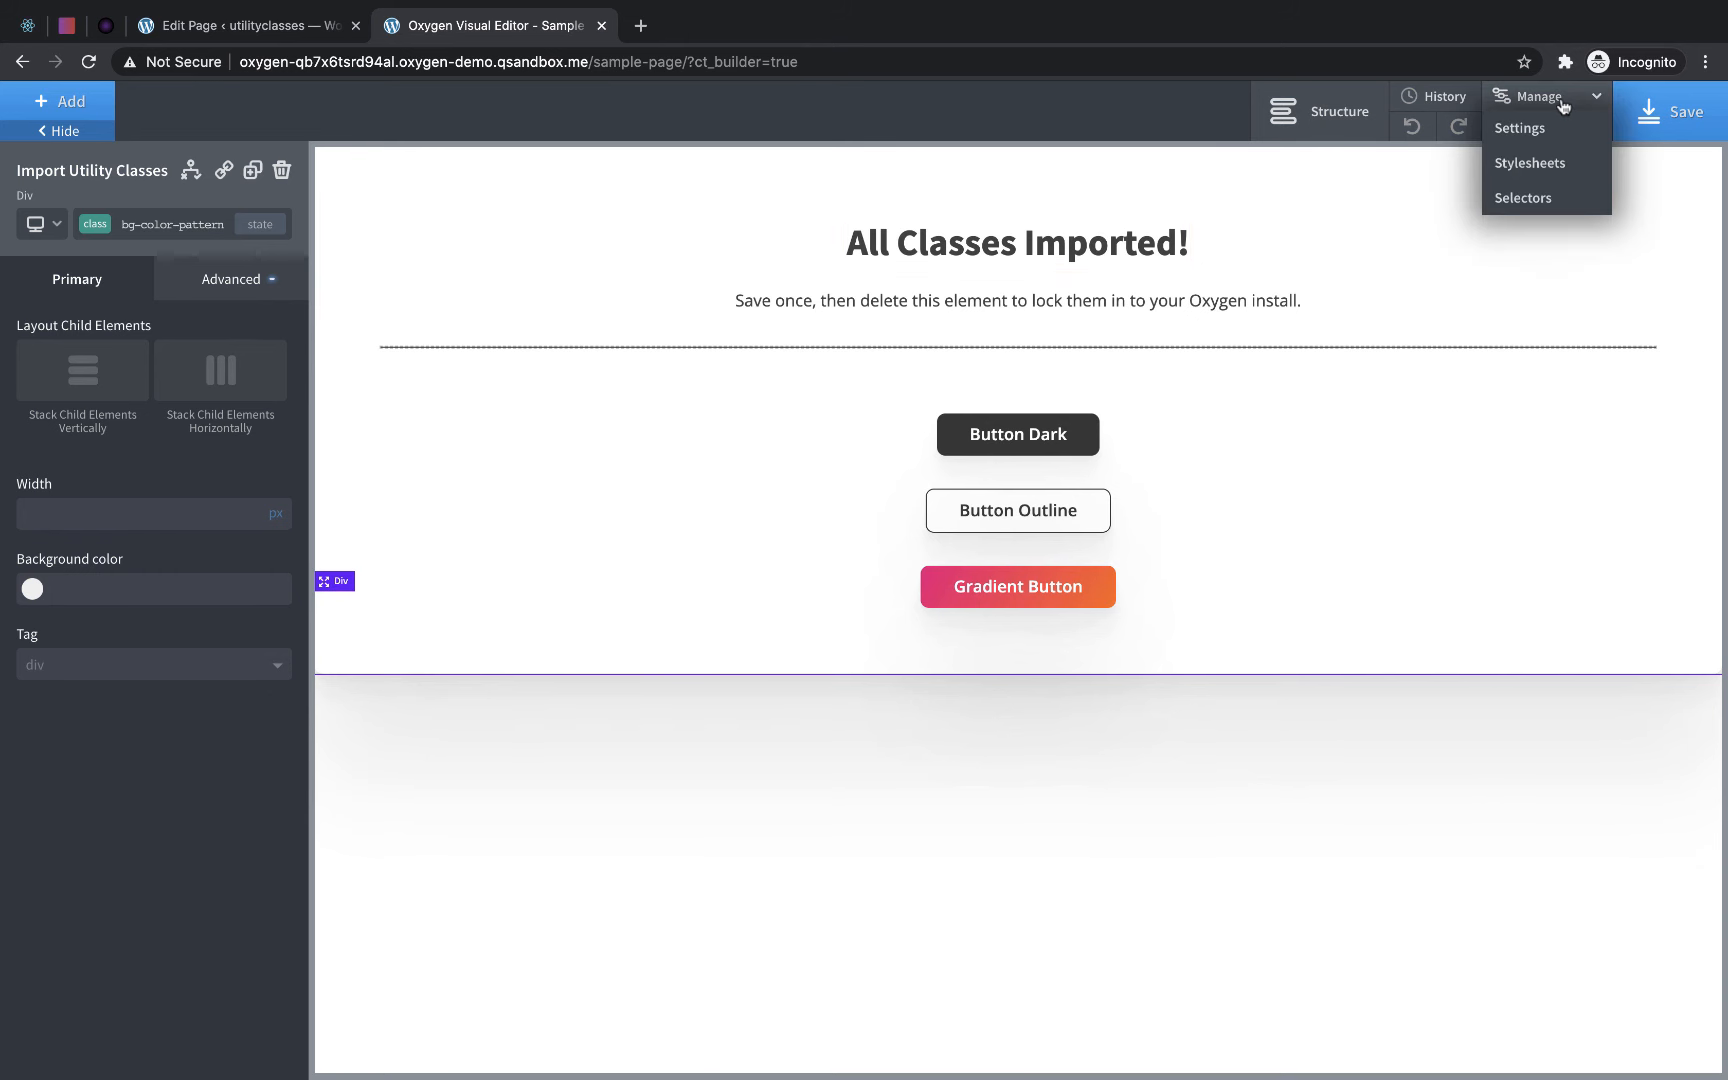
pyautogui.click(1531, 206)
pyautogui.click(1463, 328)
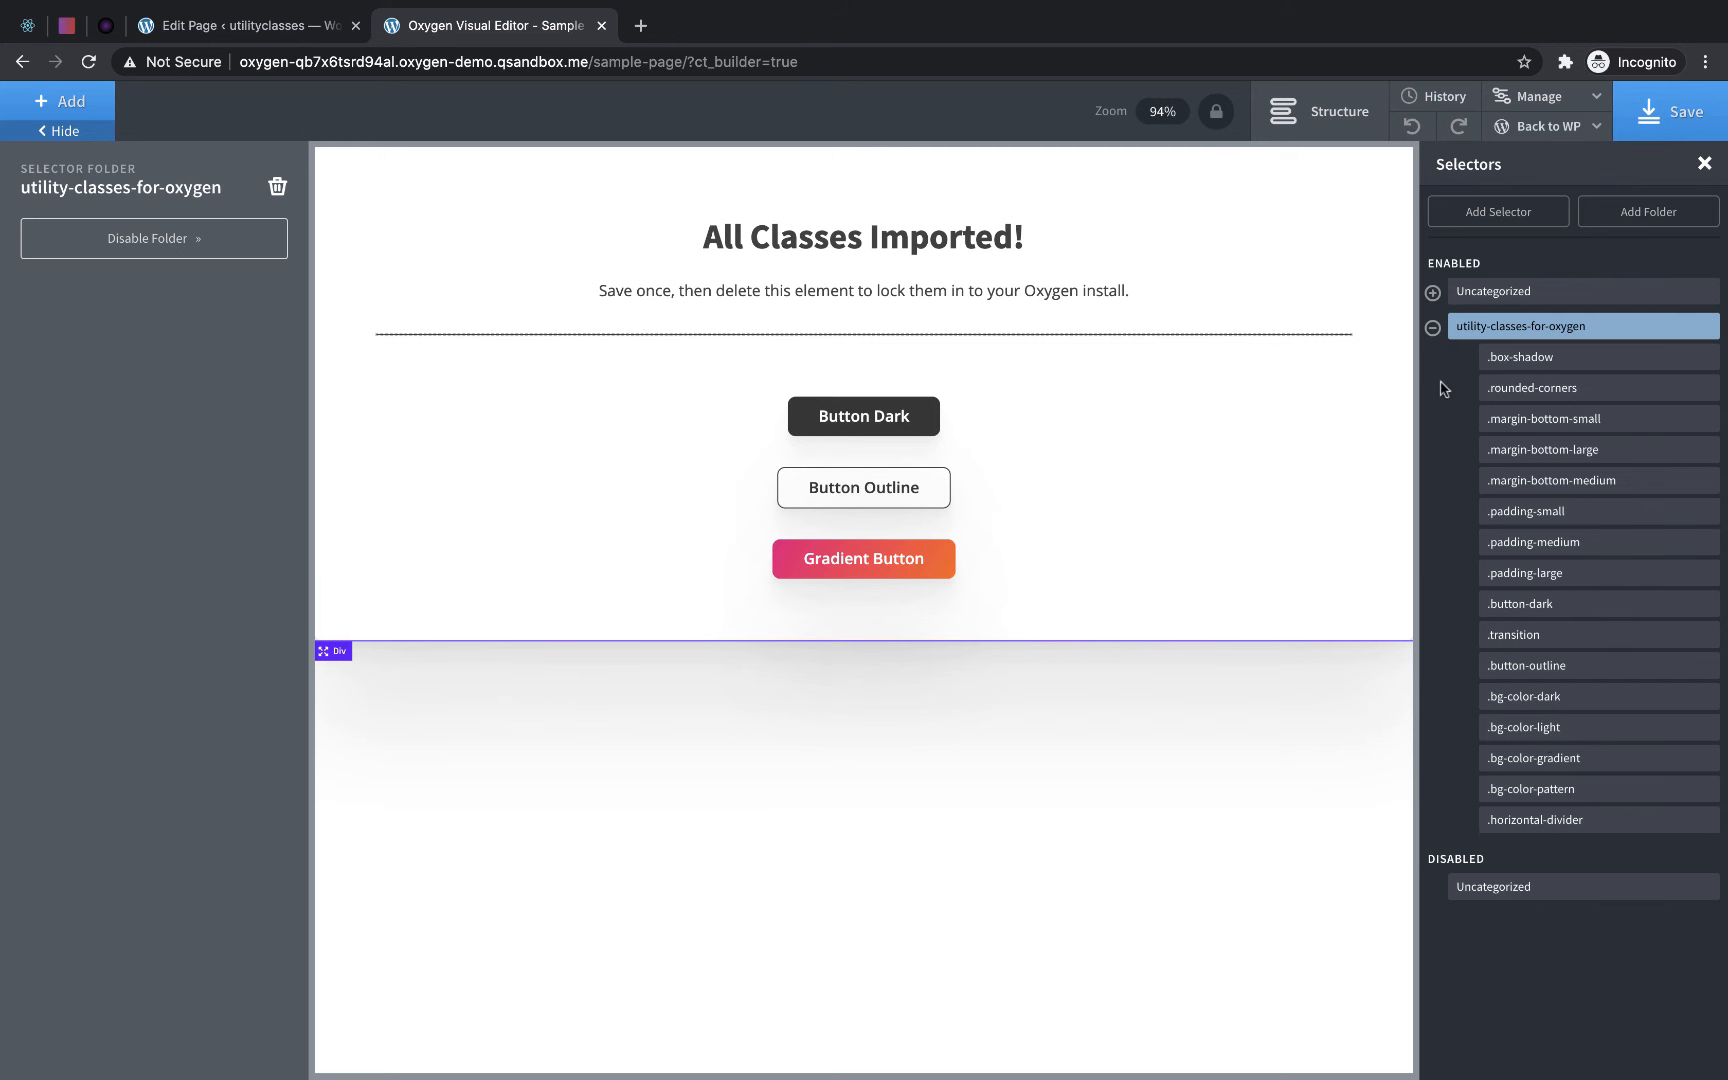
pyautogui.click(1432, 328)
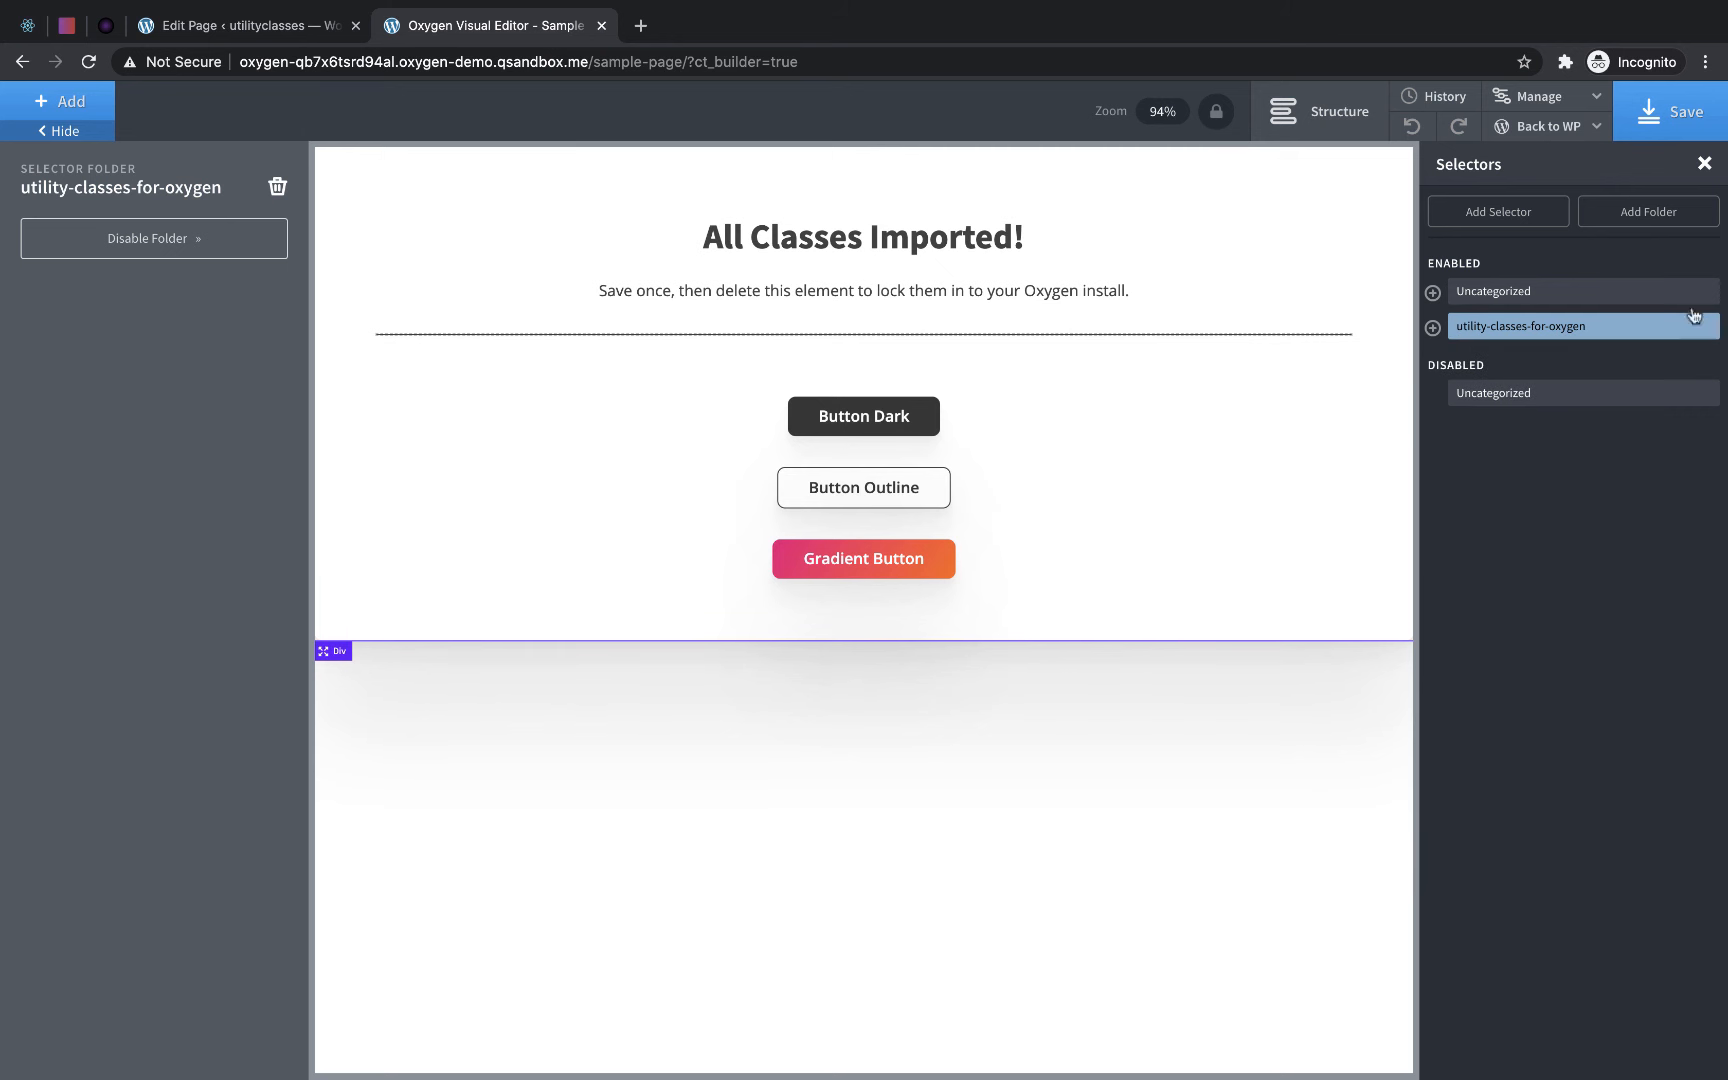
pyautogui.click(1707, 166)
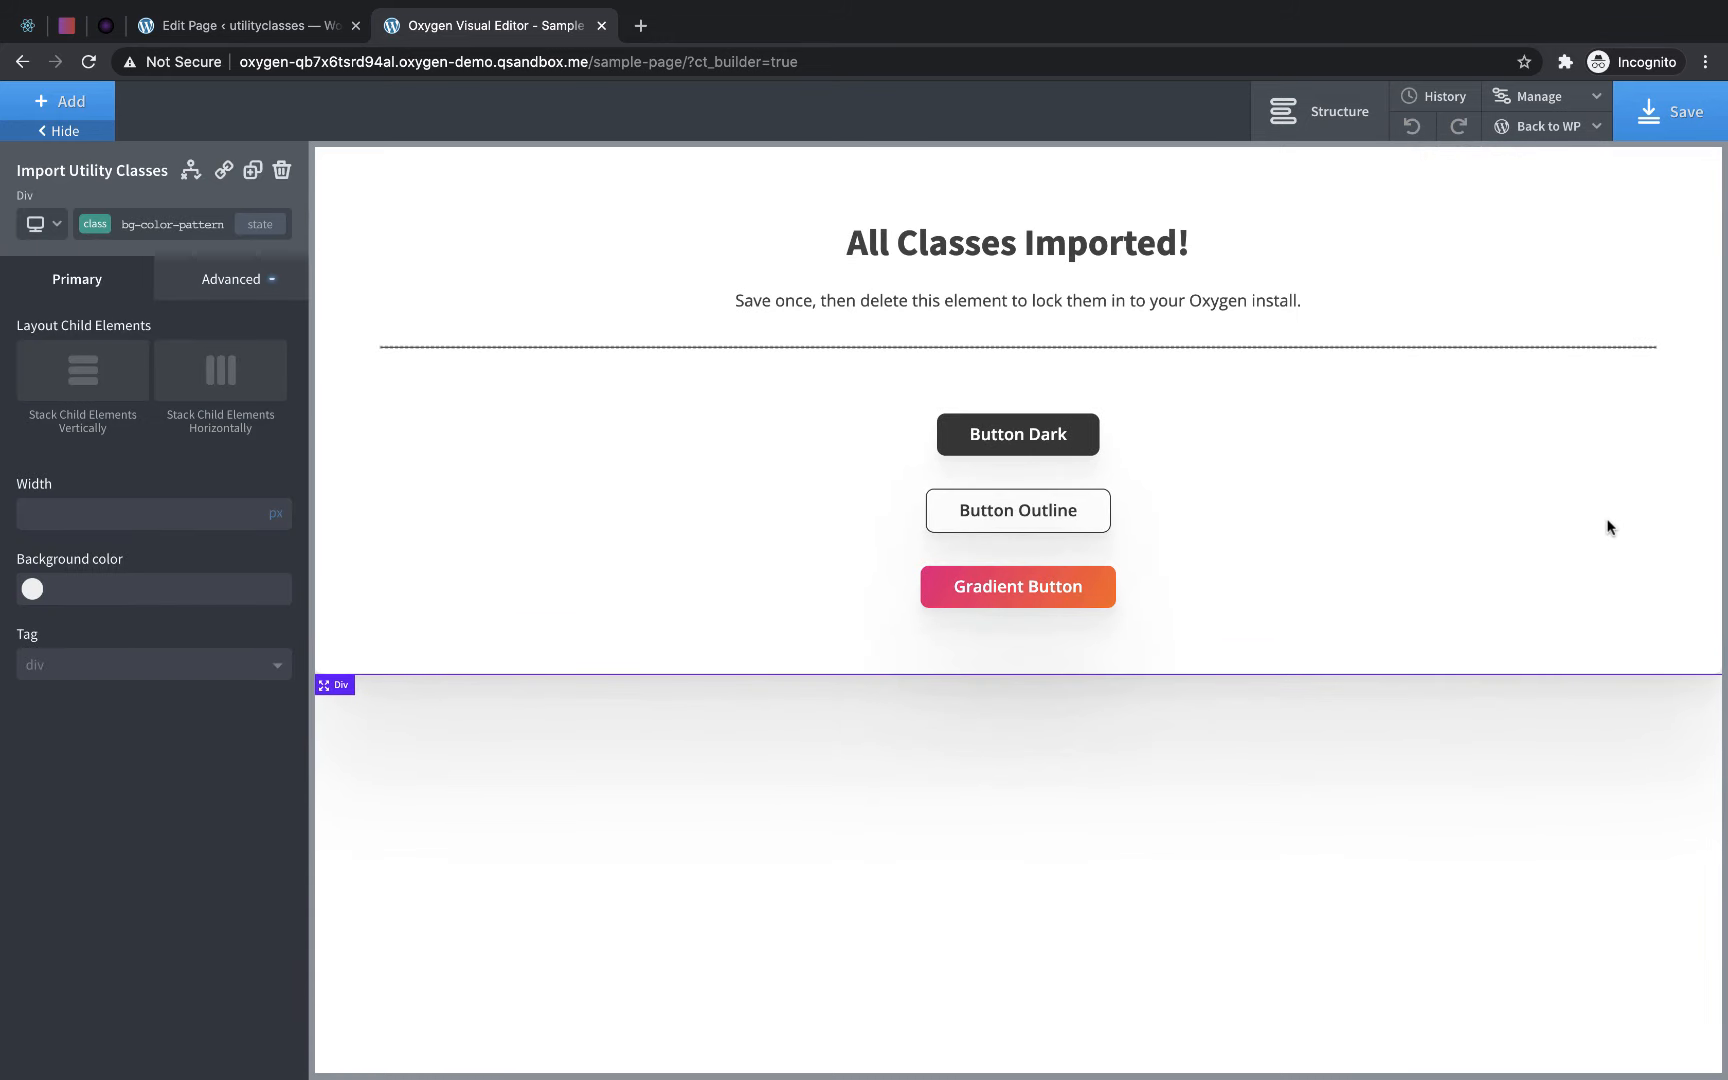